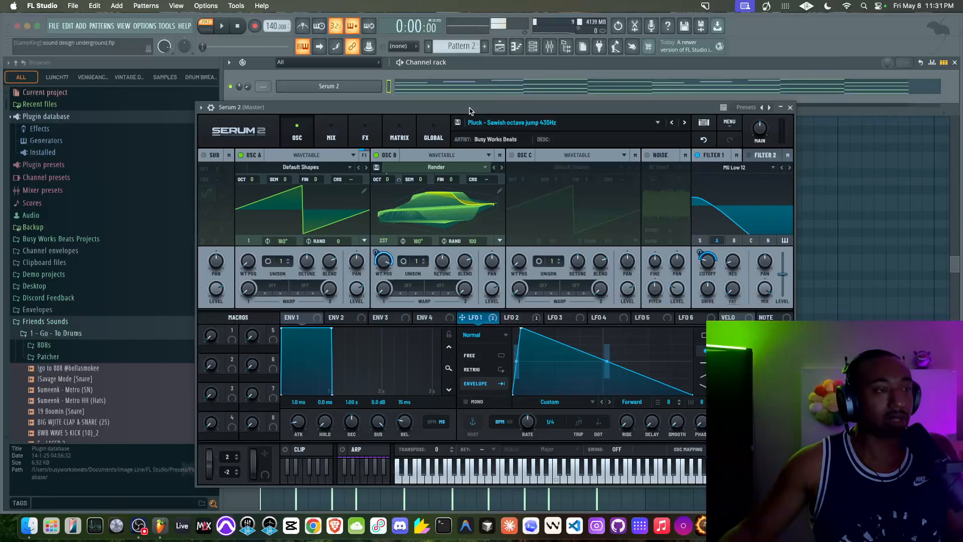
Audition Pattern 2 with the Serum 2 pluck preset while hiding the browser and repositioning the synth window.
key(space)
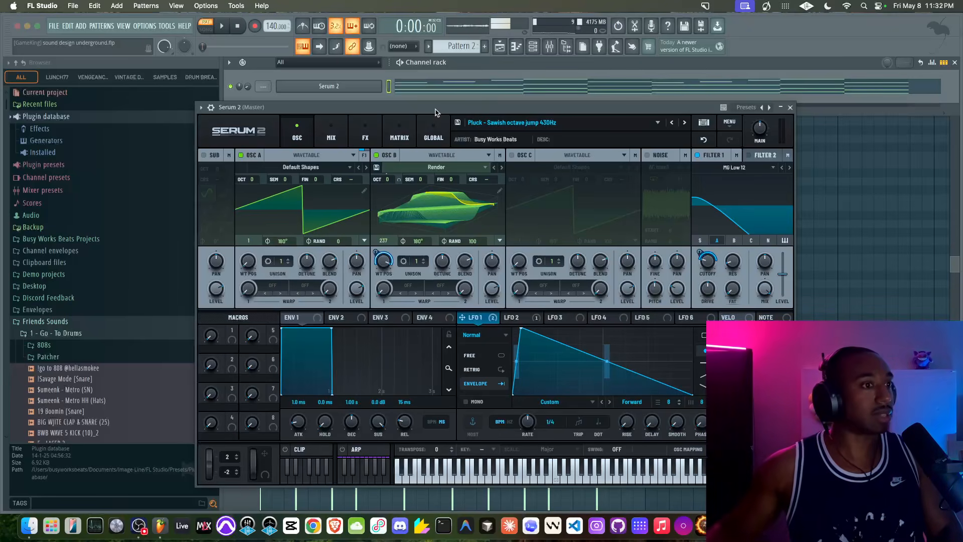
key(space)
click(567, 47)
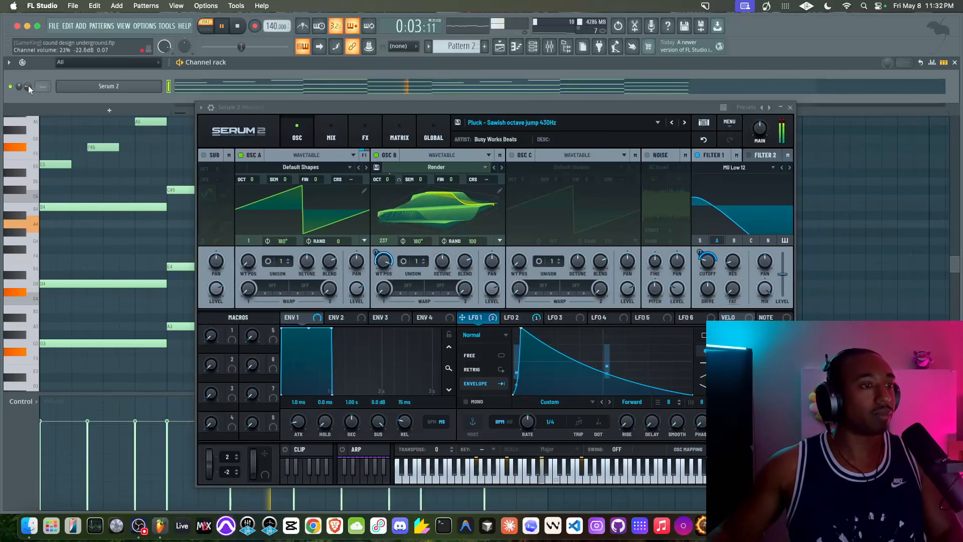
drag(343, 112, 245, 115)
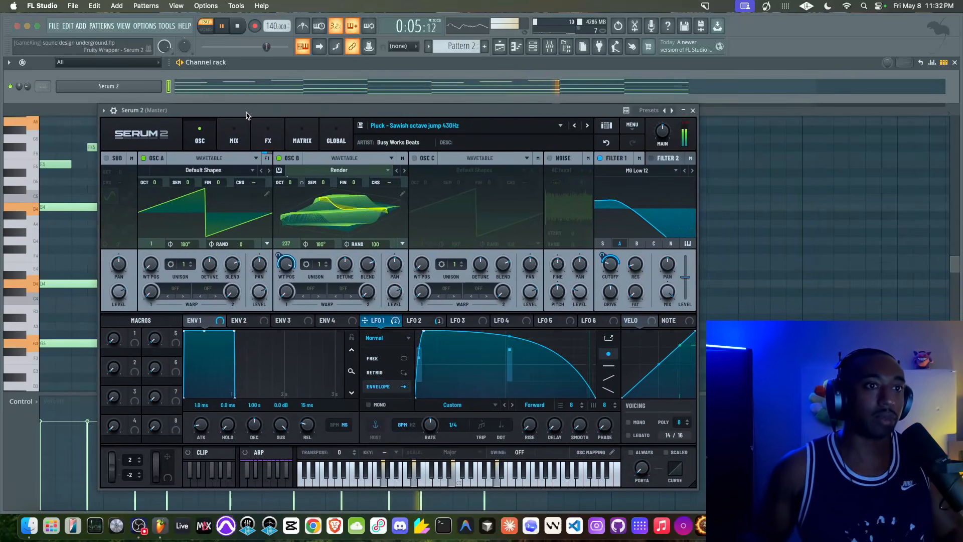
key(space)
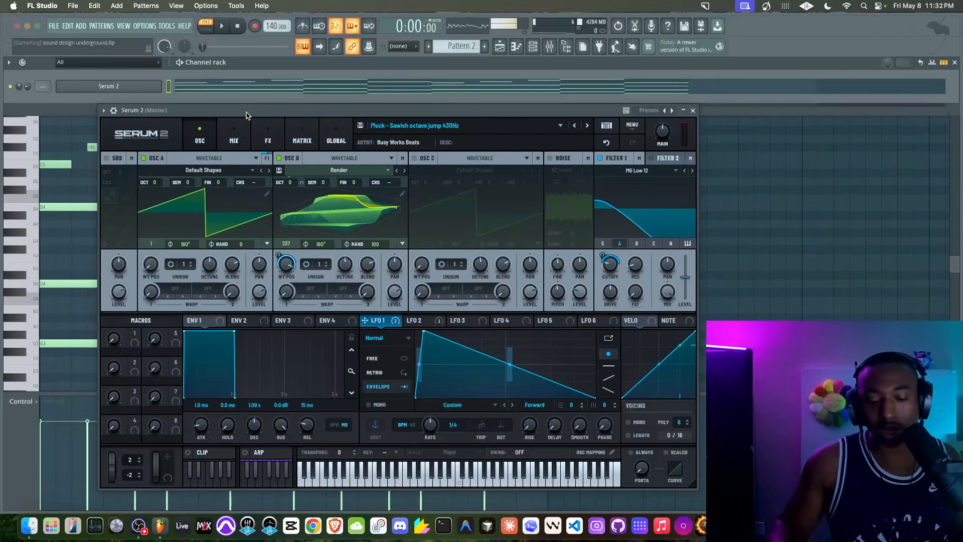
drag(246, 115, 202, 84)
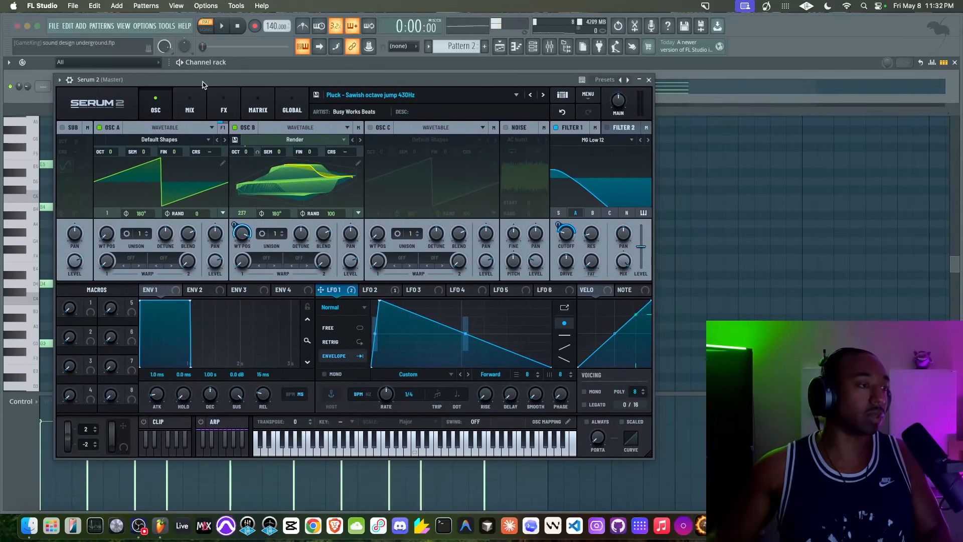
Play Pattern 2 again to hear the pluck preset and close the Serum 2 window.
key(space)
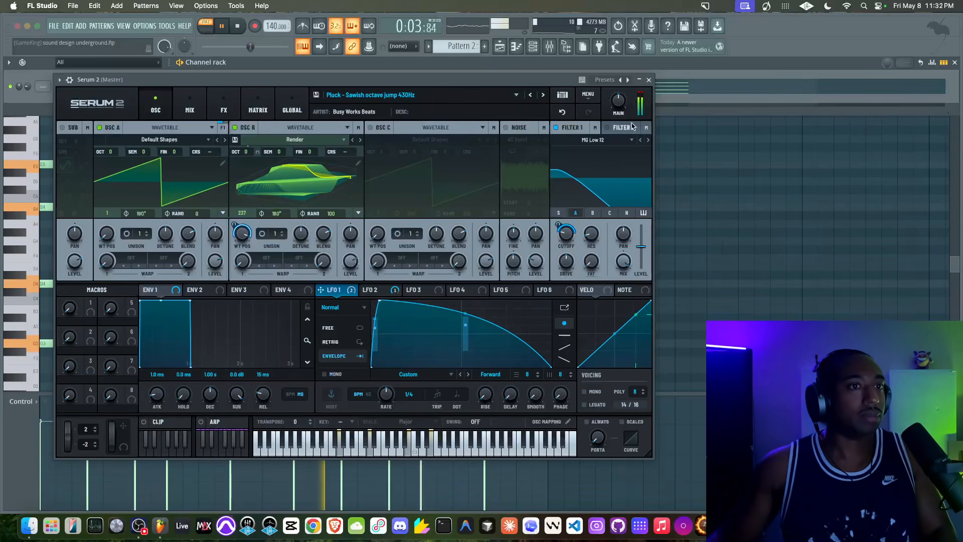
click(649, 80)
key(space)
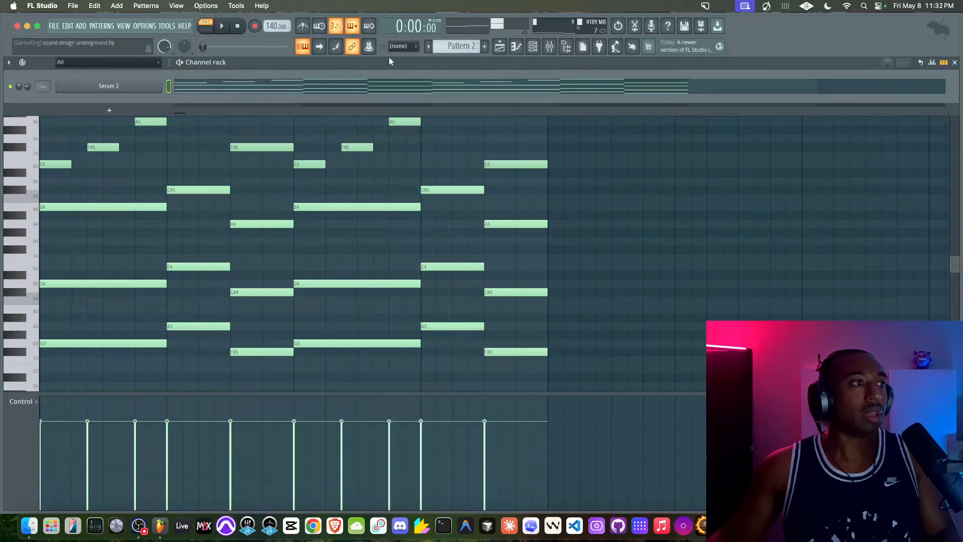
Open Serum 2 from its channel and initialize the preset to start from a blank patch.
click(109, 86)
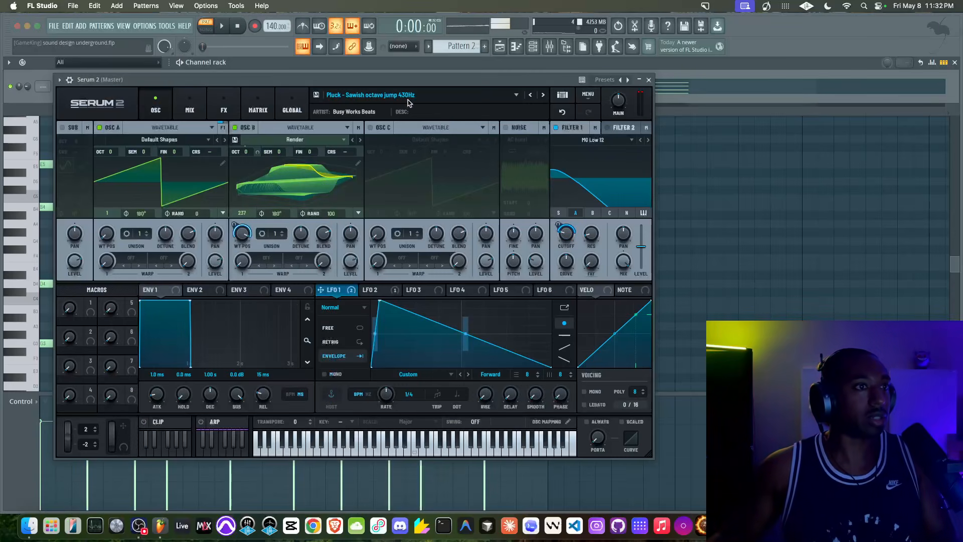
click(587, 95)
click(712, 146)
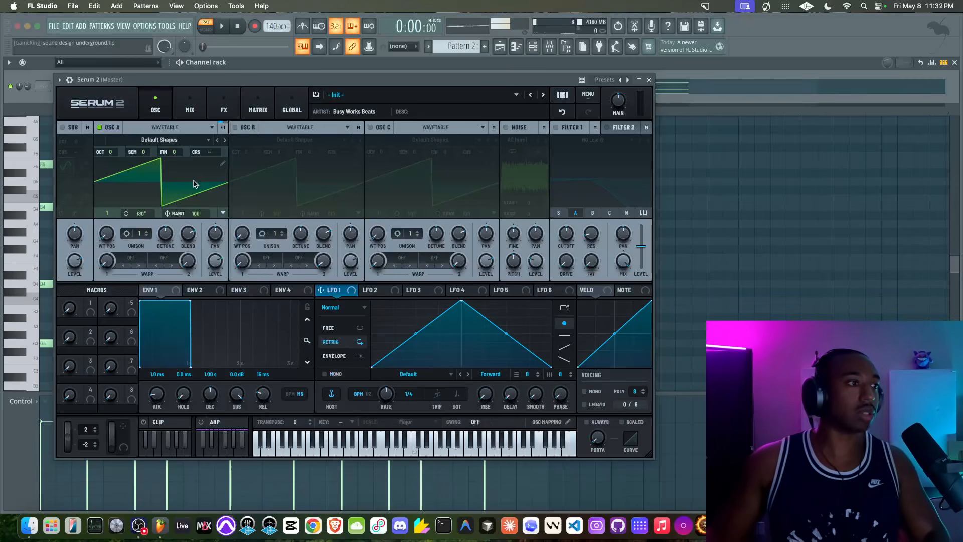
Set oscillator A's random phase to 0 and its fine tuning to -10 cents.
drag(195, 213, 184, 304)
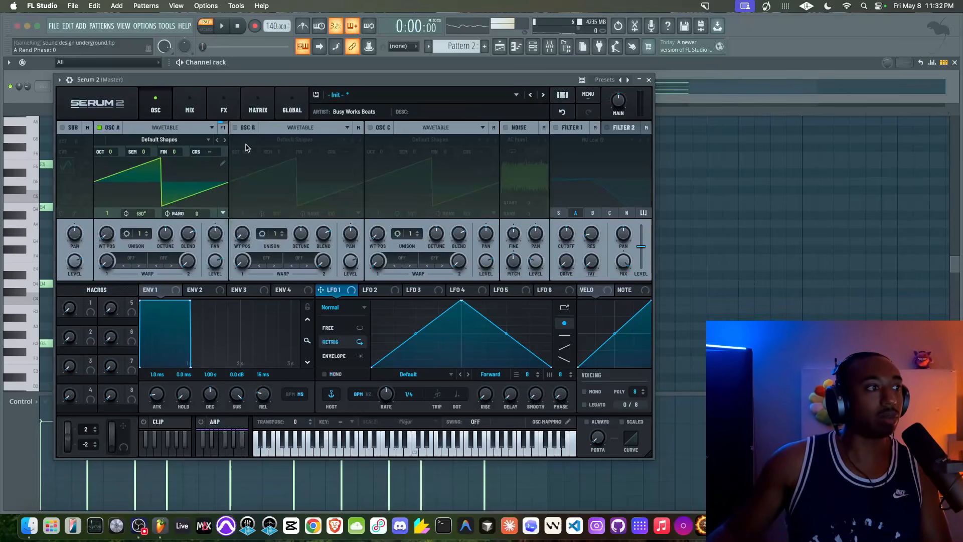
drag(177, 158, 176, 163)
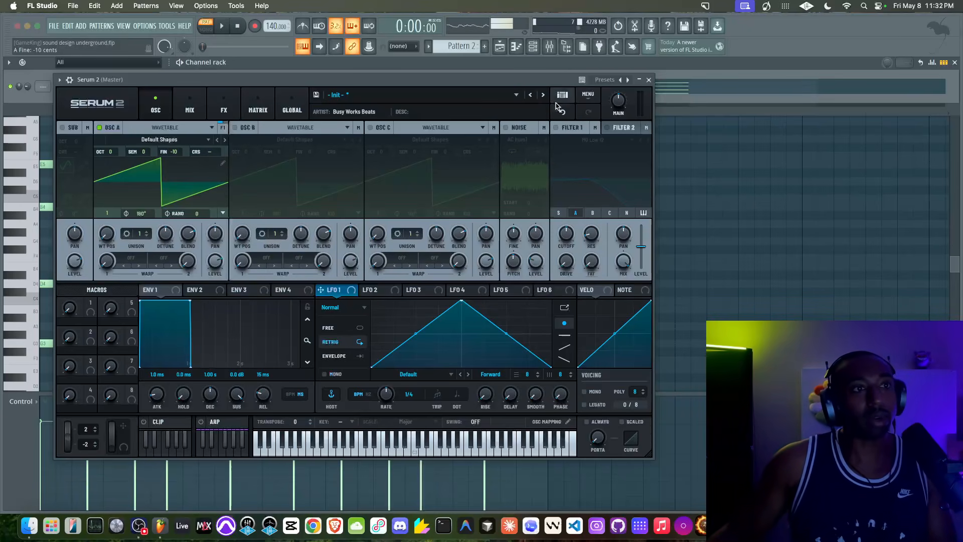
Resample the current patch into oscillator B and enable that oscillator.
click(588, 95)
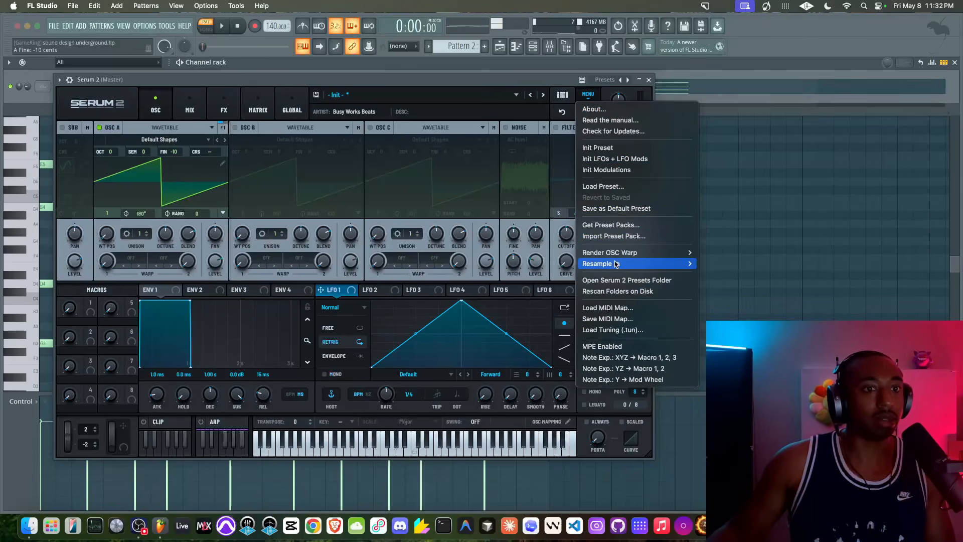
mouse_move(617, 264)
click(715, 272)
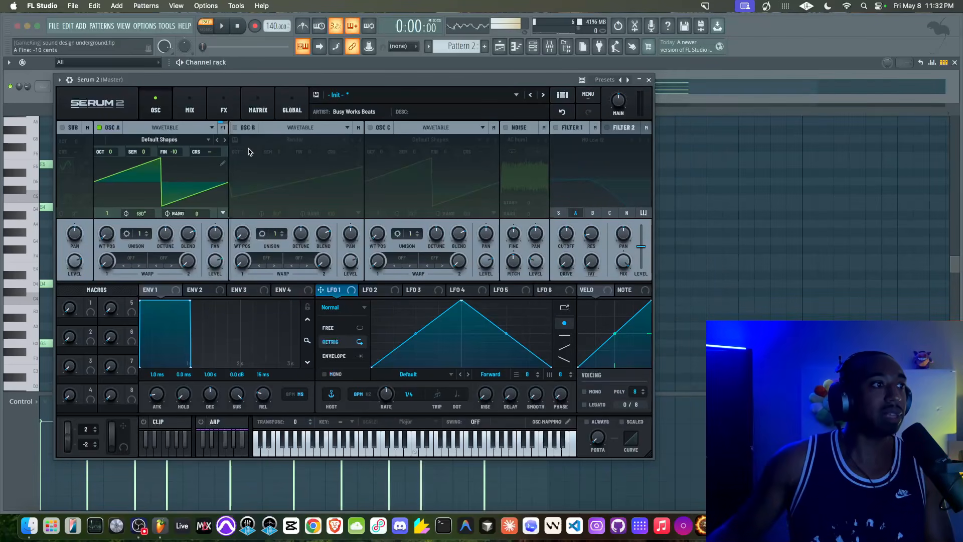
click(235, 127)
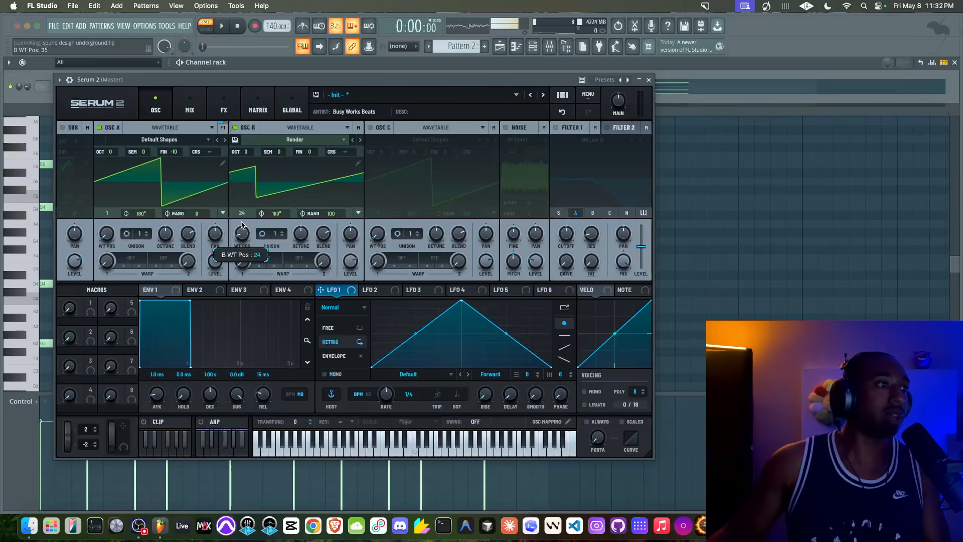
Show oscillator B's wavetable in 3D, sweep its position and return it to 1, and set its random phase to 0.
click(286, 174)
drag(241, 240, 253, 180)
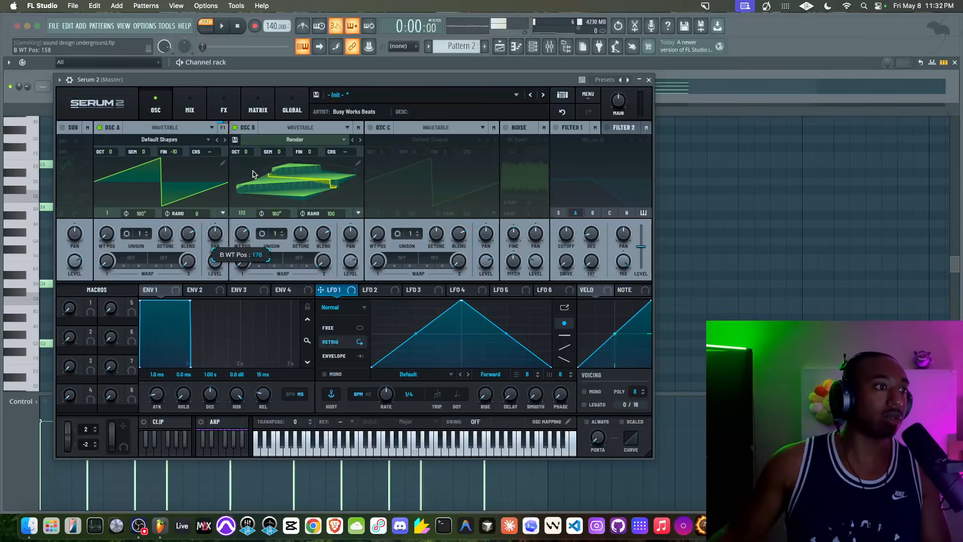
drag(246, 214, 221, 260)
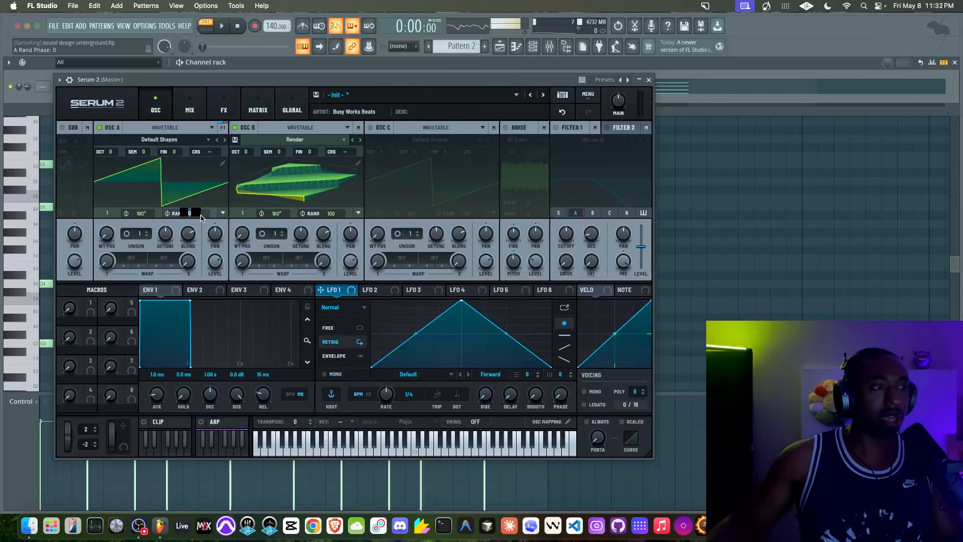
drag(331, 217, 331, 251)
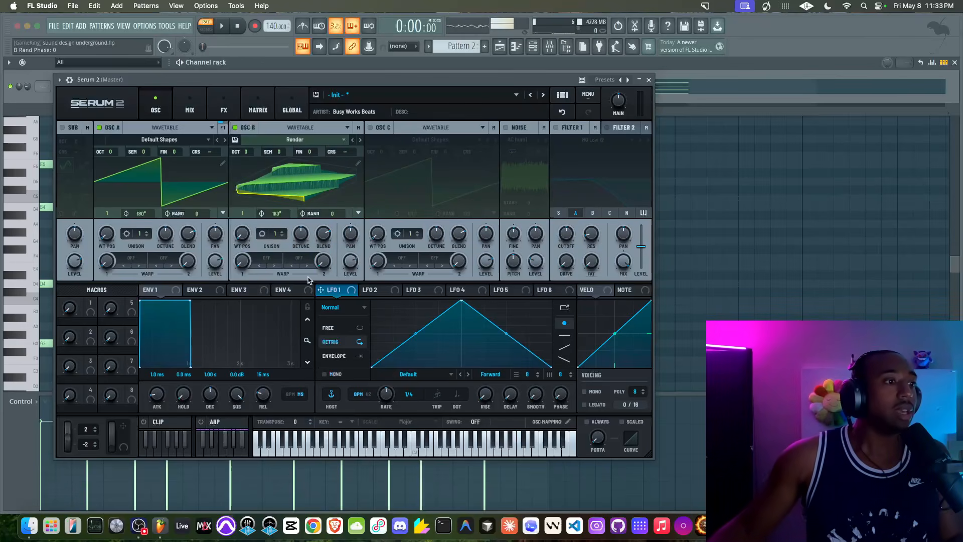
Enable Filter 1 and shape LFO 1 with its peak near the start and a long downward ramp, running in Envelope mode.
click(556, 128)
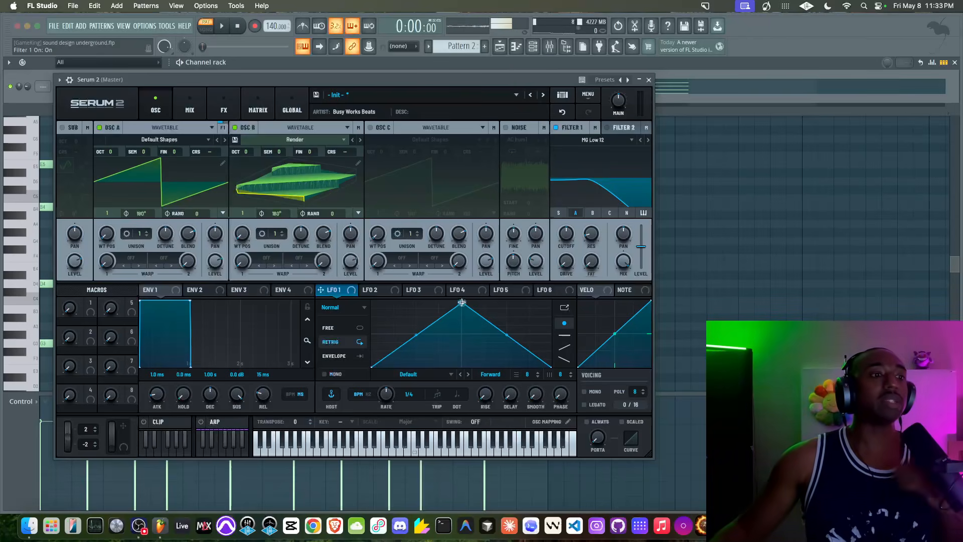
drag(461, 302, 380, 301)
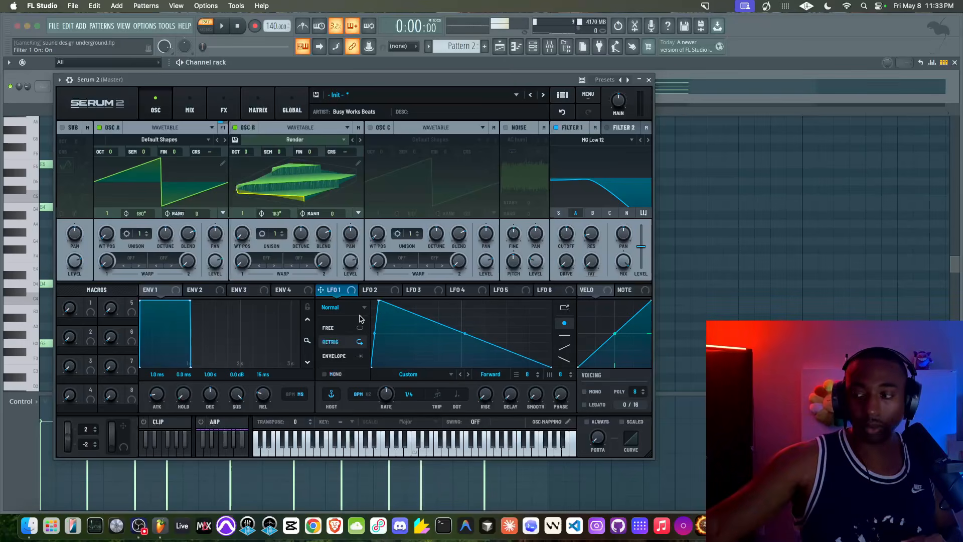
click(343, 355)
Modulate the LFO 1 decay curve through LFO Bus 1 with a random note-on source.
right_click(465, 333)
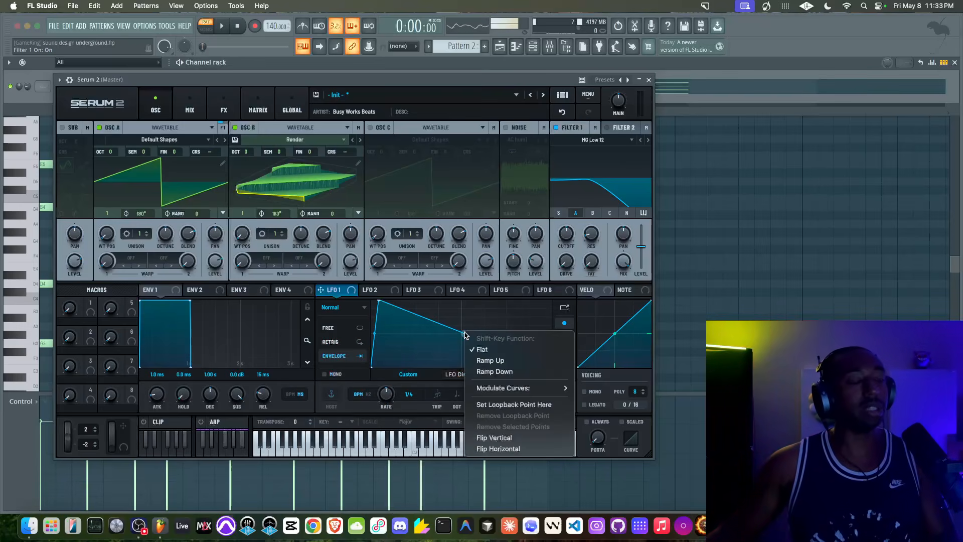
mouse_move(502, 393)
mouse_move(602, 388)
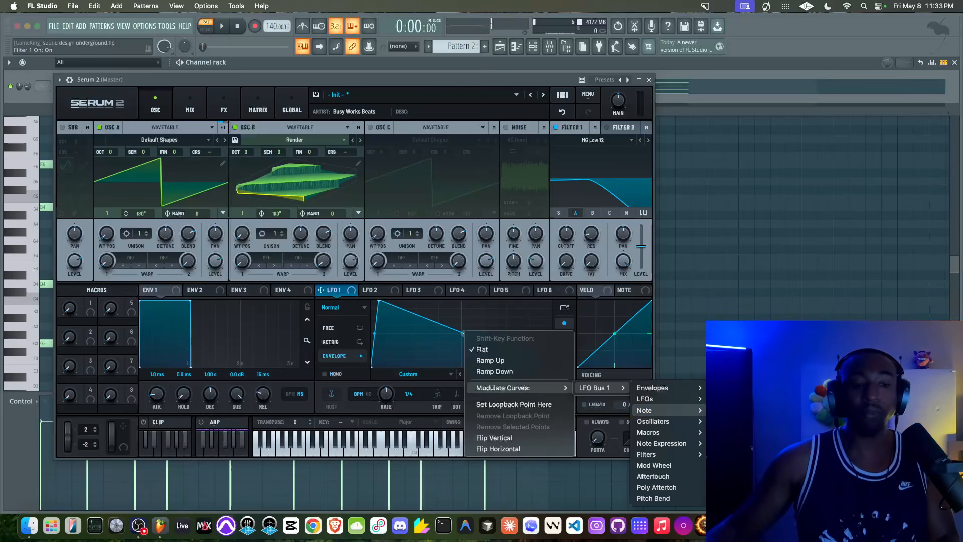
click(585, 359)
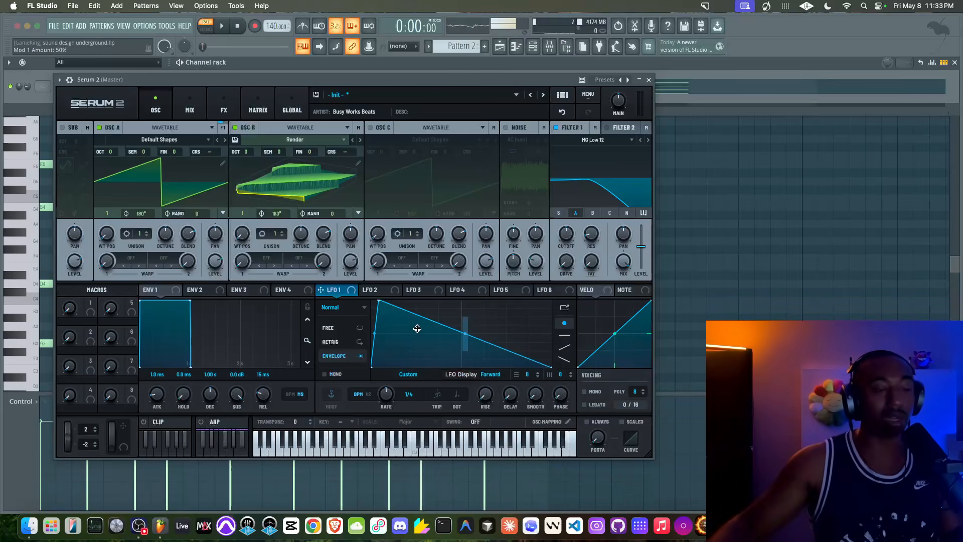
Modulate the LFO 1 attack curve through LFO Bus 2 with NoteOn Rand2.
right_click(374, 332)
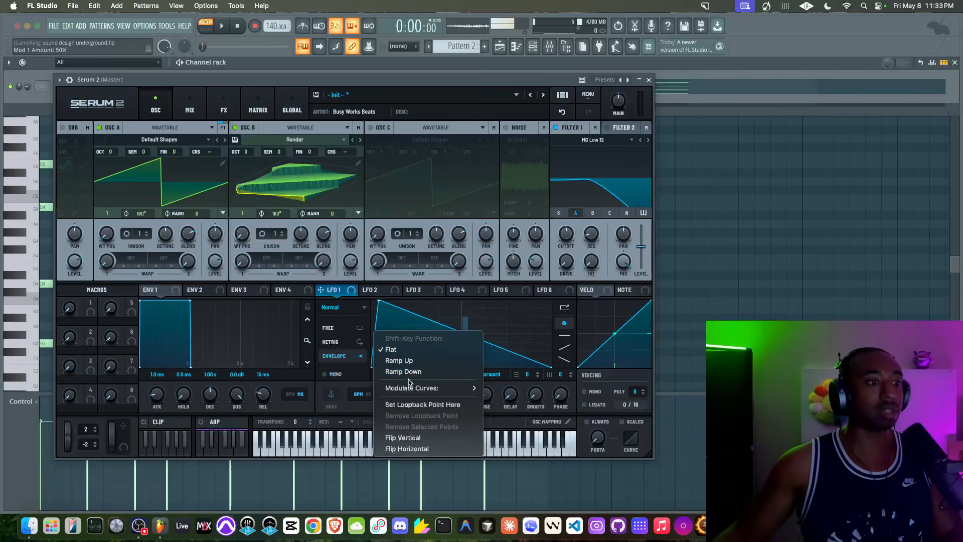
mouse_move(452, 388)
mouse_move(531, 400)
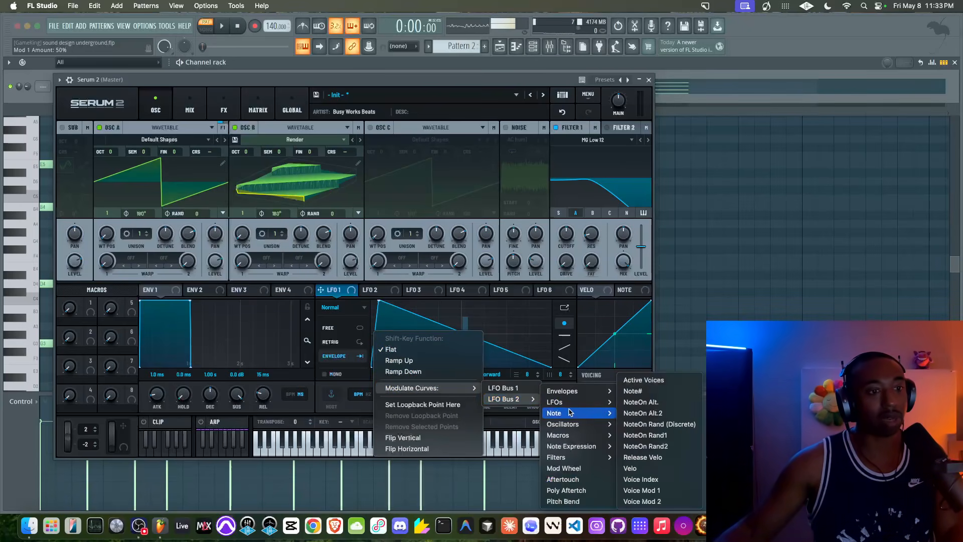
mouse_move(576, 413)
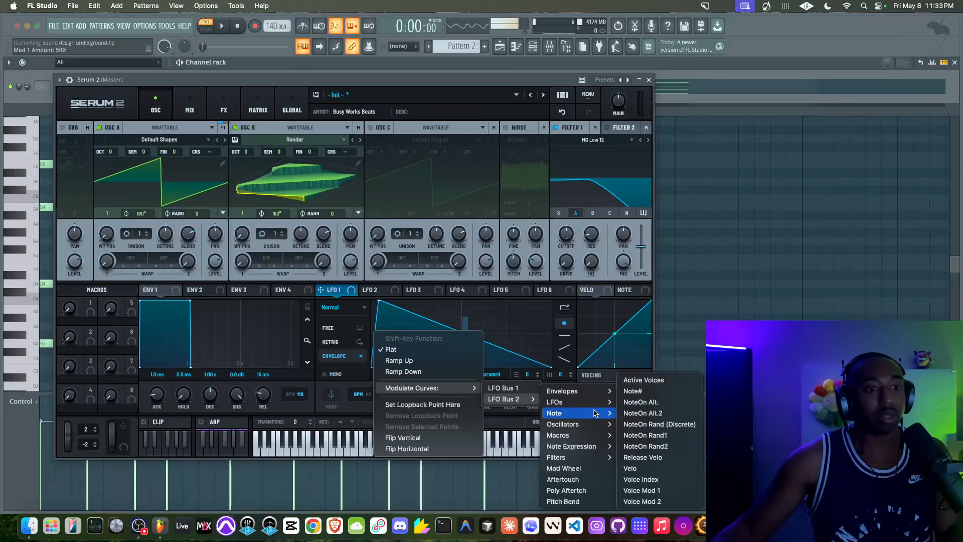
click(654, 447)
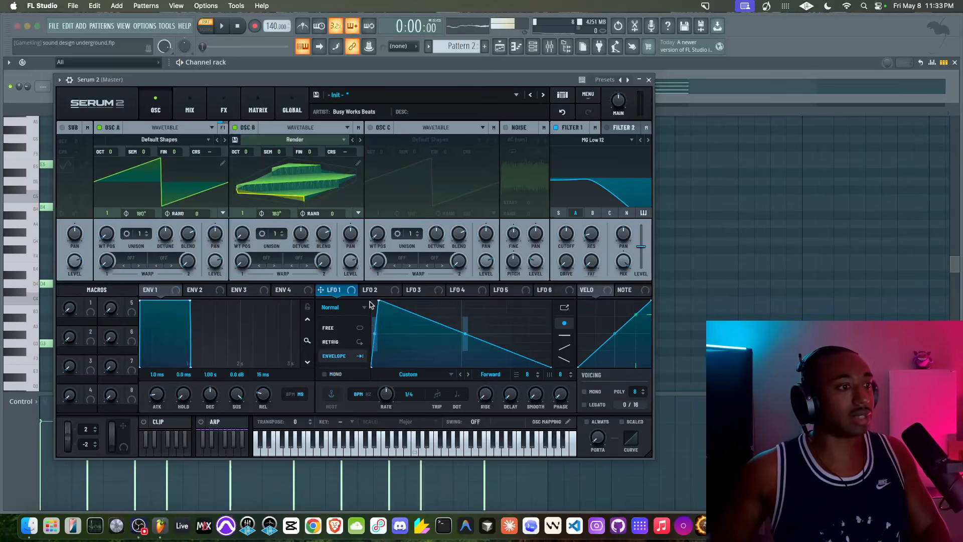
Assign LFO 1 to the Filter 1 cutoff and reduce that modulation amount to 56% in the matrix.
drag(345, 290, 569, 238)
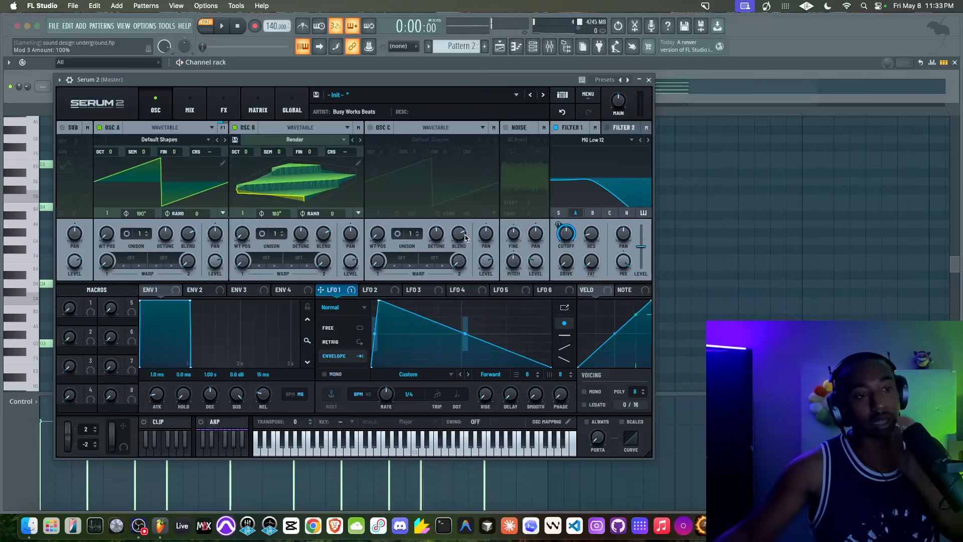
click(258, 106)
drag(269, 181, 248, 181)
click(169, 103)
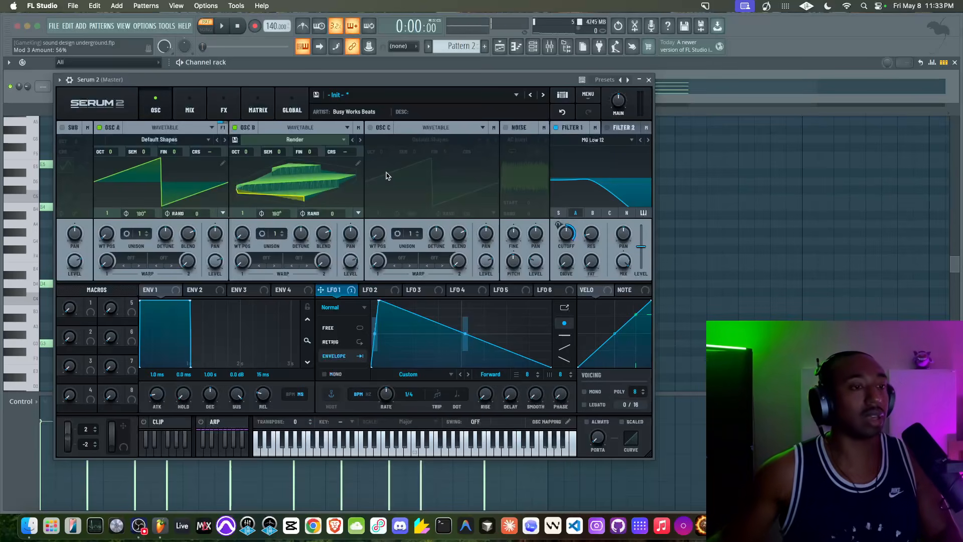
Lower the Filter 1 cutoff to about 57 Hz during playback and route oscillator B through the filter as well.
mouse_move(562, 225)
key(space)
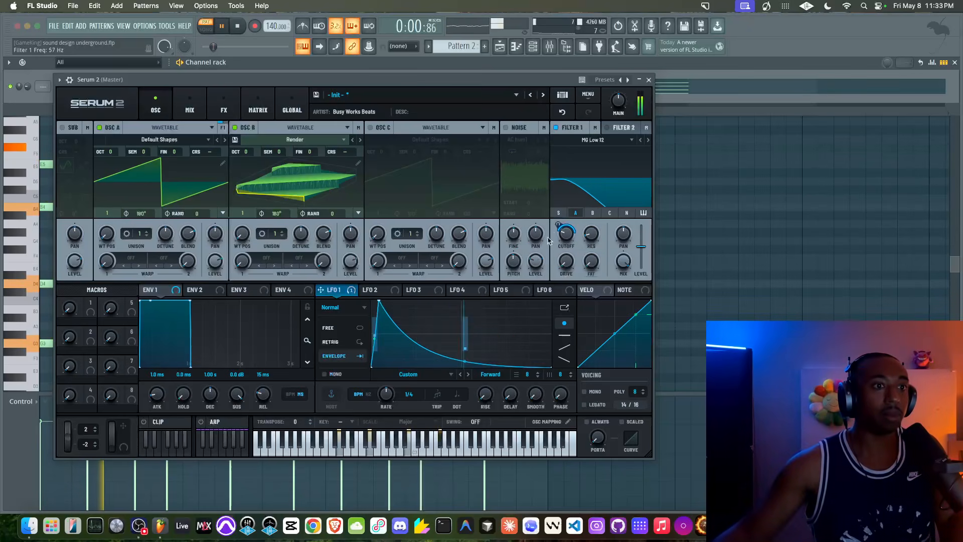
key(space)
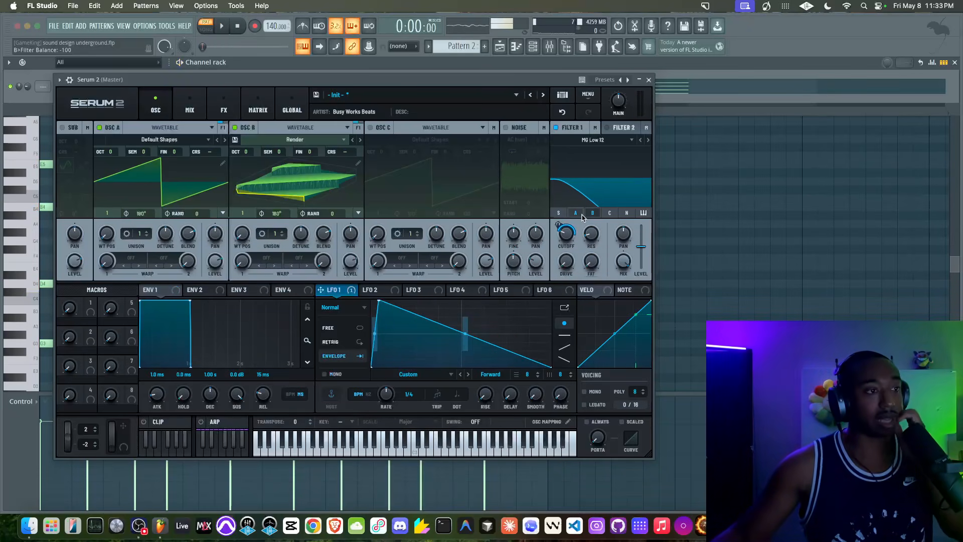
key(space)
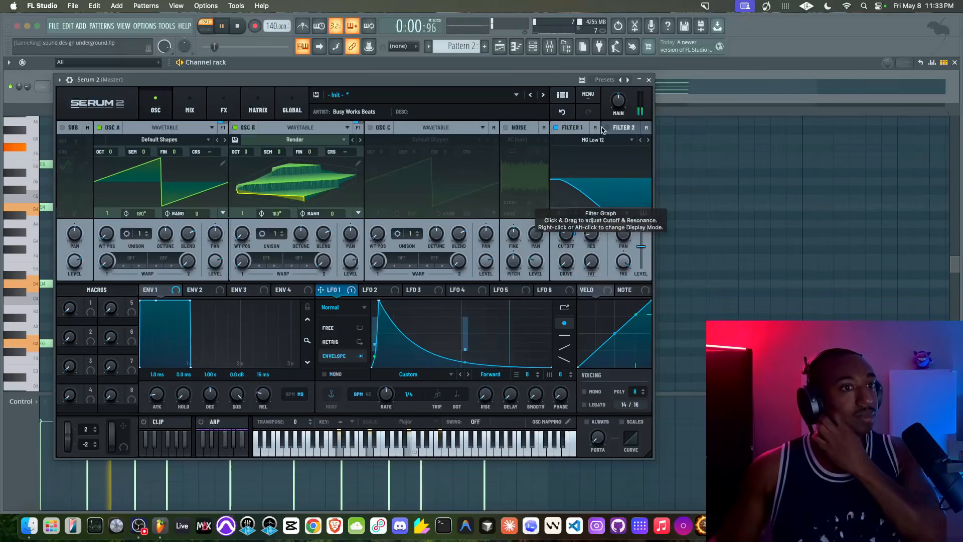
Raise the Filter 1 drive to 37% and restart playback of the pattern.
drag(567, 263, 560, 201)
key(space)
key(space)
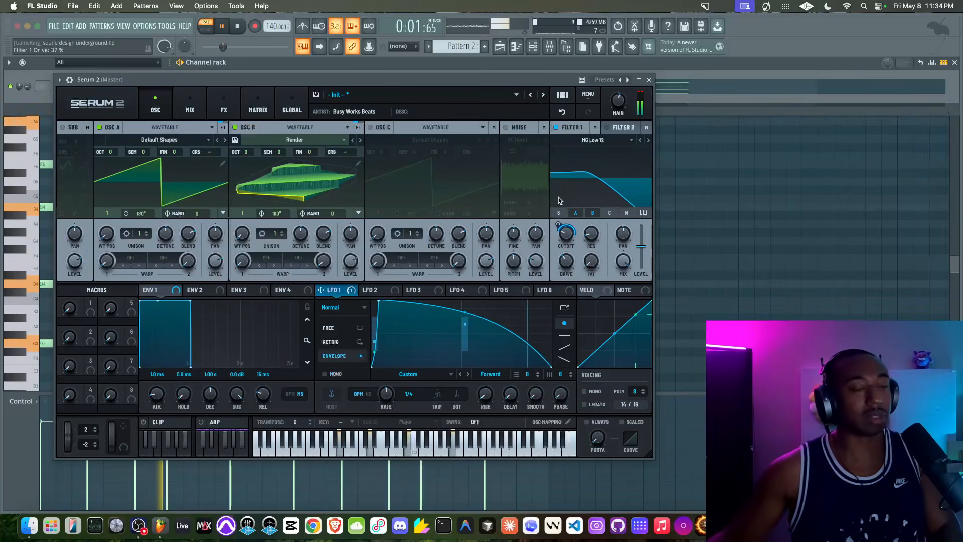
Set oscillator B's random phase to 100, and try oscillator A's at 100 before resetting it to 0.
drag(332, 215, 352, 61)
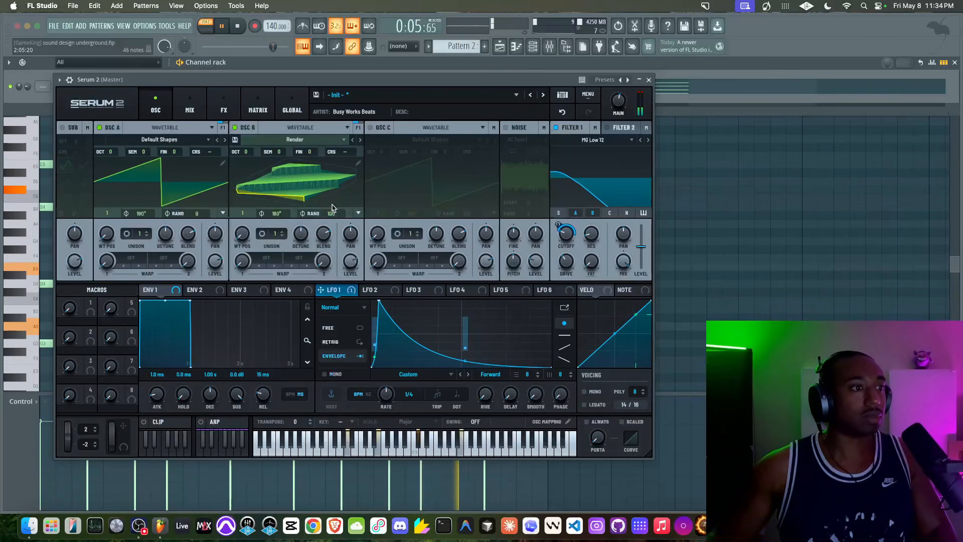
drag(195, 213, 212, 36)
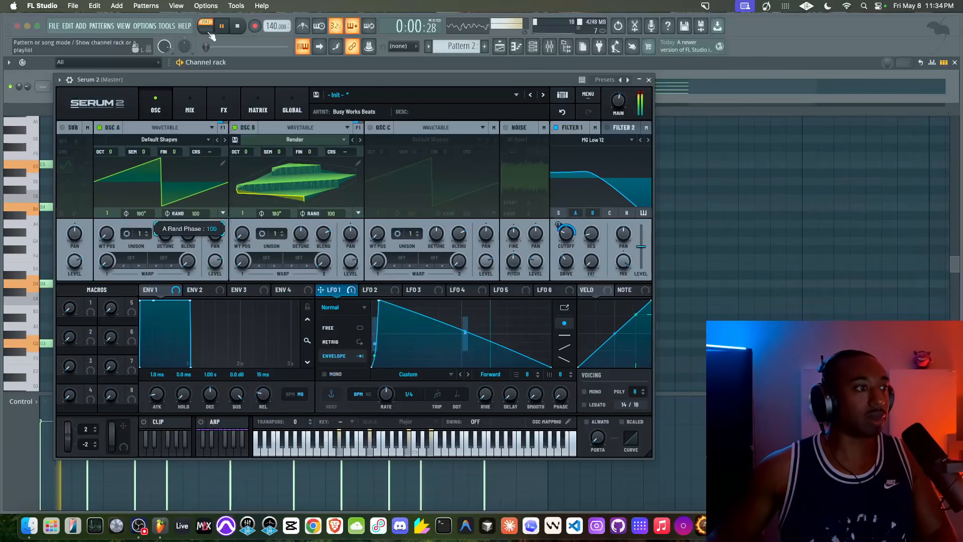
double_click(196, 214)
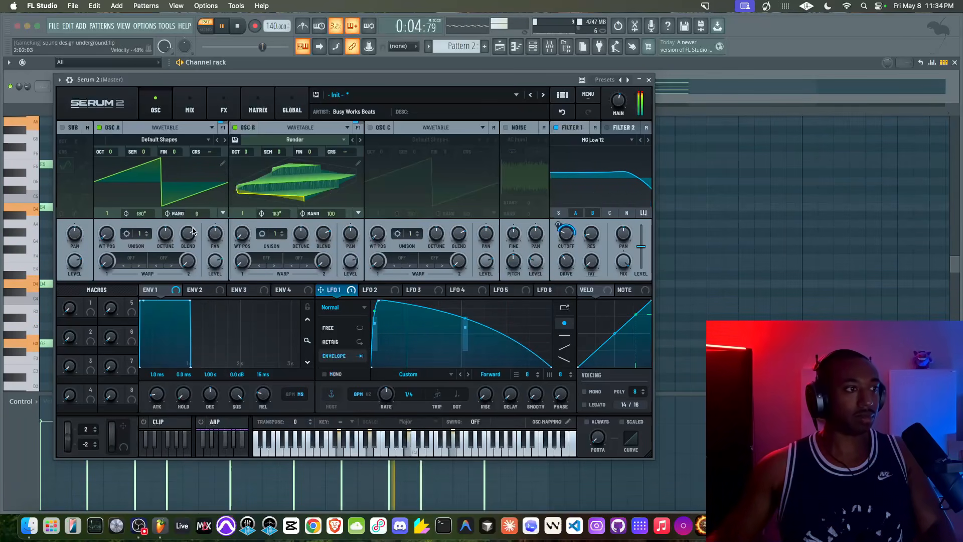
Set oscillator A's random phase to 100 and stop playback.
drag(196, 213, 206, 107)
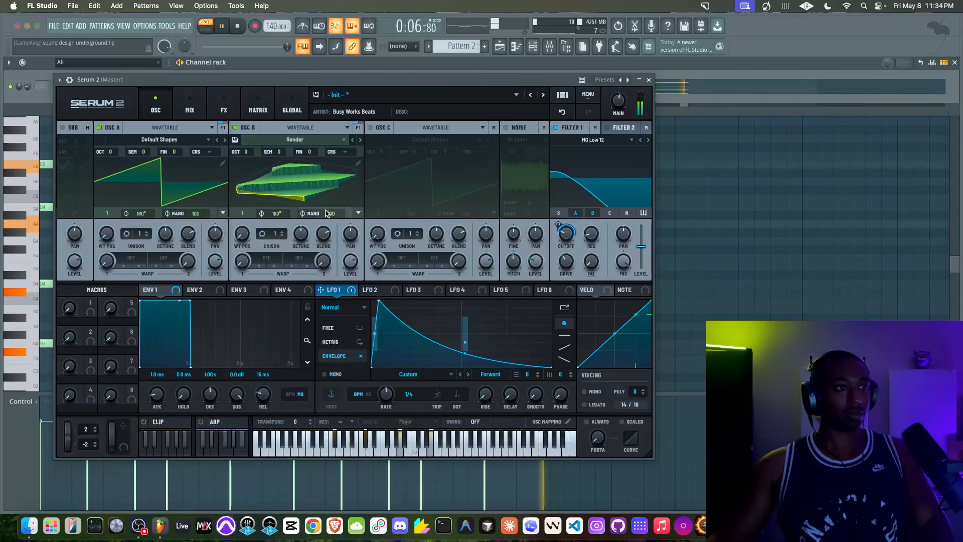
key(space)
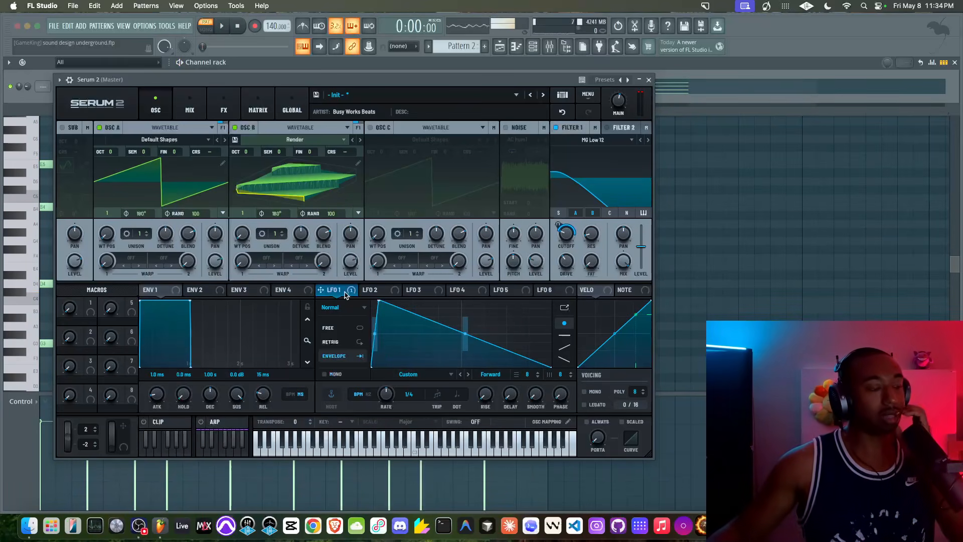
Assign LFO 1 to oscillator B's wavetable position at -100%, and raise that position to 256 during playback.
drag(350, 292, 195, 359)
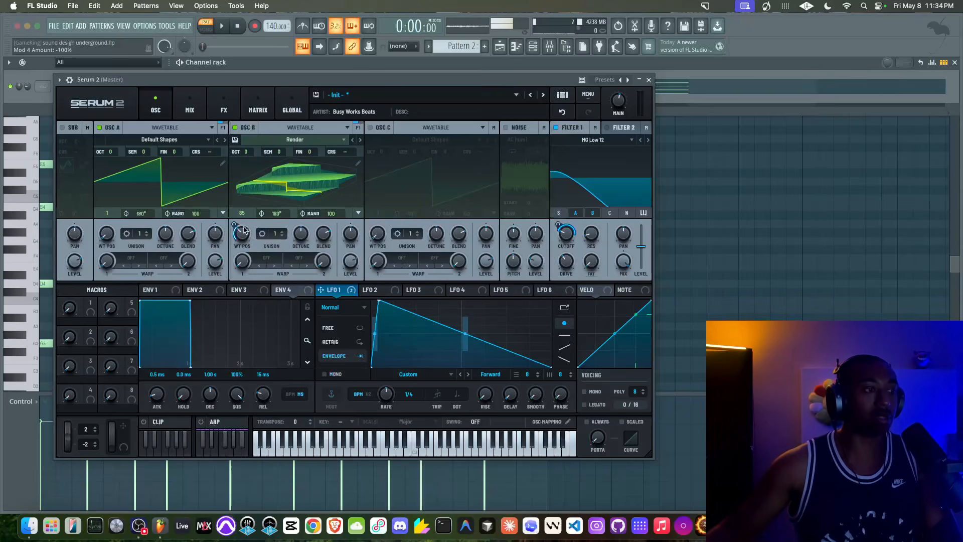
key(space)
drag(239, 239, 243, 207)
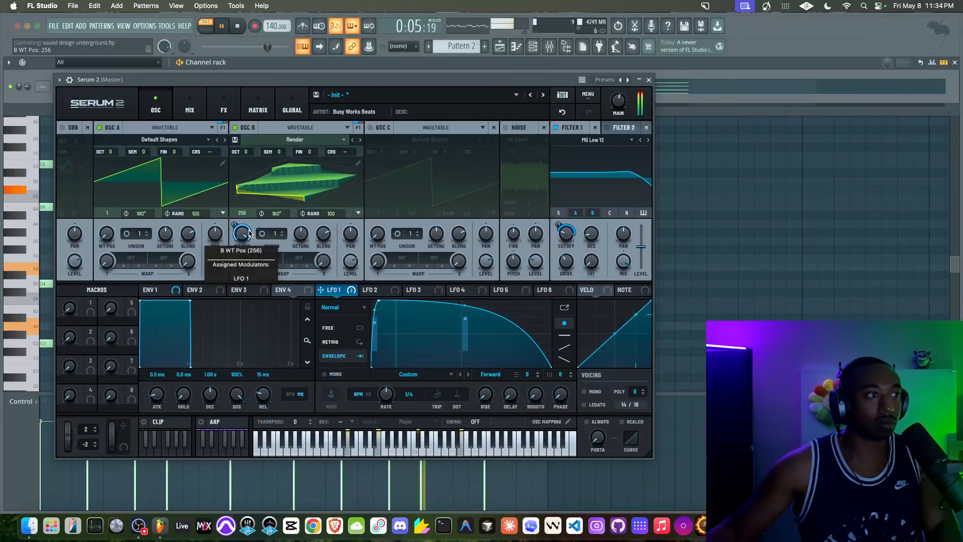
key(space)
Assign NoteOn Alt. as a modulation source for oscillator B's pan and audition the pattern.
right_click(350, 233)
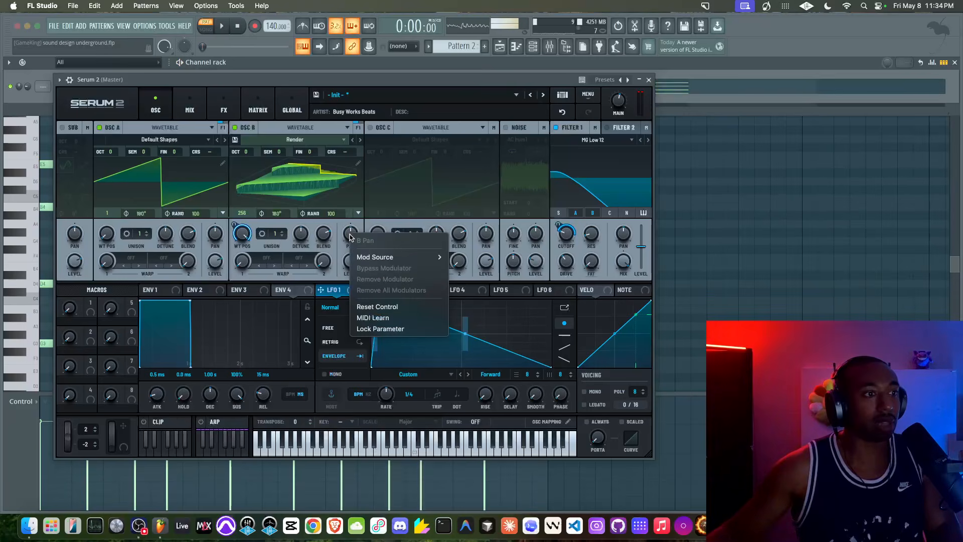
mouse_move(387, 264)
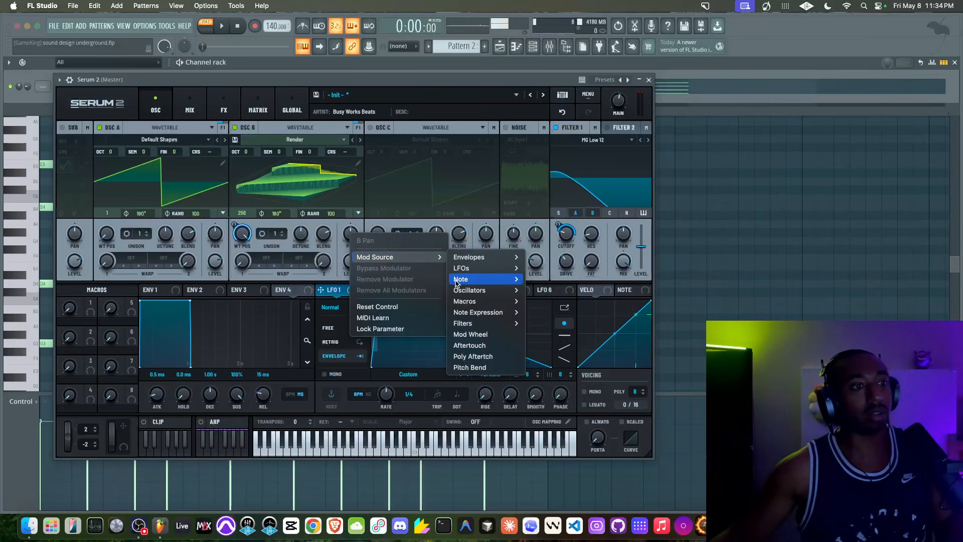
mouse_move(459, 281)
click(568, 303)
key(space)
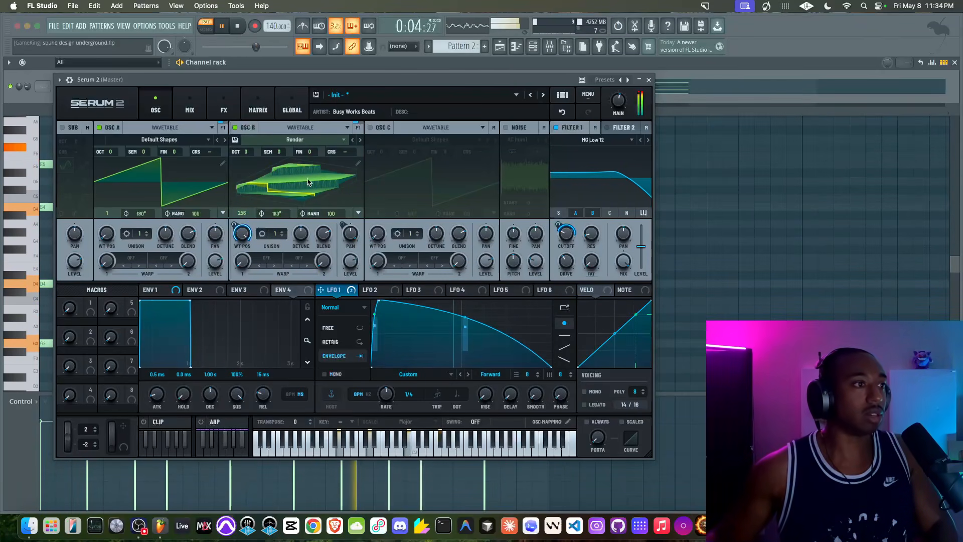
key(space)
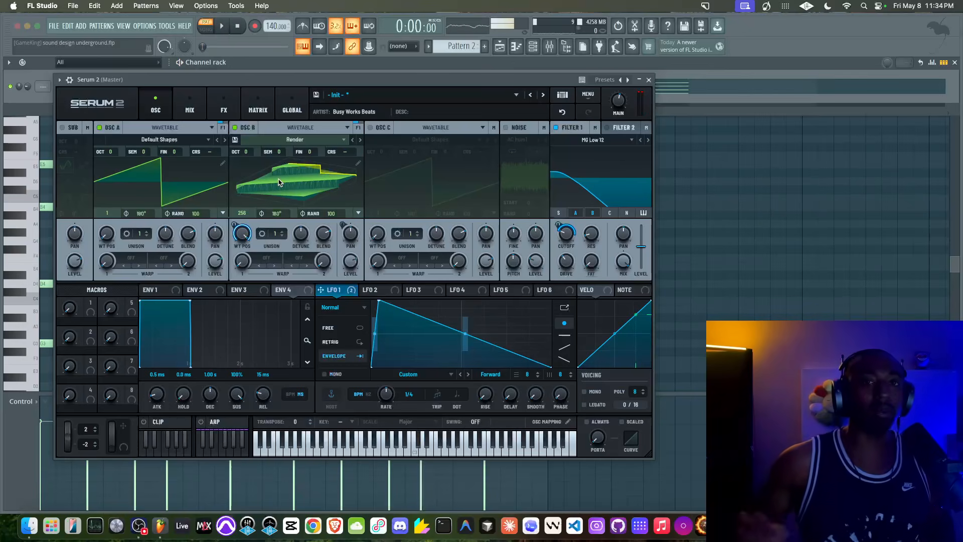
Open the mixer and move the Serum 2 window so the piano roll notes are partly uncovered.
click(550, 47)
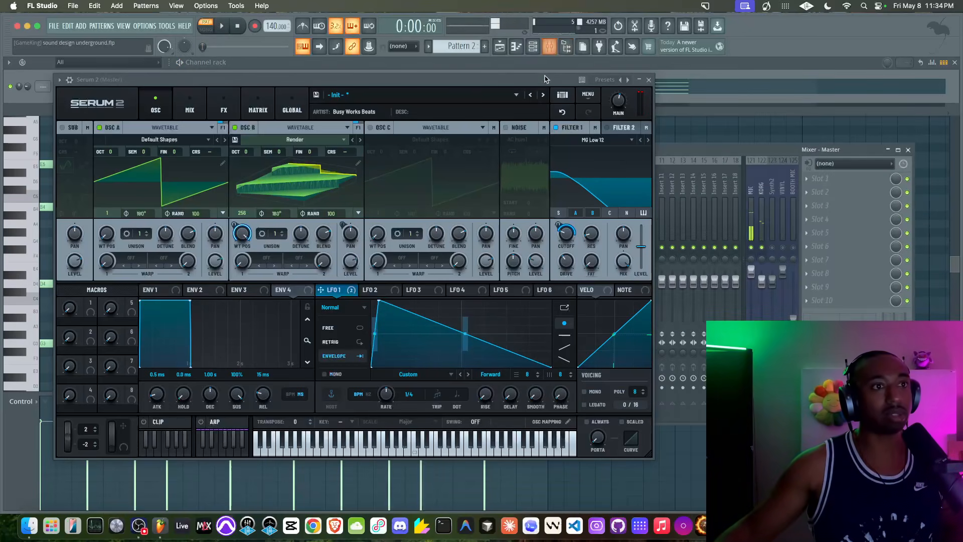
drag(567, 90, 520, 89)
click(761, 248)
drag(436, 83, 590, 64)
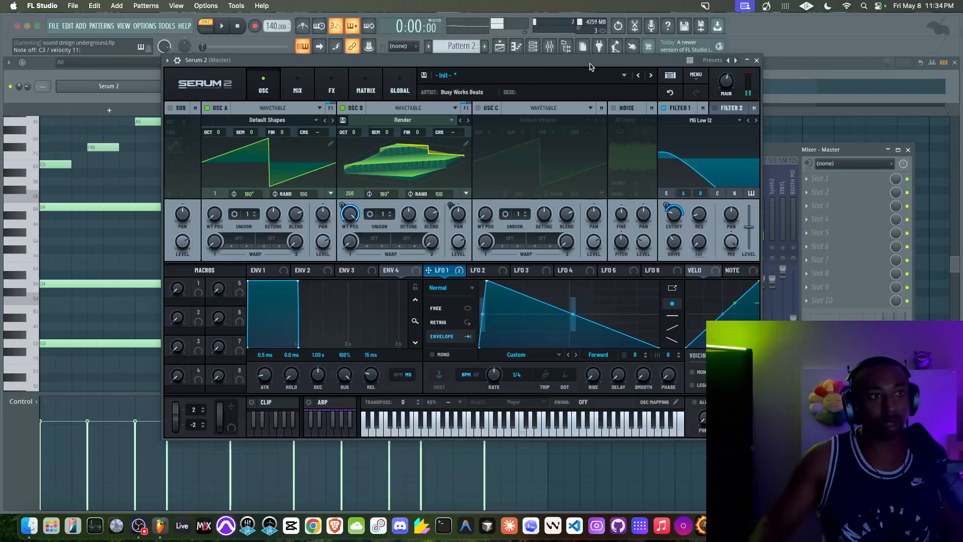
Set the global quality to Ultra, lock it, and start playback of the pattern.
click(400, 88)
click(627, 123)
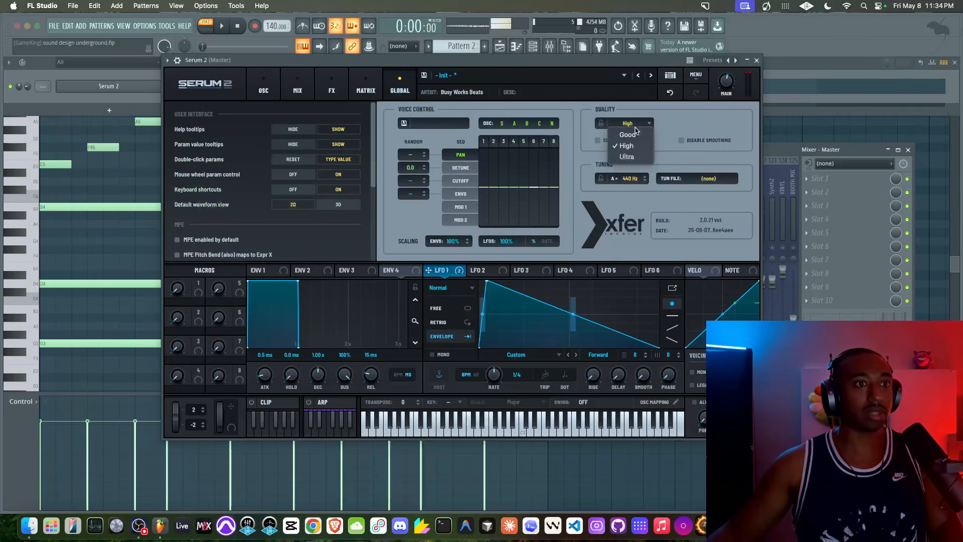
click(609, 129)
key(space)
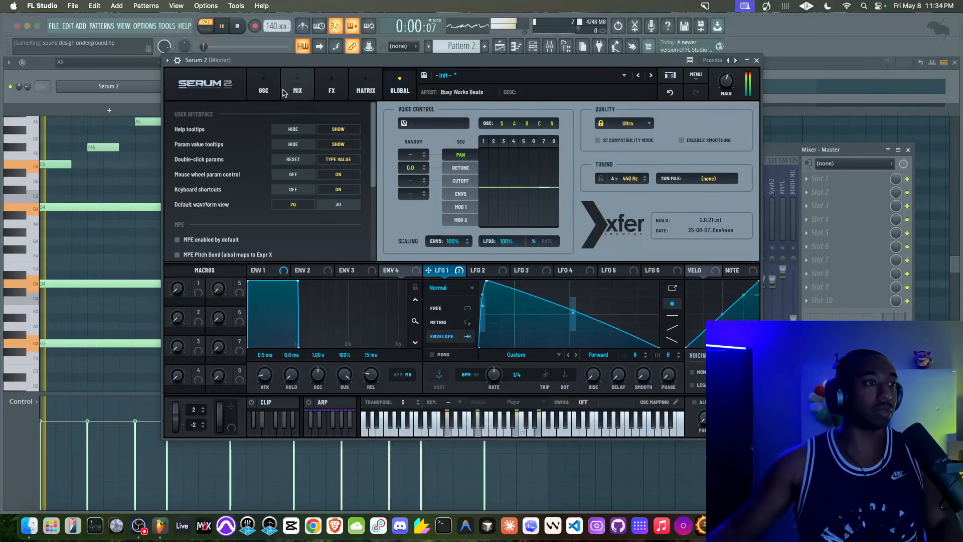
click(264, 88)
Set the global tuning to A = 430 Hz, lock it, and play the pattern from the oscillator page.
click(396, 90)
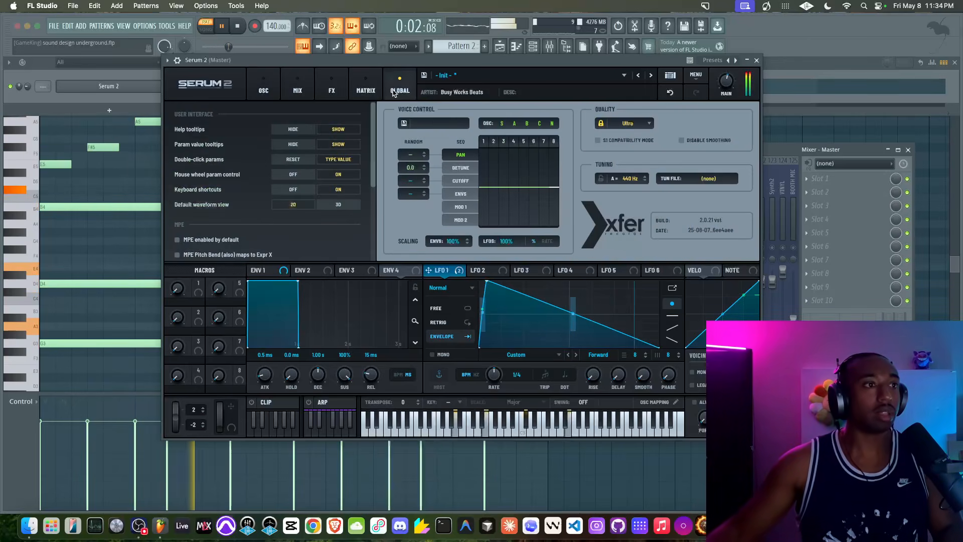
key(space)
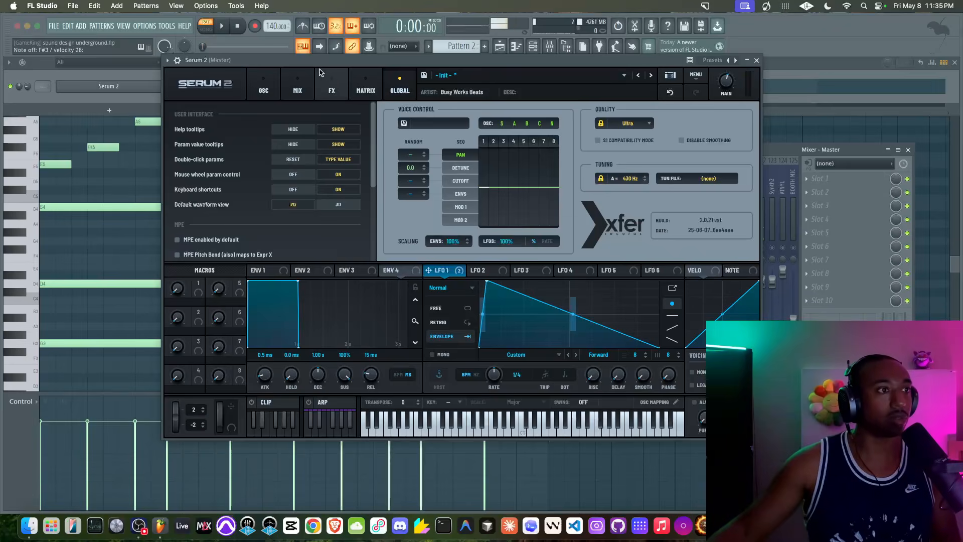
click(276, 89)
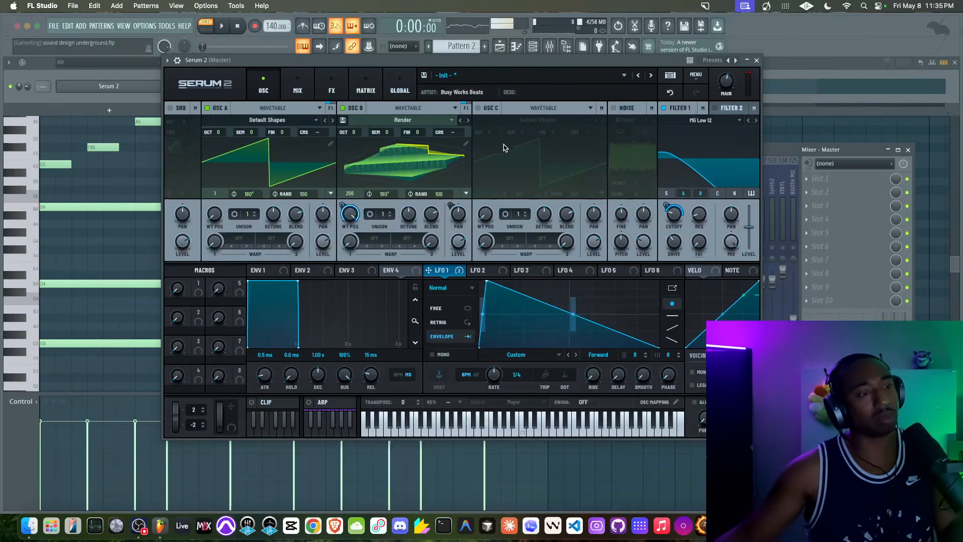
click(400, 90)
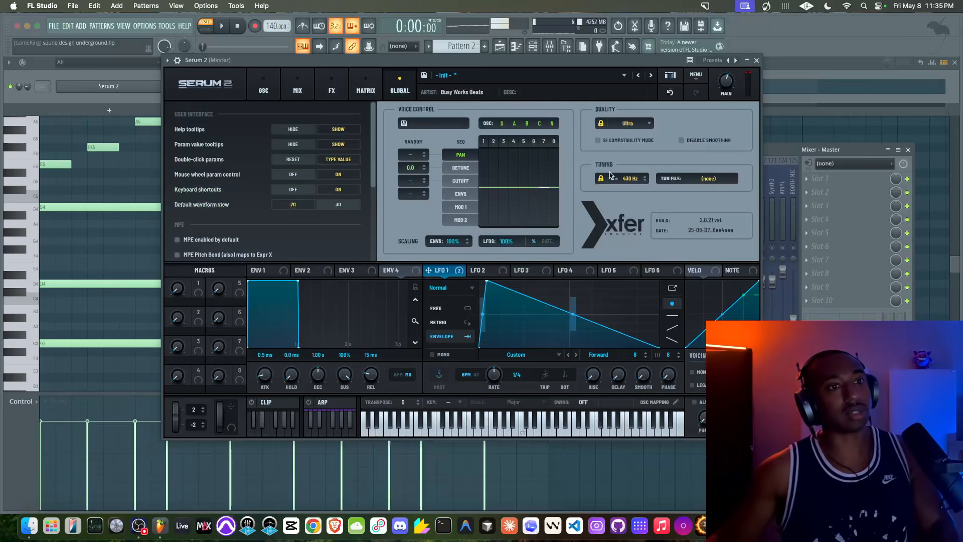
key(space)
click(271, 90)
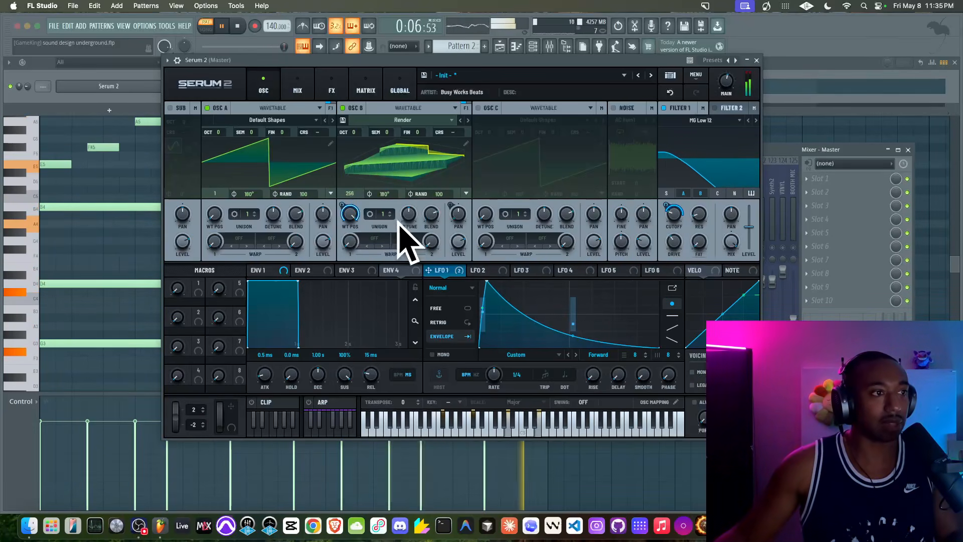
Add a Distortion effect to the main effects chain and stop playback.
click(331, 86)
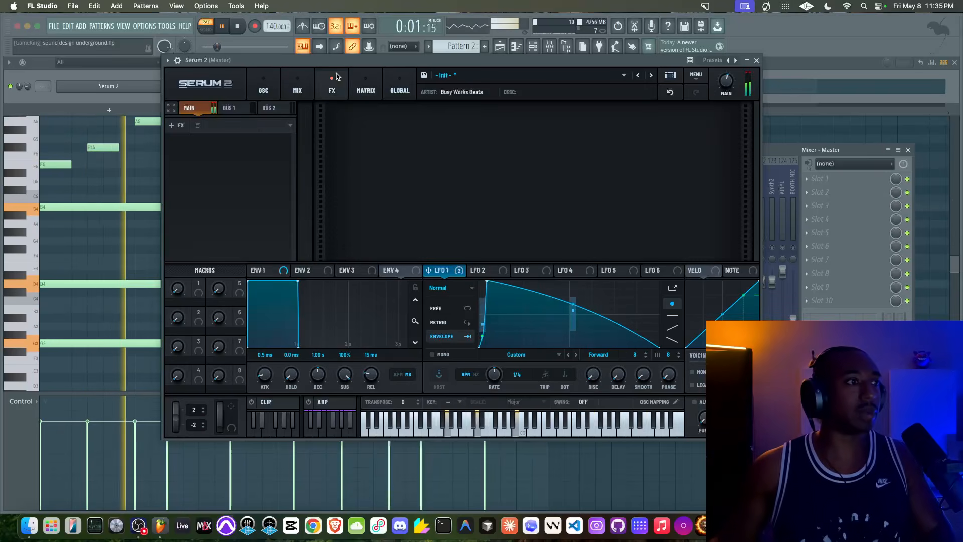
click(176, 125)
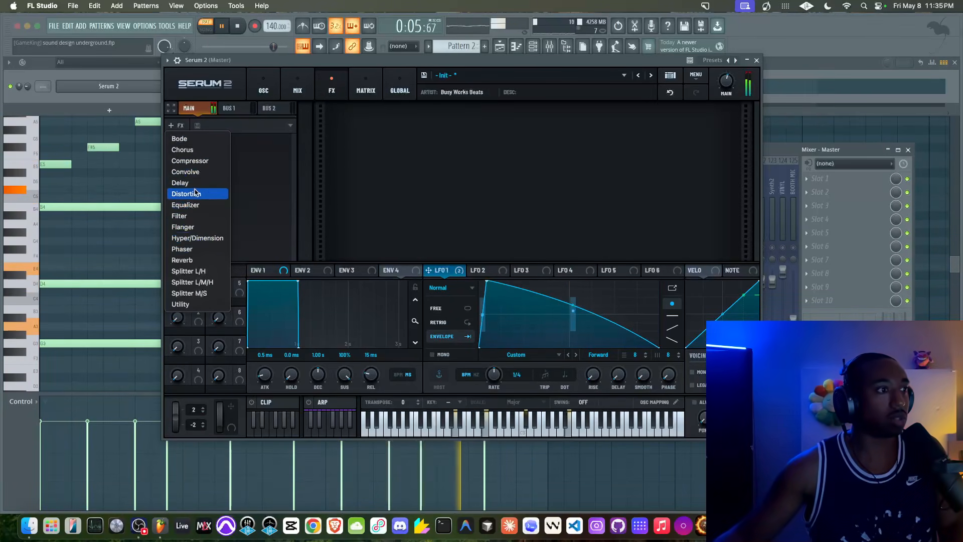
click(186, 193)
key(space)
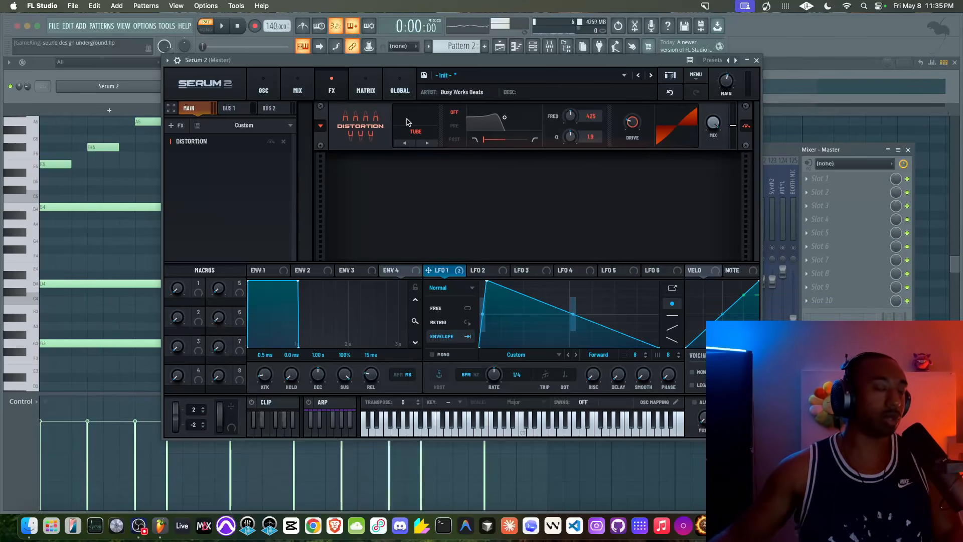
Adjust the Tube distortion's drive to about 53% while auditioning the pattern.
key(space)
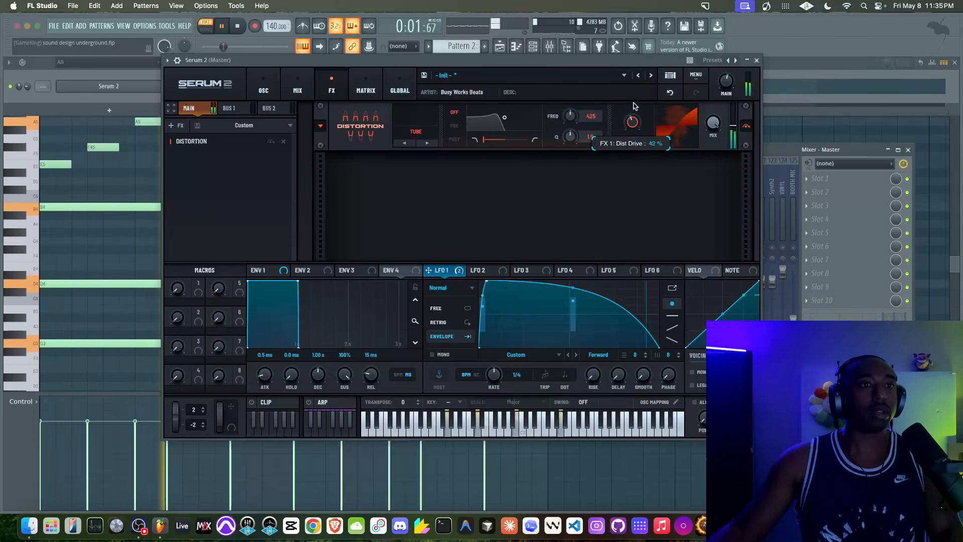
key(space)
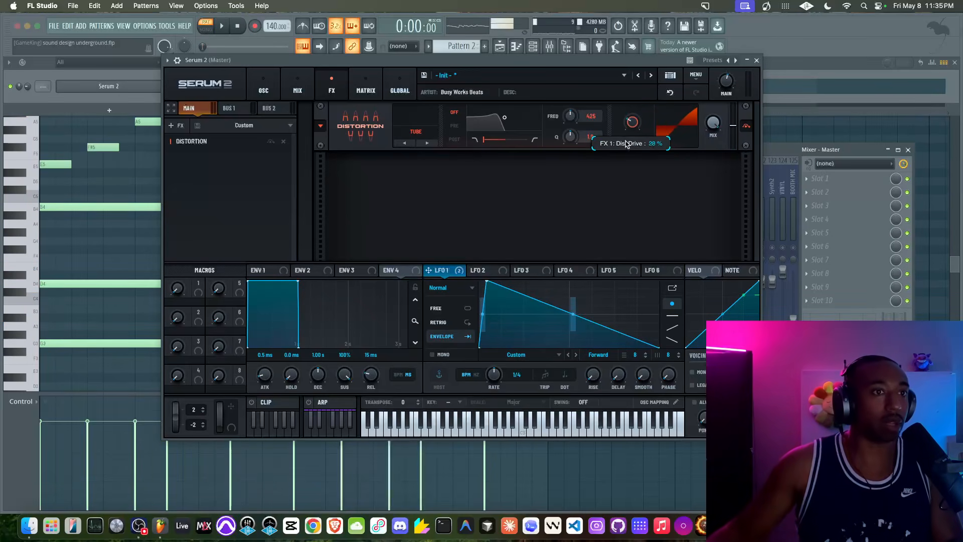
key(space)
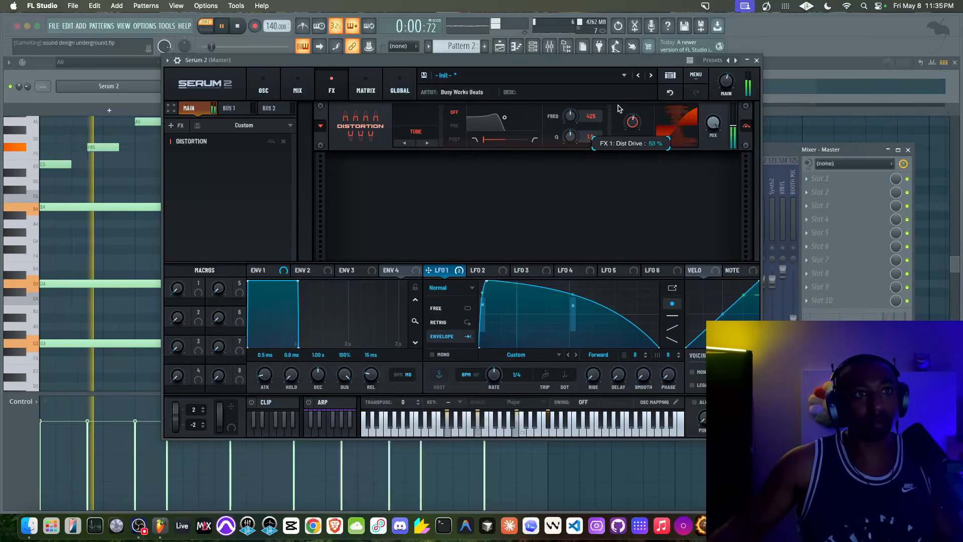
key(space)
Assign note velocity (Velo) as a modulation source for the distortion drive.
right_click(632, 122)
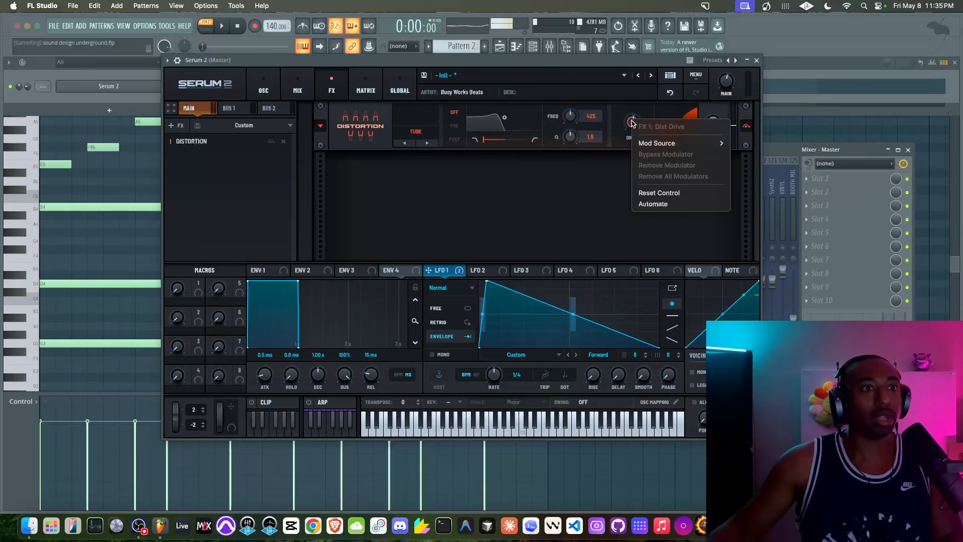
mouse_move(672, 143)
mouse_move(764, 168)
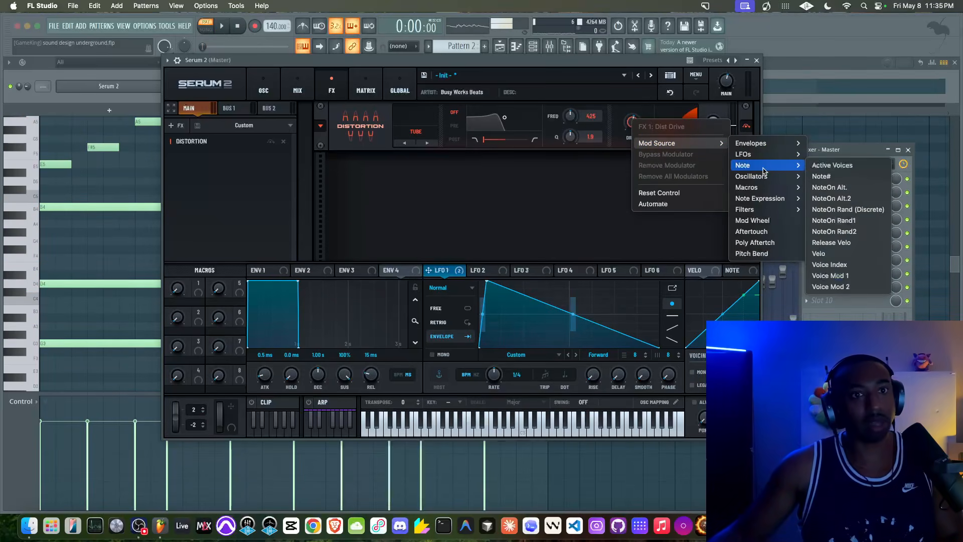
click(819, 253)
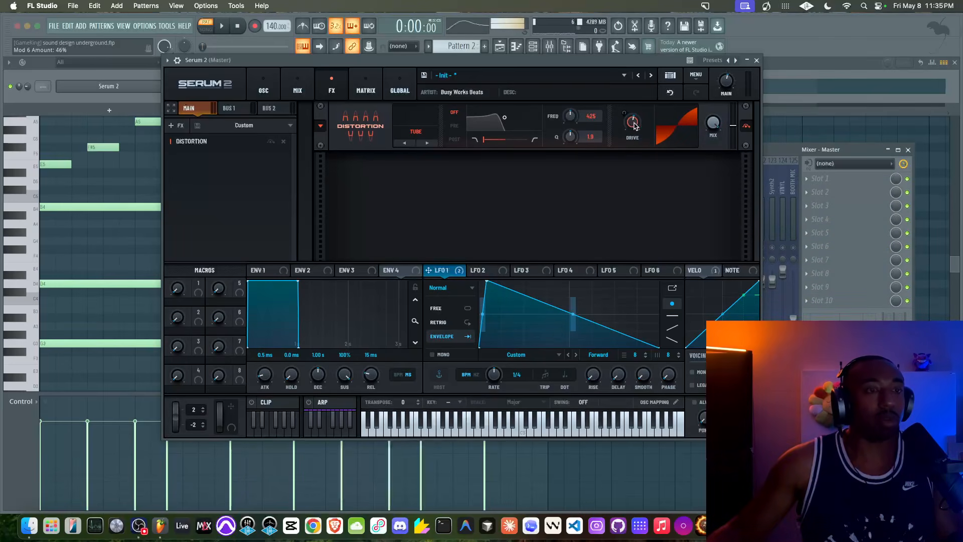
Try the velocity modulation of the distortion drive at -100% in the matrix while playing the pattern.
click(367, 85)
drag(355, 214, 329, 217)
key(space)
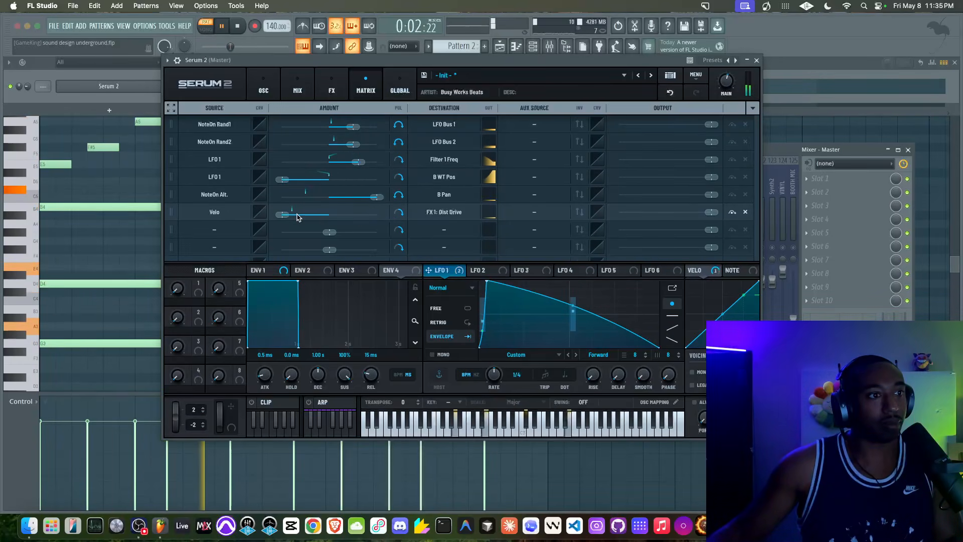
key(space)
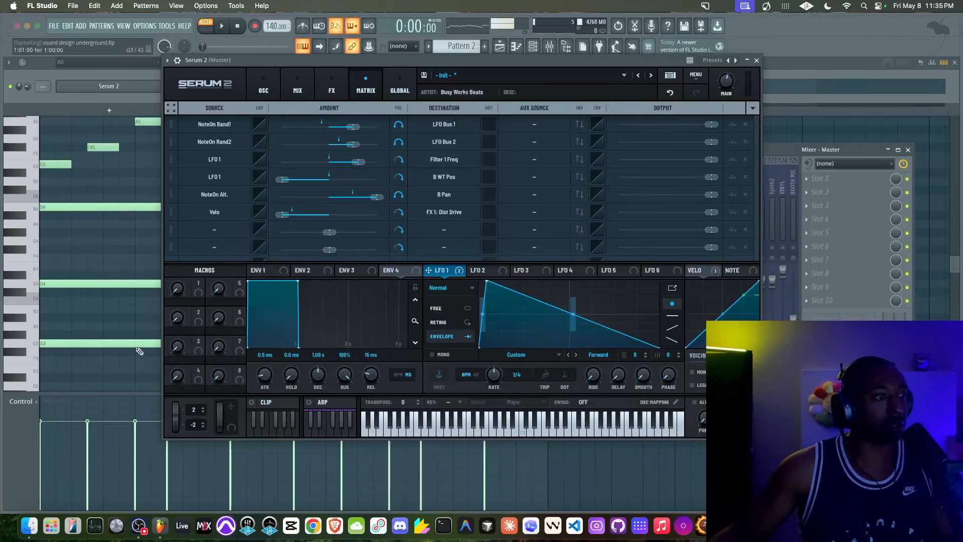
Try raising the velocity of the second note in the pattern, and bring it back down.
right_click(99, 368)
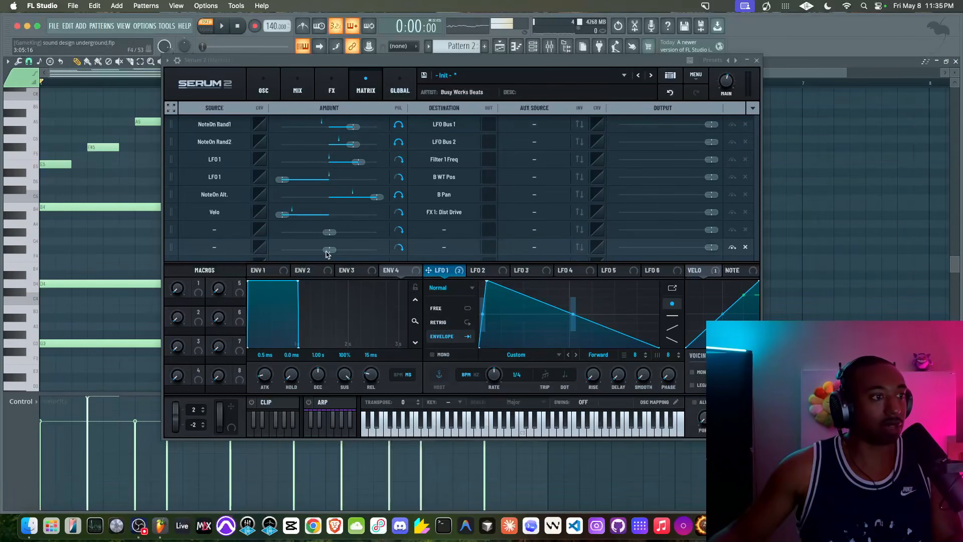
key(space)
click(90, 420)
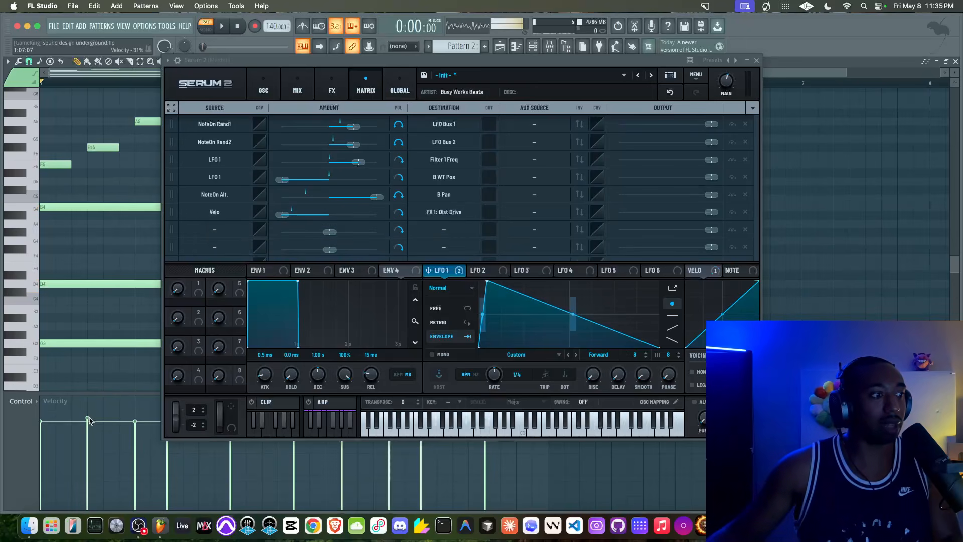
Set the velocity-to-distortion-drive modulation amount to 39% and play the pattern while checking the drive.
mouse_move(280, 216)
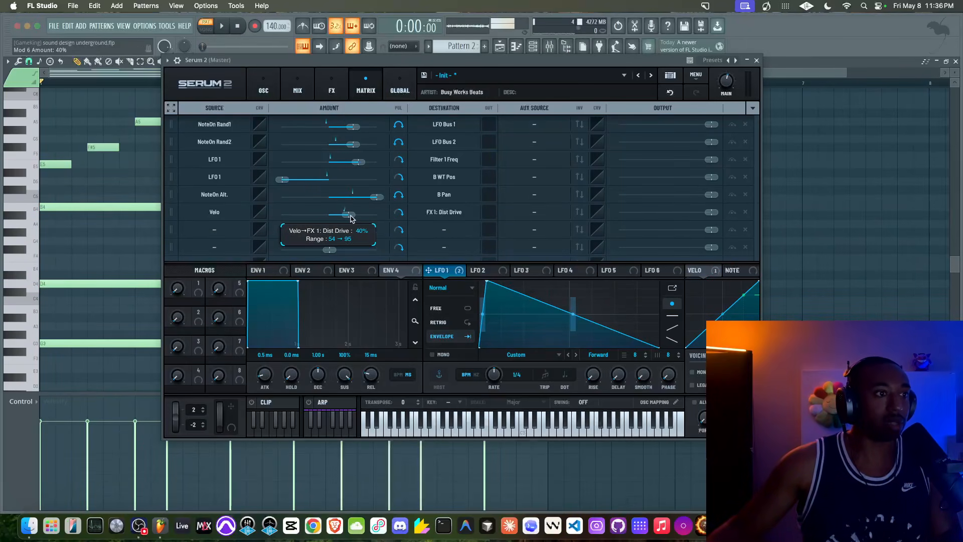
drag(352, 218, 348, 218)
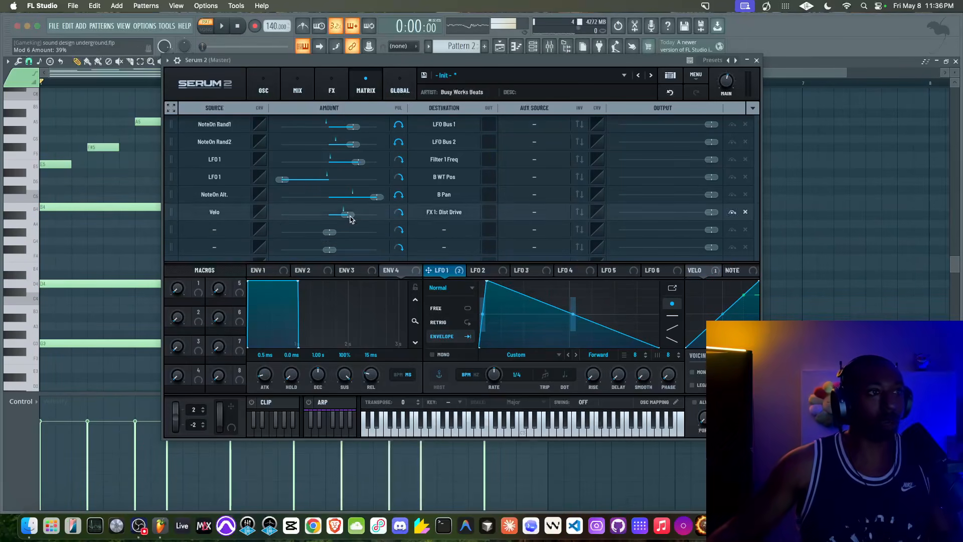
click(322, 87)
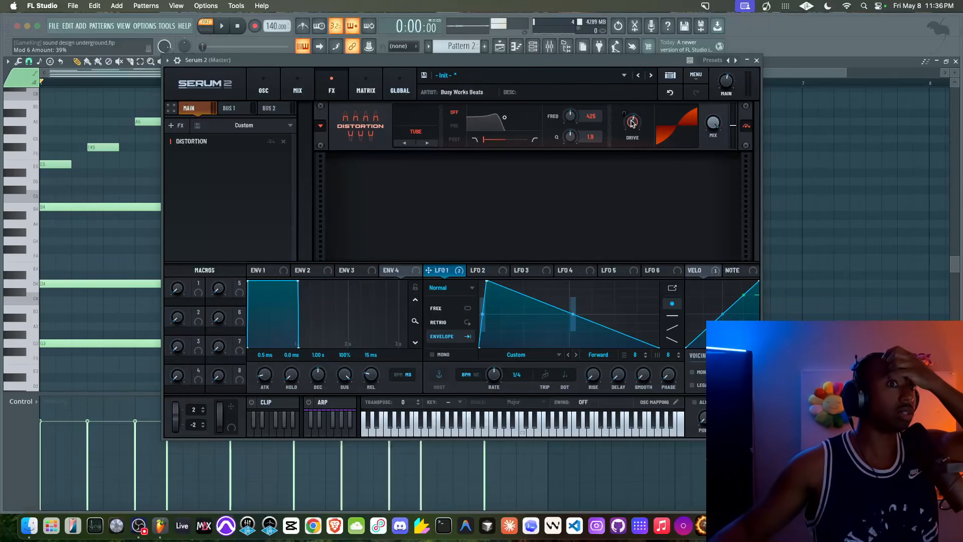
mouse_move(628, 122)
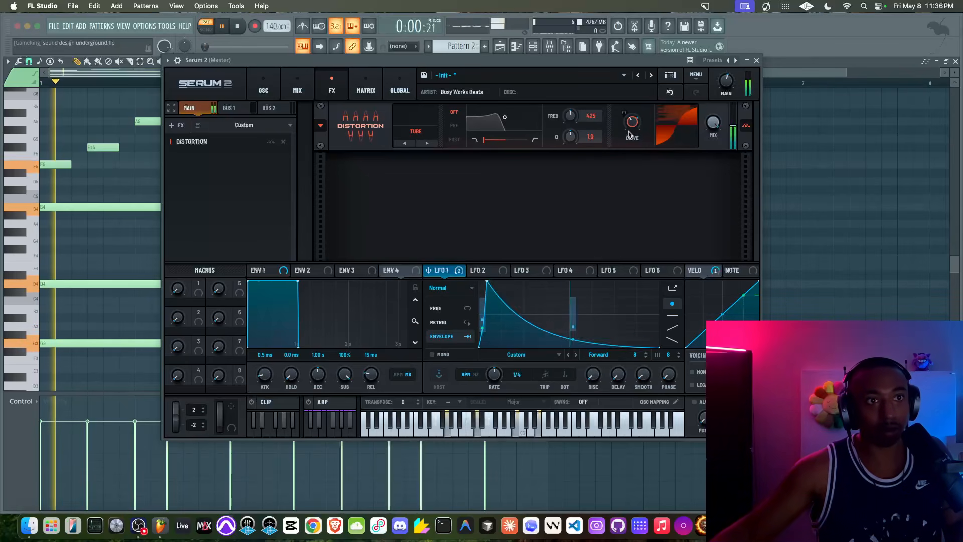
click(365, 86)
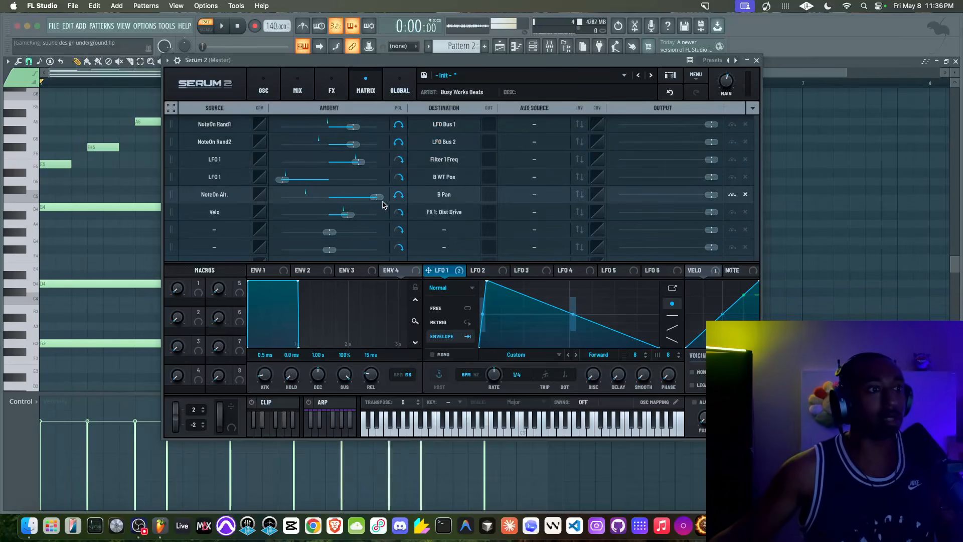
Try a velocity-to-distortion-drive modulation amount of 23% and check the Distortion effect.
key(space)
drag(345, 214, 335, 213)
key(space)
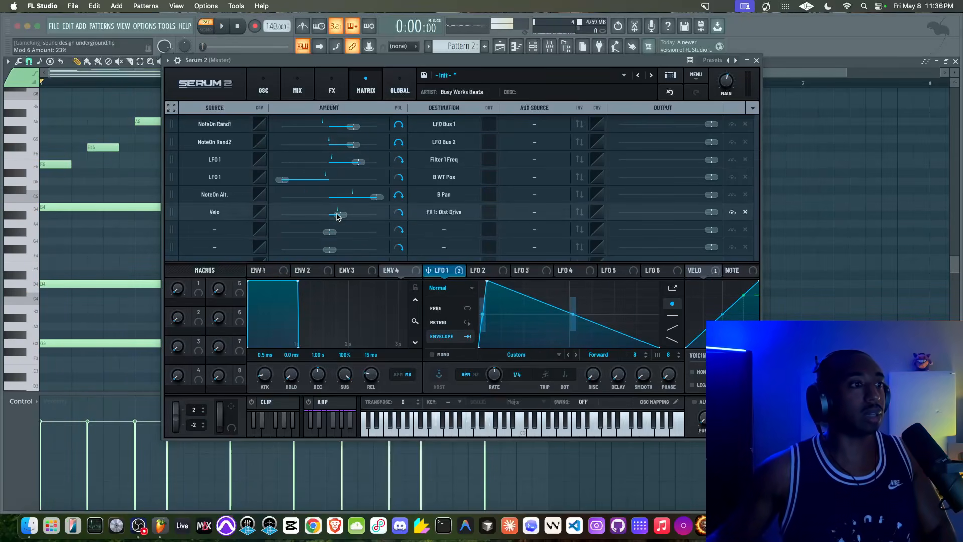
click(303, 92)
click(332, 91)
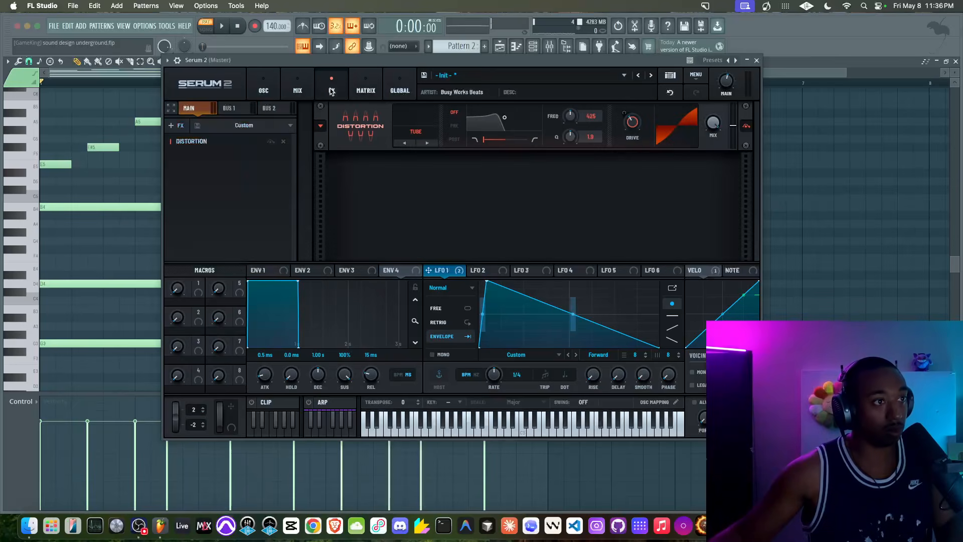
click(365, 90)
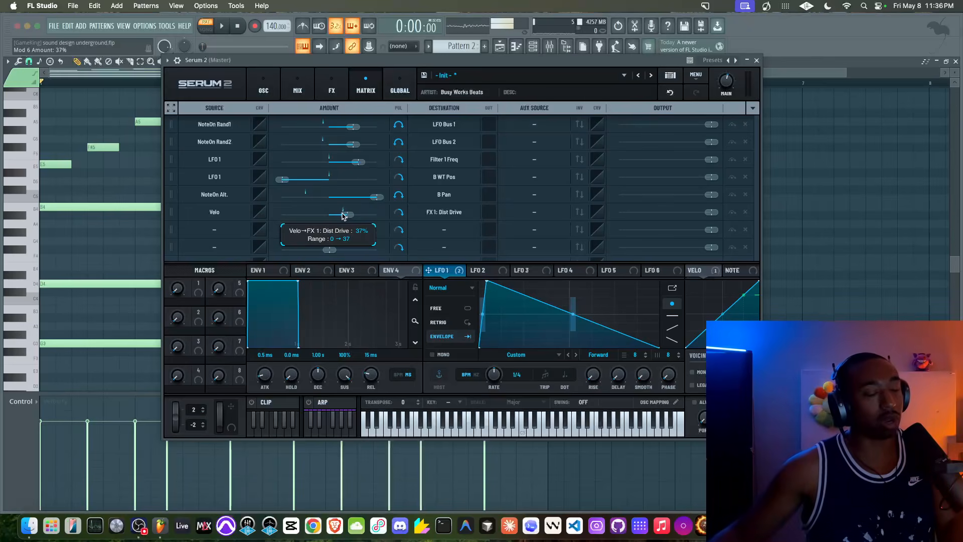
Play the pattern with the velocity-to-distortion-drive amount at 12%, and raise the amount moderately.
drag(344, 216, 333, 218)
key(space)
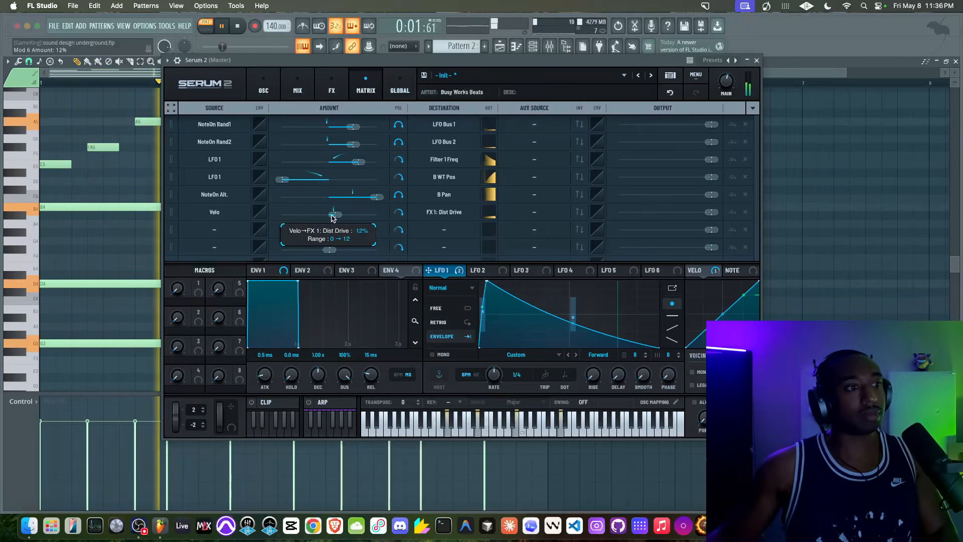
drag(333, 217, 342, 217)
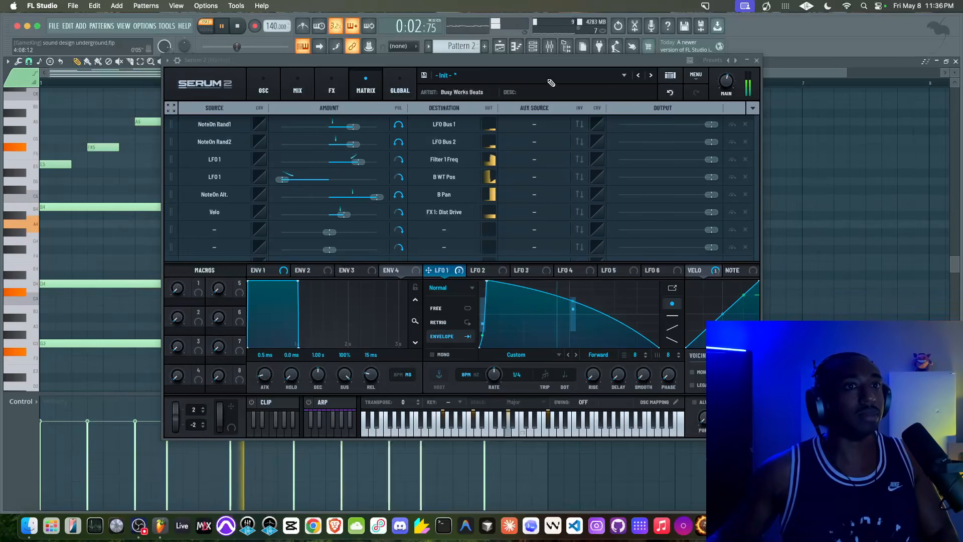
Stop playback, close the synth window and humanize the pattern's notes with start time range 0 and velocity range 0.428.
click(757, 60)
key(space)
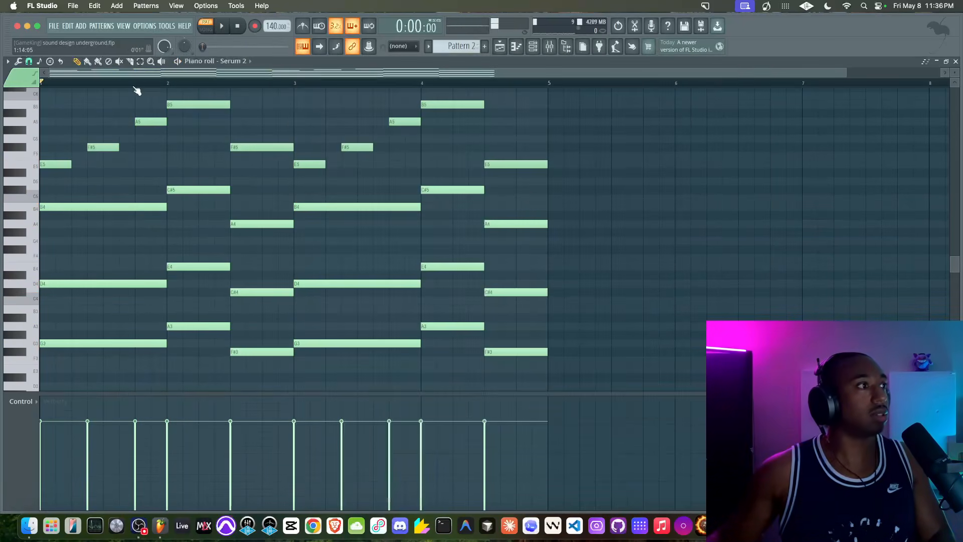
click(19, 61)
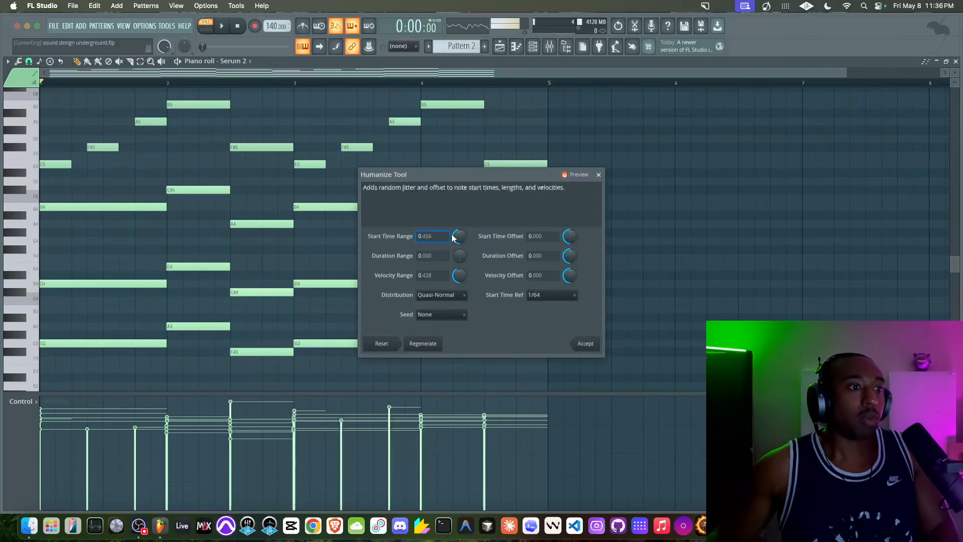
drag(459, 236, 392, 234)
text(0)
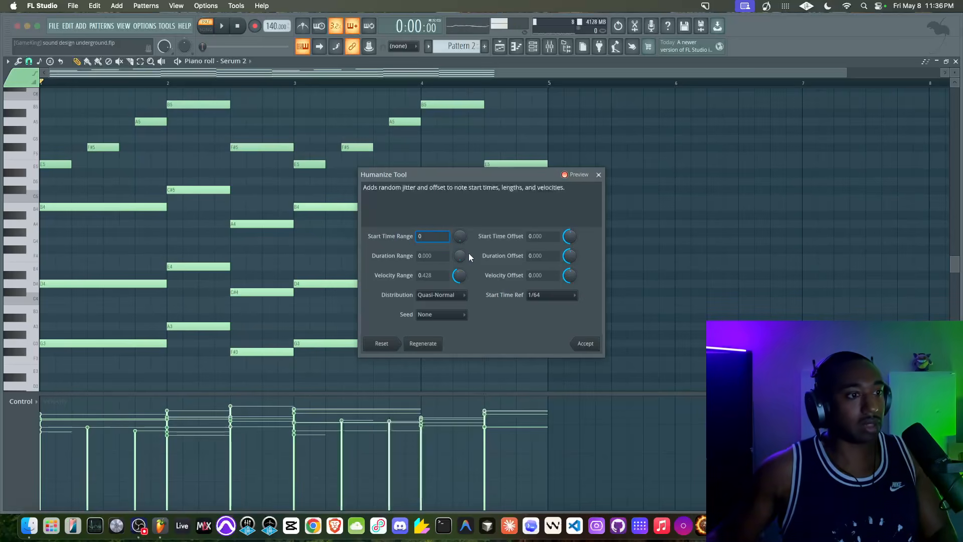
click(586, 344)
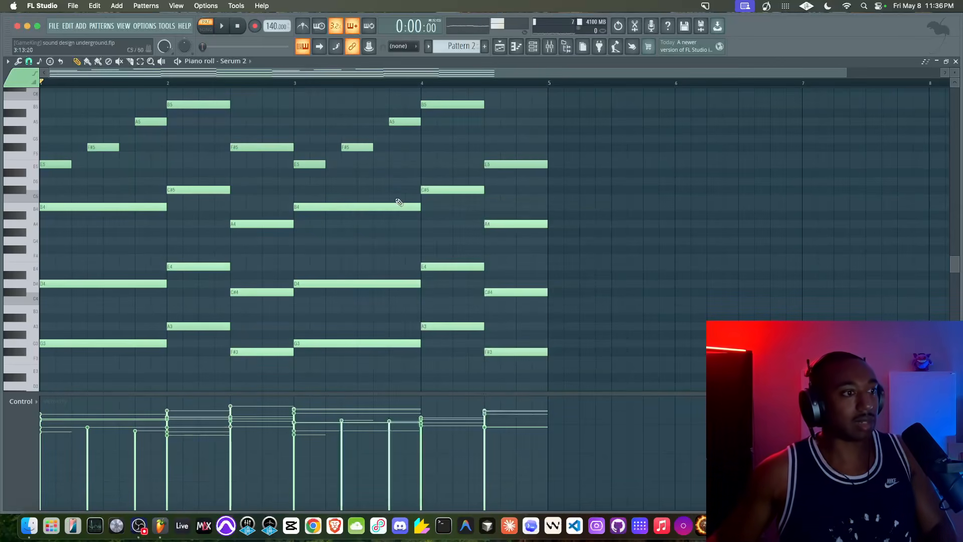
Play the humanized pattern, reopen the Serum 2 channel and review its oscillators and effects.
key(space)
key(F6)
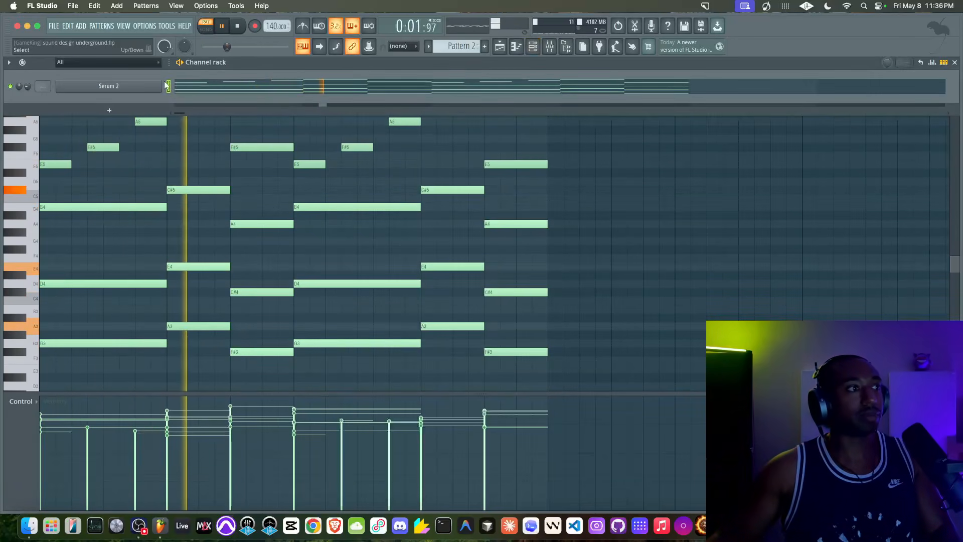
click(126, 86)
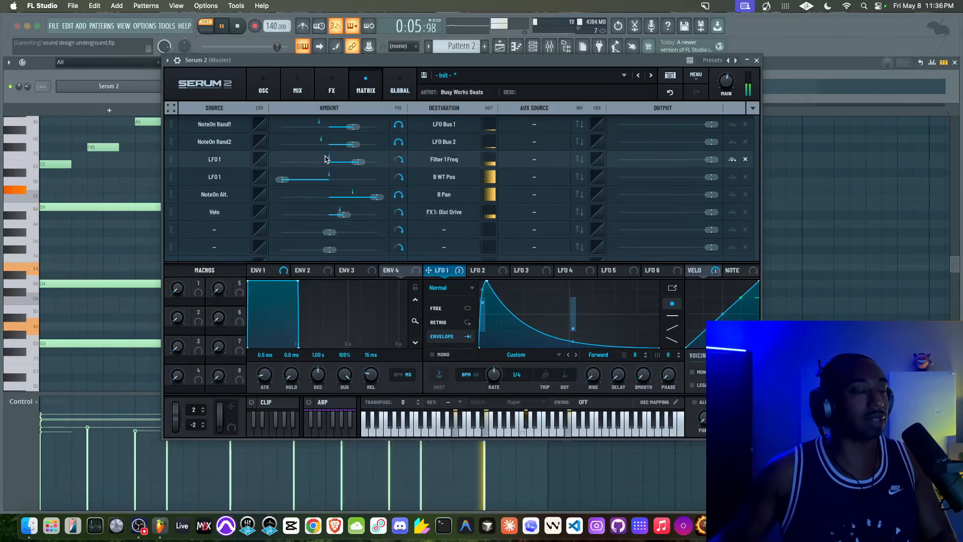
click(264, 86)
click(332, 97)
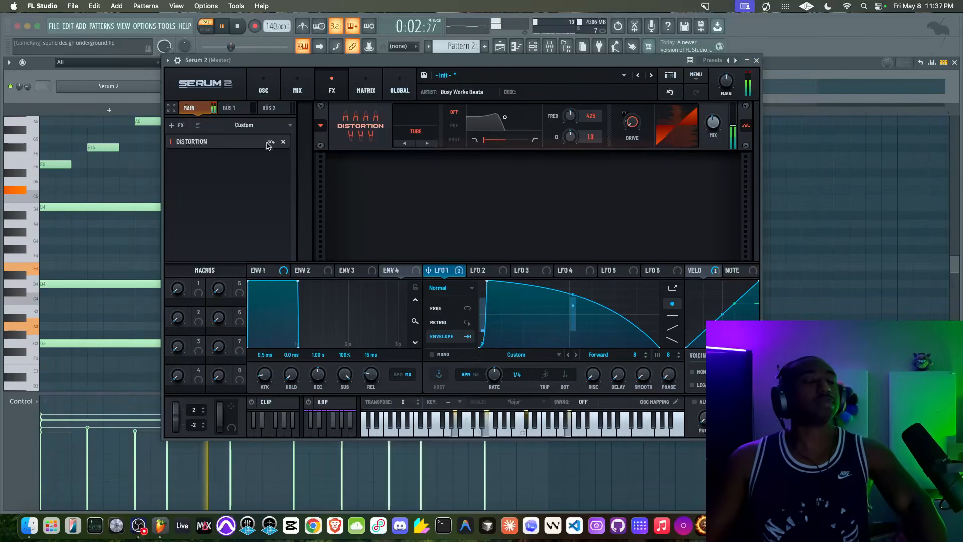
Route Filter 1 to Bus 1 with a send level of 52%.
click(298, 85)
click(263, 85)
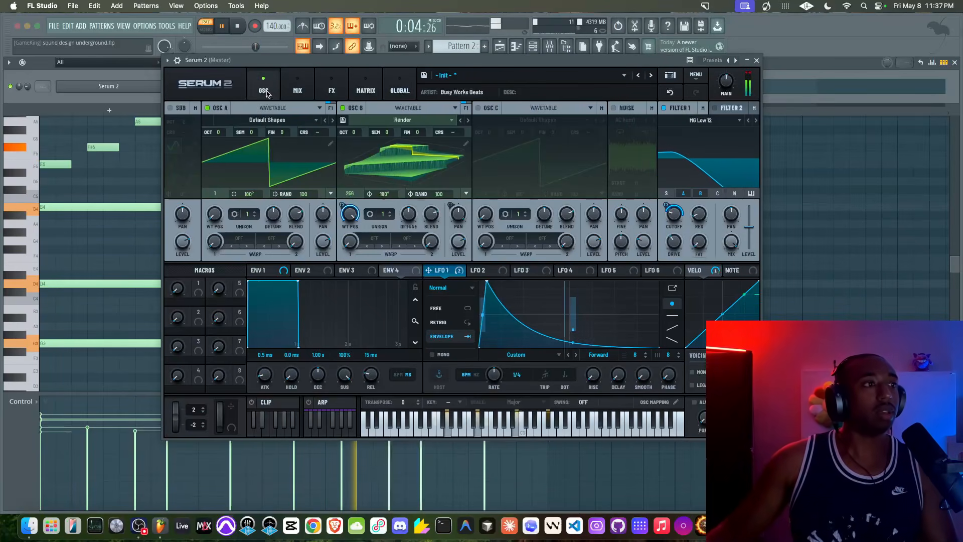
click(703, 108)
drag(667, 142, 668, 95)
Add a Reverb effect of type Plate to Bus 1.
click(331, 85)
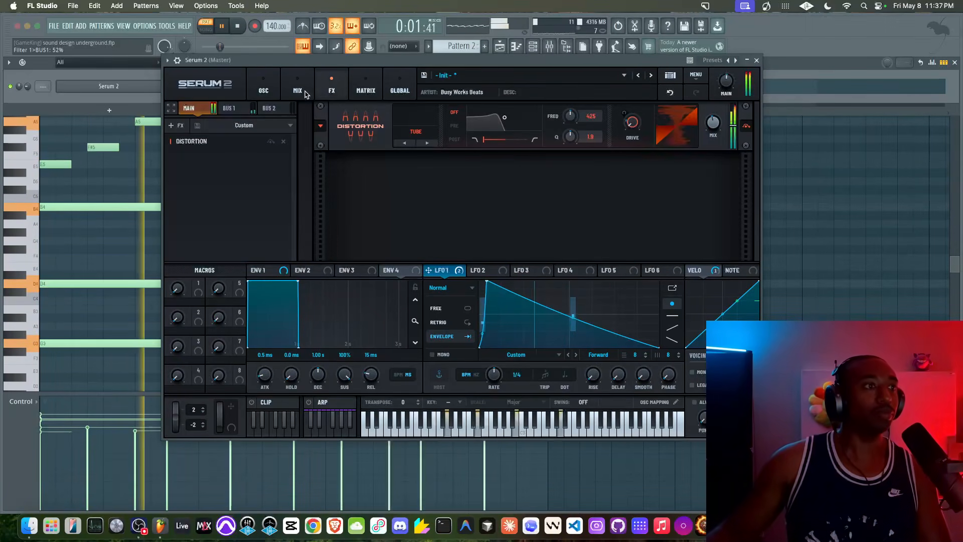
click(228, 108)
click(177, 126)
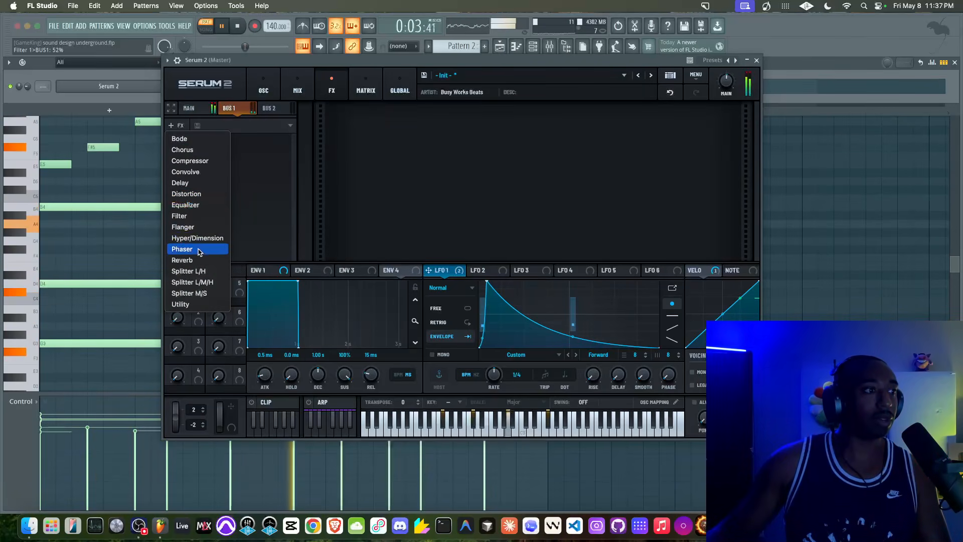
click(211, 258)
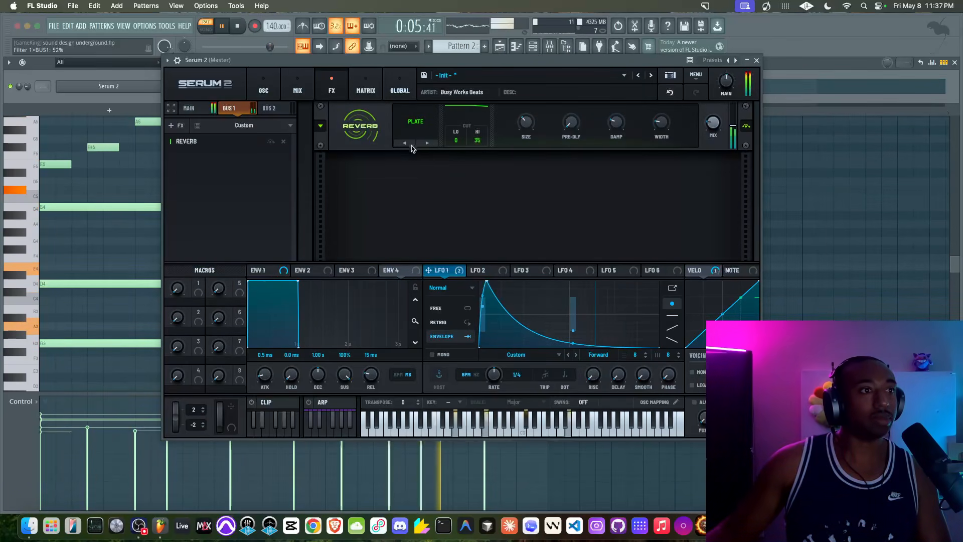
click(427, 143)
Try note velocity (Velo) as the modulation source for the Bus 1 reverb mix.
right_click(712, 122)
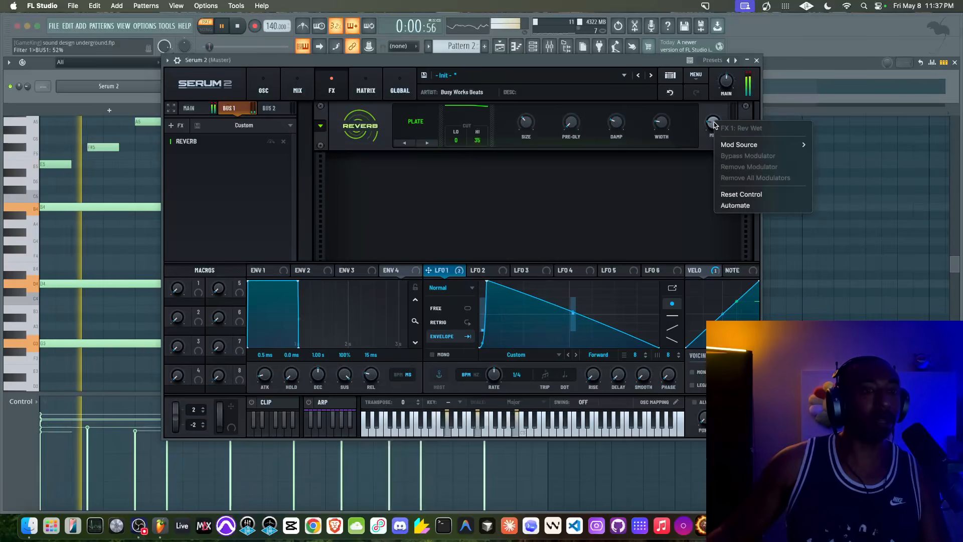
mouse_move(782, 144)
mouse_move(848, 167)
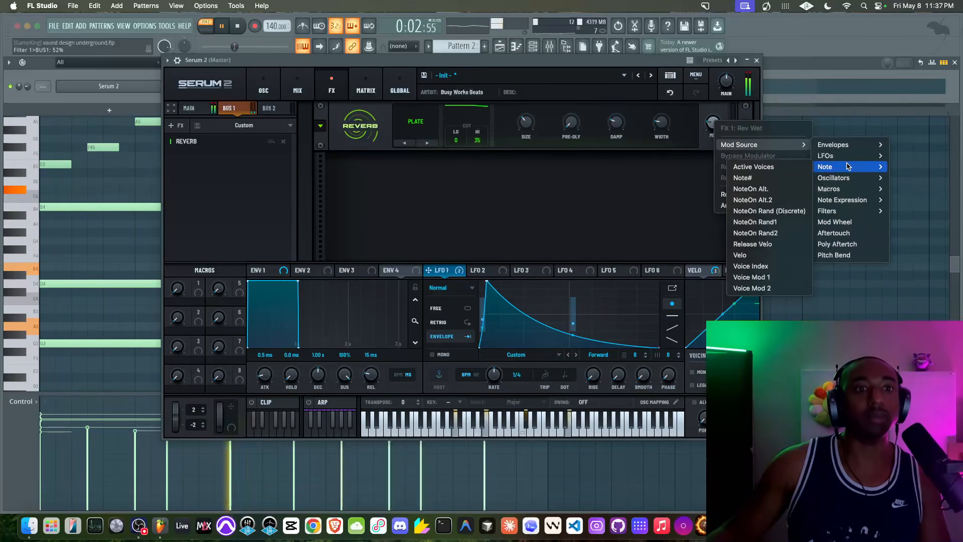
click(755, 256)
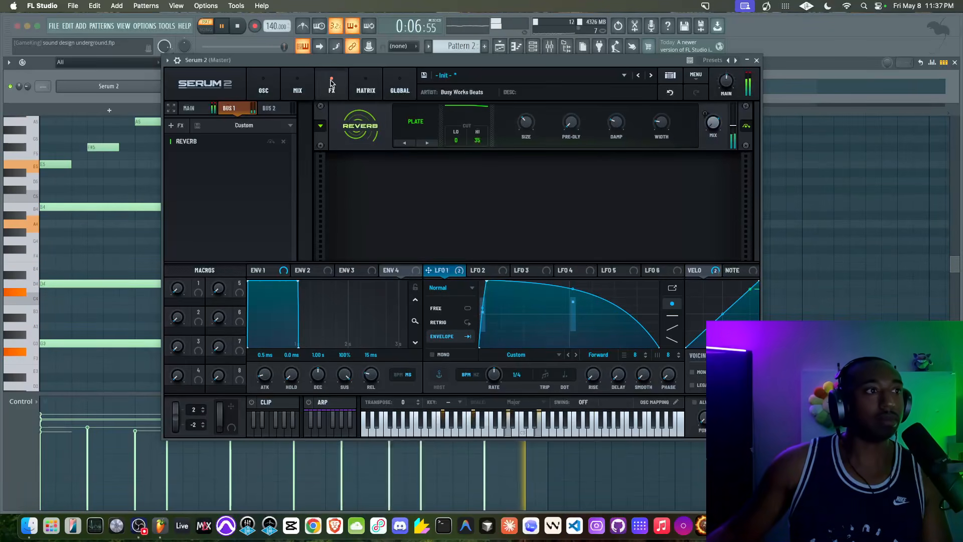
Try a velocity-to-reverb-mix modulation amount of 45% while playing the pattern and checking the reverb.
click(356, 91)
key(space)
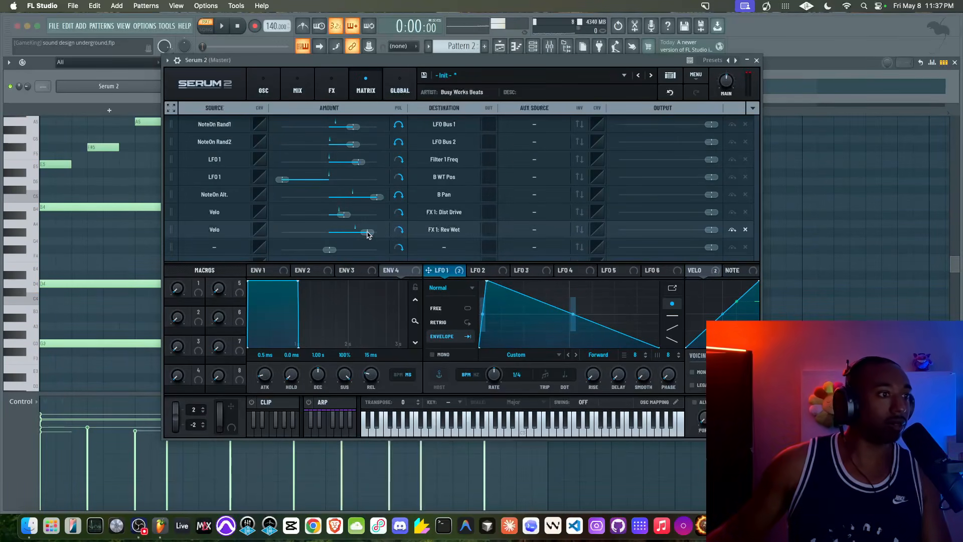
key(space)
drag(369, 235, 353, 240)
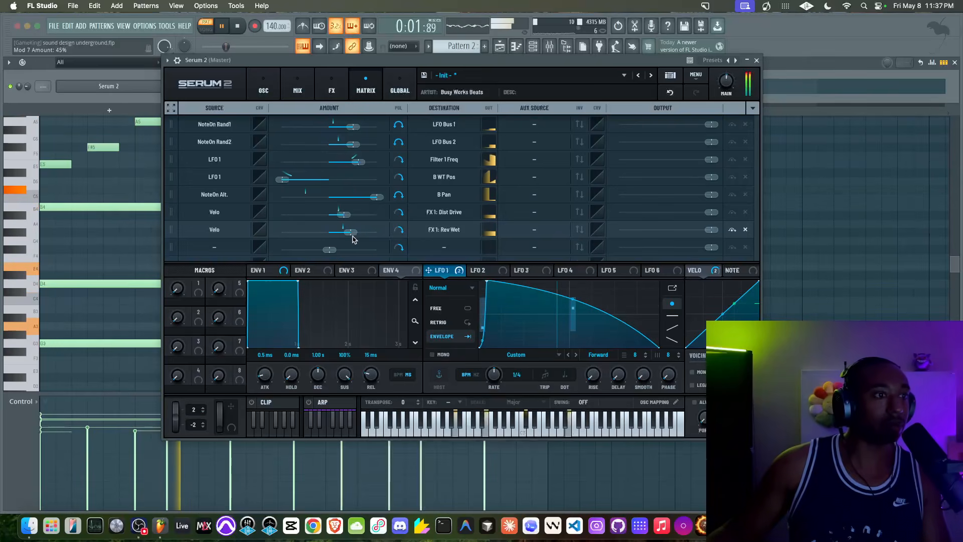
click(263, 92)
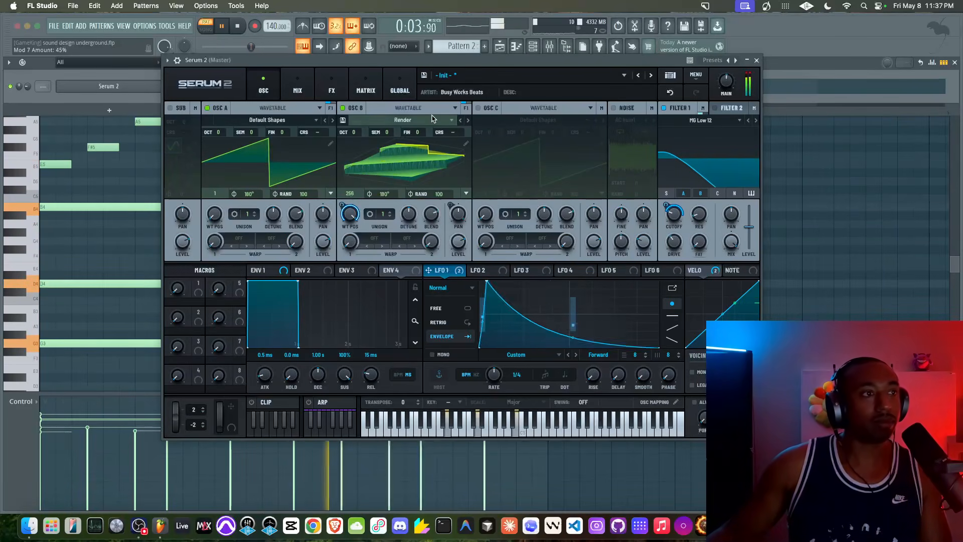
click(331, 90)
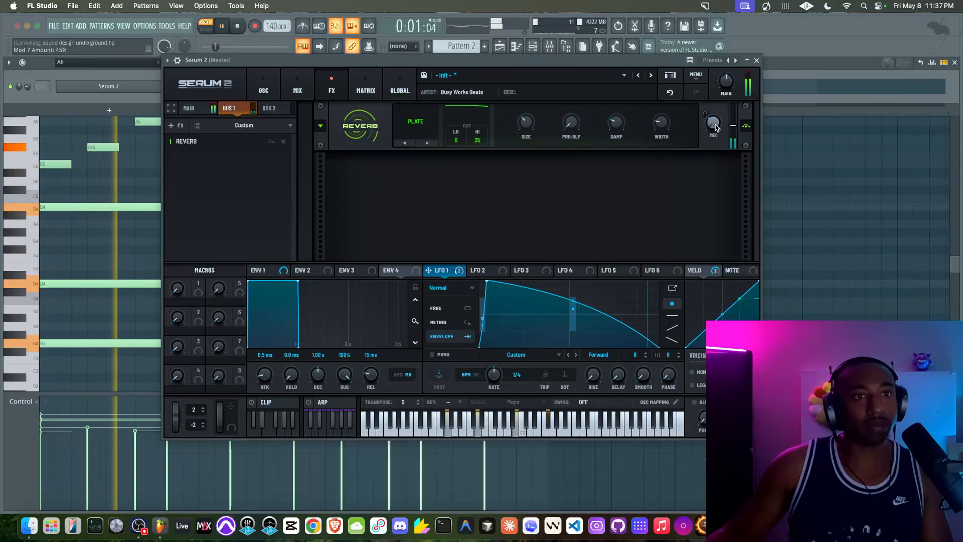
key(space)
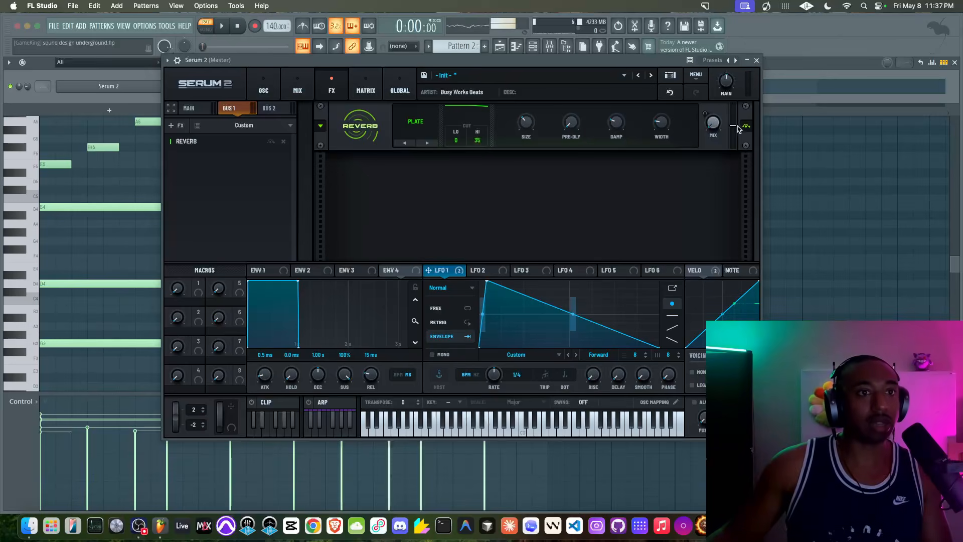
Replace the velocity modulation of the reverb mix with LFO 1 at 100% and play the pattern.
right_click(715, 122)
click(743, 186)
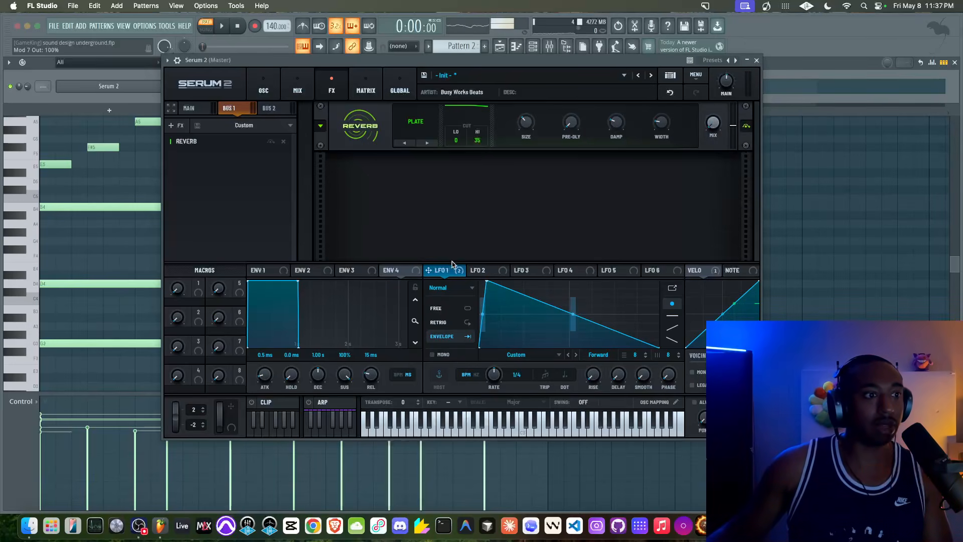
drag(666, 157, 709, 94)
key(space)
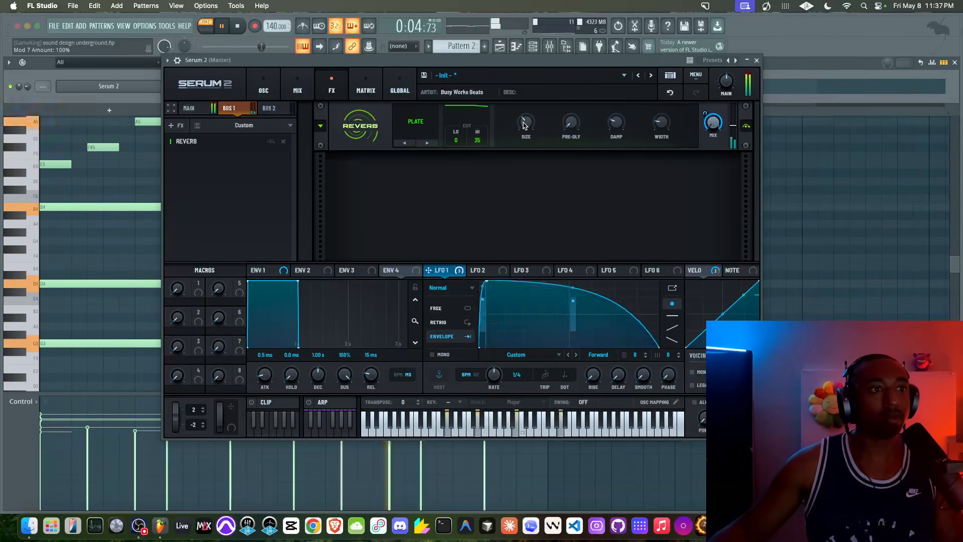
Increase the reverb's width and size, play the pattern and check which destinations LFO 1 modulates.
key(space)
drag(659, 130, 661, 74)
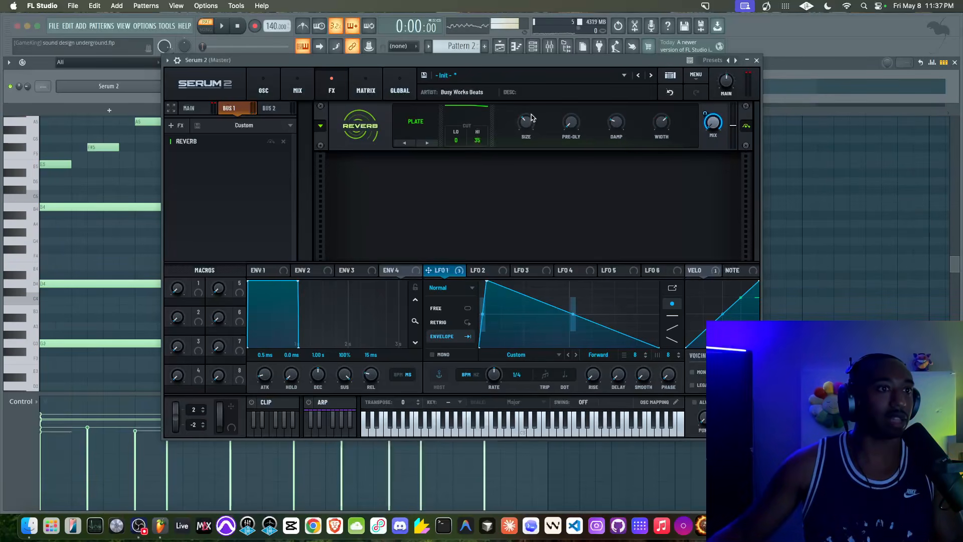
key(space)
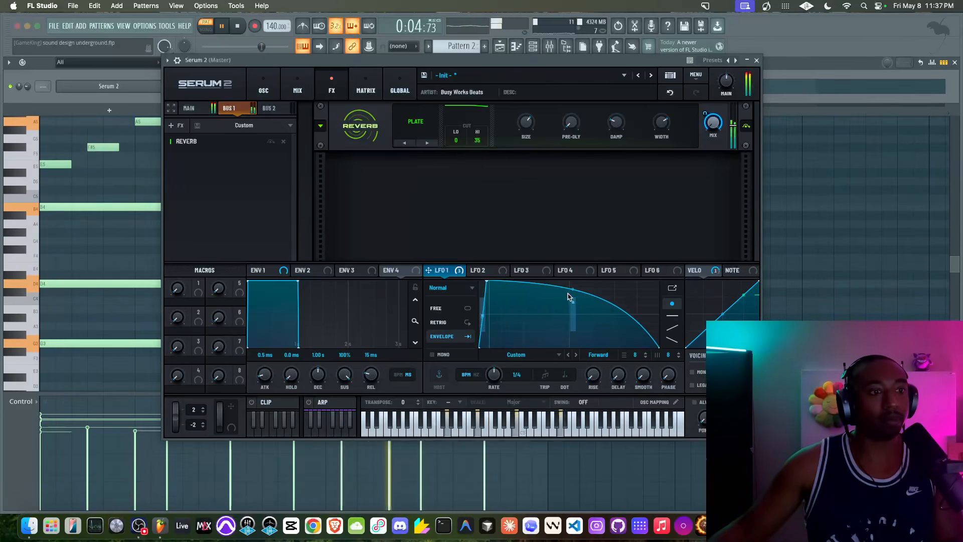
right_click(459, 274)
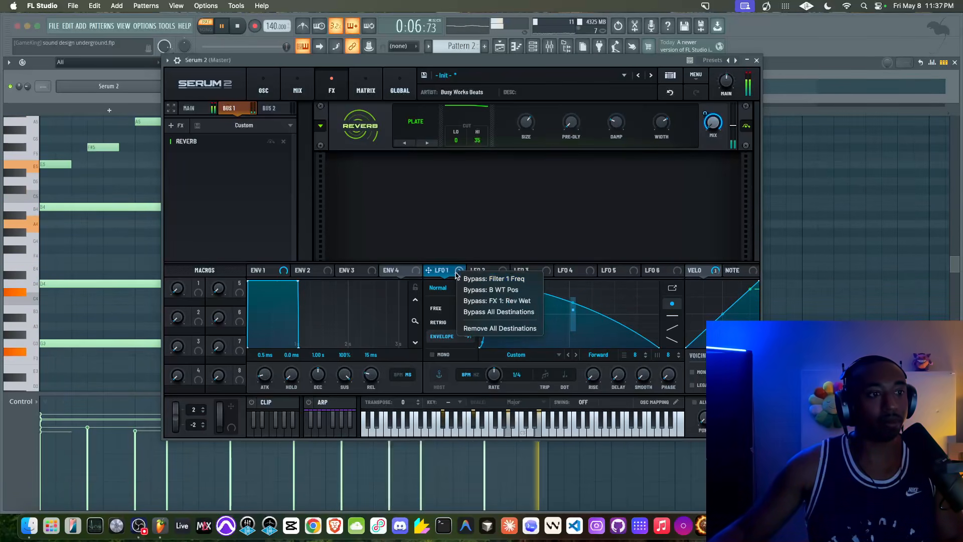
click(442, 272)
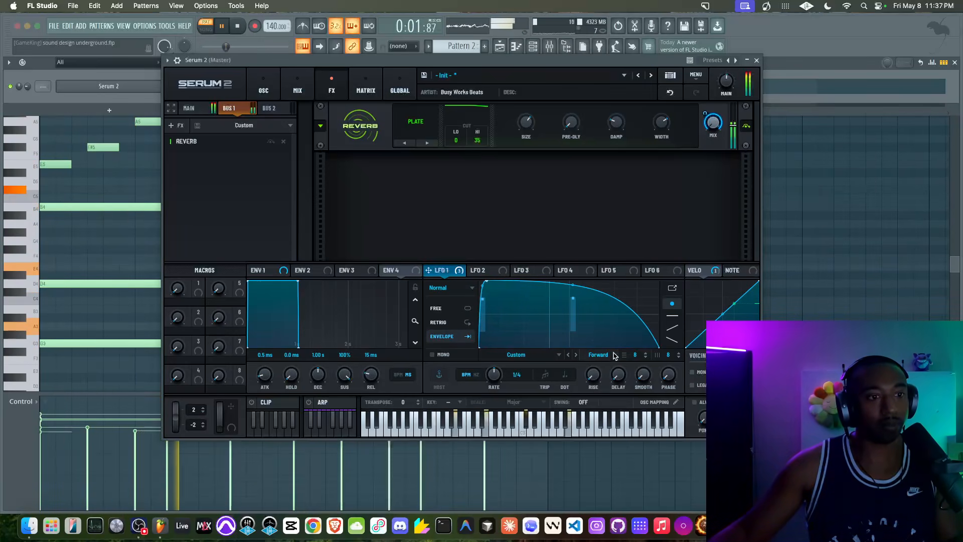
Stop playback and save the LFO 1 shape in the User folder as "moving saw".
key(space)
click(559, 355)
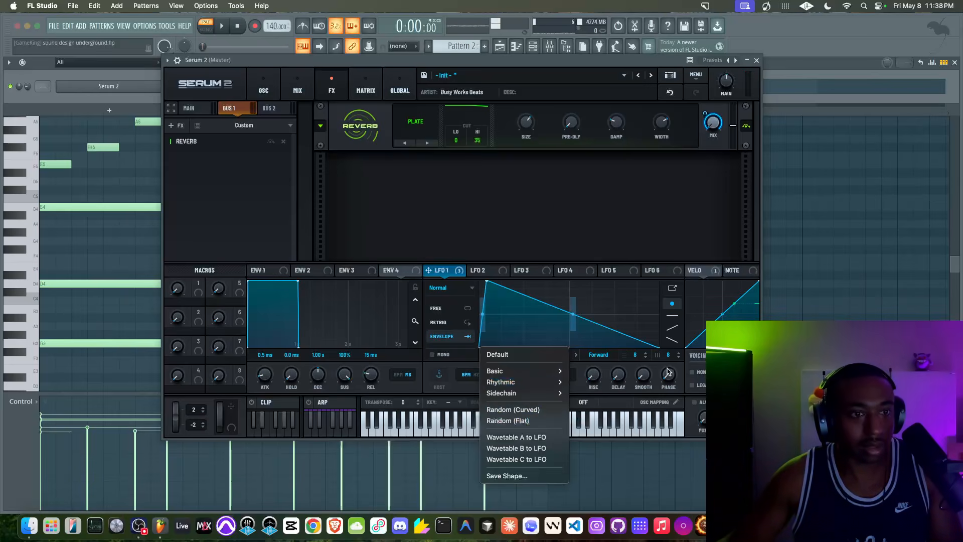
click(522, 476)
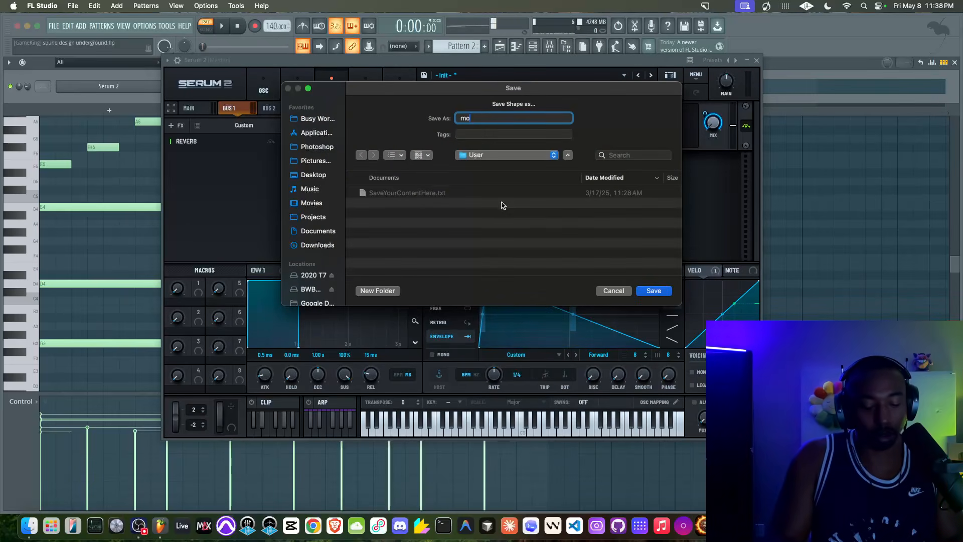
key(Return)
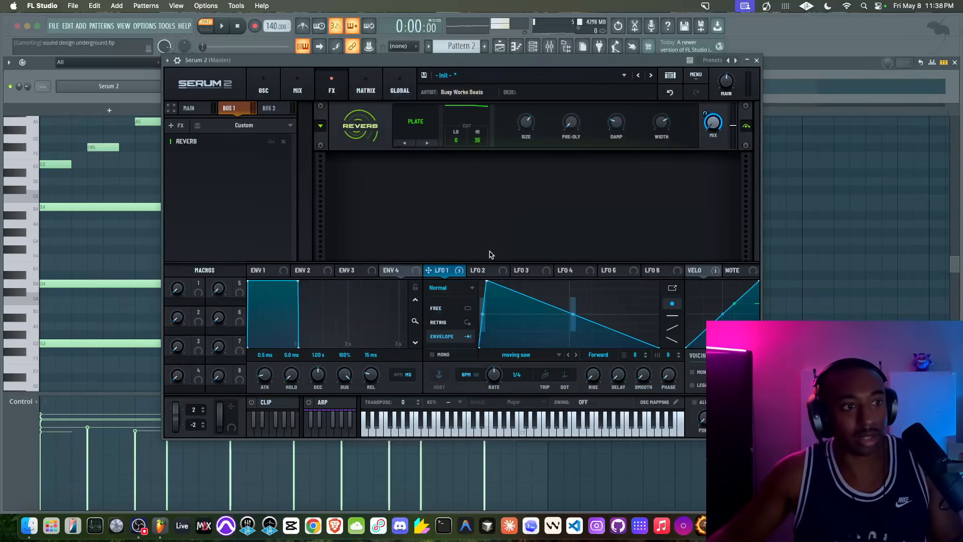
Load the saved "moving saw" shape from the User folder into LFO 2.
click(485, 271)
click(559, 356)
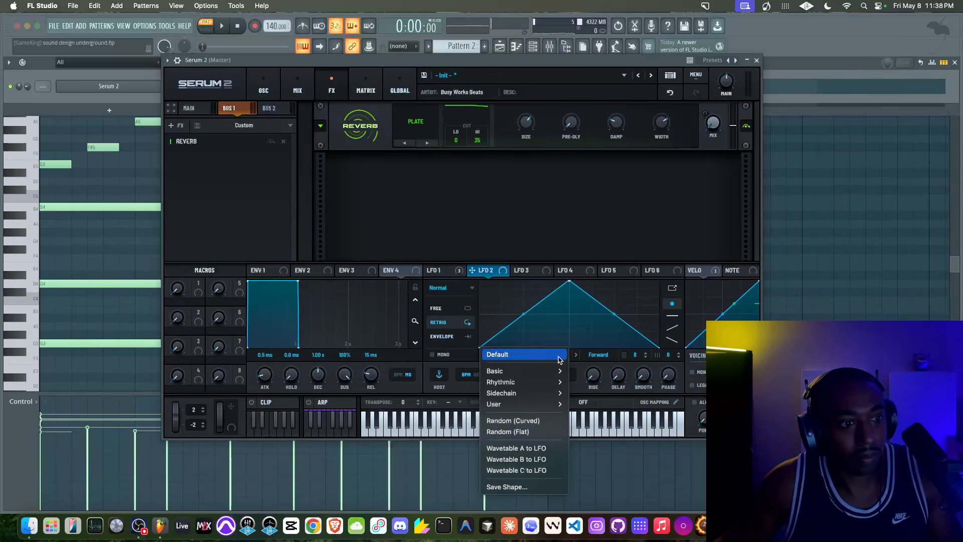
mouse_move(526, 406)
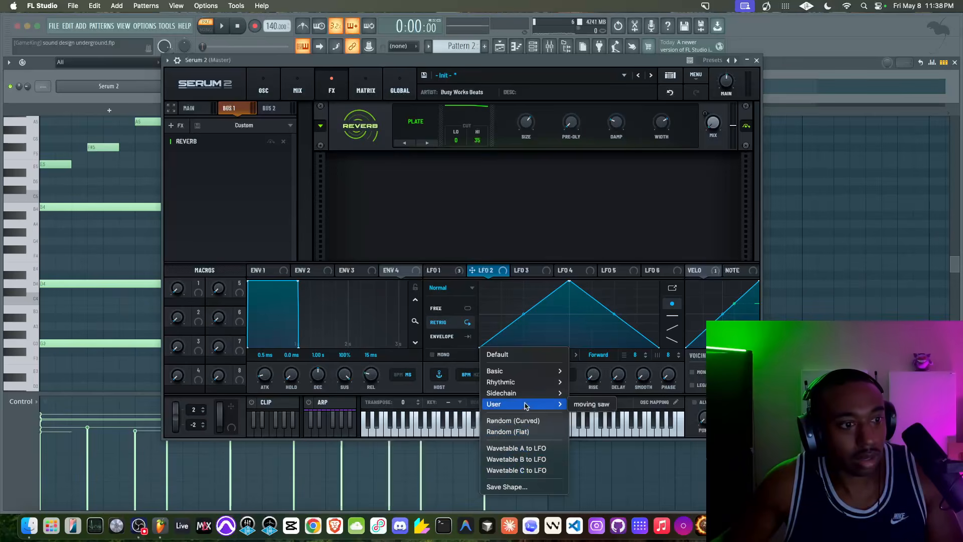
click(581, 406)
Assign the first LFO bus to modulate LFO 2's falling curve and the second LFO bus to its rising curve.
right_click(572, 313)
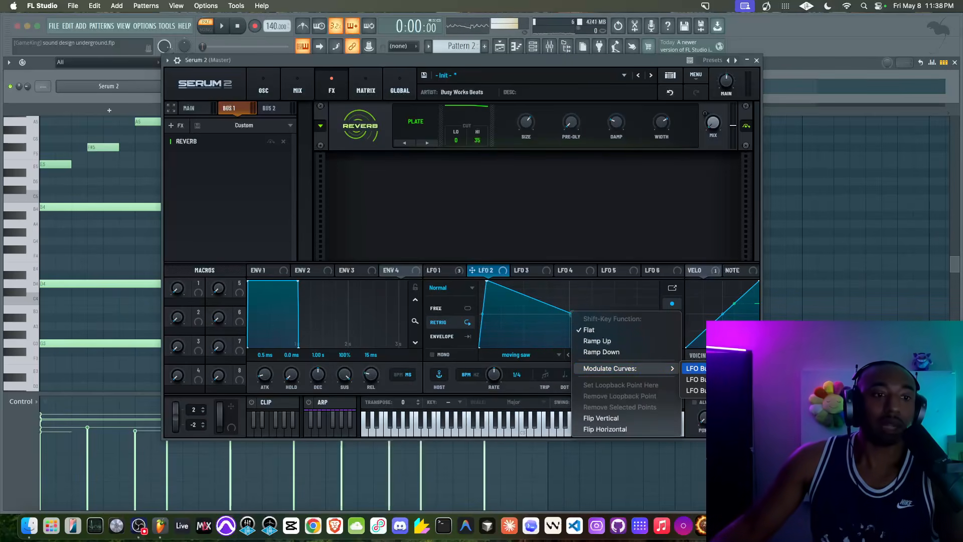
click(703, 369)
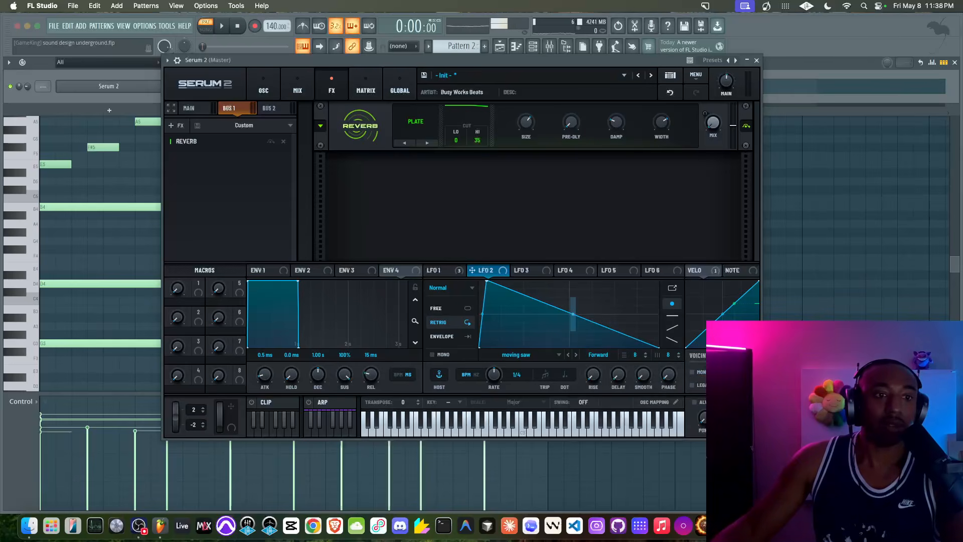
right_click(485, 312)
mouse_move(522, 370)
click(622, 380)
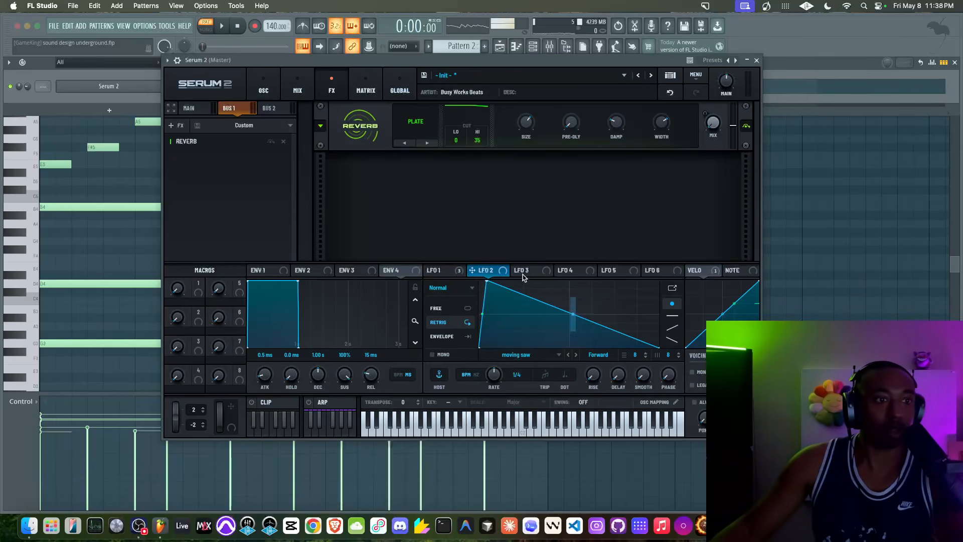
Remove LFO 1's modulation of the Bus 1 reverb mix, assign LFO 2 to it instead and play the pattern.
key(space)
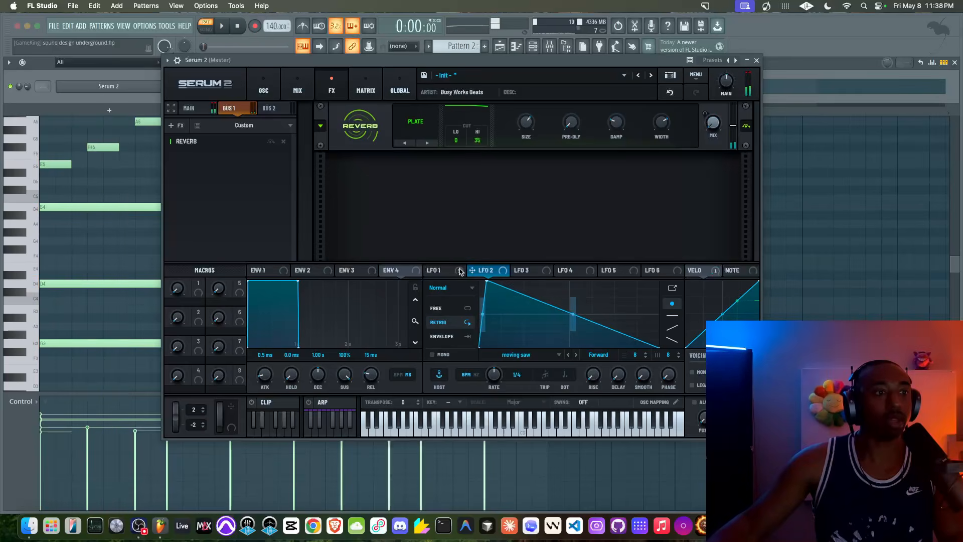
click(447, 272)
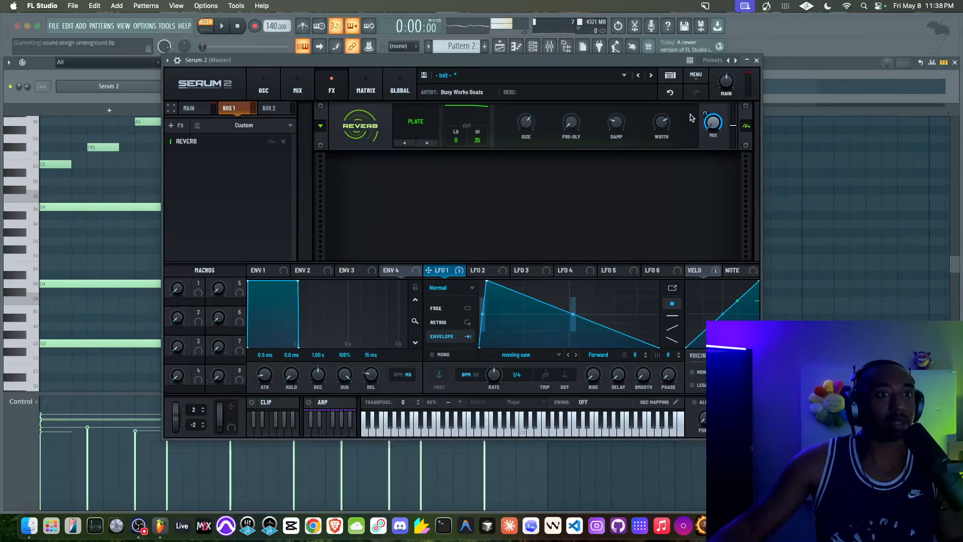
right_click(710, 128)
click(737, 203)
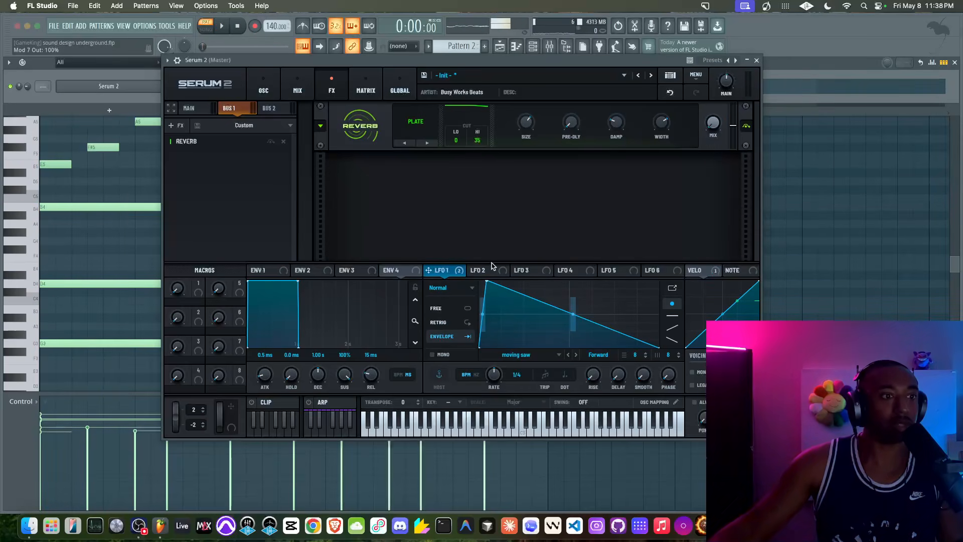
drag(718, 136, 714, 115)
key(space)
key(space)
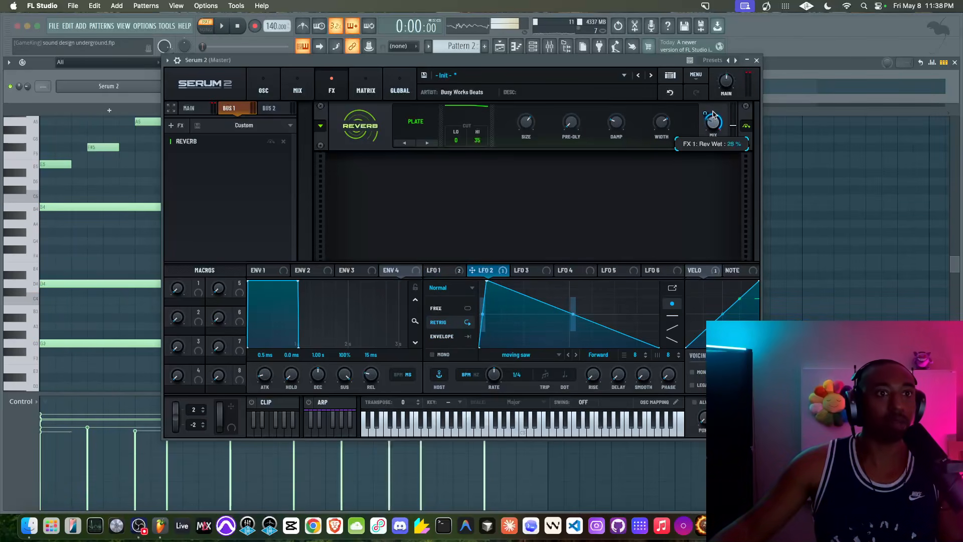
key(space)
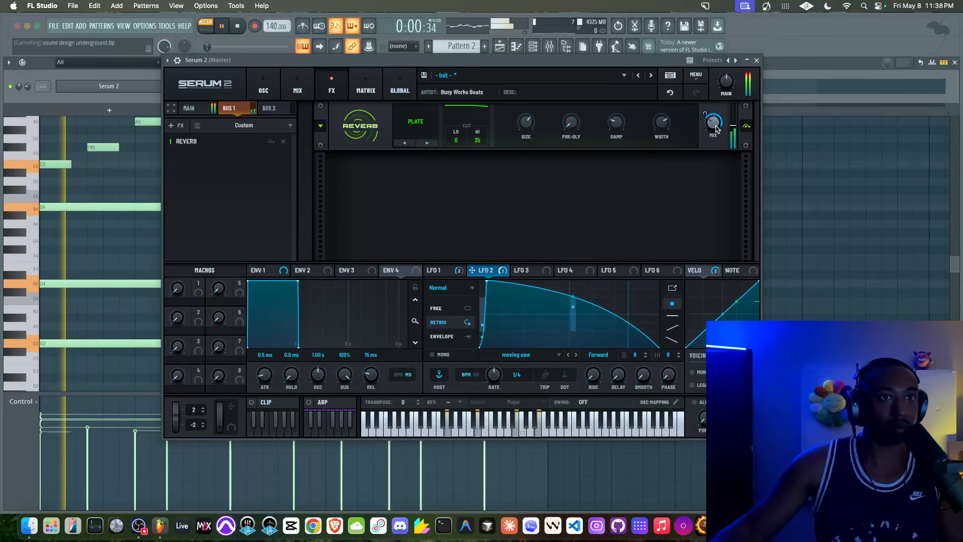
key(space)
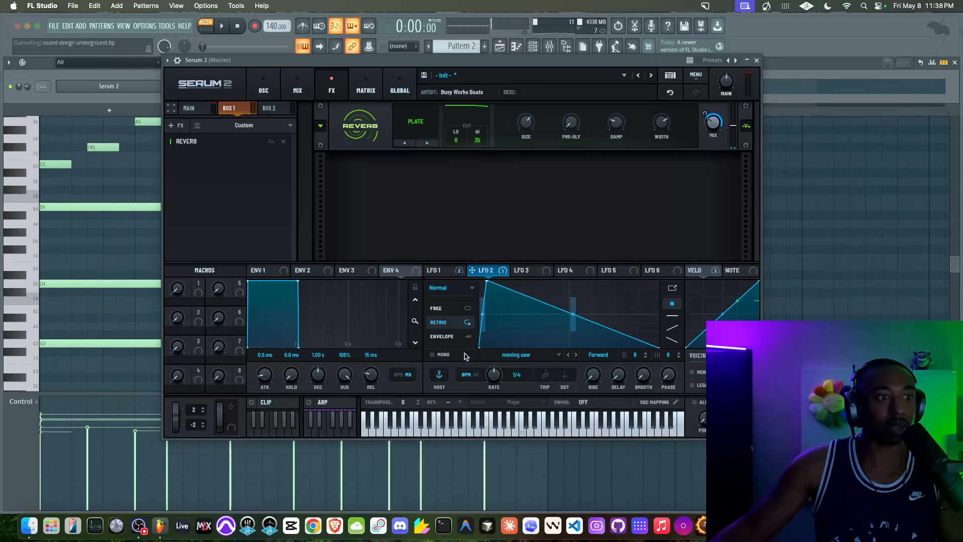
Switch LFO 2 to Free mode while playing the pattern and save the project.
click(448, 323)
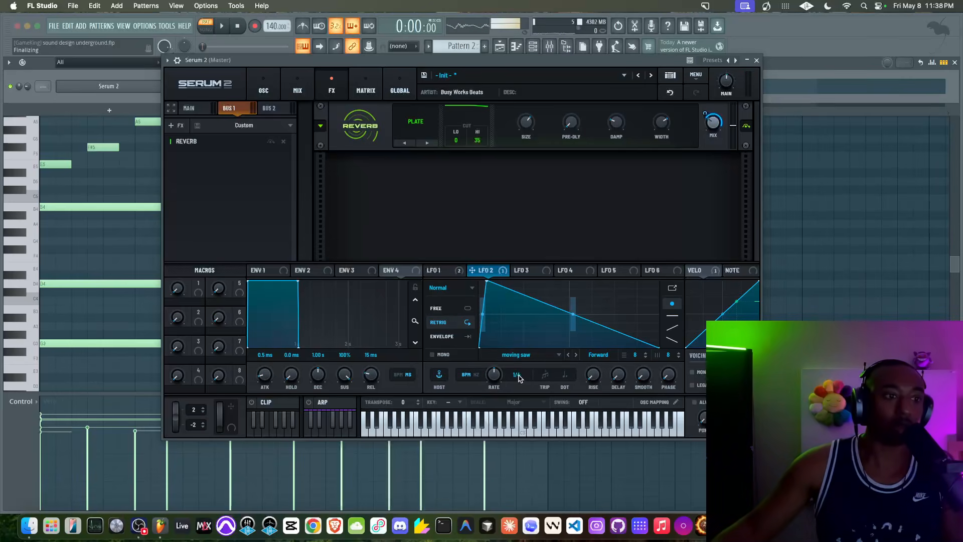
key(space)
click(436, 308)
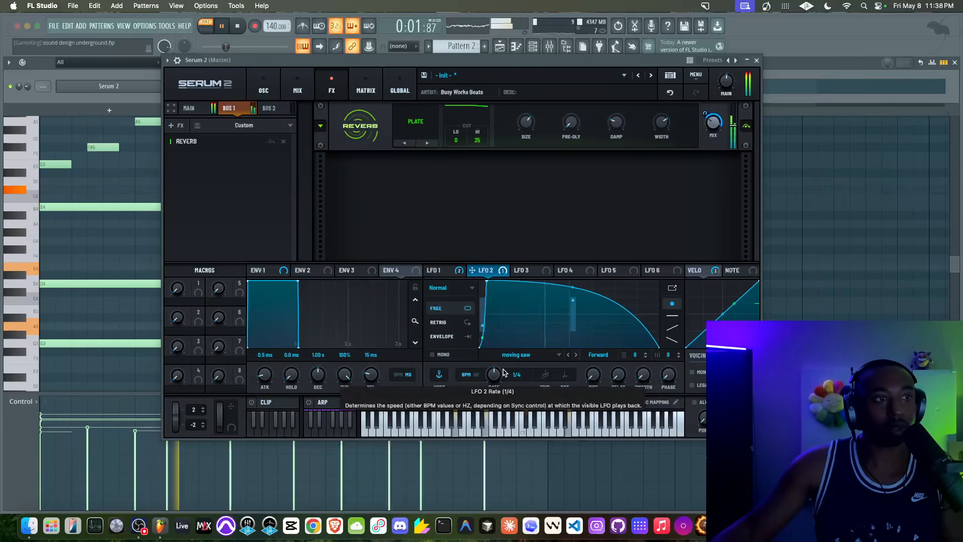
key(space)
key(super+s)
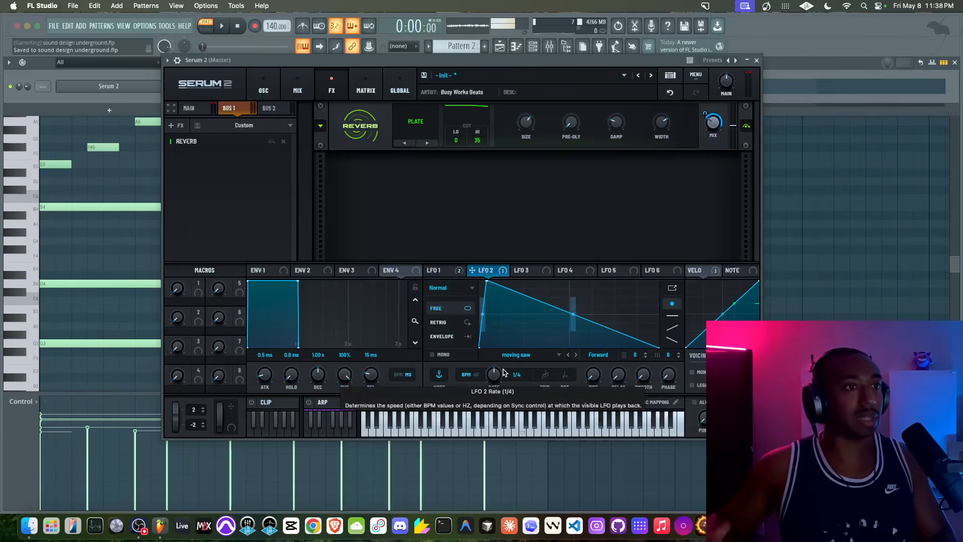
Audition LFO 2 rates of dotted 1/8, 1/8 and 1/4 against the pattern, settling on a rate of one bar.
key(space)
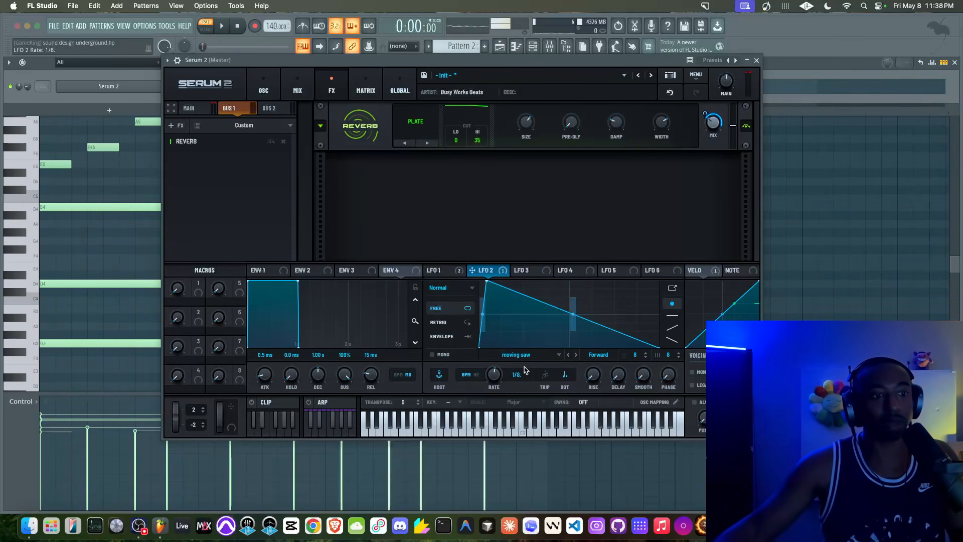
key(space)
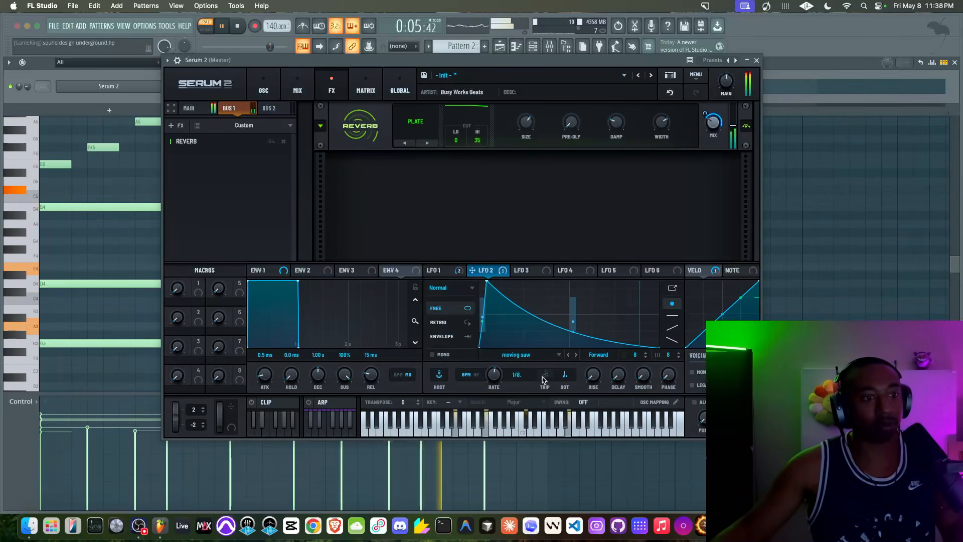
click(566, 375)
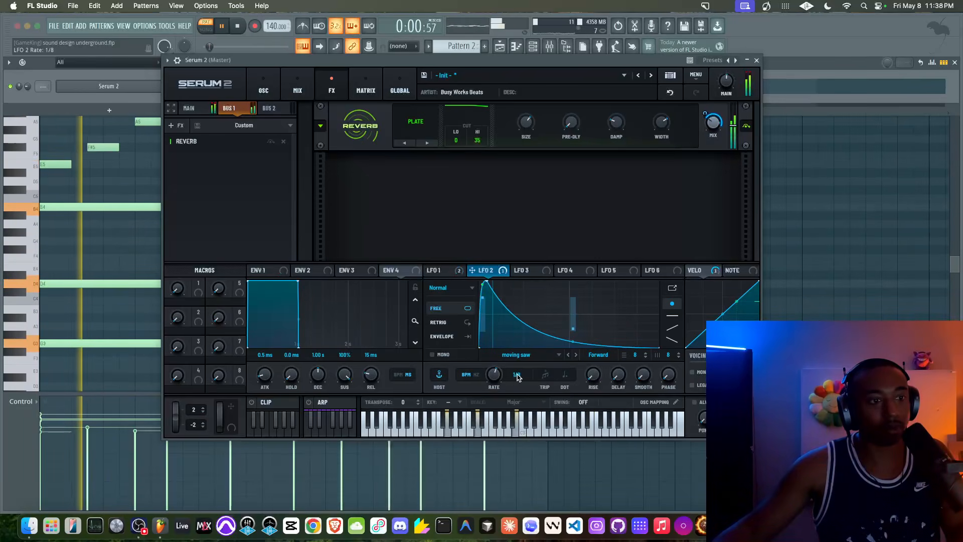
key(space)
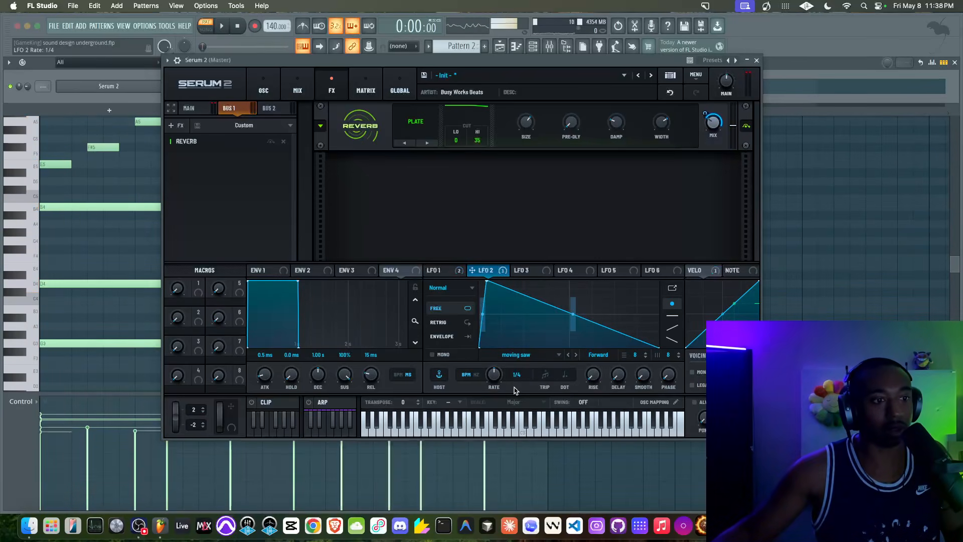
key(space)
drag(520, 379, 507, 395)
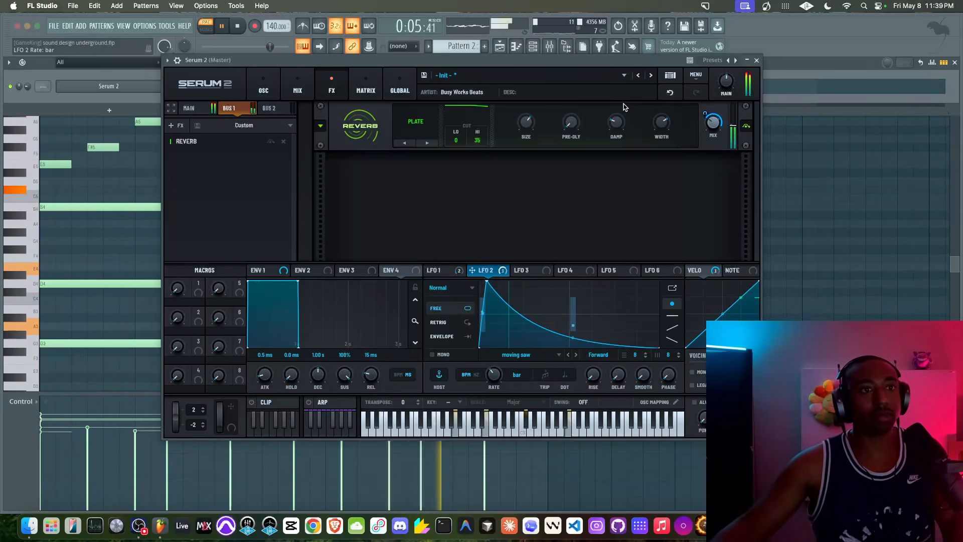
Lower the reverb's width to 44 and reduce its size while the pattern plays.
drag(658, 126, 654, 145)
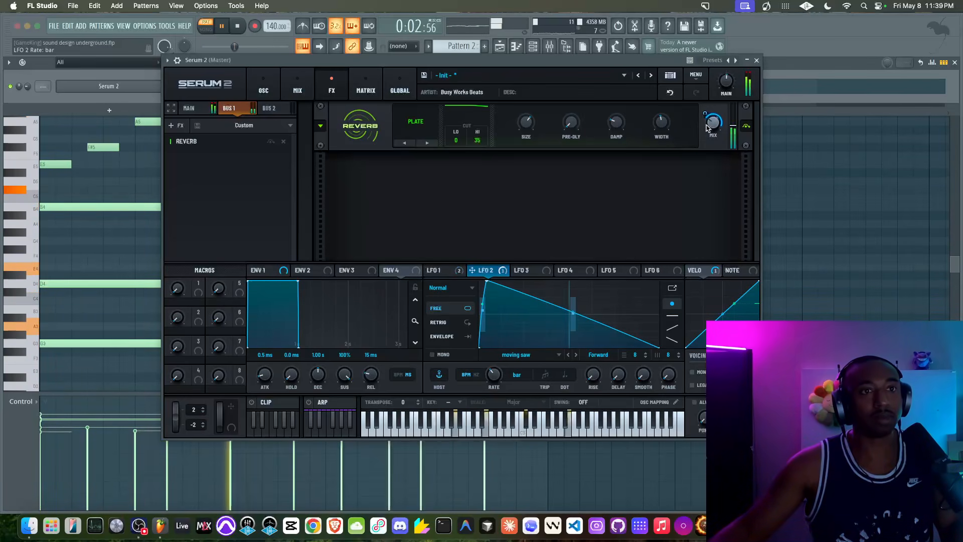
key(space)
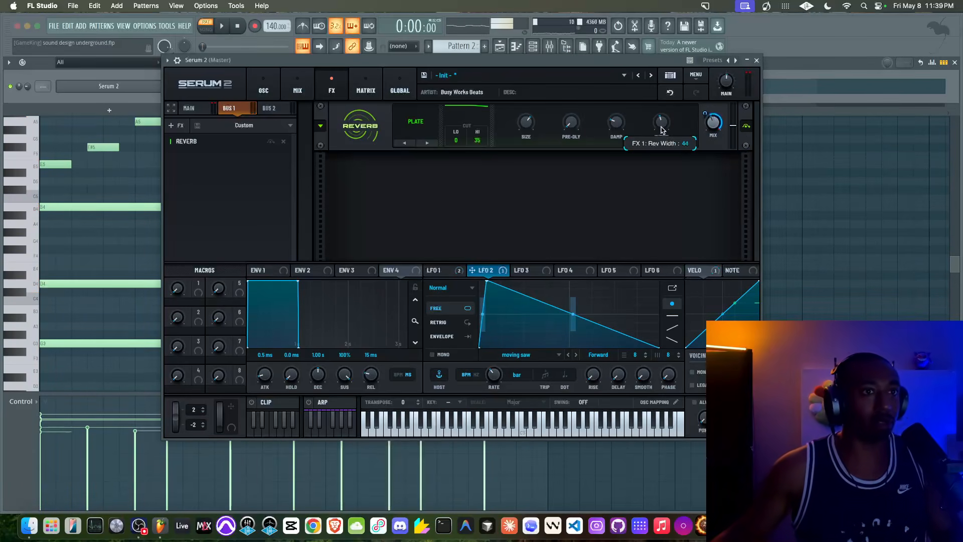
key(space)
drag(527, 125, 523, 138)
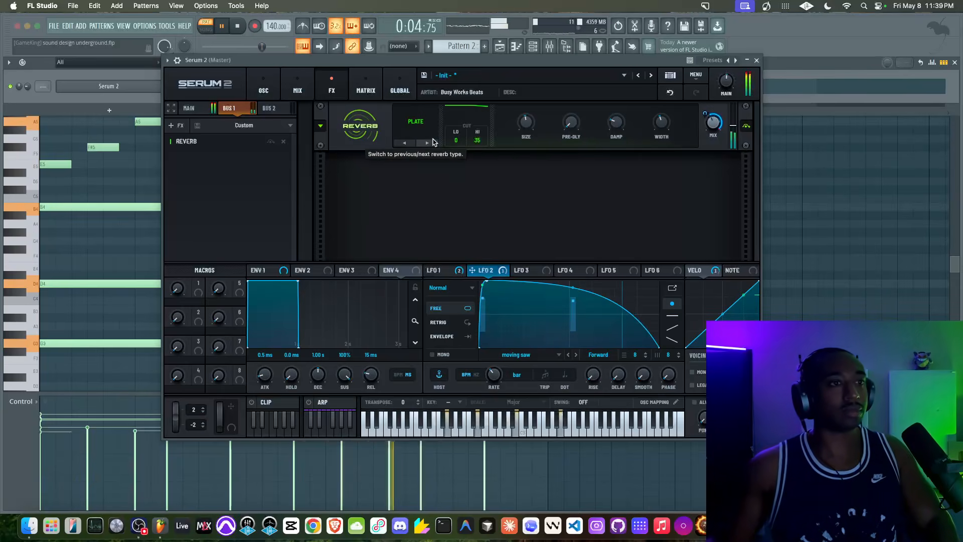
Add a Delay to Bus 1 in Ping-Pong mode with linked 1/16 times and reduced feedback.
click(180, 126)
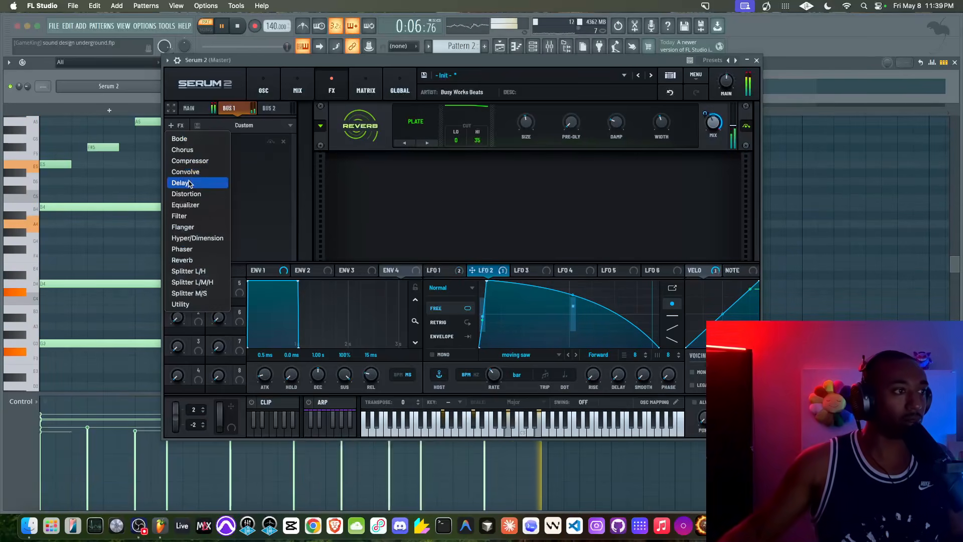
click(188, 181)
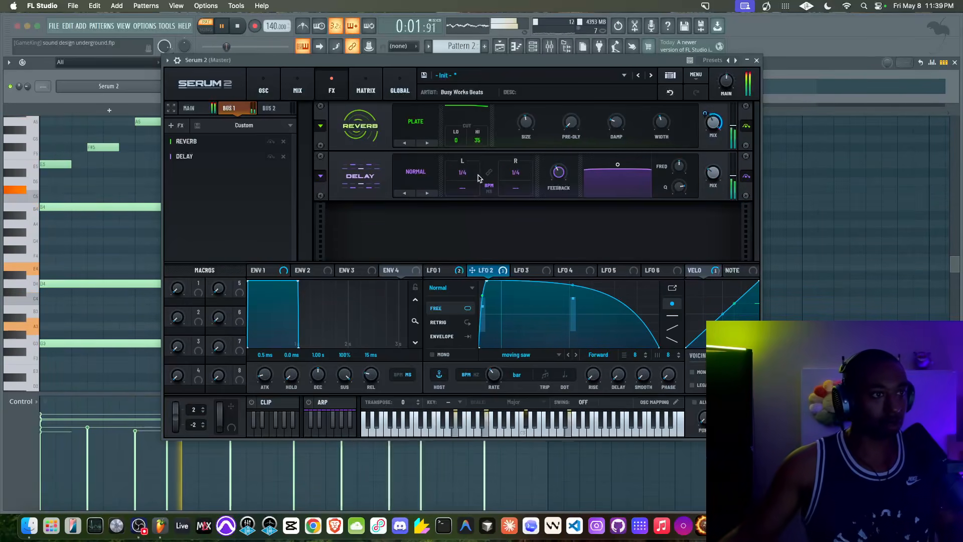
click(427, 193)
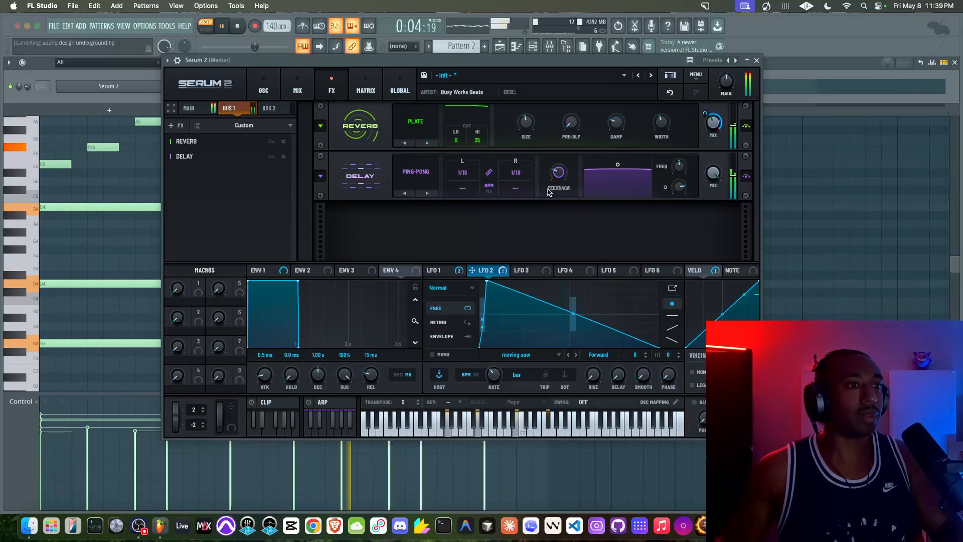
Stop the pattern and audition the delay and reverb with single notes on the virtual keyboard.
key(space)
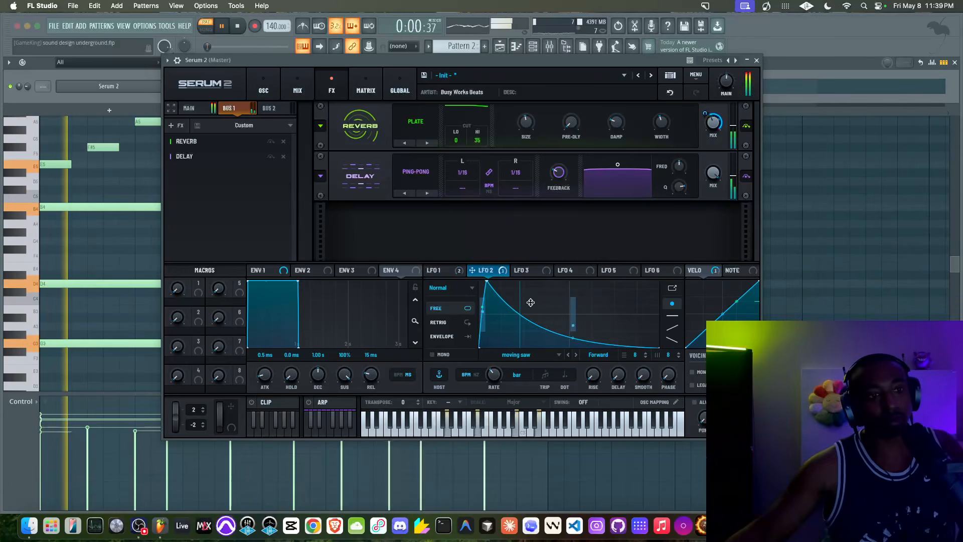
click(584, 434)
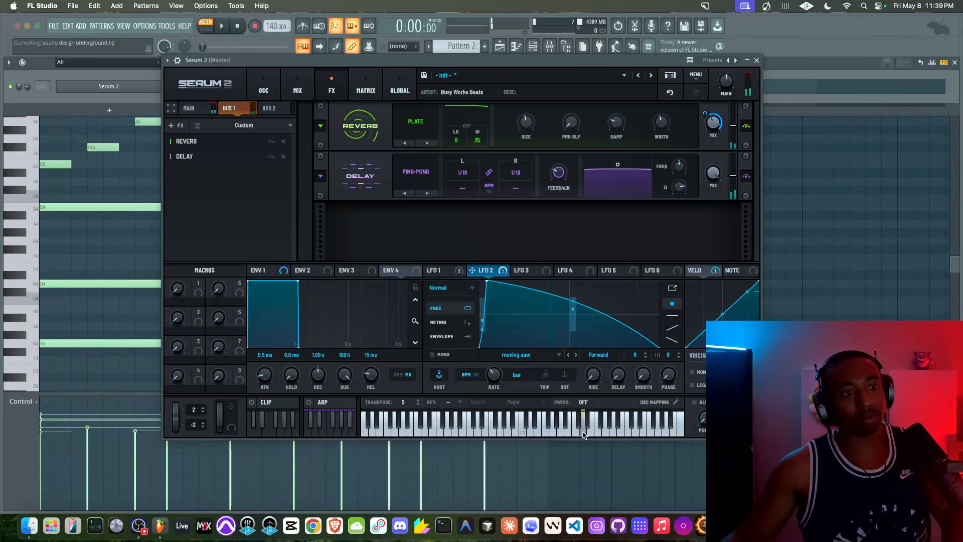
click(623, 431)
click(539, 430)
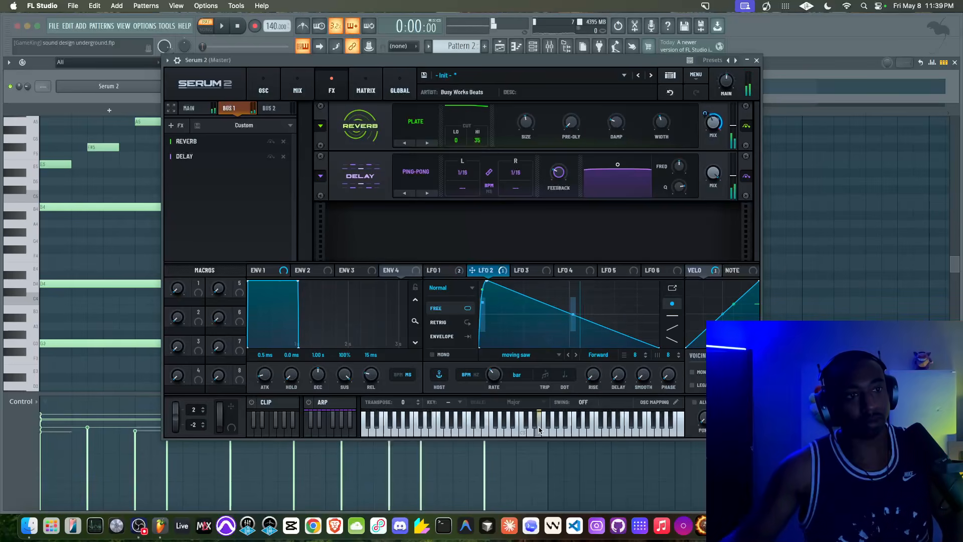
With the pattern playing, unlink the delay times with the right side at 1/8, and raise the reverb's damping and width.
key(space)
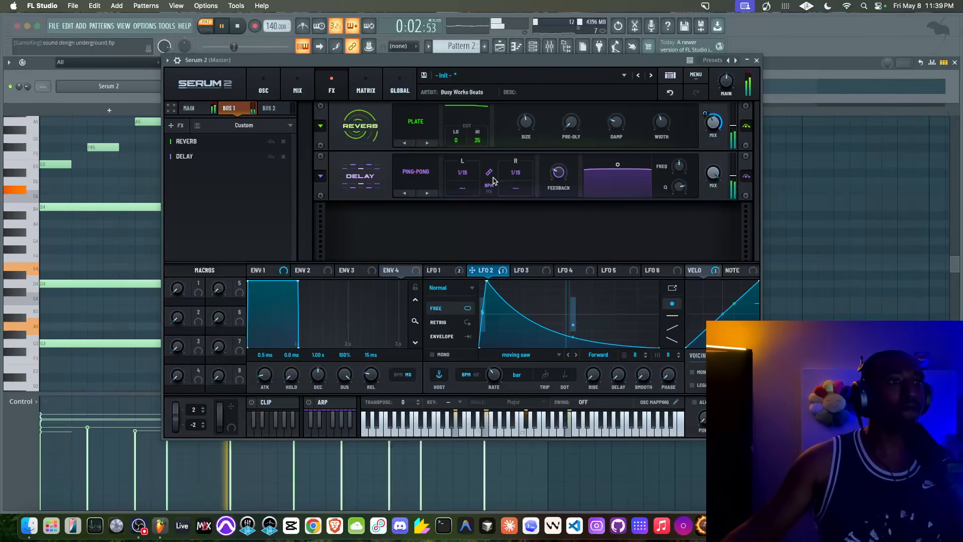
drag(511, 169, 512, 162)
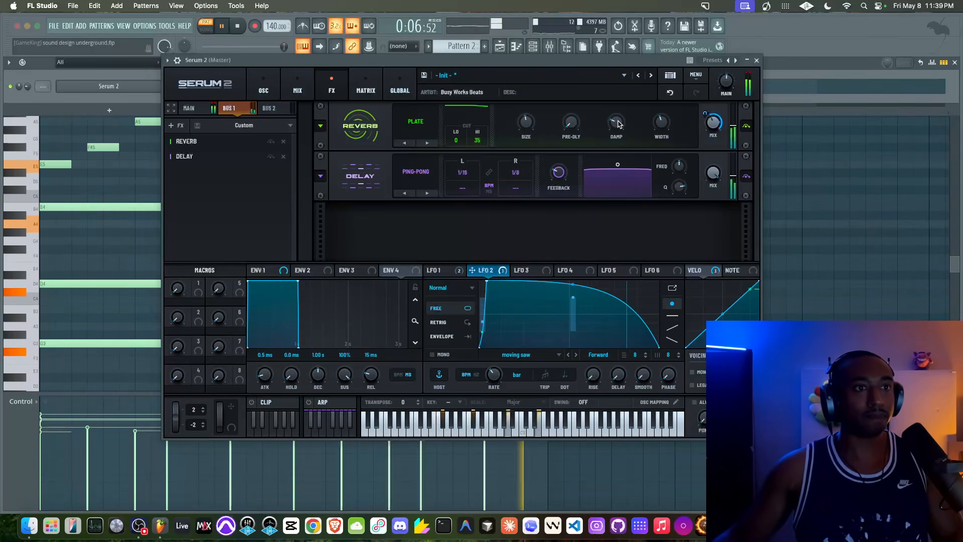
drag(618, 124, 625, 78)
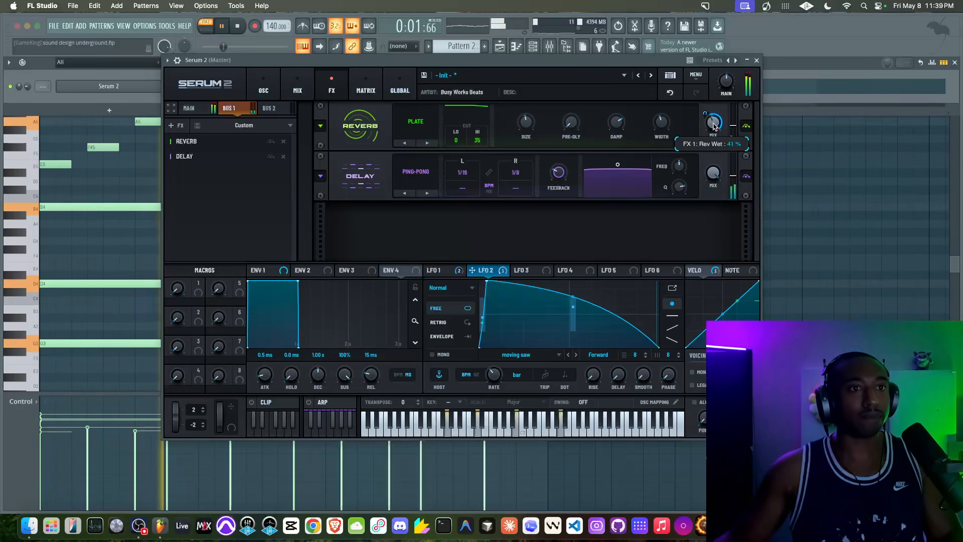
drag(658, 123, 660, 108)
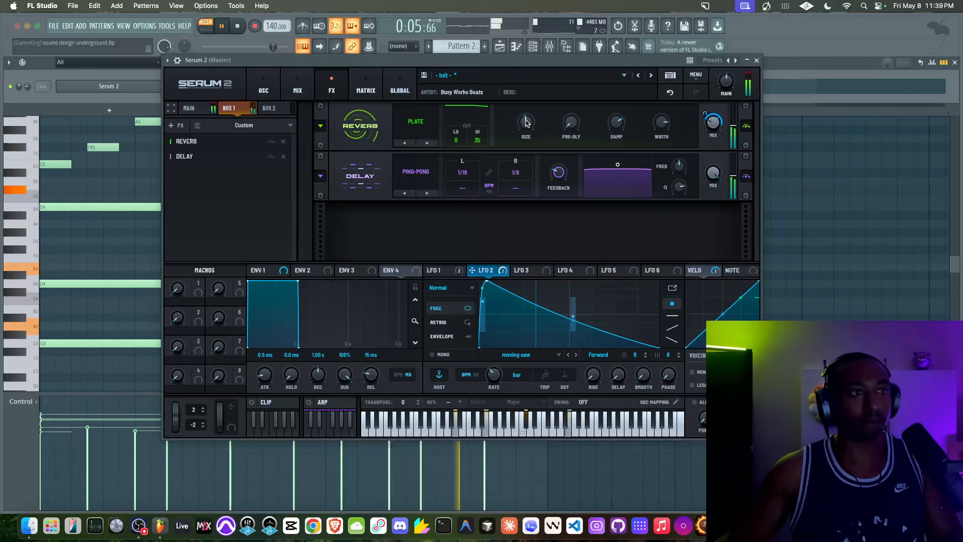
Enable the Sub oscillator with a sine wave while the pattern plays, and stop playback.
click(264, 91)
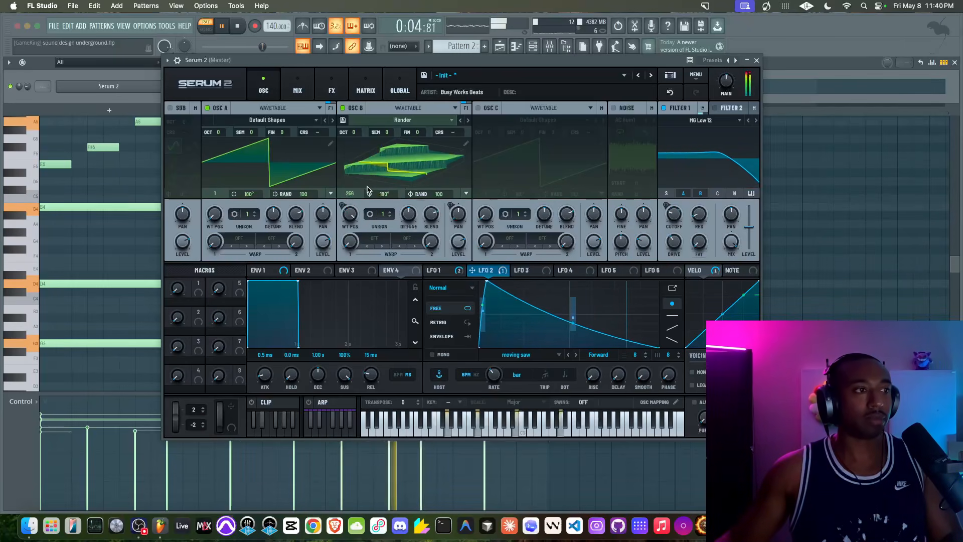
click(170, 107)
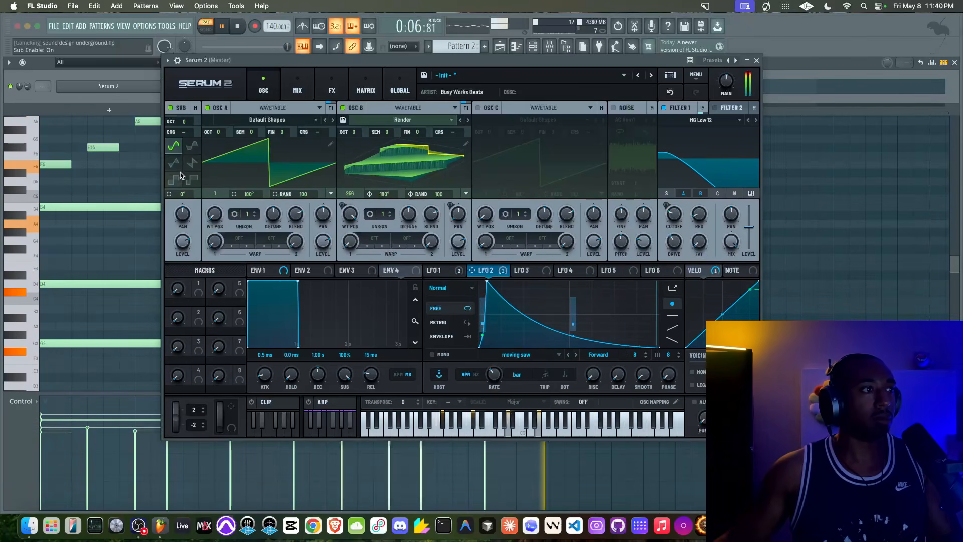
key(space)
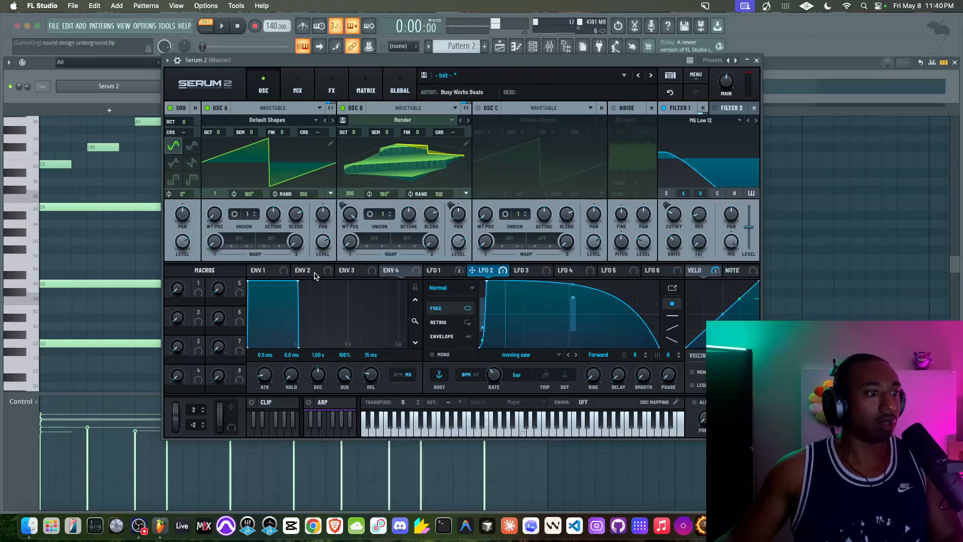
In the Osc Mapping, limit the Sub oscillator's key range to notes below C1, checking it against the playing pattern.
click(322, 402)
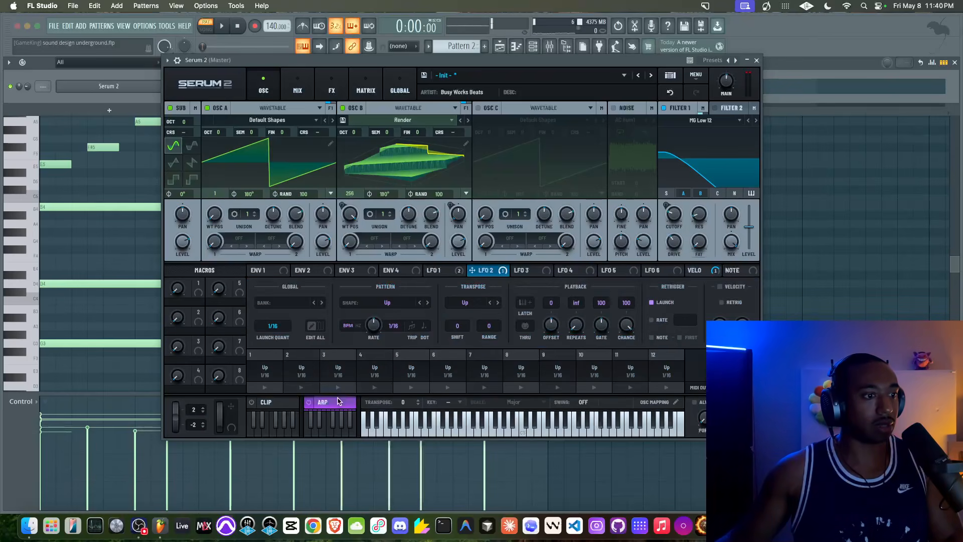
key(space)
key(space)
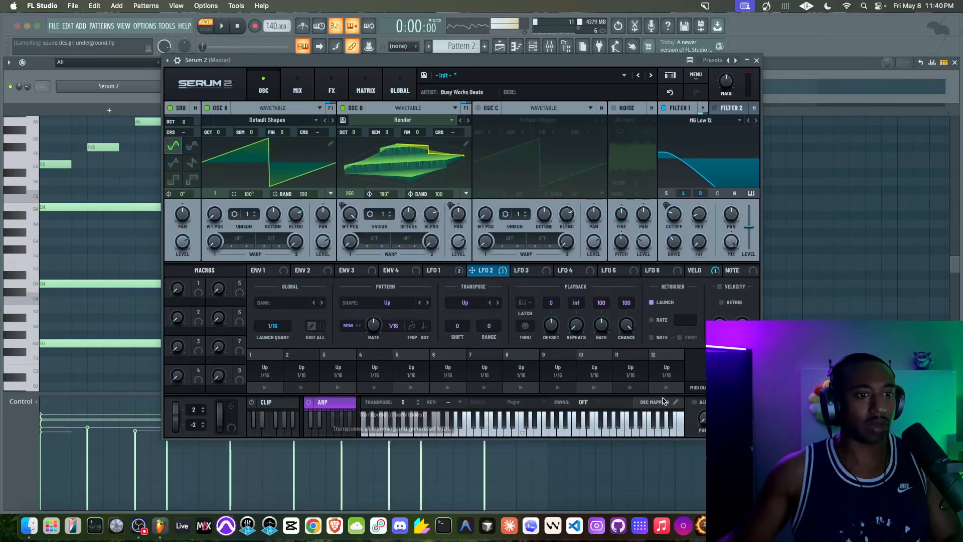
click(663, 402)
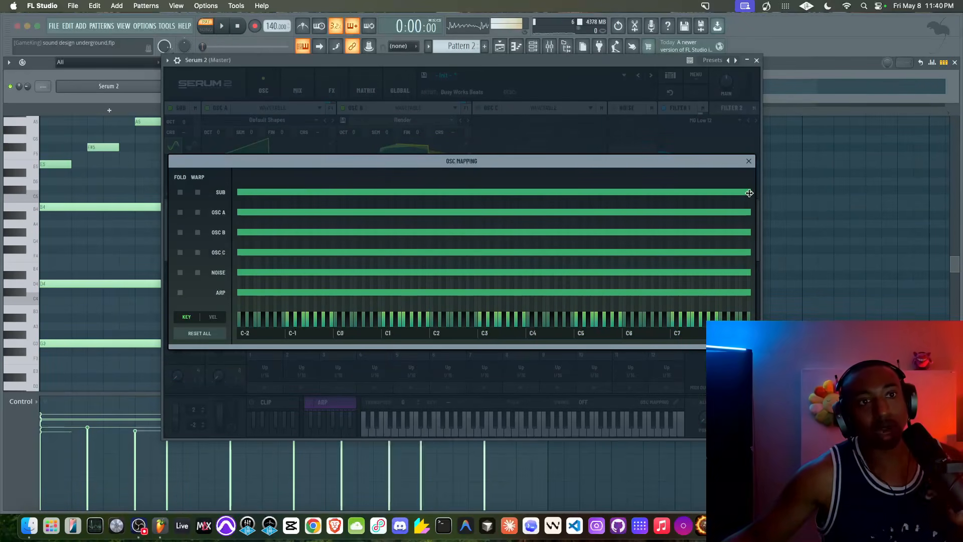
drag(749, 193, 439, 191)
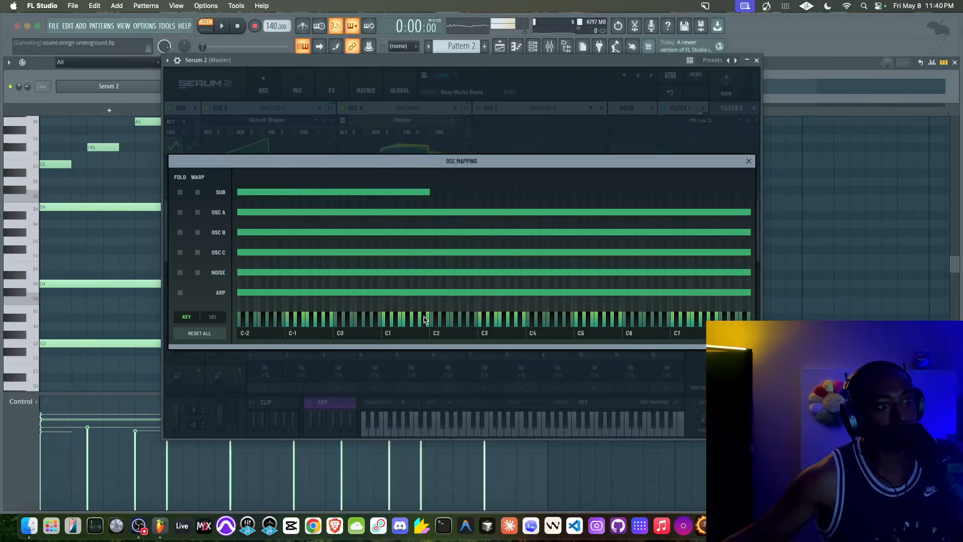
key(space)
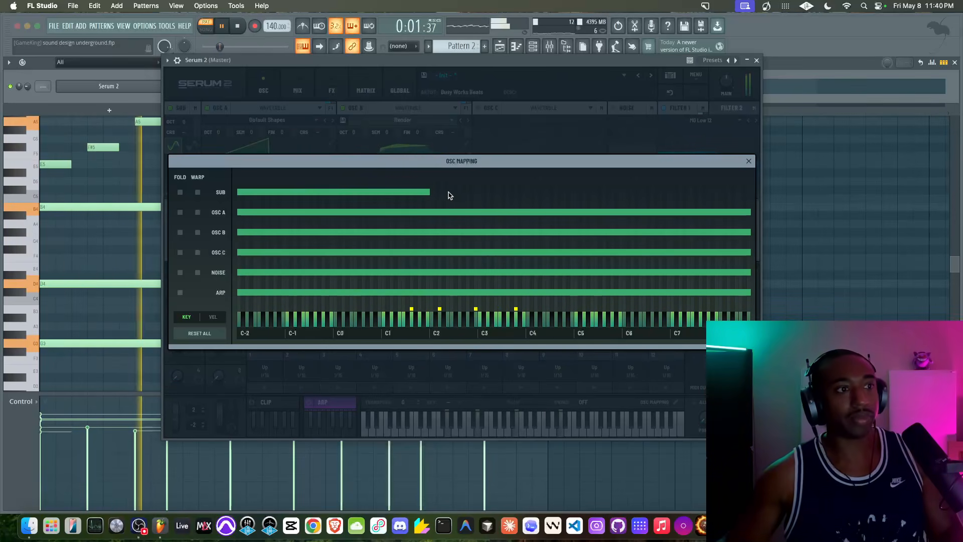
drag(429, 189, 380, 189)
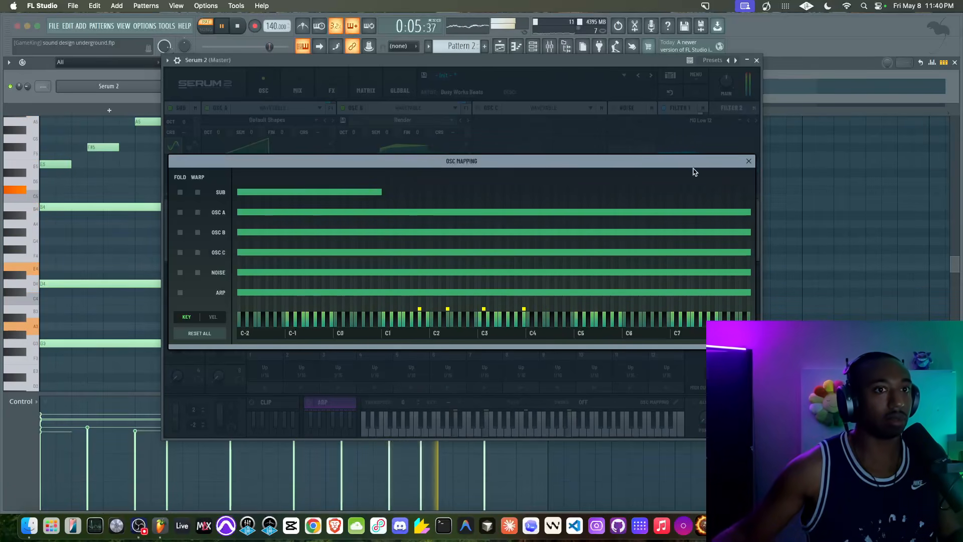
click(749, 161)
key(space)
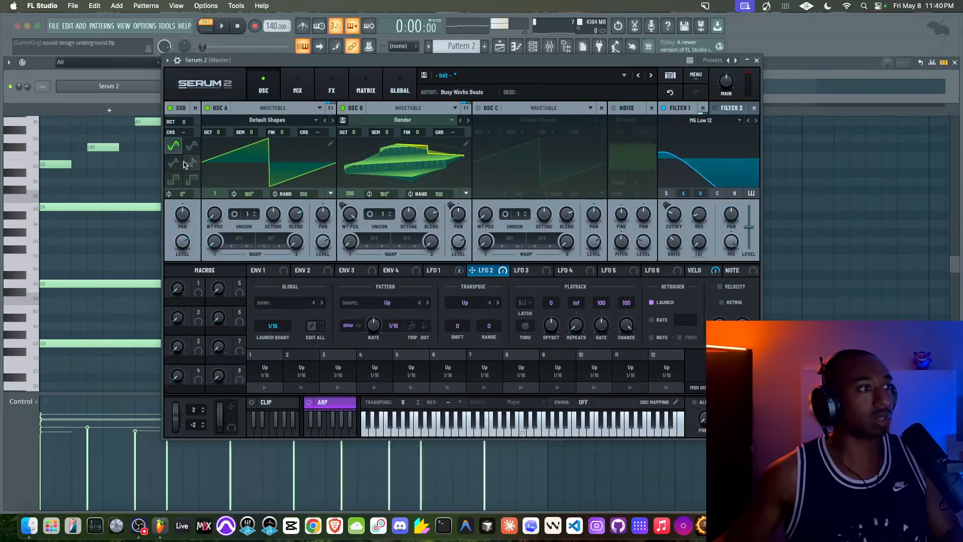
Switch the Sub oscillator to a saw wave and set its octave to -1.
key(space)
drag(184, 121, 186, 129)
click(866, 236)
key(space)
click(187, 121)
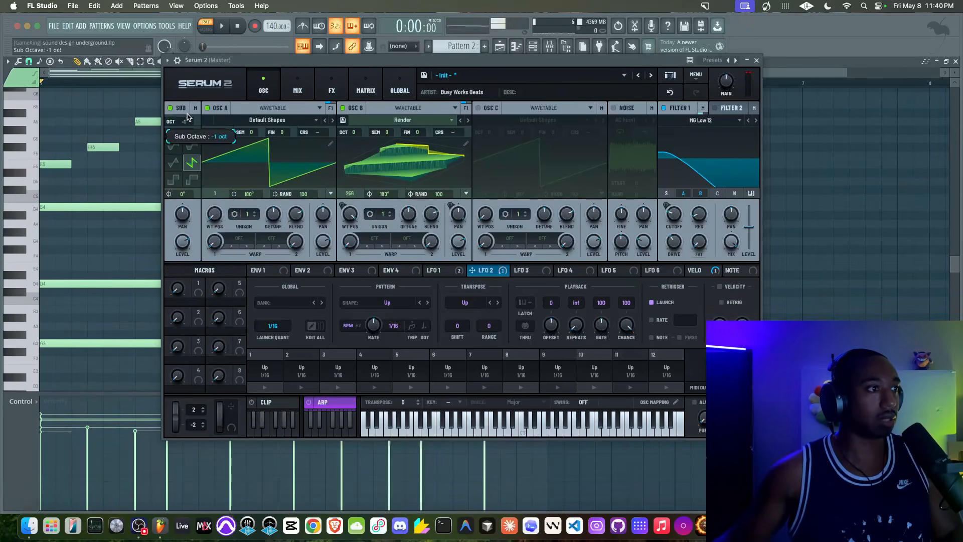
Place a G2 bass note at the start of the pattern in the piano roll and play it.
scroll(101, 232, down, 3)
click(44, 360)
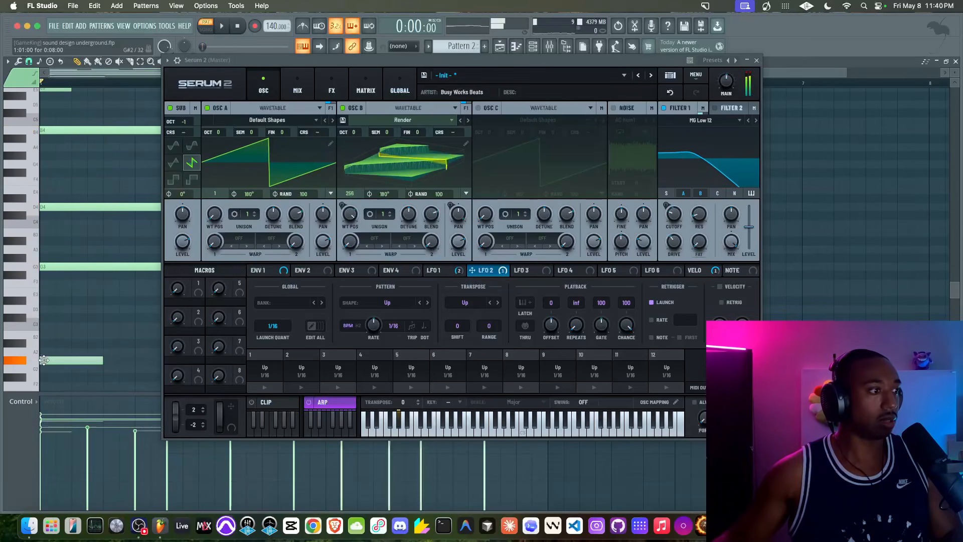
drag(44, 360, 44, 369)
key(space)
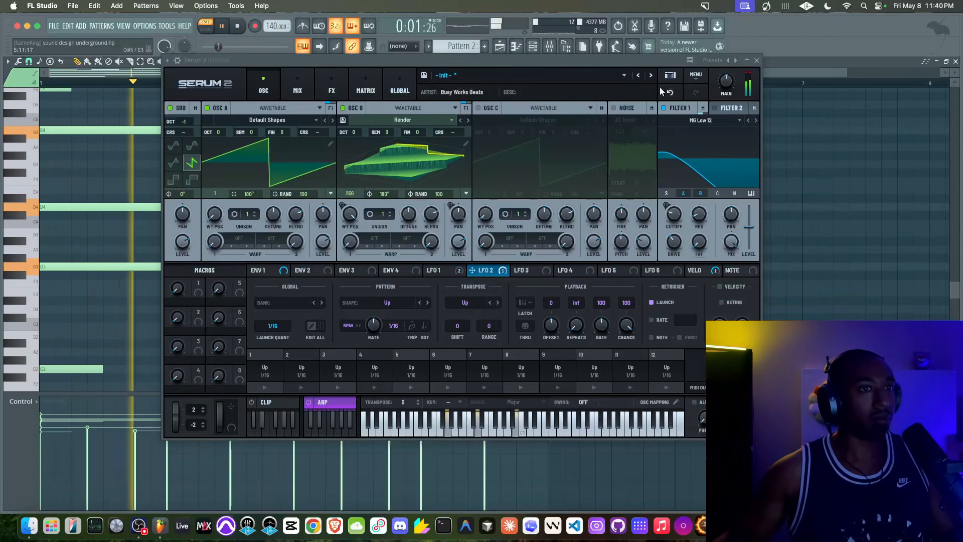
Set the Sub oscillator's octave to 0 and audition the pattern.
key(space)
drag(186, 122, 186, 116)
key(space)
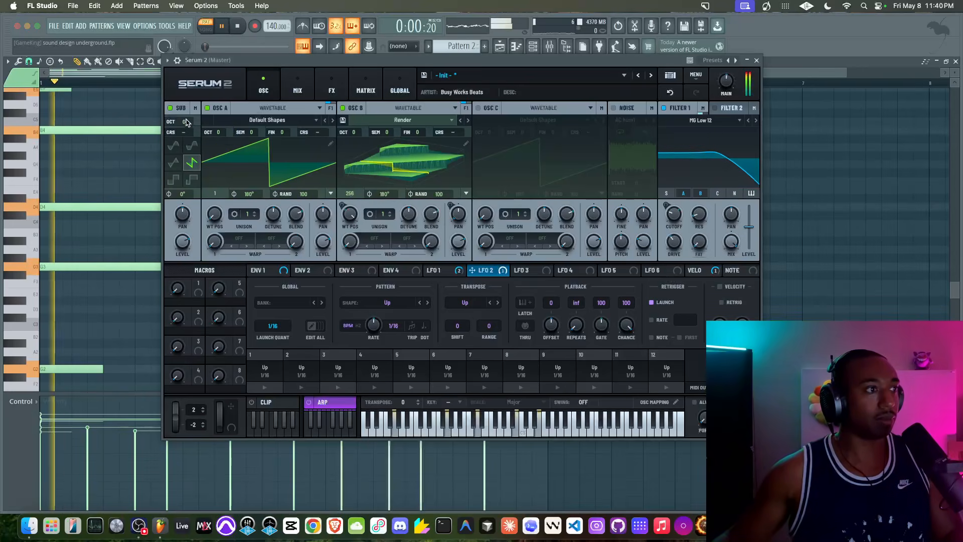
key(space)
Extend the G2 bass note to a full bar and add half-bar A2 and B2 bass notes in bar 2.
click(758, 61)
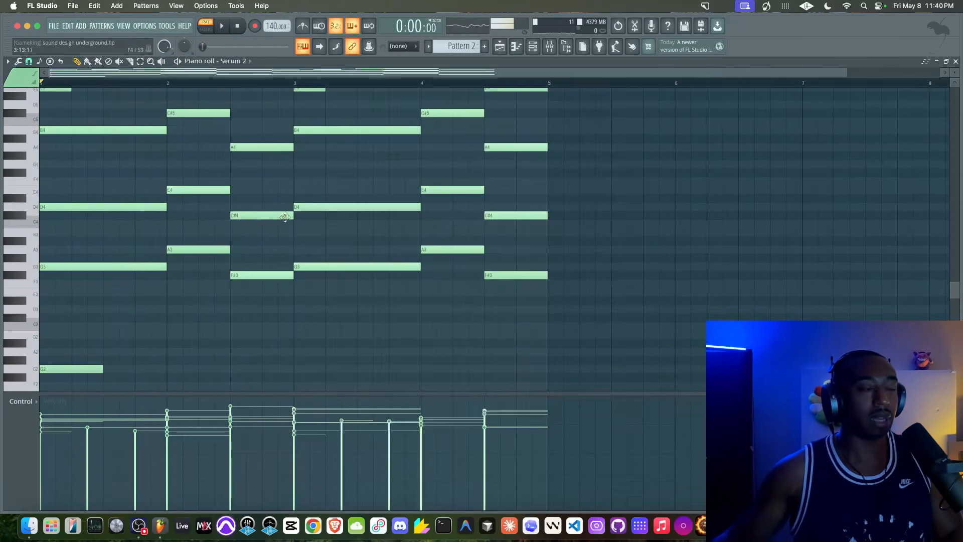
drag(104, 368, 167, 368)
key(space)
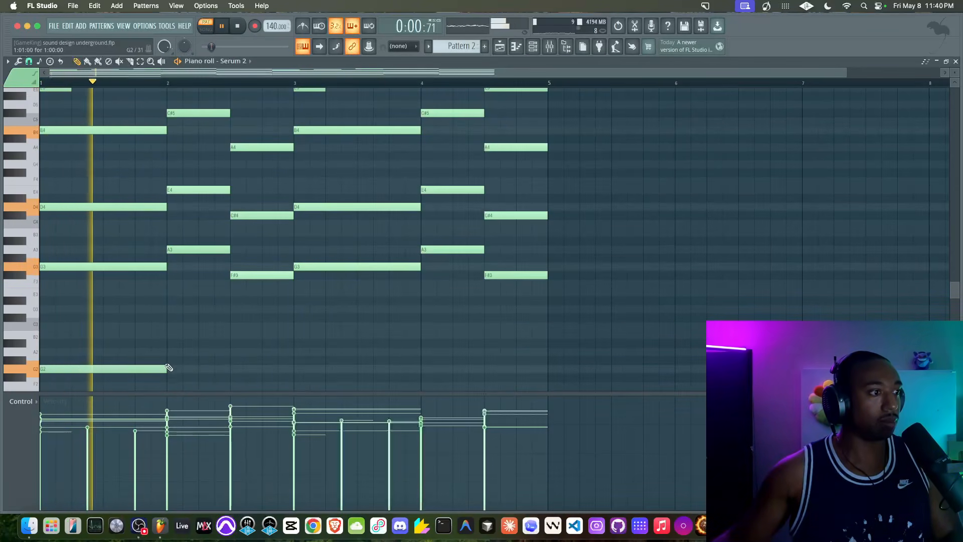
click(168, 351)
key(space)
drag(293, 353, 242, 343)
key(space)
key(space)
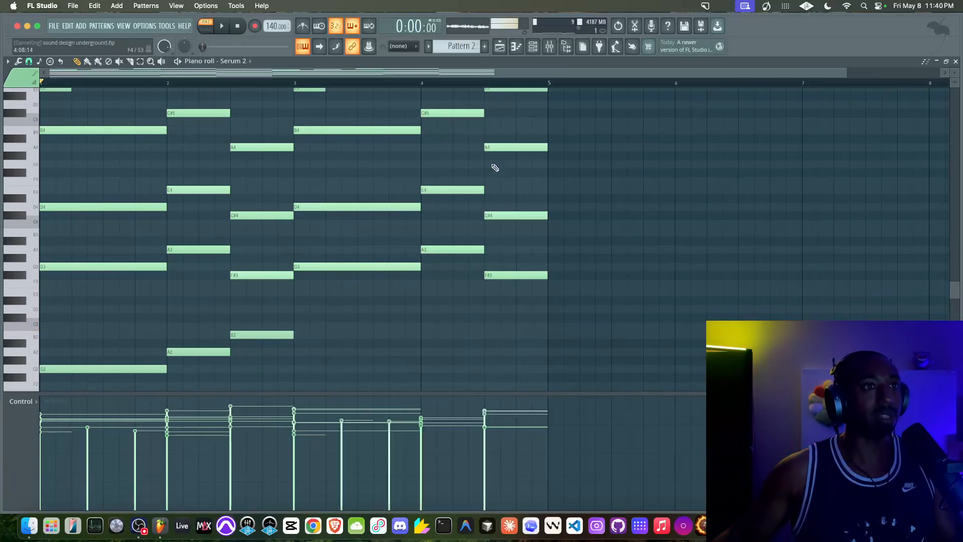
Reopen Serum 2, set the key ranges of Osc A, B and C to start at C1, and audition the split.
click(532, 46)
click(153, 87)
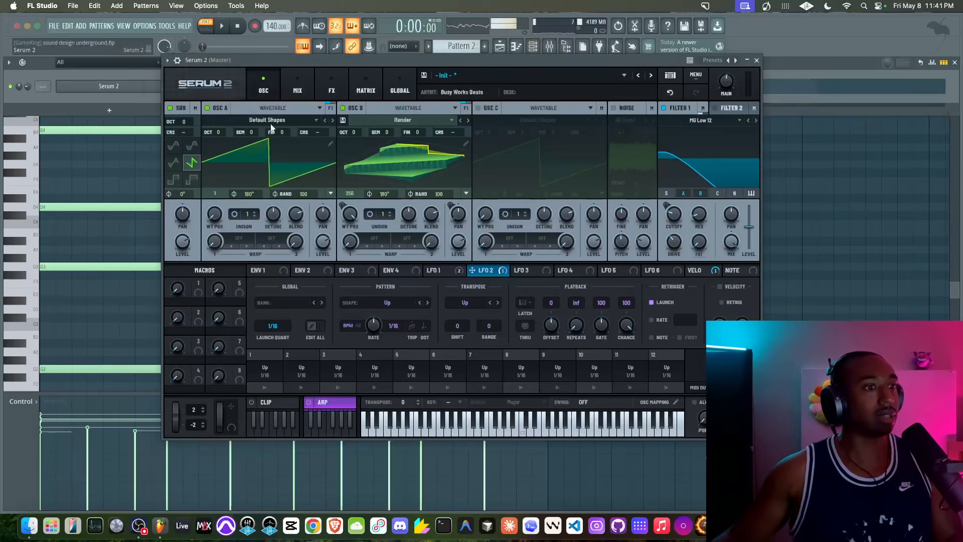
click(655, 401)
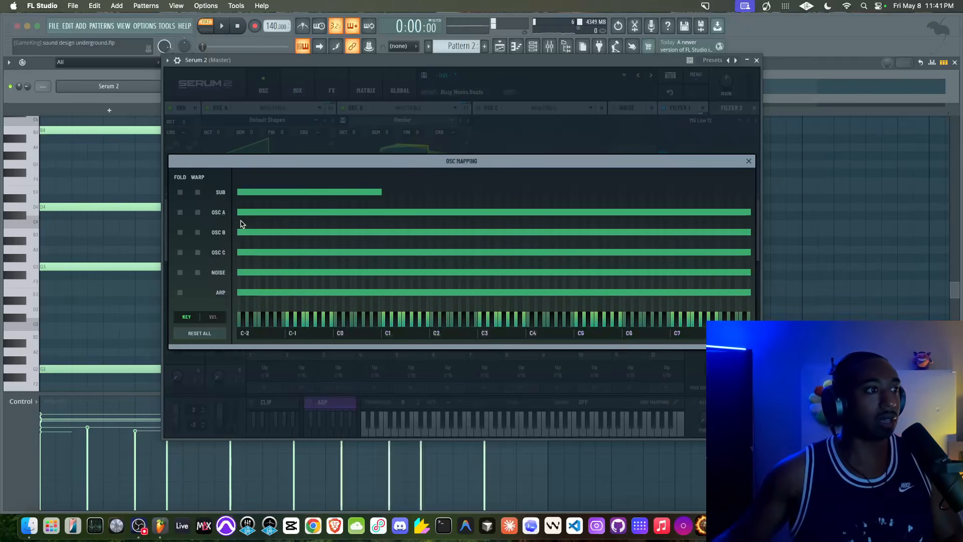
drag(324, 211, 386, 215)
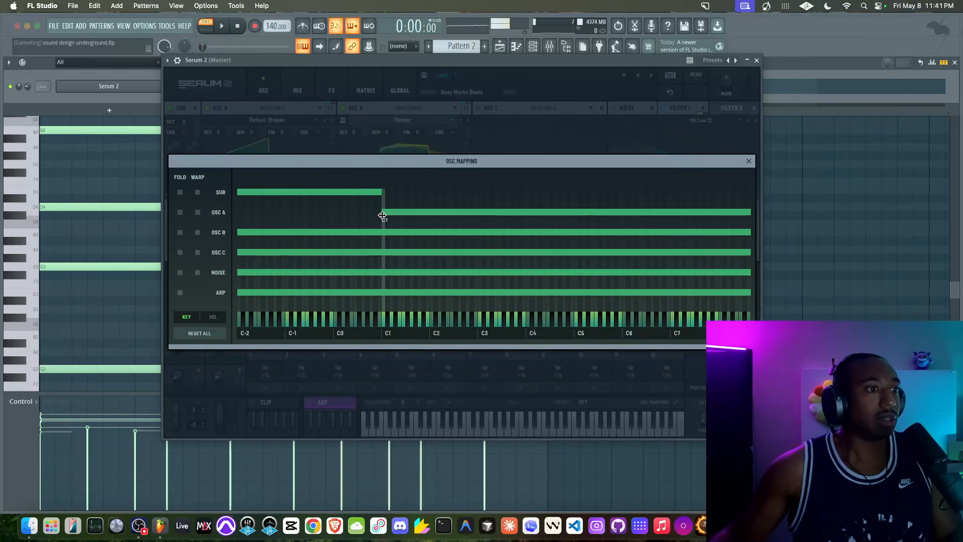
drag(238, 232, 386, 236)
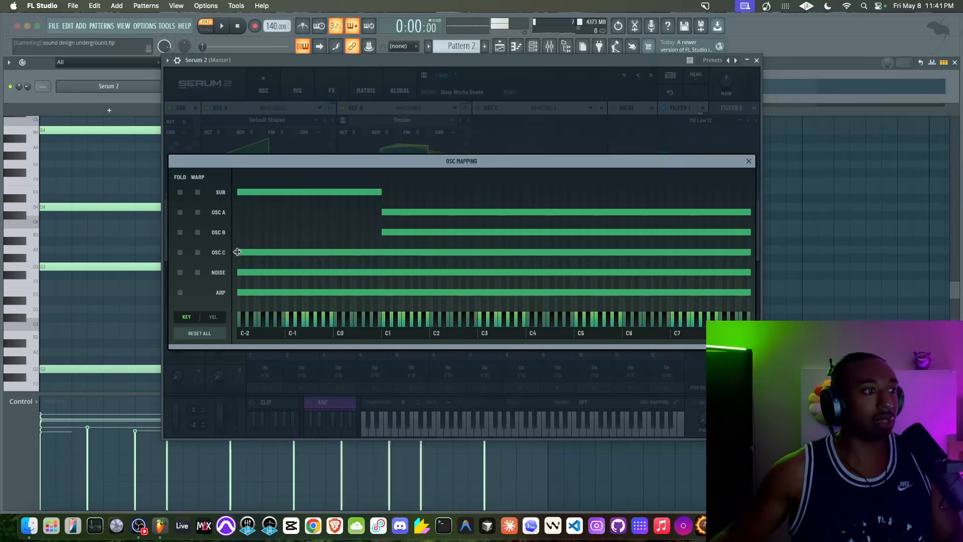
drag(239, 252, 379, 254)
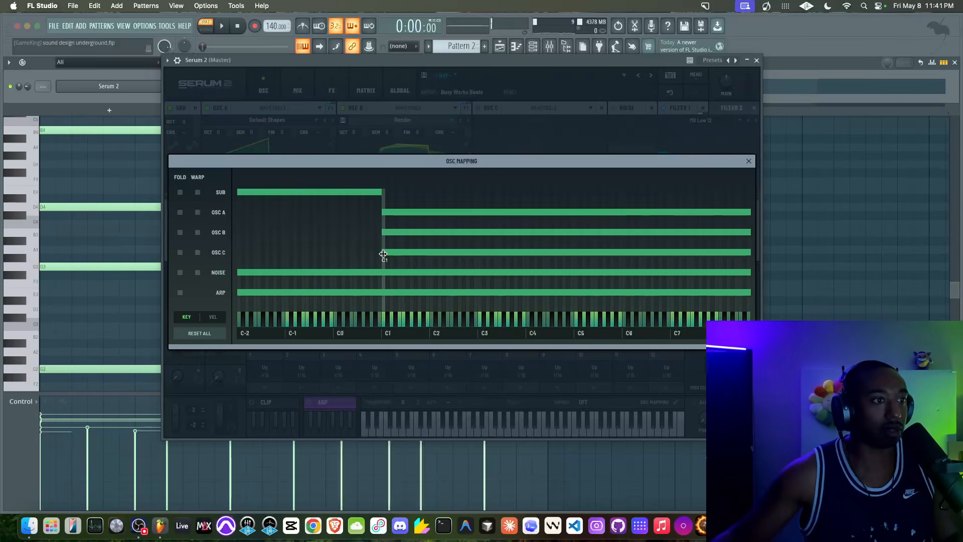
key(space)
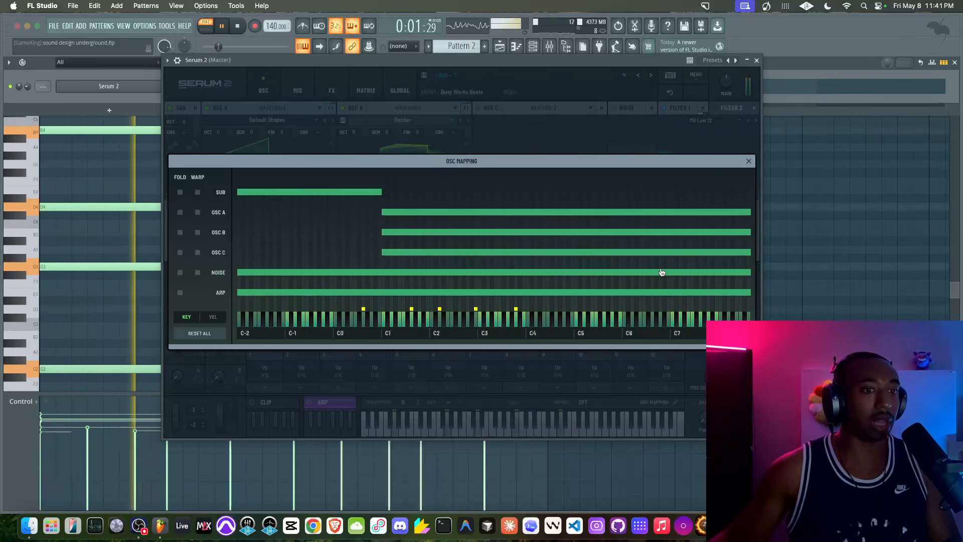
click(749, 162)
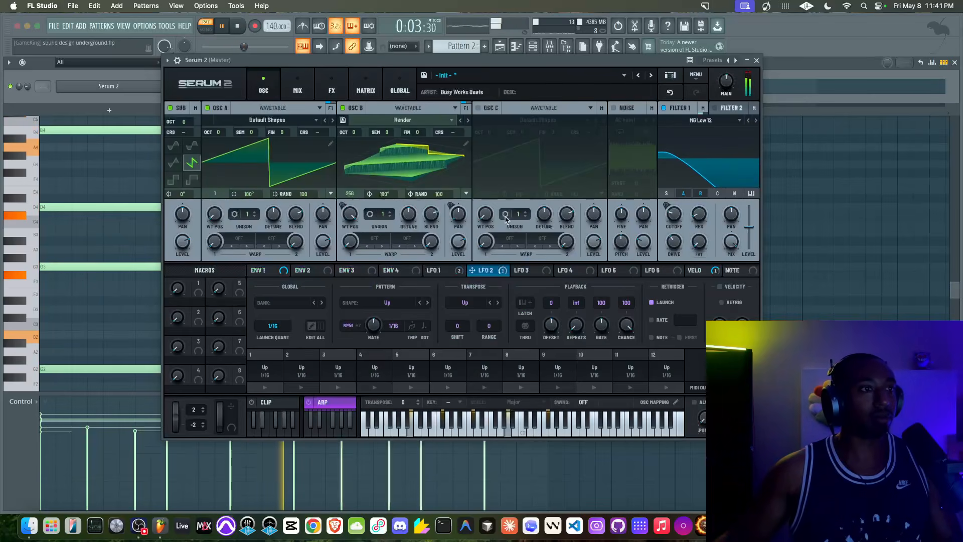
key(space)
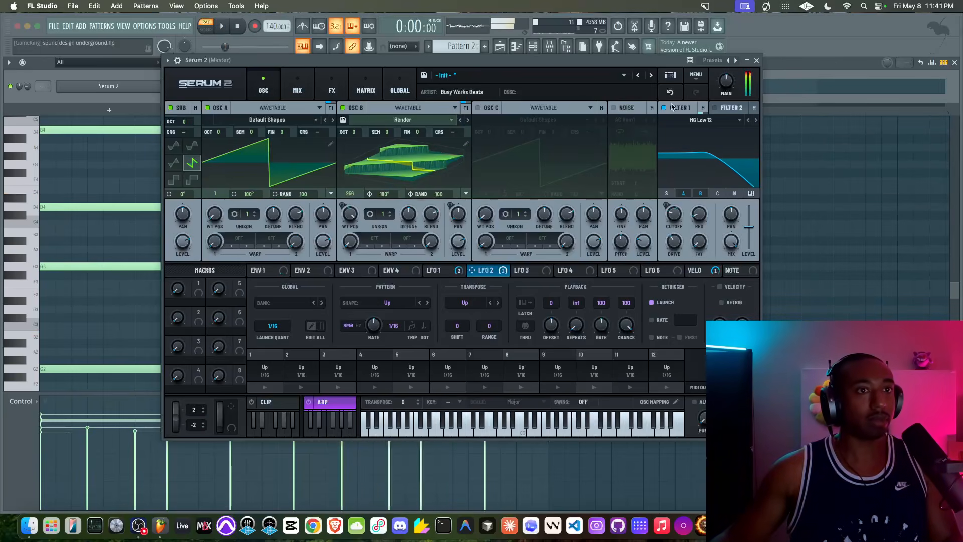
Save the preset as "pluck - saw pluck bass combo" in the Underground pt 3 folder.
click(424, 76)
double_click(431, 181)
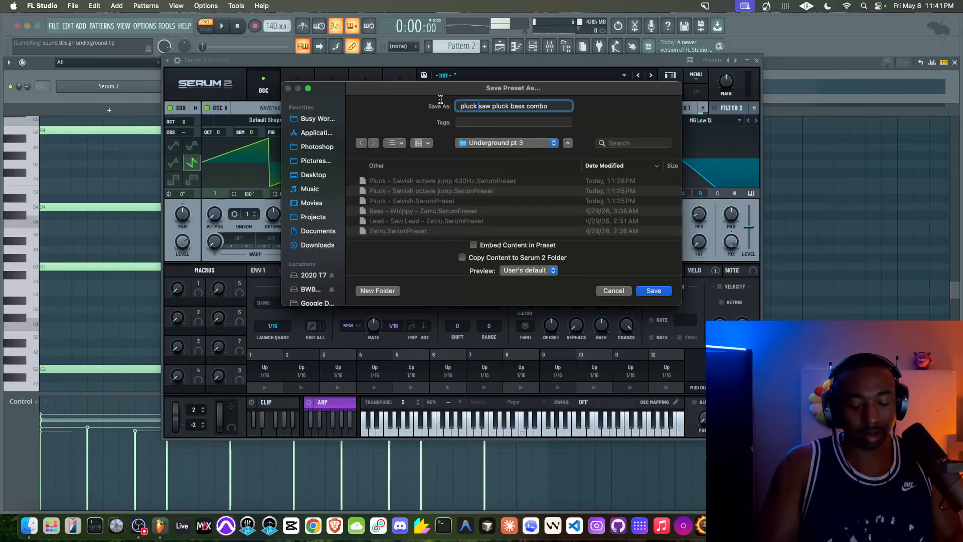
key(Return)
Play the pattern from the piano roll to audition the saved preset, reopen the Serum 2 window and stop playback.
click(798, 222)
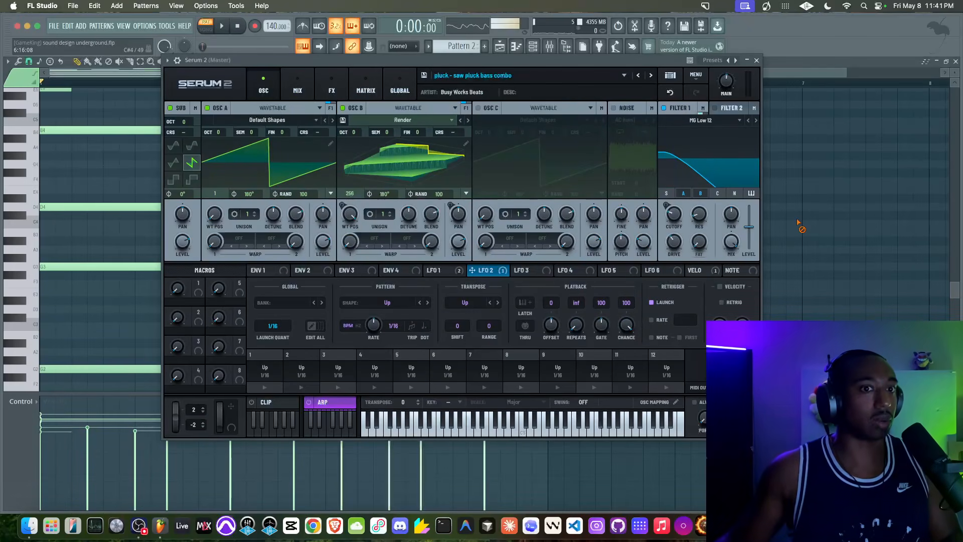
click(757, 60)
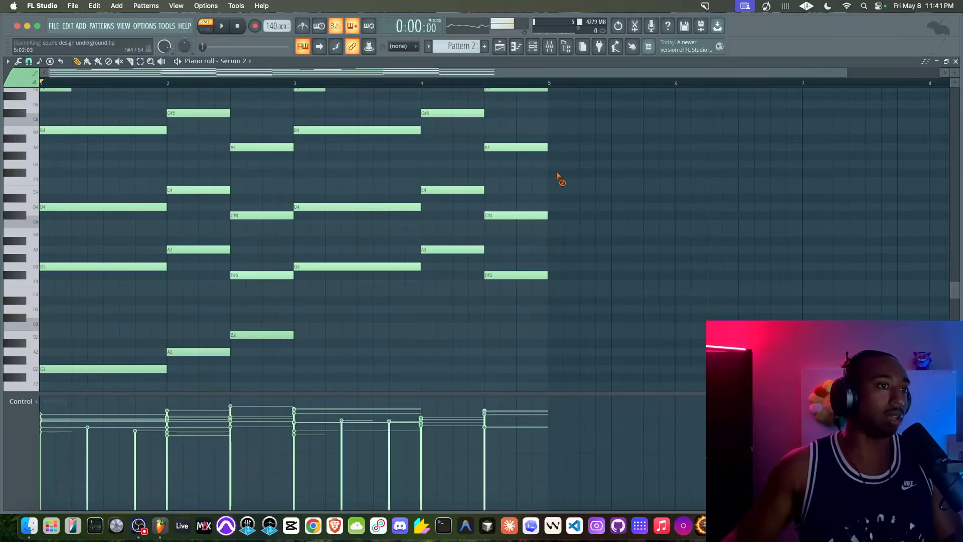
key(space)
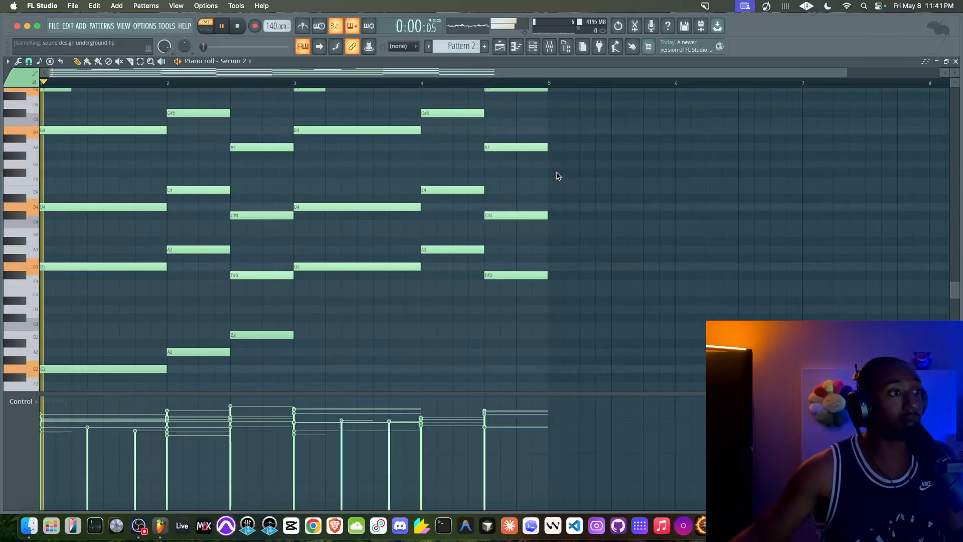
click(531, 48)
click(108, 88)
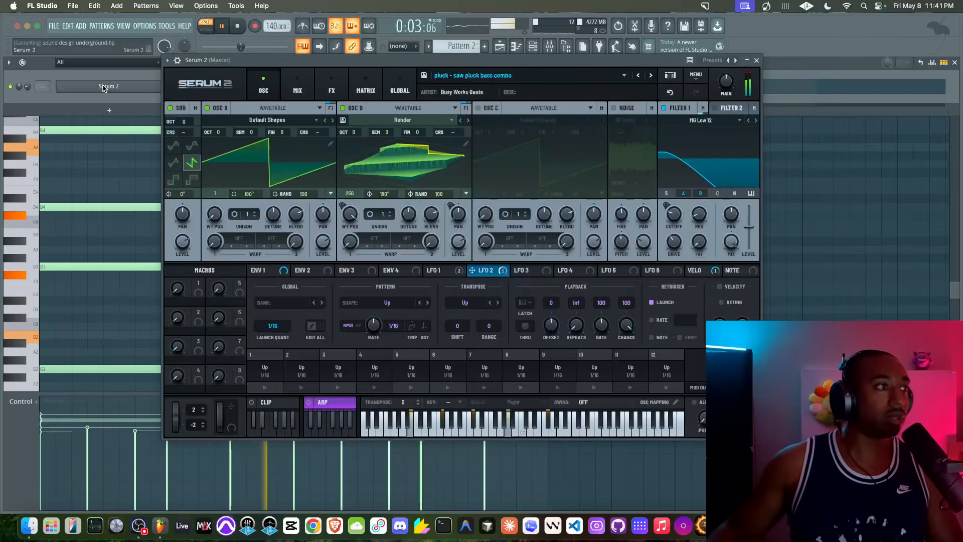
click(106, 87)
click(108, 86)
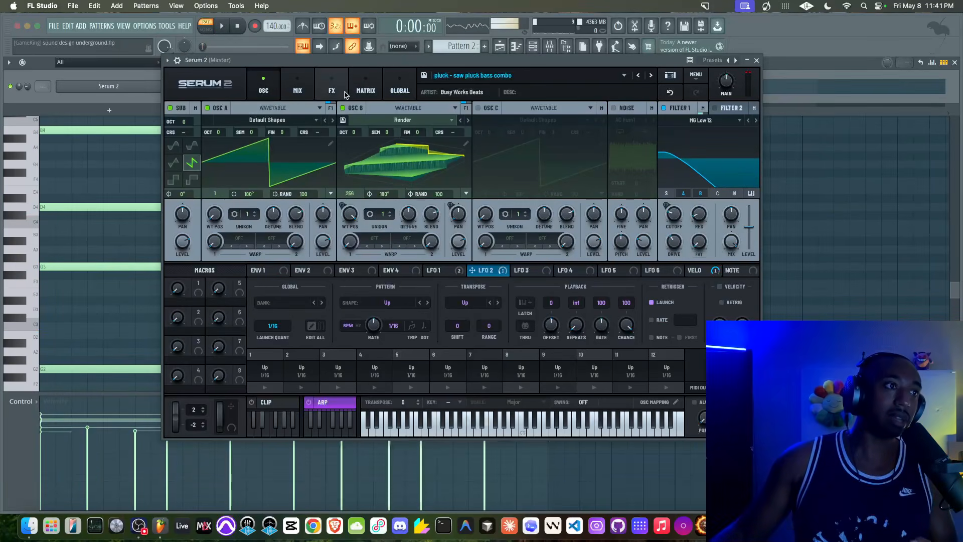
Add a Multiband Compressor after the distortion on the Main effects chain, with gain at 12.8, while the pattern plays.
click(345, 92)
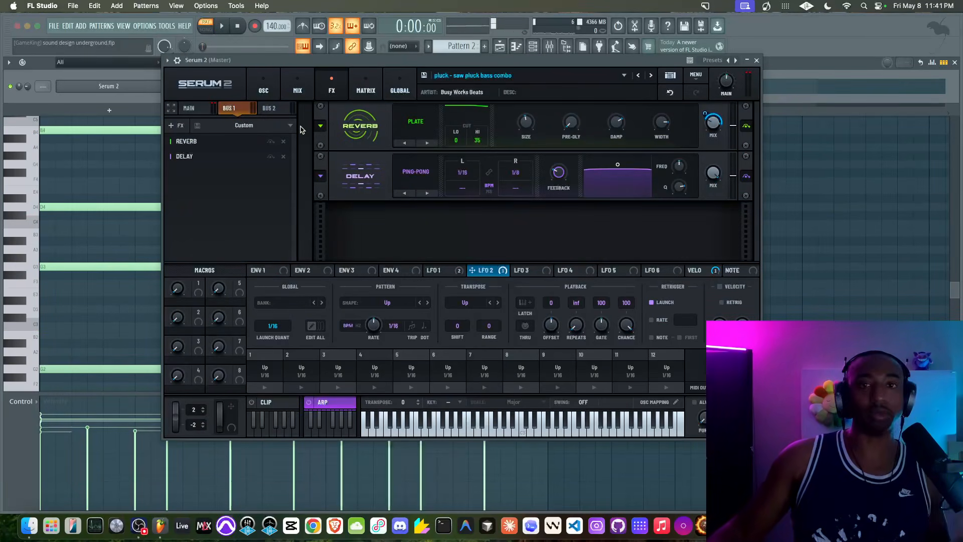
click(188, 108)
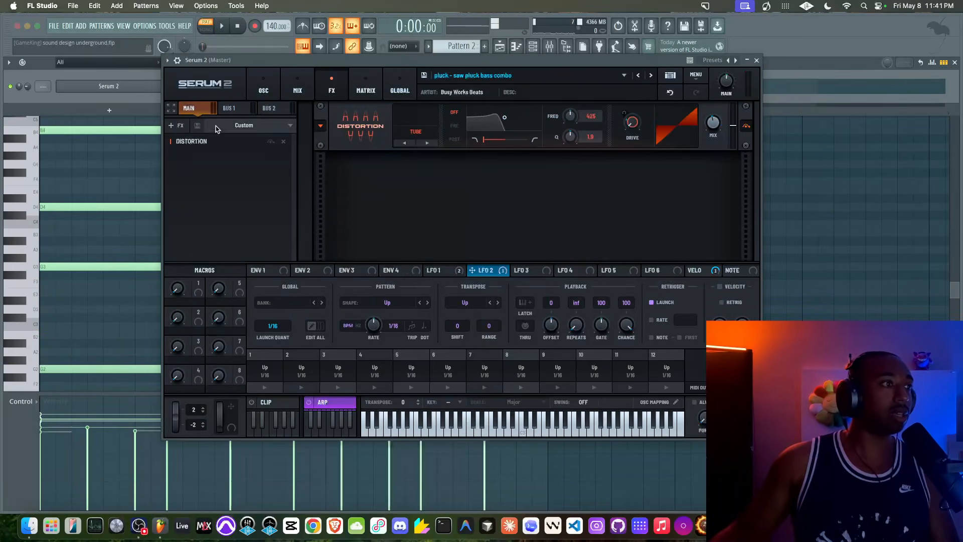
click(174, 125)
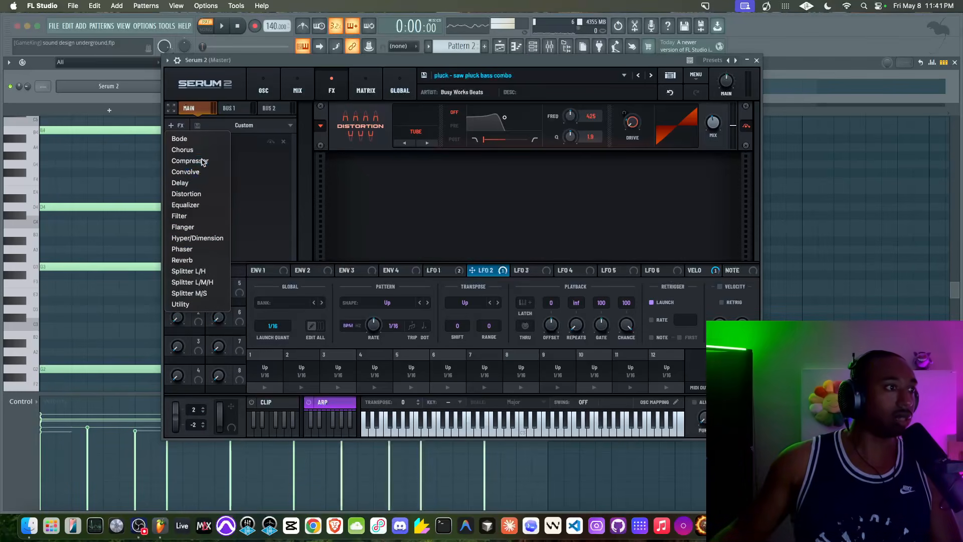
click(202, 161)
key(space)
drag(546, 183, 547, 165)
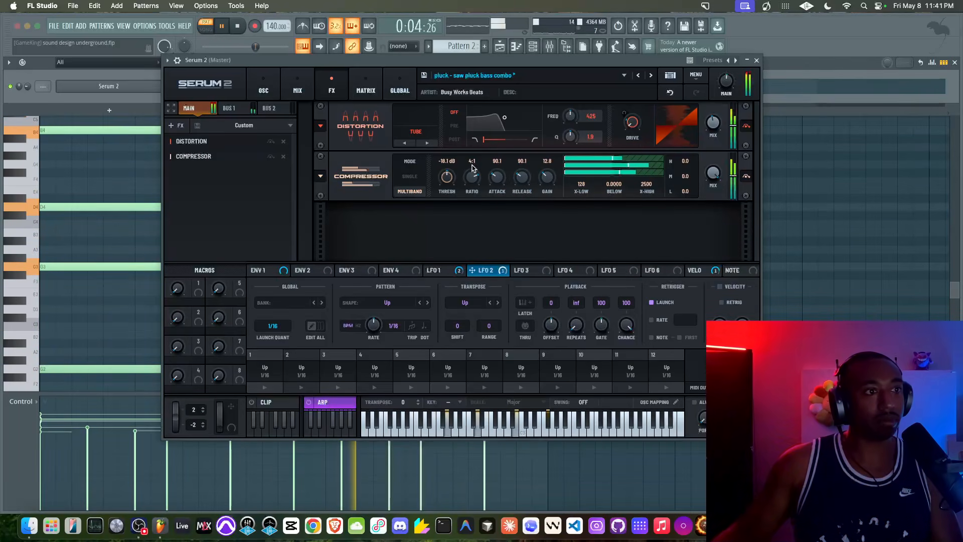
click(260, 90)
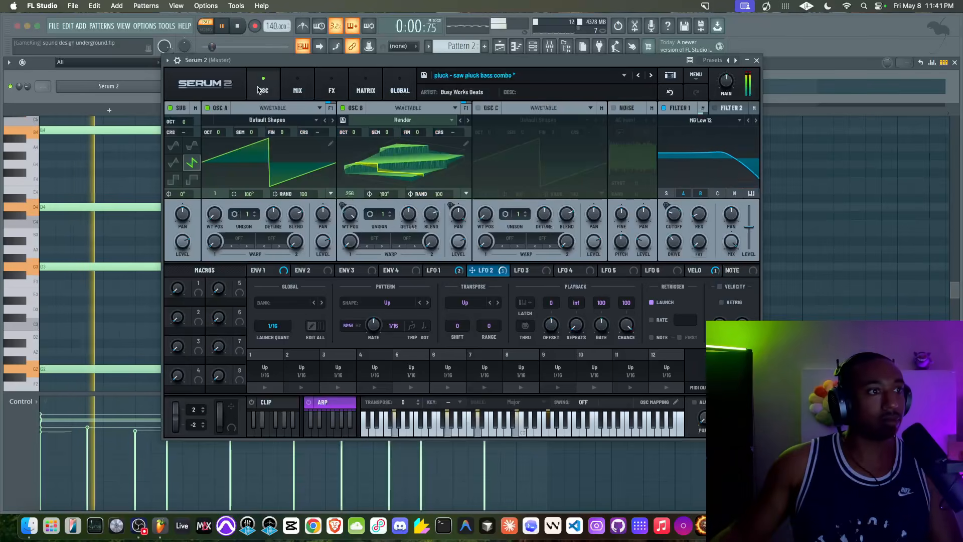
click(156, 167)
key(space)
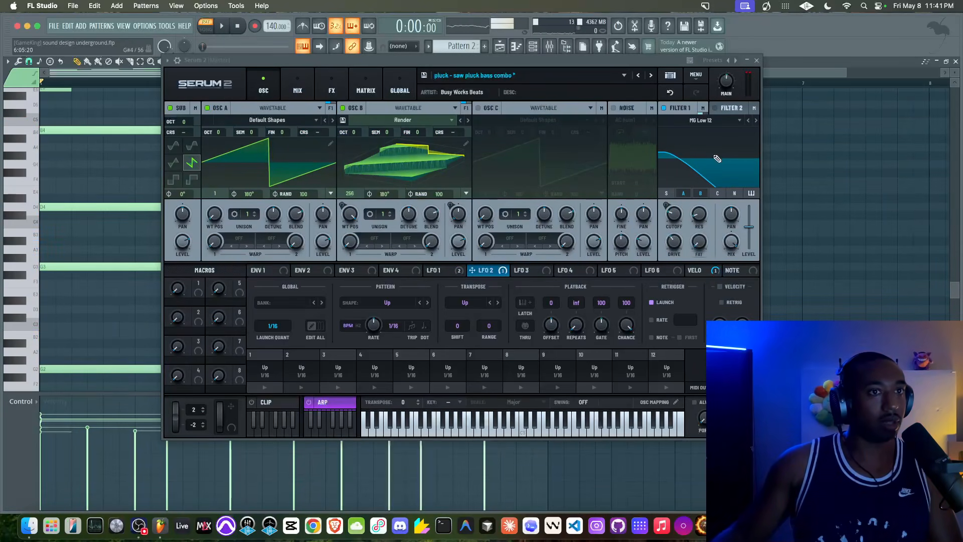
Duplicate the G2, A2 and B2 bass notes into bars 3 and 4 of the piano roll and play the pattern.
click(758, 60)
scroll(445, 215, down, 3)
drag(233, 314, 292, 371)
key(space)
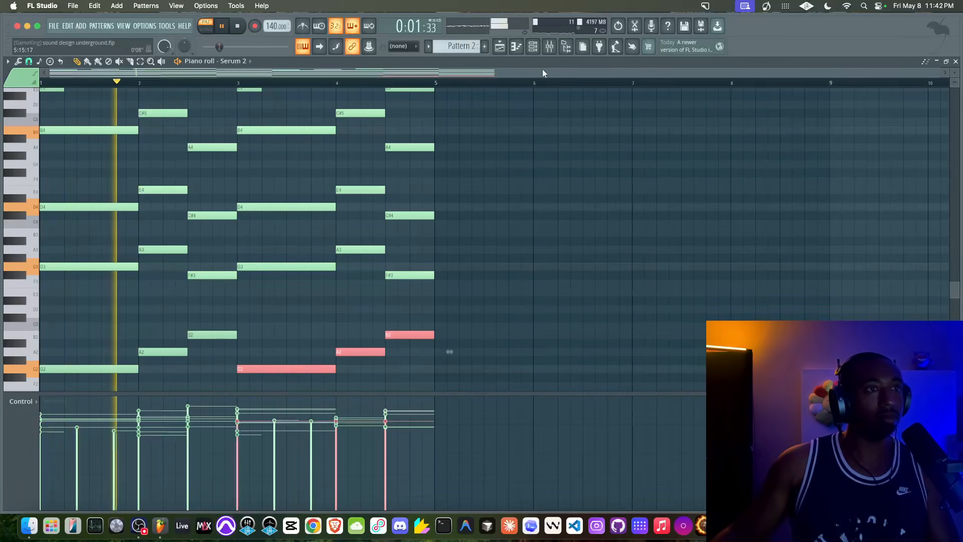
Compare sub oscillator shapes and octave settings in Serum 2 while the pattern plays, settling on the sawtooth at octave 0.
click(534, 47)
click(131, 90)
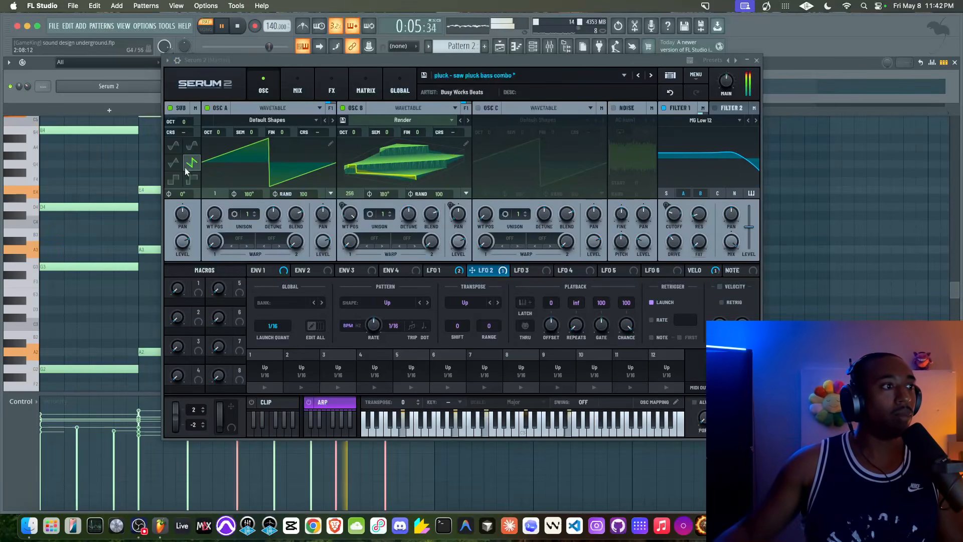
click(174, 146)
click(192, 162)
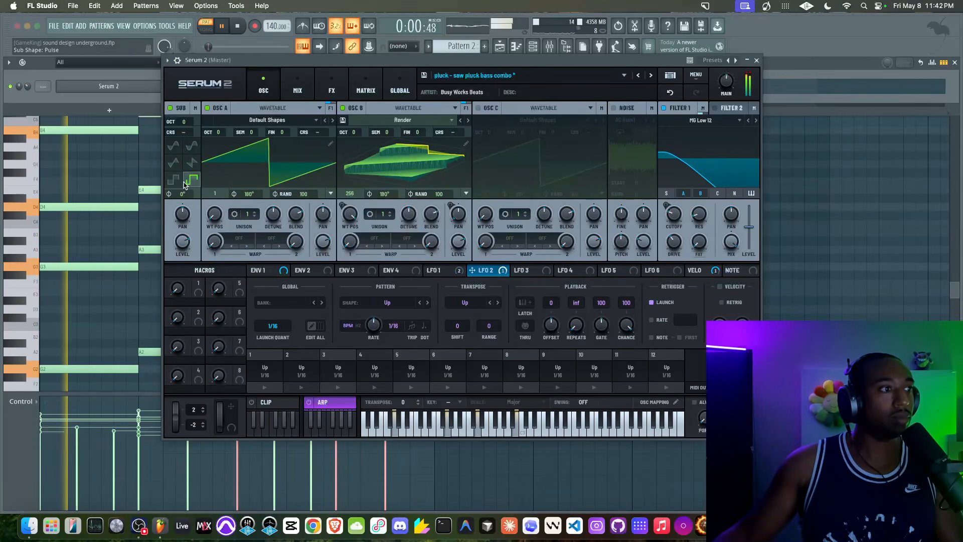
drag(184, 121, 188, 134)
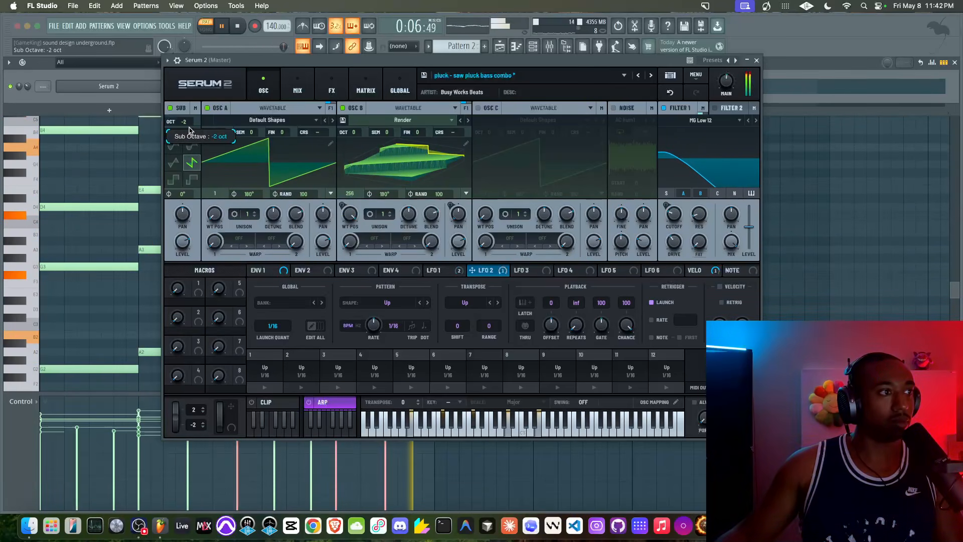
click(191, 179)
click(174, 181)
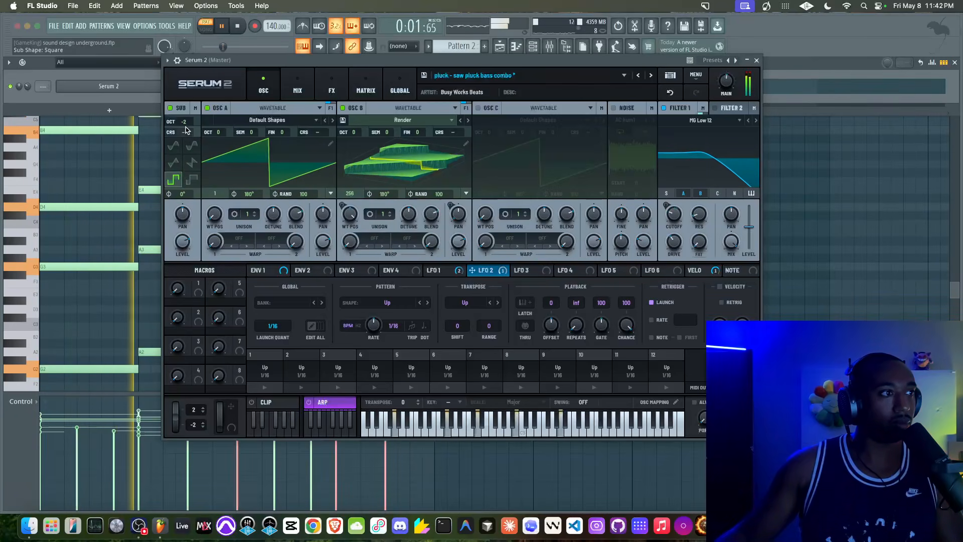
drag(187, 125, 185, 118)
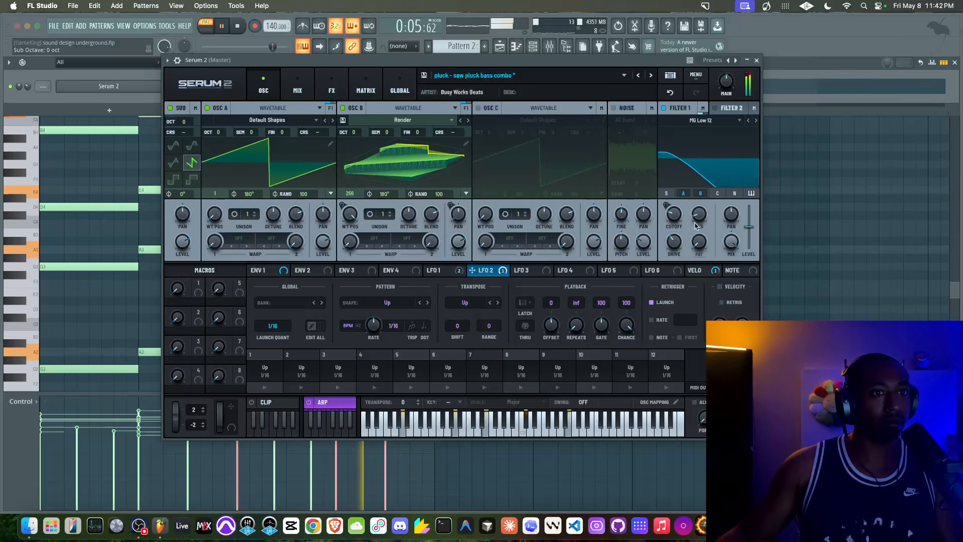
Route the sub oscillator into Filter 1 and save the preset as "pluck - saw pluck bass combo lp".
key(space)
key(space)
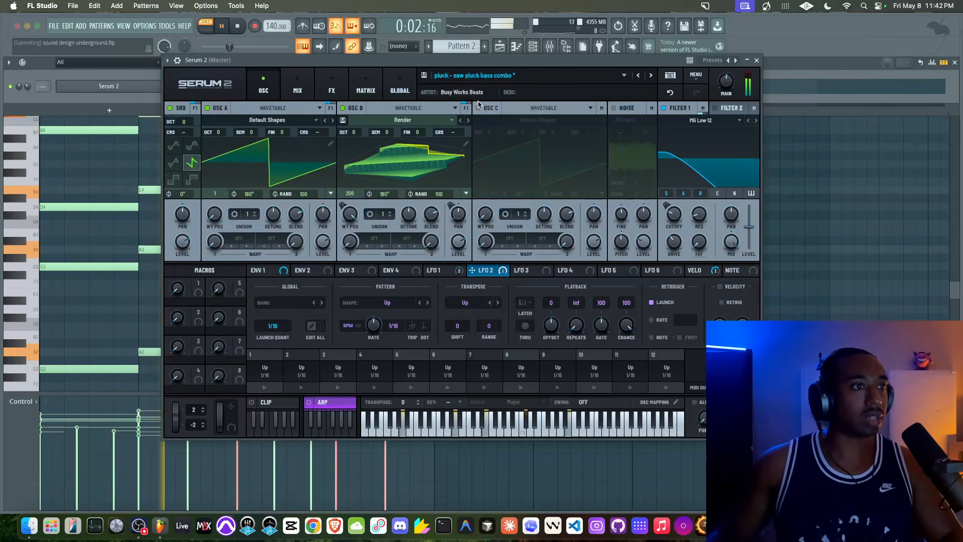
click(424, 75)
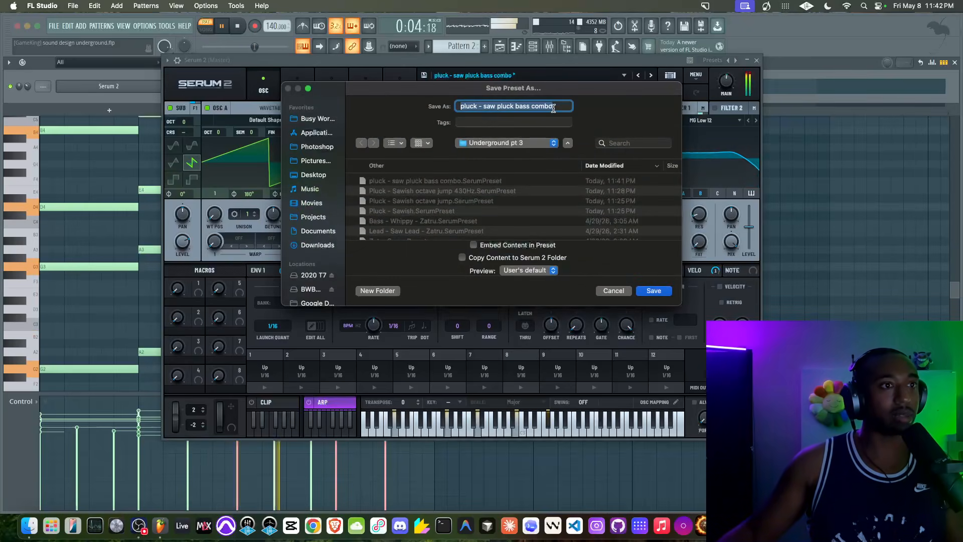
key(Right)
key(Return)
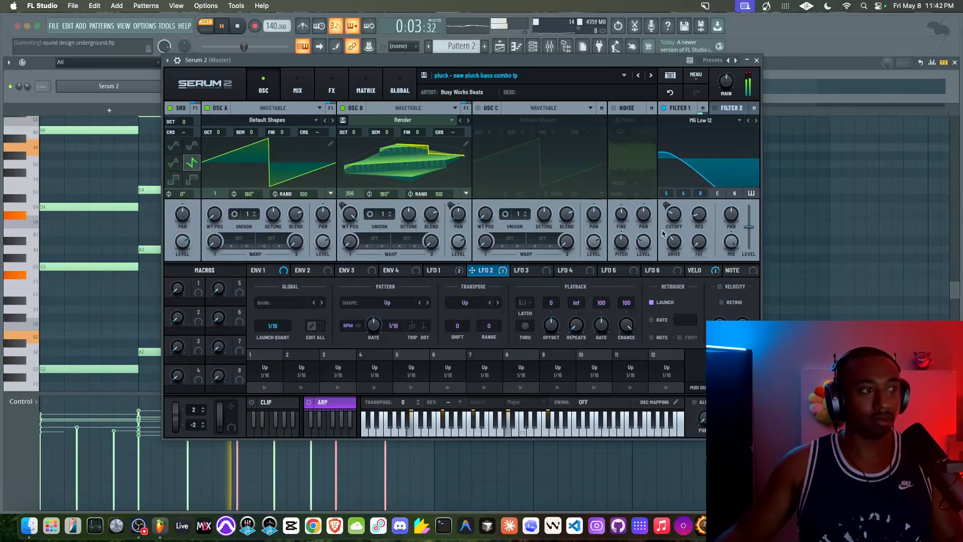
Adjust the mix of the ping-pong delay on the Bus 1 effects chain.
click(333, 90)
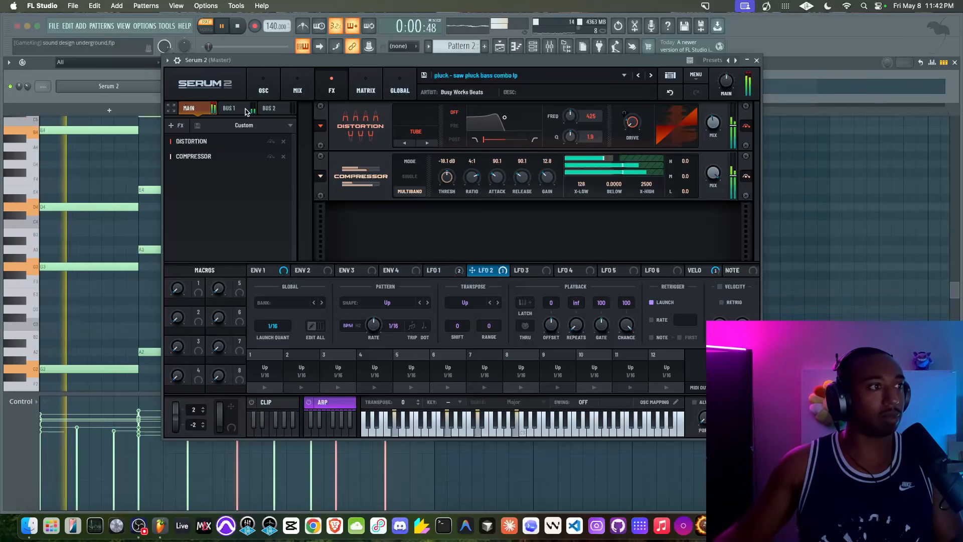
click(229, 107)
drag(713, 172, 691, 203)
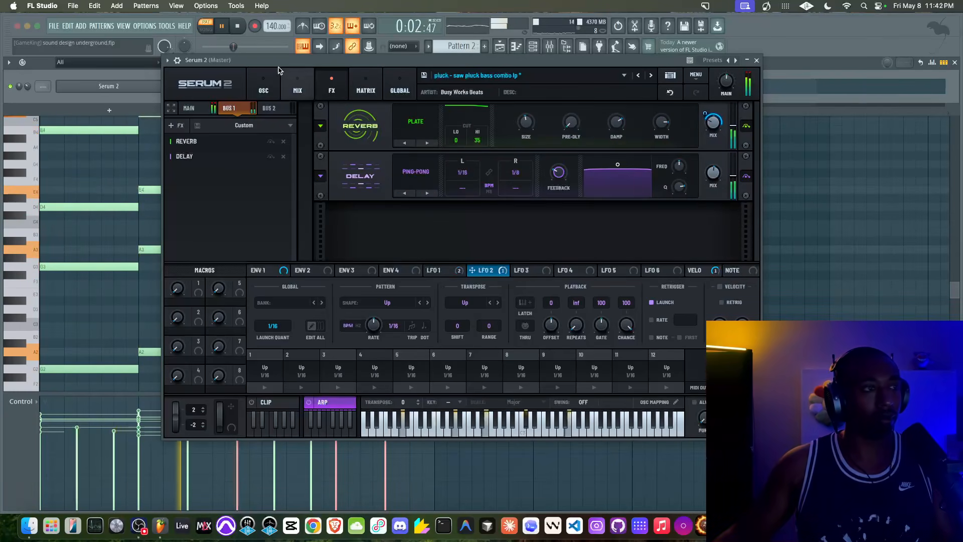
Raise the high-band below amount of the Main chain's multiband compressor to 136% and audition it with the pattern.
click(263, 87)
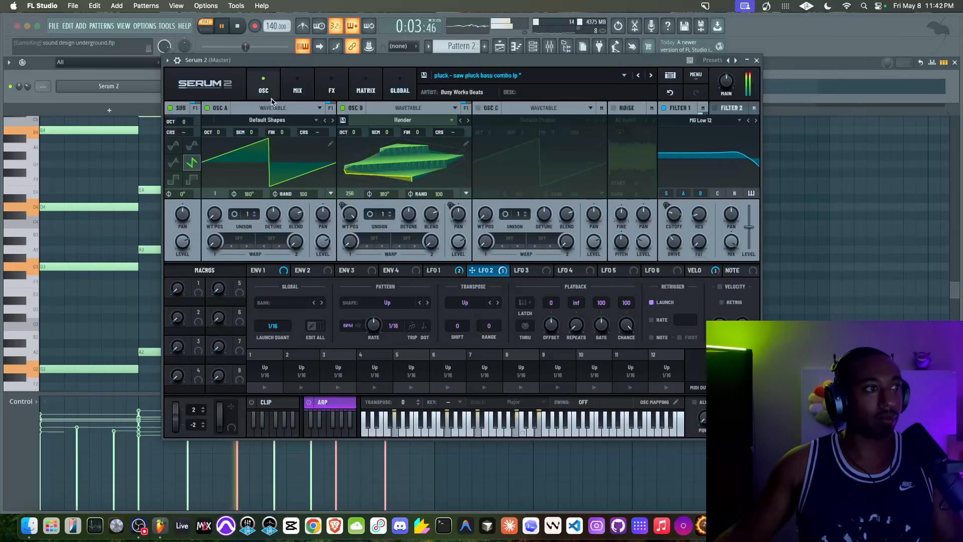
click(307, 93)
click(328, 92)
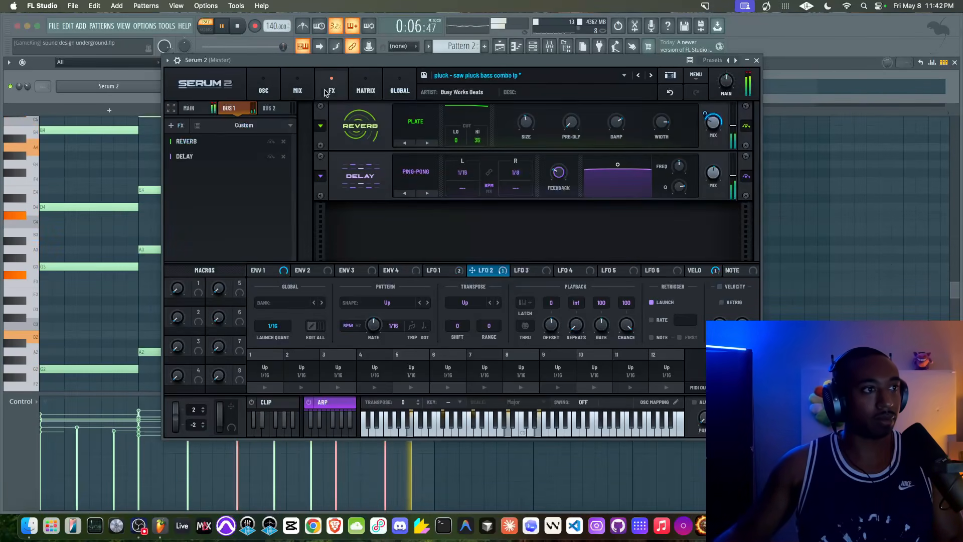
click(190, 108)
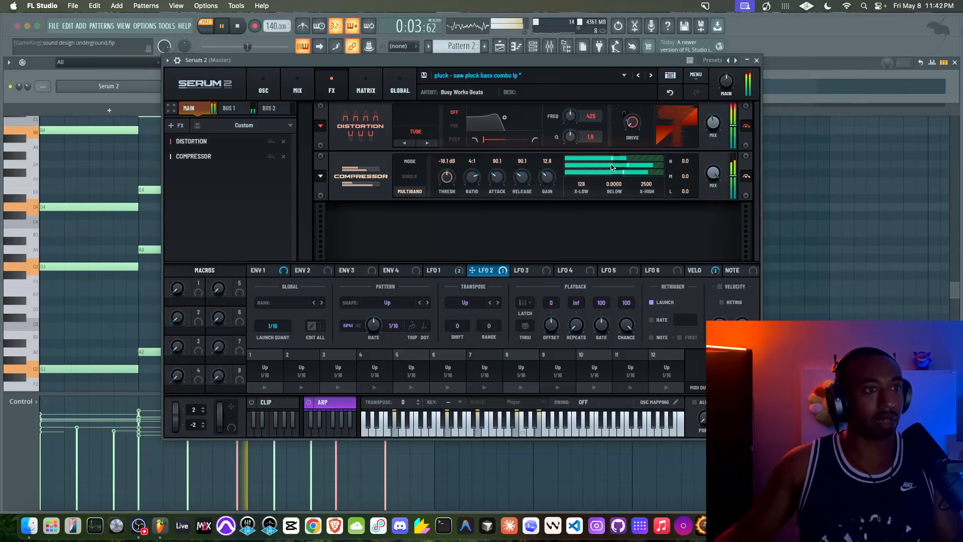
key(space)
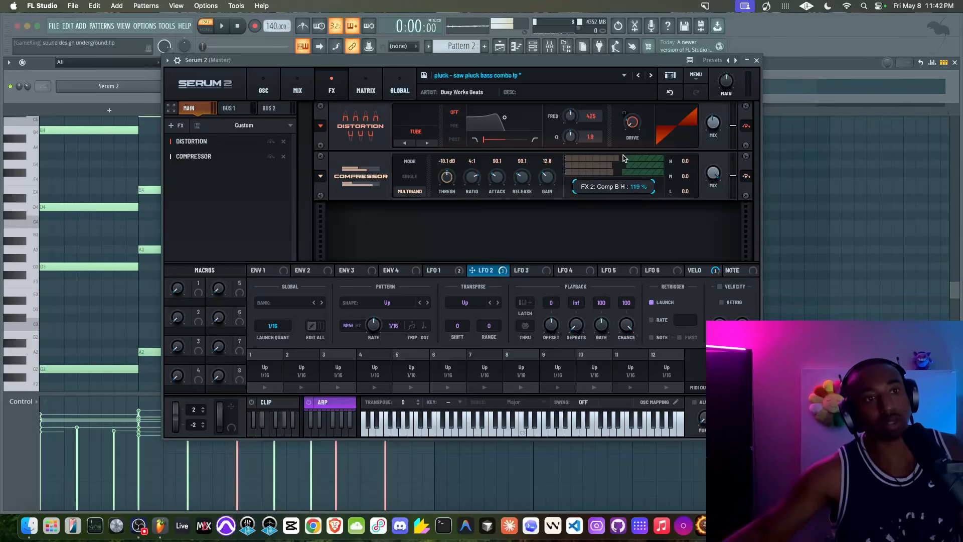
drag(626, 159, 631, 159)
key(space)
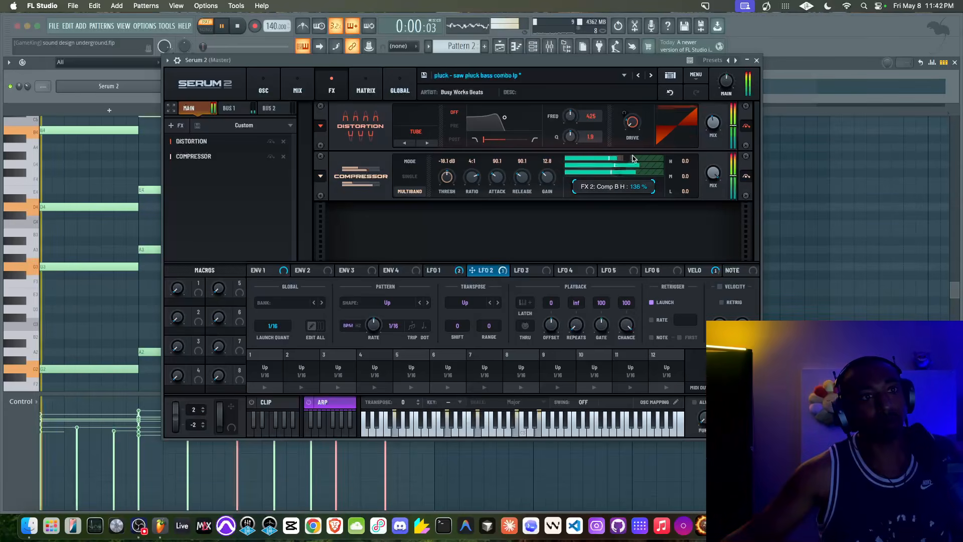
key(space)
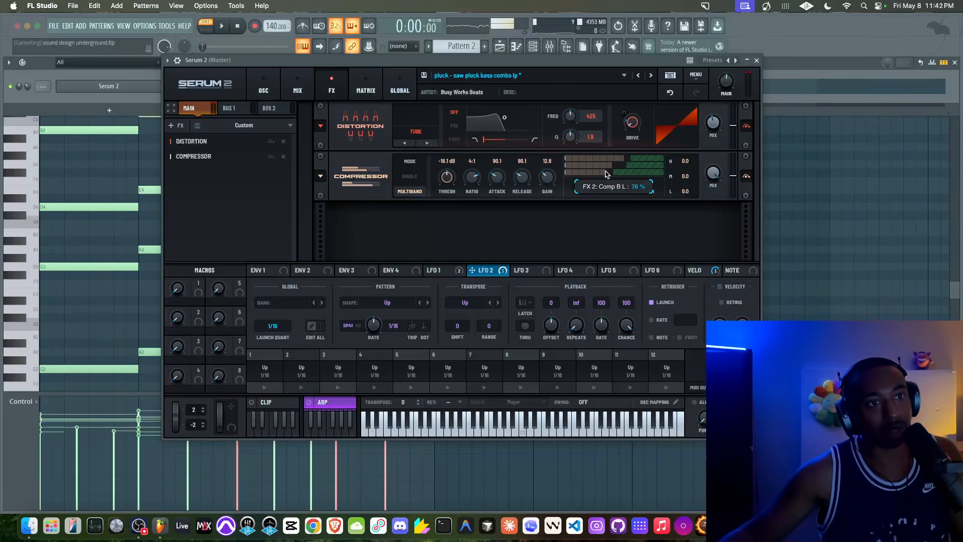
Raise the compressor's low-band below amount to 139% and increase the mid-band amount while replaying the pattern.
key(space)
drag(594, 176, 618, 175)
key(space)
key(space)
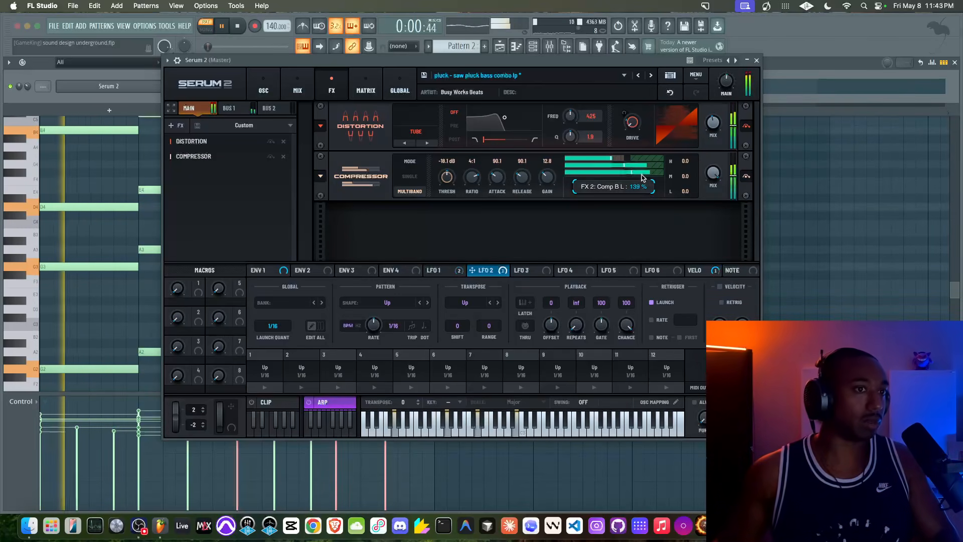
drag(621, 165, 640, 168)
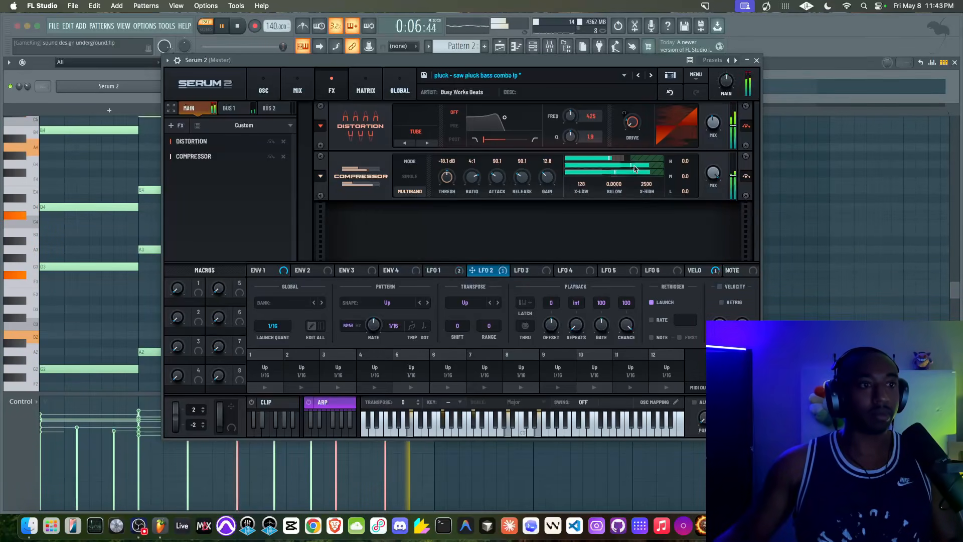
Set the compressor's ratio to 10:1, attack to 0.1 and release to 50.1, and replay the pattern.
key(space)
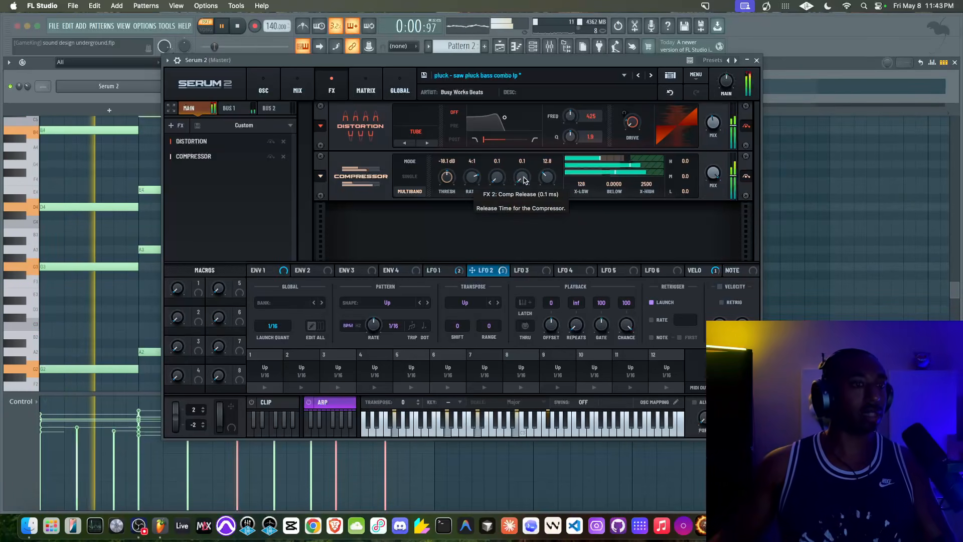
drag(525, 181, 520, 189)
key(r)
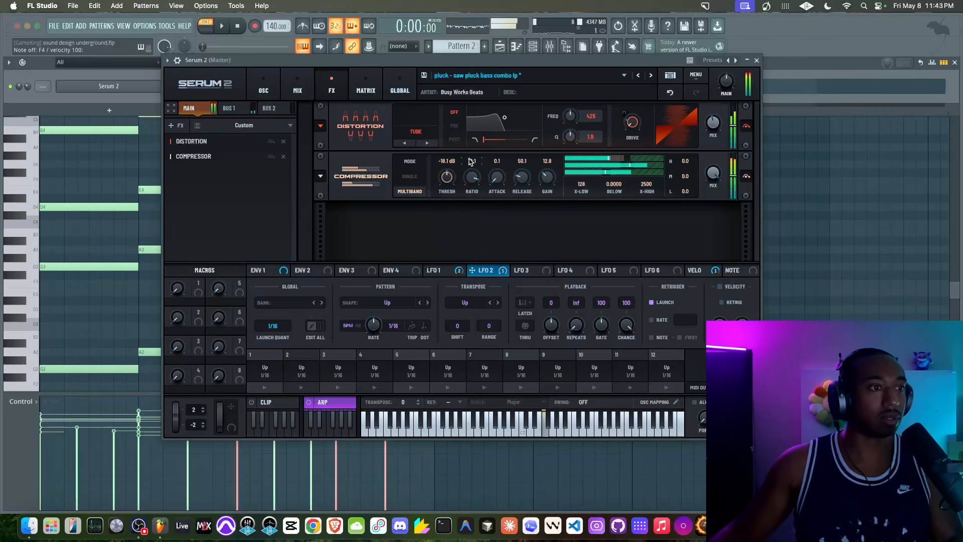
key(space)
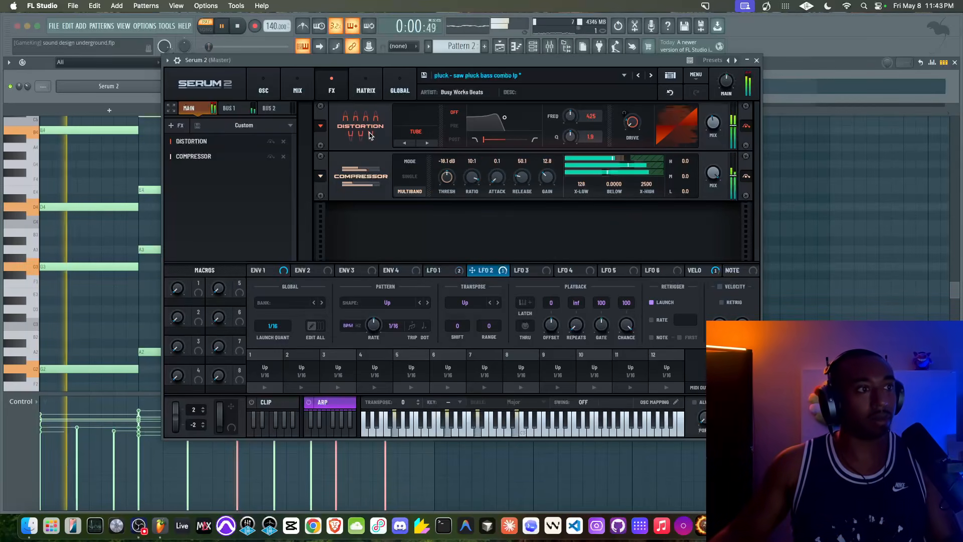
Set Filter 1's send to Bus 1 to 22% so the reverb and delay receive less signal.
click(242, 109)
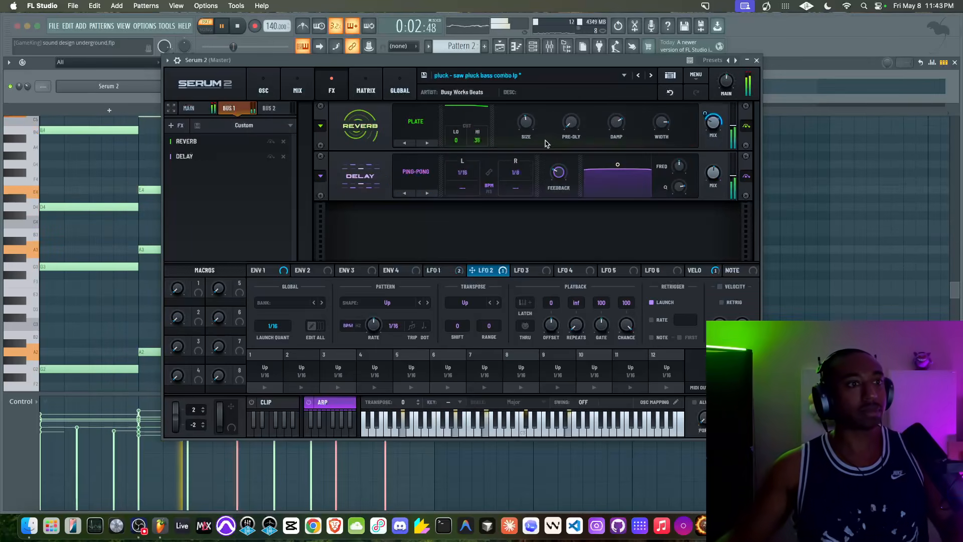
click(263, 85)
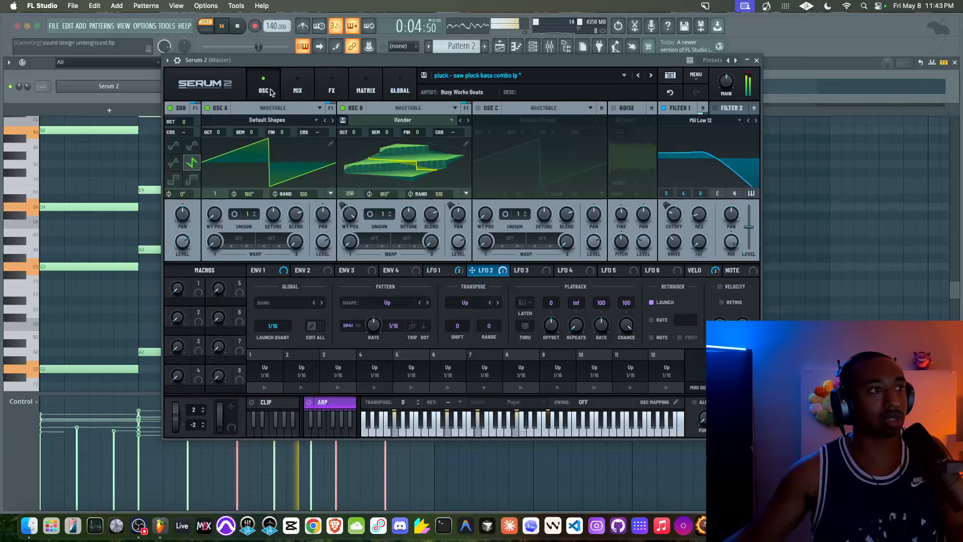
click(703, 107)
drag(670, 140, 663, 165)
click(295, 91)
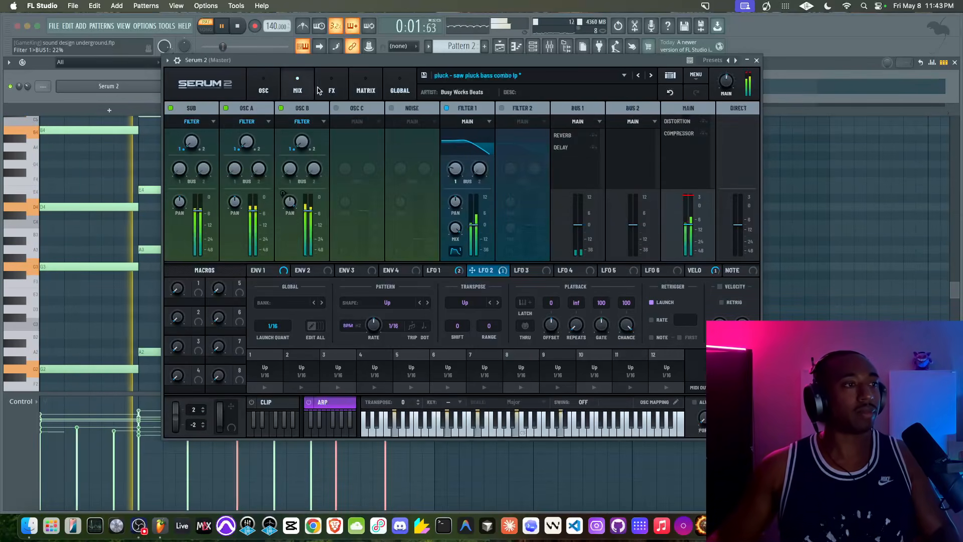
click(331, 88)
click(266, 89)
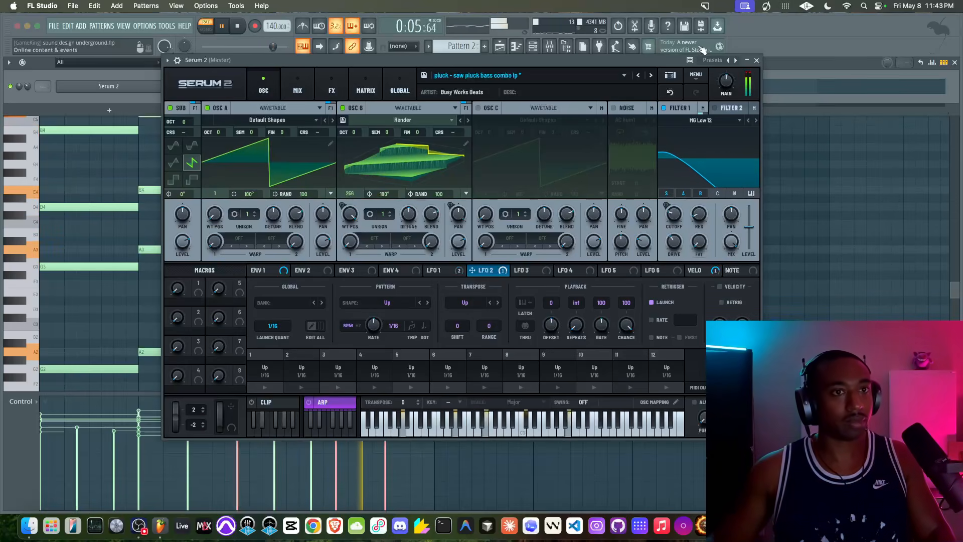
Set Serum 2's main volume to 46% (-10.3 dB), check the Main effects chain and stop playback.
drag(726, 81, 723, 86)
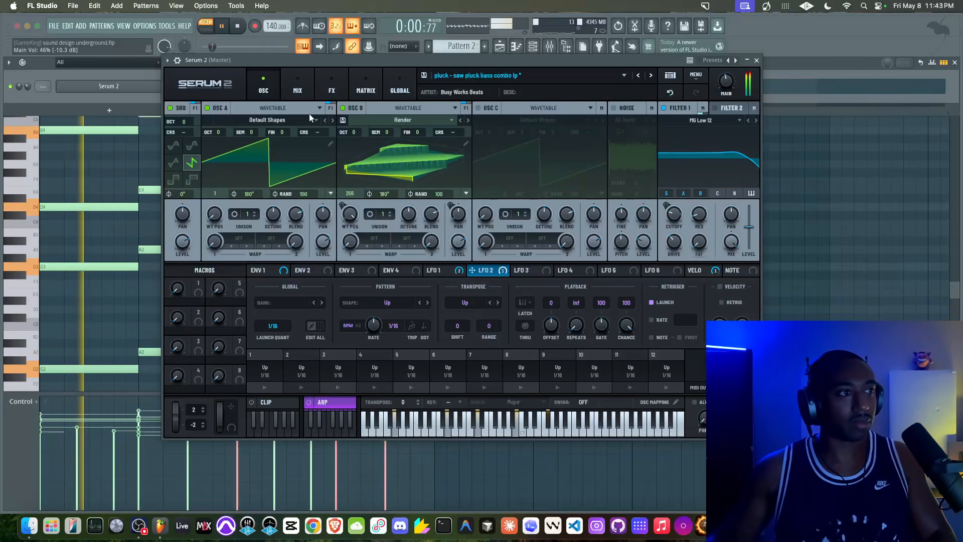
click(297, 88)
click(331, 88)
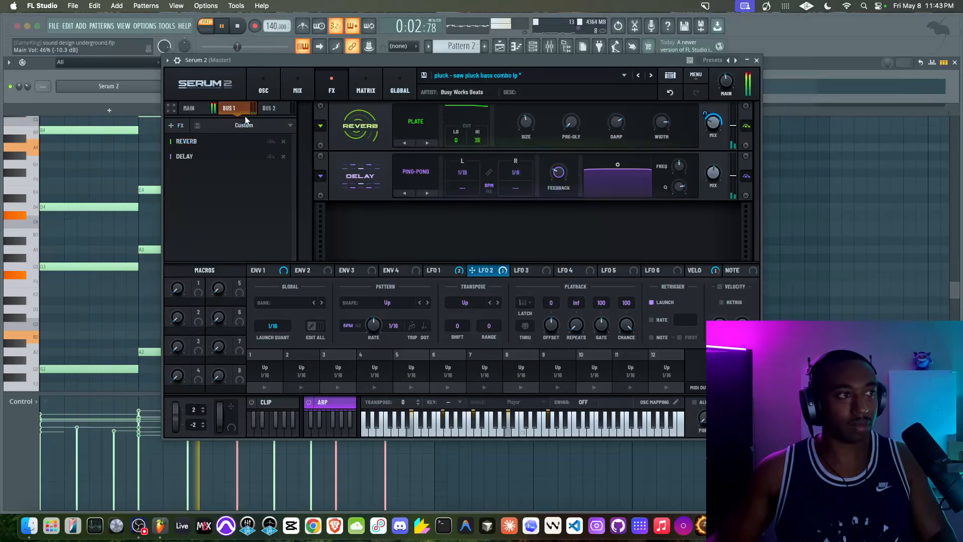
click(188, 108)
key(space)
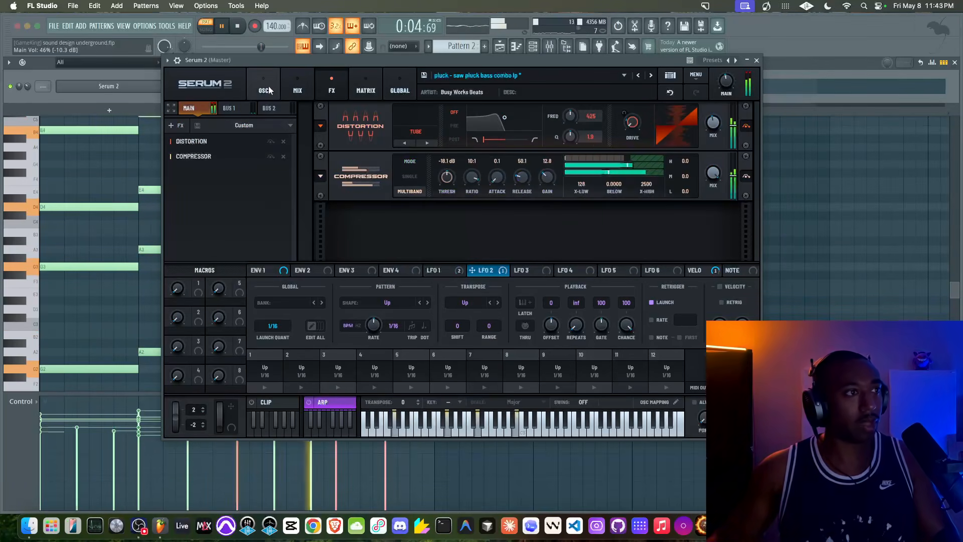
Switch from the arpeggiator view back to the modulators and set LFO 3's mode to S&H.
click(265, 88)
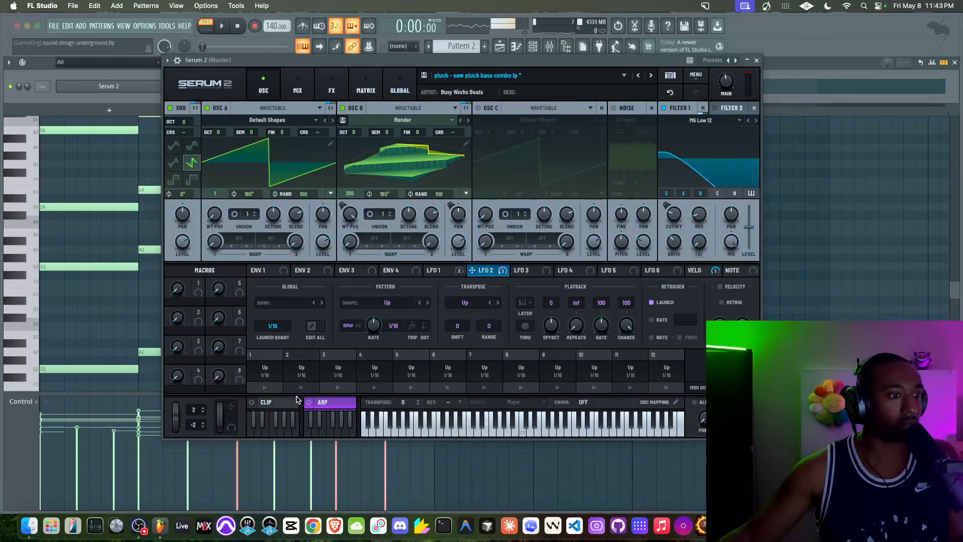
click(325, 402)
click(529, 270)
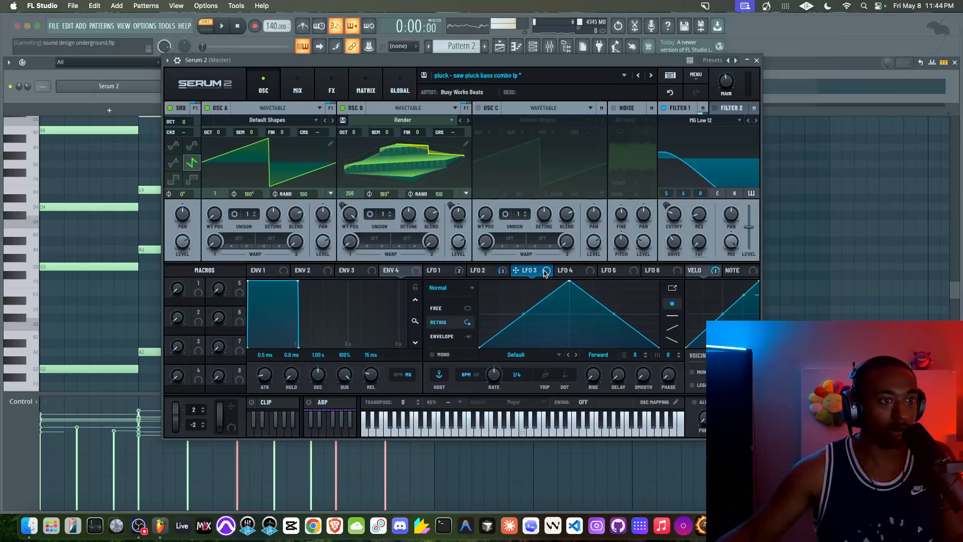
click(451, 288)
click(451, 345)
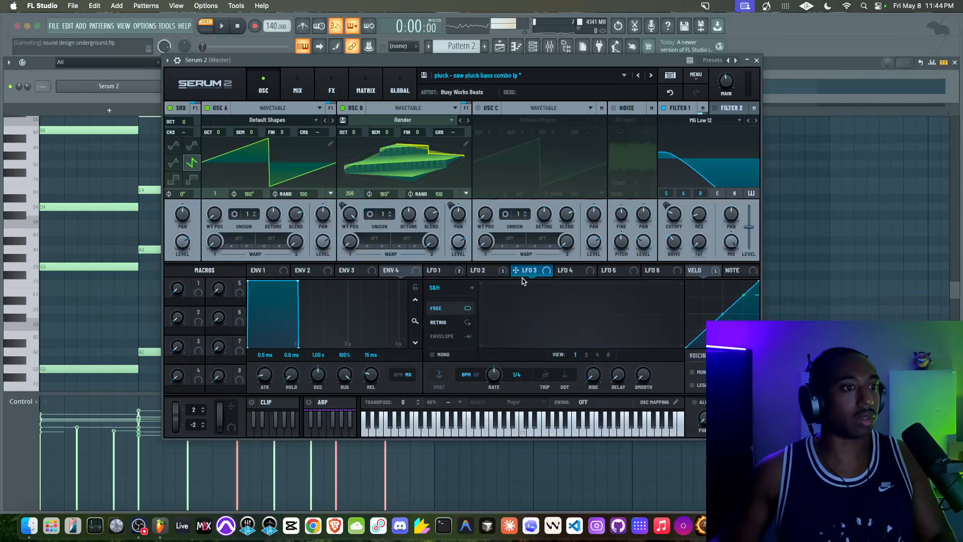
Modulate oscillator B's octave with LFO 3 at an amount of 11% and play the pattern.
click(365, 86)
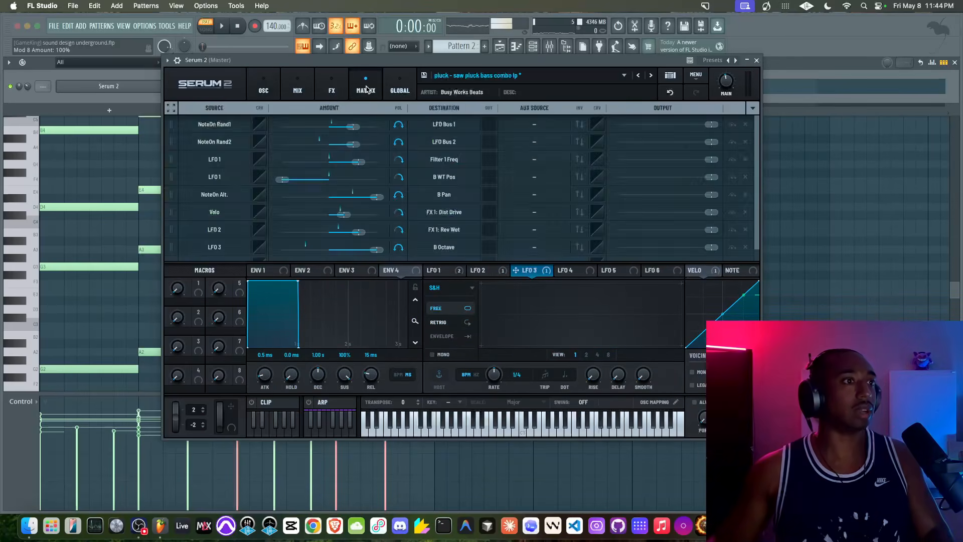
scroll(401, 250, down, 1)
drag(376, 235, 329, 242)
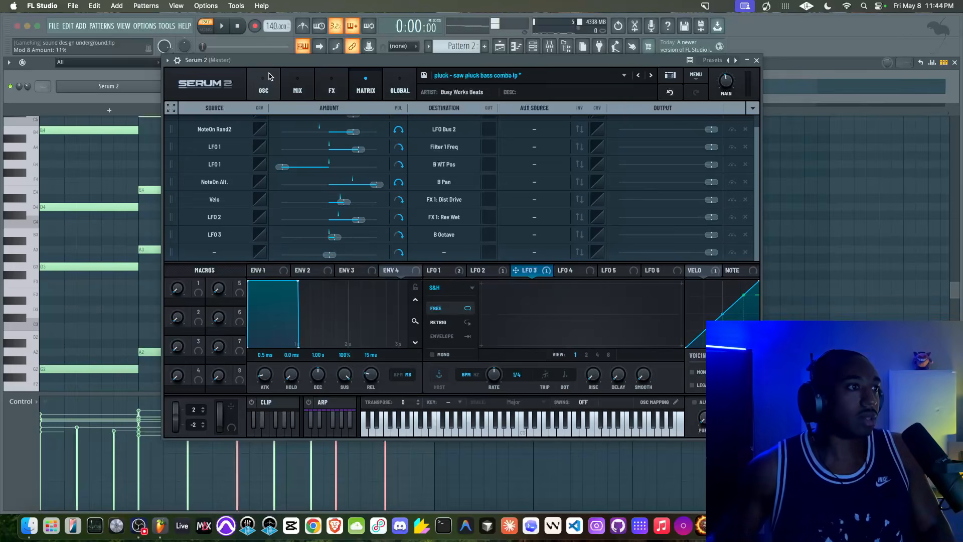
click(263, 86)
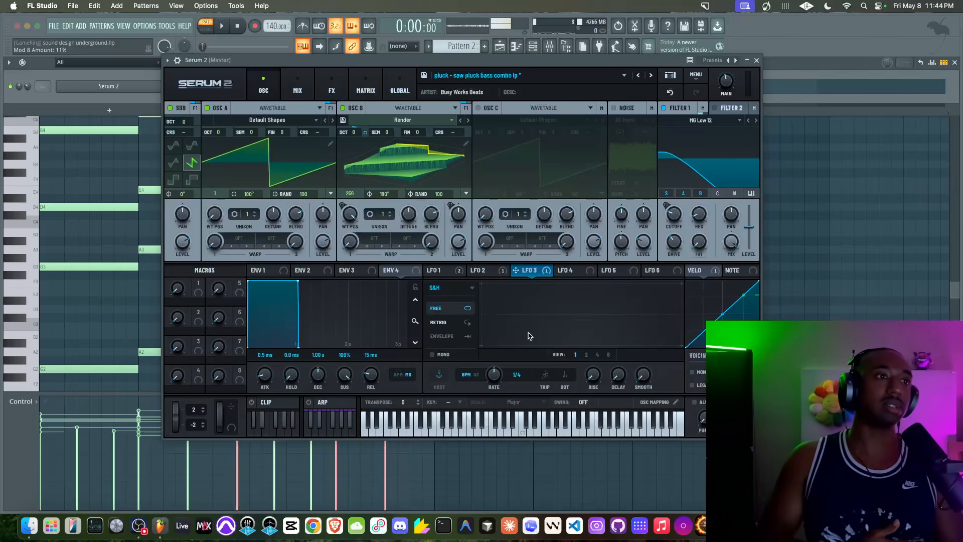
key(space)
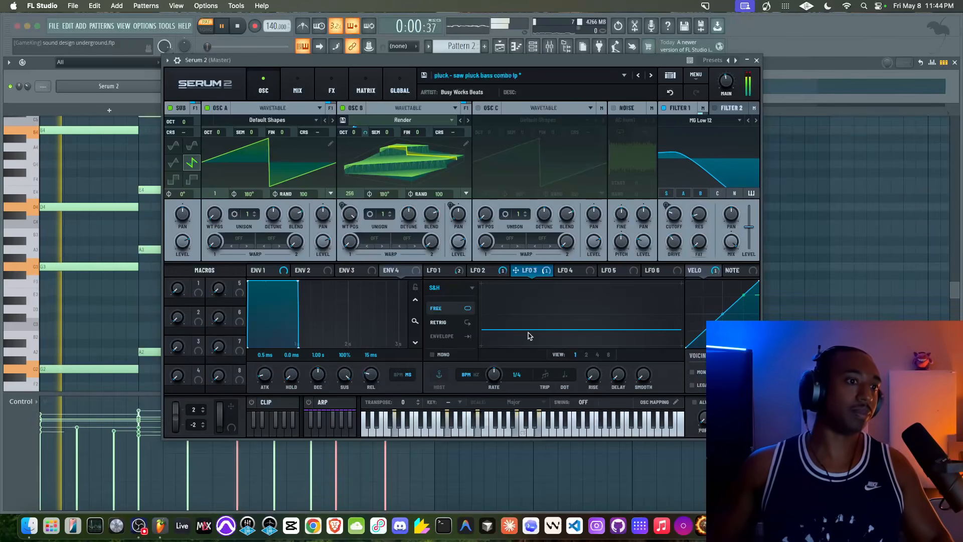
Restart playback, assign LFO 4 as the modulation source for oscillator A's pan and show LFO 4's settings.
key(space)
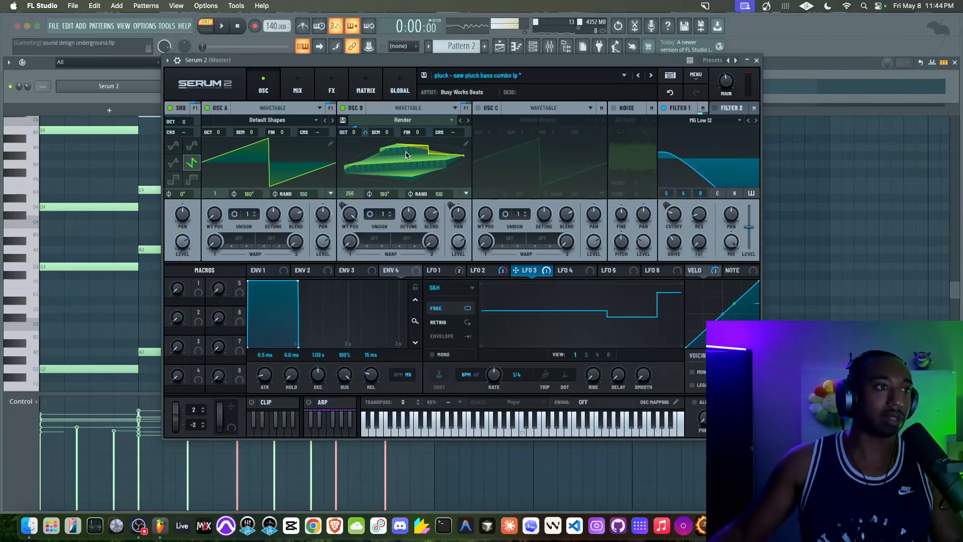
key(space)
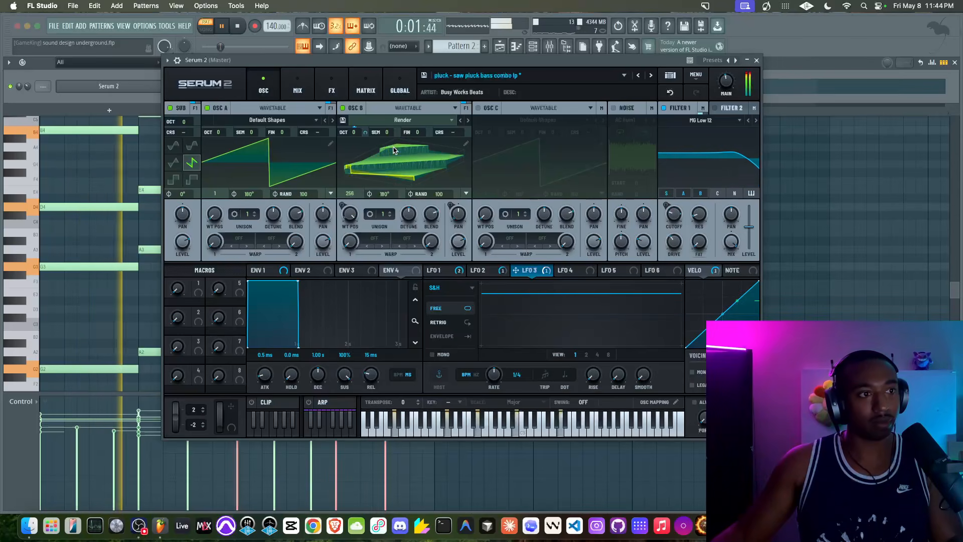
right_click(323, 213)
mouse_move(371, 232)
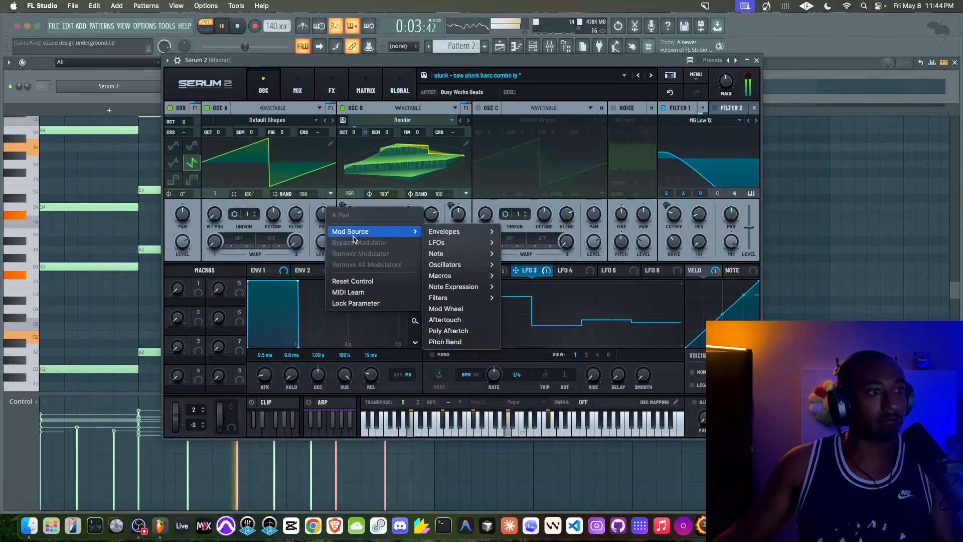
mouse_move(452, 243)
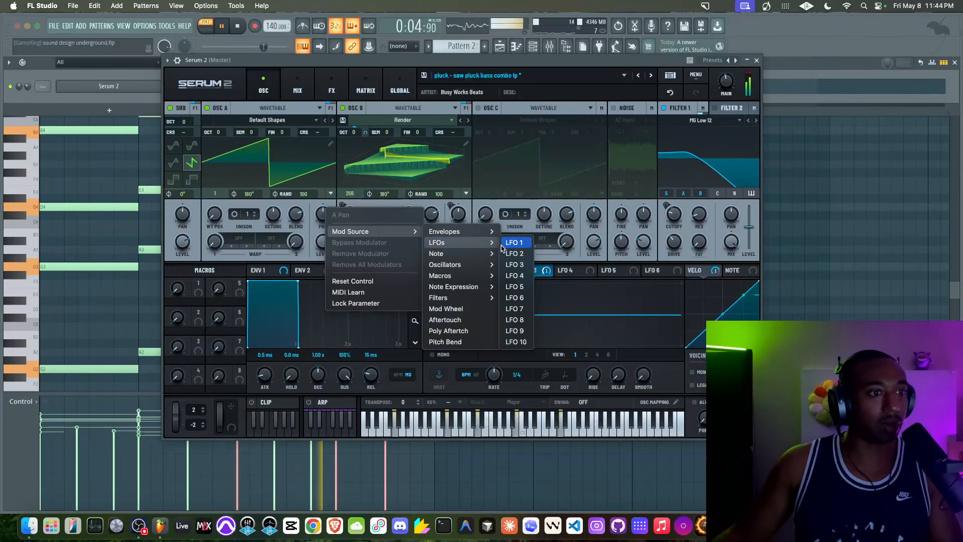
click(521, 275)
click(571, 270)
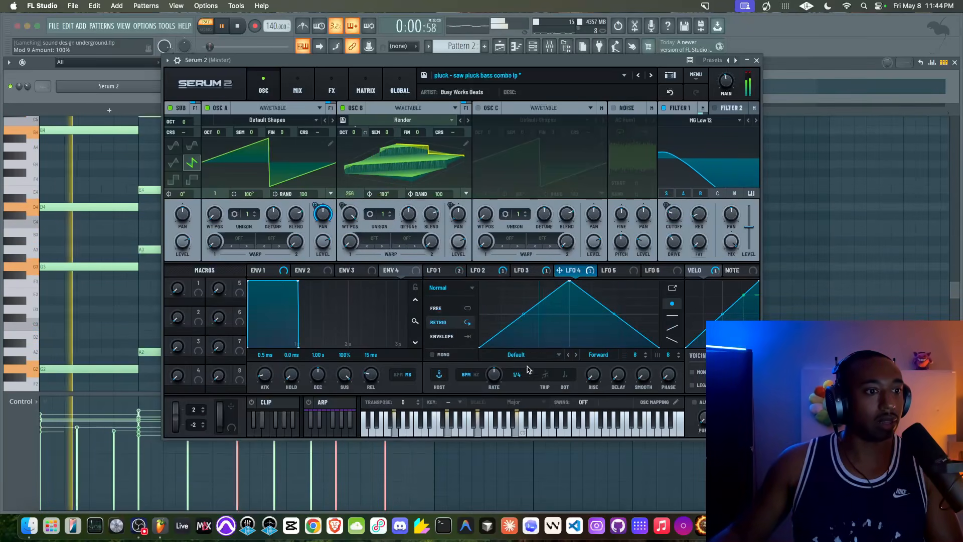
Set LFO 4 to a one-bar rate in Free mode and its oscillator A pan modulation amount to 64%.
drag(498, 374, 492, 386)
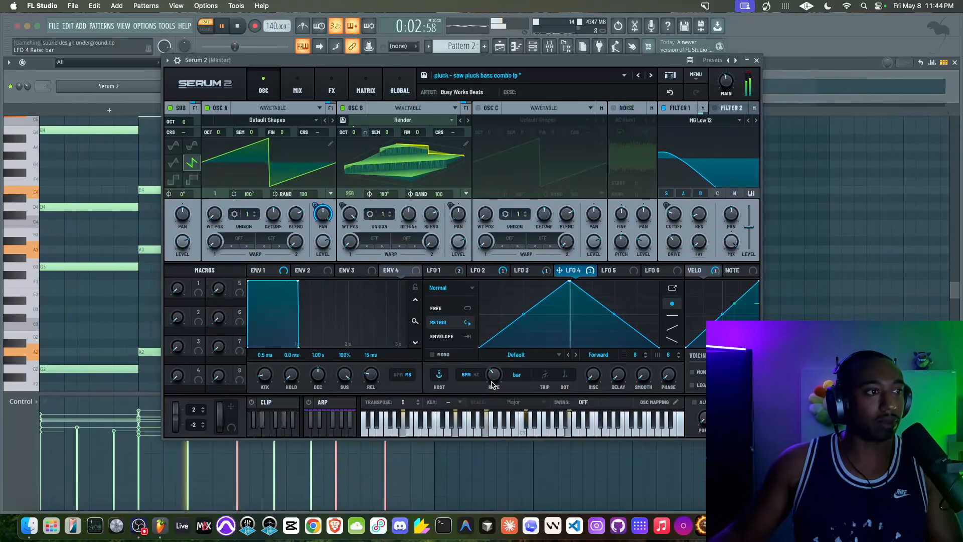
click(453, 308)
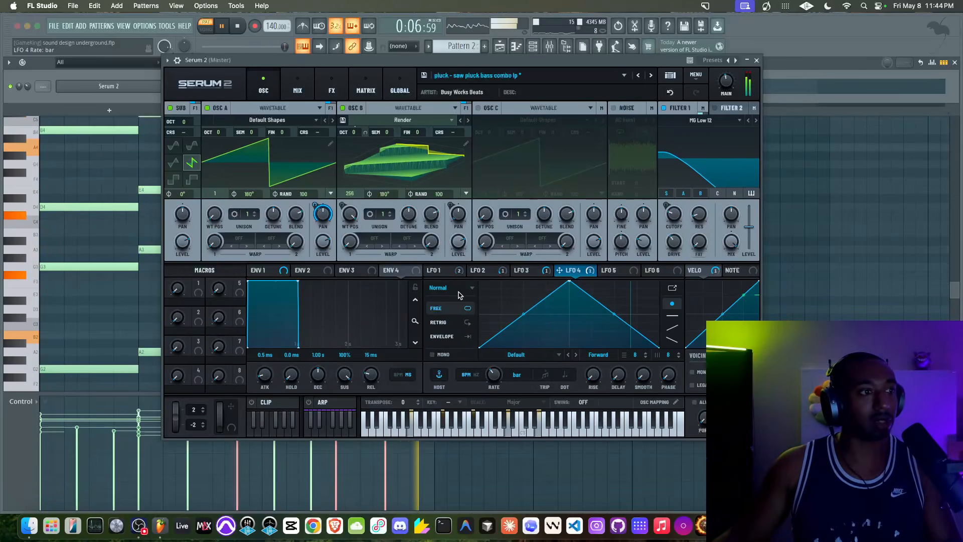
mouse_move(313, 222)
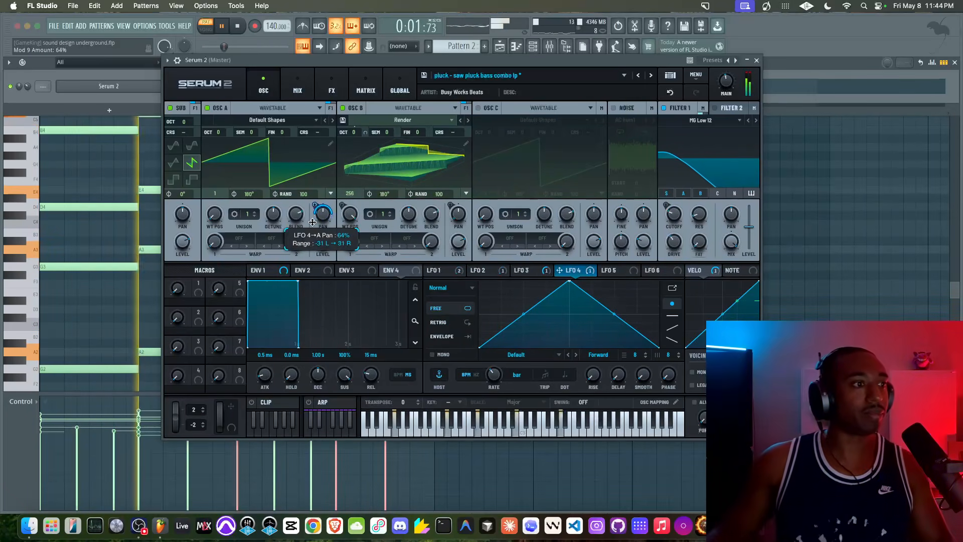
Modulate oscillator A's fine tuning with LFO 3 at an amount of 25%.
click(536, 271)
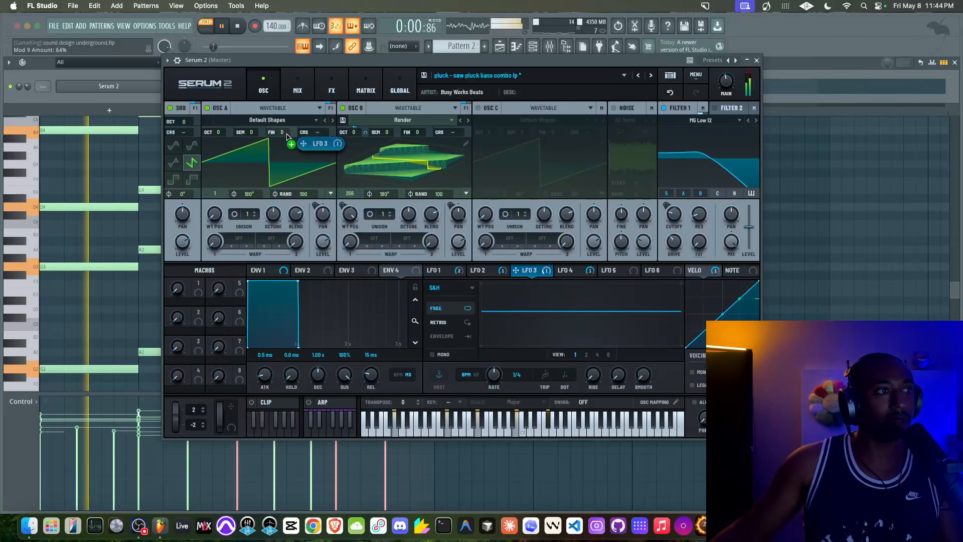
drag(292, 134, 289, 173)
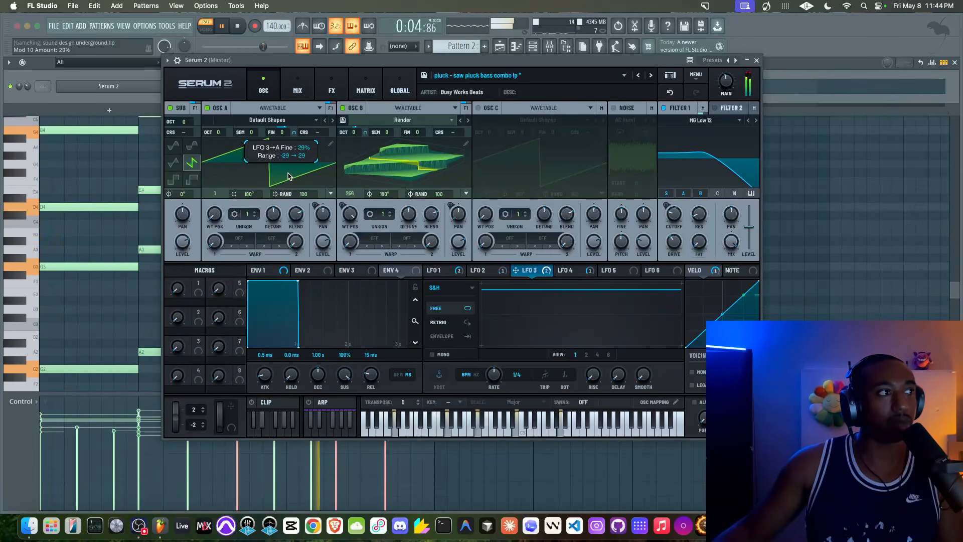
drag(293, 133, 294, 136)
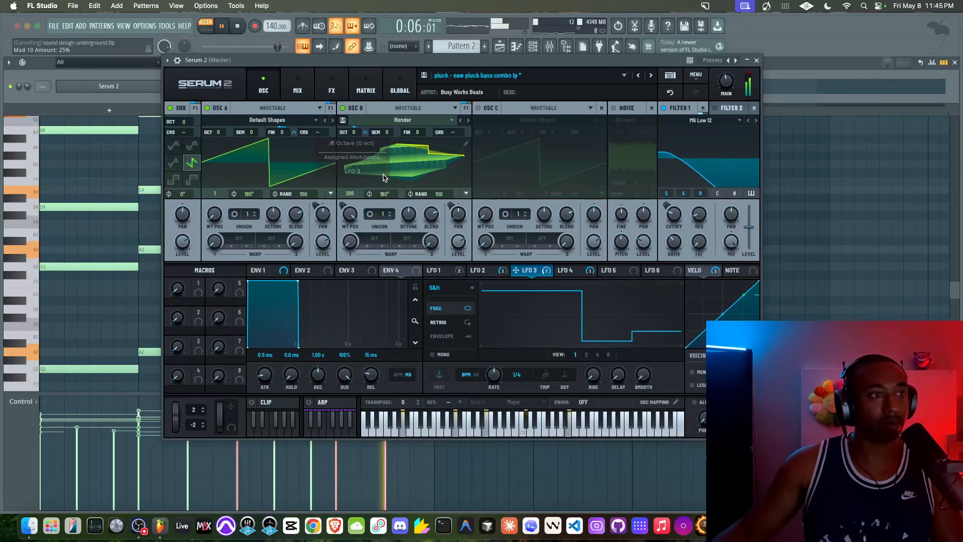
Save the sound as a new preset named "pluck - saw pluck bass combo lp octave" in Underground pt 3.
click(424, 75)
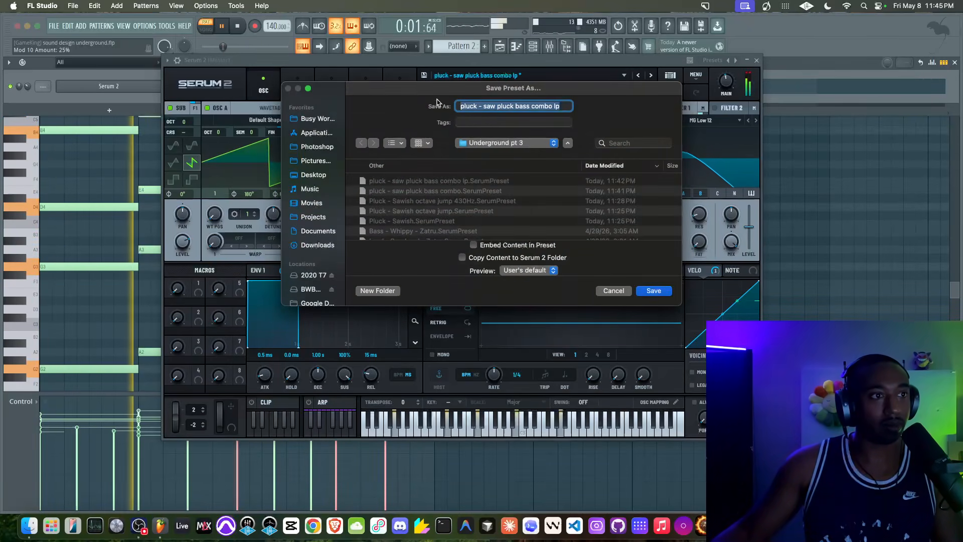
click(564, 107)
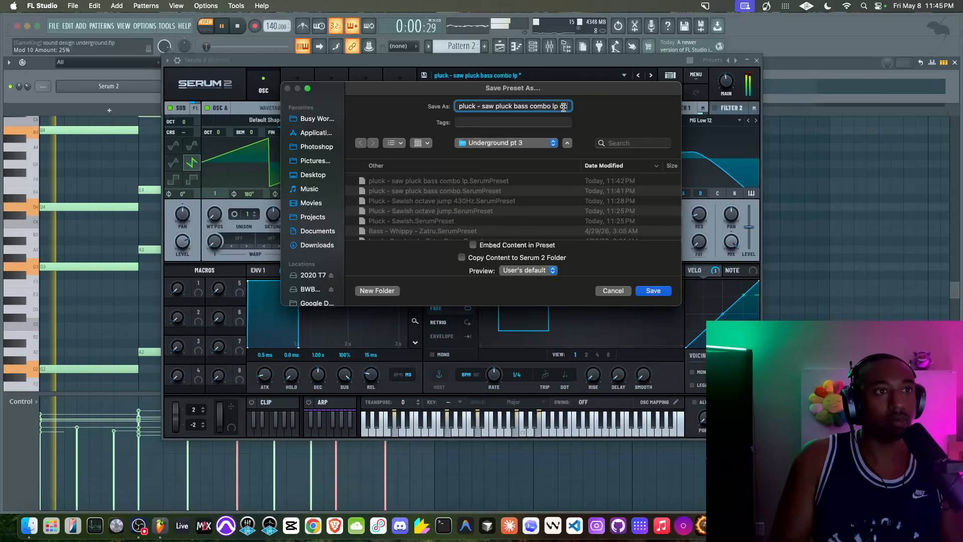
text(octave)
key(Return)
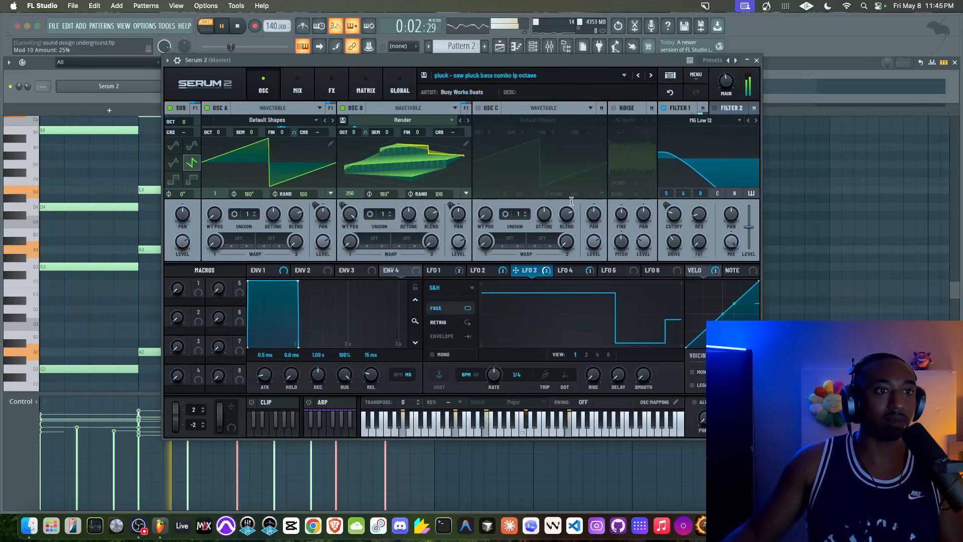
Enable the noise oscillator with its level at 0% and set oscillator A's first warp mode to FM (Noise).
click(614, 108)
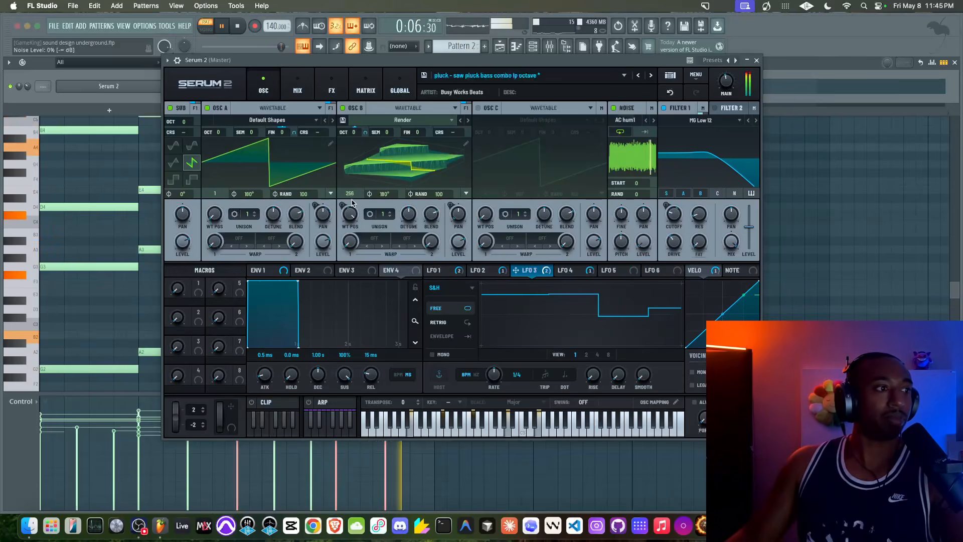
click(240, 238)
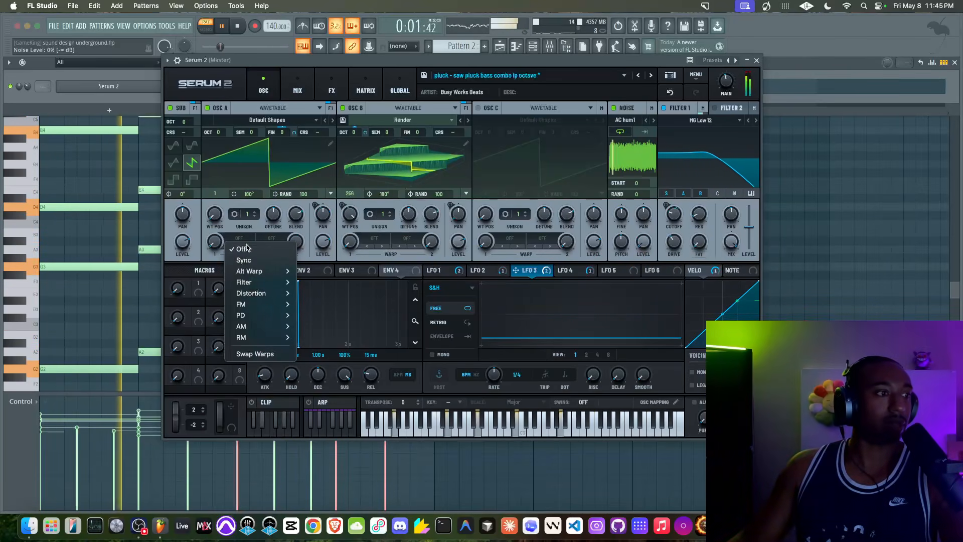
mouse_move(254, 326)
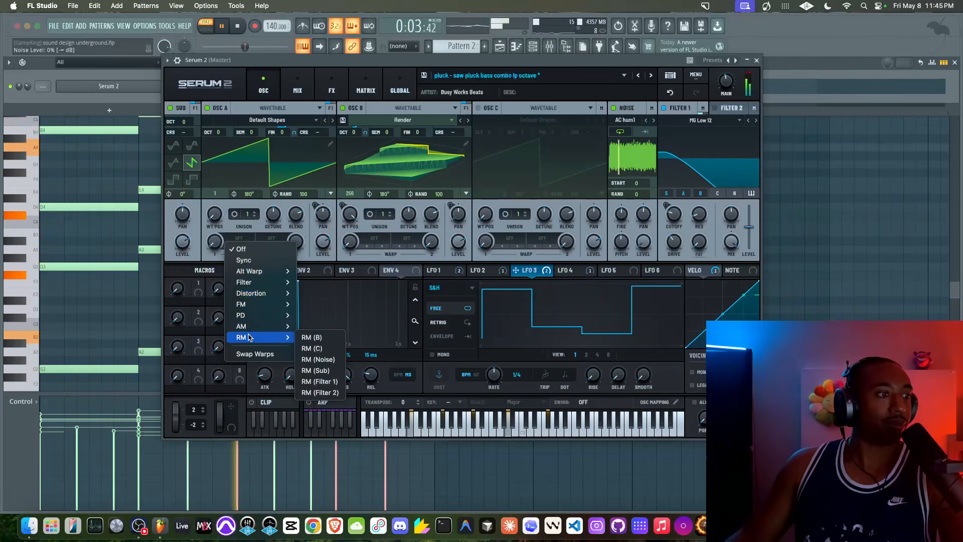
mouse_move(251, 305)
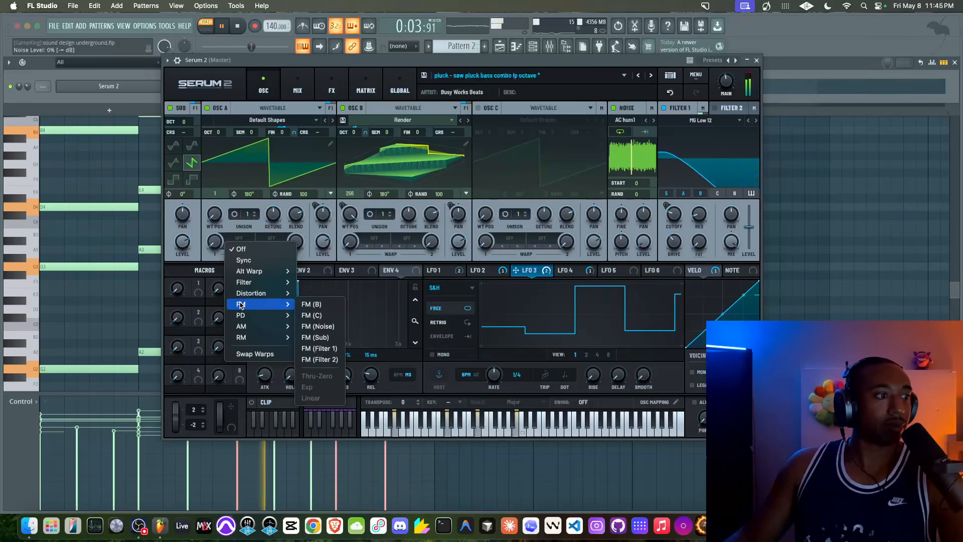
click(324, 326)
Set the noise pitch to 15% and oscillator A's FM (Noise) warp amount to 16.
drag(215, 242, 215, 198)
drag(214, 242, 229, 209)
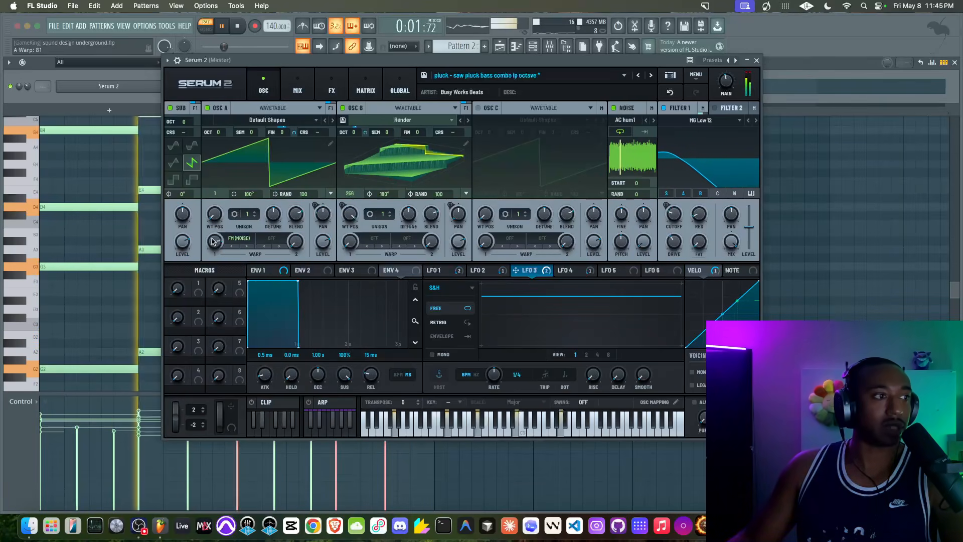
drag(622, 248, 601, 262)
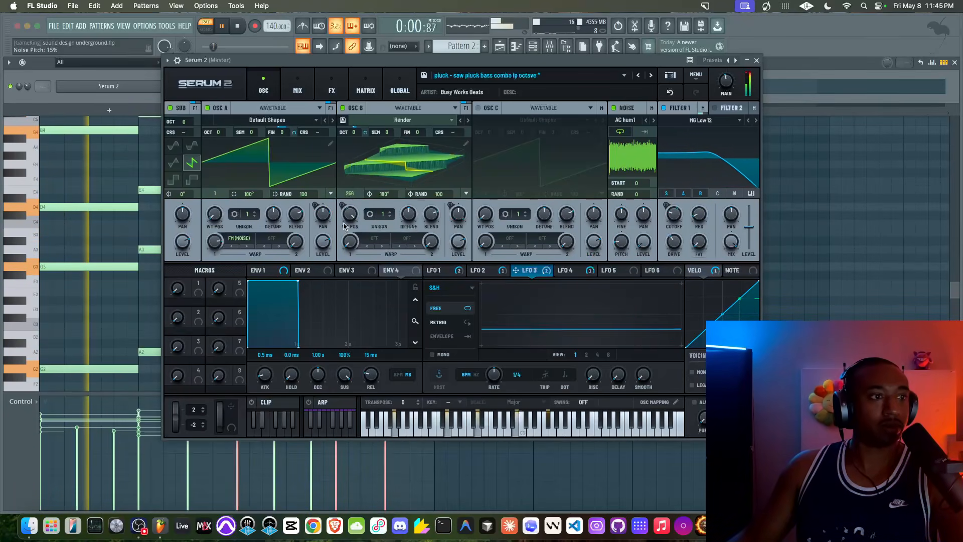
drag(218, 240, 186, 277)
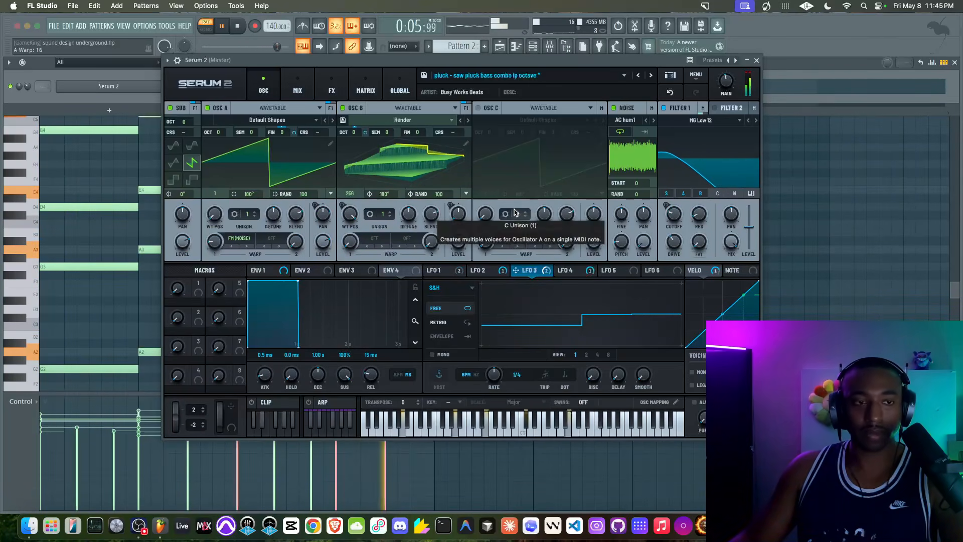
Try Filter 1 as Dist.Comb 1 LP with 47% resonance, and as Dist.Comb 2 BP.
click(732, 121)
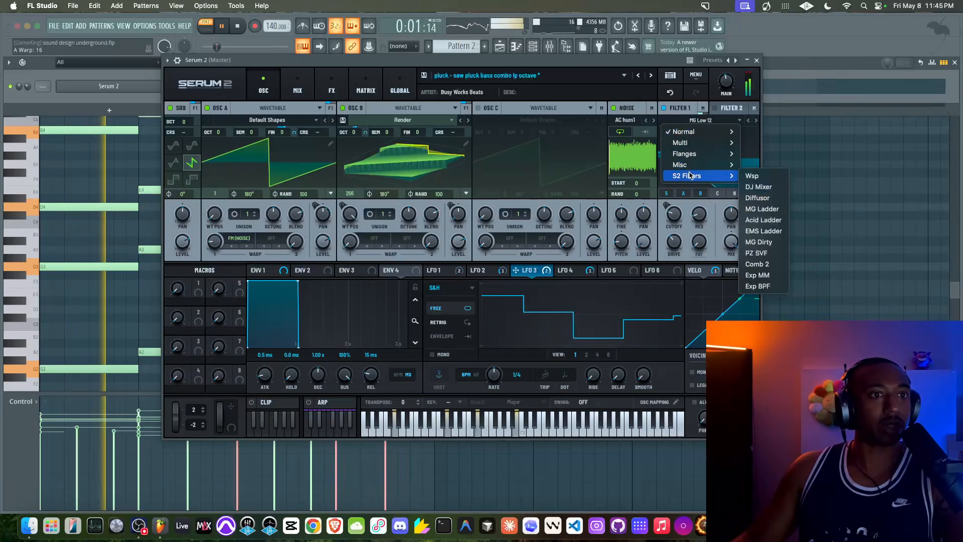
mouse_move(692, 168)
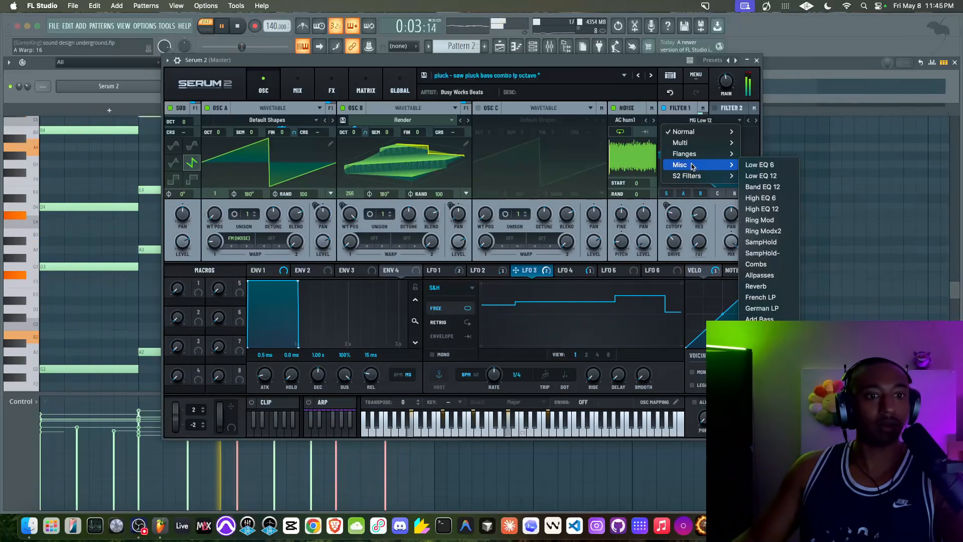
click(764, 374)
drag(674, 216, 704, 174)
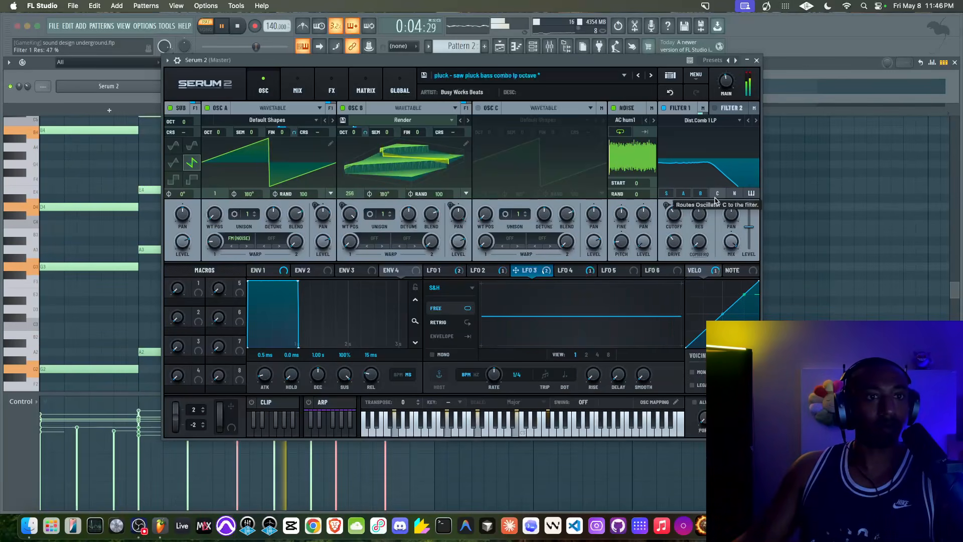
click(756, 121)
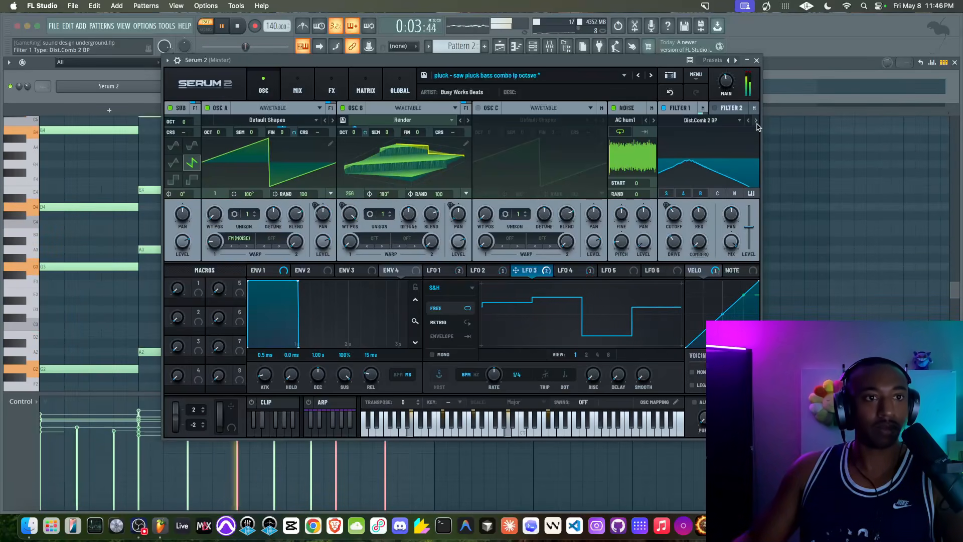
Switch Filter 1 to Scream LP and set its scream amount to 94%, resonance to 81% and drive to 41%, adjusting the cutoff.
click(739, 121)
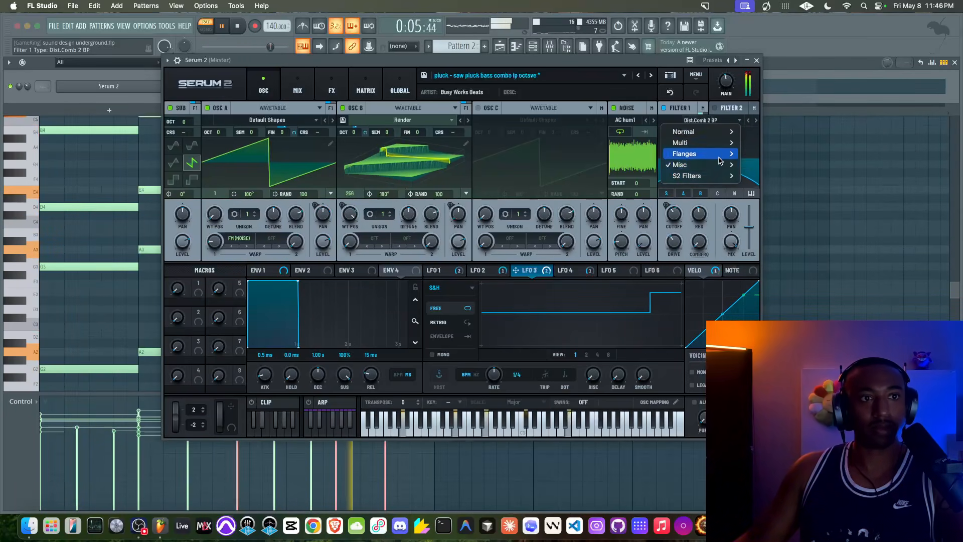
mouse_move(723, 175)
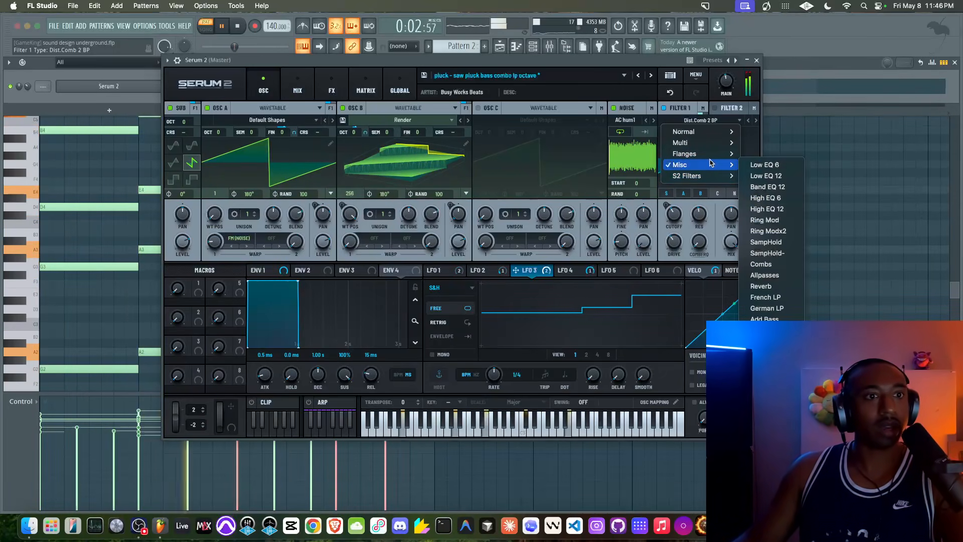
click(763, 419)
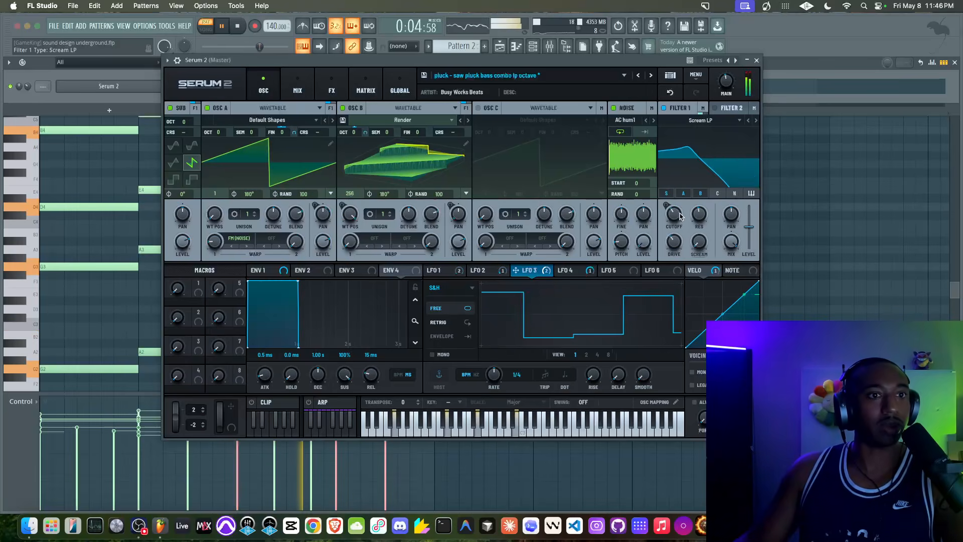
drag(699, 241, 709, 153)
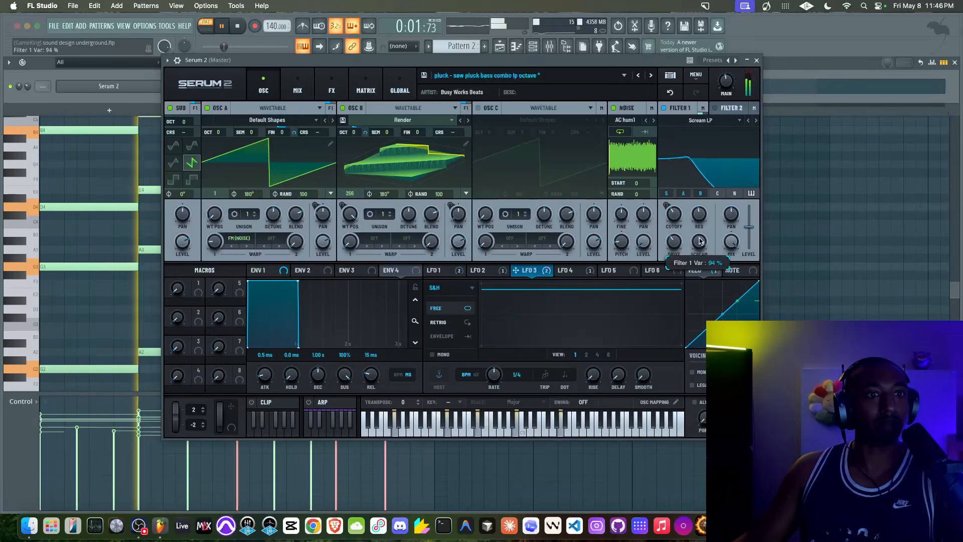
drag(674, 217, 707, 183)
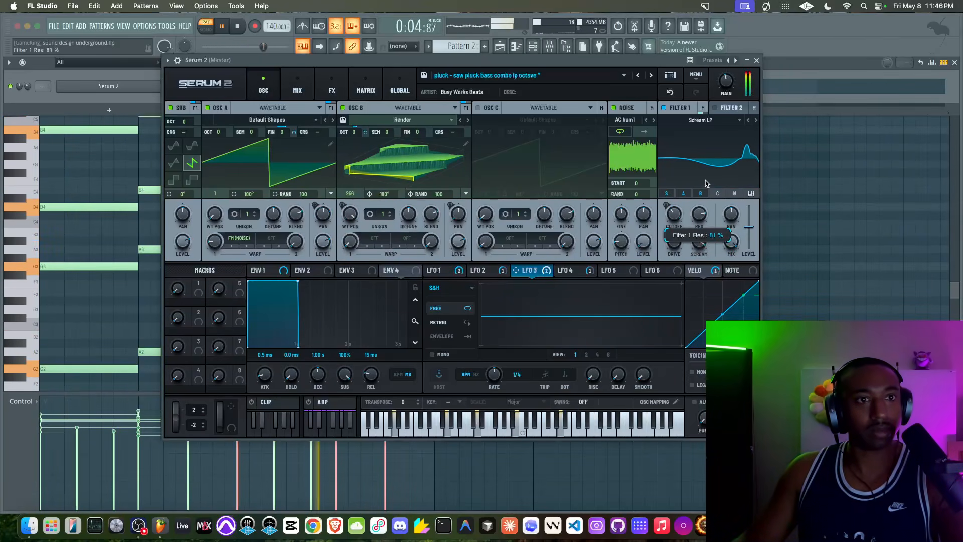
drag(673, 213, 673, 216)
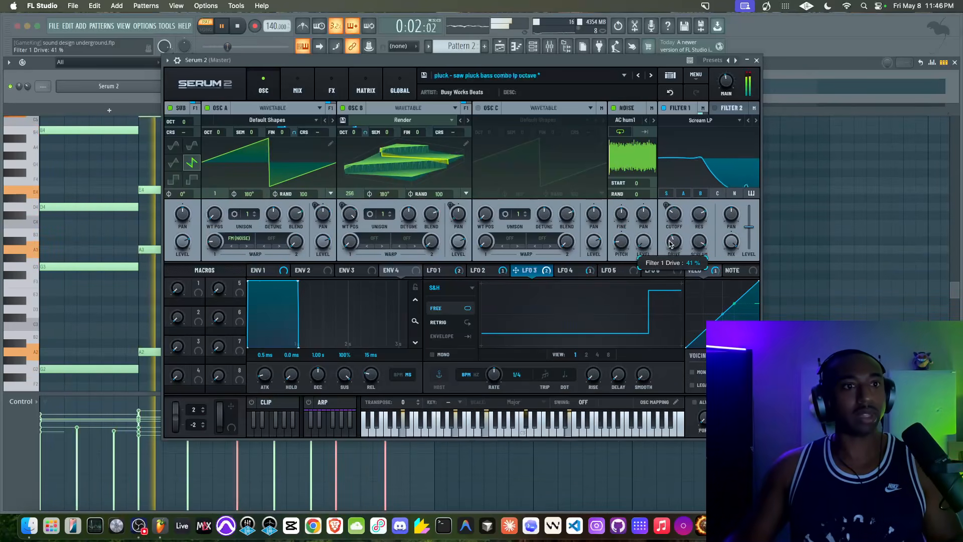
Stop playback, lower Filter 1's scream amount and readjust its cutoff while auditioning single low notes.
key(space)
key(space)
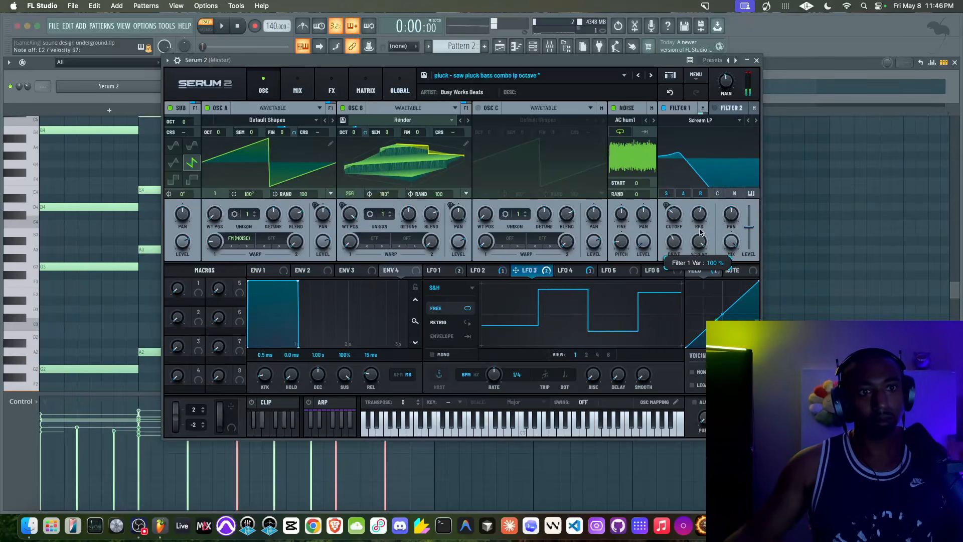
mouse_move(675, 219)
mouse_down()
mouse_move(682, 189)
mouse_move(675, 210)
mouse_up()
drag(698, 243, 679, 282)
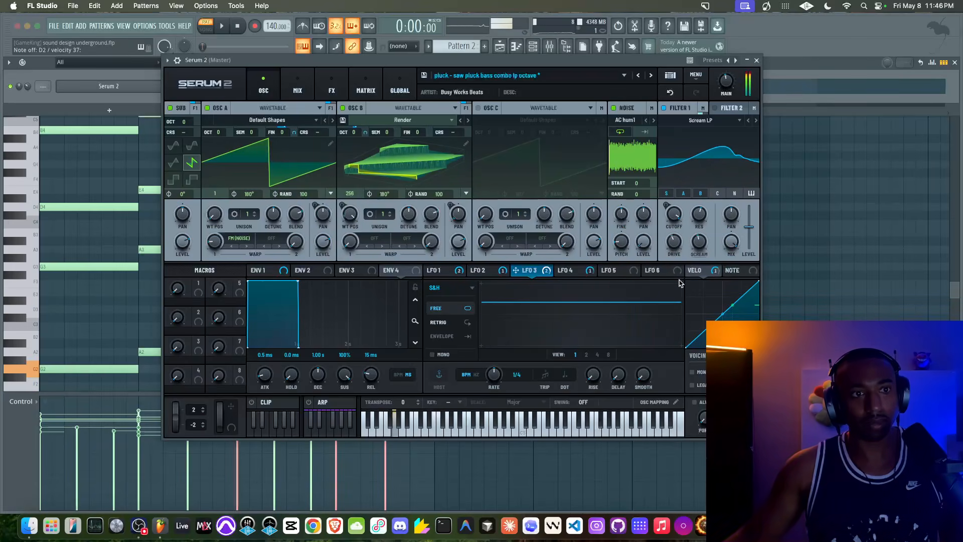
mouse_move(678, 215)
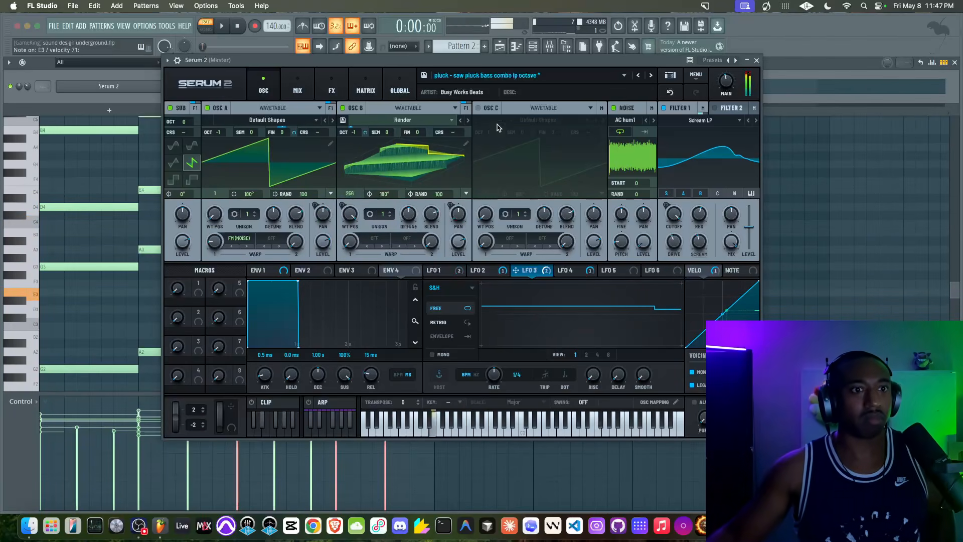
drag(676, 215, 667, 248)
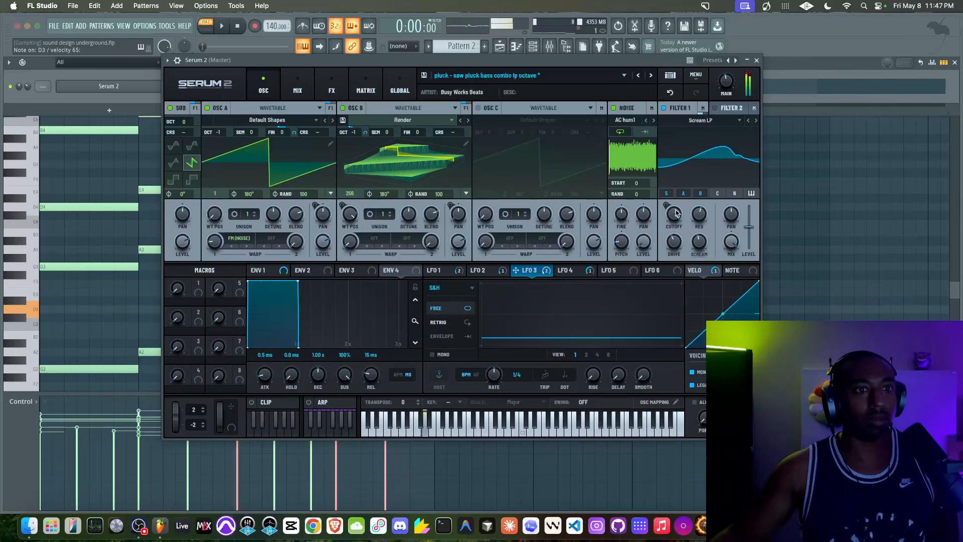
Adjust Filter 1's drive and assign note velocity as its modulation source.
drag(675, 244, 668, 249)
right_click(673, 239)
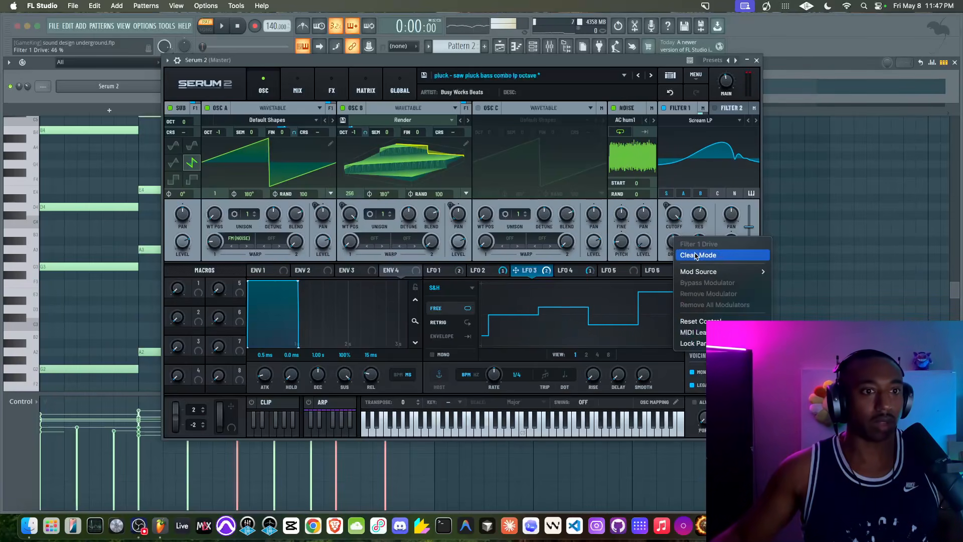
mouse_move(717, 271)
mouse_move(803, 294)
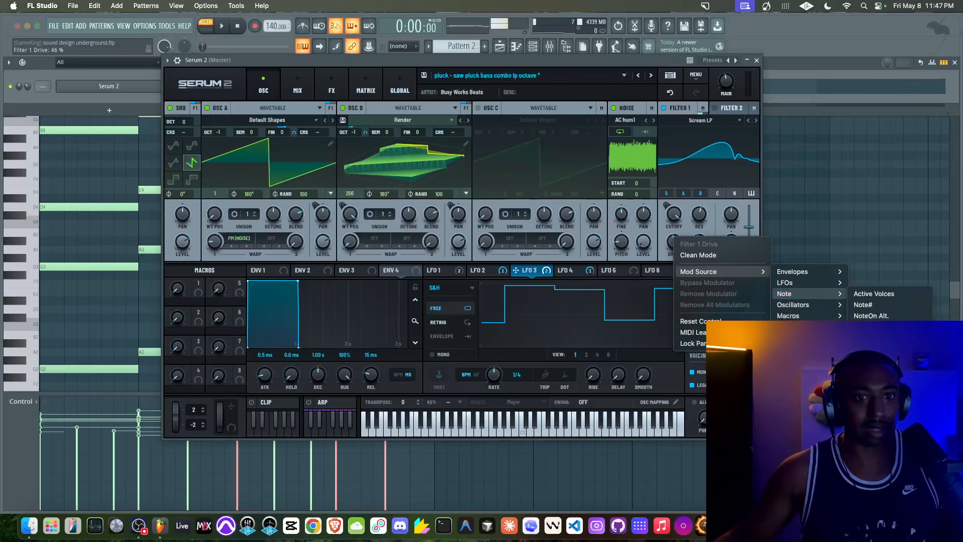
click(710, 232)
Set the Velo to Filter 1 Drive modulation amount to about 58%, with the filter's base drive lowered to 0.
click(365, 83)
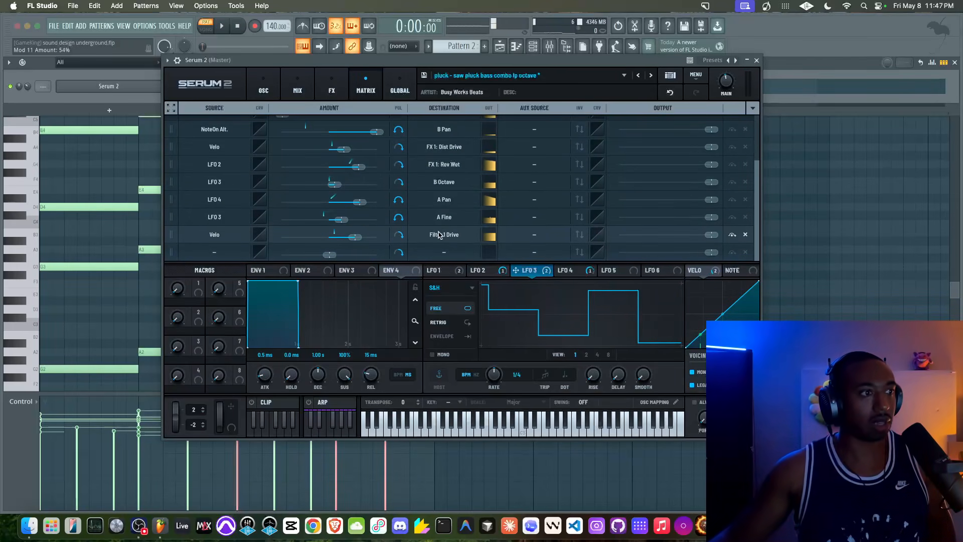
drag(355, 236, 353, 240)
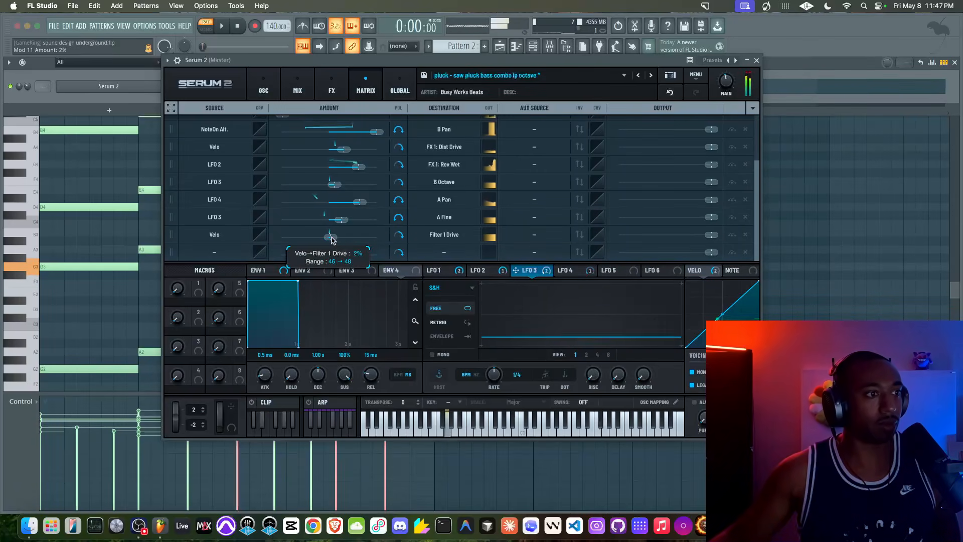
drag(331, 240, 342, 241)
click(263, 84)
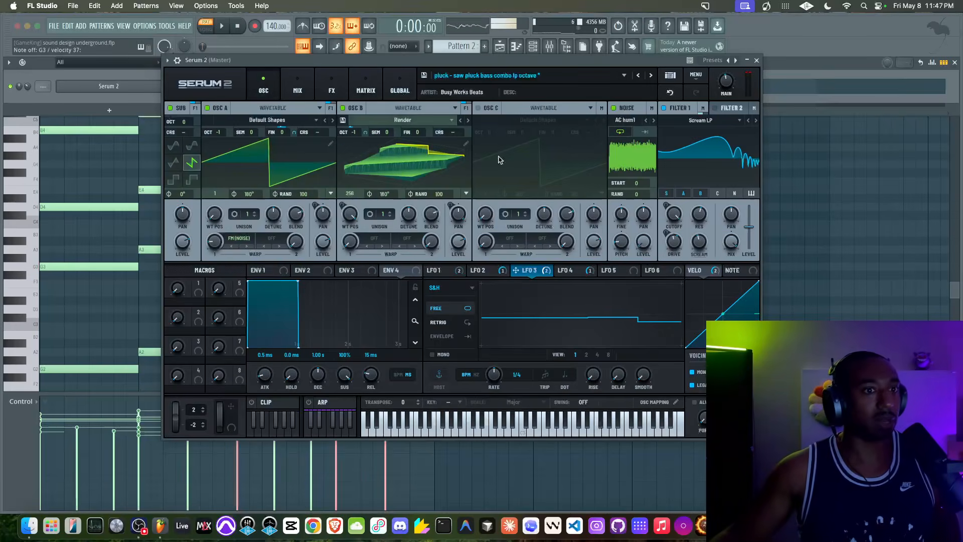
click(366, 84)
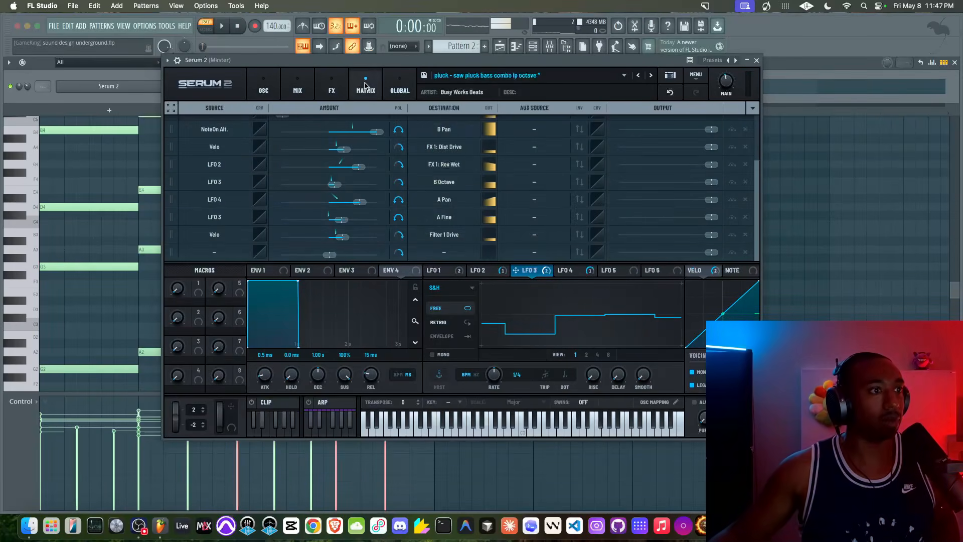
drag(344, 239, 348, 239)
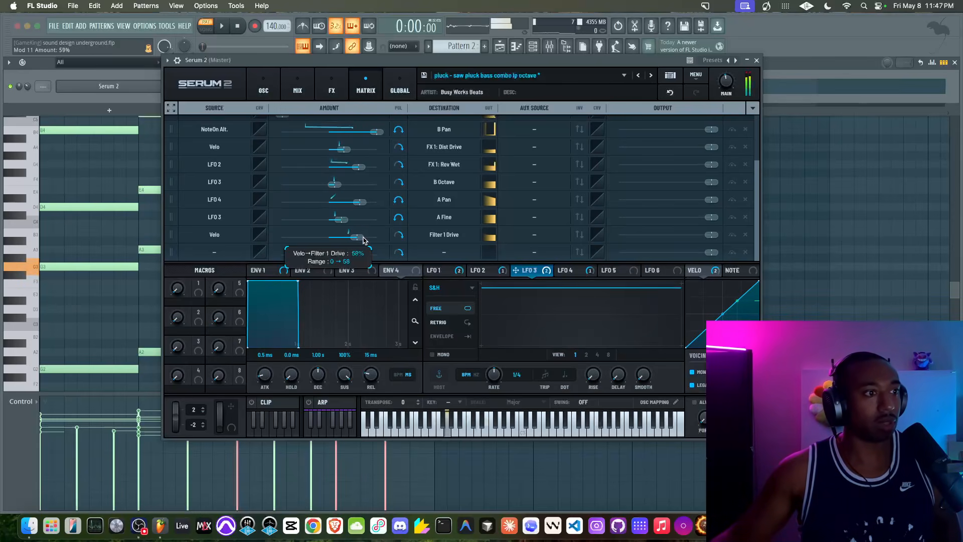
drag(363, 240, 365, 241)
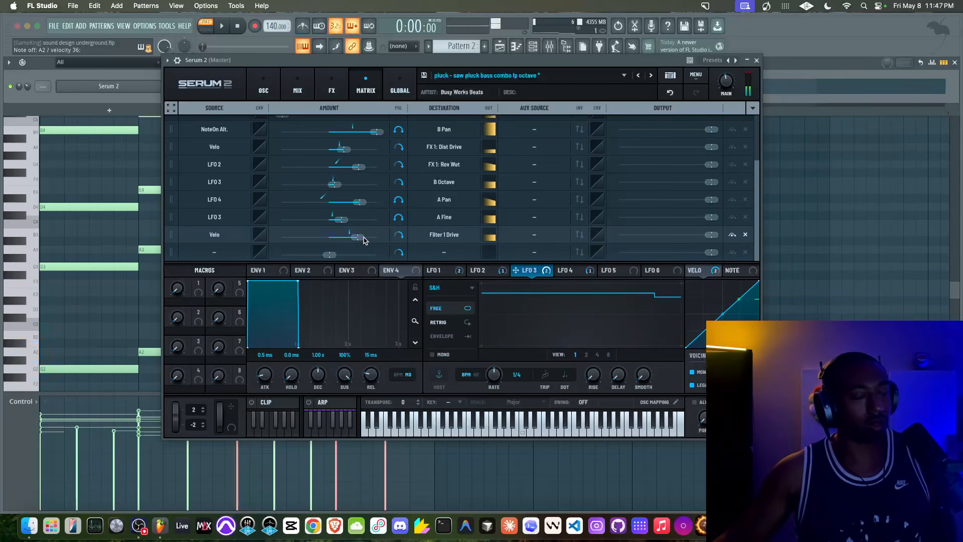
Bend the source curve of the Velo to Filter 1 Drive modulation upward into a steep early rise and return to the oscillator view.
drag(261, 235, 260, 234)
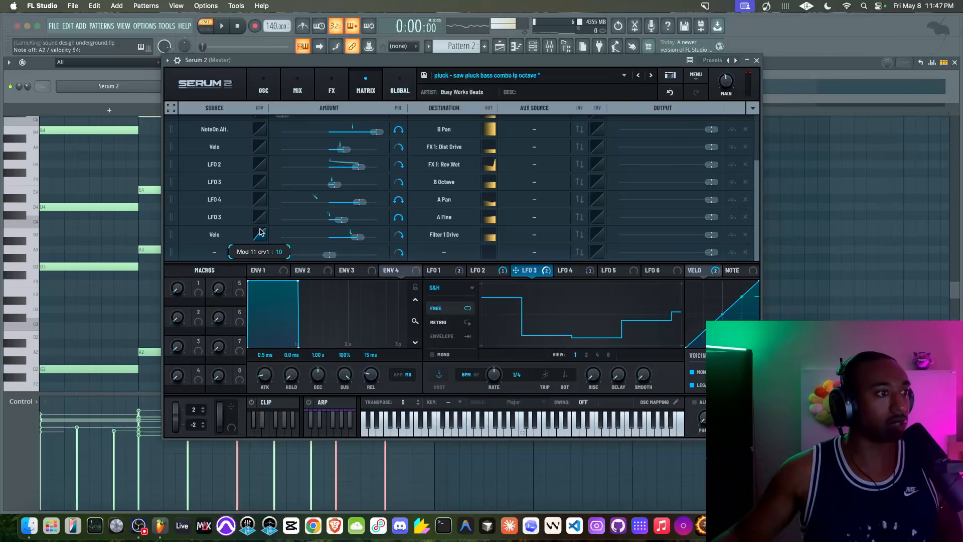
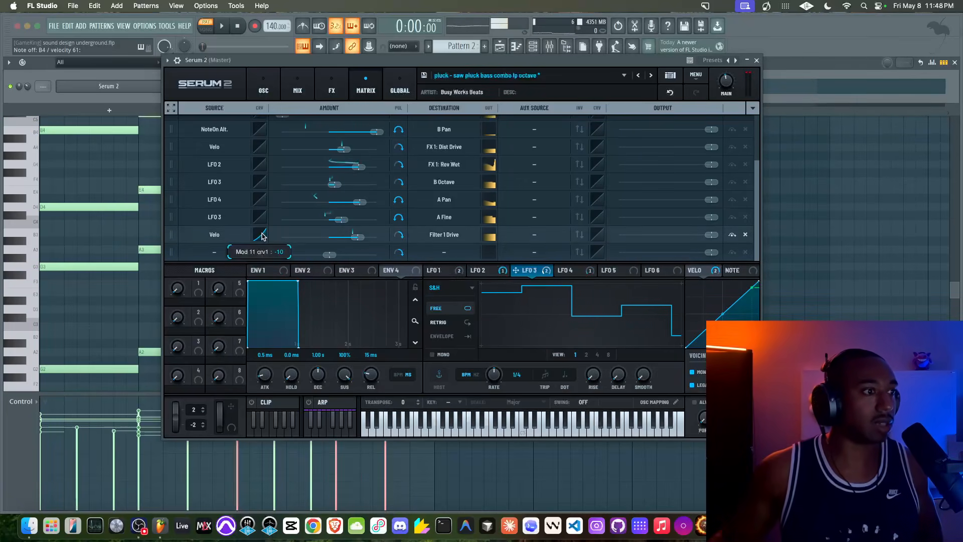
click(259, 234)
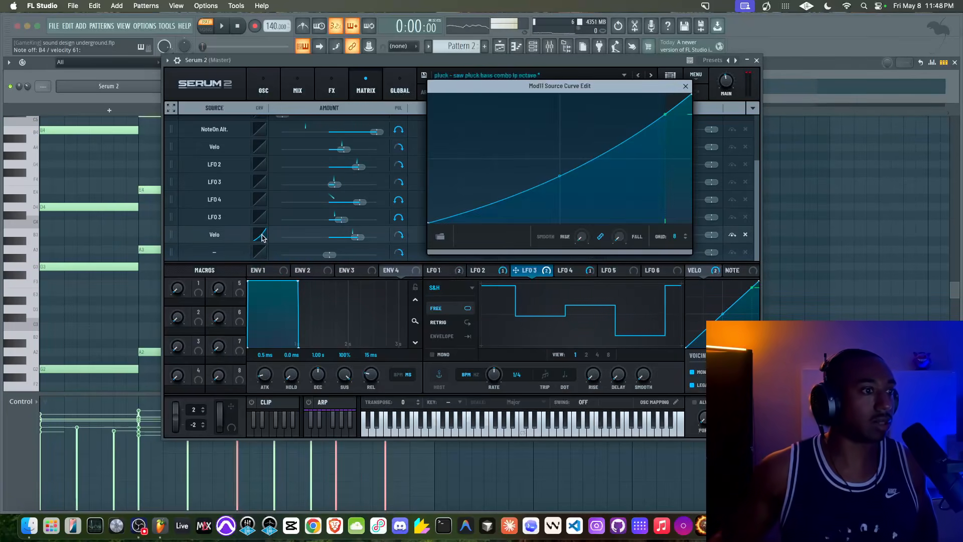
click(685, 87)
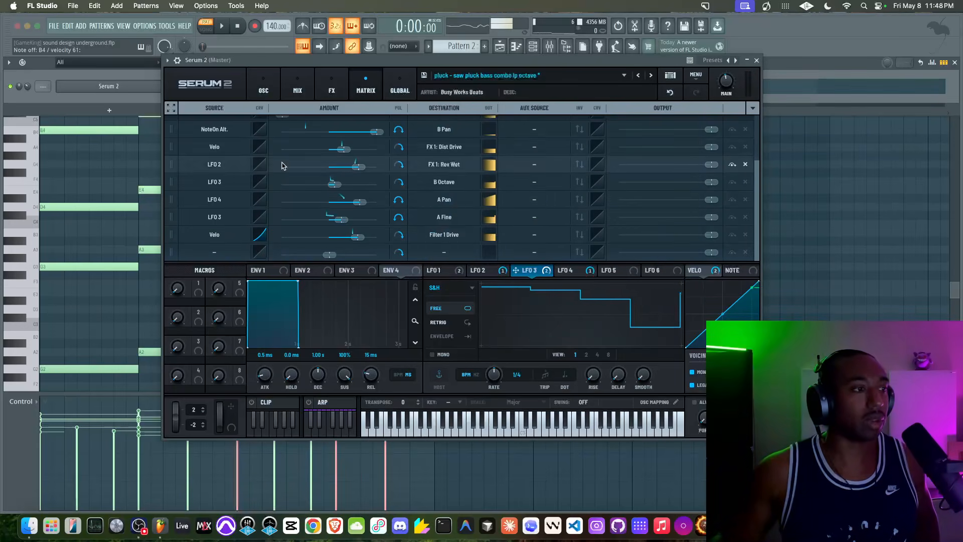
click(259, 235)
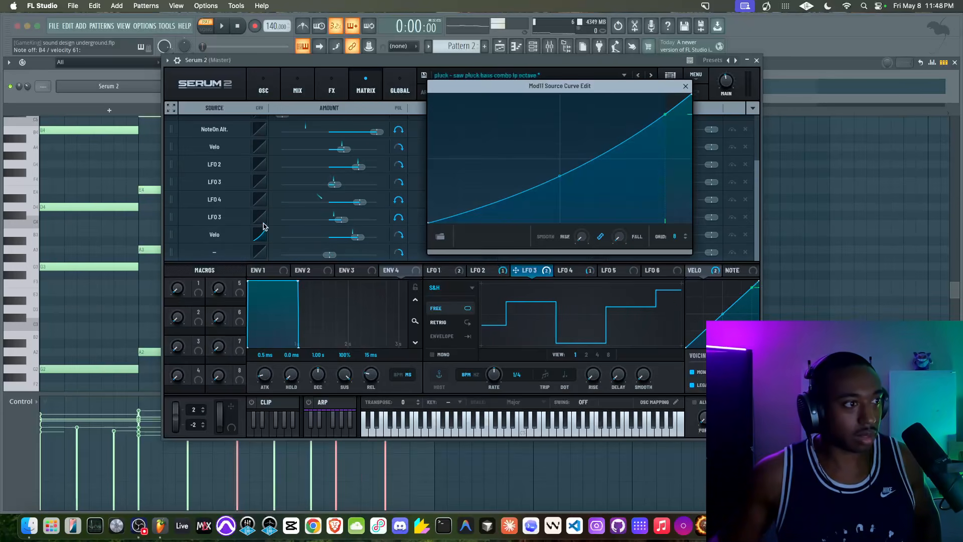
click(685, 86)
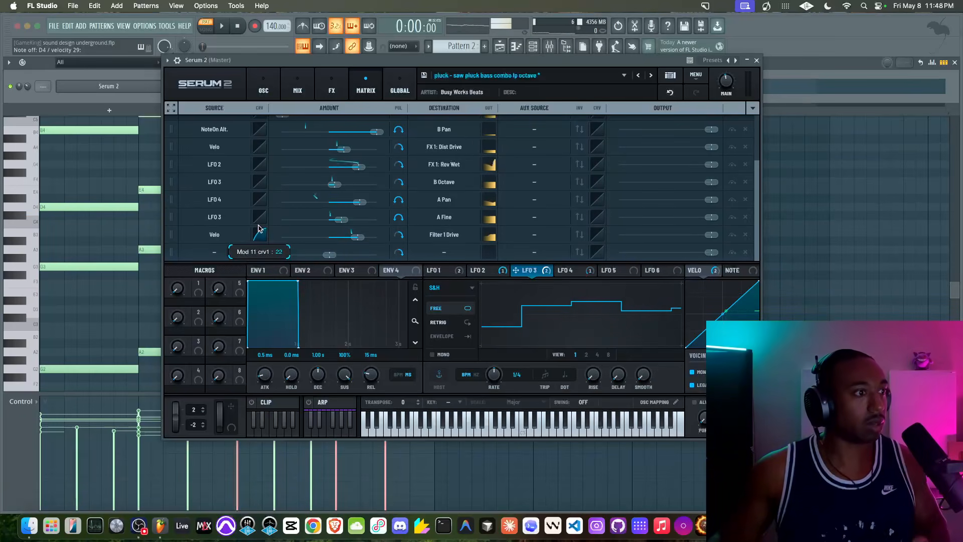
drag(260, 230, 265, 225)
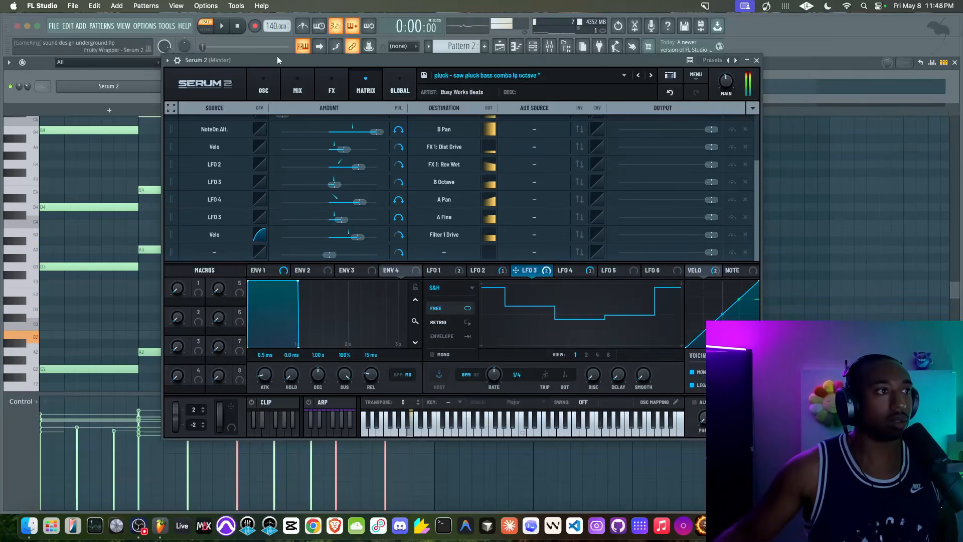
click(264, 88)
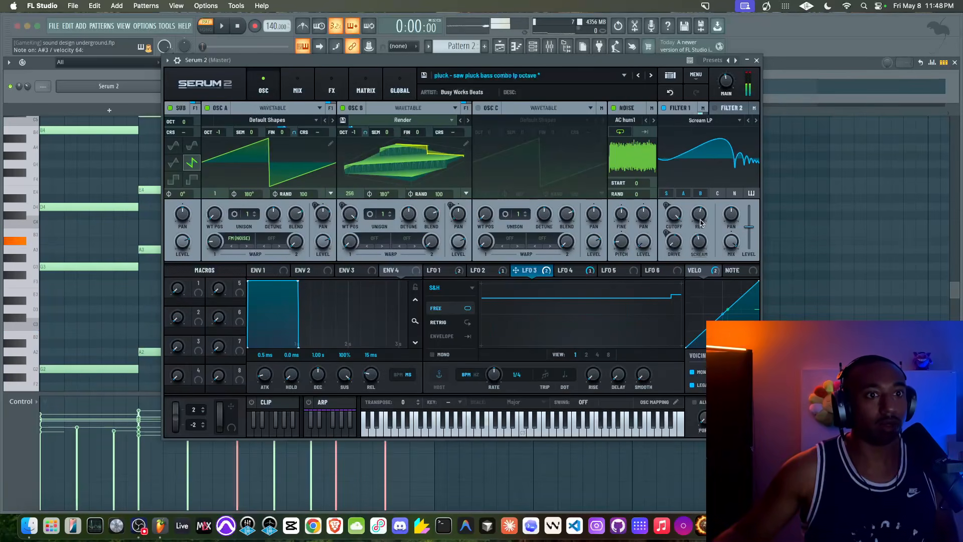
Try the patch polyphonically by switching off Mono and Legato, and restore both options.
mouse_move(726, 90)
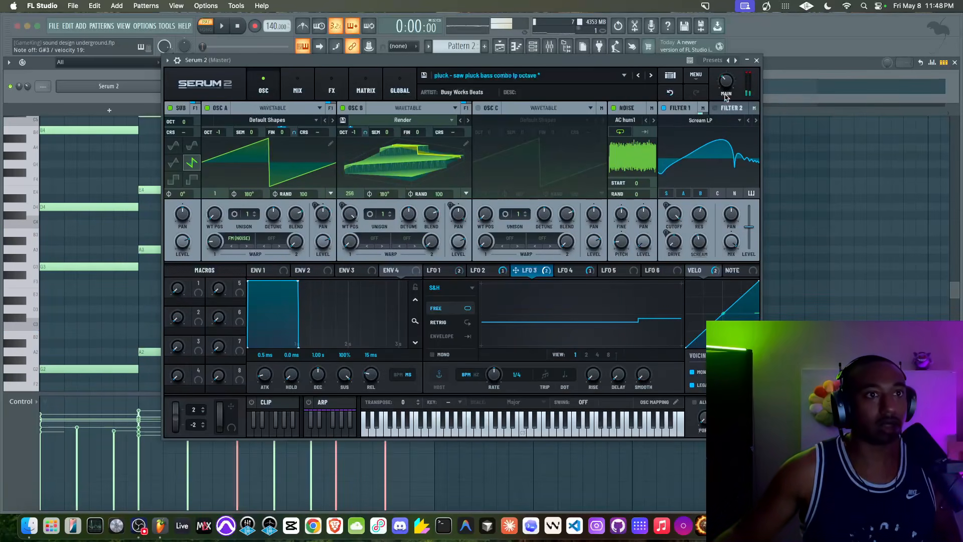
click(235, 59)
key(space)
key(space)
click(692, 385)
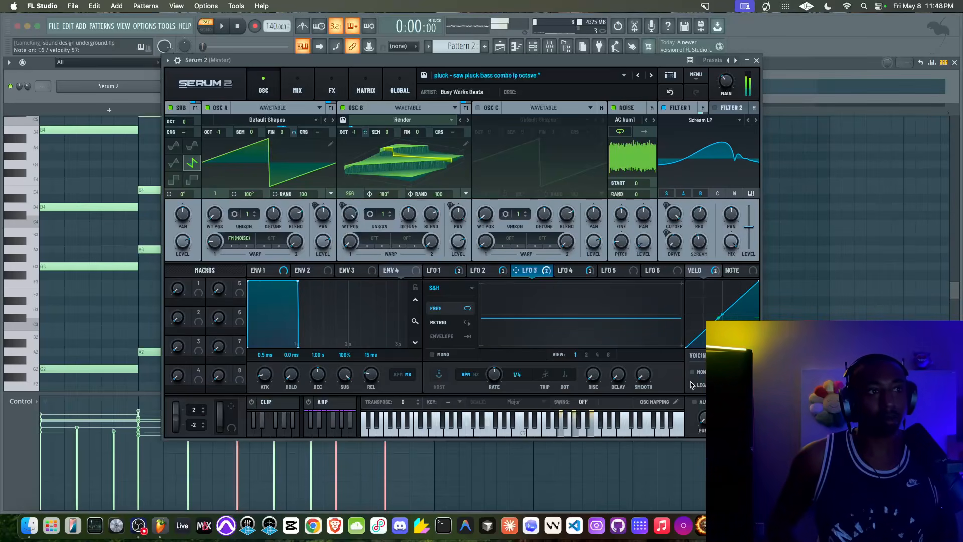
click(693, 385)
click(693, 372)
Close the synth window and cut the low G2, A2 and B2 bass notes from the Serum 2 channel's pattern.
click(756, 61)
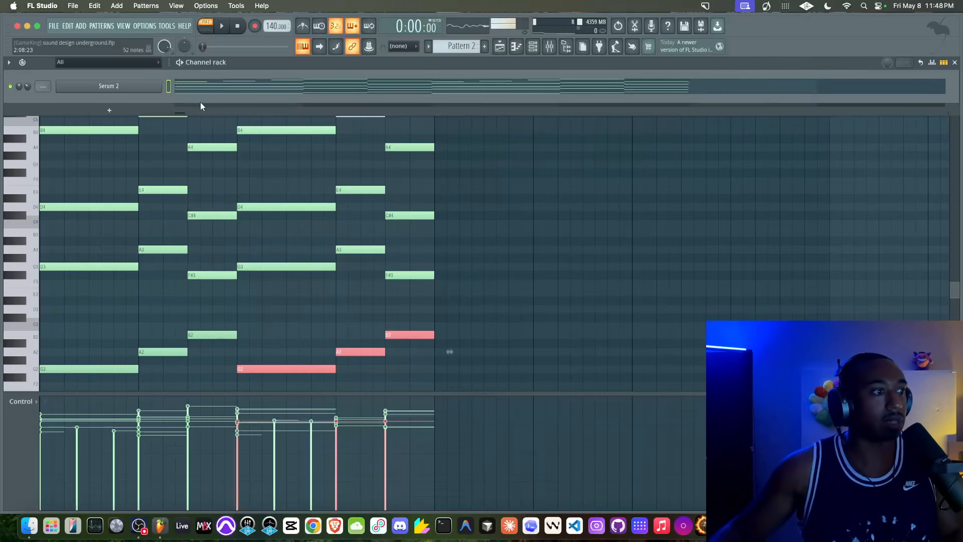
drag(451, 323, 80, 363)
key(Delete)
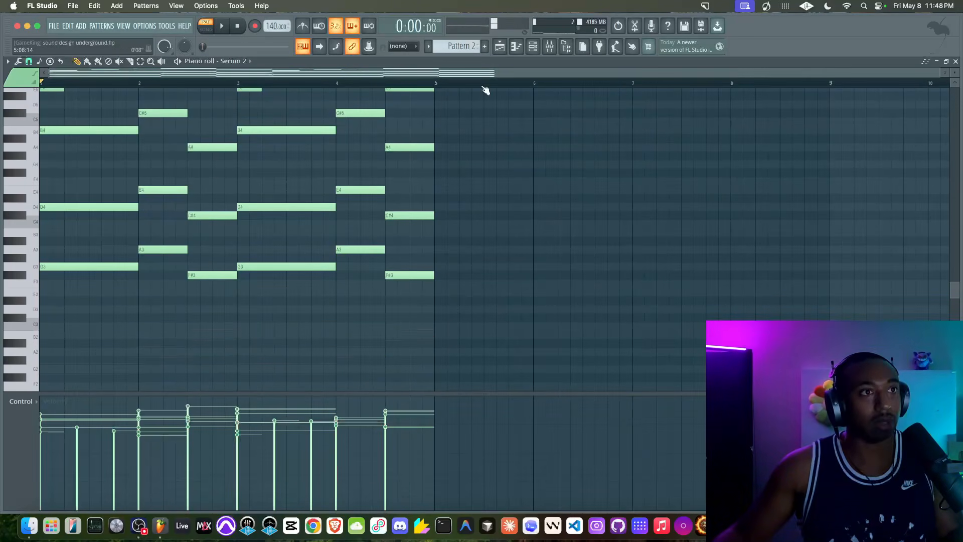
Clone the Serum 2 channel and paste the bass notes into the clone's piano roll.
click(535, 47)
right_click(141, 87)
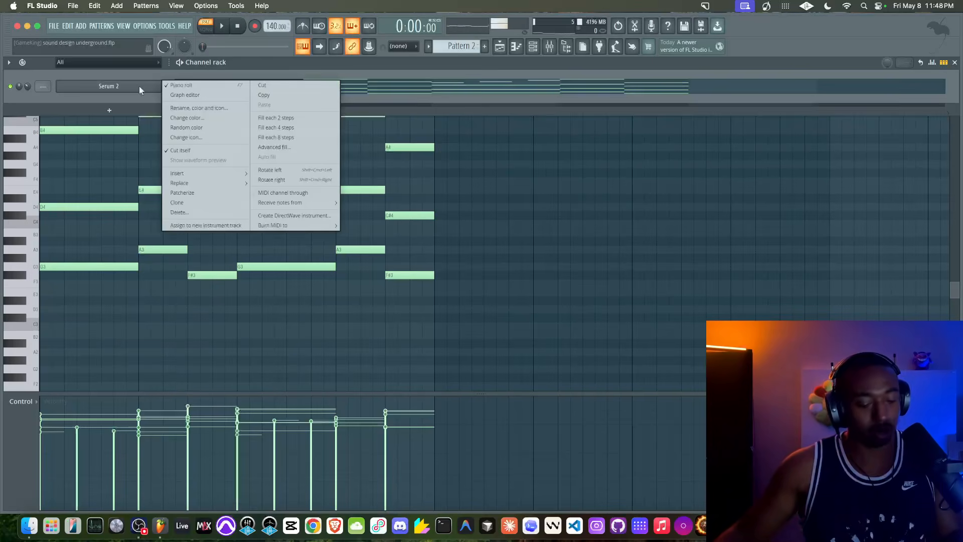
right_click(159, 102)
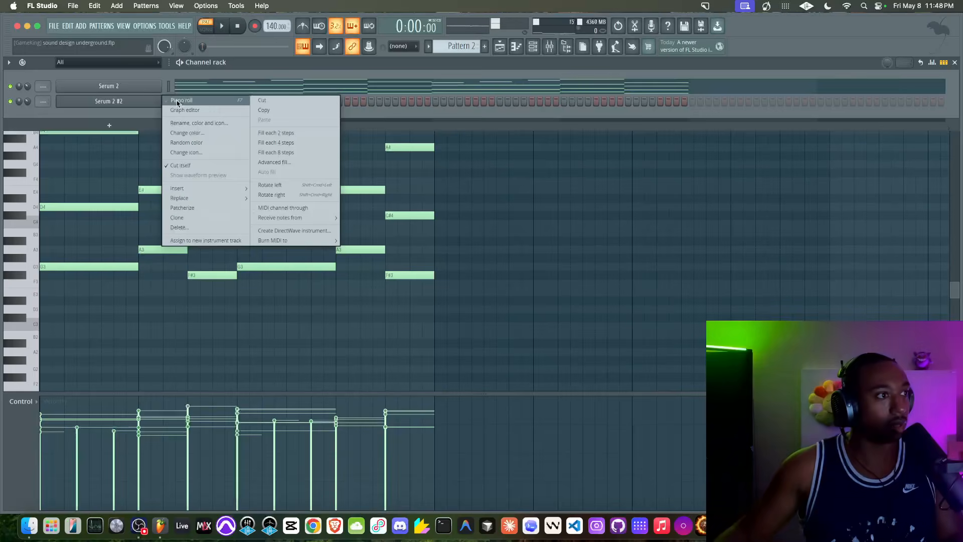
click(180, 99)
click(536, 46)
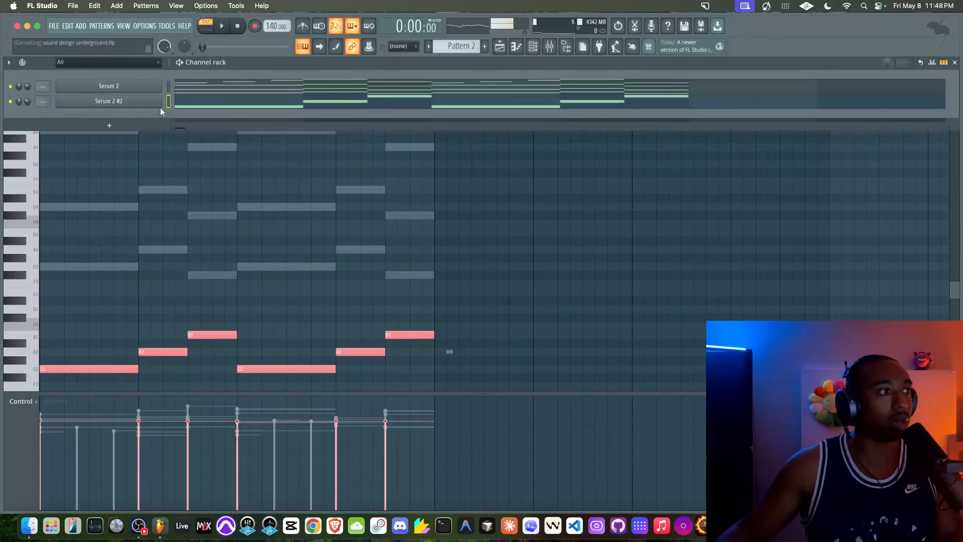
Load the user preset "Pluck - Sawish octave jump 430Hz" from Underground pt 3 on the original Serum 2 channel and play the pattern.
click(140, 84)
click(451, 75)
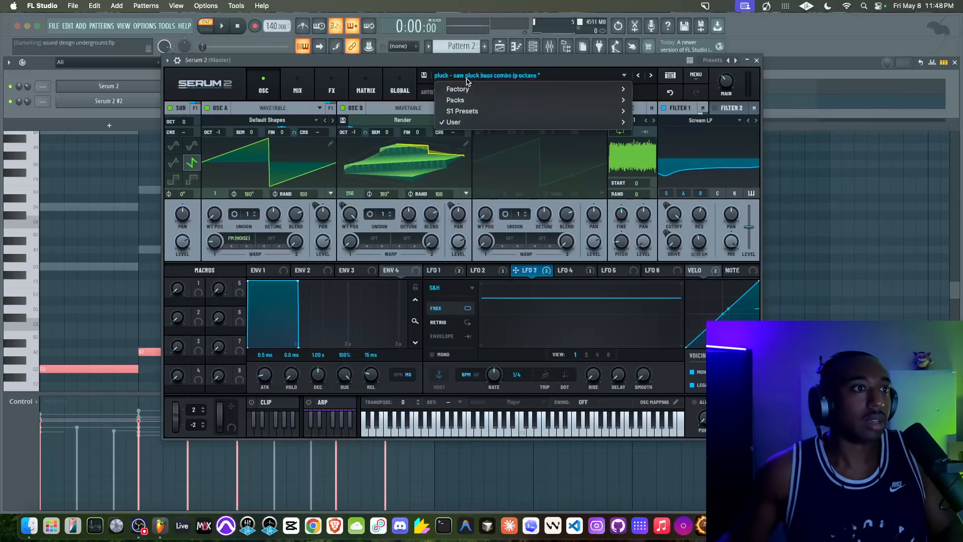
mouse_move(475, 126)
mouse_move(708, 176)
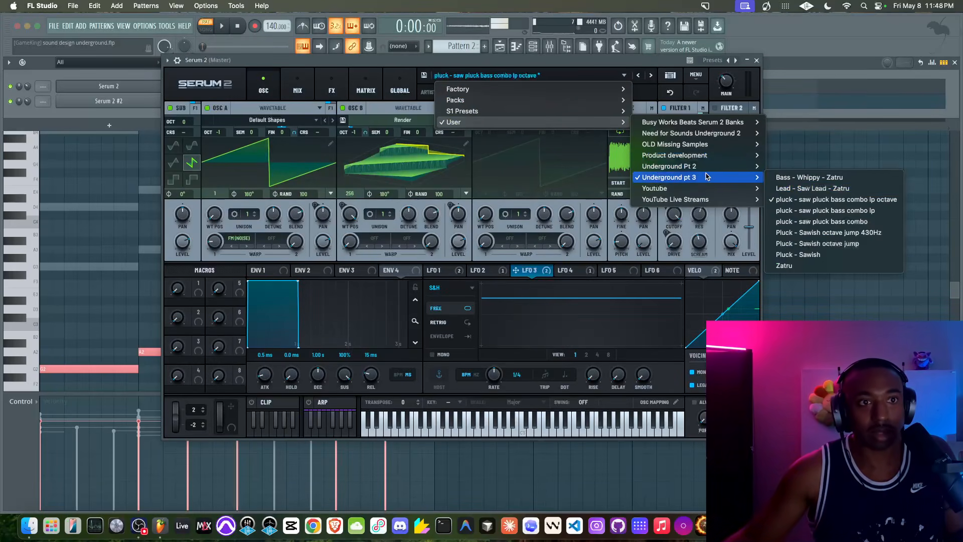
click(834, 233)
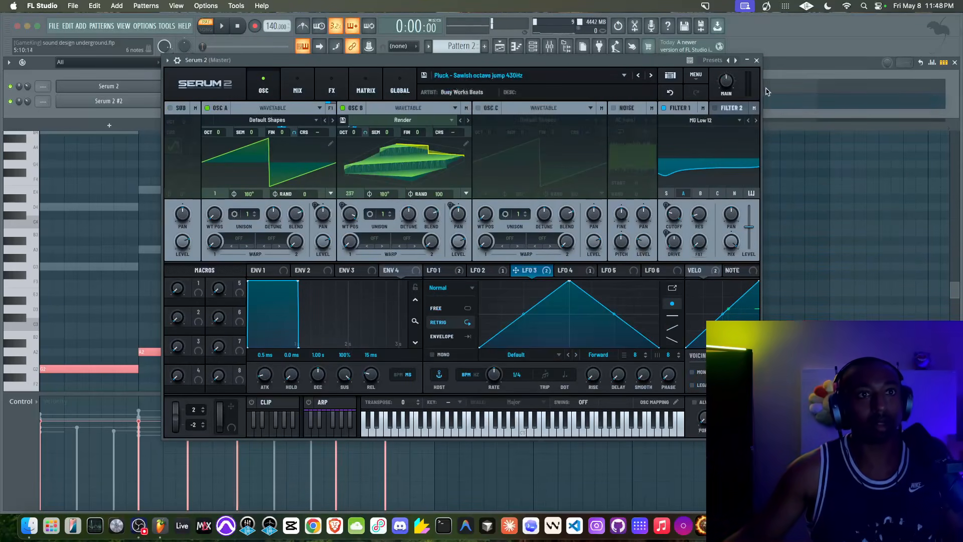
click(757, 60)
key(space)
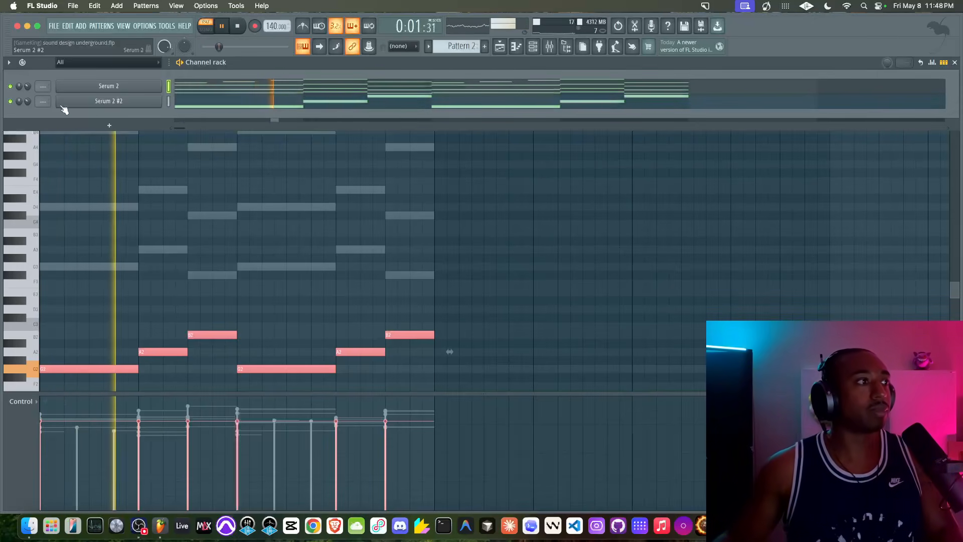
Open the Serum 2 #2 synth, mute the original Serum 2 channel and audition the bass line alone.
click(113, 103)
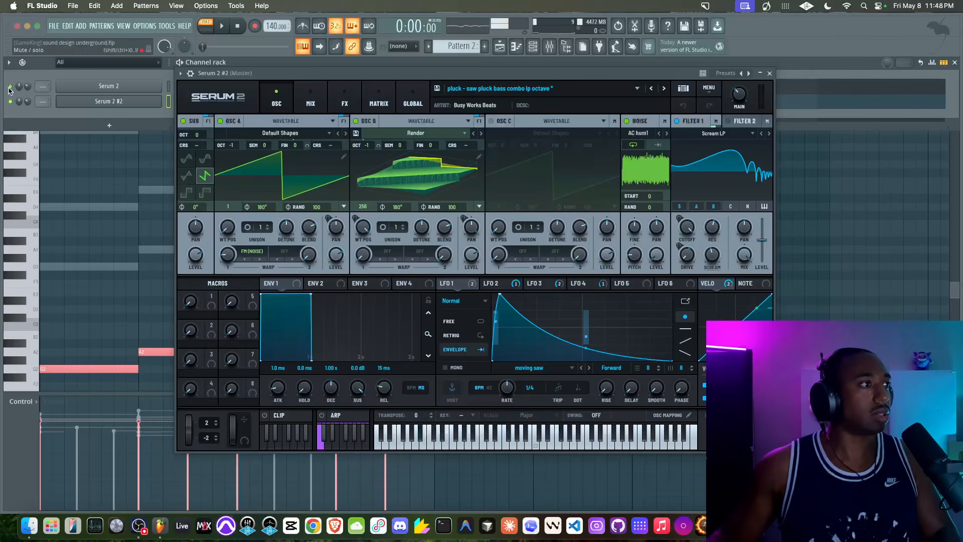
key(space)
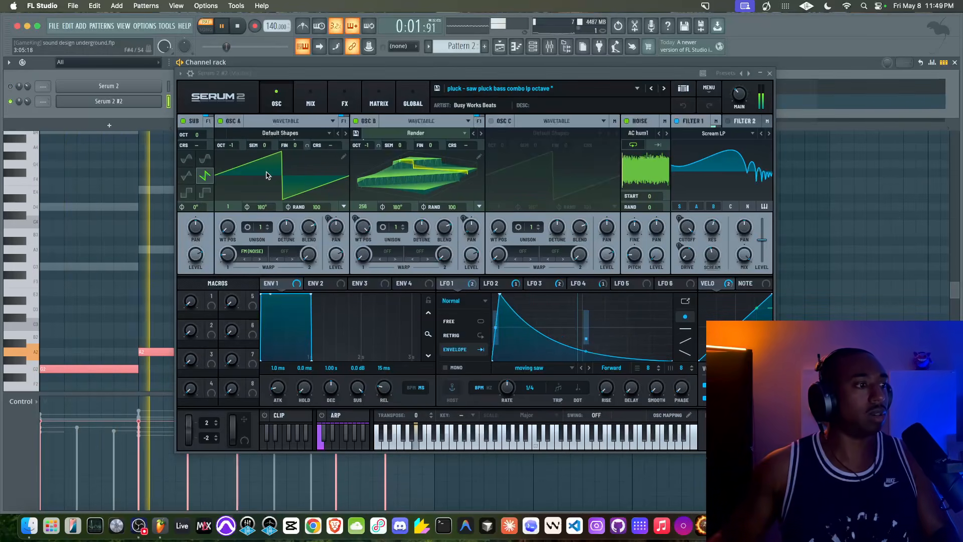
key(space)
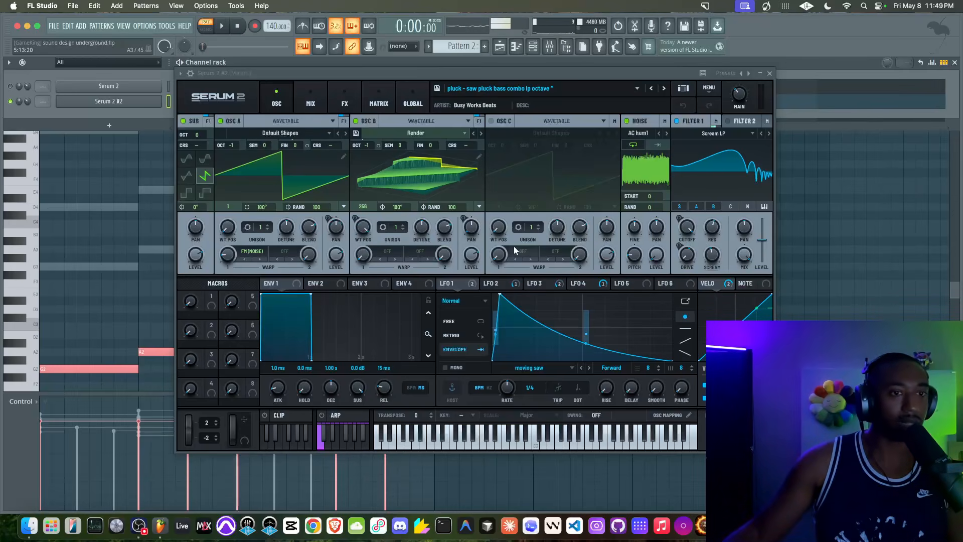
click(137, 304)
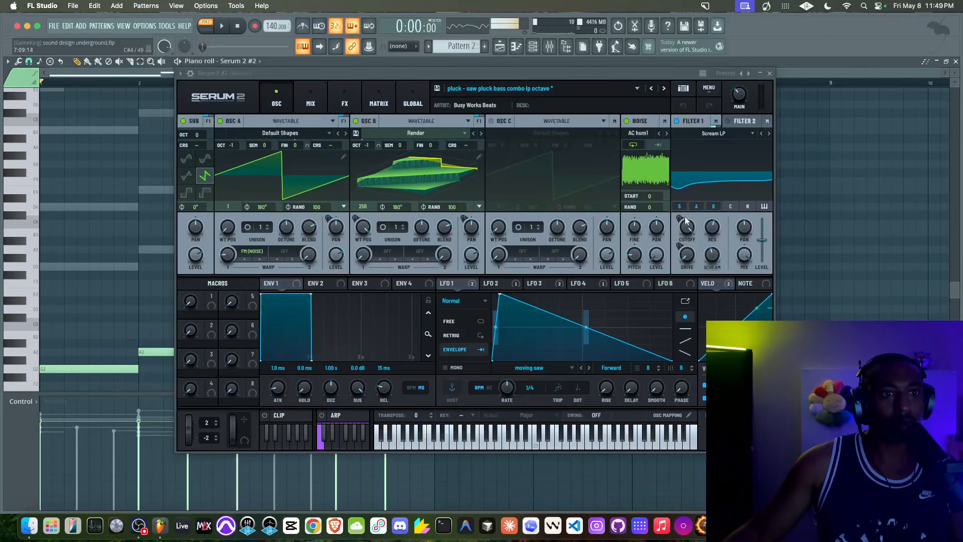
Adjust Serum 2 #2's Filter 1 cutoff to 64 Hz while replaying the bass line, and display LFO 2.
drag(691, 226, 681, 241)
key(space)
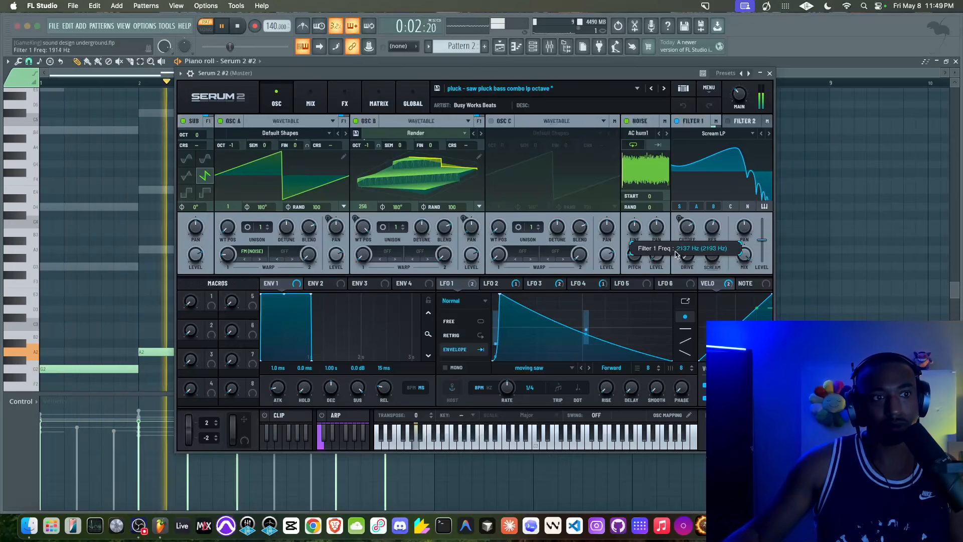
key(space)
drag(668, 243, 503, 284)
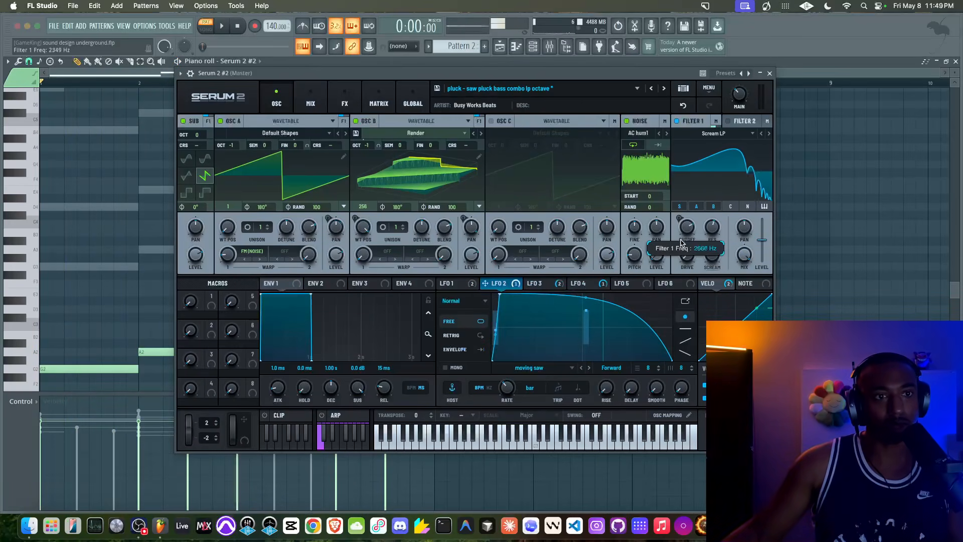
key(space)
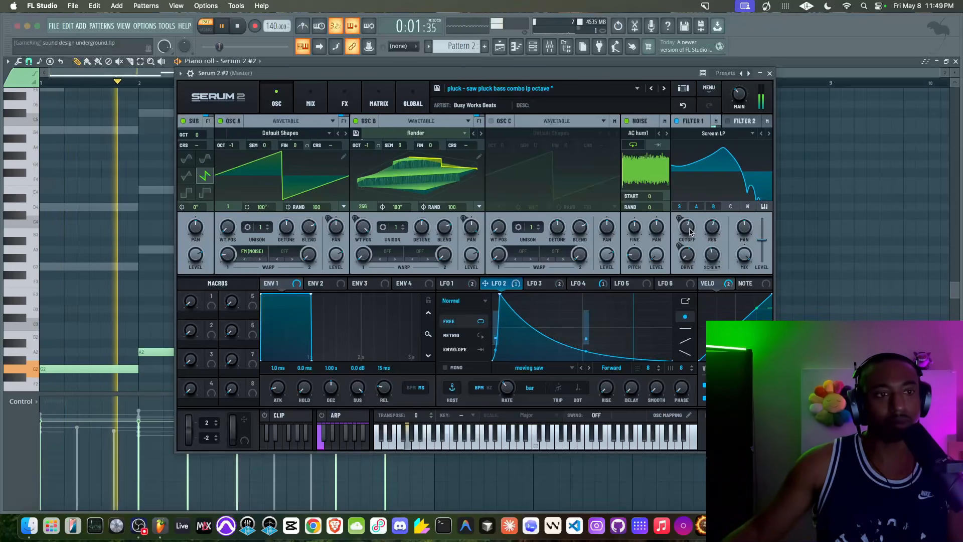
drag(688, 236, 678, 255)
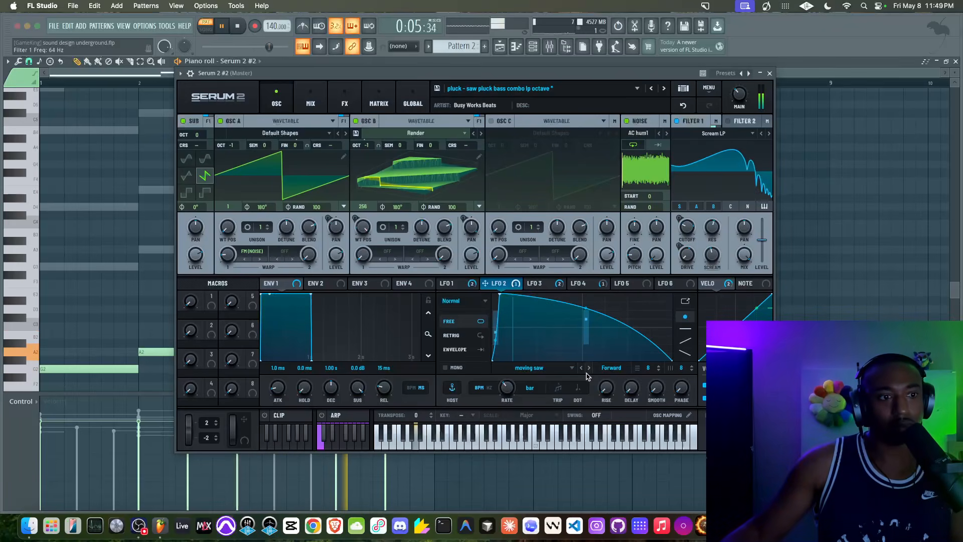
Set Serum 2 #2's LFO 1 rate to 2 bar and Filter 1 cutoff to 14 Hz, and review the modulation matrix.
mouse_move(503, 397)
mouse_down()
mouse_move(505, 386)
mouse_move(507, 401)
mouse_up()
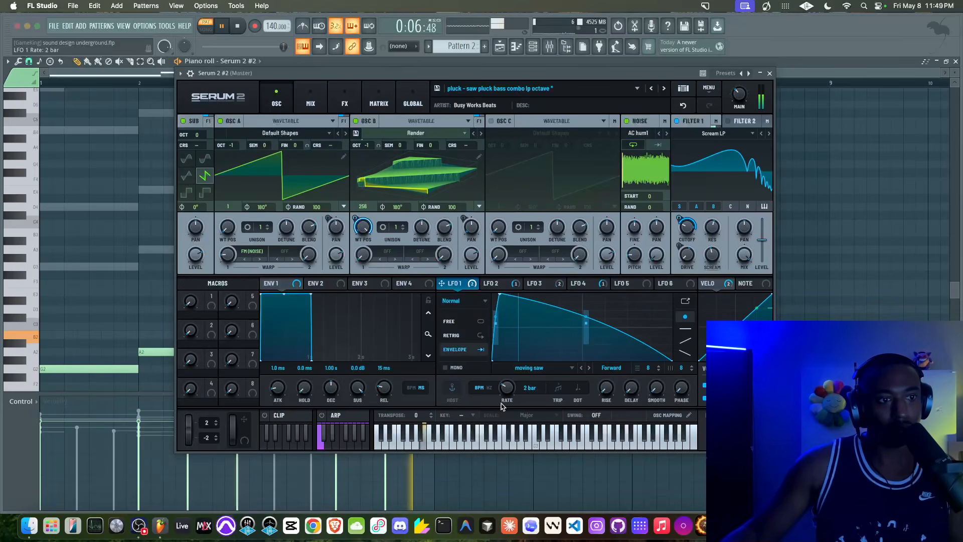
drag(684, 228, 681, 251)
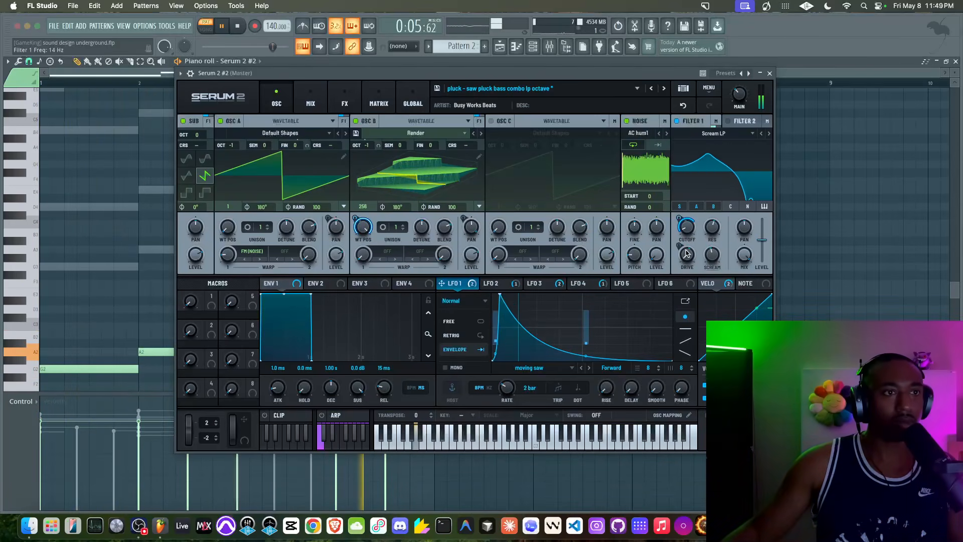
click(373, 89)
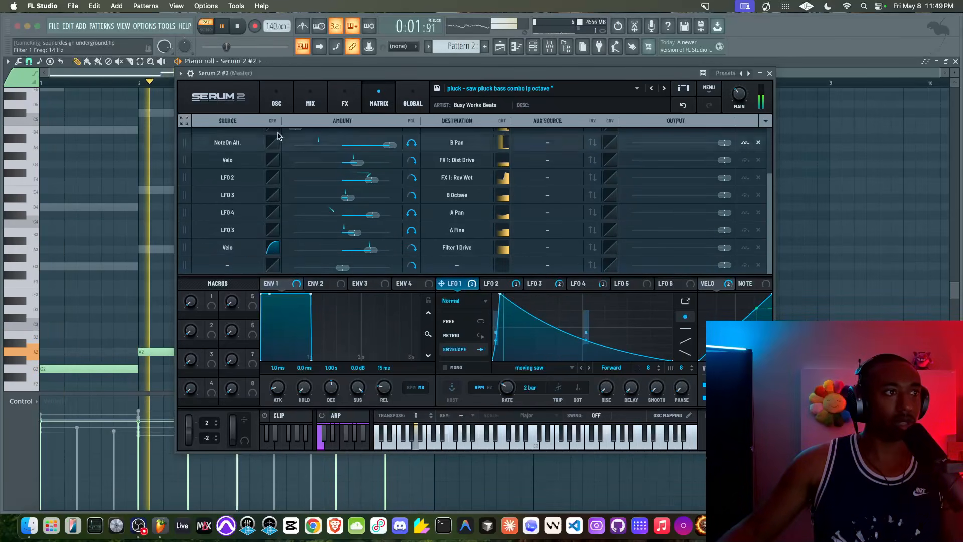
click(278, 94)
Set Filter 1's Scream to 18 %, adjust LFO 1's curve and set the cutoff modulation amount to 84%.
drag(715, 257, 712, 267)
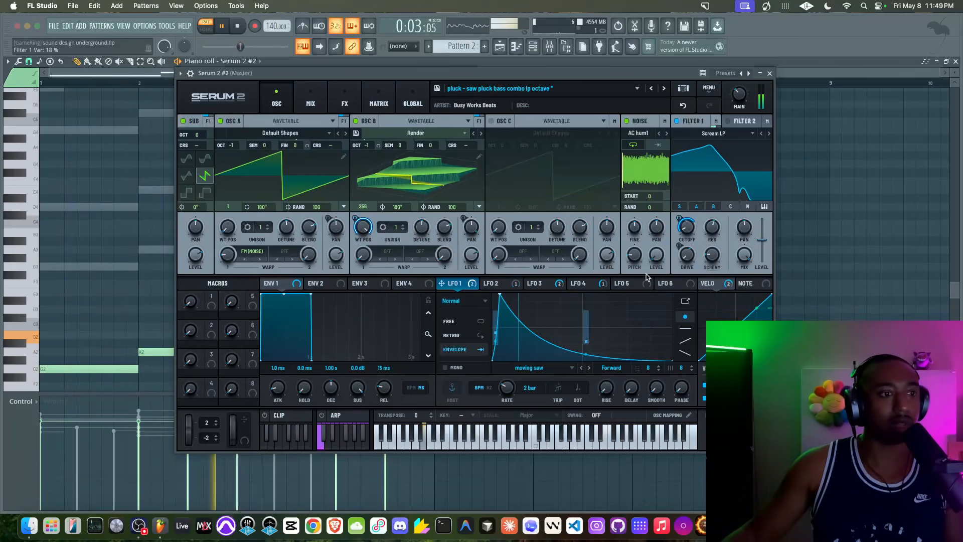
drag(586, 354, 582, 306)
drag(679, 218, 679, 203)
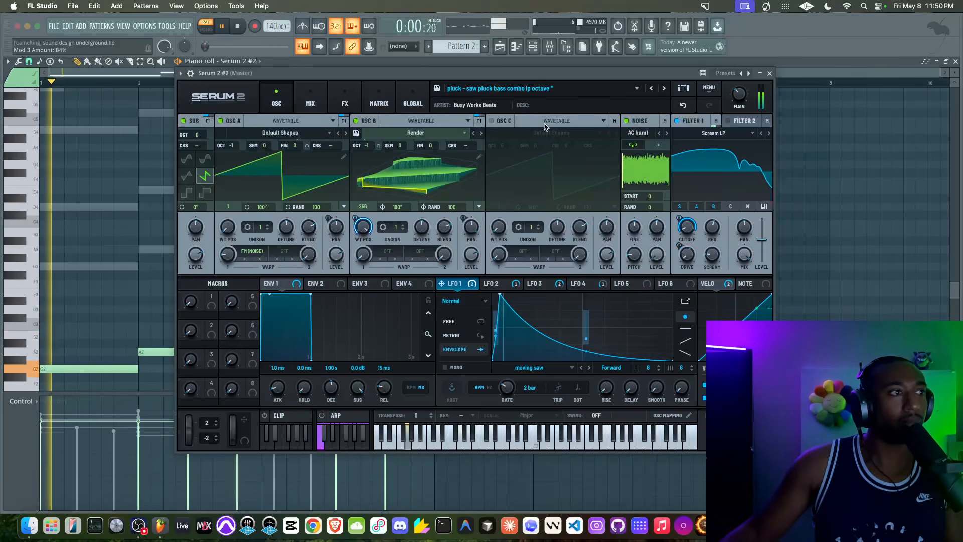
Unmute the original Serum 2 channel, play it with the bass and lower its channel volume.
click(770, 73)
click(532, 49)
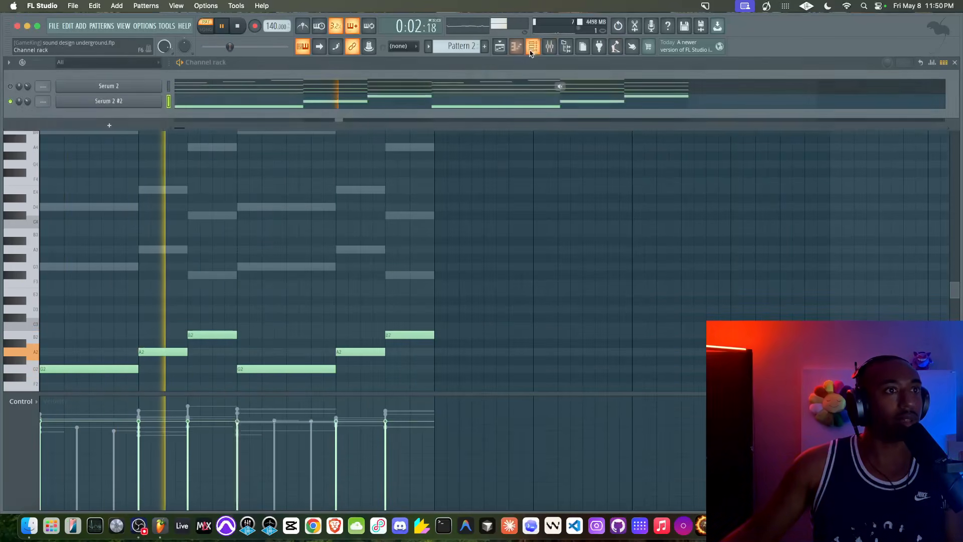
click(10, 86)
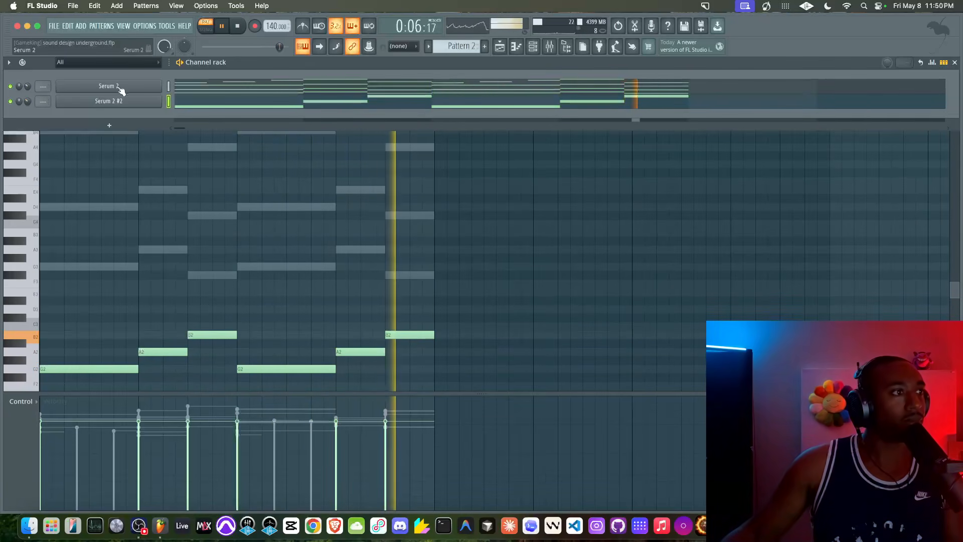
click(181, 88)
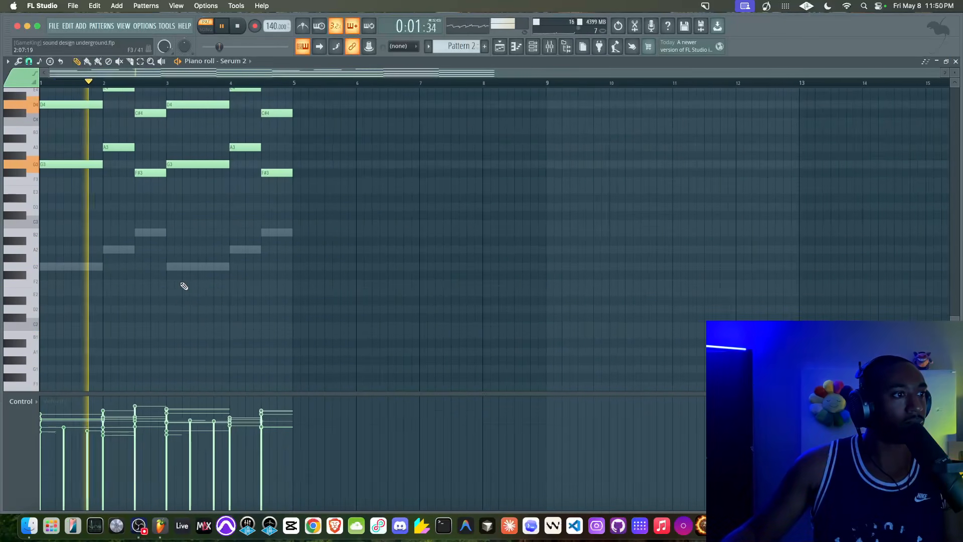
key(F6)
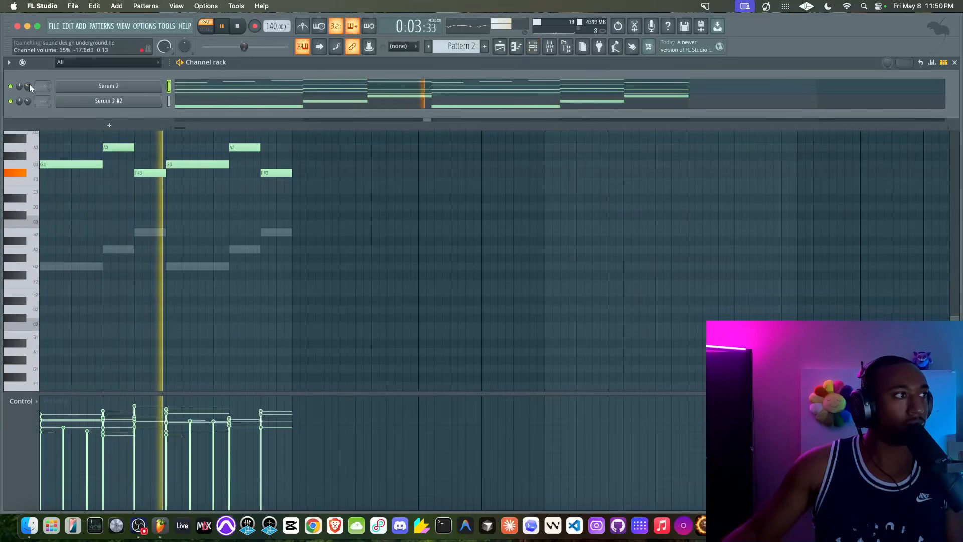
mouse_move(29, 86)
mouse_down()
mouse_move(30, 78)
mouse_move(28, 108)
mouse_move(28, 84)
mouse_move(31, 99)
mouse_up()
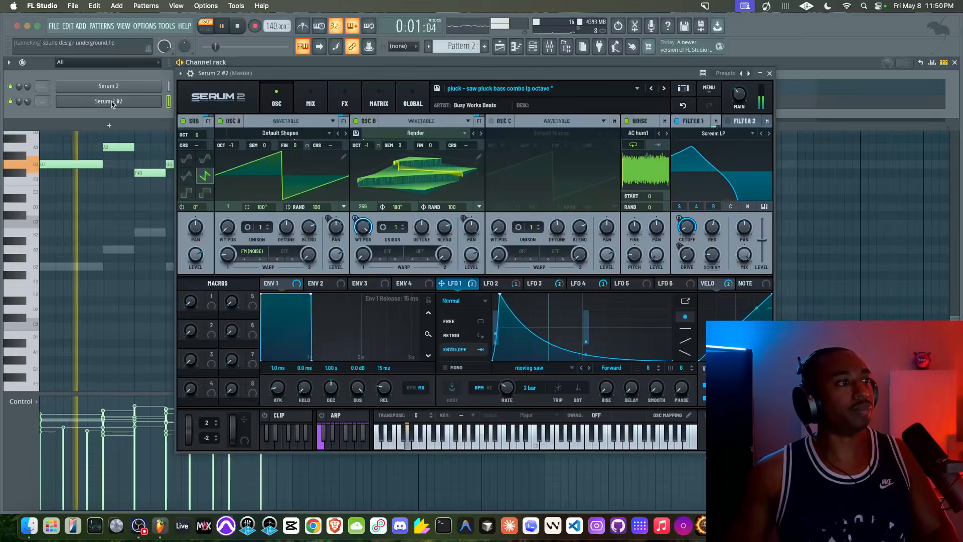
Set Serum 2 #2's Filter 1 resonance to 56 % and play the pattern again.
click(107, 101)
drag(683, 219, 686, 231)
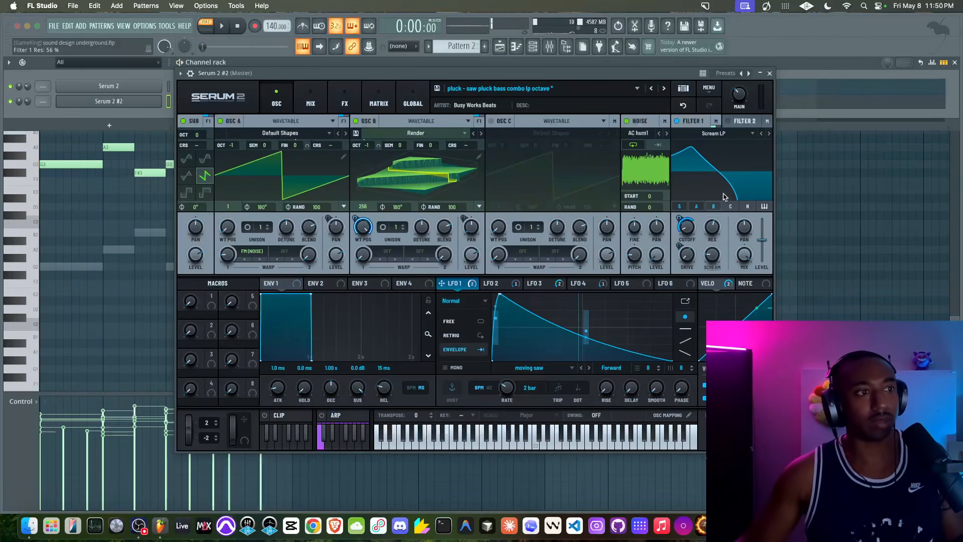
key(space)
Transpose the original Serum 2 channel's notes up an octave in the piano roll during playback.
click(770, 73)
click(610, 84)
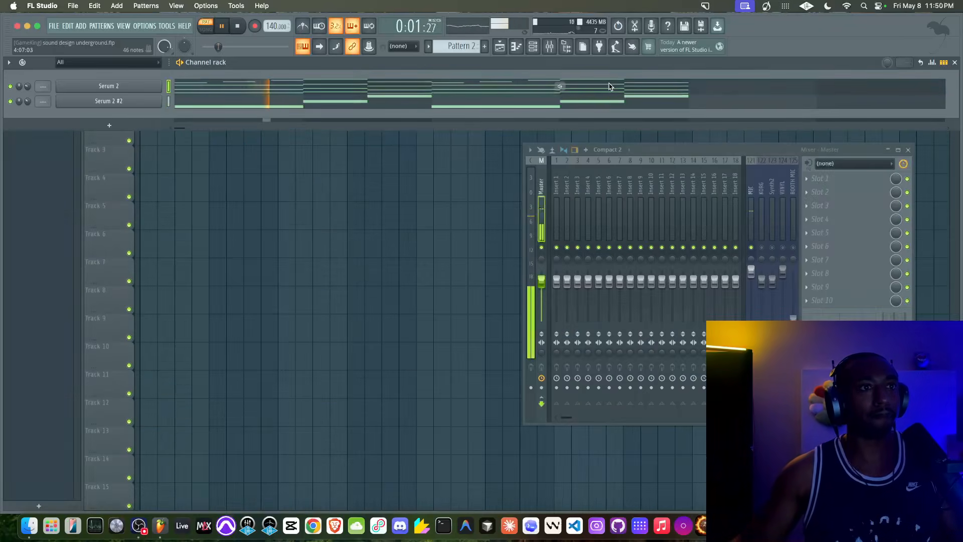
click(609, 84)
scroll(610, 86, up, 6)
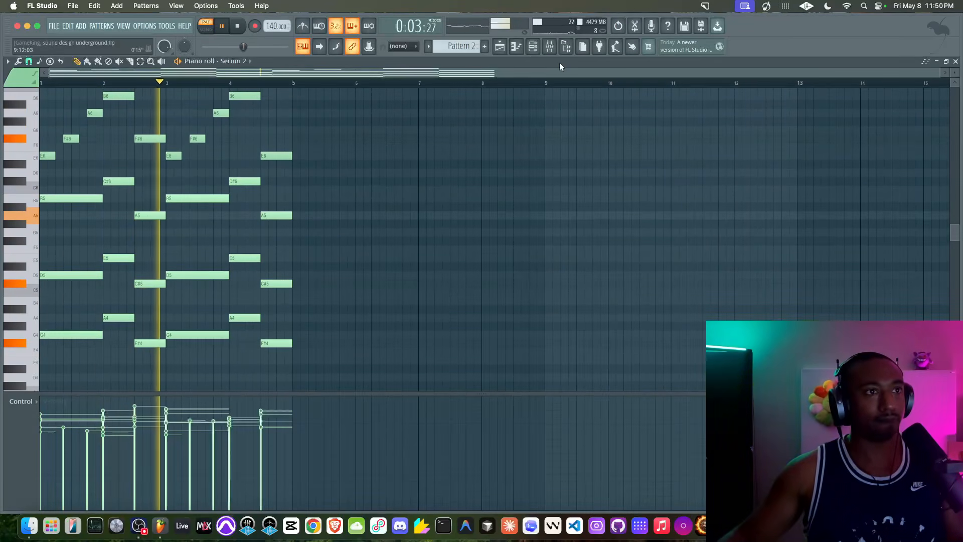
scroll(391, 185, down, 3)
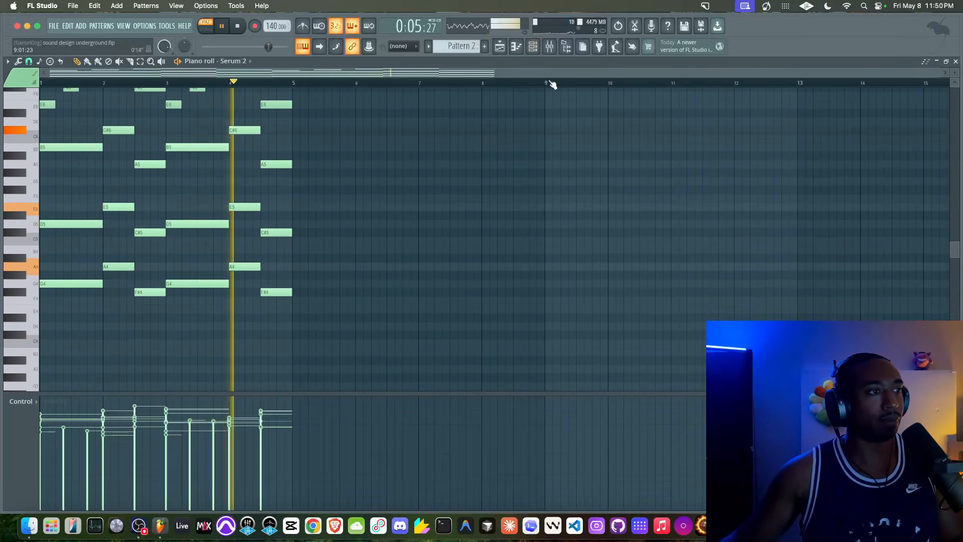
Raise the Serum 2 #2 channel volume and transpose the original Serum 2 notes back down an octave.
click(556, 47)
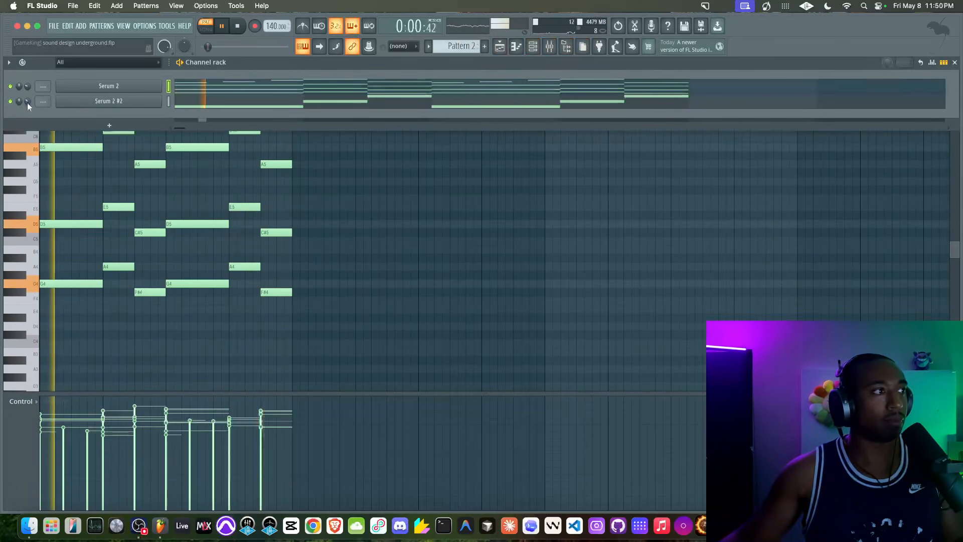
drag(28, 102, 29, 80)
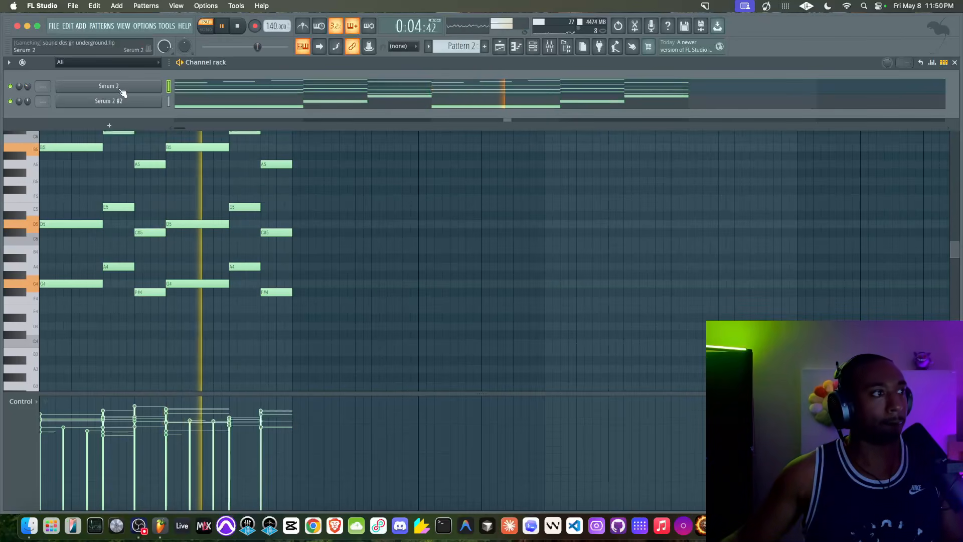
click(227, 91)
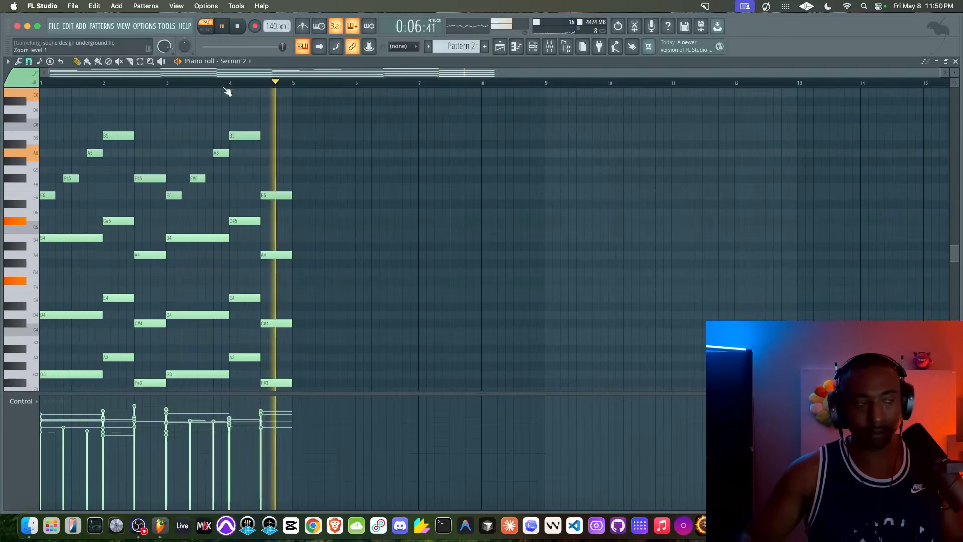
Add an Equalizer to the original Serum 2's main effects, cut its low band gain to -10.3 dB and play the pattern.
click(535, 48)
key(space)
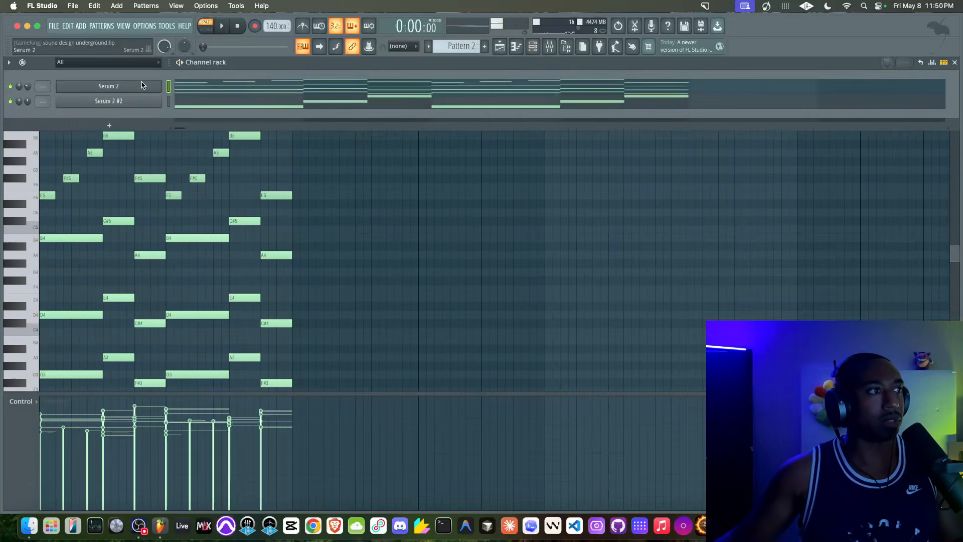
click(142, 85)
click(335, 90)
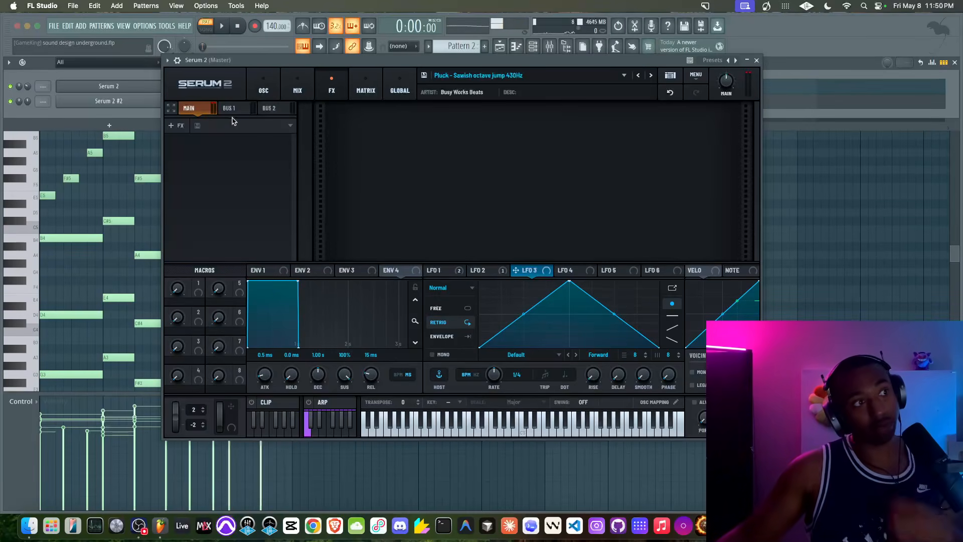
click(182, 126)
click(197, 205)
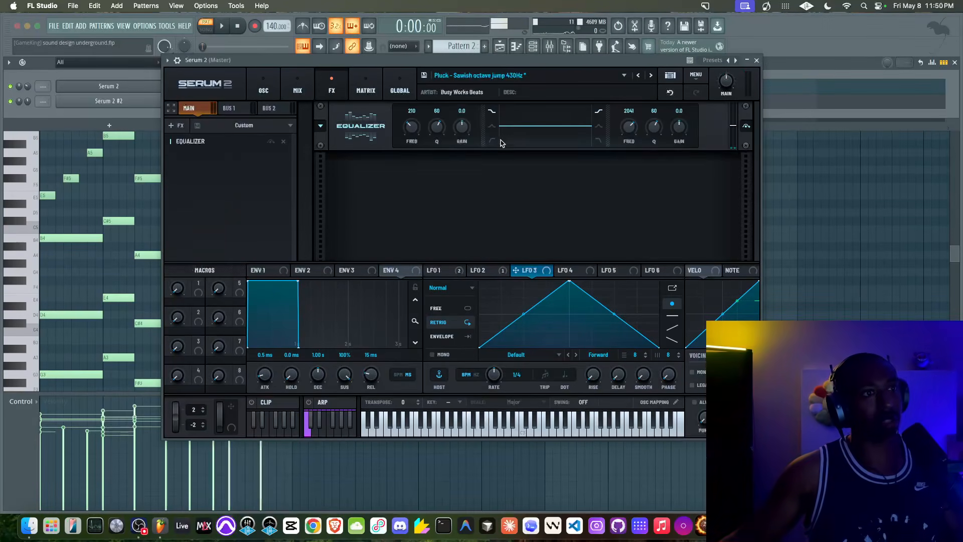
drag(462, 128, 461, 143)
key(space)
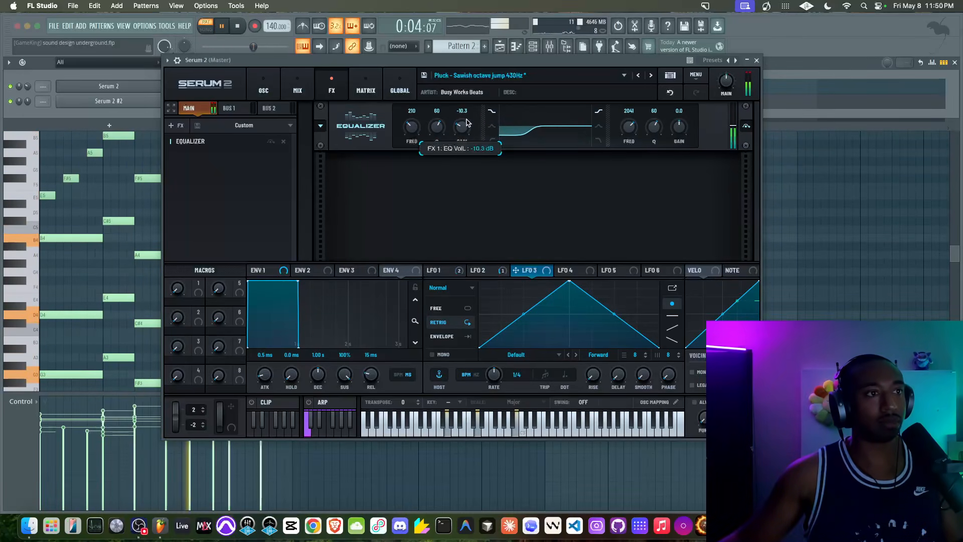
click(757, 60)
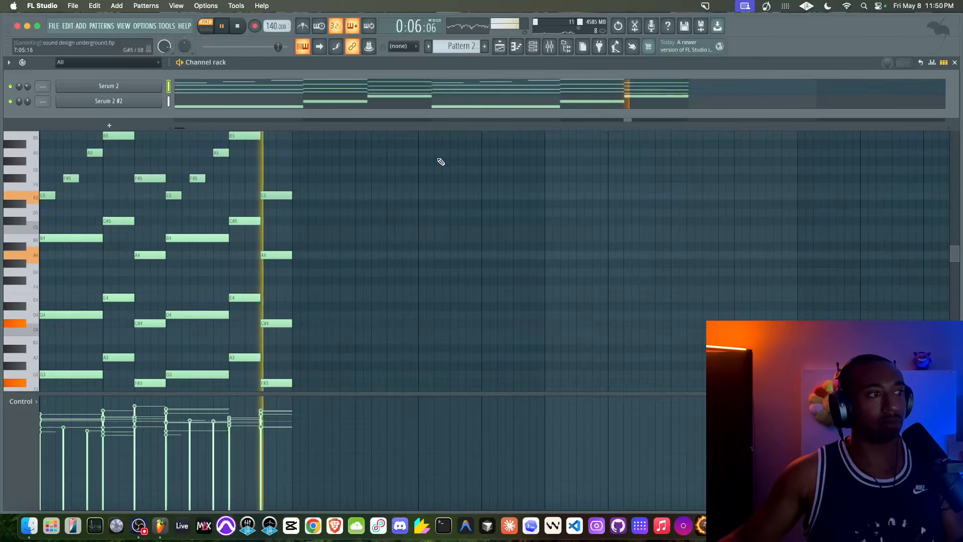
Try a sine sub waveform on Serum 2 #2, restore the saw shape and set Filter 1's Scream to 40 %.
click(103, 100)
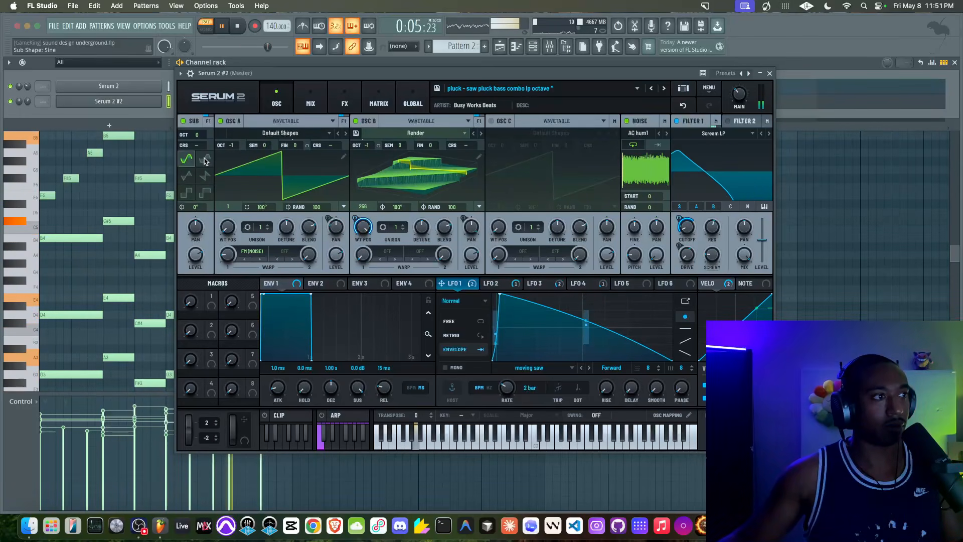
click(186, 159)
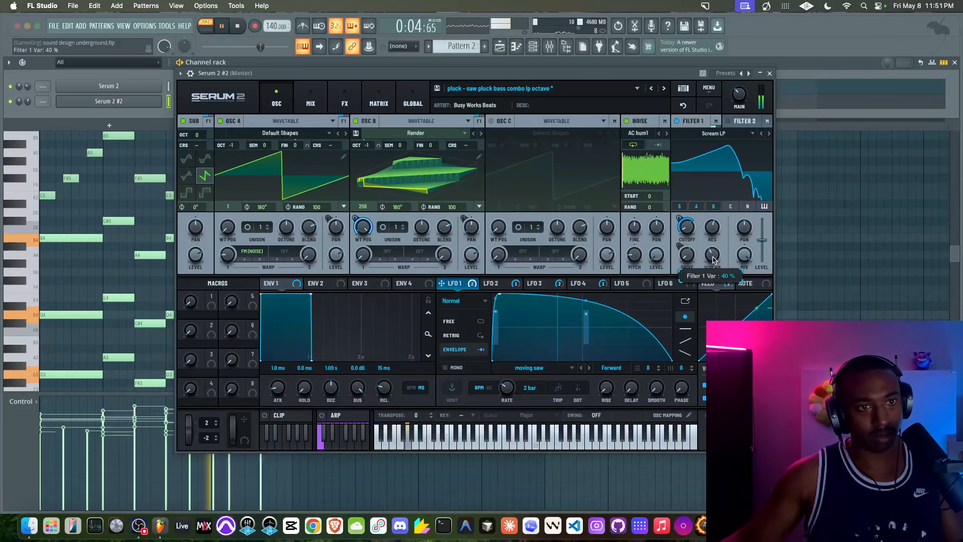
drag(713, 256, 713, 257)
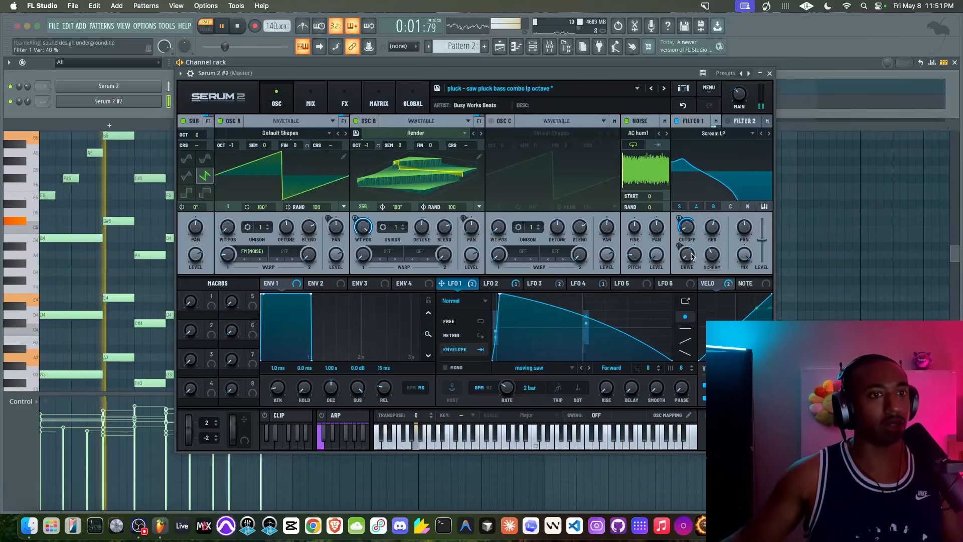
Assign Voice Index as a modulation source for Filter 1 Drive and set the drive to 22 %.
drag(689, 255, 672, 273)
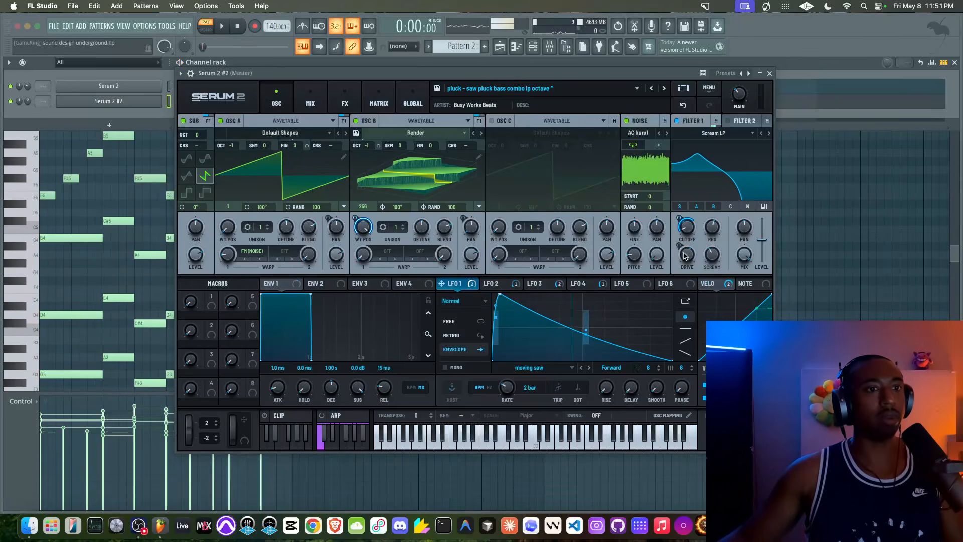
click(630, 283)
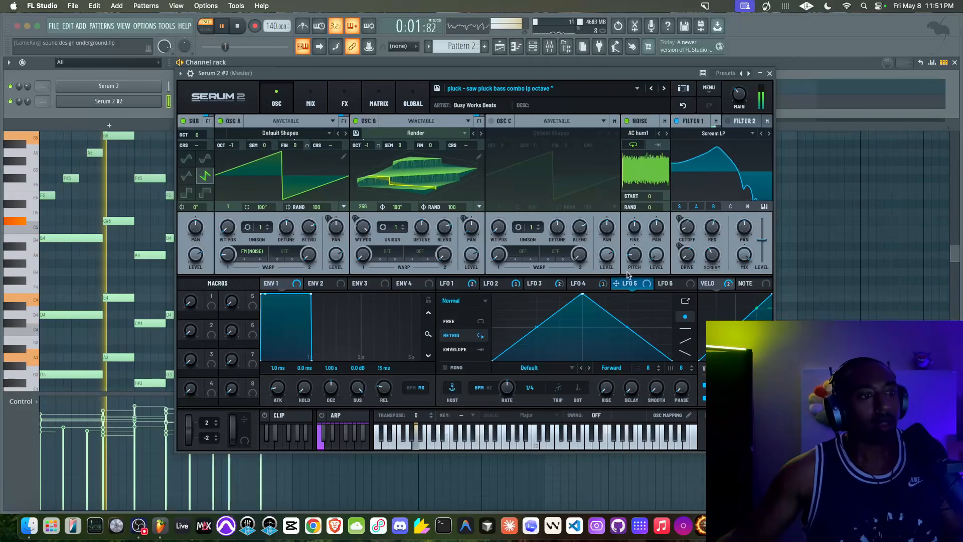
key(space)
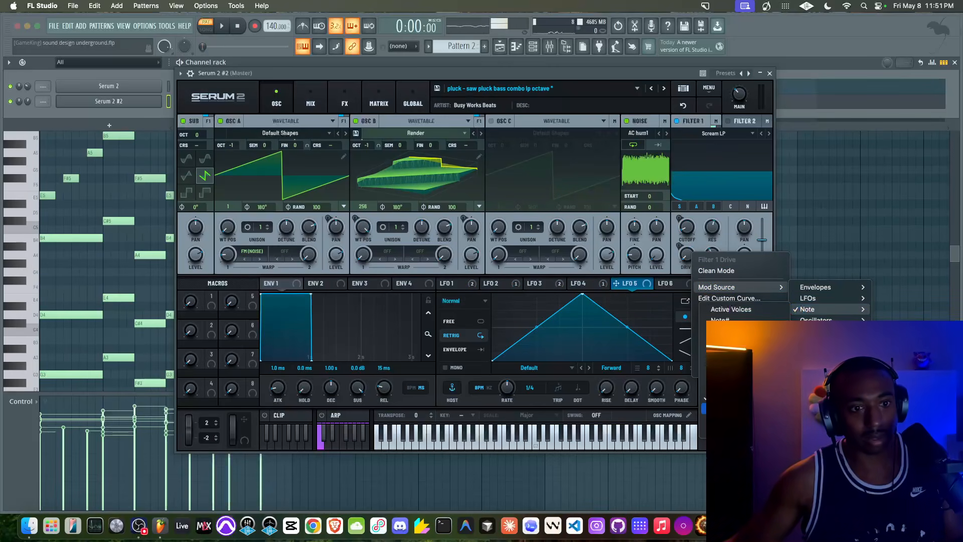
click(727, 409)
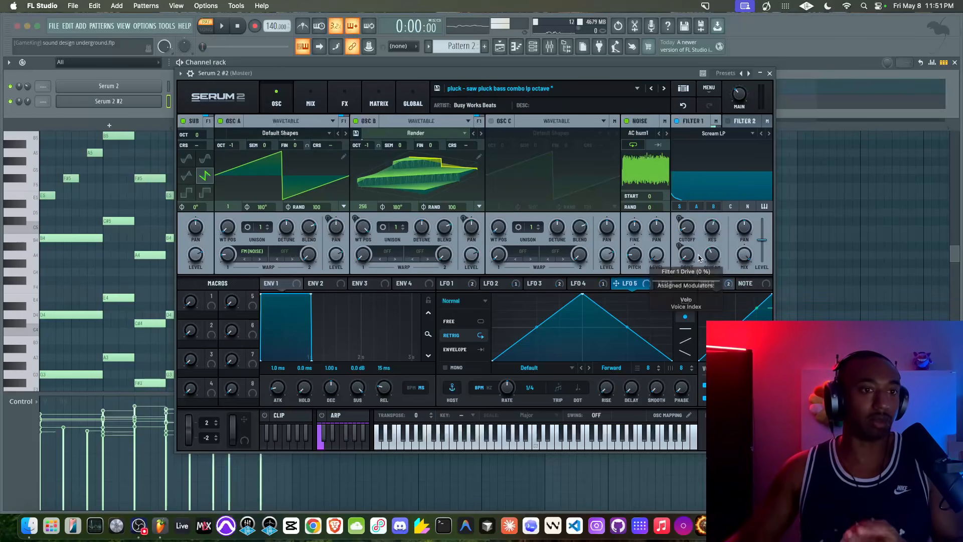
drag(674, 260, 690, 247)
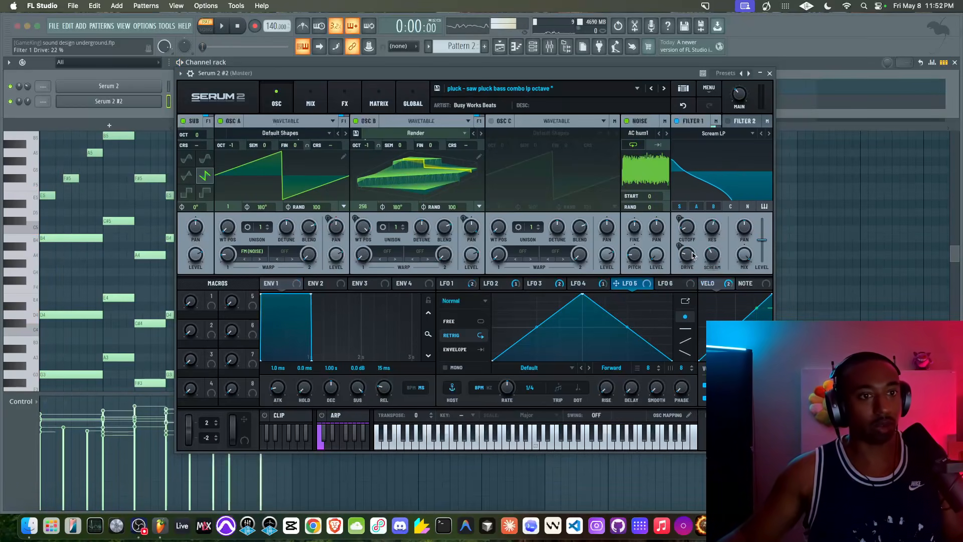
key(space)
Clear the Velo source from the Filter 1 Drive routing in the matrix and set the Voice Index amount to 41%.
click(379, 98)
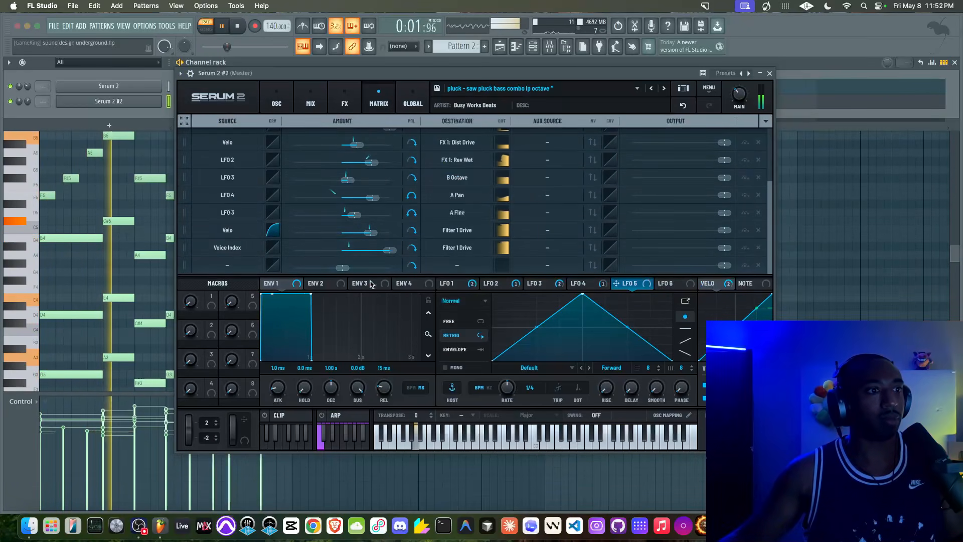
drag(390, 250, 377, 253)
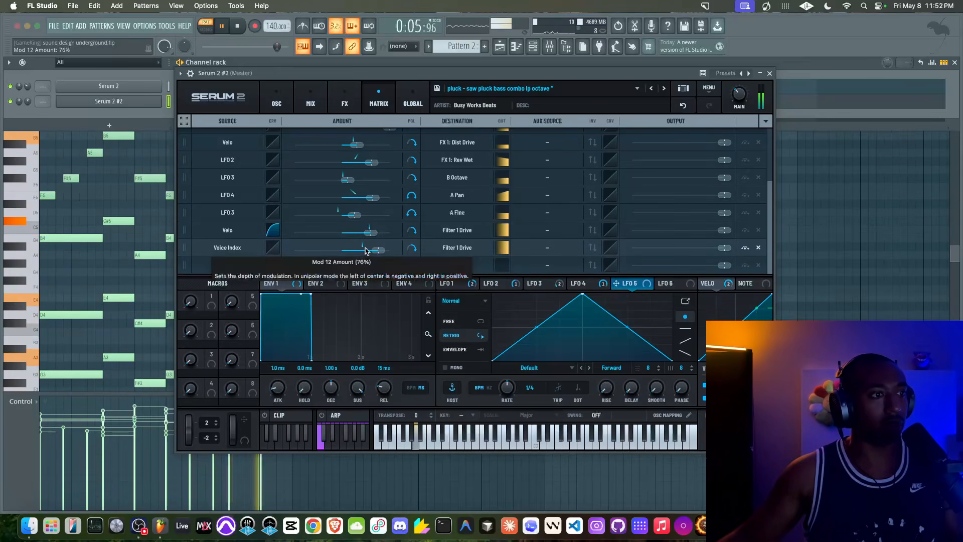
drag(377, 251, 381, 254)
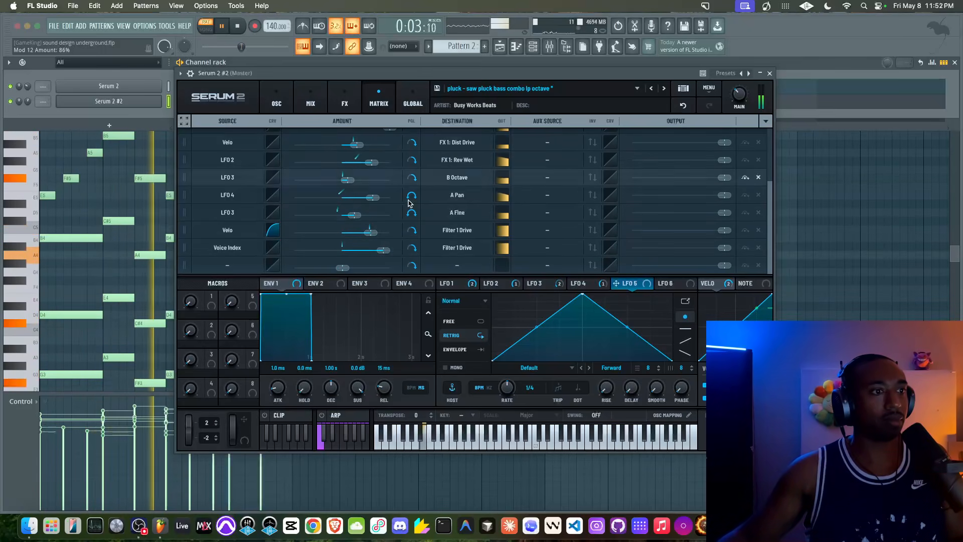
click(241, 232)
click(232, 245)
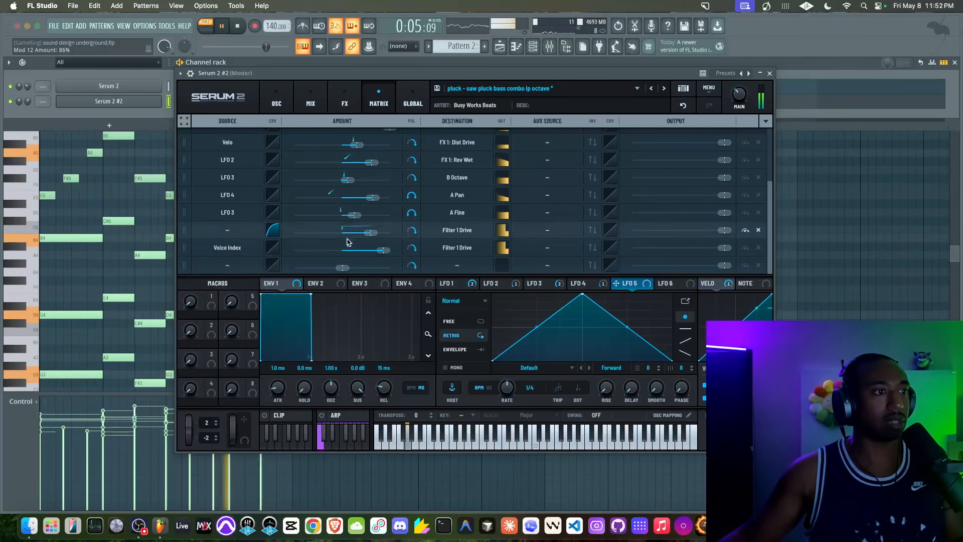
drag(382, 250, 360, 254)
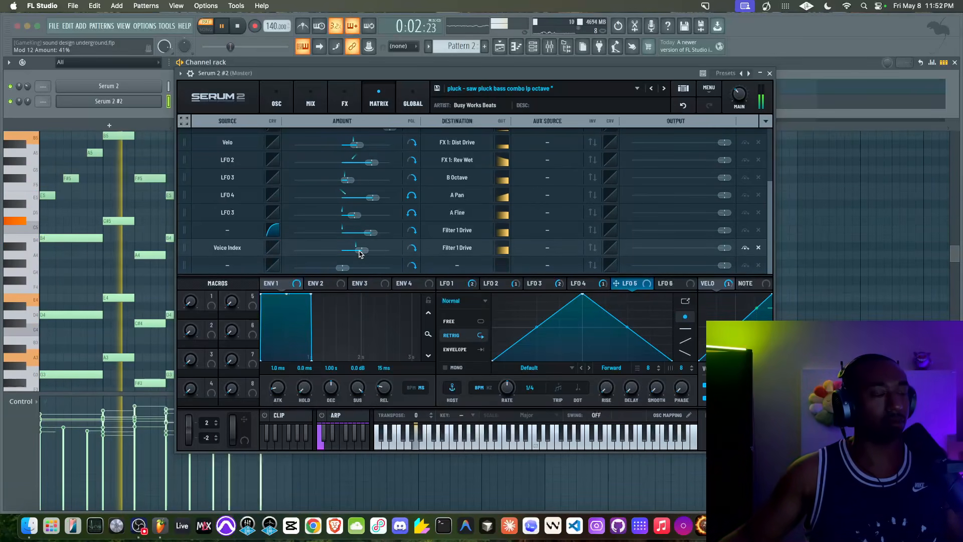
Add a Hyper/Dimension effect to Serum 2 #2's main effects, set the Dimension mix to about 45 % and lower the Hyper mix.
click(359, 254)
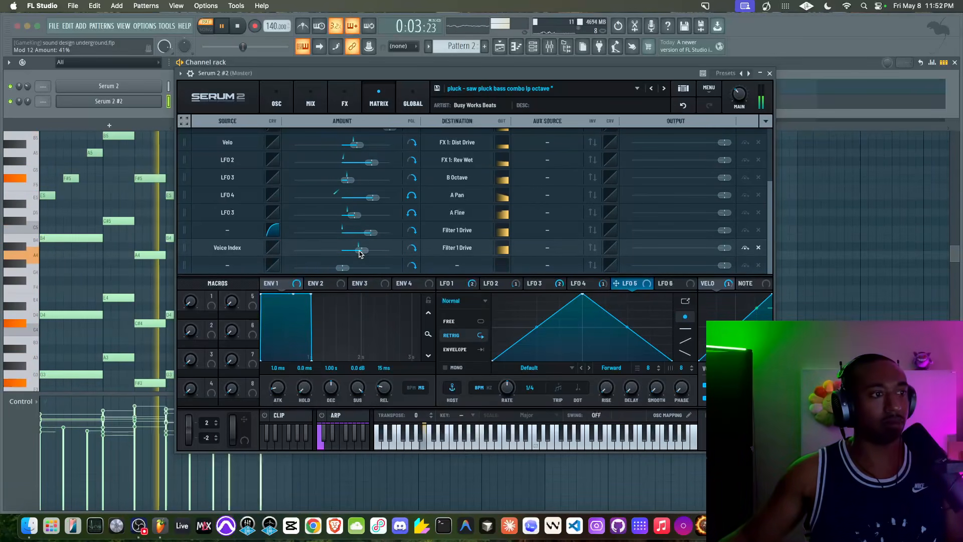
click(276, 100)
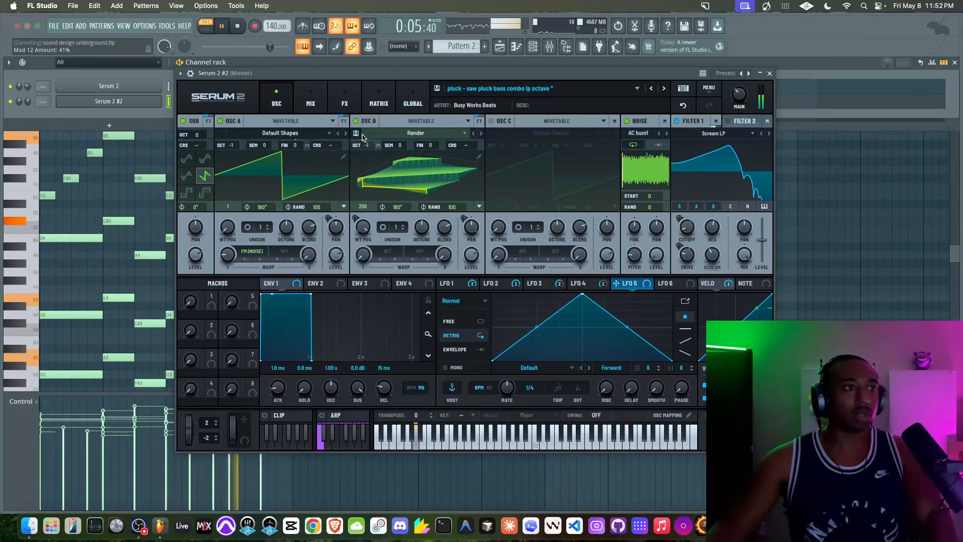
click(345, 100)
click(189, 139)
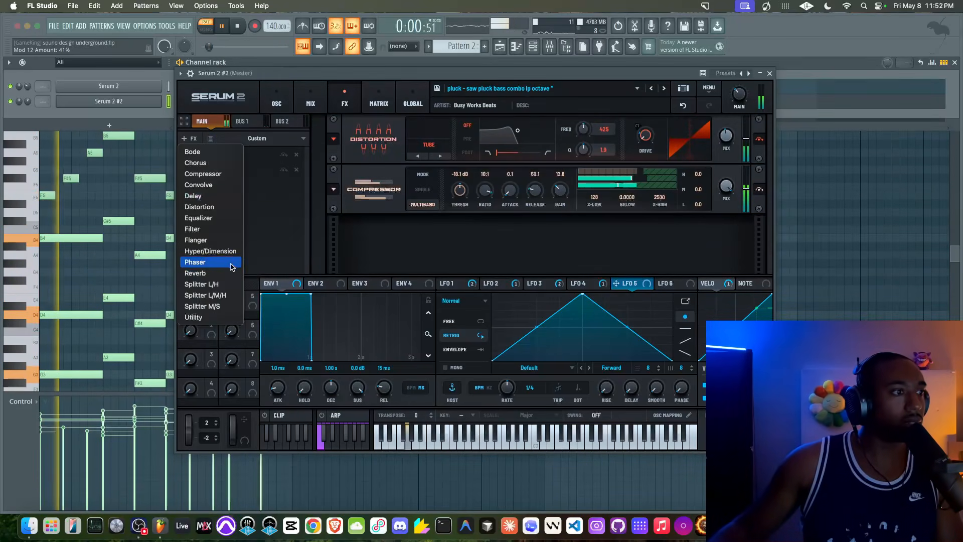
click(208, 251)
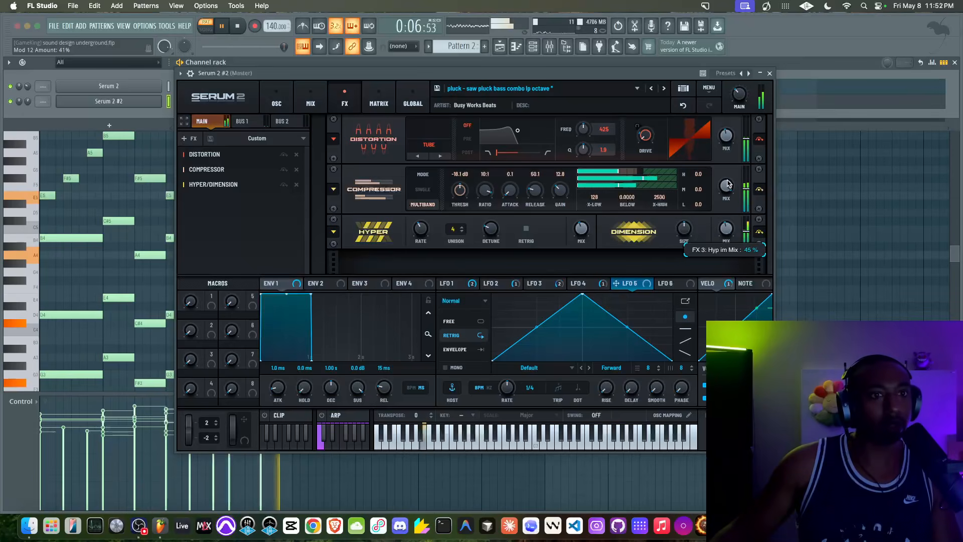
drag(728, 183, 727, 176)
drag(583, 229, 582, 276)
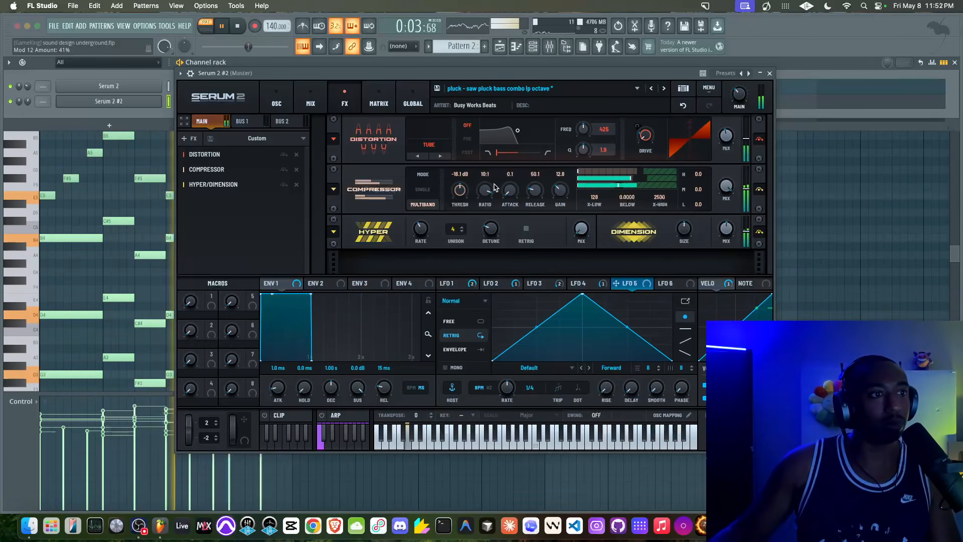
click(283, 170)
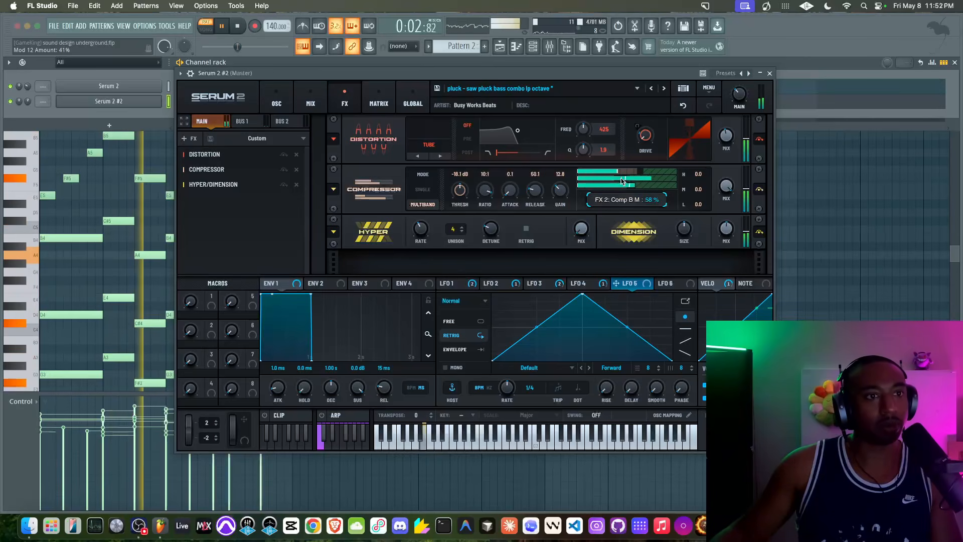
Save Serum 2 #2's sound as the preset "bass - scream 1" in the Underground pt 3 folder.
click(277, 102)
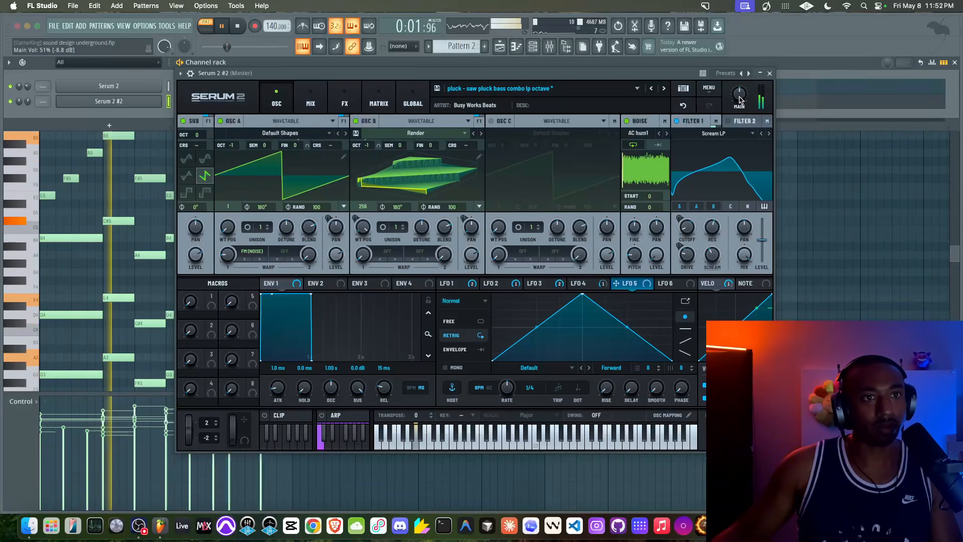
click(437, 90)
text(b)
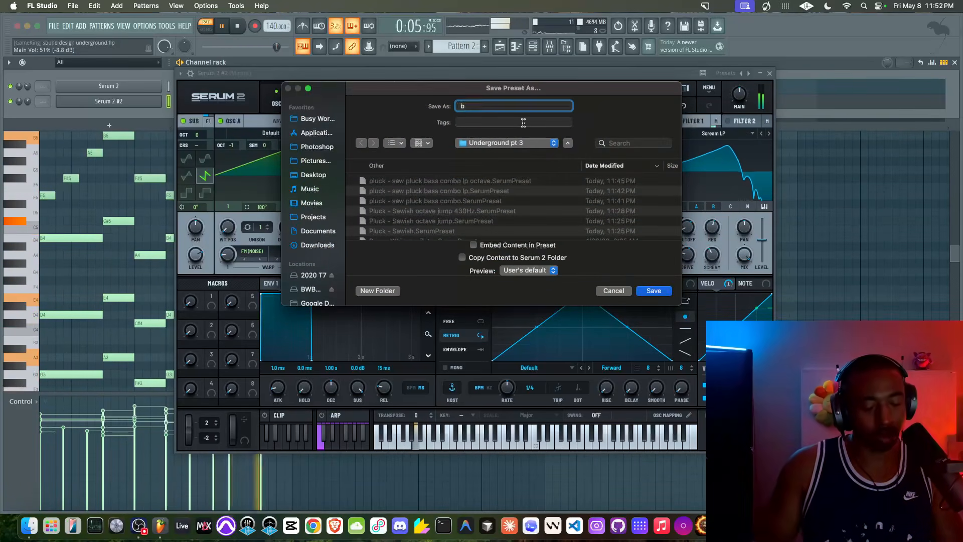
text(ass - scre)
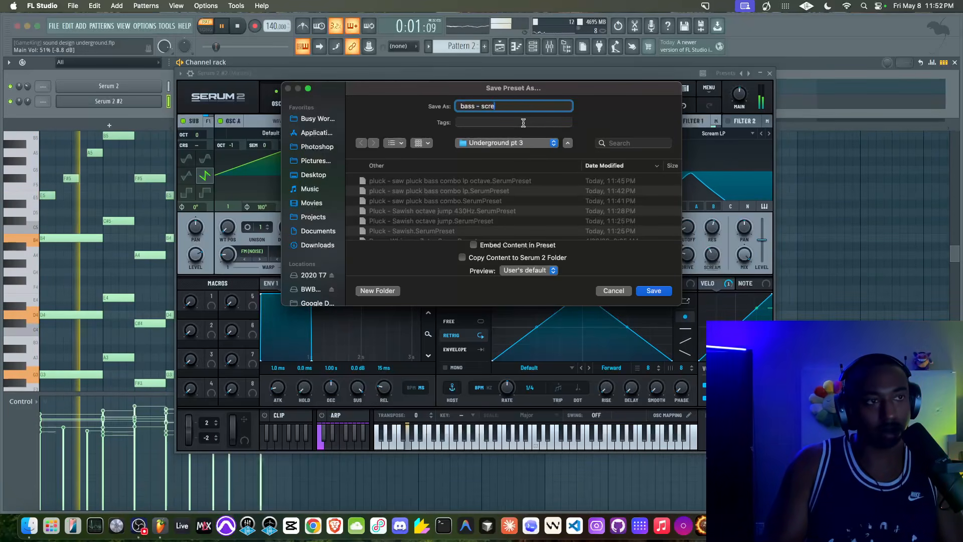
text(am 1)
key(Return)
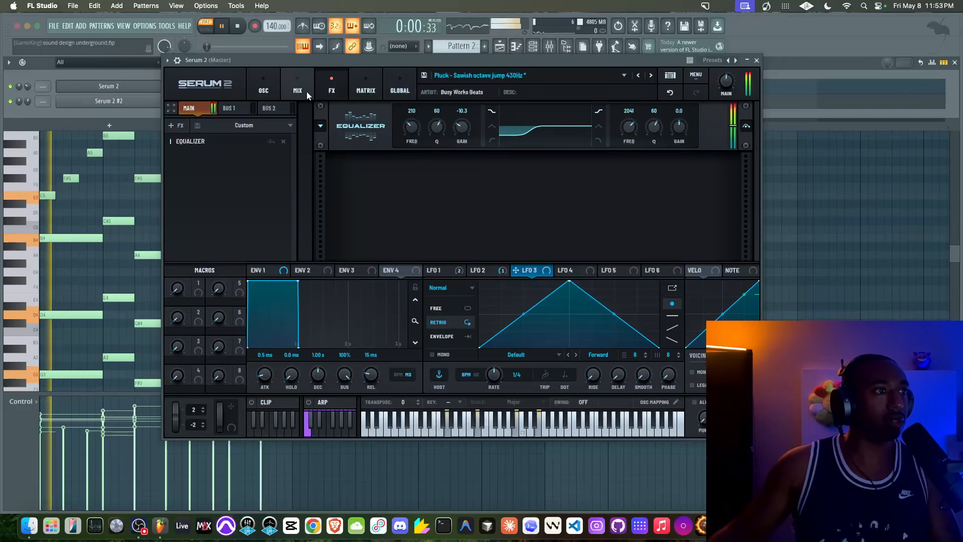
Try a lower Filter 1 cutoff on the original Serum 2's pluck and an Equalizer low band gain of -4.9 dB.
click(264, 88)
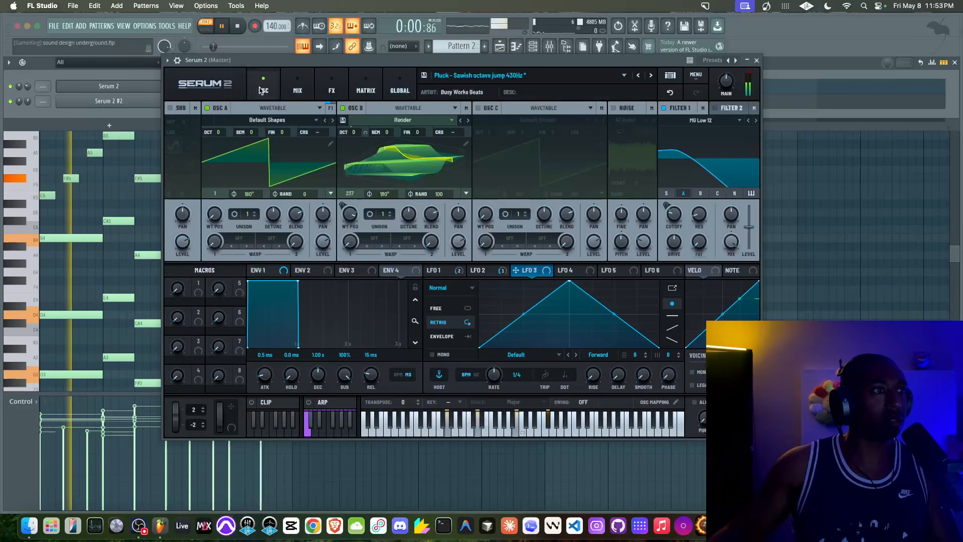
drag(676, 221, 675, 236)
click(331, 88)
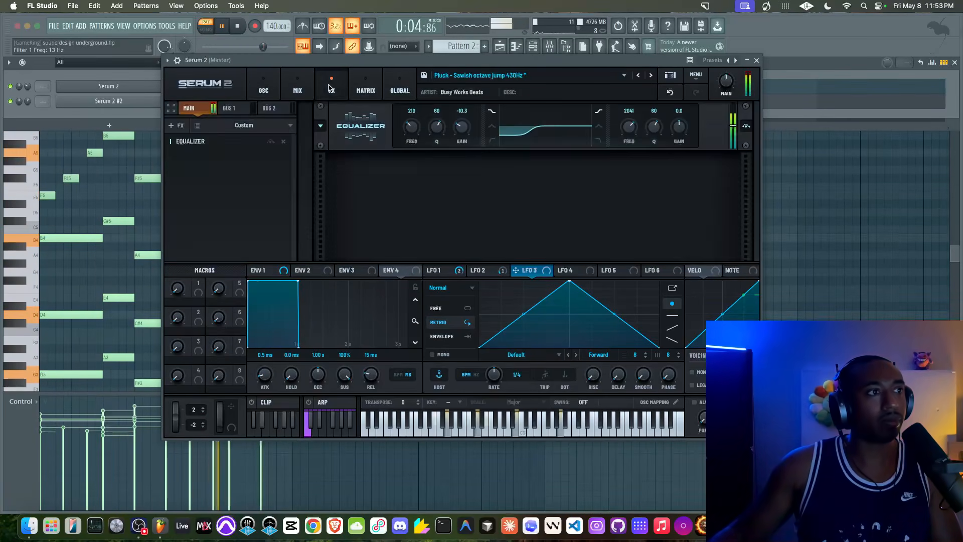
mouse_move(469, 132)
drag(469, 119, 471, 133)
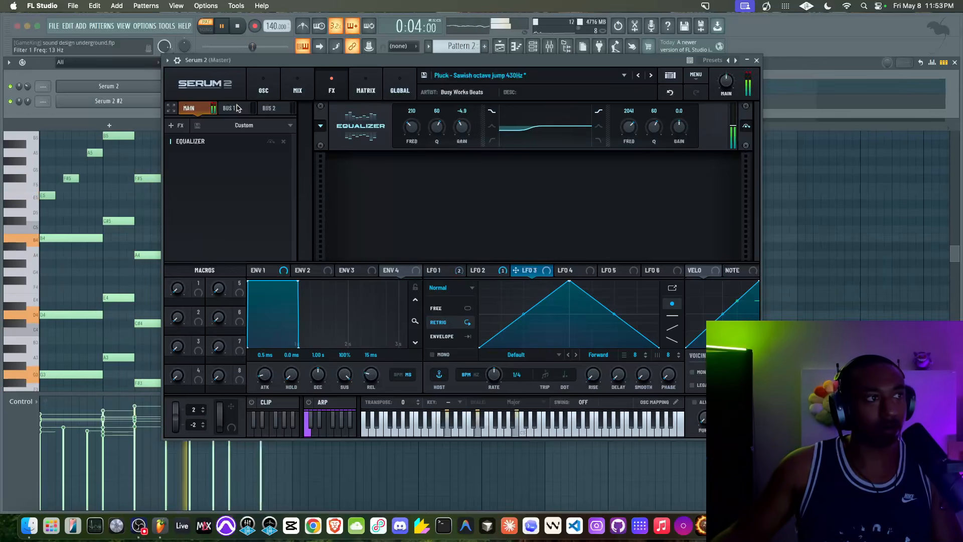
click(181, 126)
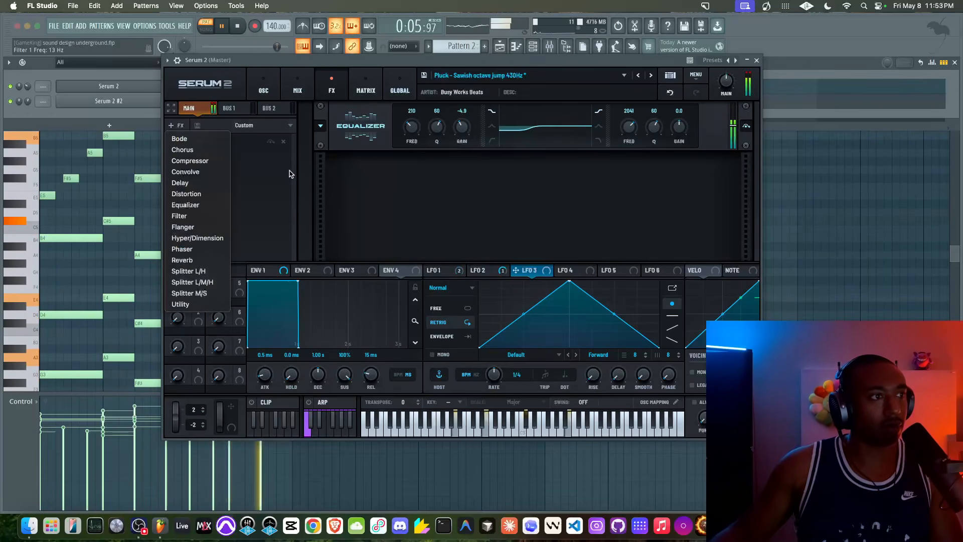
click(291, 175)
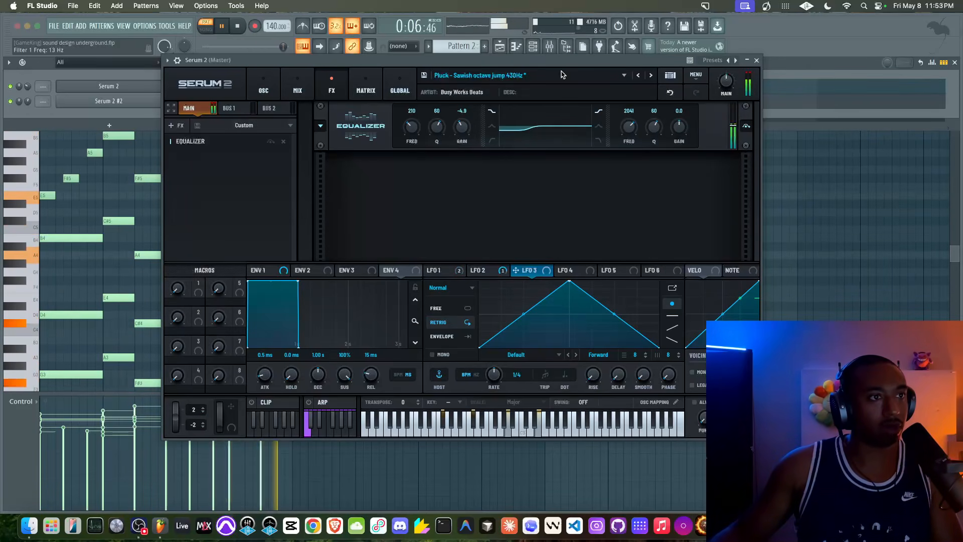
Try other Underground pt 3 presets on the original Serum 2, including Pluck - Sawish, Zatru, bass - scream 1 and Bass - Whippy - Zatru.
click(648, 77)
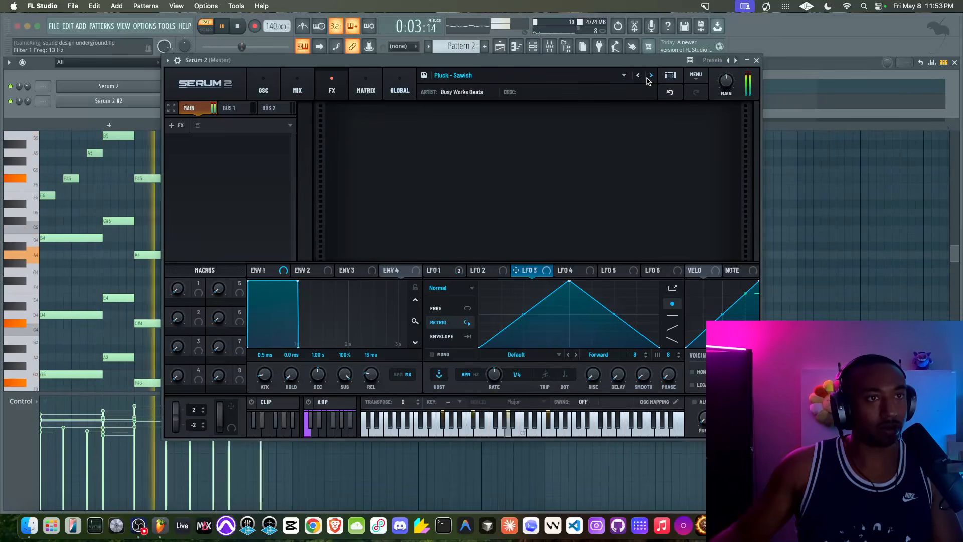
click(651, 76)
key(space)
click(623, 76)
mouse_move(622, 123)
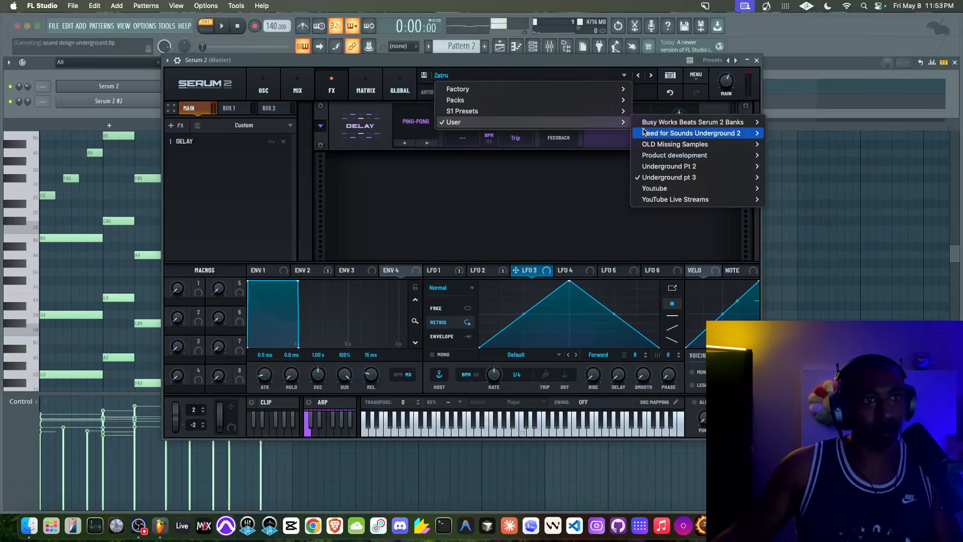
mouse_move(718, 178)
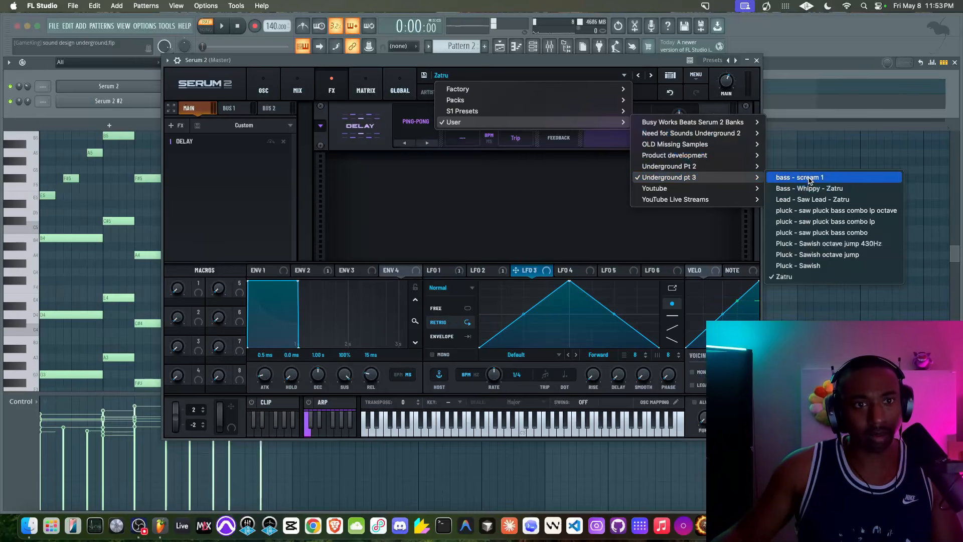
click(809, 178)
click(651, 75)
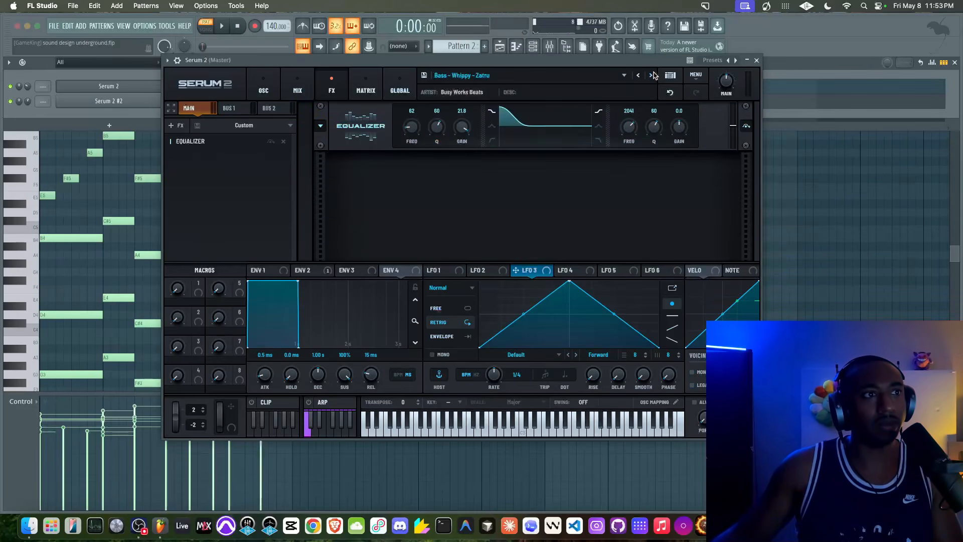
Load the user preset "pluck - saw pluck bass combo lp octave" into the original Serum 2 and play the pattern.
click(624, 75)
mouse_move(576, 123)
mouse_move(684, 181)
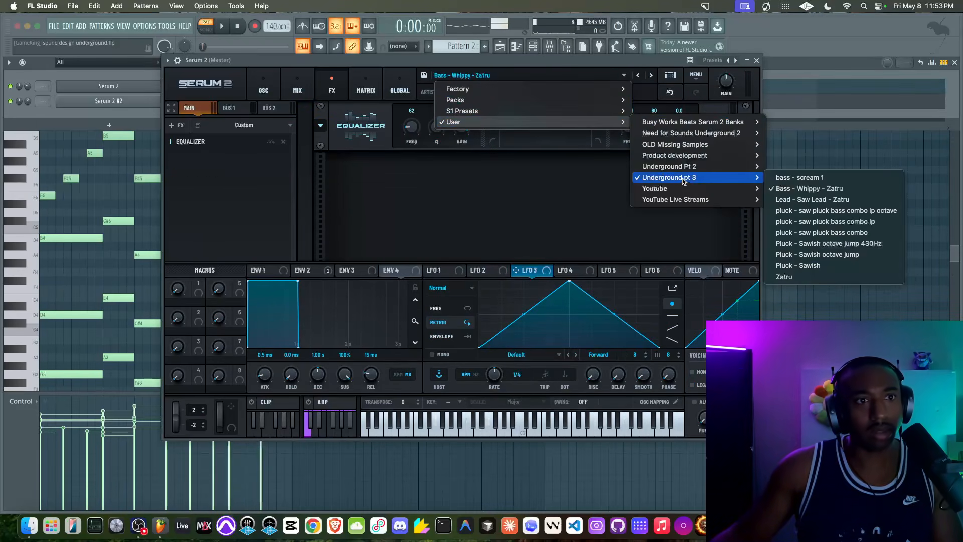
click(815, 215)
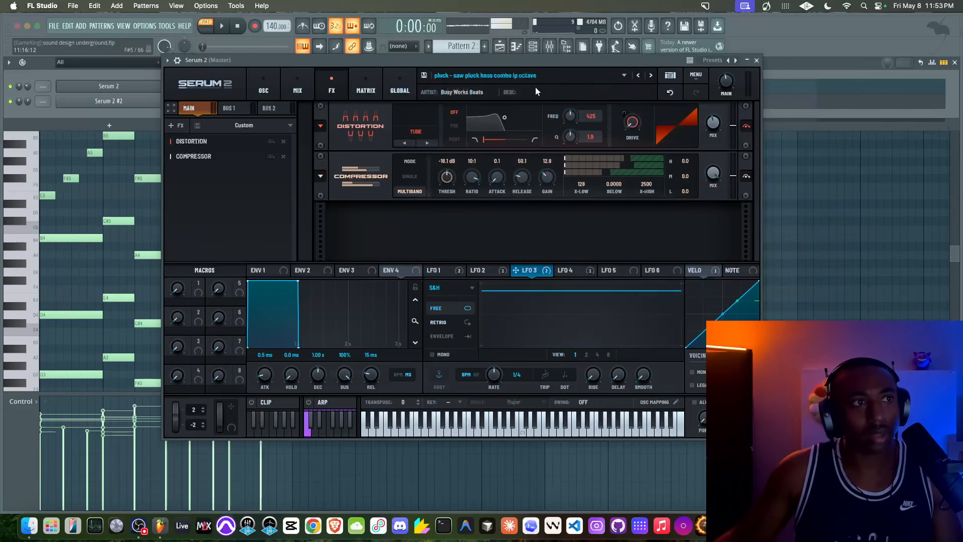
key(space)
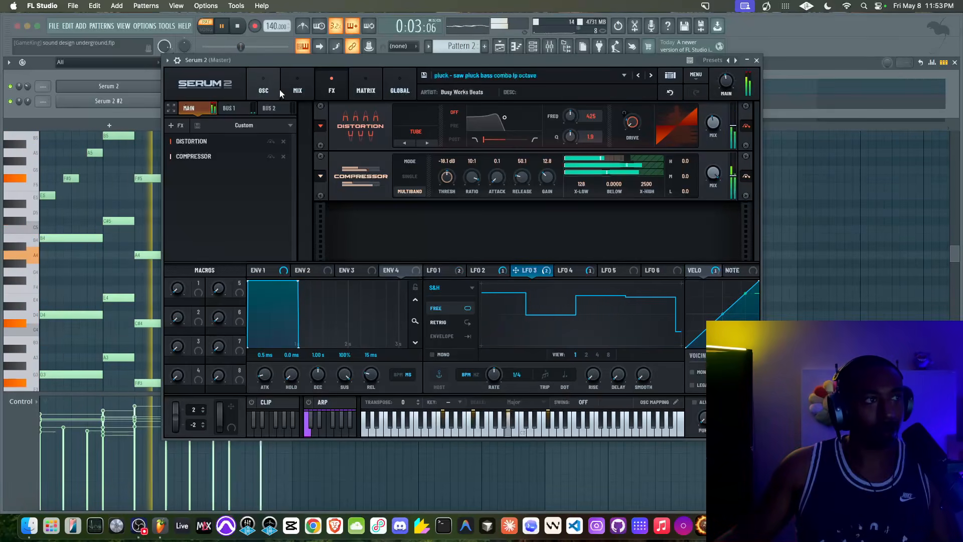
Compare the global tuning settings of both Serum 2 instances, closing the Serum 2 #2 window at the end.
click(261, 90)
click(400, 88)
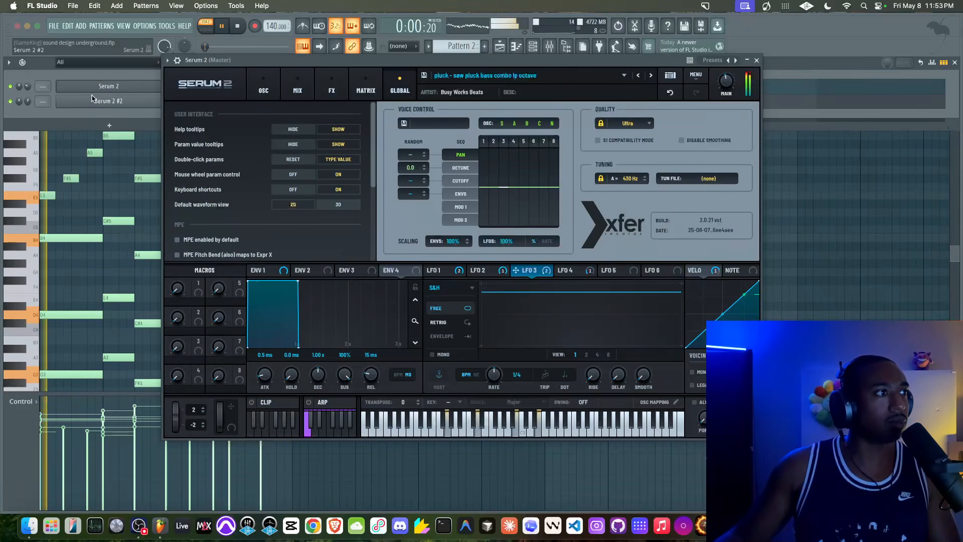
click(122, 100)
click(408, 105)
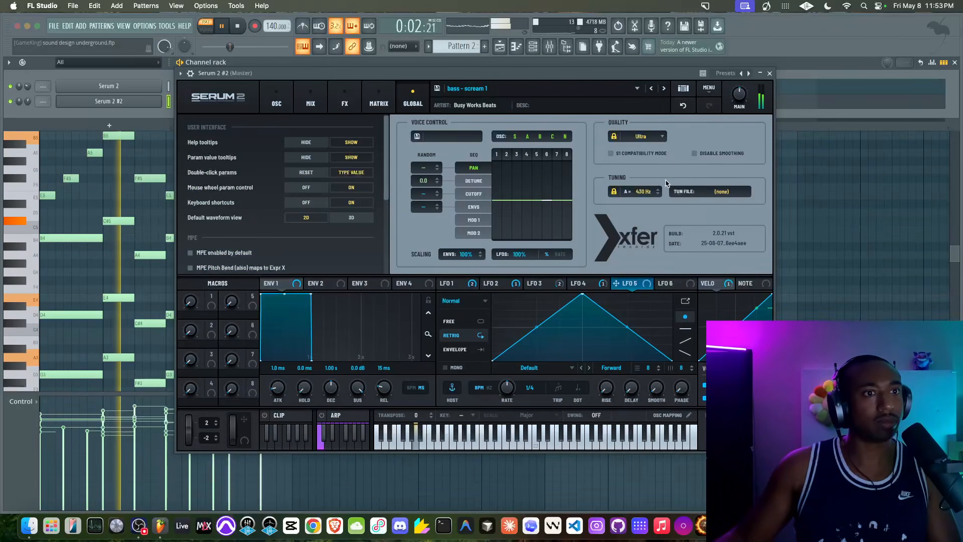
click(770, 74)
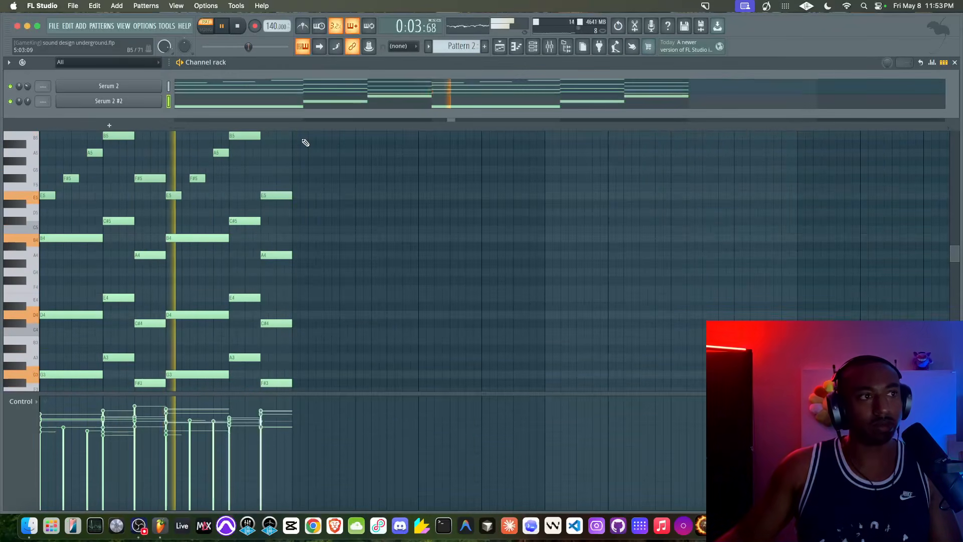
Turn on the original Serum 2's arpeggiator with a 1/12 rate, a transpose shift of 12 and a range of 2 during playback.
click(143, 85)
click(275, 87)
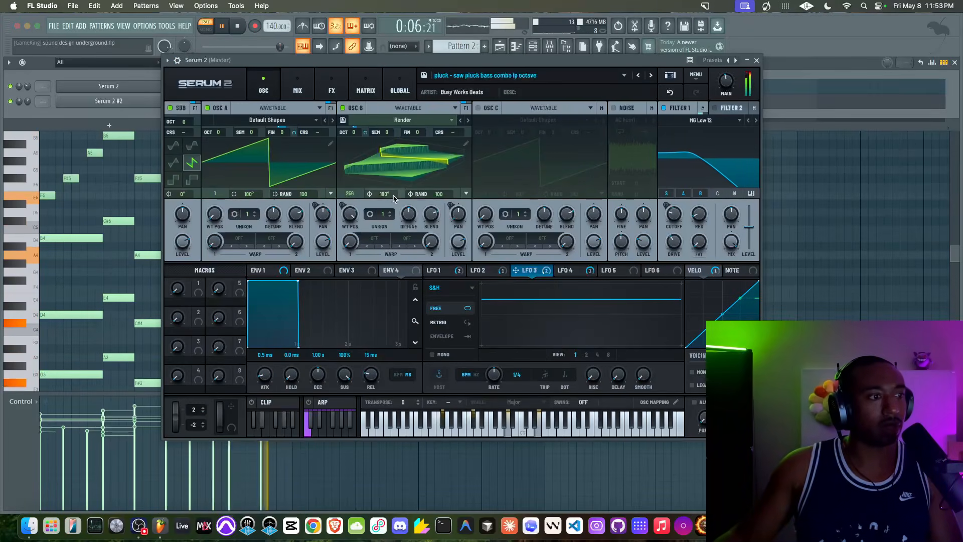
click(323, 402)
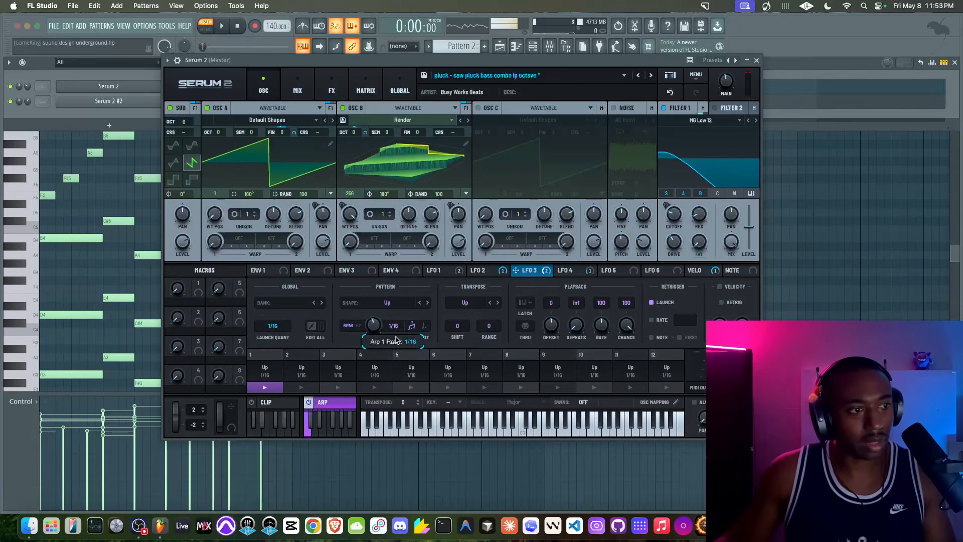
click(84, 265)
key(space)
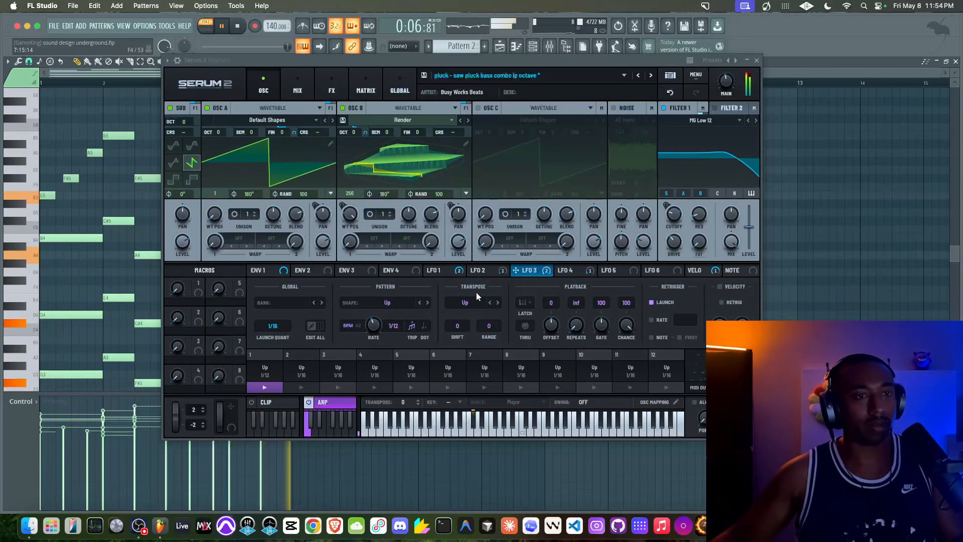
drag(465, 324, 473, 304)
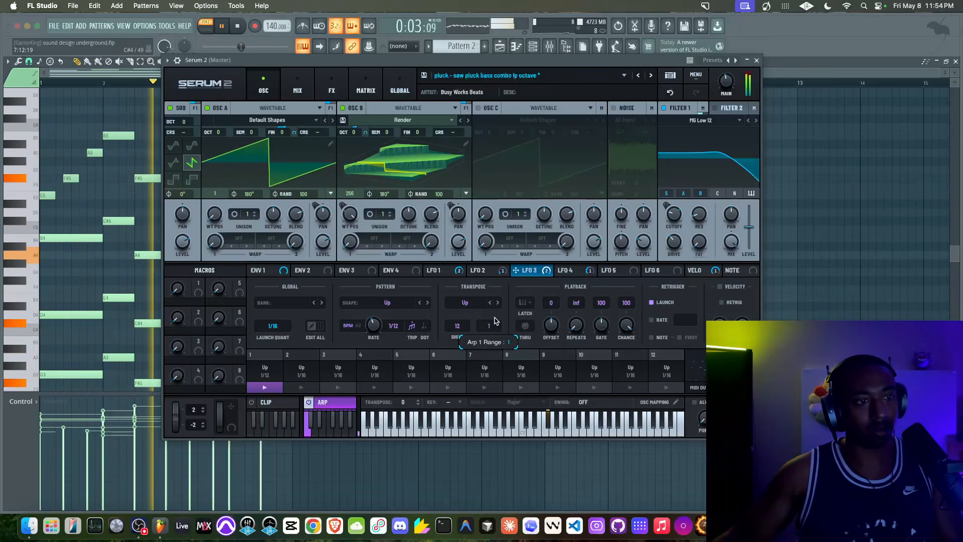
drag(492, 330, 497, 318)
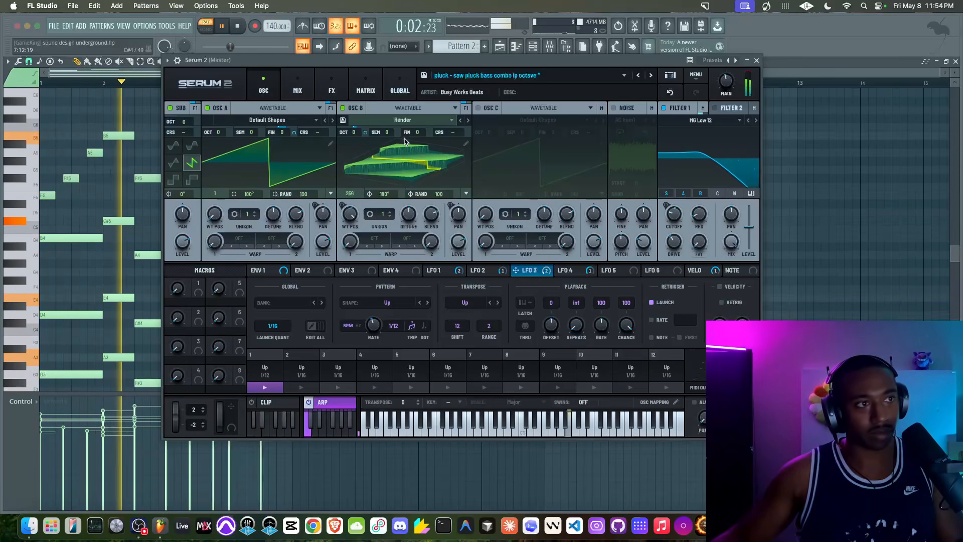
Examine the original Serum 2's oscillators, main and Bus 1 effects chains, and modulation matrix assignments while auditioning the pattern.
click(333, 93)
click(264, 92)
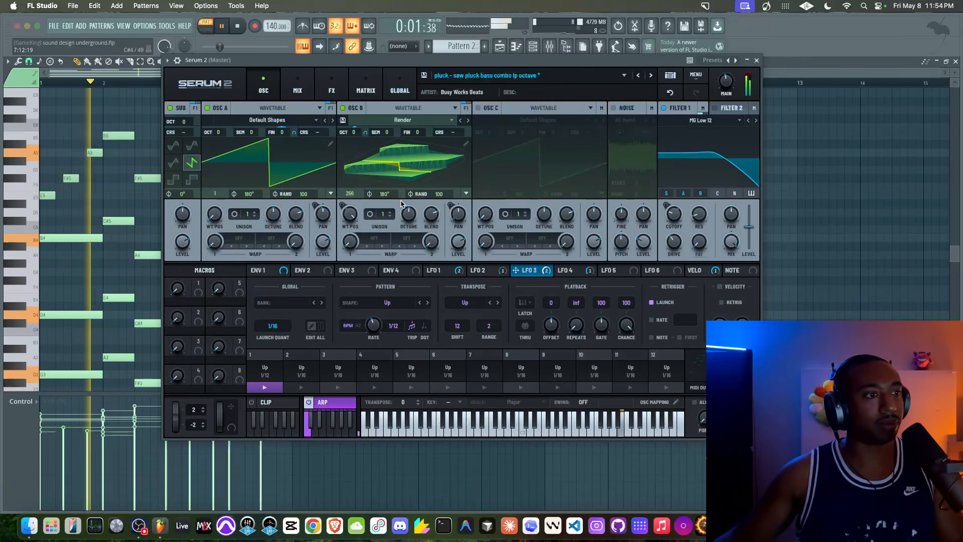
click(332, 86)
key(space)
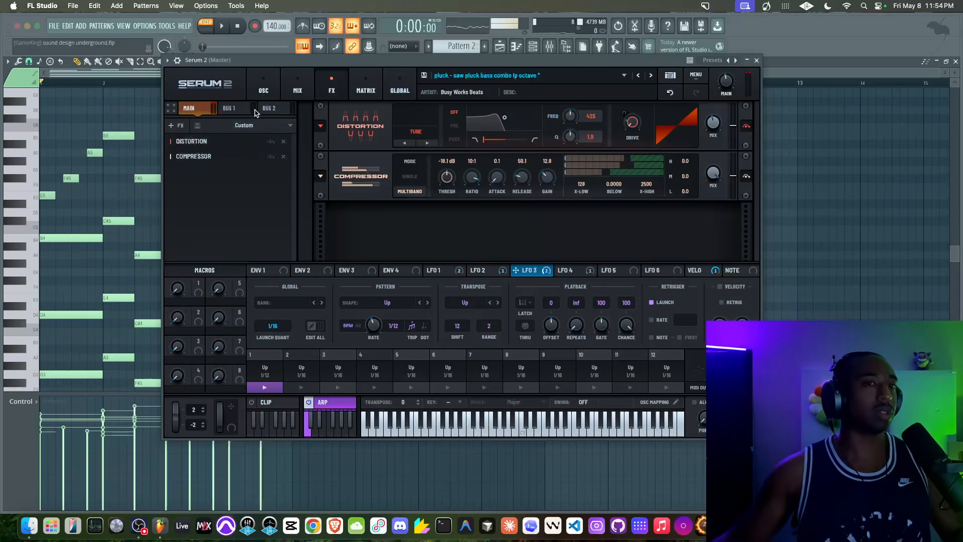
click(231, 109)
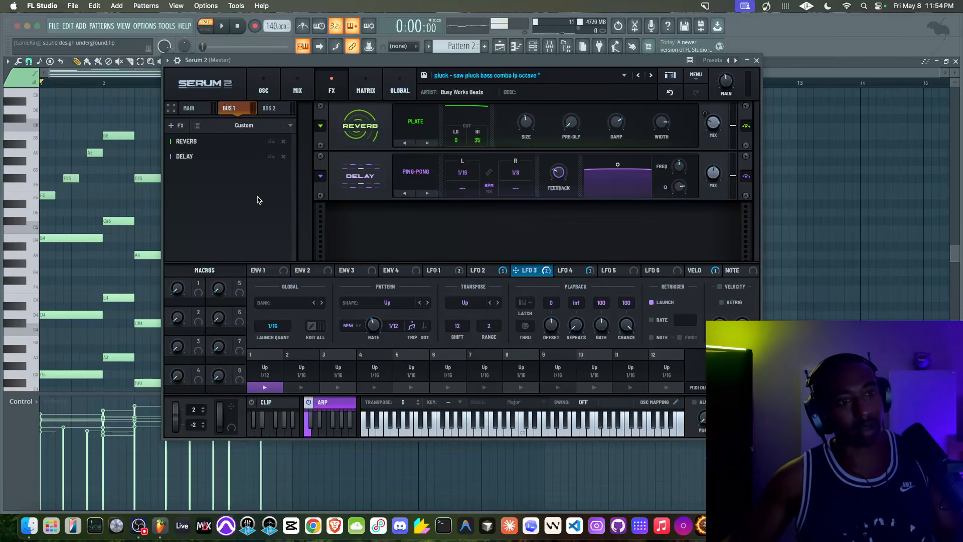
click(366, 85)
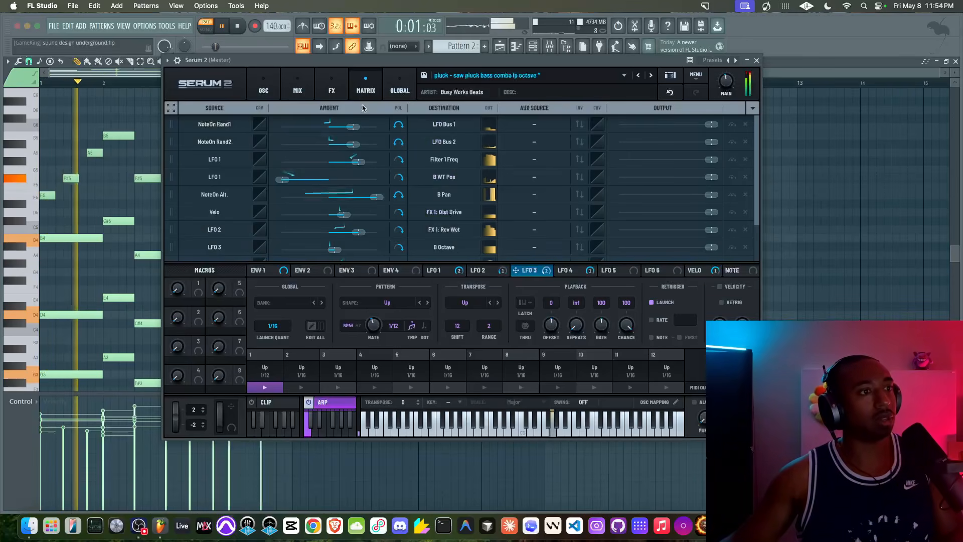
scroll(414, 219, down, 3)
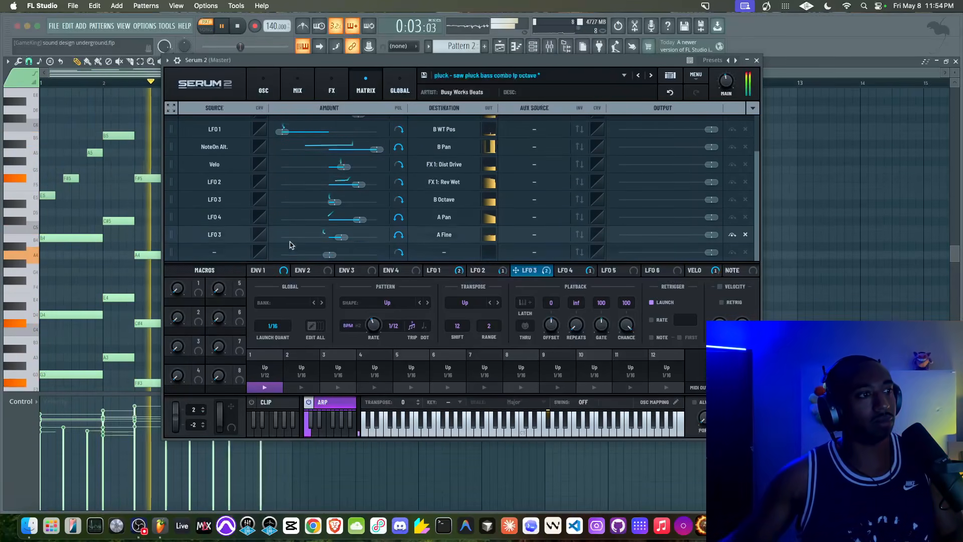
click(210, 255)
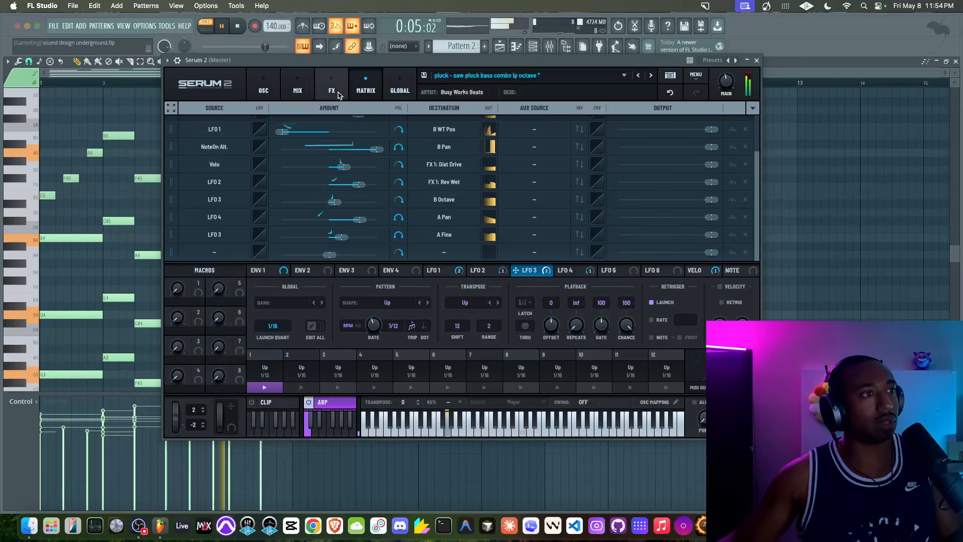
Add a delay to the main effects chain and assign Note# as the modulation source for its mix.
click(331, 85)
click(190, 109)
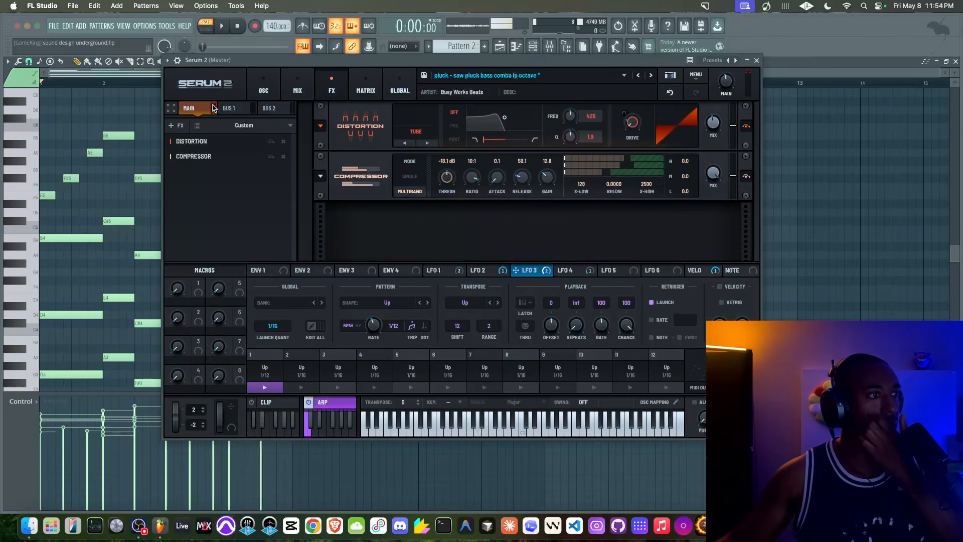
click(188, 126)
click(182, 183)
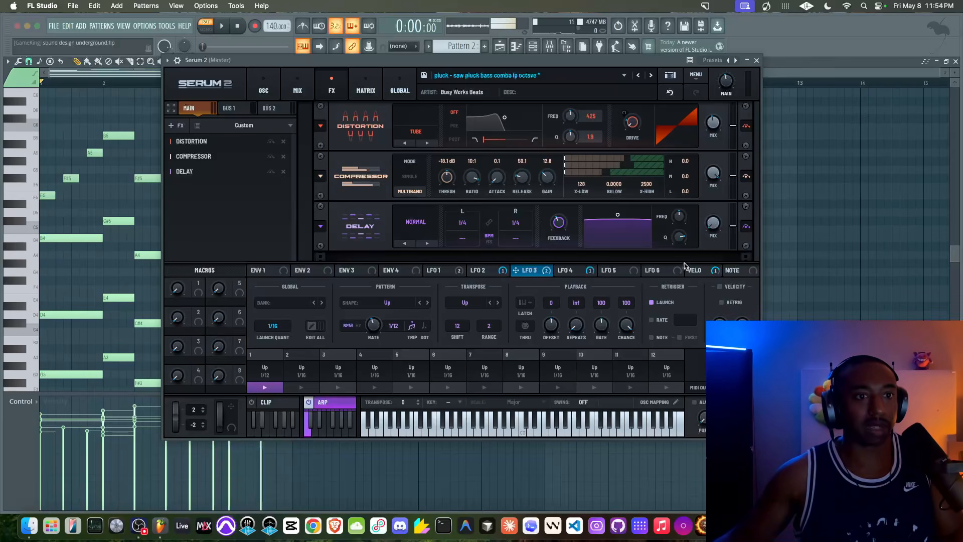
right_click(711, 228)
mouse_move(805, 252)
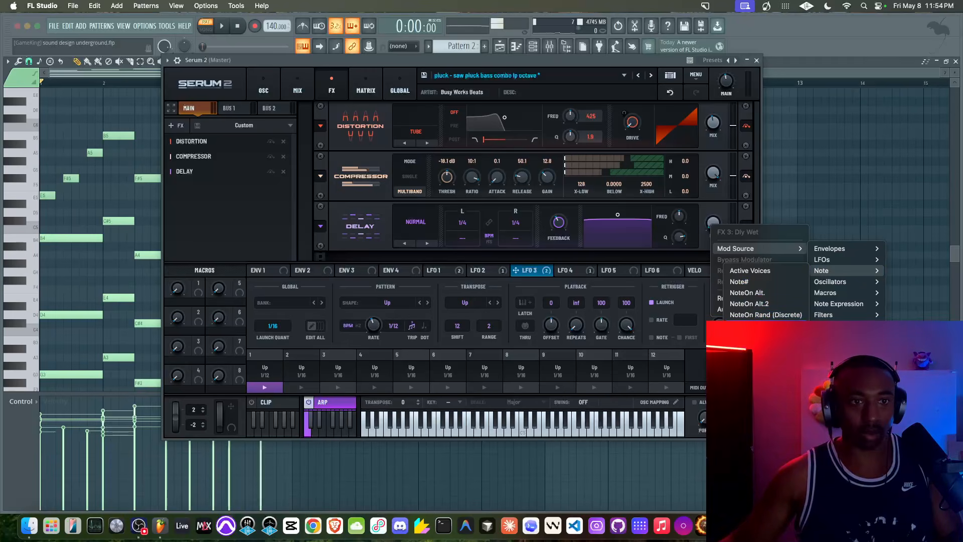
click(765, 284)
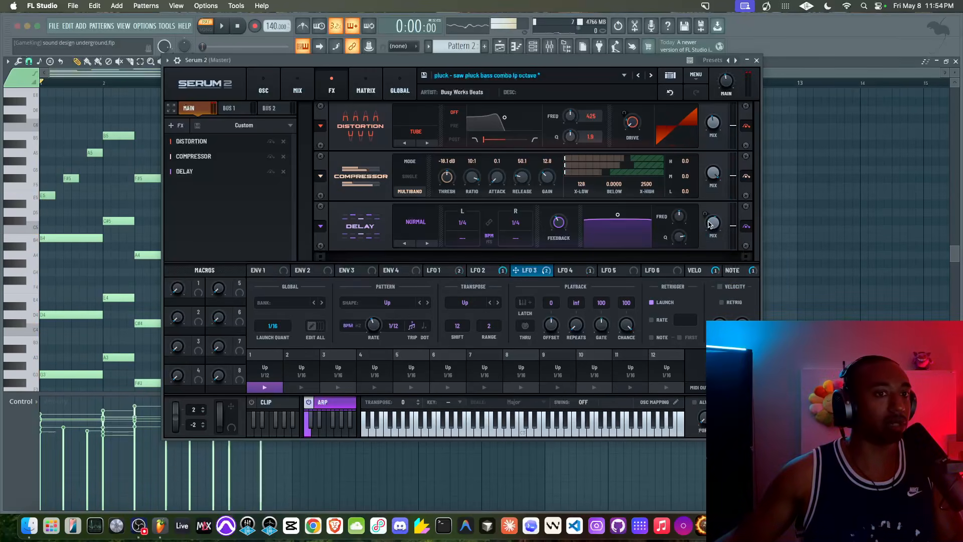
Play the pattern with the added delay while checking the oscillator, mixer and effects settings, stopping playback at the end.
key(space)
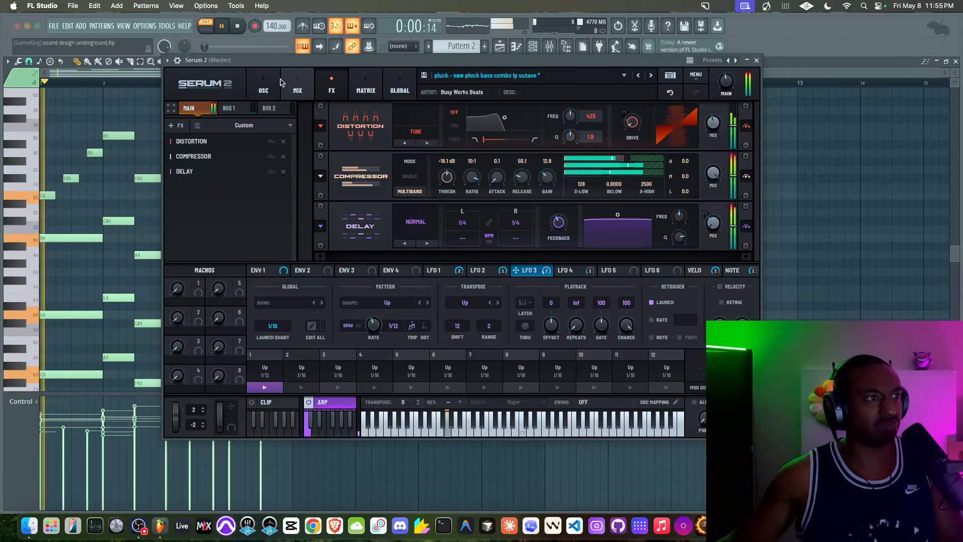
click(264, 86)
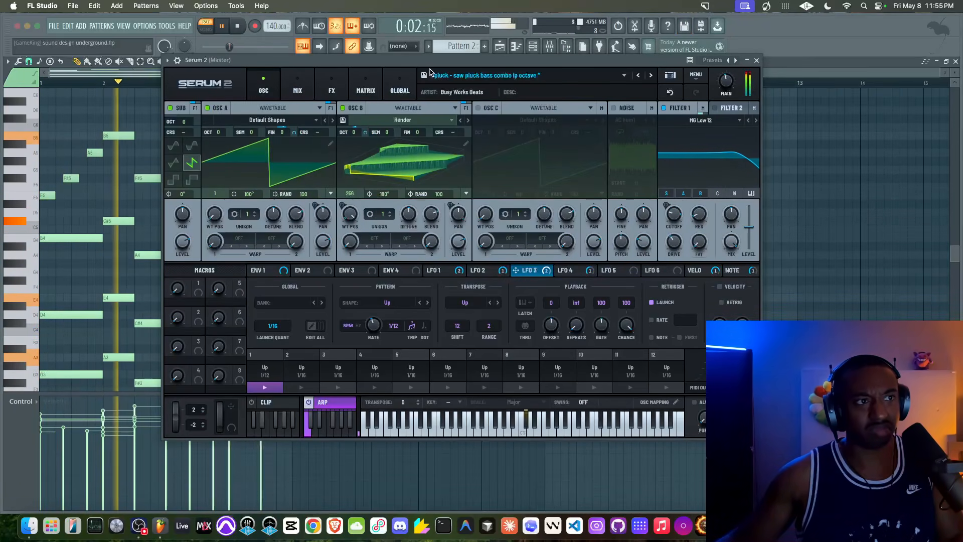
click(298, 86)
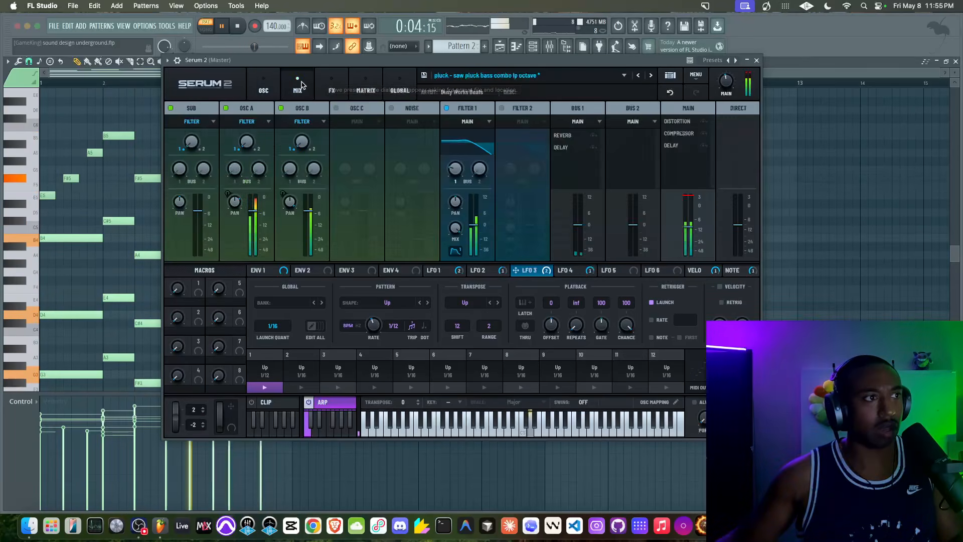
click(332, 90)
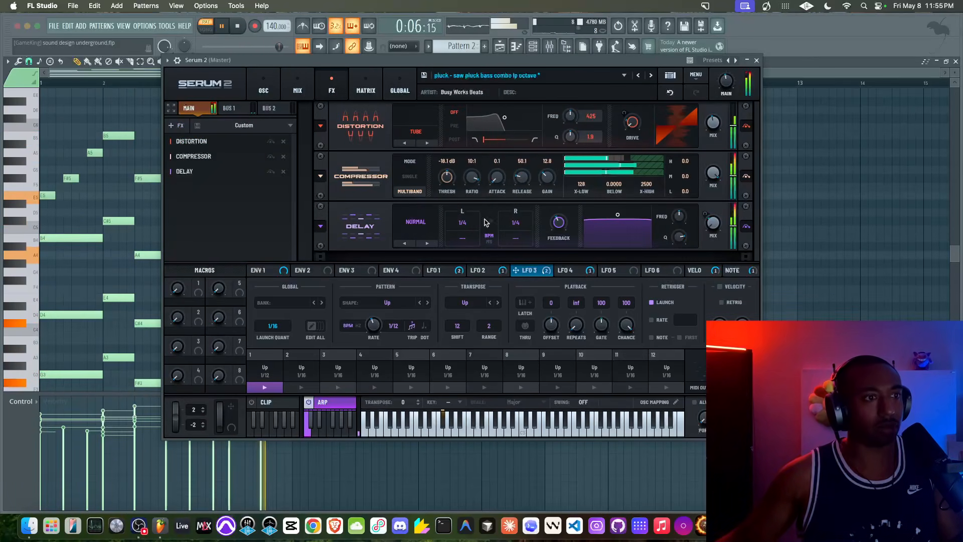
key(space)
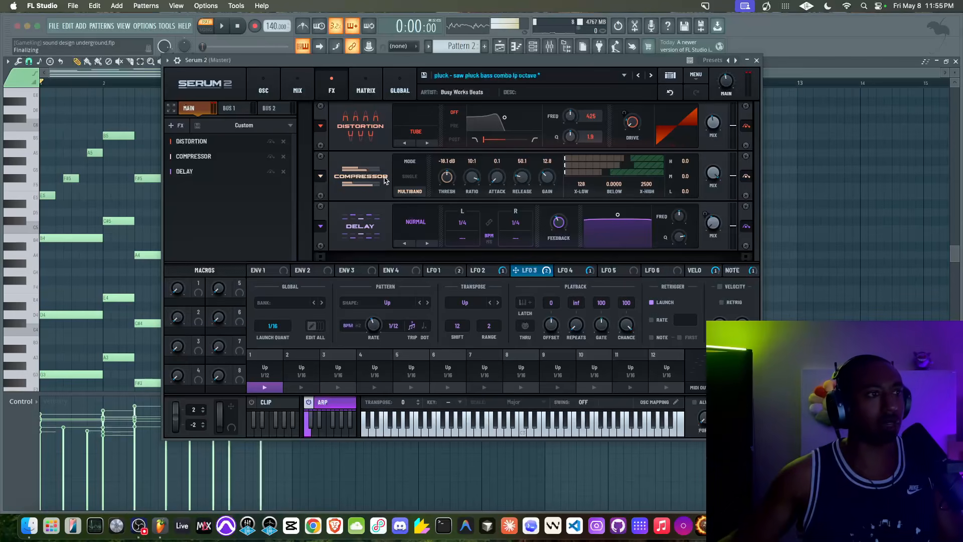
Save the preset as "pluck - saw pluck bass combo lp octave delay" in the Underground pt 3 folder.
click(263, 87)
click(424, 76)
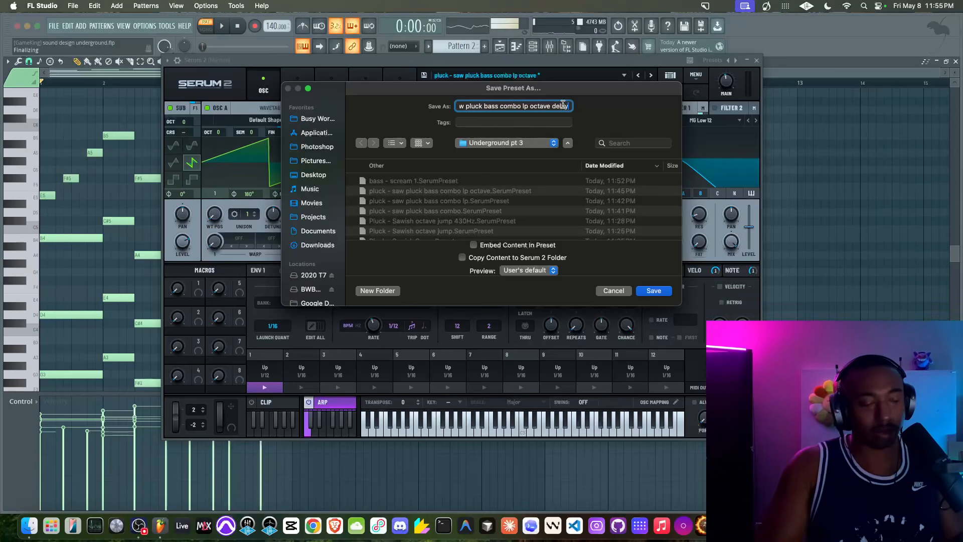
Save the preset as "pluck - saw pluck bass combo lp octave delay" and play the pattern.
key(Return)
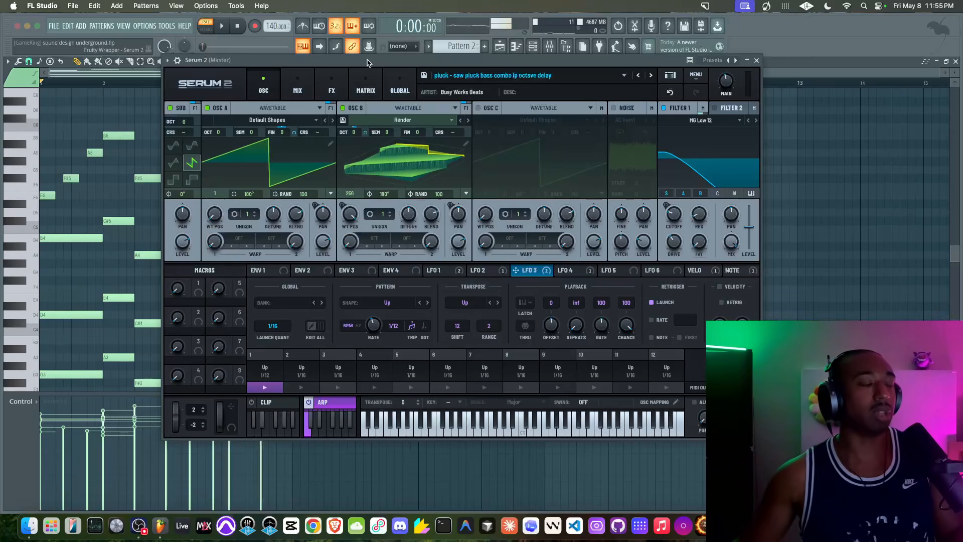
key(space)
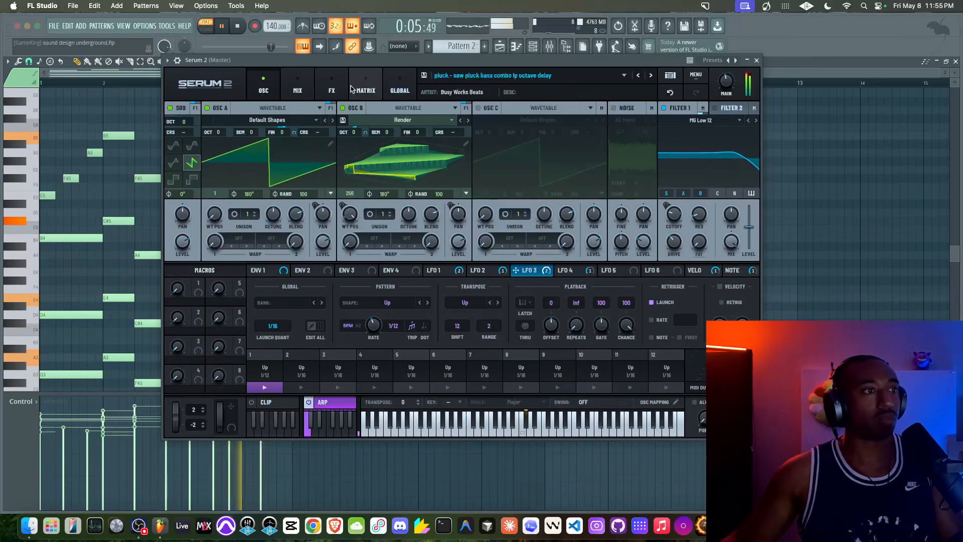
Widen the delay effect's filter curve and leave the delay in Normal mode after trying Ping-Pong.
click(332, 86)
click(428, 243)
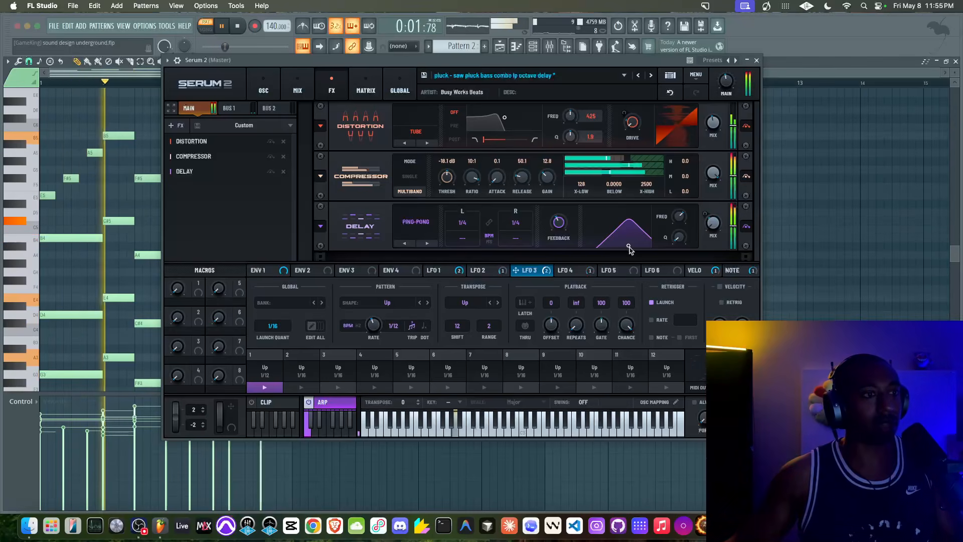
drag(630, 248, 628, 240)
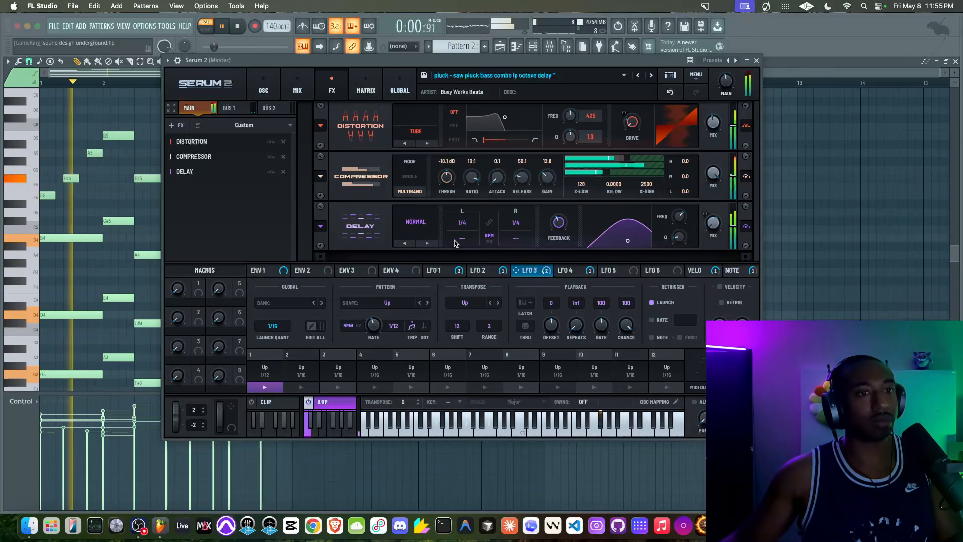
click(264, 86)
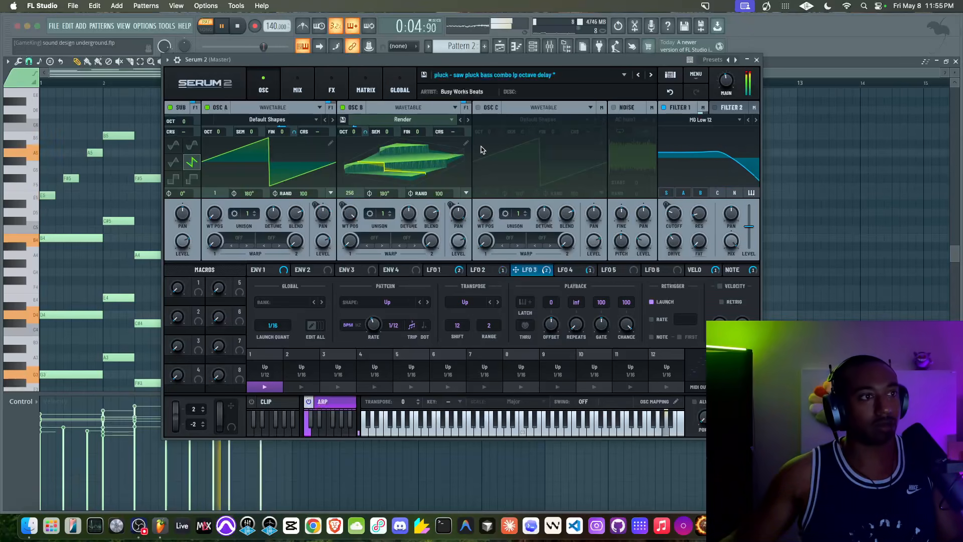
Save the modified preset under a new name, adding "filt" to the end of "pluck - saw pluck bass combo lp octave delay".
click(424, 75)
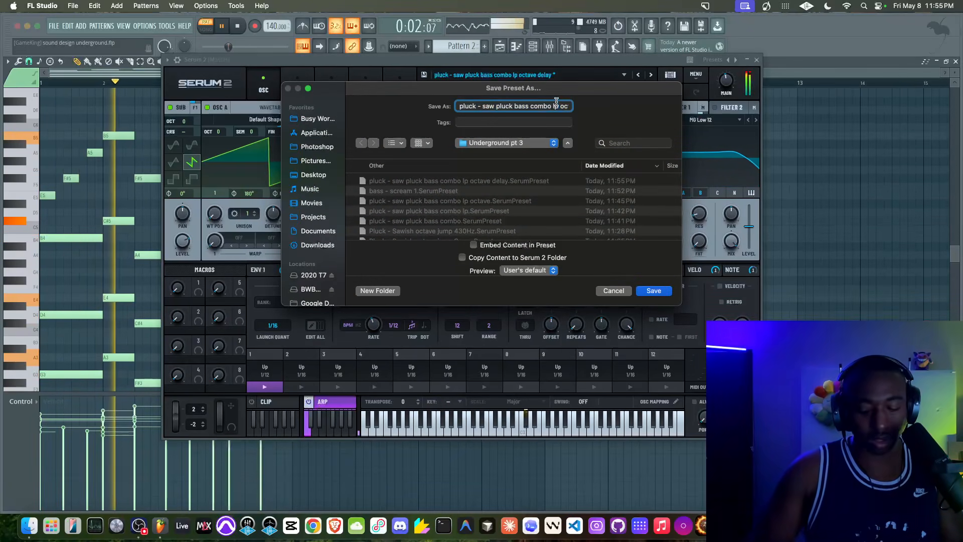
key(Down)
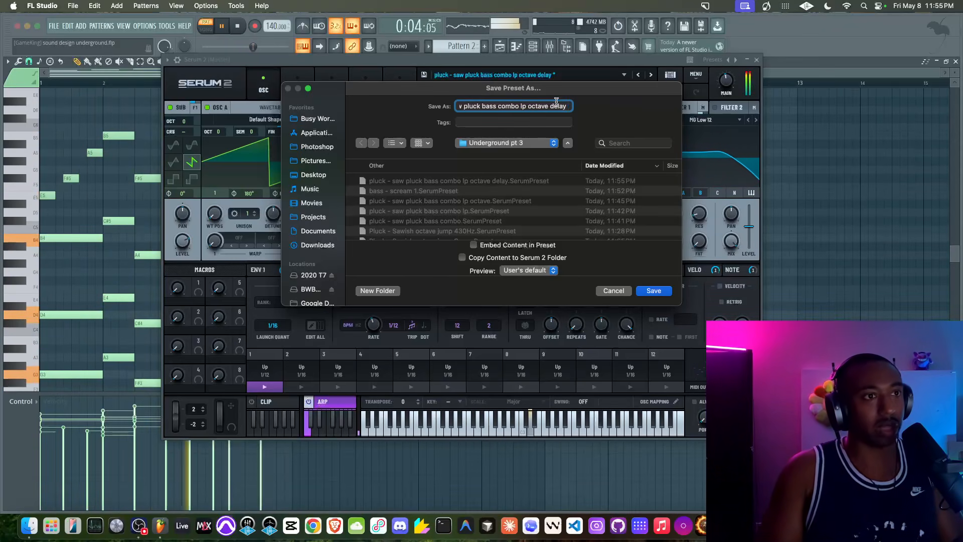
text(filt)
key(Return)
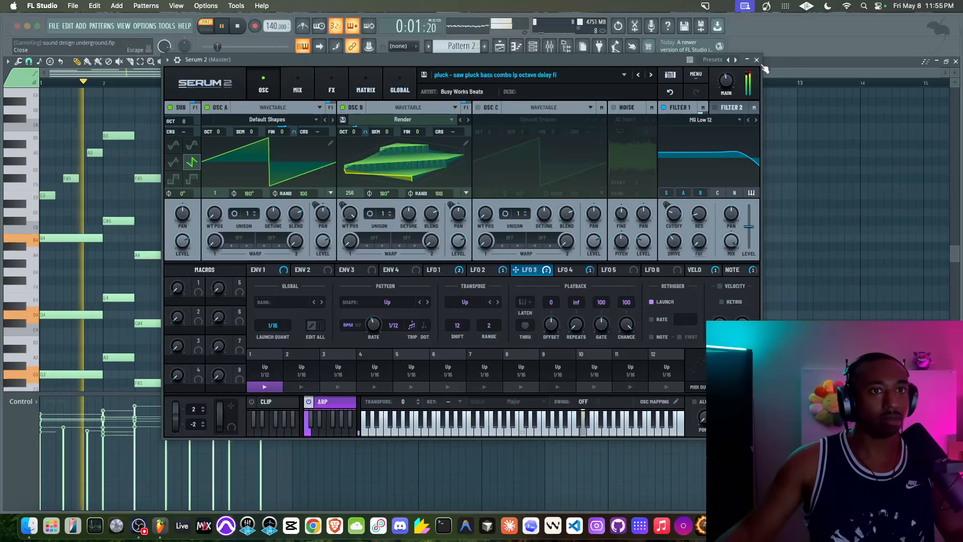
Close the pluck synth and open the Serum 2 #2 channel with the "bass - scream 1" preset.
key(Escape)
click(533, 47)
click(121, 101)
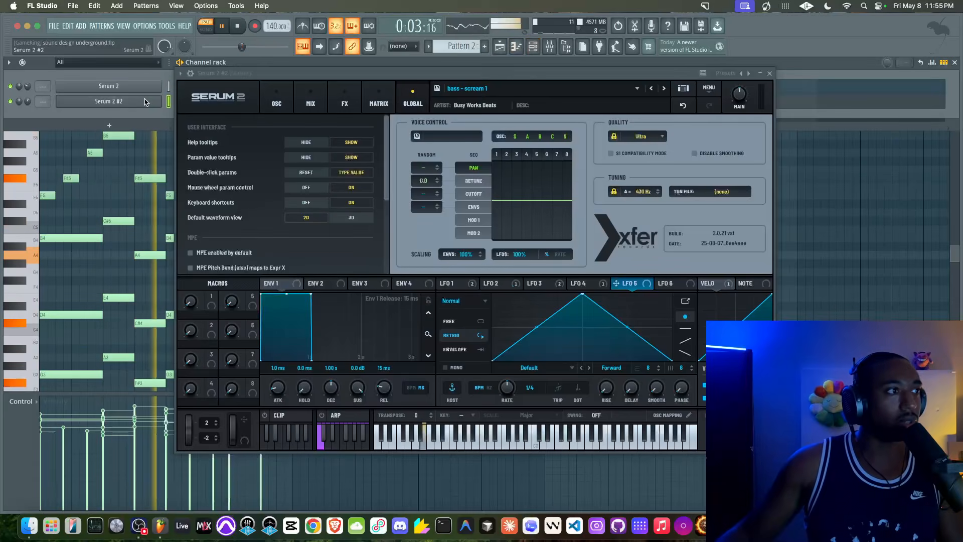
Give oscillators A and B three unison voices each, with detune 0.09 on A and 0.05 on B.
click(277, 104)
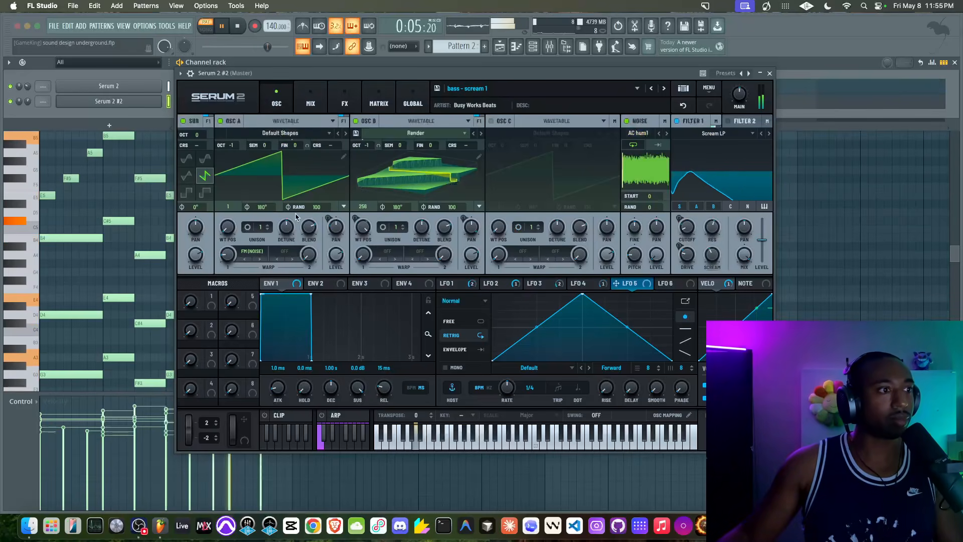
drag(262, 227, 281, 247)
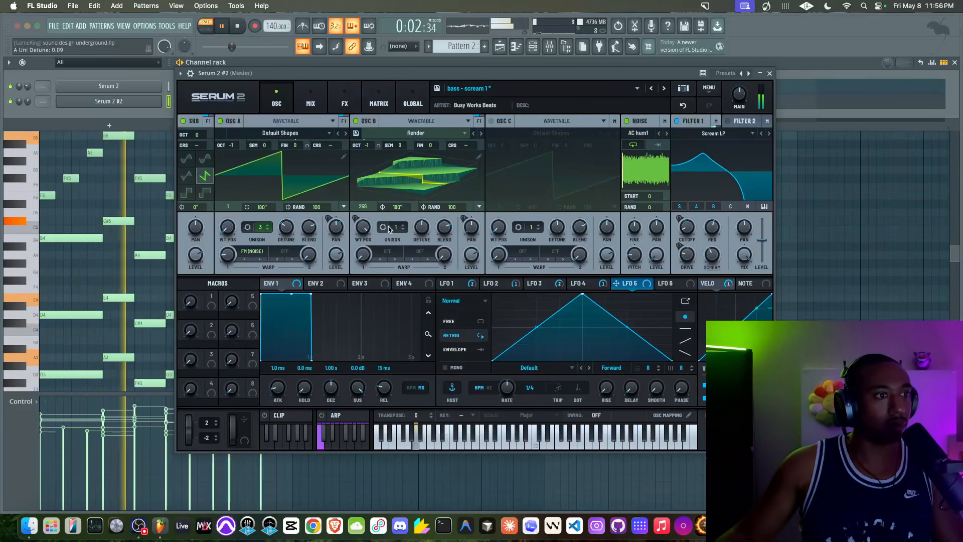
drag(396, 227, 397, 219)
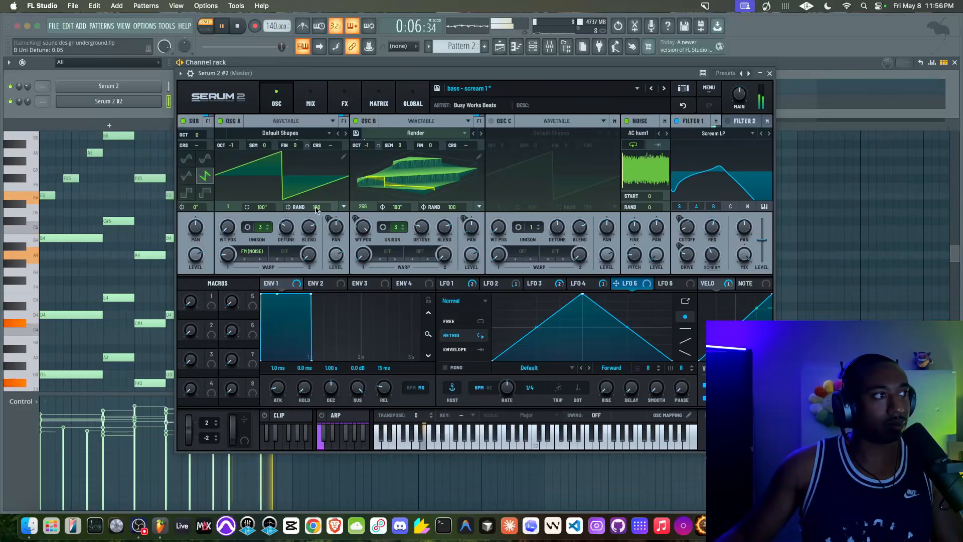
Bypass the Hyper/Dimension effect and reduce oscillator A's unison detune to 0.04.
click(345, 100)
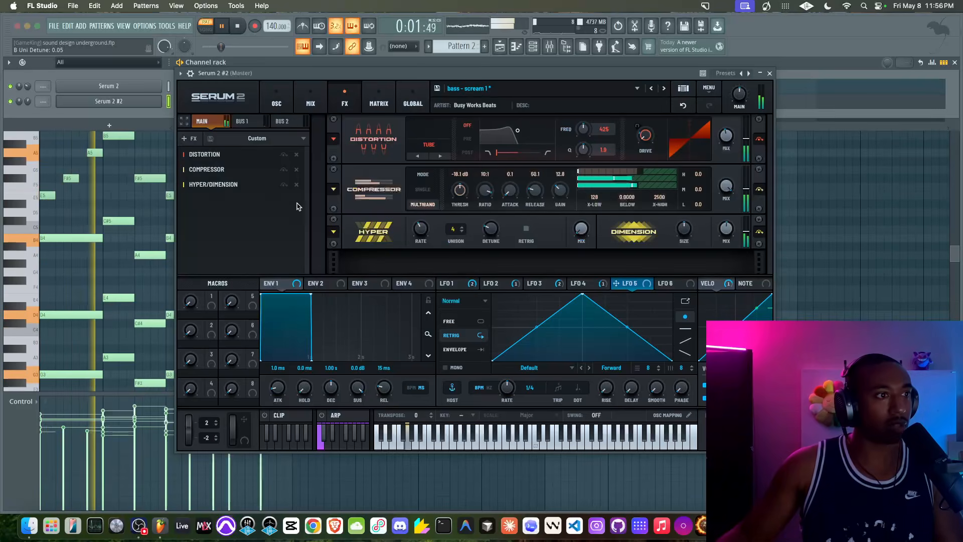
click(284, 184)
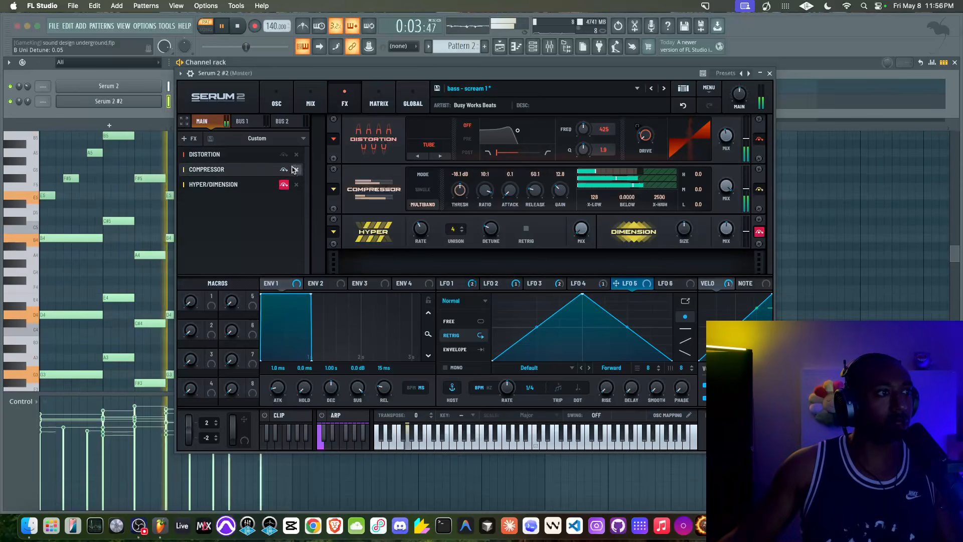
click(278, 109)
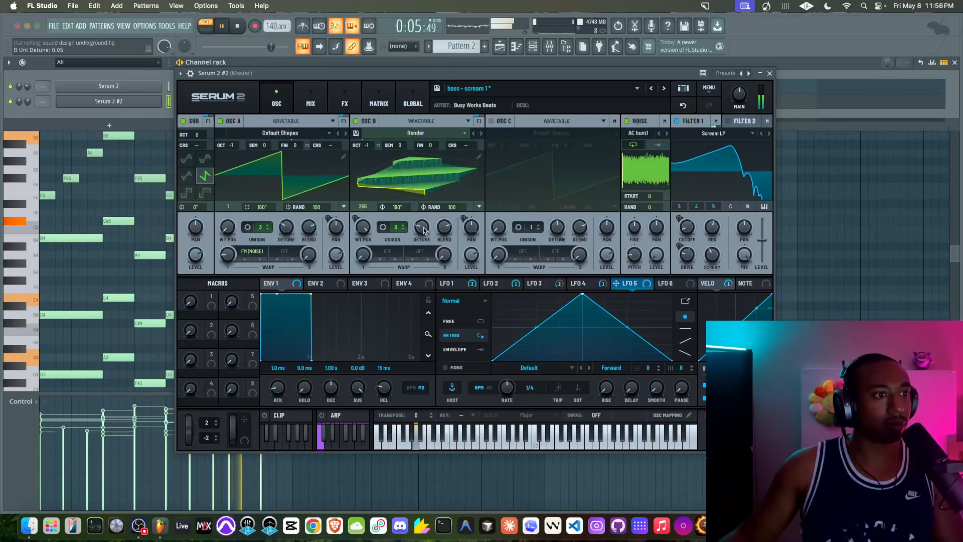
drag(286, 229, 287, 234)
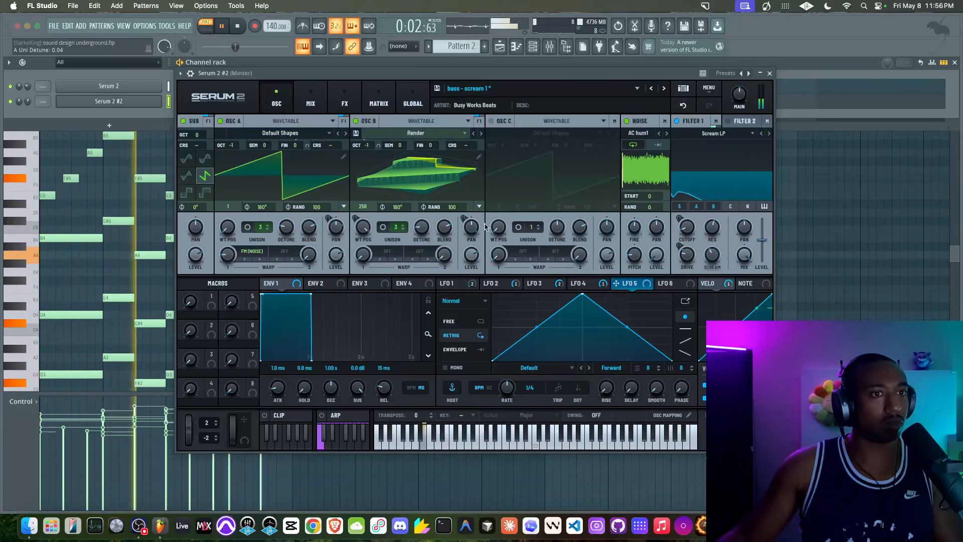
Set oscillator A's second warp to Tube distortion at an amount of 73.
click(282, 252)
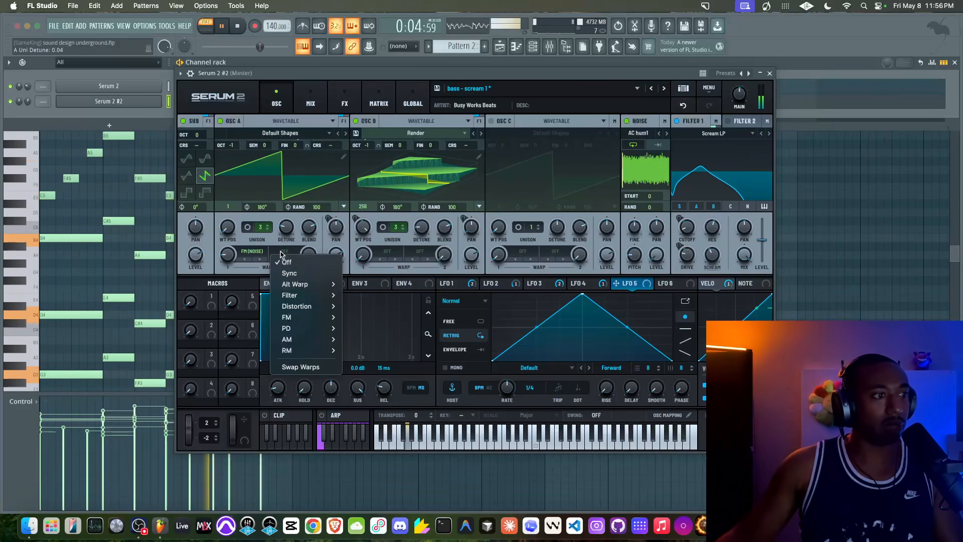
mouse_move(296, 312)
click(355, 307)
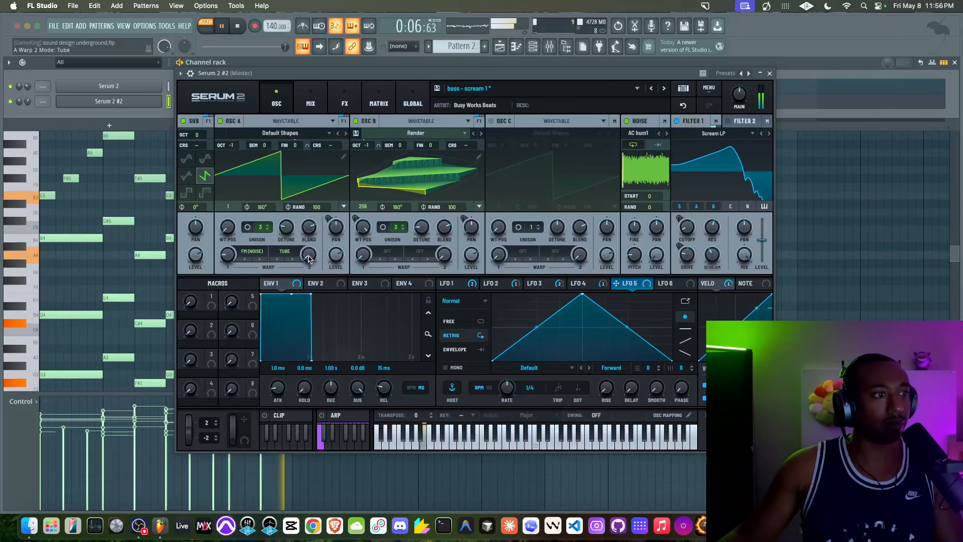
scroll(309, 256, up, 3)
Set oscillator B's first warp to Tube distortion at an amount of 73.
click(391, 252)
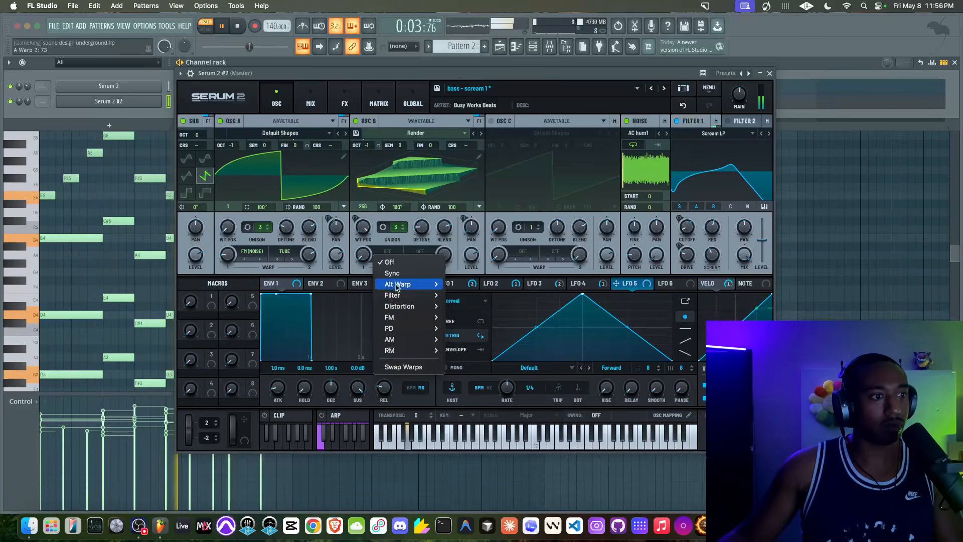
mouse_move(410, 311)
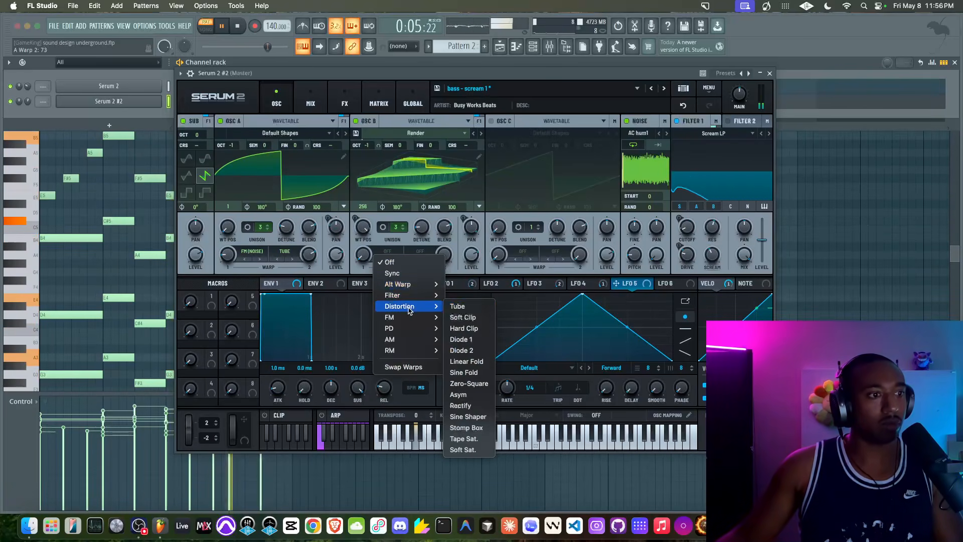
click(458, 307)
drag(366, 200, 366, 193)
mouse_move(365, 254)
mouse_down()
mouse_move(366, 235)
mouse_move(364, 244)
mouse_up()
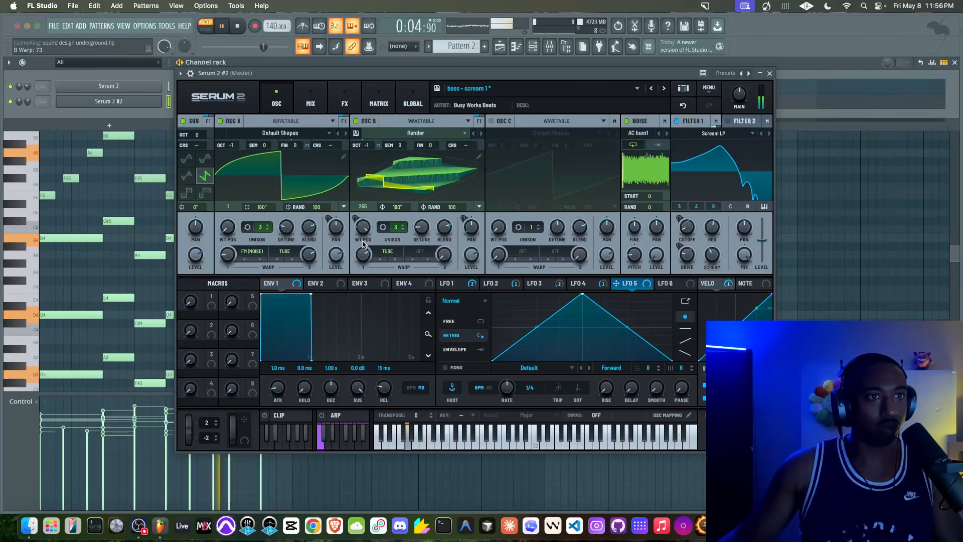
Enable oscillator C with the Default Shapes wavetable and set its octave to -1.
click(492, 121)
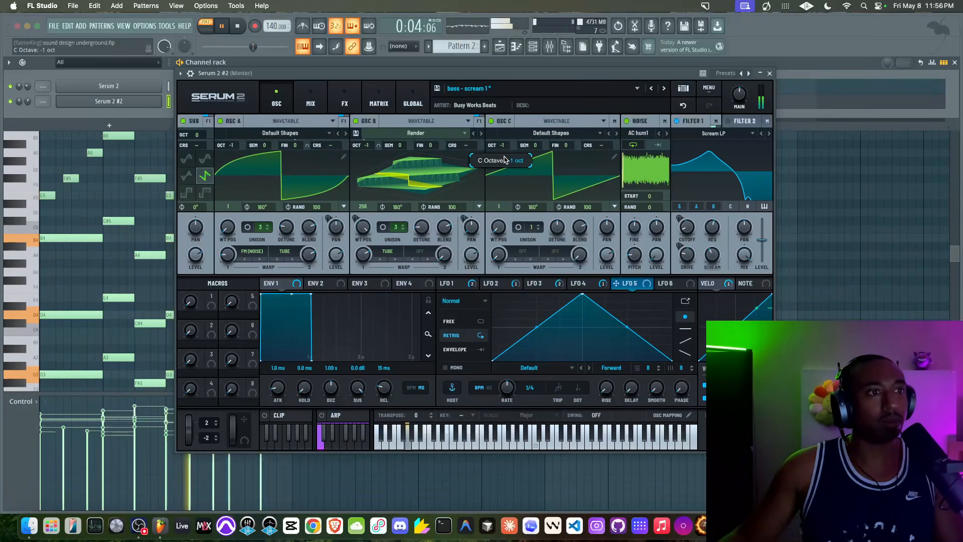
drag(506, 154, 506, 156)
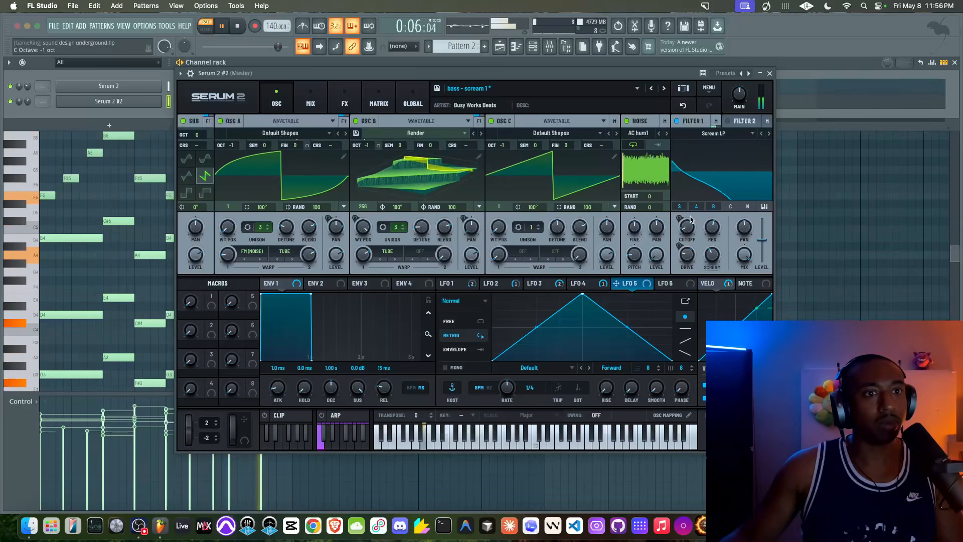
drag(606, 229, 555, 269)
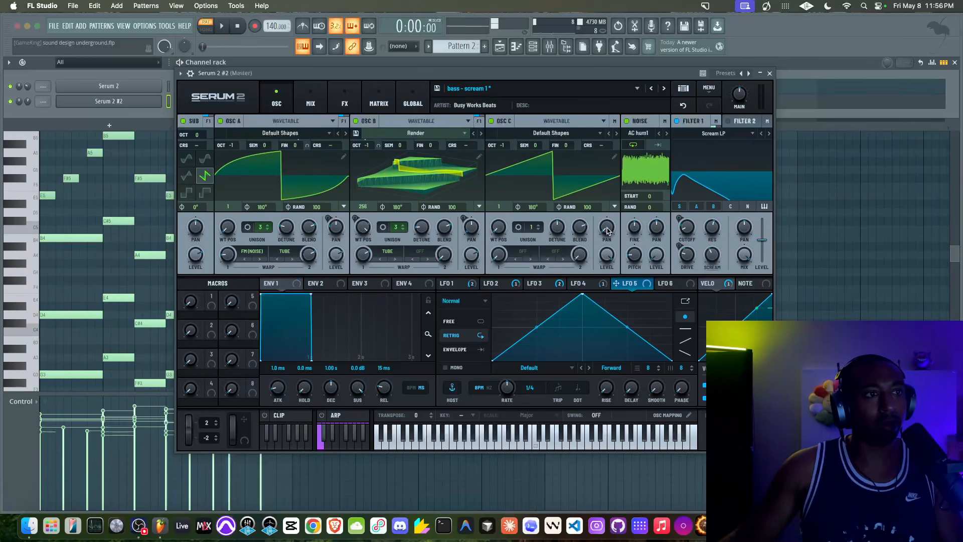
Isolate oscillator C by disabling oscillators A, B and the sub, and play the pattern to hear it.
click(355, 120)
key(space)
click(220, 121)
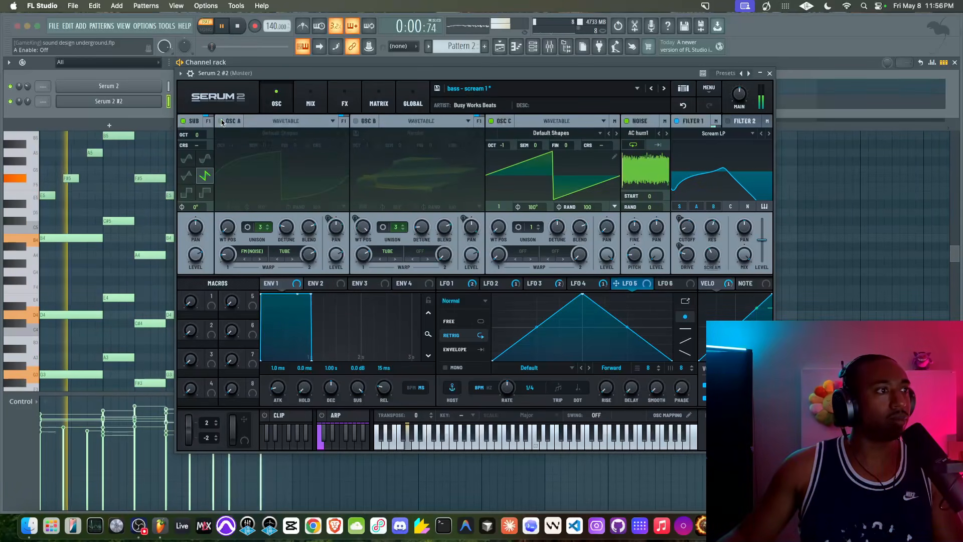
click(182, 121)
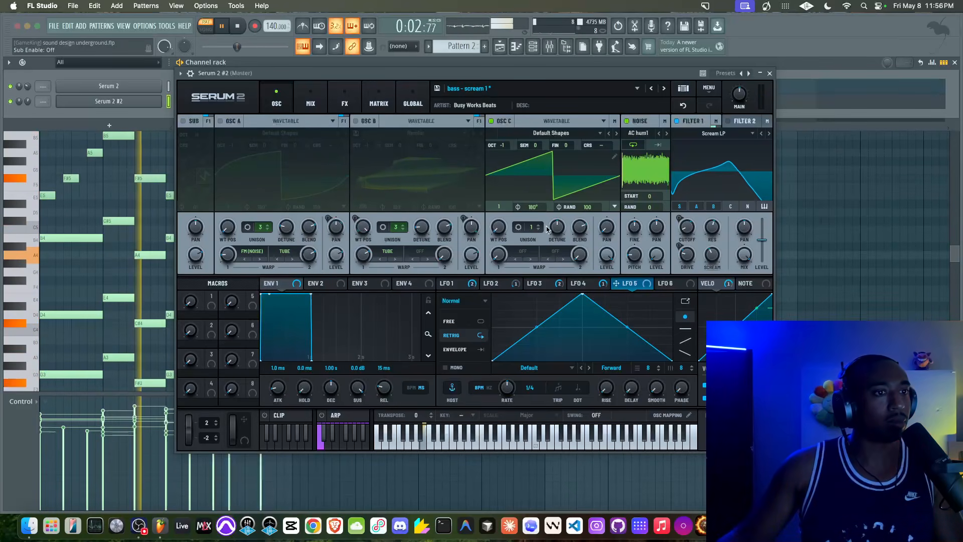
key(space)
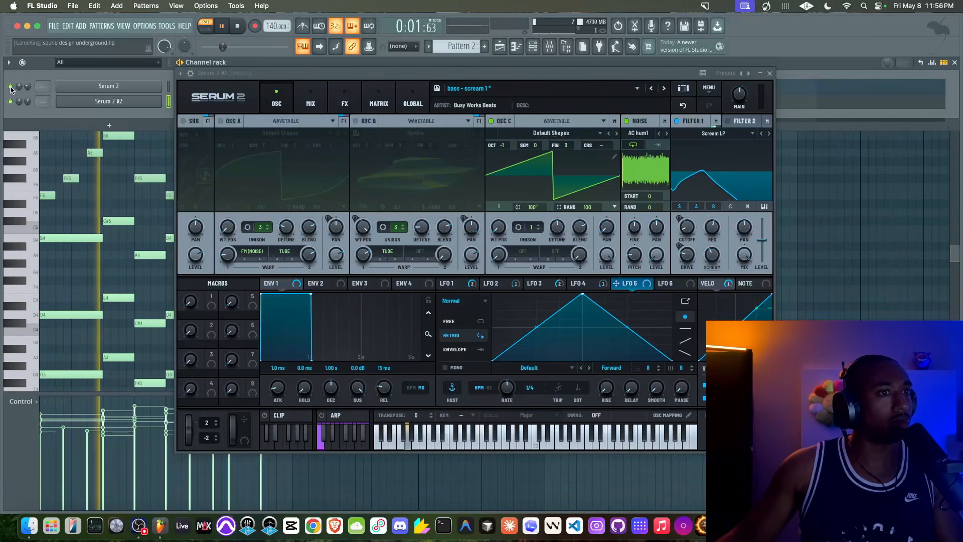
key(space)
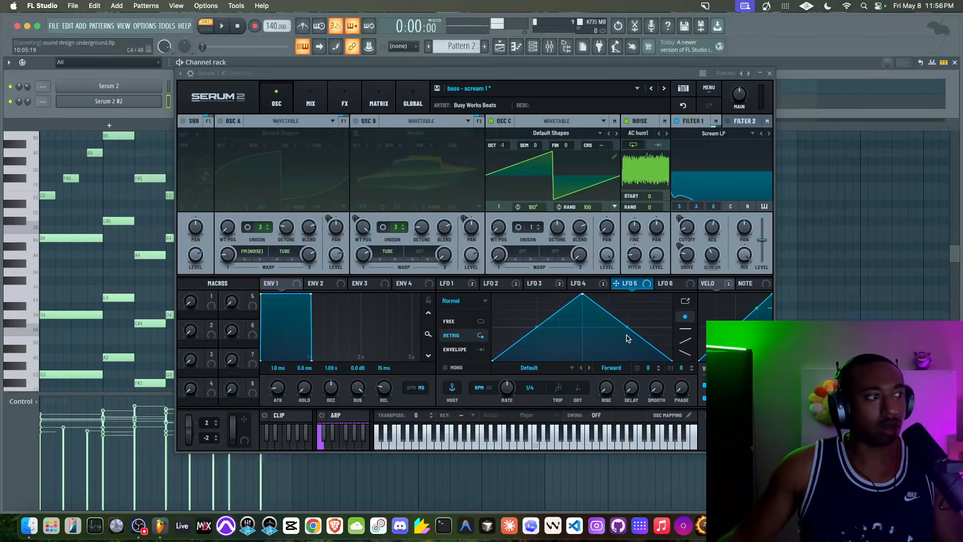
Re-enable oscillators A, B and the sub, and play the pattern.
click(356, 122)
click(220, 122)
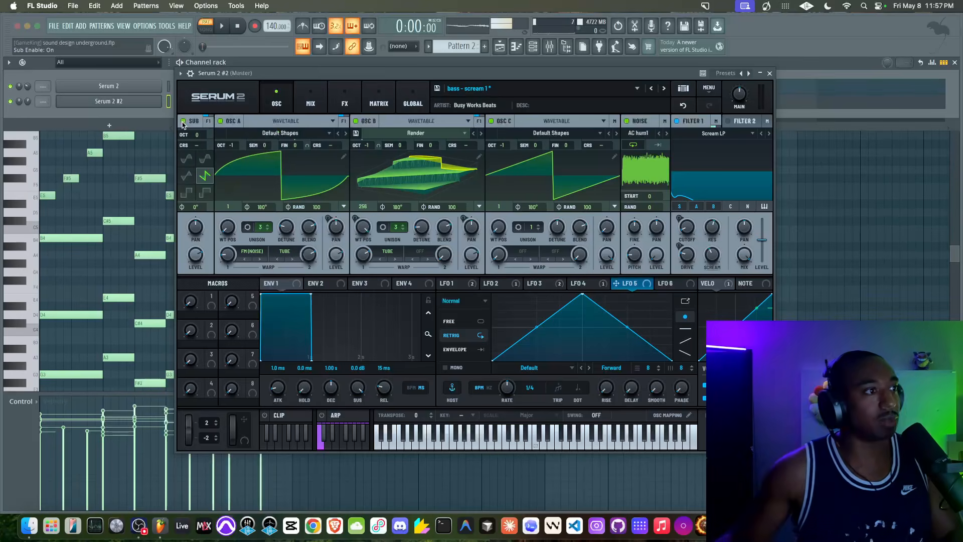
key(space)
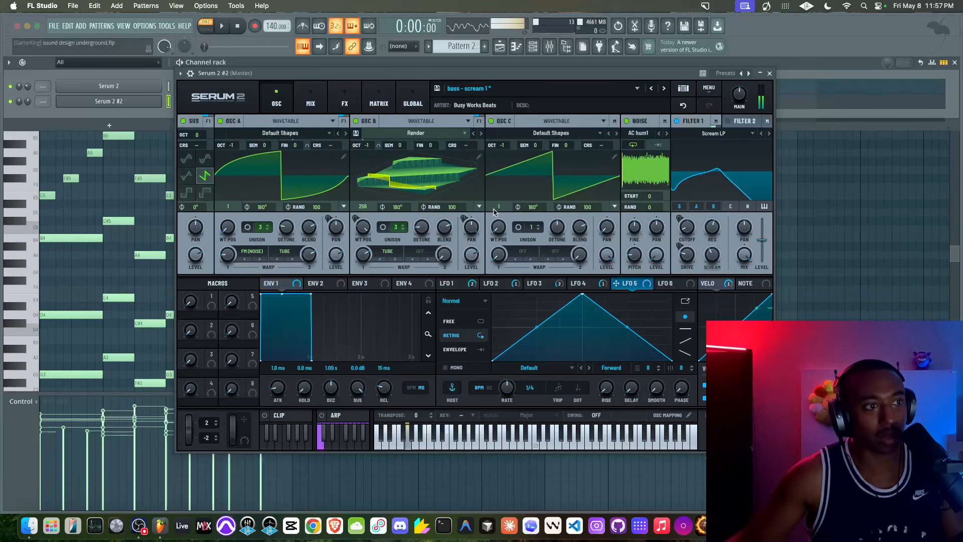
Extend oscillator C's key range in the OSC mapping to cover the whole keyboard.
click(689, 416)
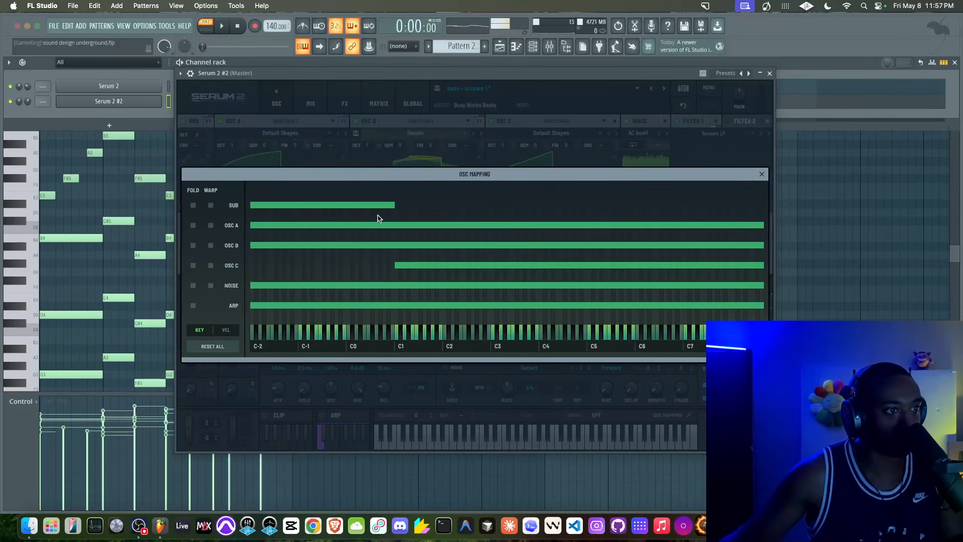
drag(395, 266, 216, 268)
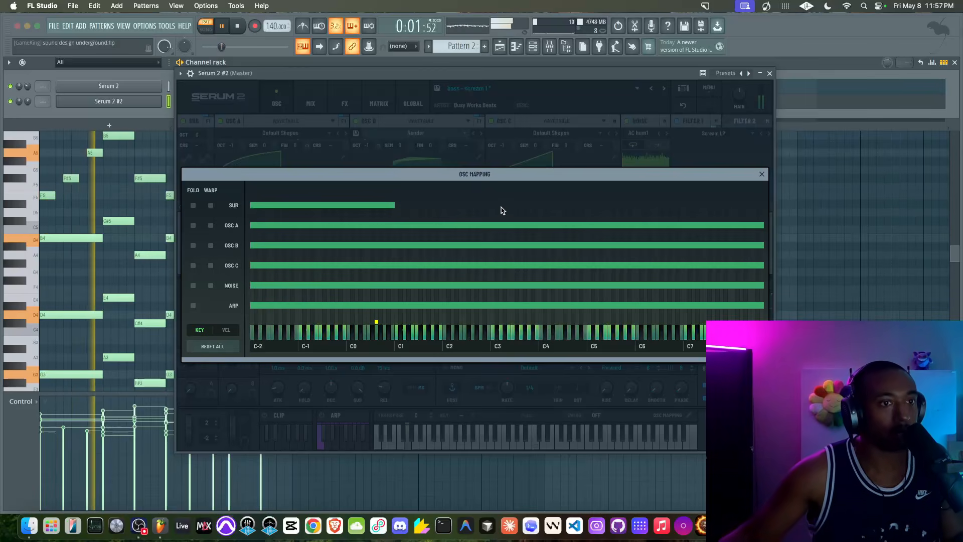
click(762, 175)
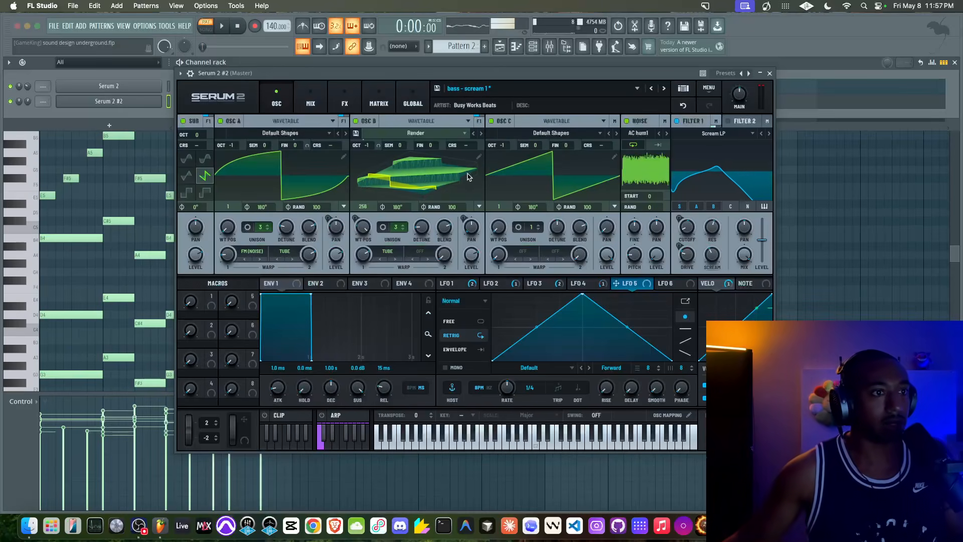
Disable oscillator C and play the pattern.
click(491, 122)
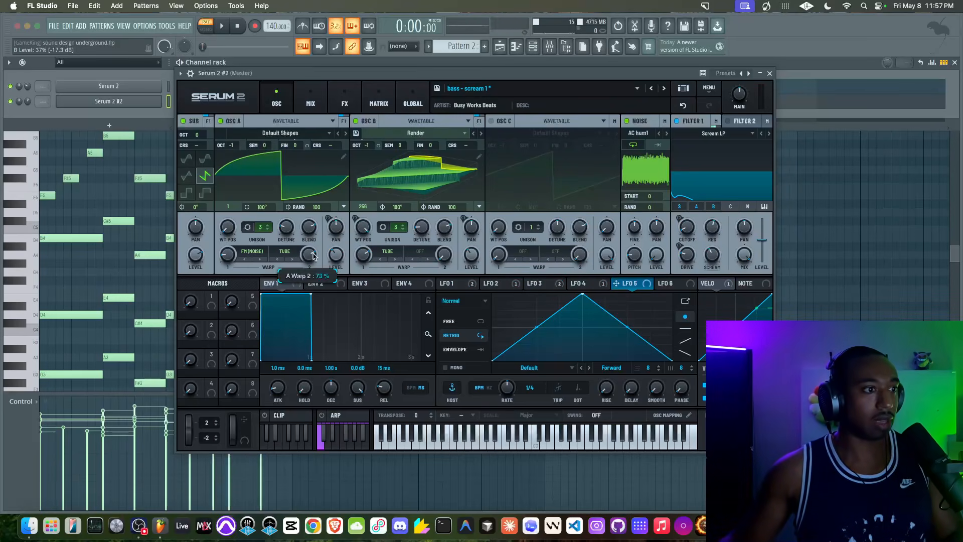
key(space)
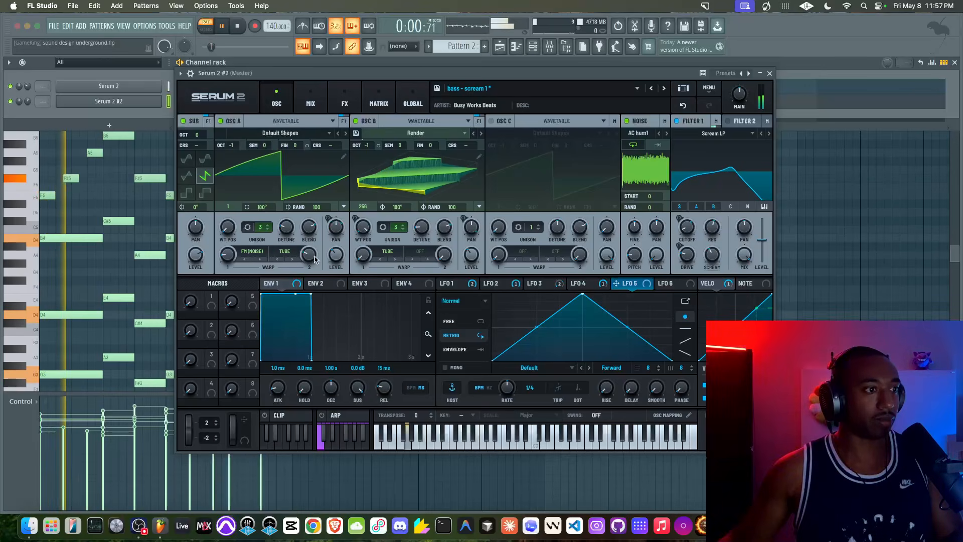
Set oscillator A to octave 0, with its level at 76% and its Tube warp at 40%.
drag(341, 261, 343, 226)
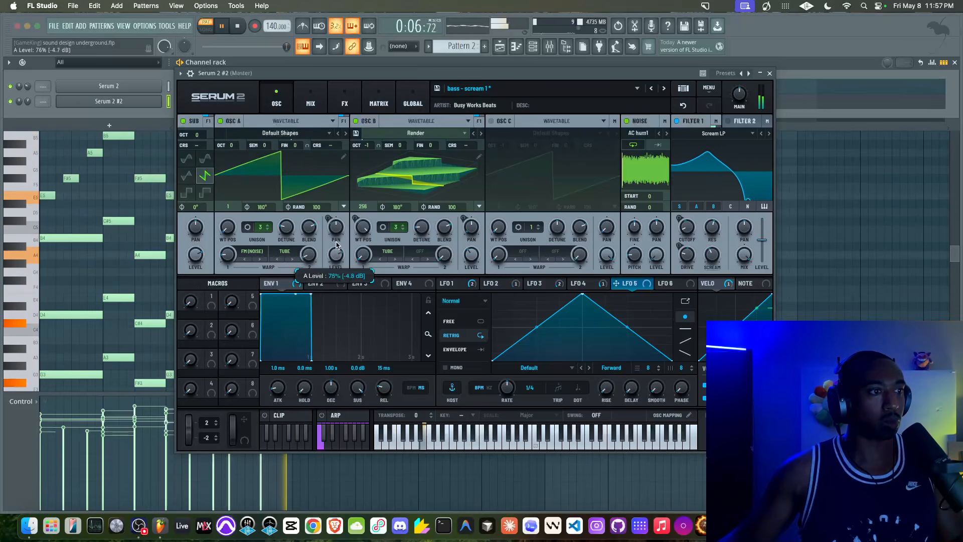
drag(308, 255, 311, 226)
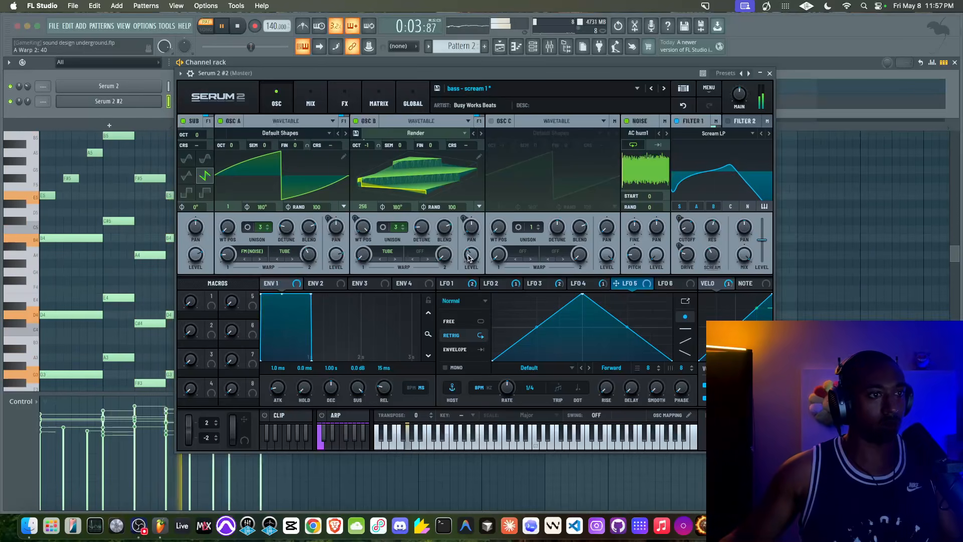
Set oscillator B's Tube warp to 73%, raise its level and set its octave to 0, playing the pattern to check.
drag(363, 254, 370, 232)
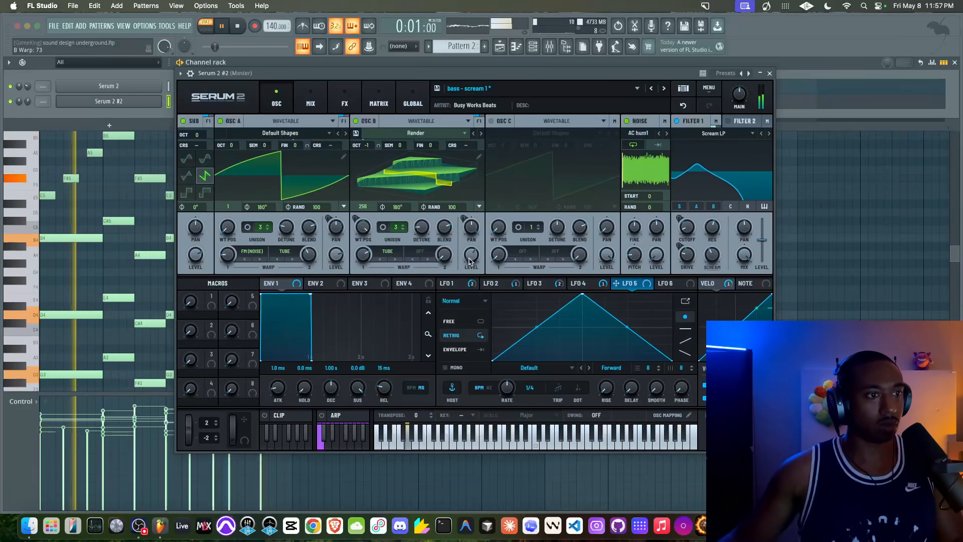
drag(472, 254, 474, 242)
key(space)
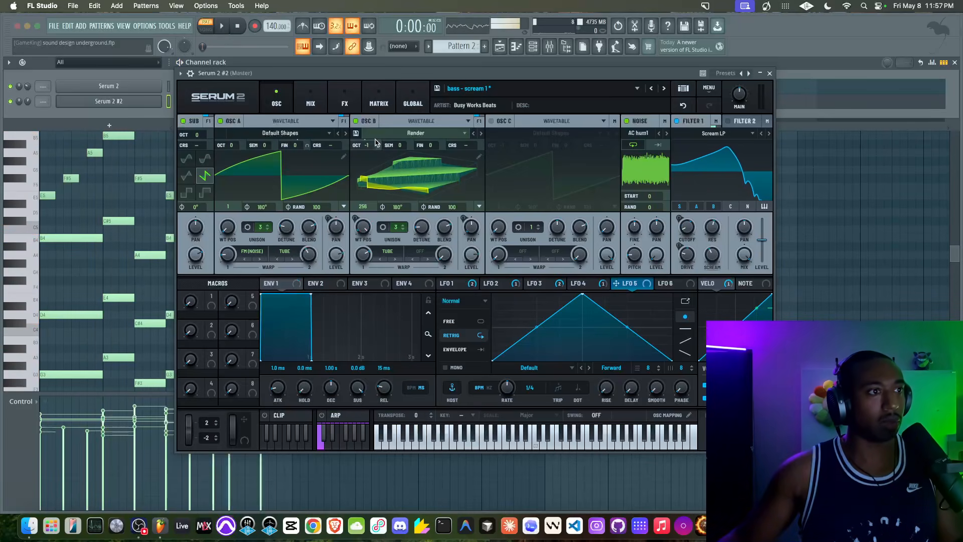
key(space)
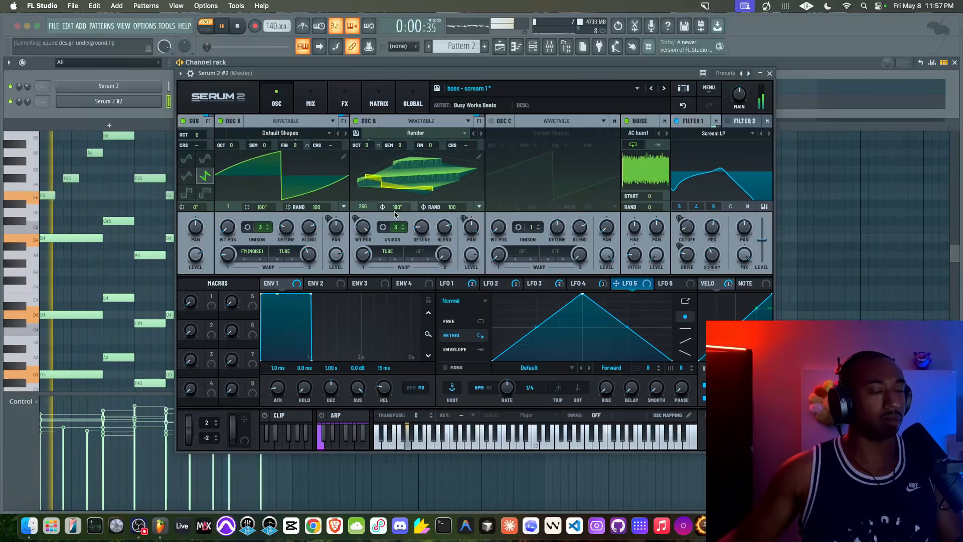
Raise oscillator A's level to 89% and its Tube warp to 90%.
drag(336, 255, 332, 242)
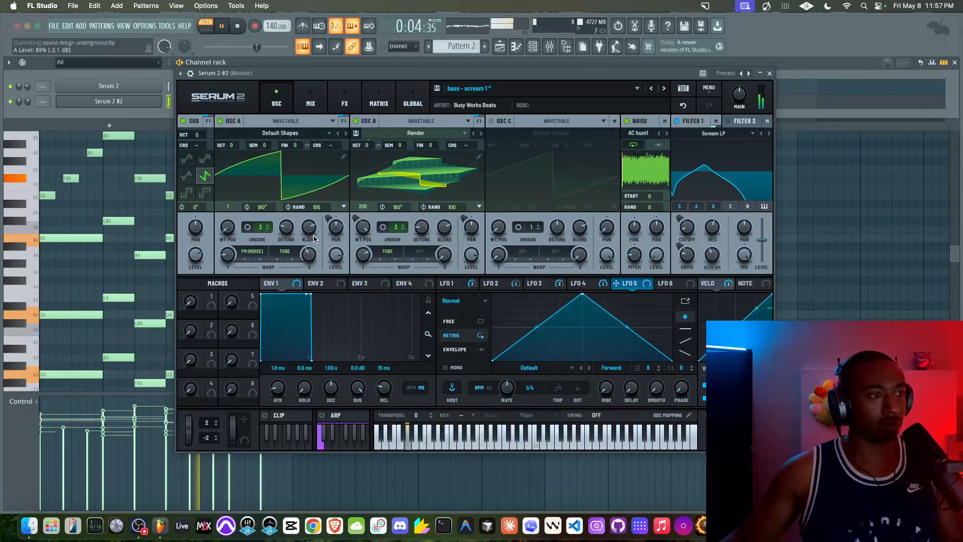
drag(310, 256, 319, 216)
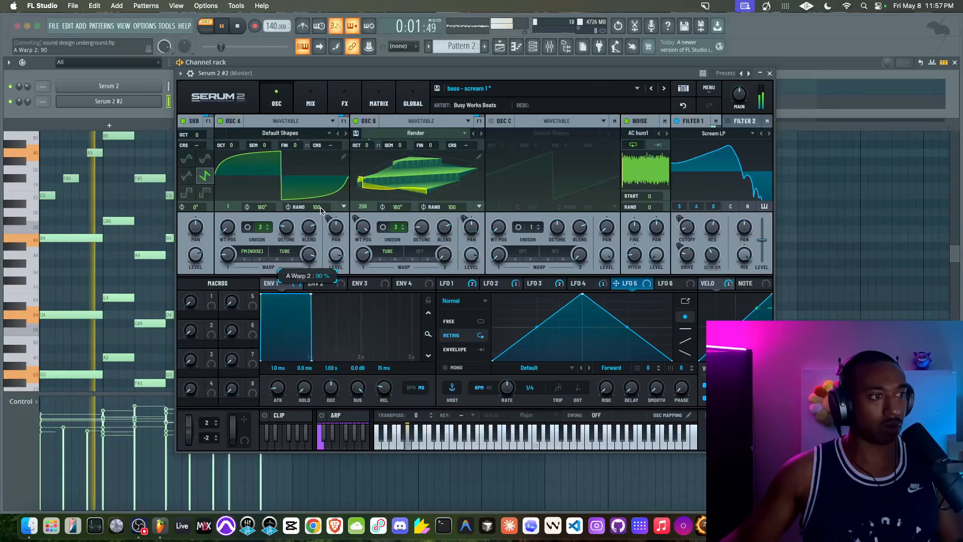
Modulate oscillator A's Tube warp with LFO 5 at about 55%, using a 2 bar rate in Free mode, and readjust the base warp.
drag(617, 283, 326, 259)
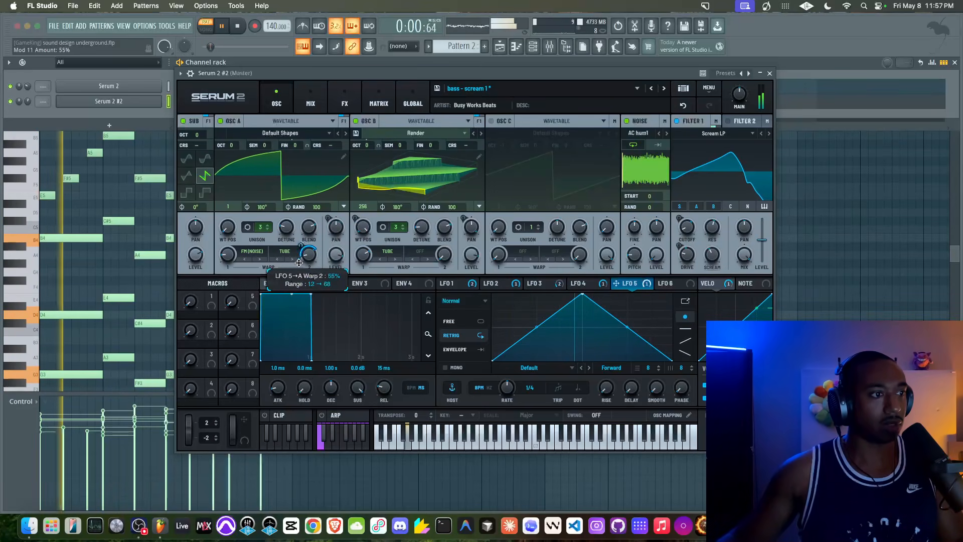
drag(509, 388, 504, 406)
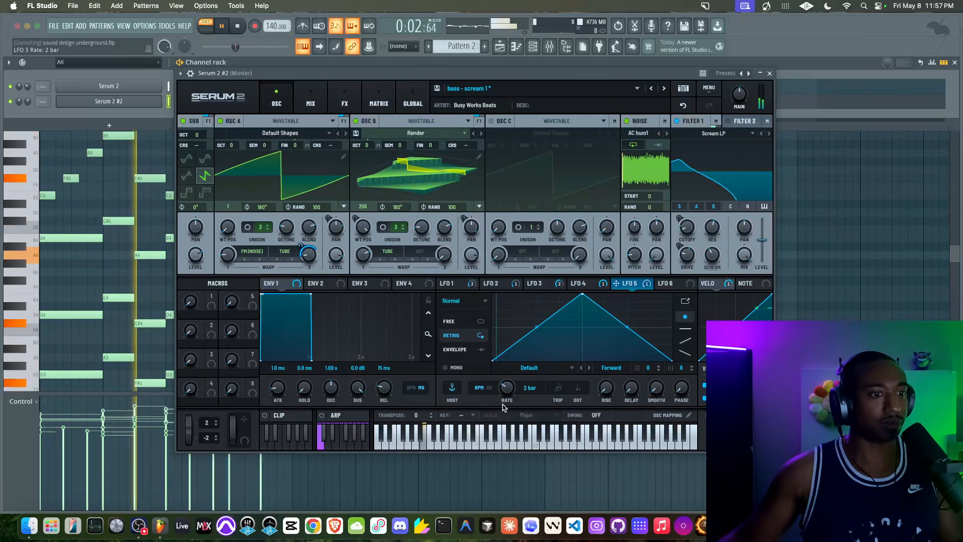
key(space)
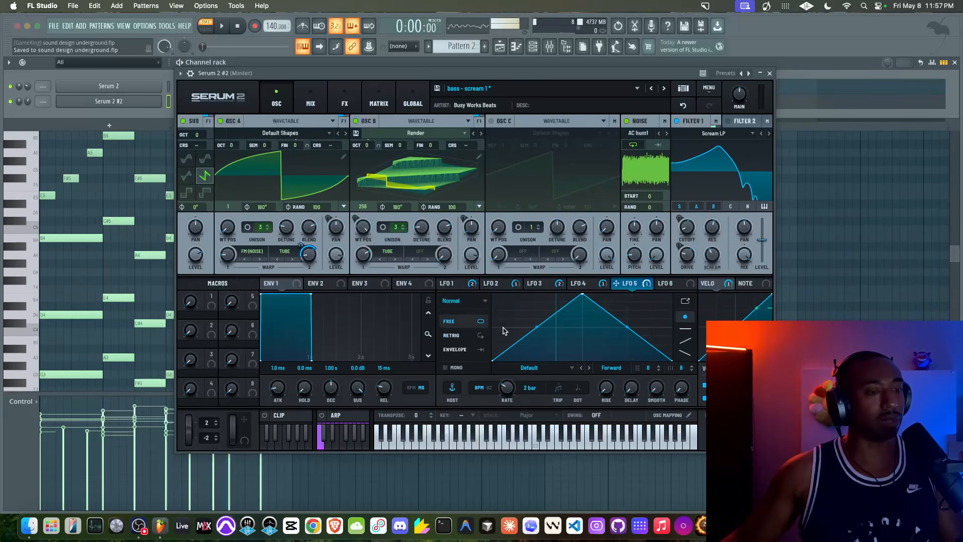
key(space)
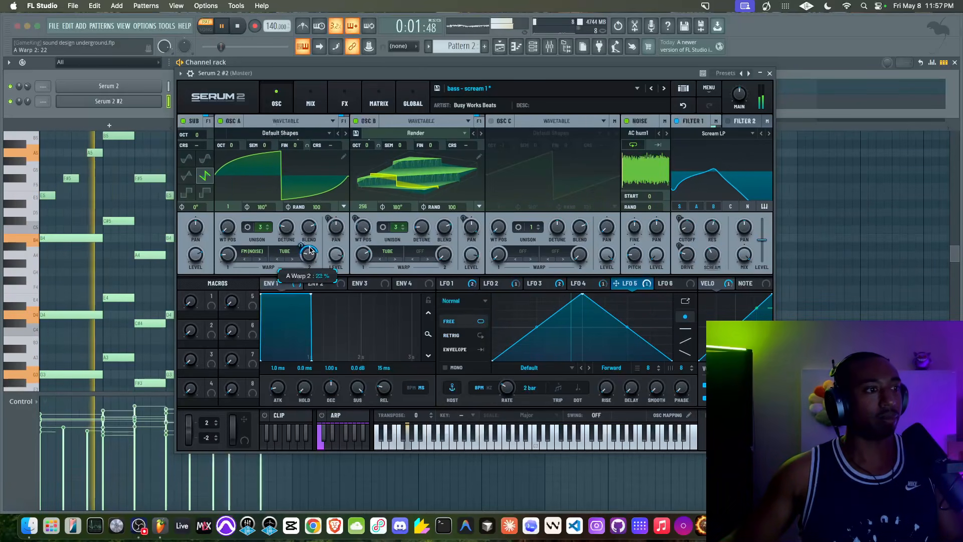
drag(311, 246, 312, 243)
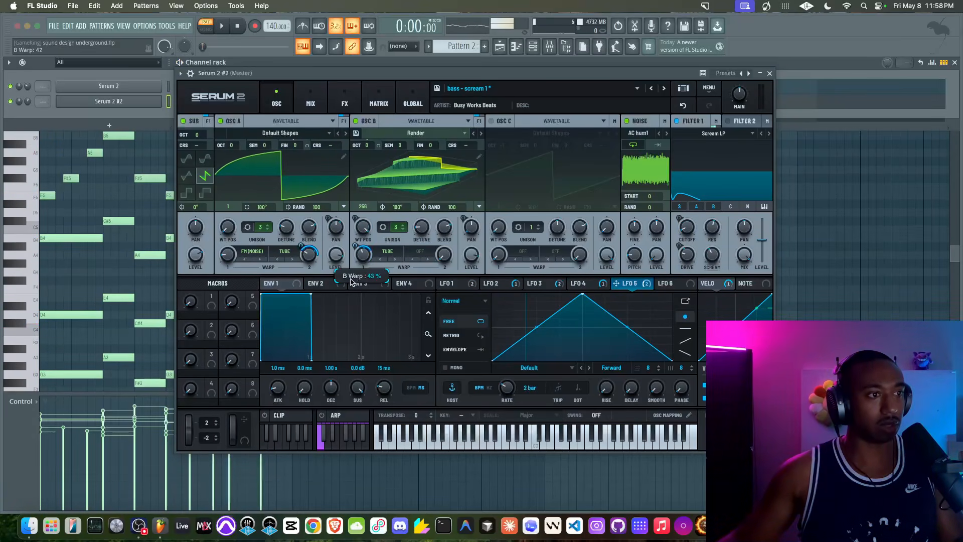
Modulate oscillator B's Tube warp with LFO 5 at about 52% from a base warp of 36%, and play the pattern.
drag(352, 281, 353, 285)
key(space)
drag(355, 245, 354, 235)
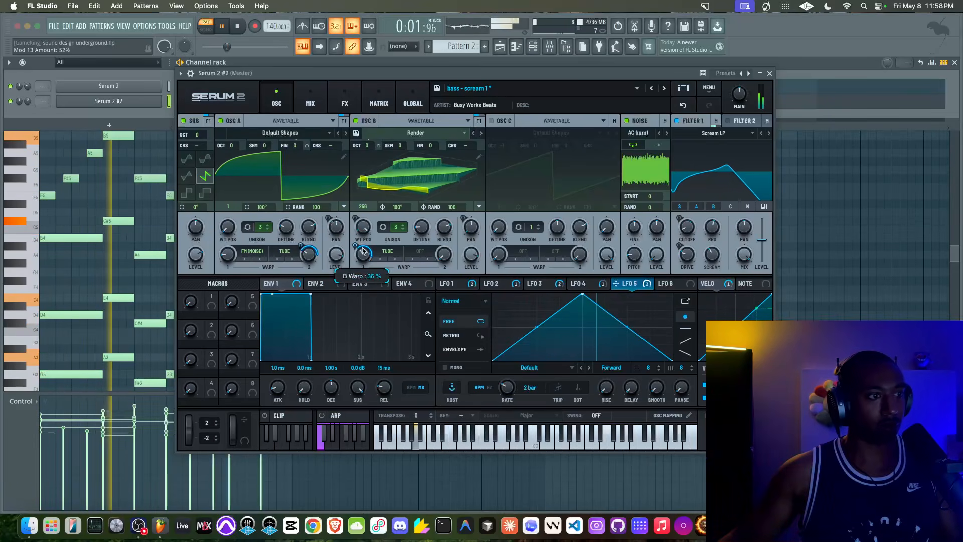
key(space)
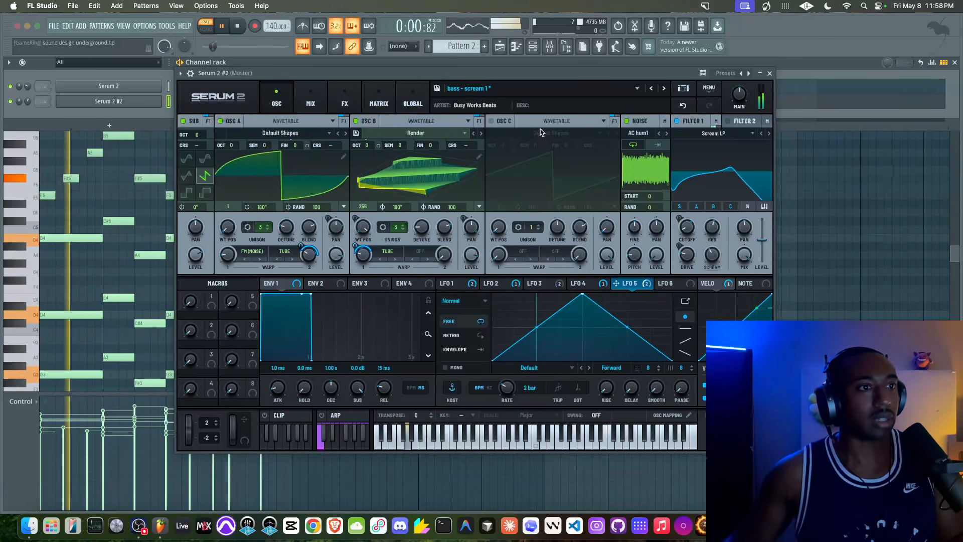
Enable oscillator C with wavetable position 5, octave +1 and semitones +7, and save the project.
click(492, 121)
drag(502, 146, 502, 138)
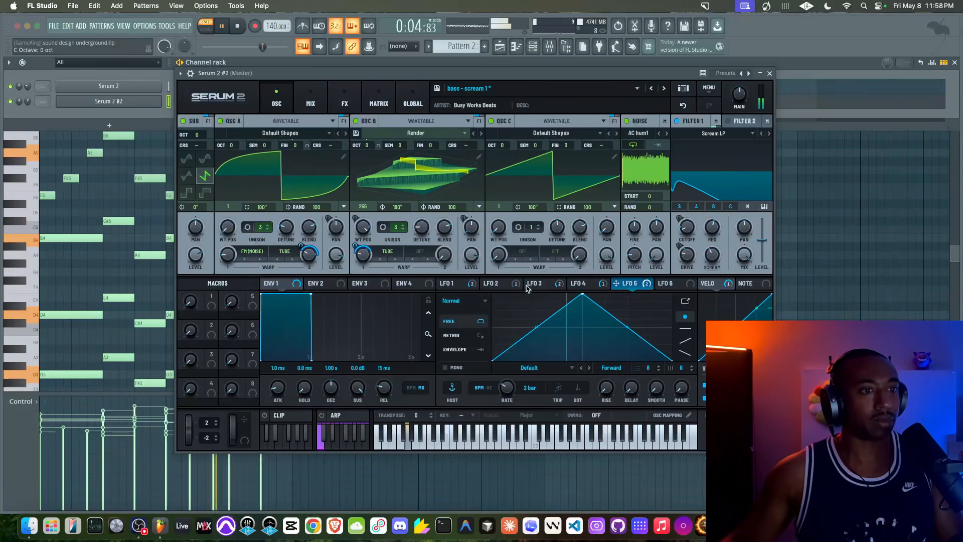
drag(505, 225, 509, 179)
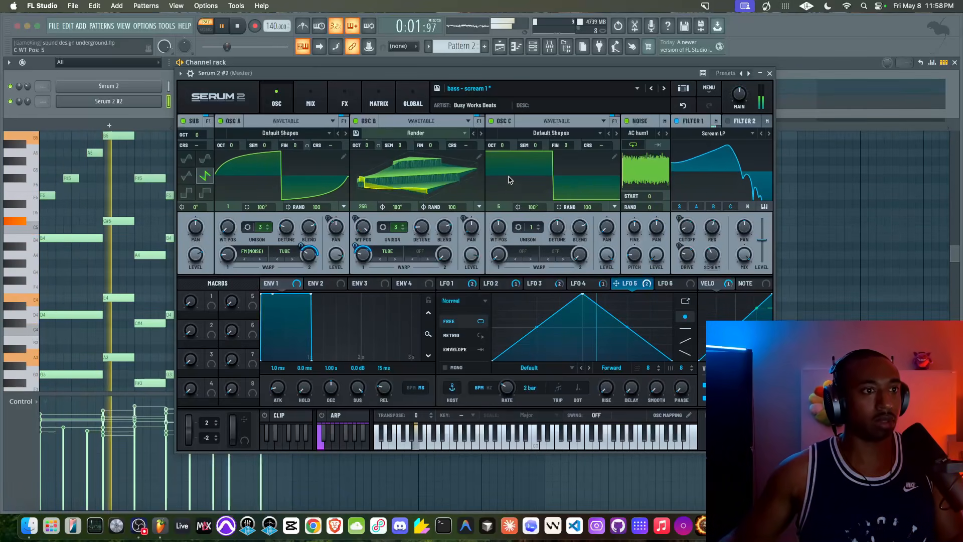
drag(502, 146, 505, 137)
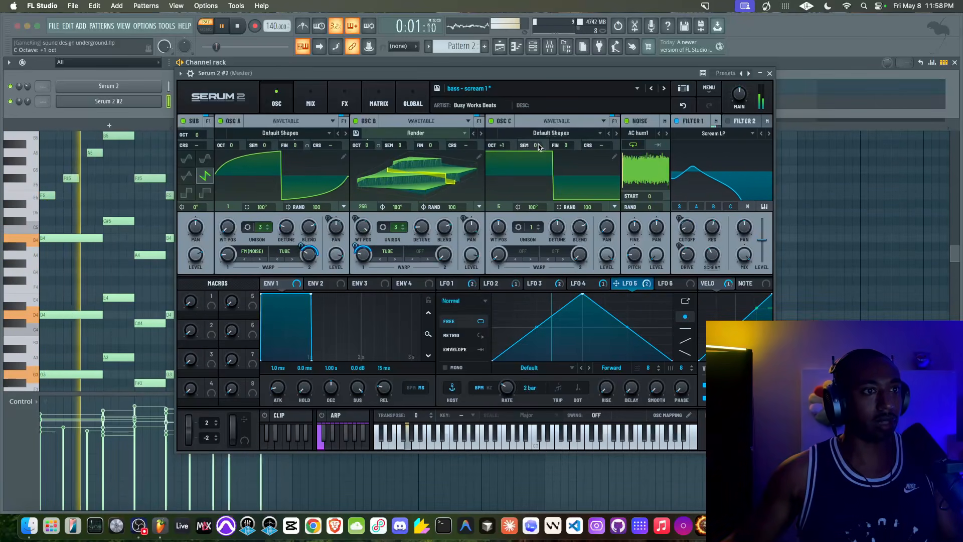
drag(532, 145, 546, 118)
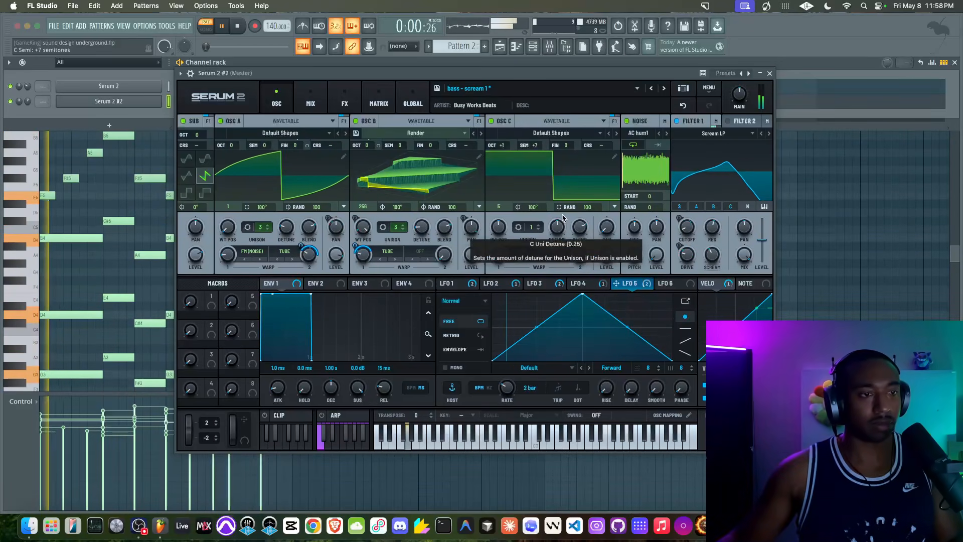
key(super+s)
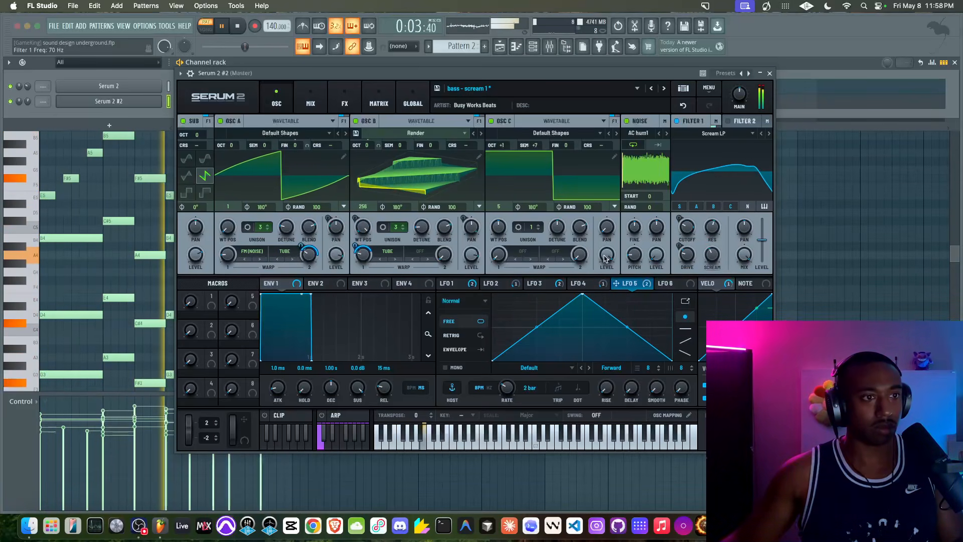
Give oscillator C 3 unison voices with 0.02 detune, and save the preset as "bass - scream dis 2".
drag(532, 227, 552, 261)
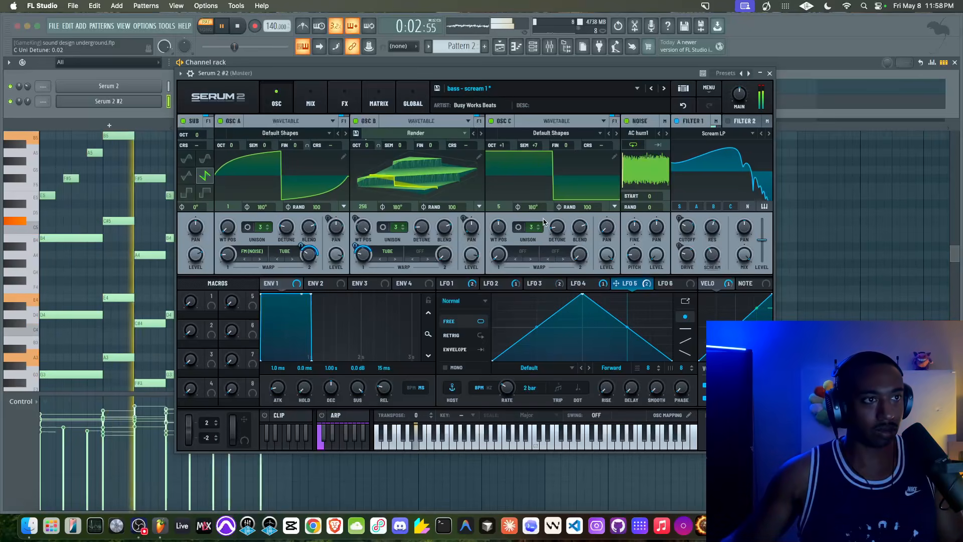
click(437, 88)
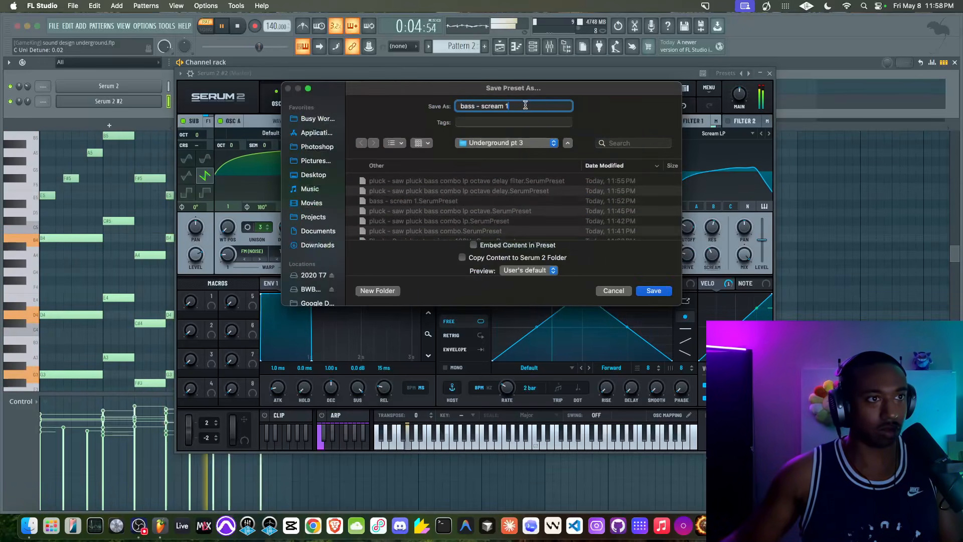
key(BackSpace)
text(dis 2)
key(Return)
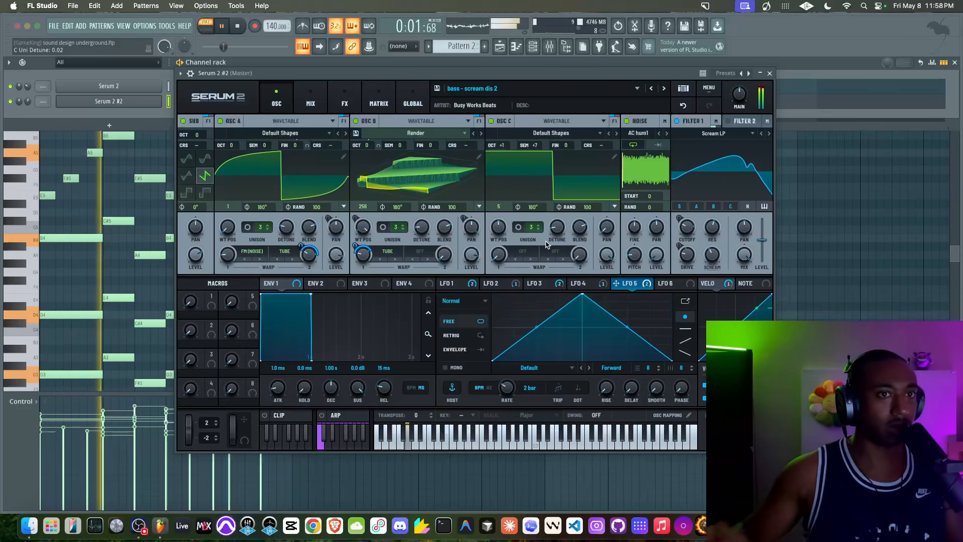
Play the pattern with oscillator C disabled and re-enabled to compare the sound.
key(space)
key(space)
click(492, 121)
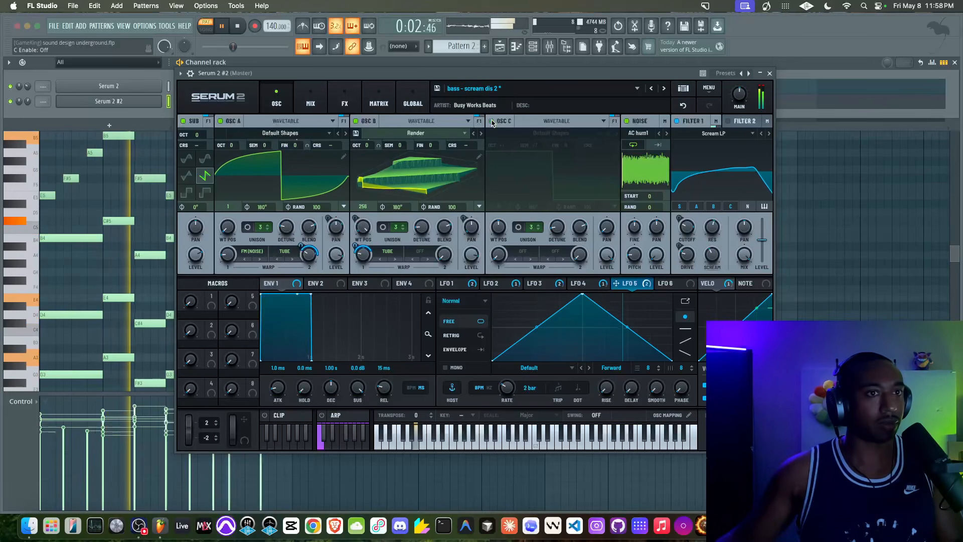
key(space)
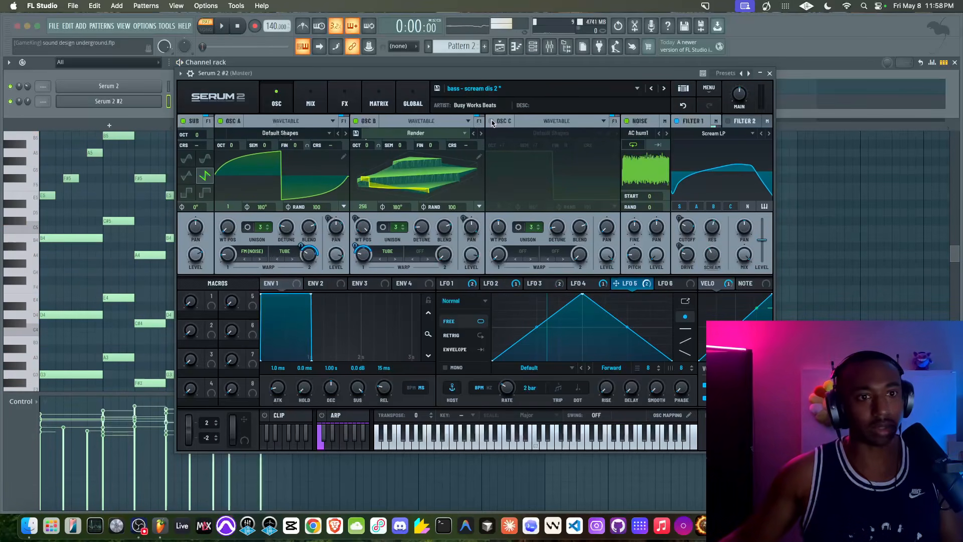
key(space)
click(492, 121)
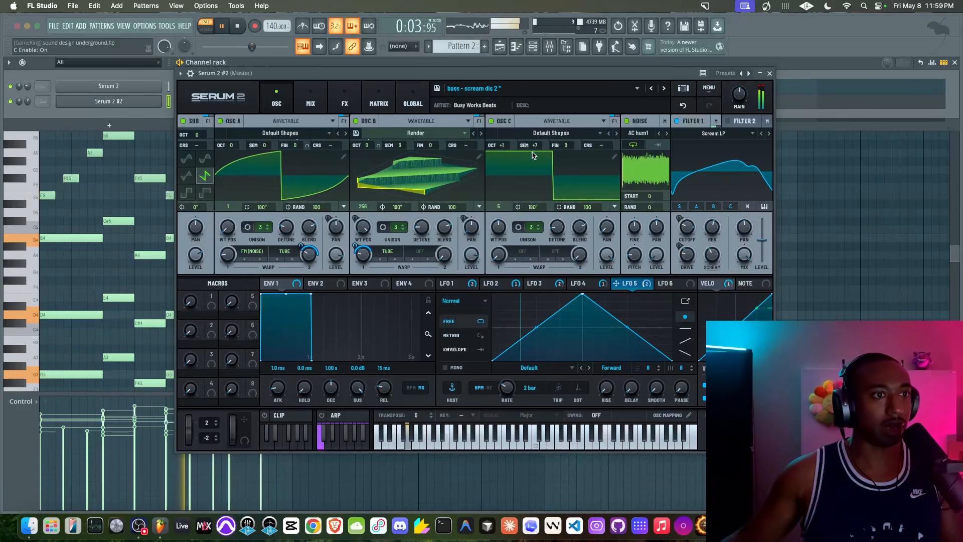
Modulate oscillator C's octave with LFO 3 at about 18%.
click(531, 283)
drag(530, 284, 510, 163)
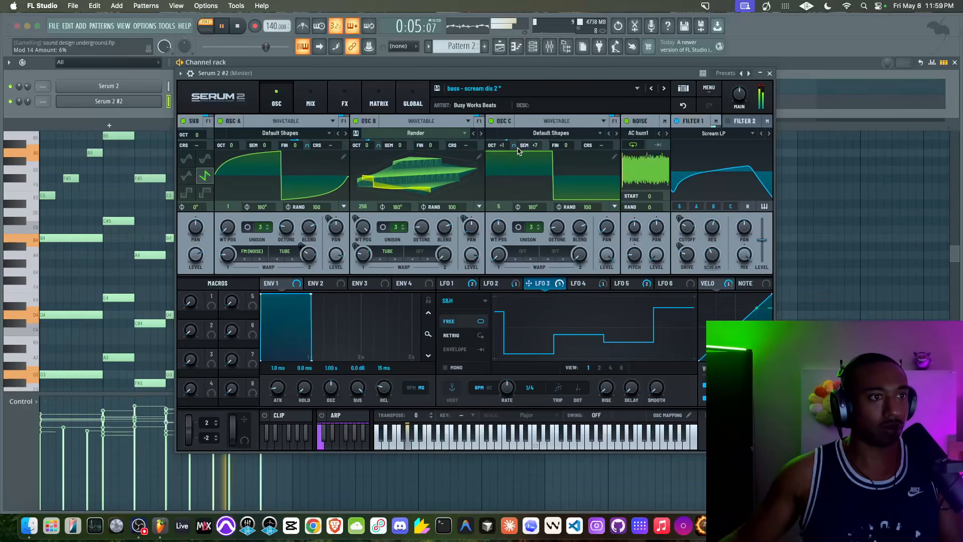
drag(516, 144, 512, 149)
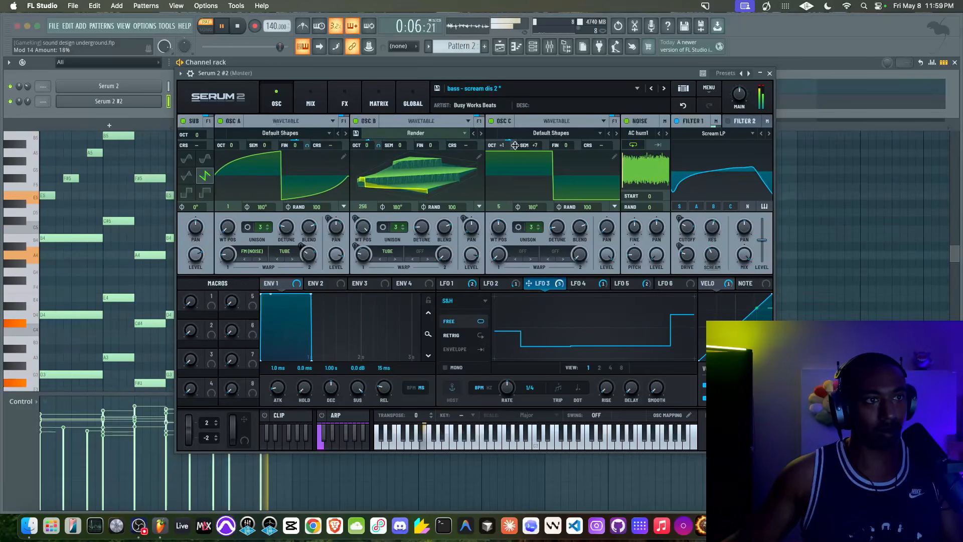
Try panning oscillator C, reset its pan to centre, set its level to 68% and save the project.
drag(607, 229, 615, 184)
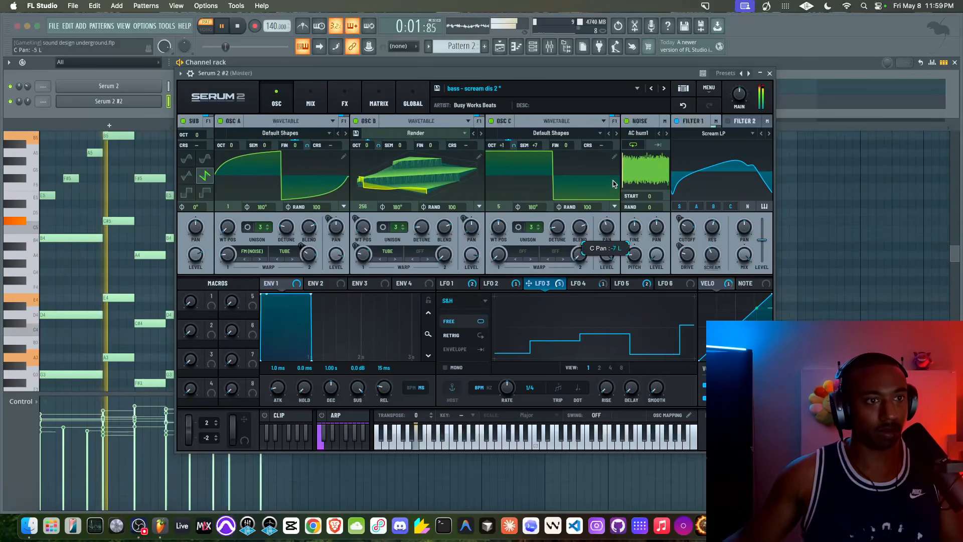
double_click(606, 226)
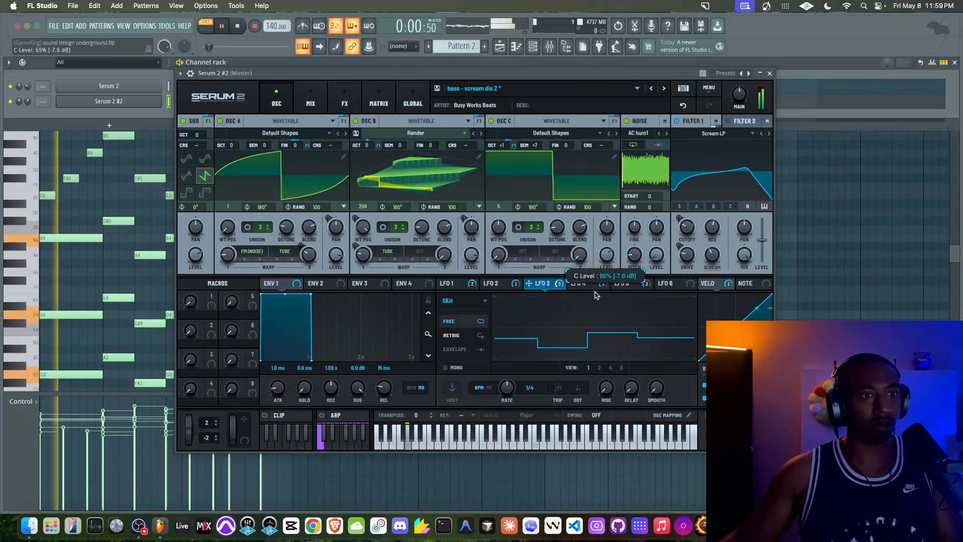
key(super+s)
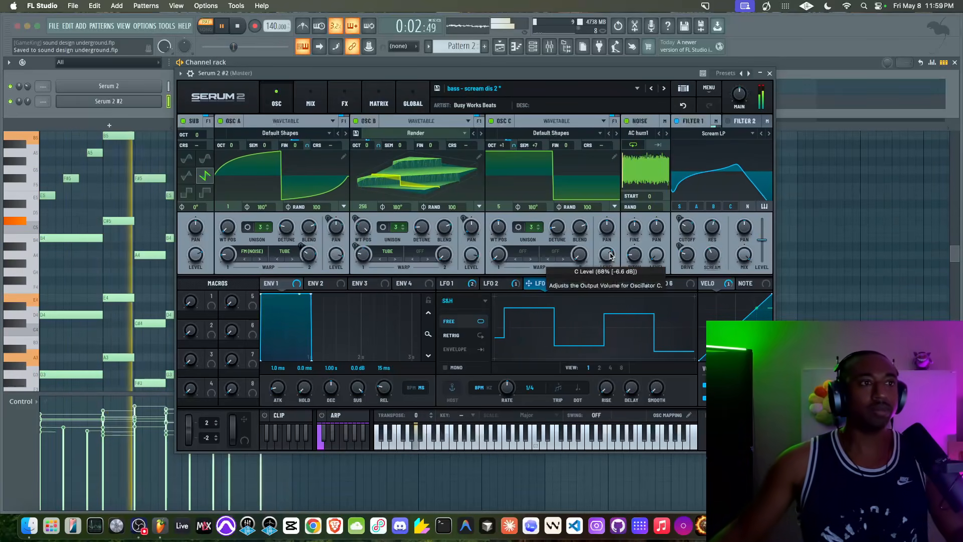
Assign Voice Index as a modulation source for oscillator C's level, and lower the base level to 29%.
right_click(611, 256)
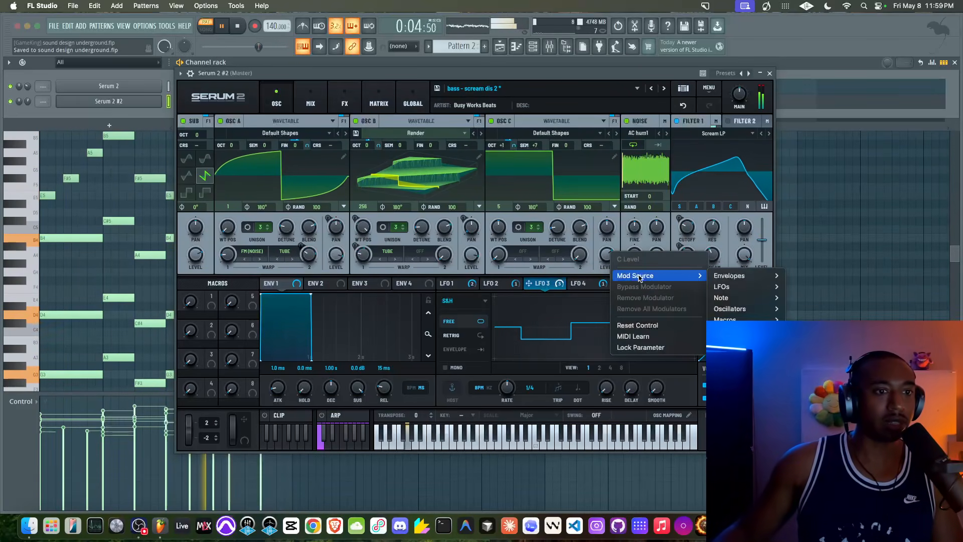
mouse_move(743, 297)
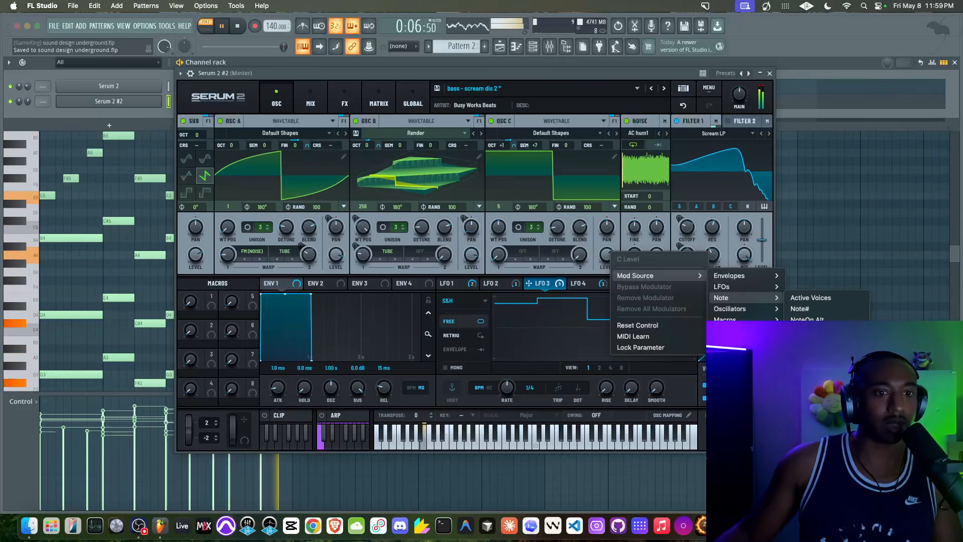
click(809, 342)
drag(606, 256, 597, 291)
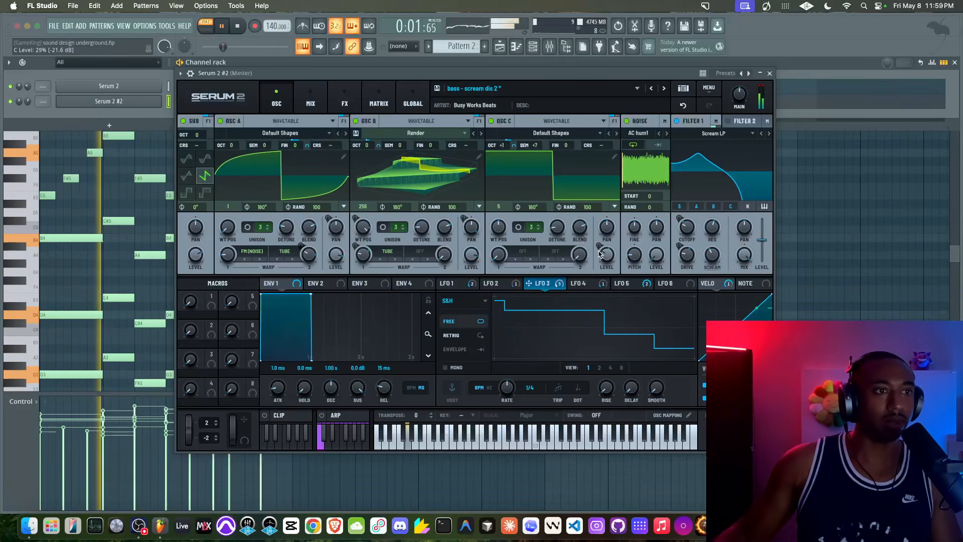
Reduce the amount of the Voice Index modulation on C Level in the modulation matrix, and return to the oscillators.
click(378, 100)
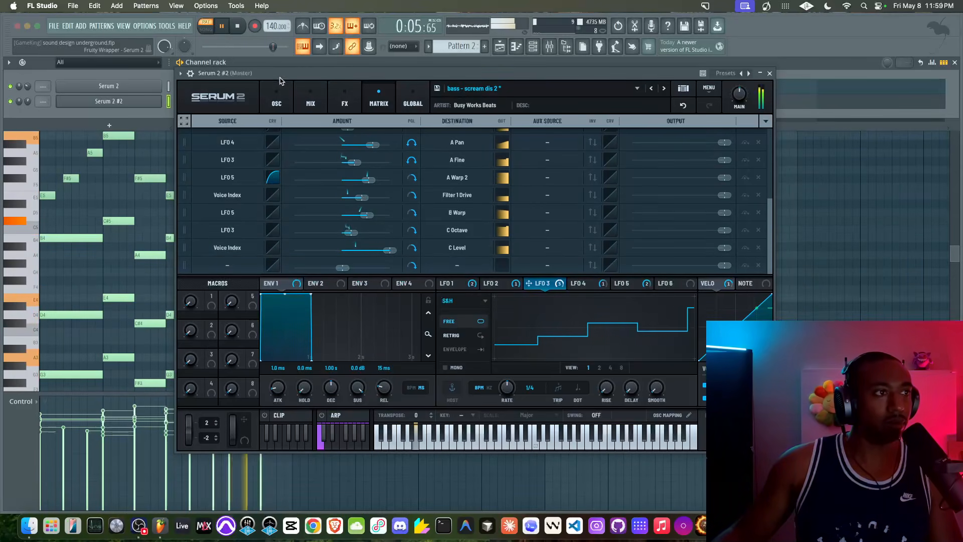
click(277, 99)
click(378, 102)
mouse_move(368, 251)
drag(368, 251, 356, 254)
click(277, 100)
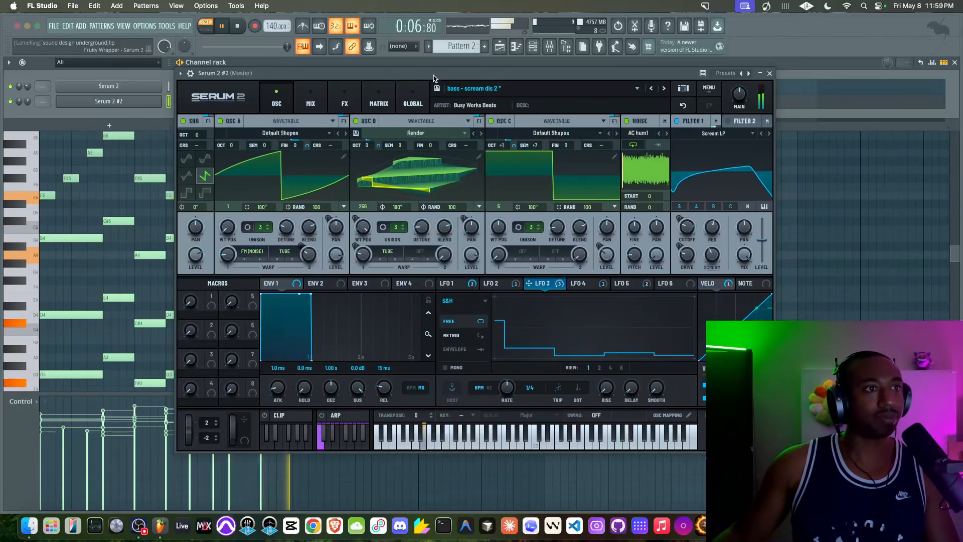
Save the current sound as a new preset named "bass - scream dis 3" in the Underground pt 3 folder.
click(437, 88)
click(529, 107)
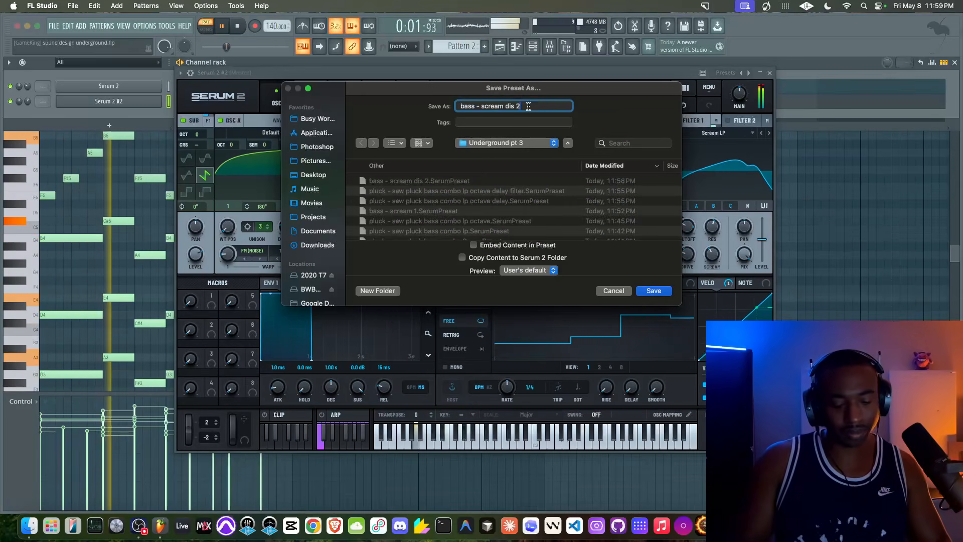
key(BackSpace)
text(3)
key(Return)
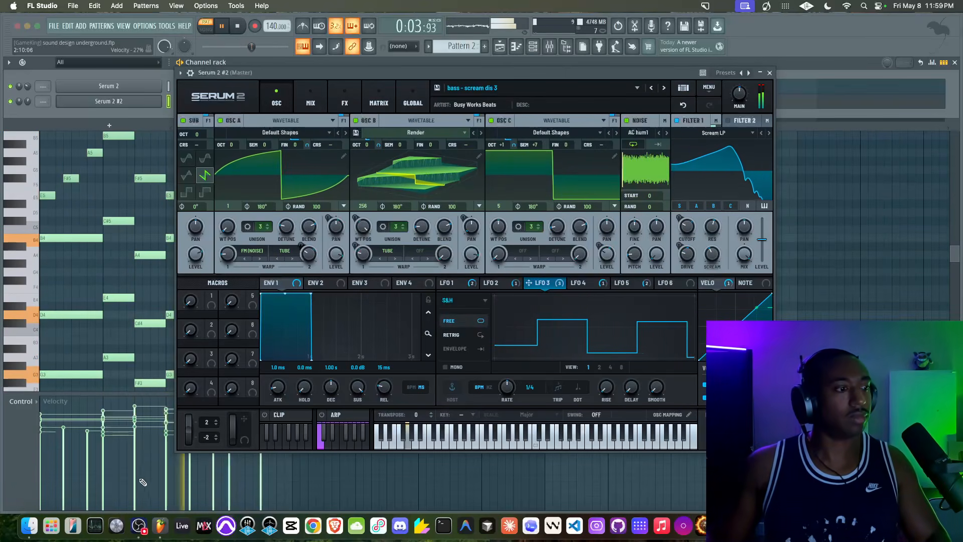
click(138, 529)
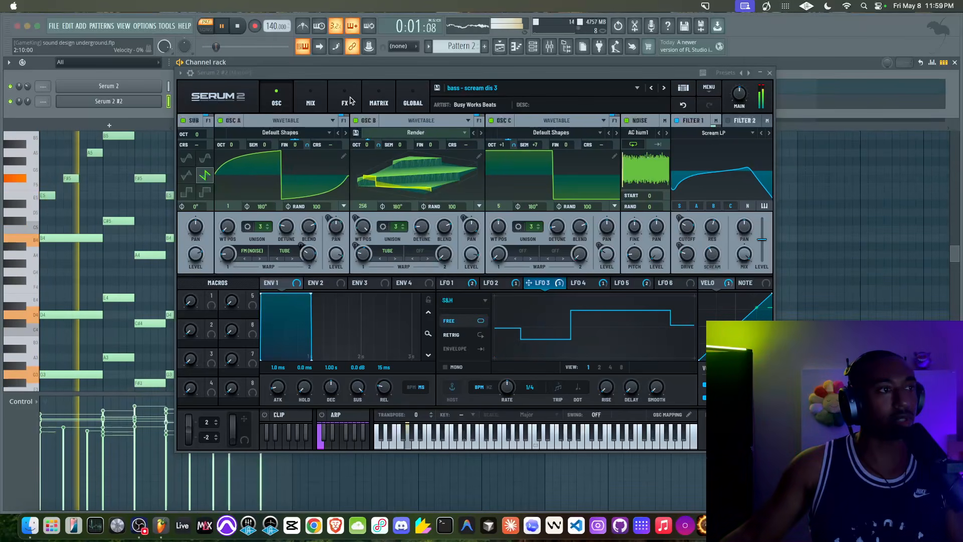
click(413, 100)
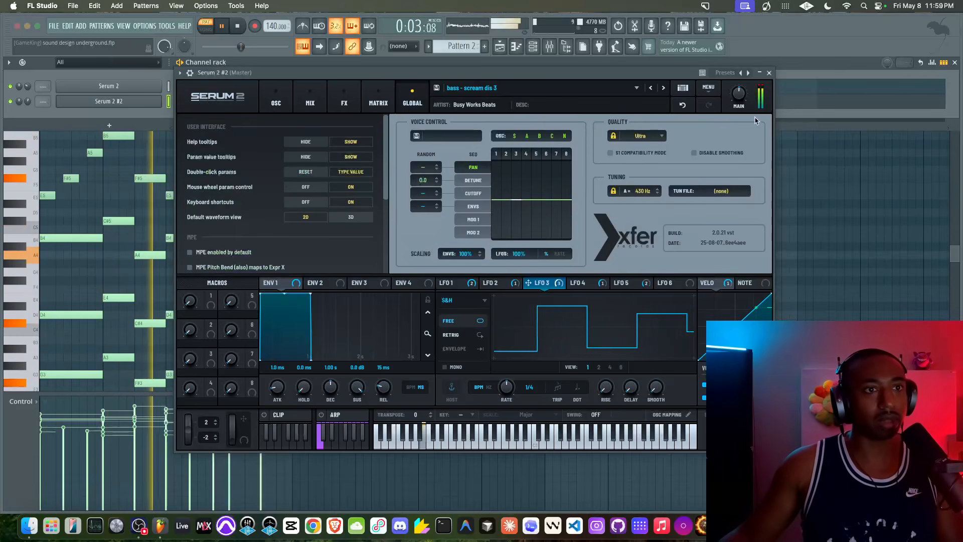
click(769, 73)
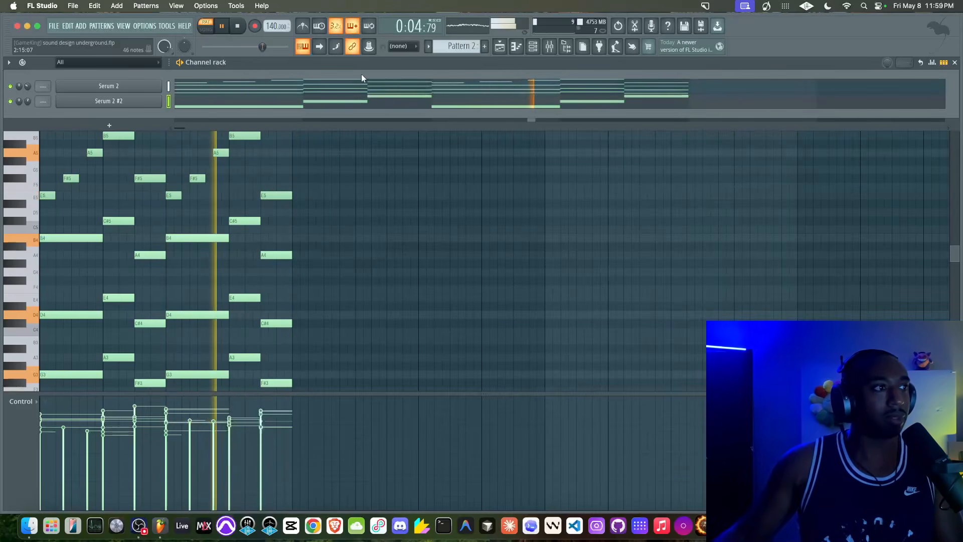
click(148, 102)
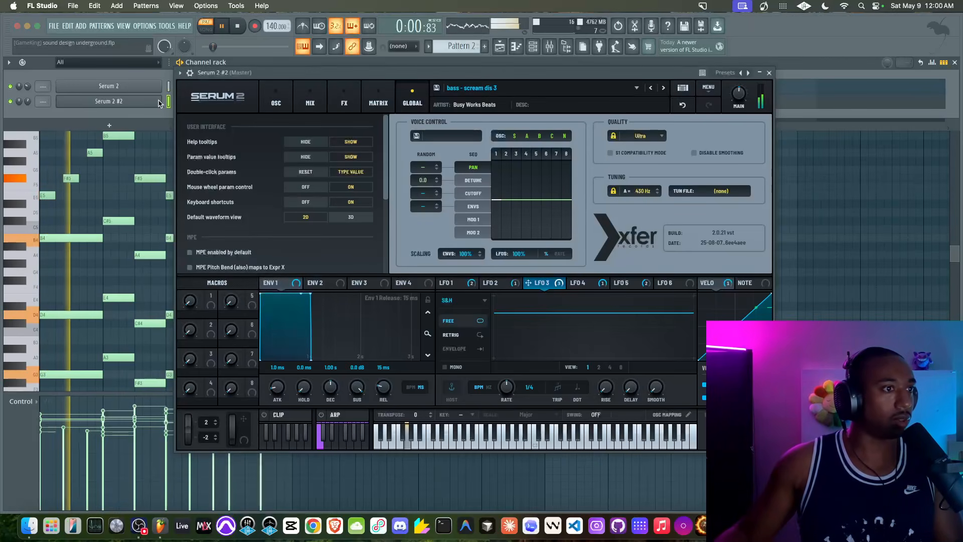
click(344, 101)
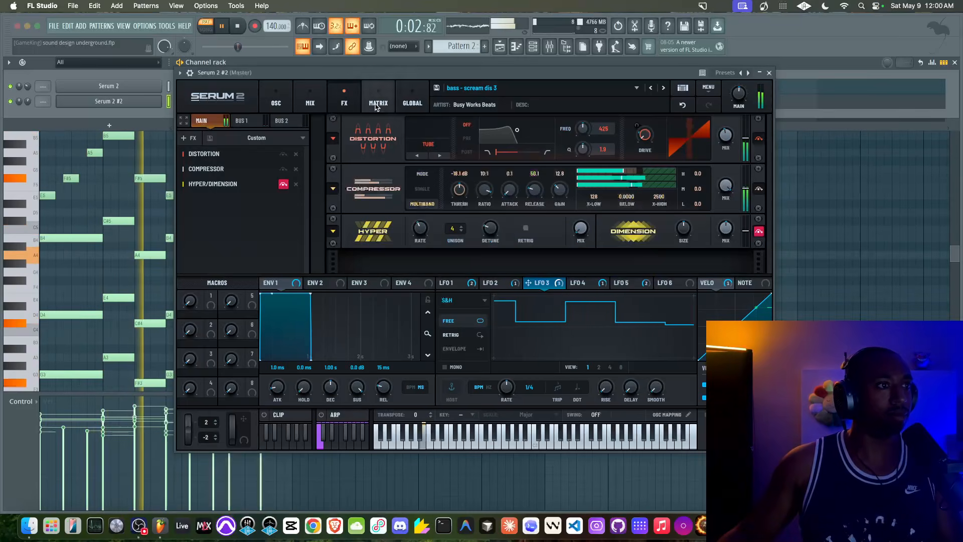
click(376, 104)
click(320, 103)
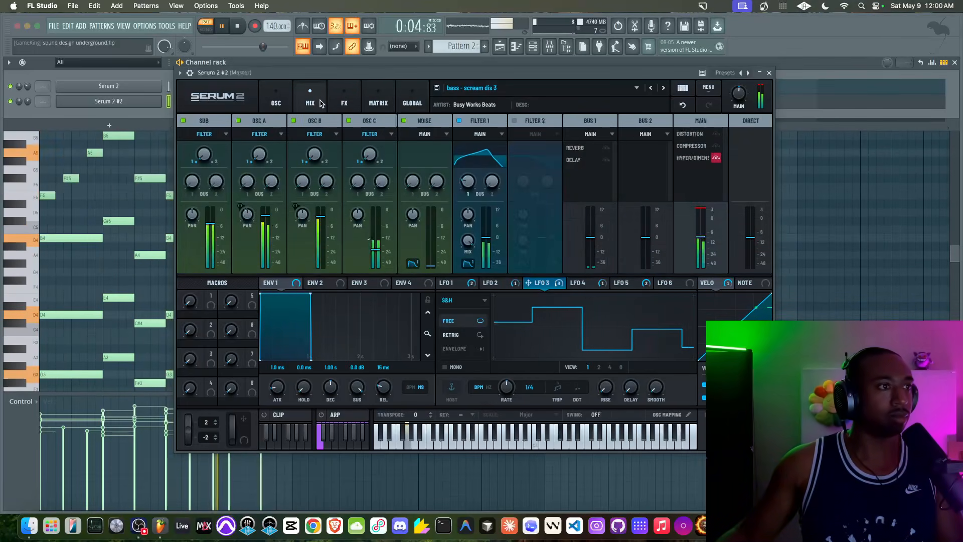
Enable Hyper/Dimension with the Hyper mix at 31%, and add a Phaser at the start of the main effects chain.
click(345, 101)
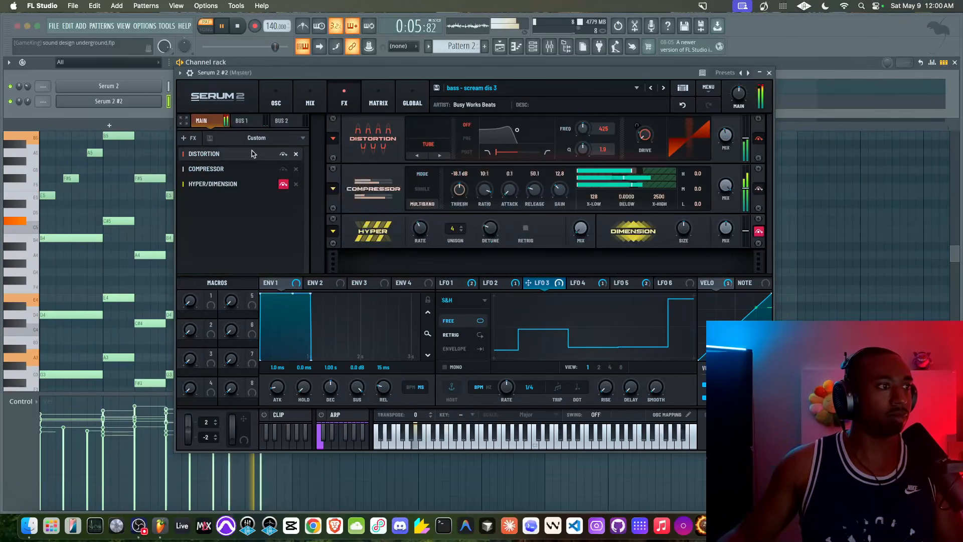
click(284, 185)
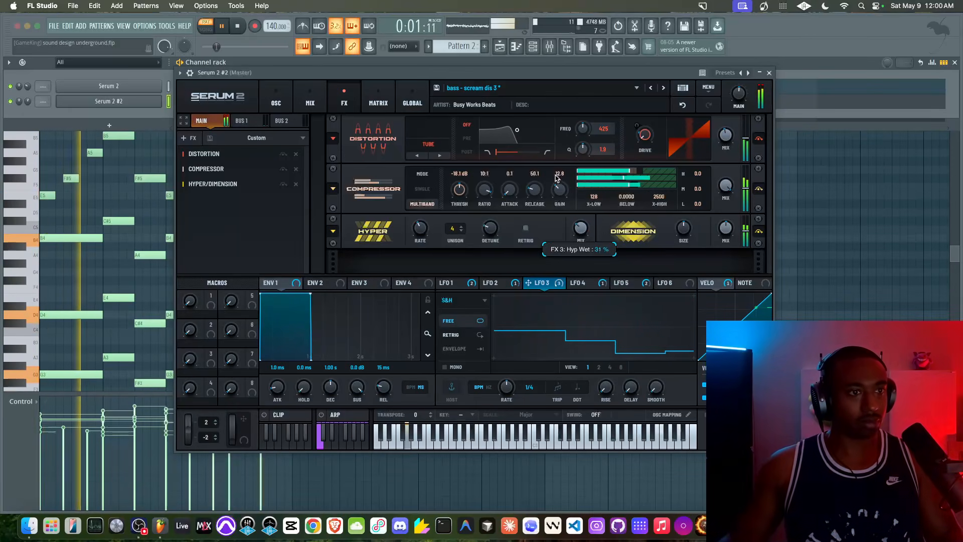
click(191, 138)
click(211, 260)
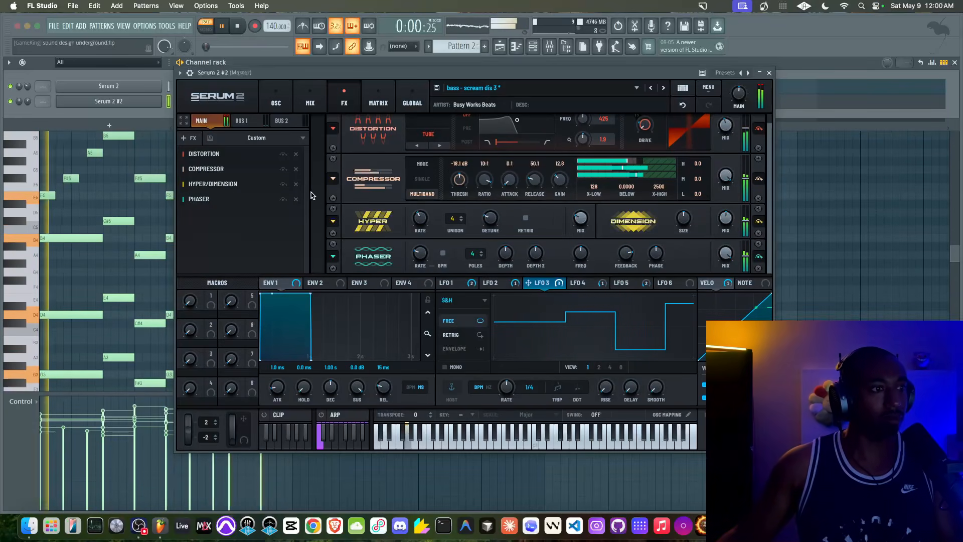
drag(373, 255, 361, 122)
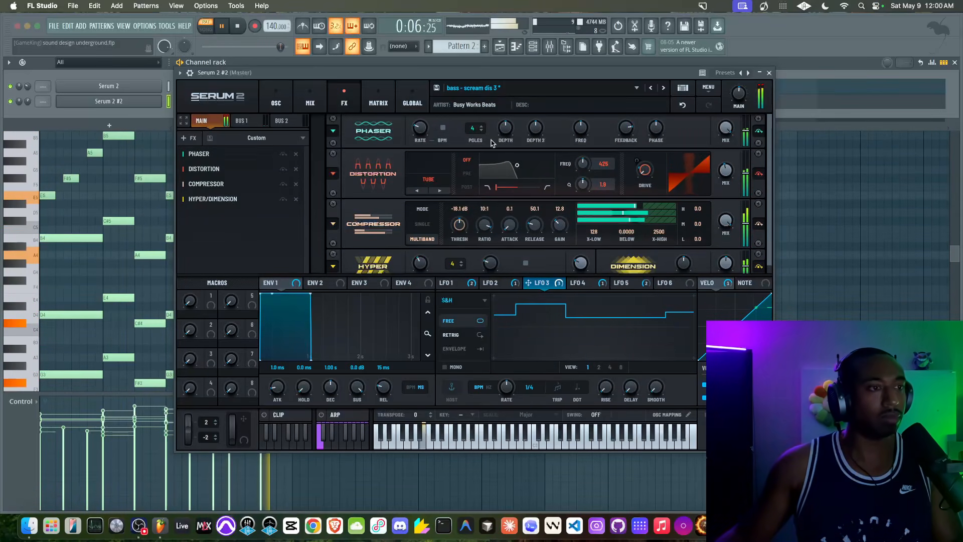
Save the phaser version as a new preset named "bass - scream dis 3 phase".
click(437, 88)
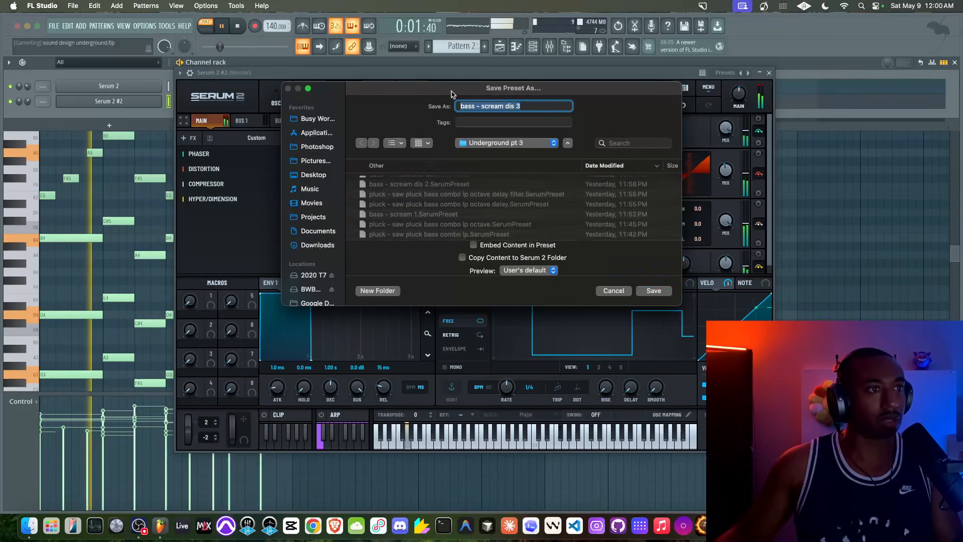
click(535, 107)
text(phase)
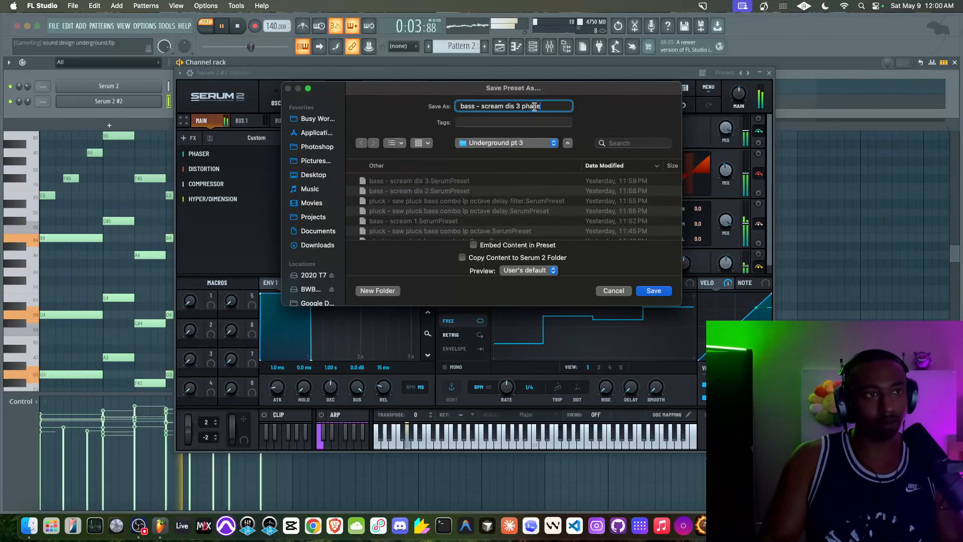
key(Return)
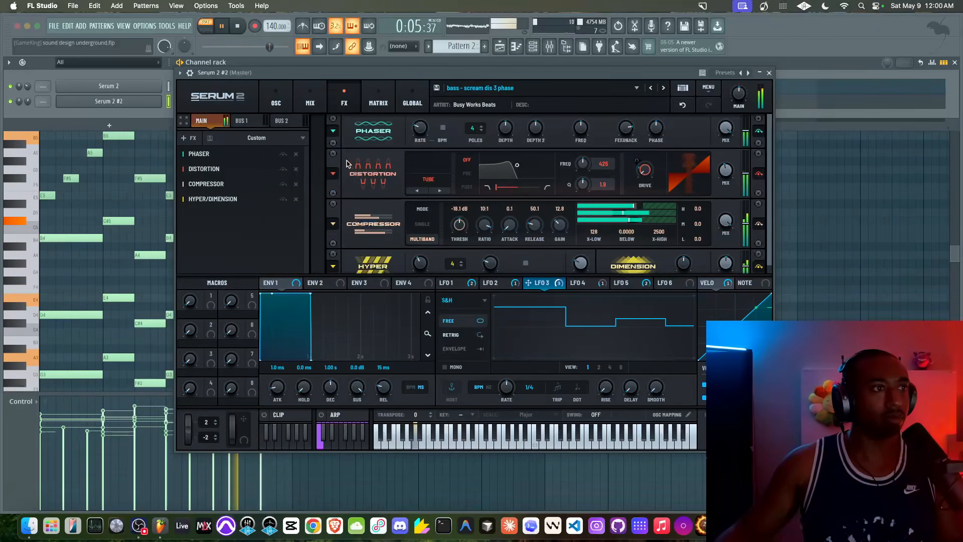
click(379, 100)
click(310, 101)
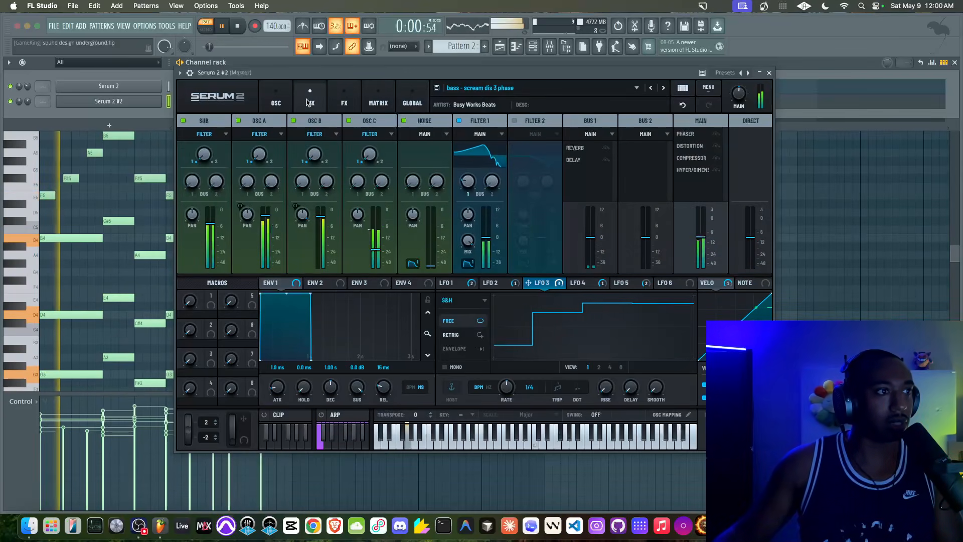
click(288, 100)
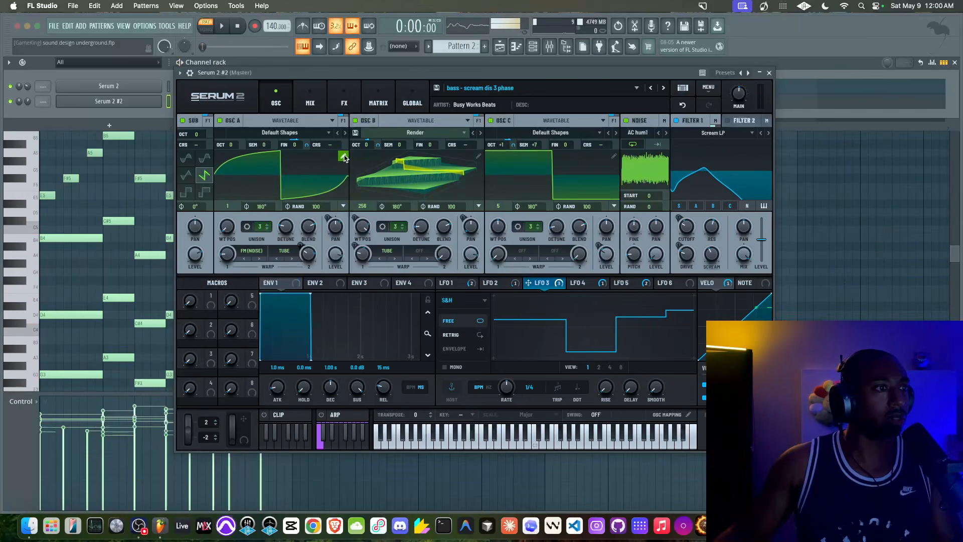
click(344, 157)
click(764, 88)
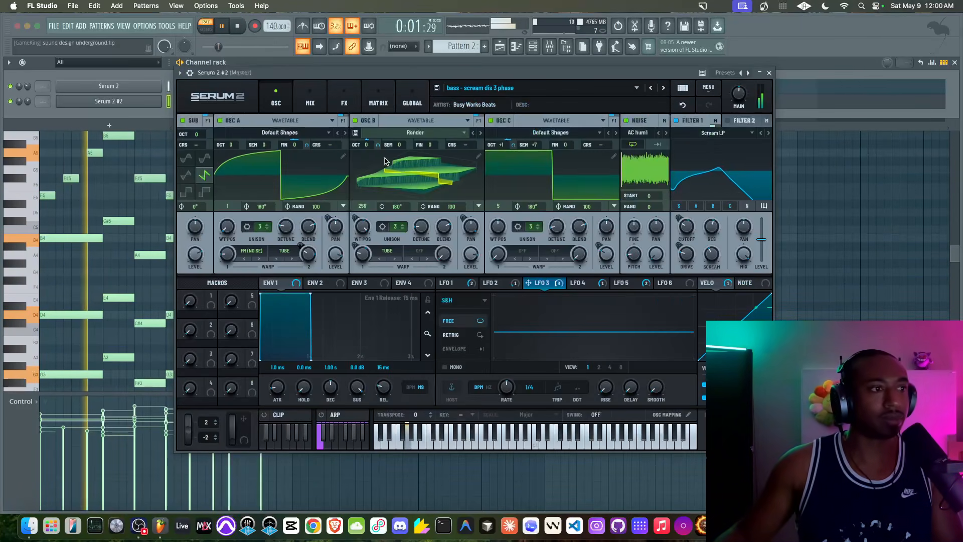
Try the Mirror alt warp in oscillator A's second warp slot.
click(284, 251)
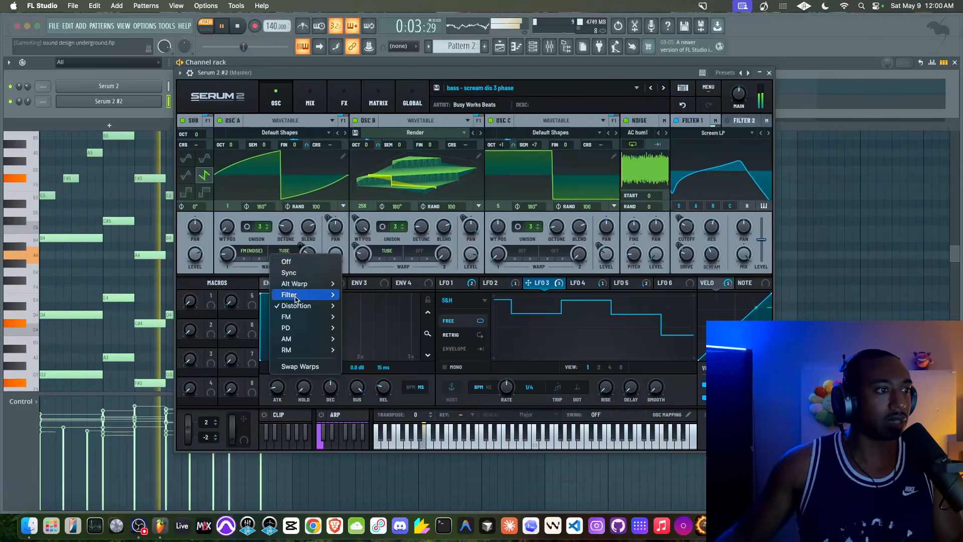
mouse_move(297, 308)
mouse_move(306, 284)
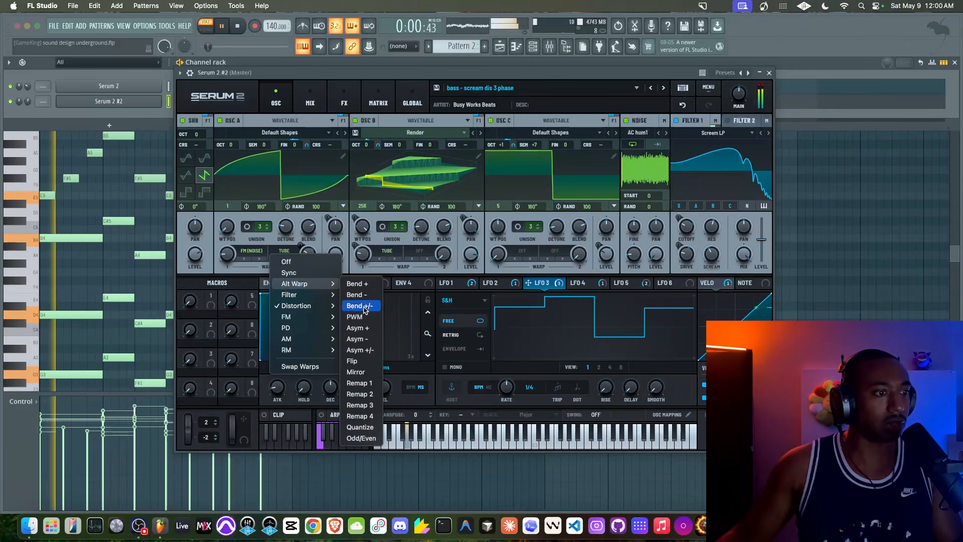
click(362, 372)
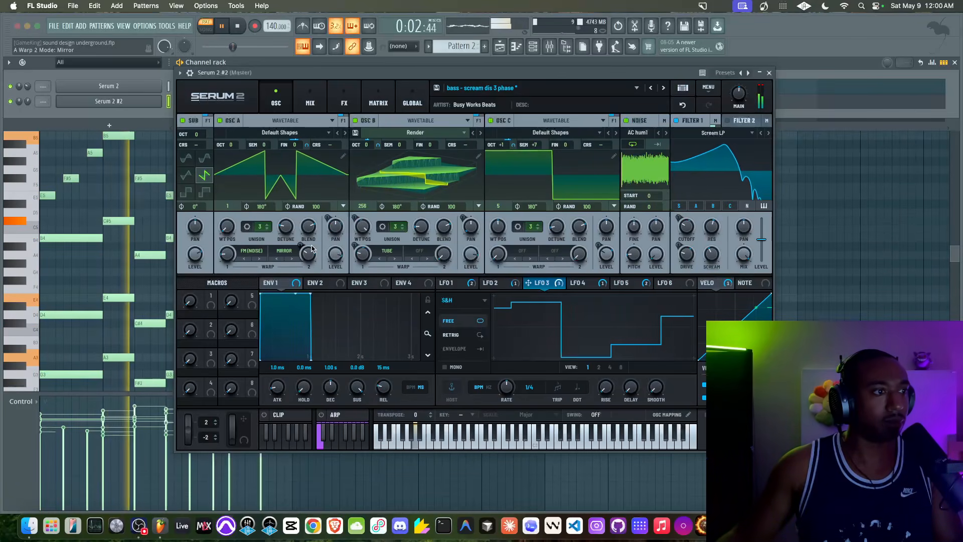
mouse_move(309, 261)
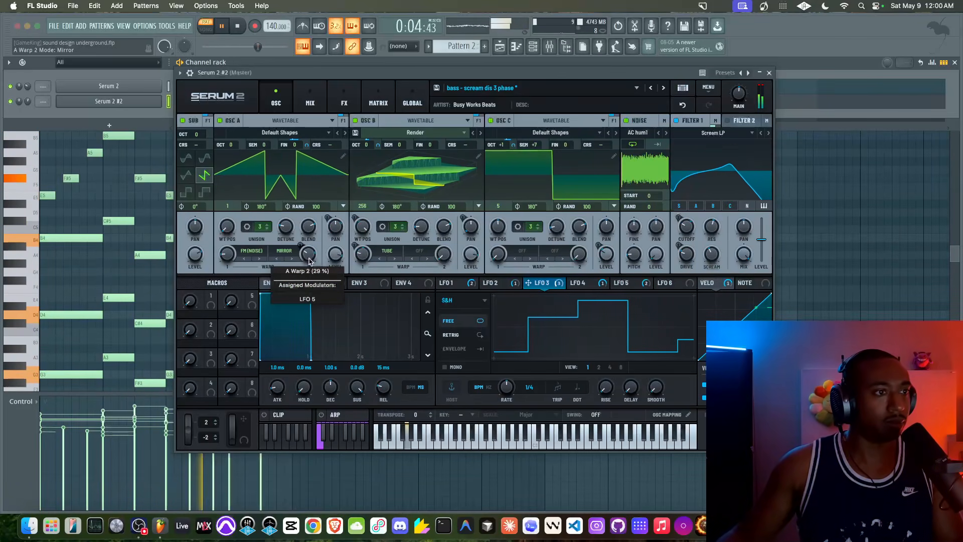
Set oscillator B's second warp to the Mirror alt warp.
click(414, 254)
mouse_move(458, 310)
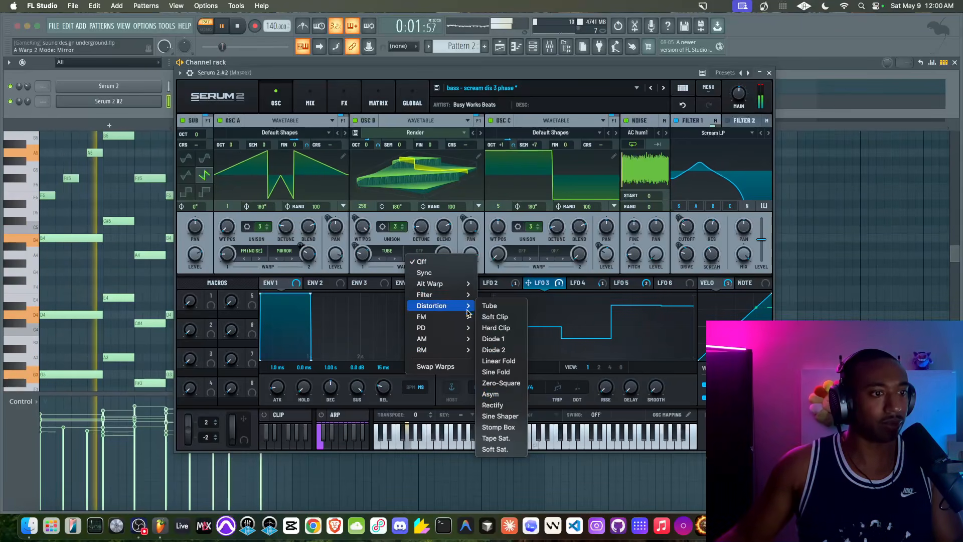
mouse_move(448, 285)
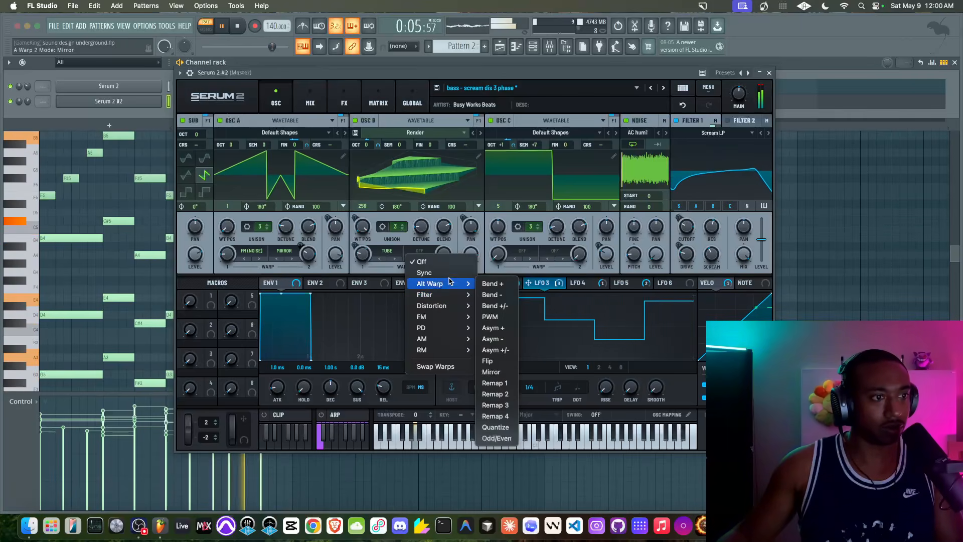
click(491, 372)
Turn off oscillator A's second warp and save the project.
click(285, 251)
click(287, 262)
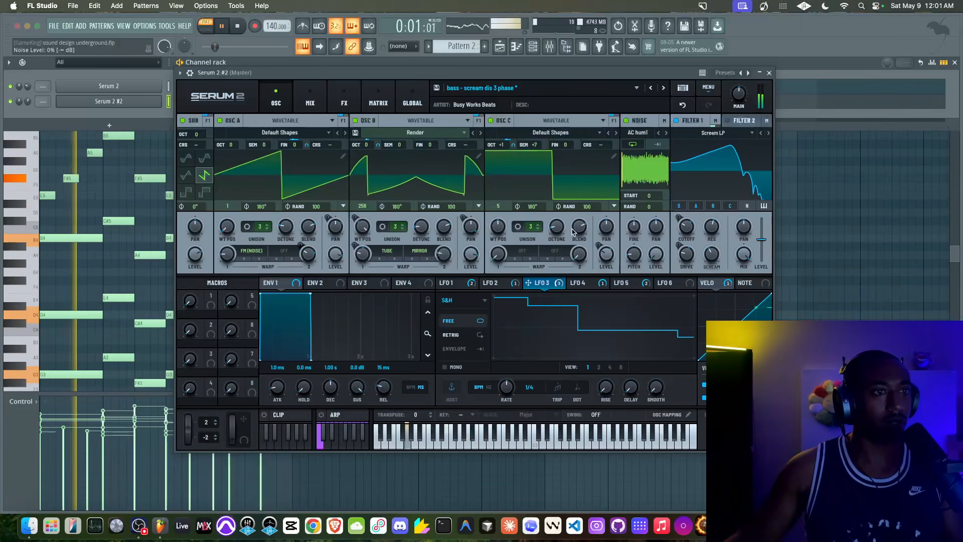
key(super+s)
key(space)
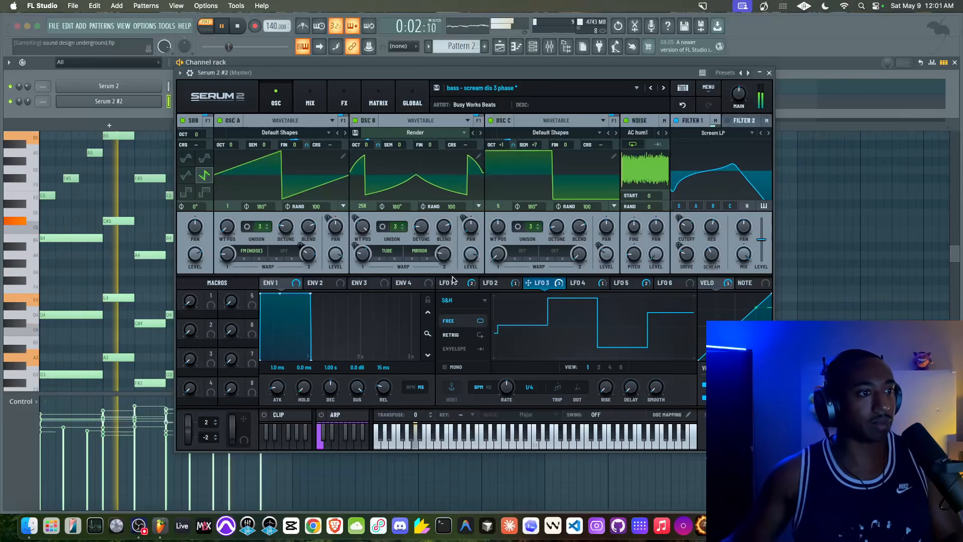
Set oscillator C's first warp mode to FM (Noise) and its warp amount to 0.
click(528, 251)
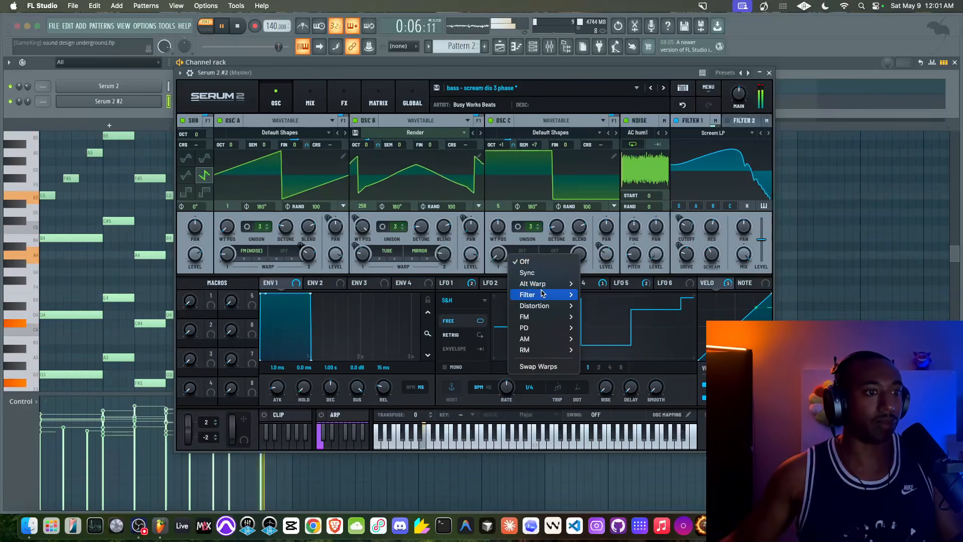
mouse_move(547, 317)
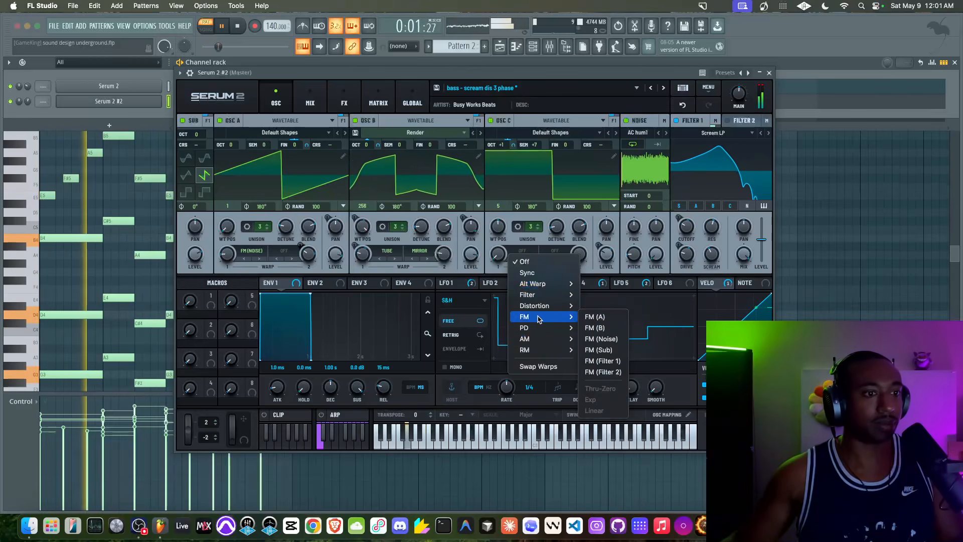
click(600, 339)
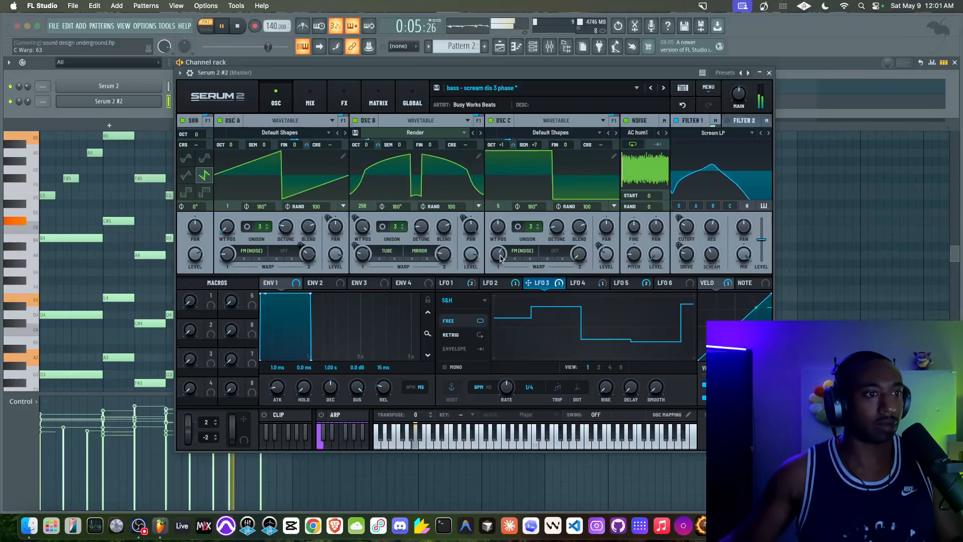
drag(496, 270, 487, 339)
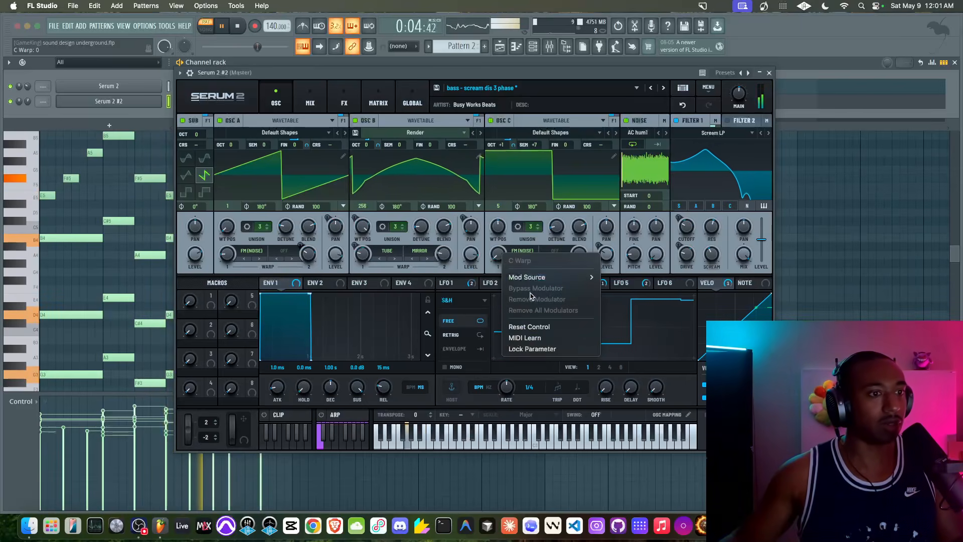
Assign Velo as a modulation source for oscillator C's warp, and adjust its amount in the modulation matrix.
mouse_move(547, 278)
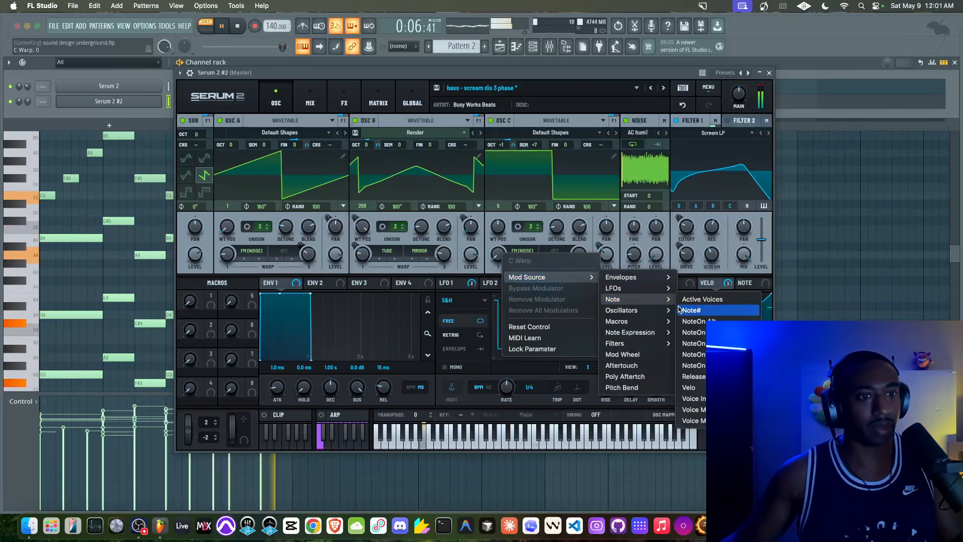
click(691, 310)
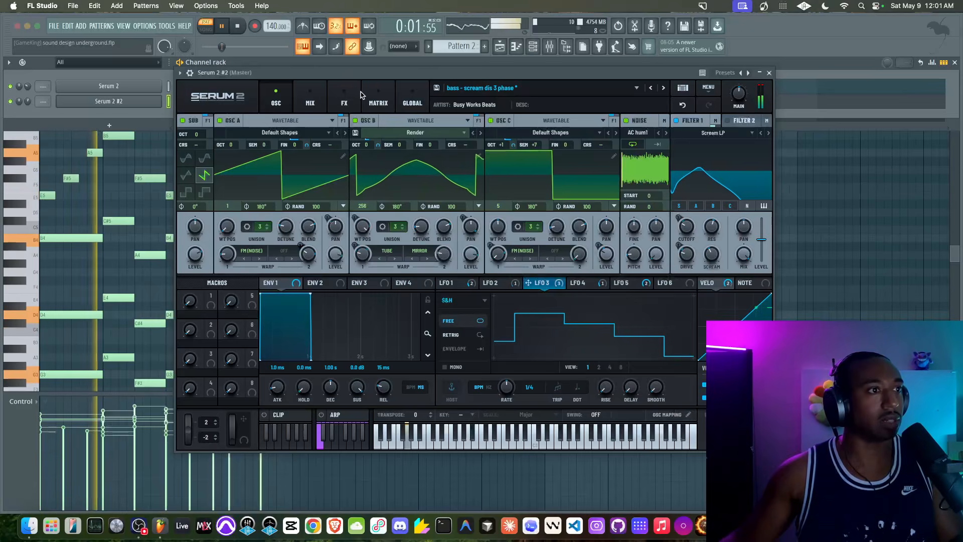
click(379, 98)
drag(387, 250, 382, 251)
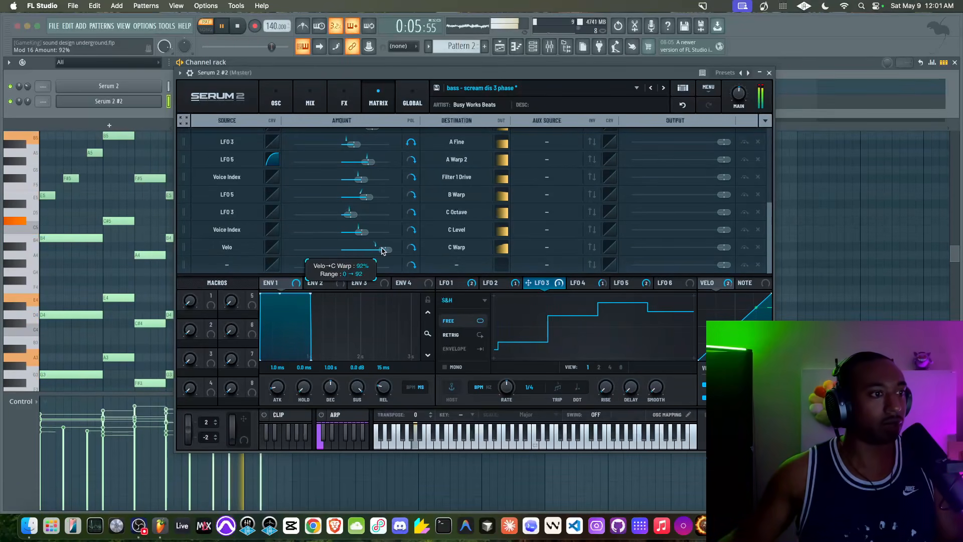
Set Voice Index as the aux source of the Velo-to-C Warp modulation and reduce its amount to 77%.
key(space)
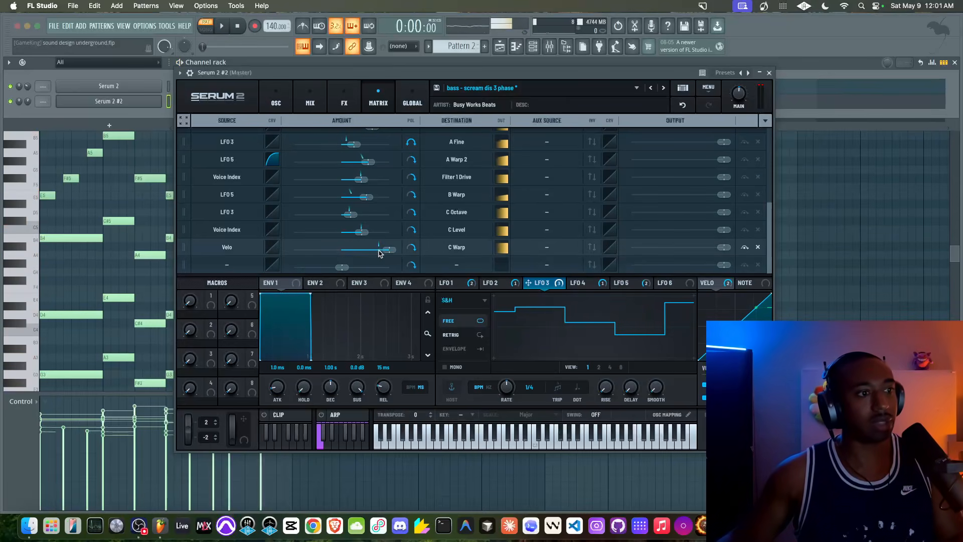
click(567, 248)
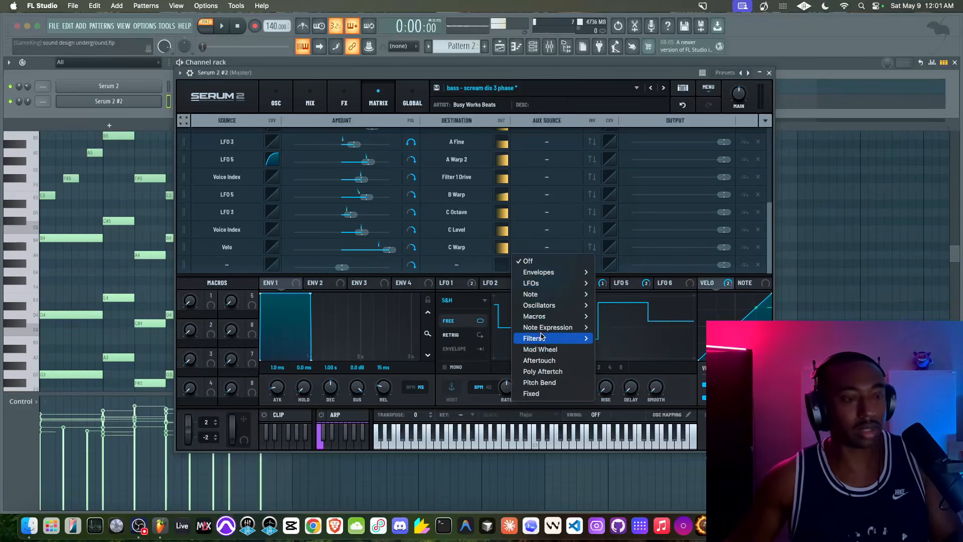
mouse_move(547, 295)
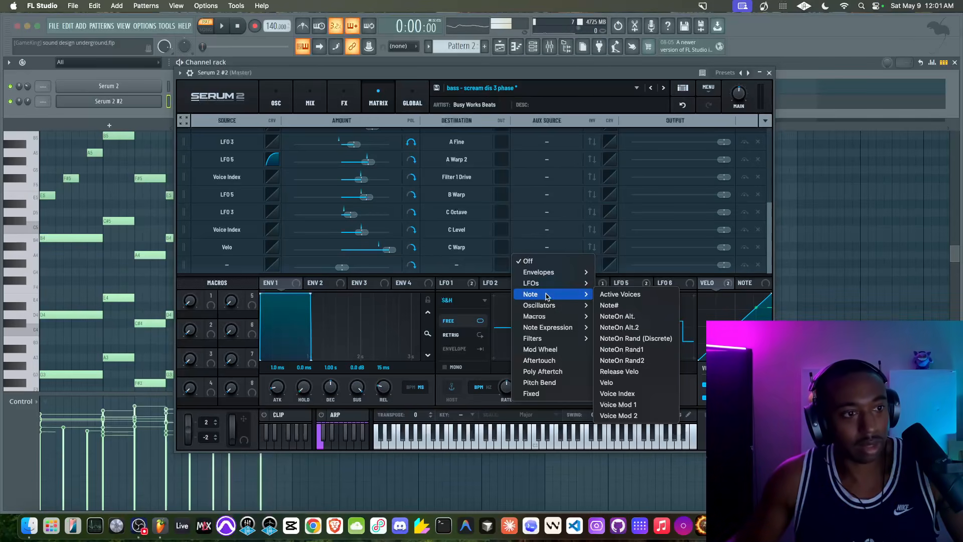
click(626, 396)
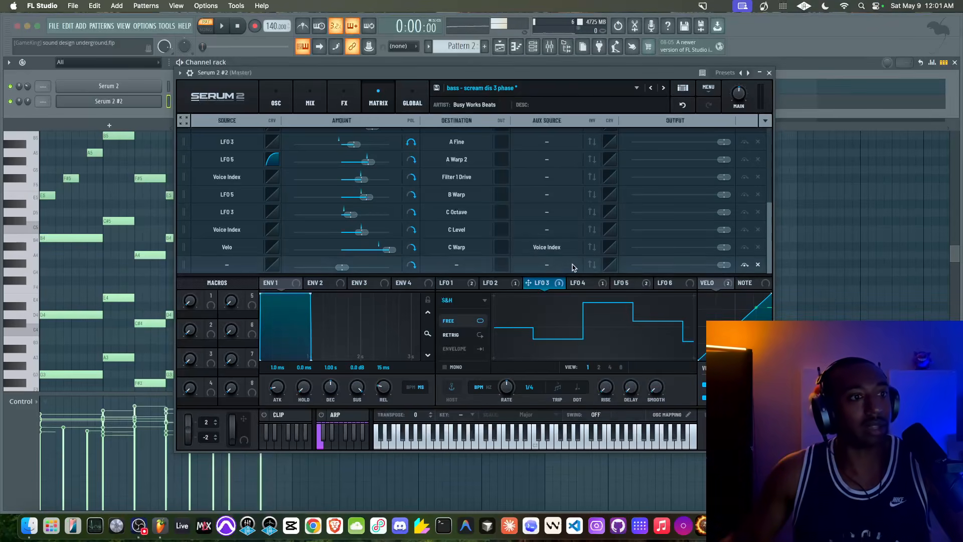
key(space)
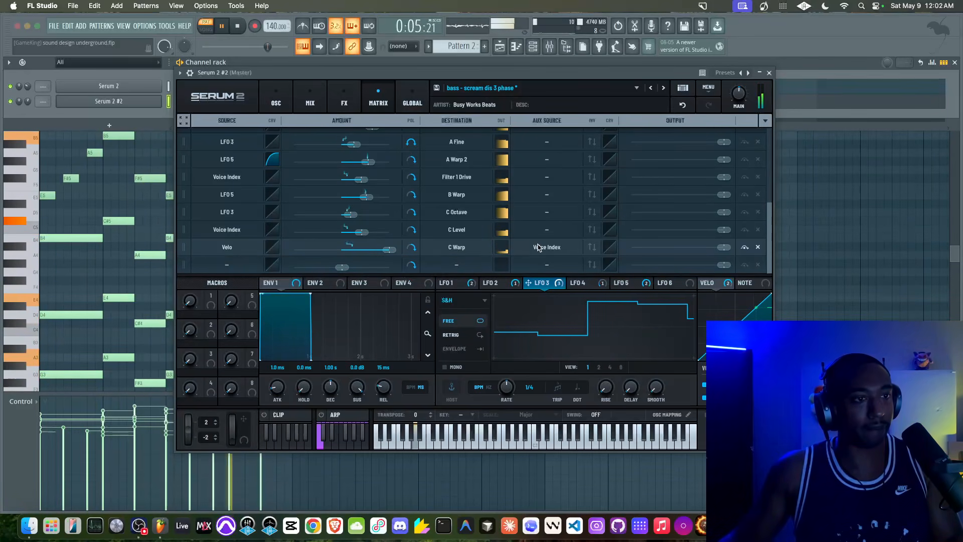
drag(390, 252, 377, 254)
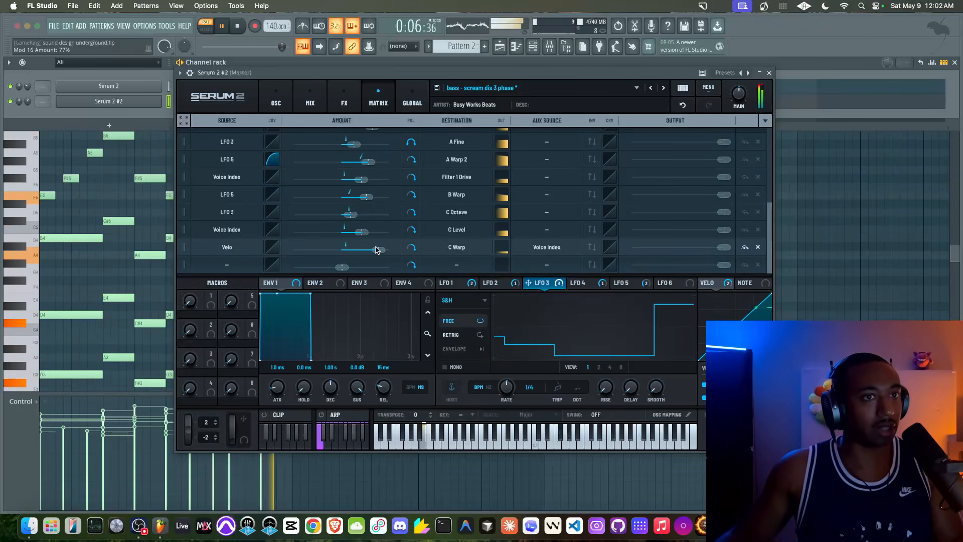
Save the bass preset under the new name "bass - scream dis 3 phase wobbly" in the Underground pt 3 folder.
click(281, 99)
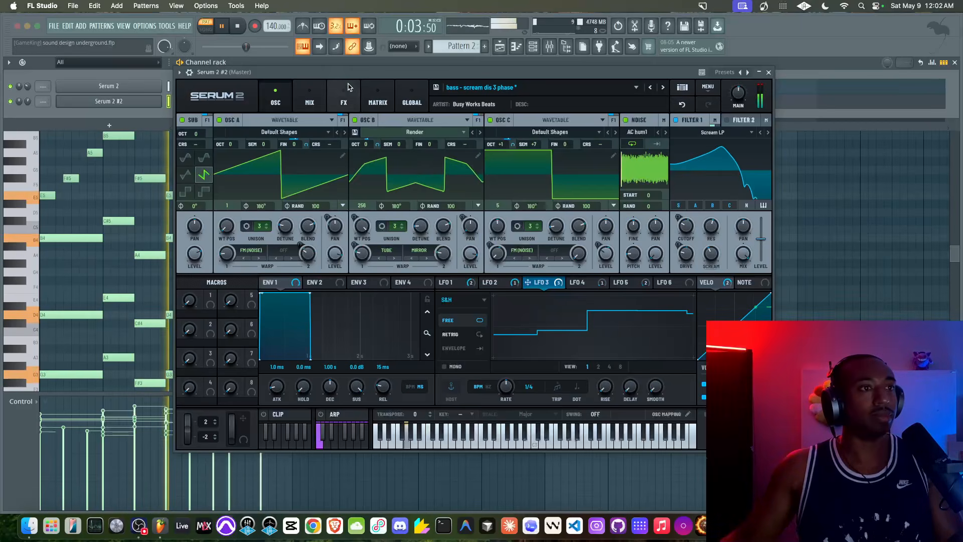
click(436, 87)
click(551, 106)
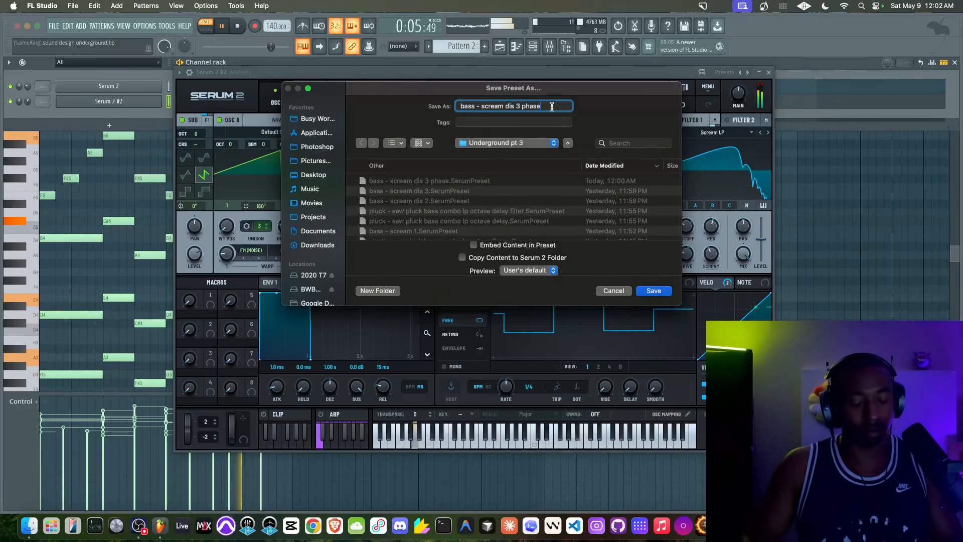
text(wobby)
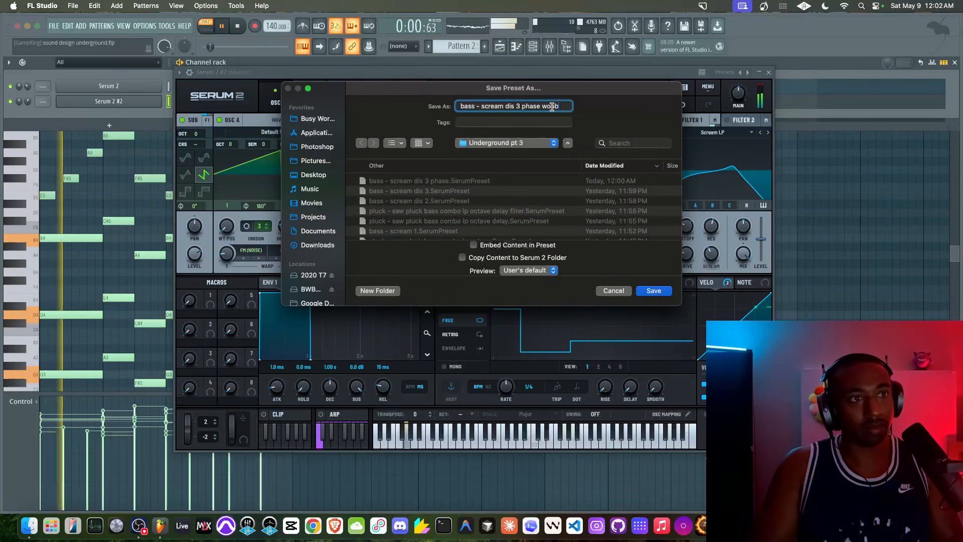
key(Return)
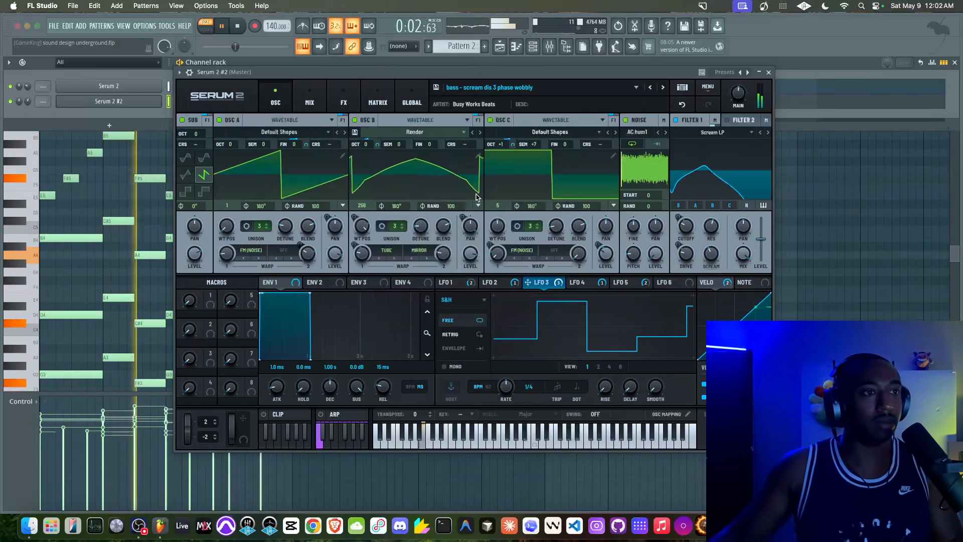
Close the Serum 2 #2 bass instrument and open the Serum 2 pluck instrument while the pattern plays.
click(768, 73)
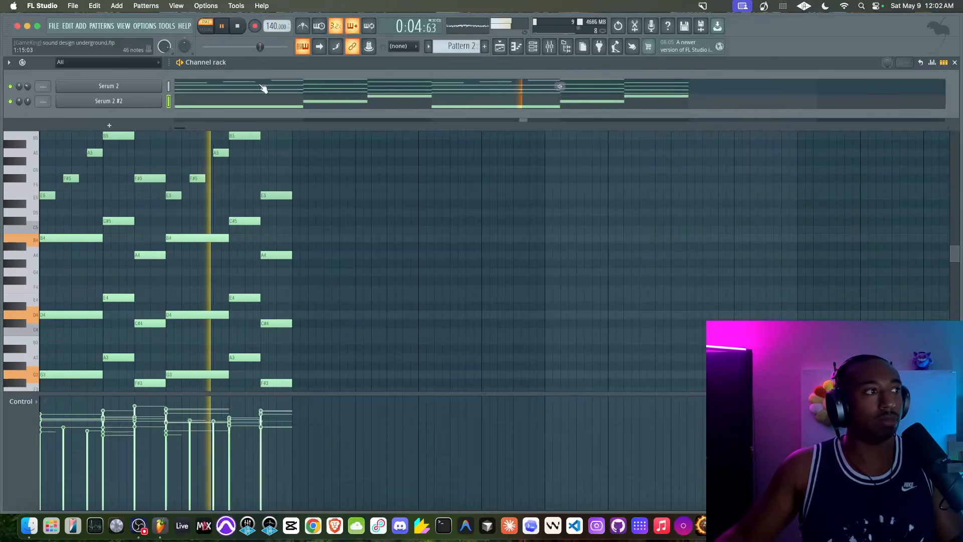
click(132, 86)
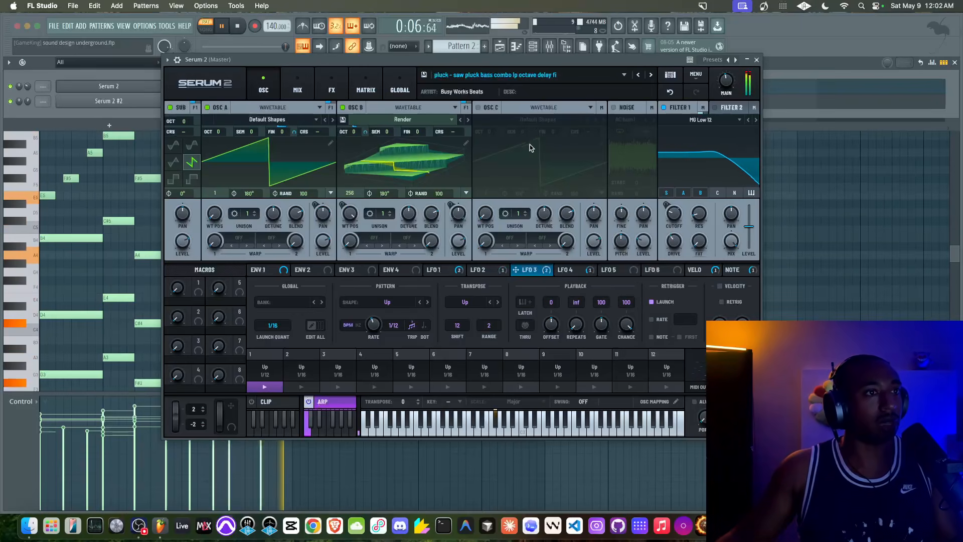
click(756, 60)
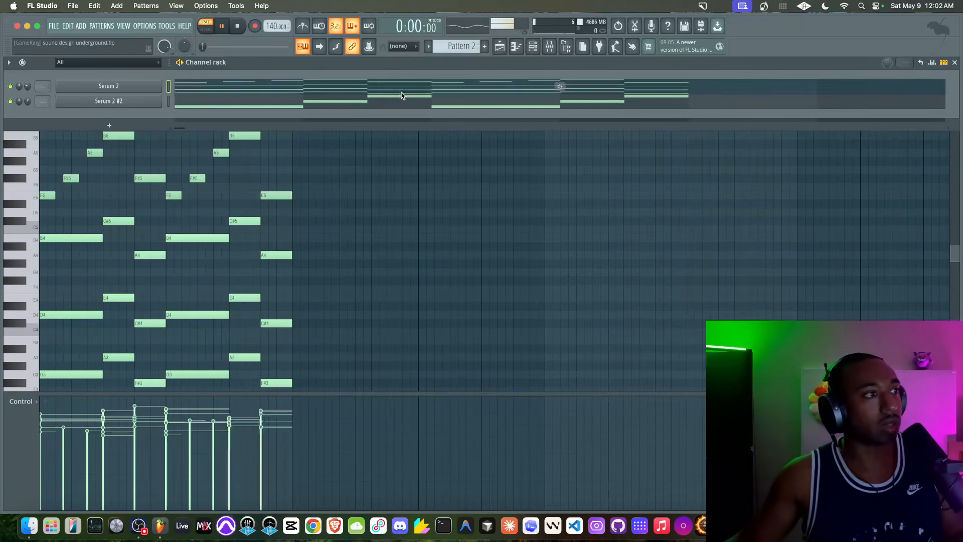
key(space)
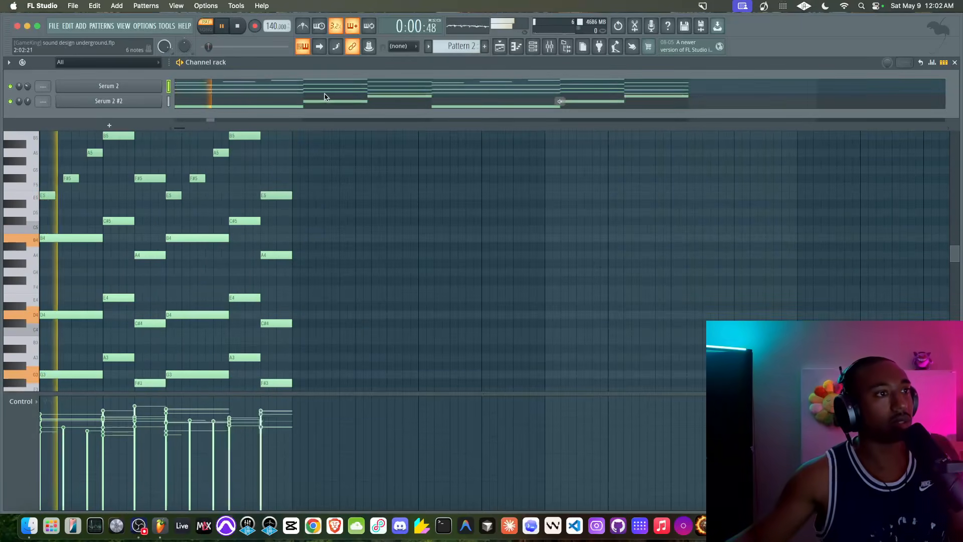
click(120, 87)
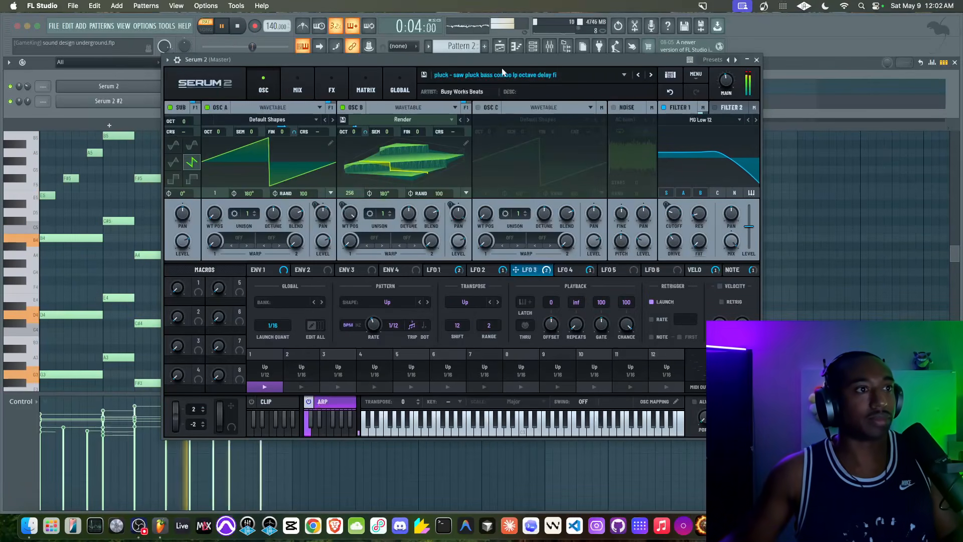
Look through the Underground pt 3 user presets and review the current pluck by playback and its mixer routing.
click(533, 76)
mouse_move(517, 122)
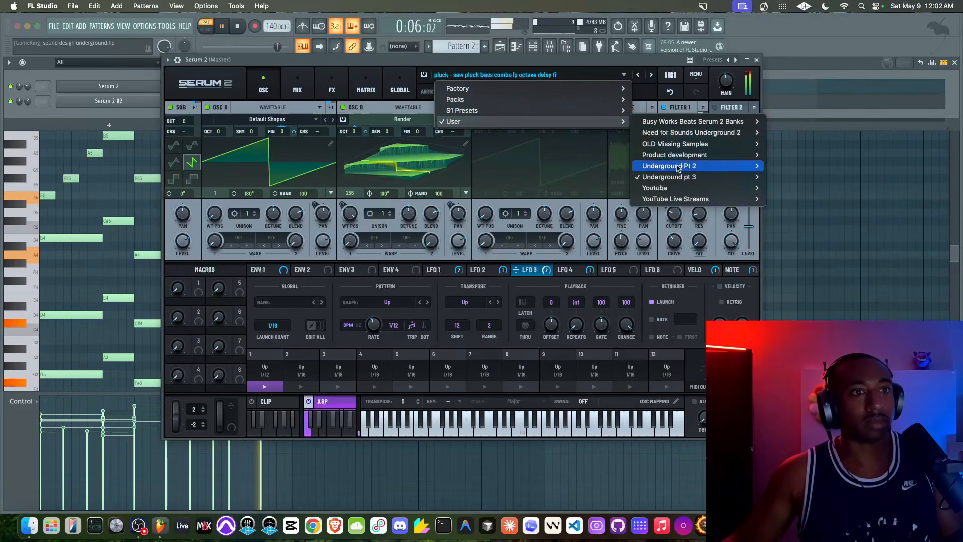
mouse_move(675, 180)
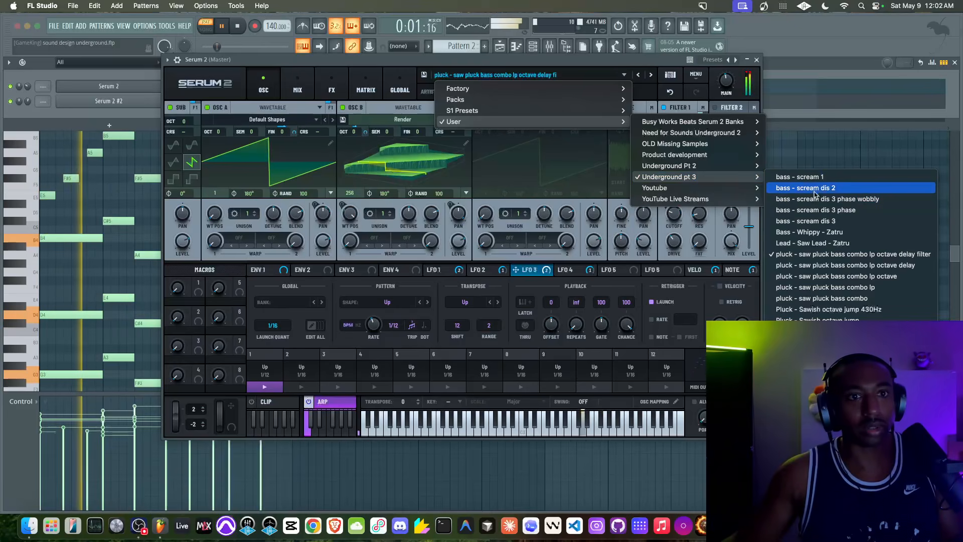
click(411, 63)
key(space)
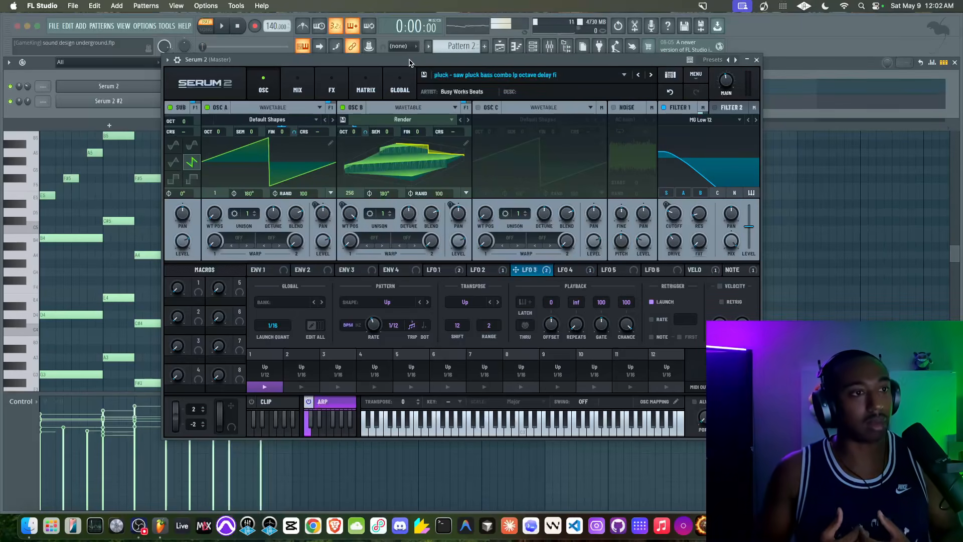
key(space)
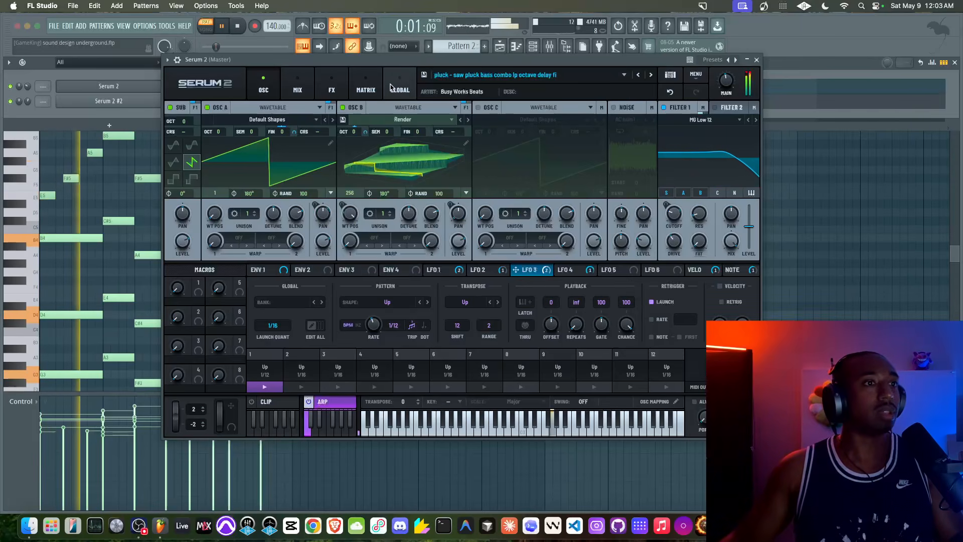
key(space)
click(297, 91)
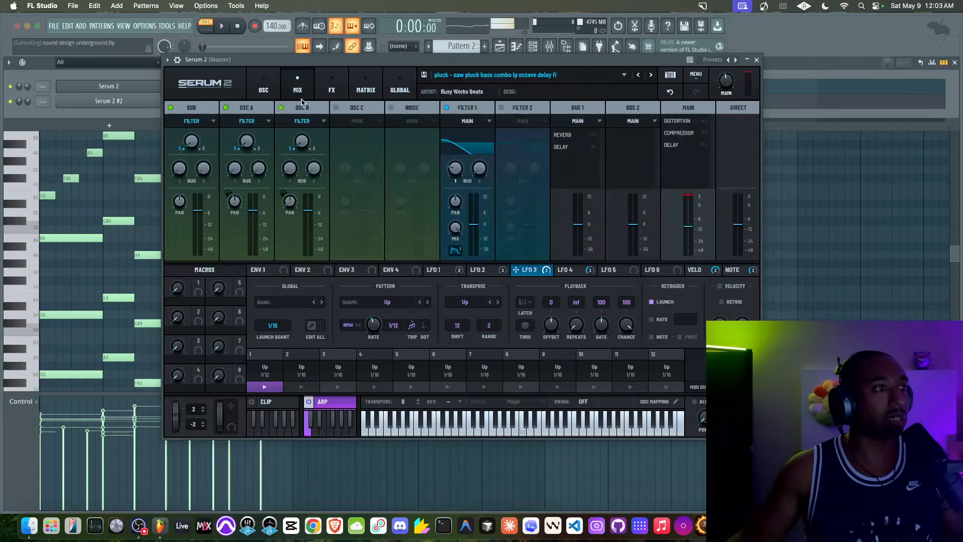
click(274, 91)
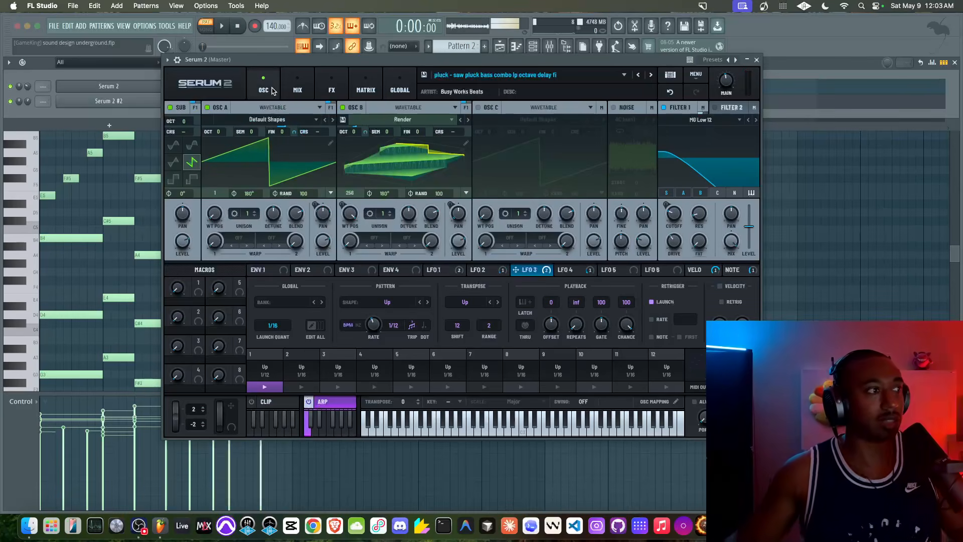
Mute the Serum 2 #2 channel and set the pluck's oscillator A wavetable position to 2.
click(11, 102)
key(space)
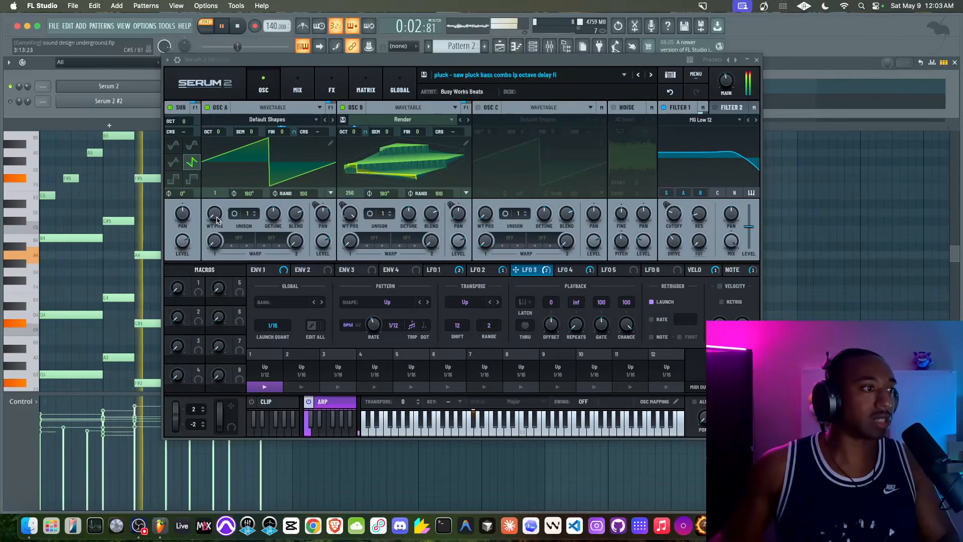
drag(216, 215, 220, 201)
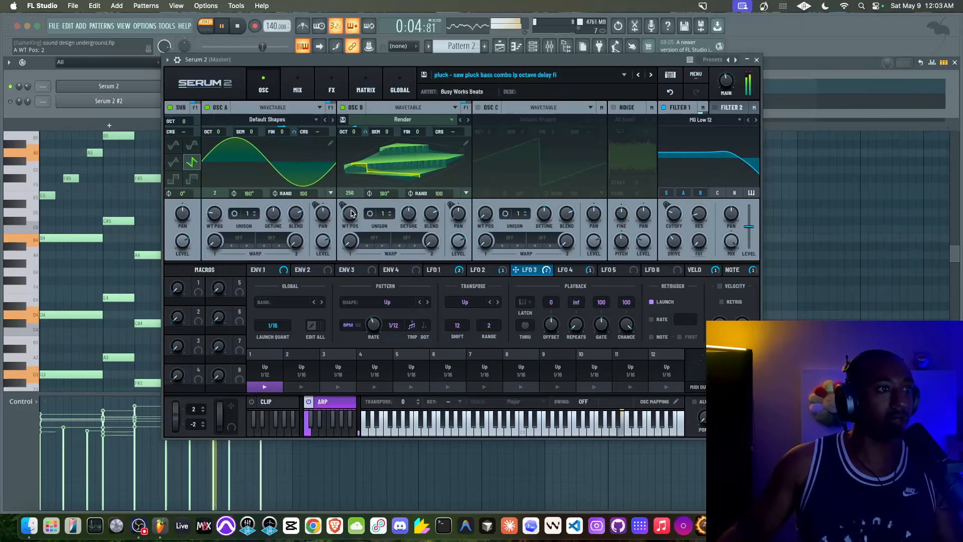
Load the Default Shapes wavetable from S2 Tables into oscillator B and turn that oscillator off.
click(388, 119)
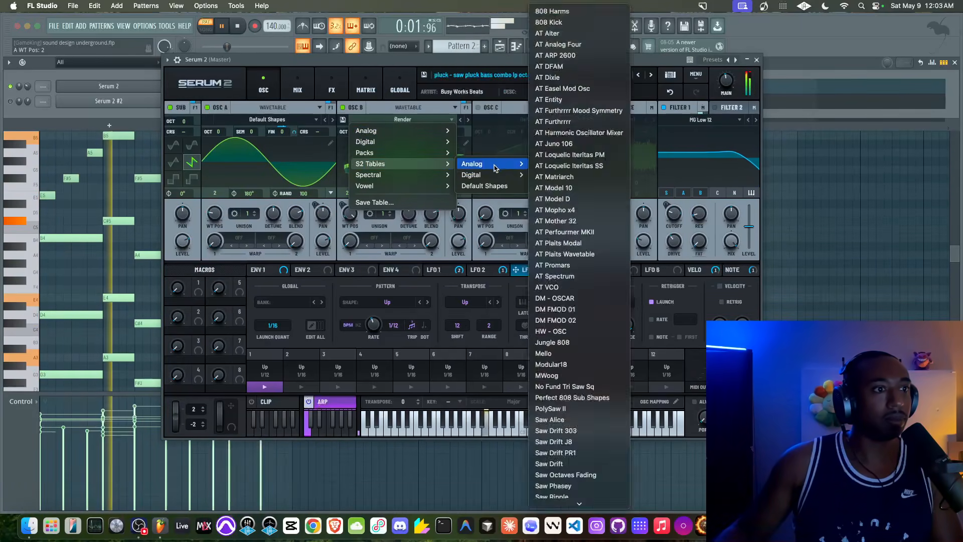
click(487, 186)
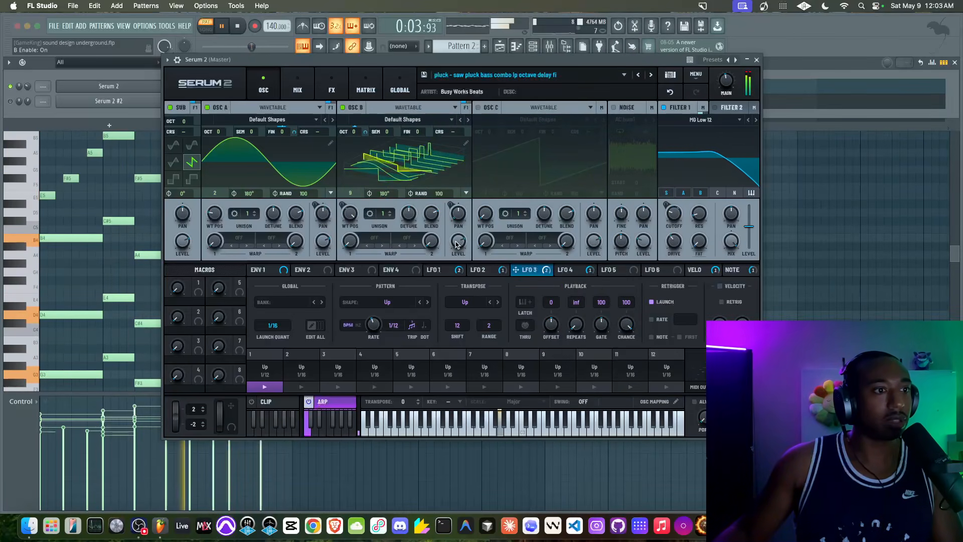
click(343, 108)
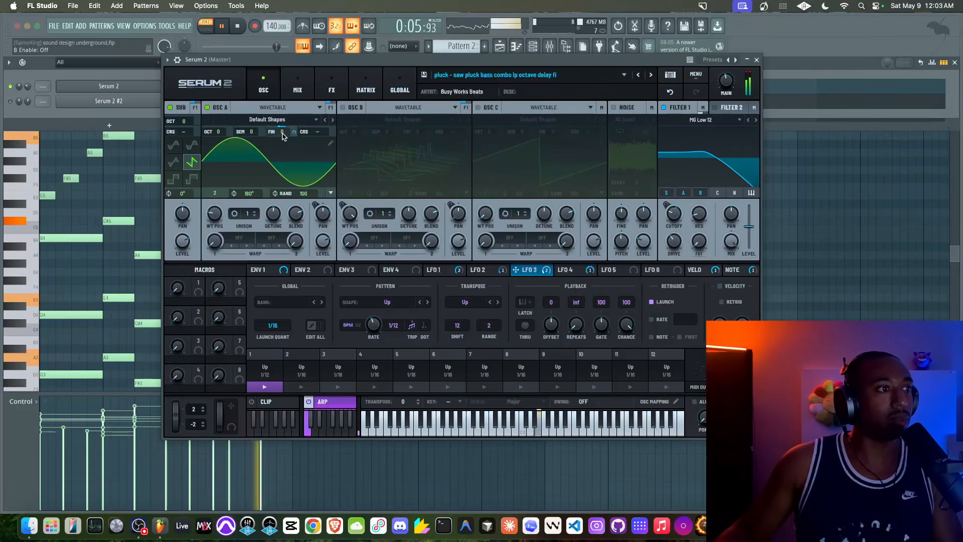
Set oscillator A's fine tuning to -10 and its random phase amount to 0.
text(-10)
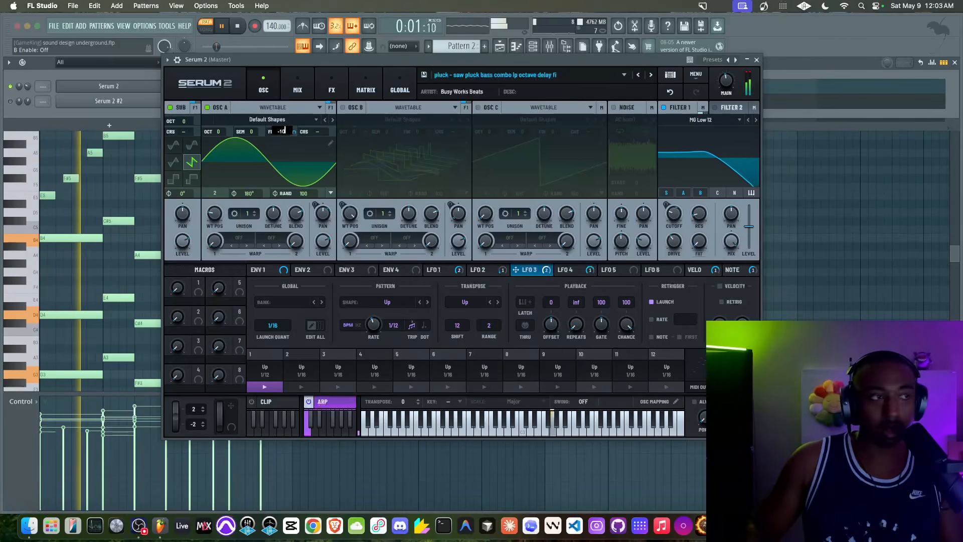
key(Return)
drag(303, 194, 244, 308)
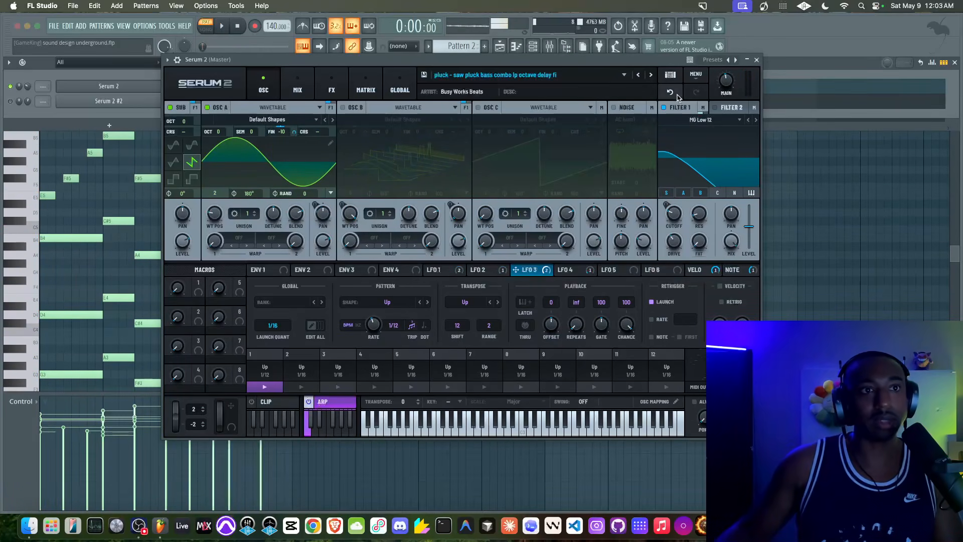
Resample the current pluck sound to oscillator B and turn oscillator B on.
click(696, 75)
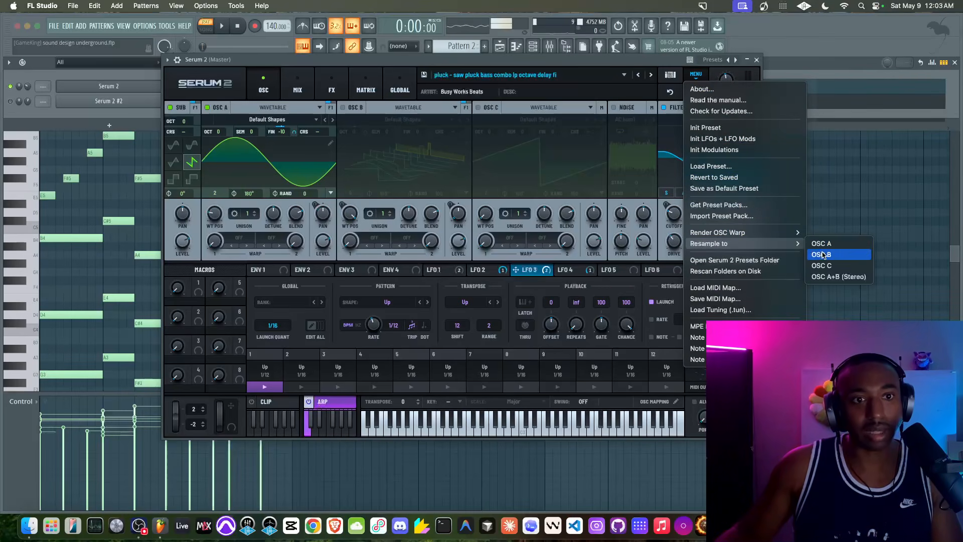
click(823, 254)
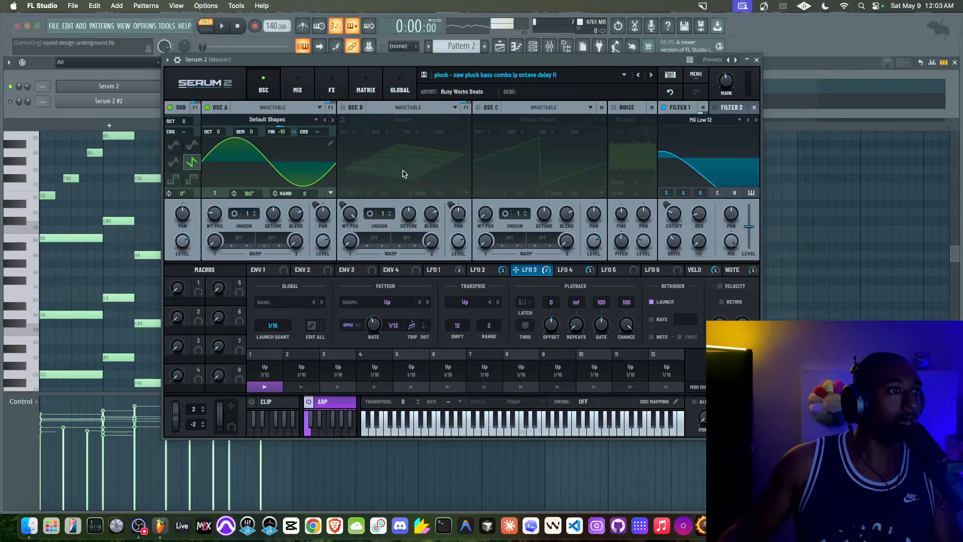
click(343, 108)
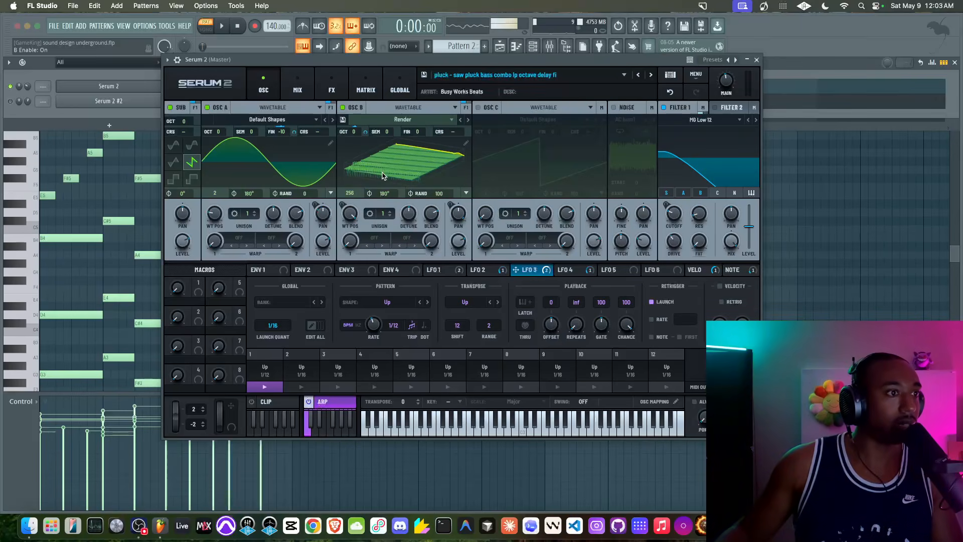
Set oscillator B's wavetable position to 133 and switch its pitch controls to ratio and Hz mode.
key(space)
drag(350, 213, 325, 243)
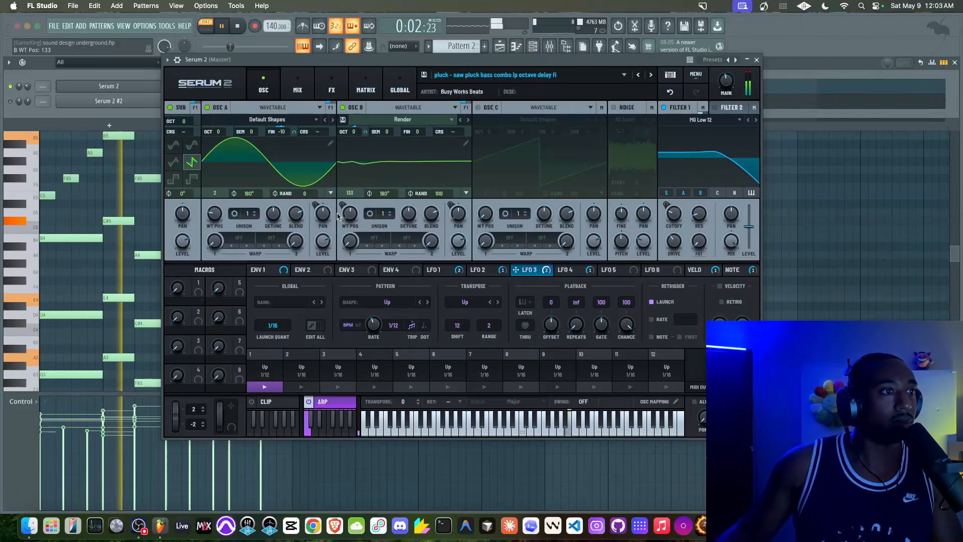
right_click(355, 133)
click(485, 183)
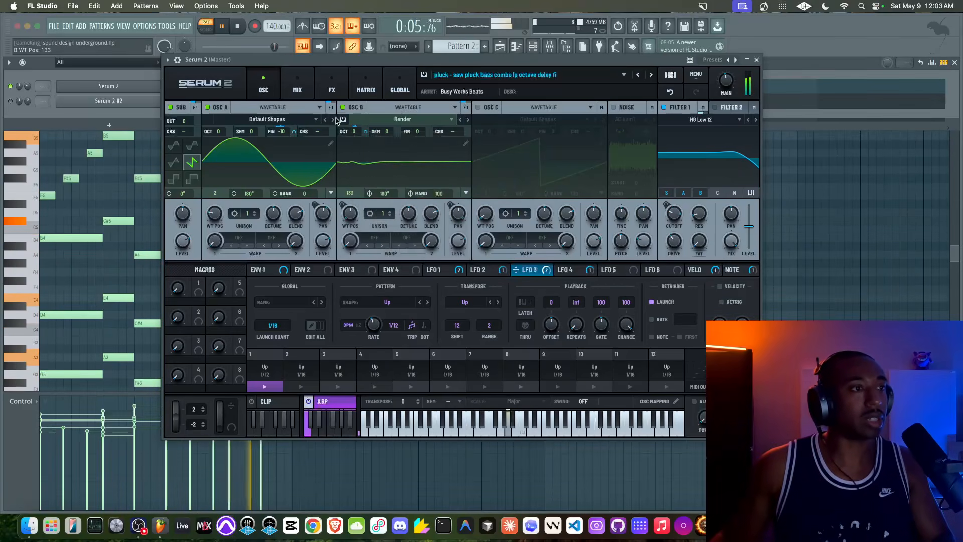
Set oscillator A's first warp mode to FM (B) with a warp amount of 30.
click(240, 238)
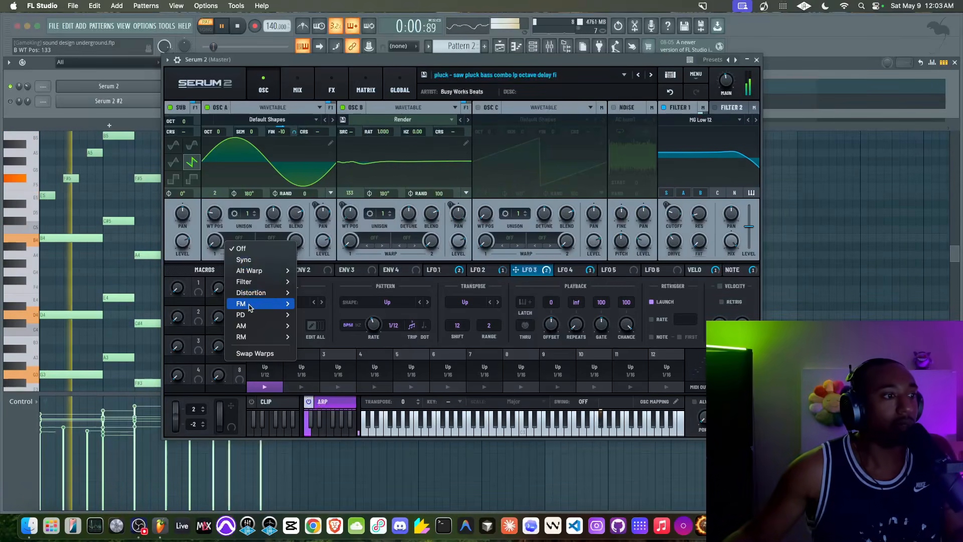
click(235, 250)
drag(216, 242, 219, 192)
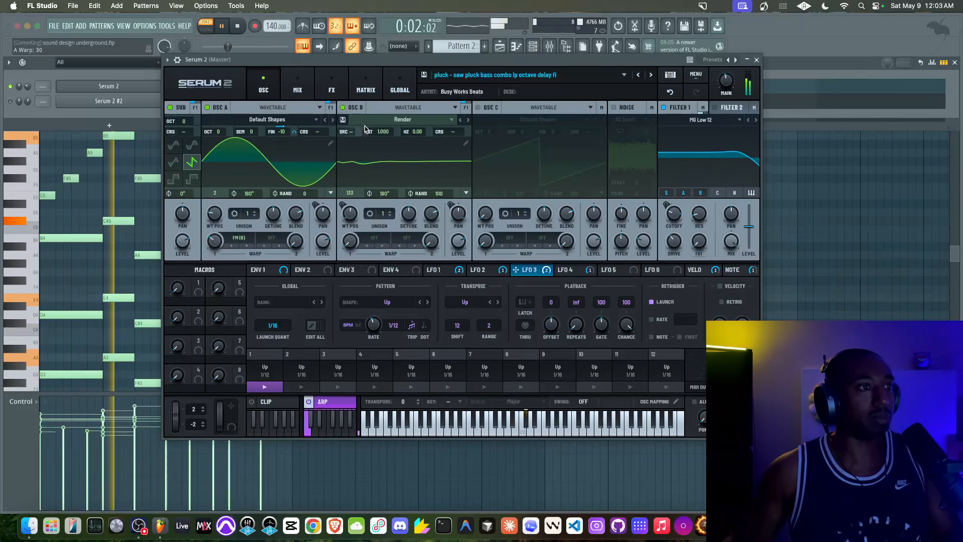
Switch oscillator B to the 3D wavetable view, try higher wavetable positions, and reset its position to 1.
click(380, 166)
drag(350, 215, 350, 214)
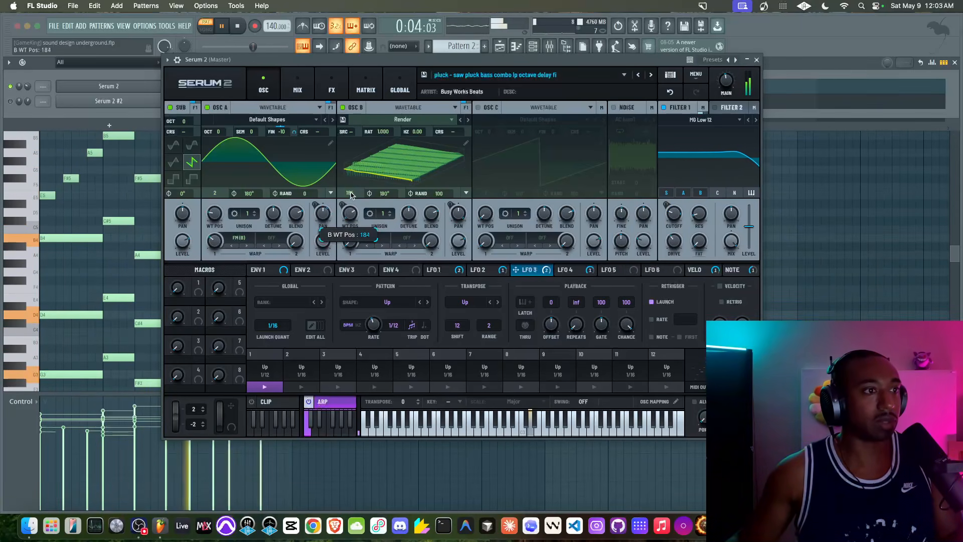
drag(352, 177, 354, 175)
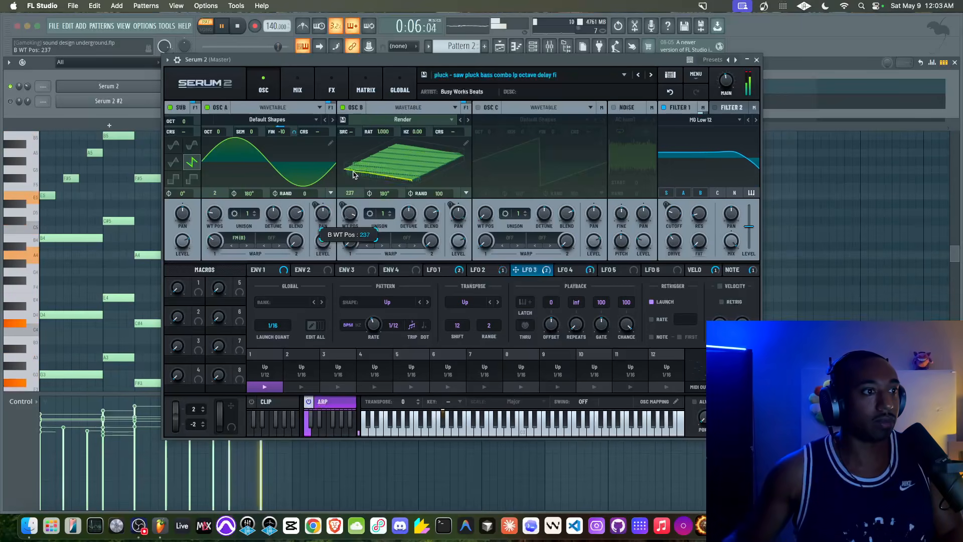
double_click(351, 215)
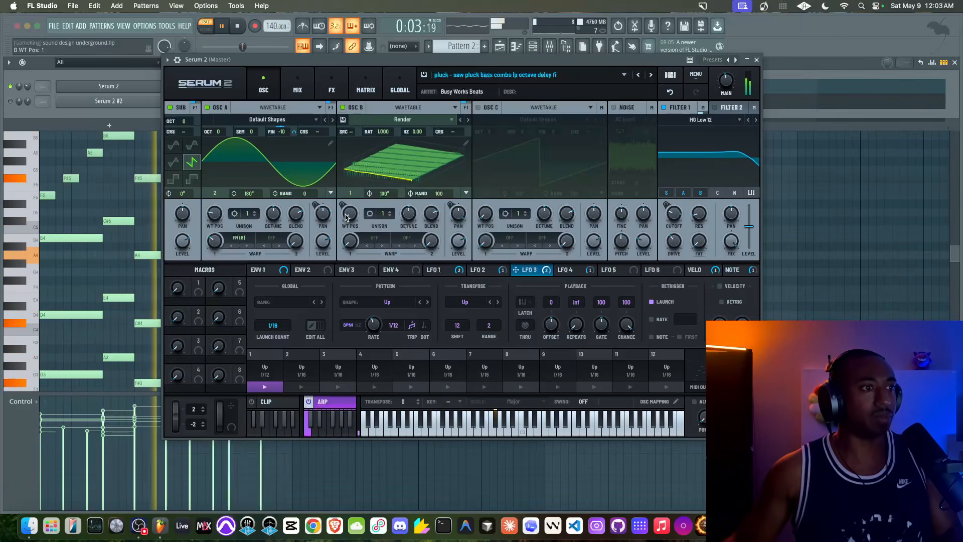
Examine the LFO shapes and the modulation matrix for the routings affecting oscillator B, especially its wavetable position.
click(285, 271)
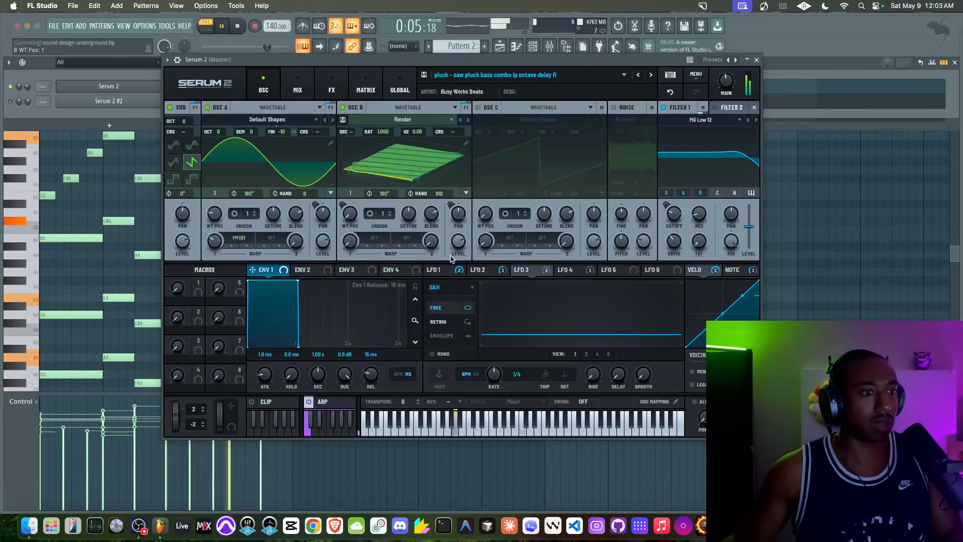
click(455, 270)
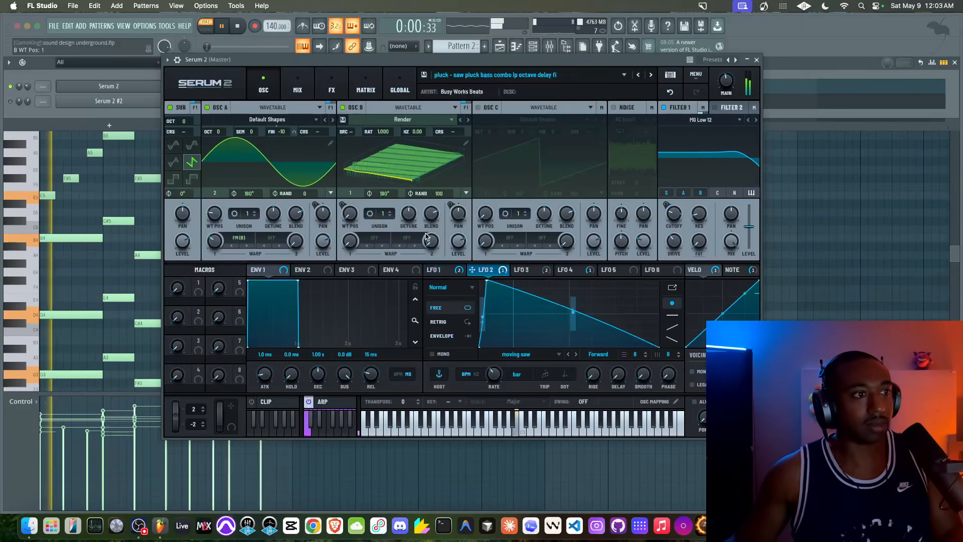
click(366, 87)
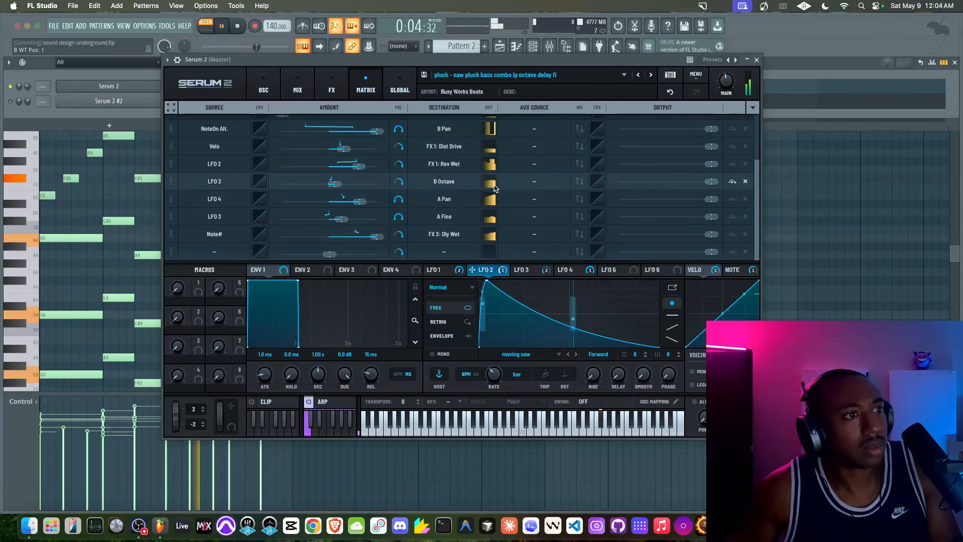
scroll(494, 188, up, 3)
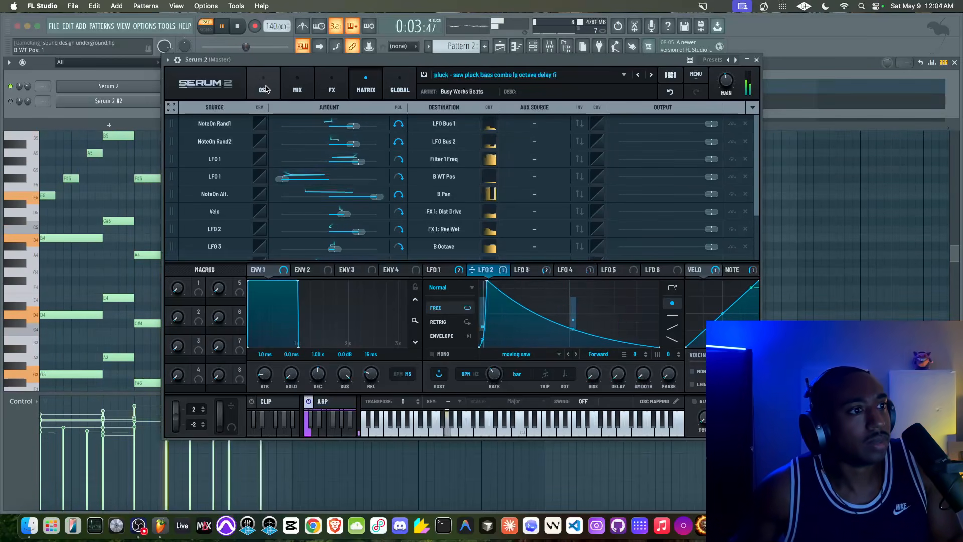
click(284, 179)
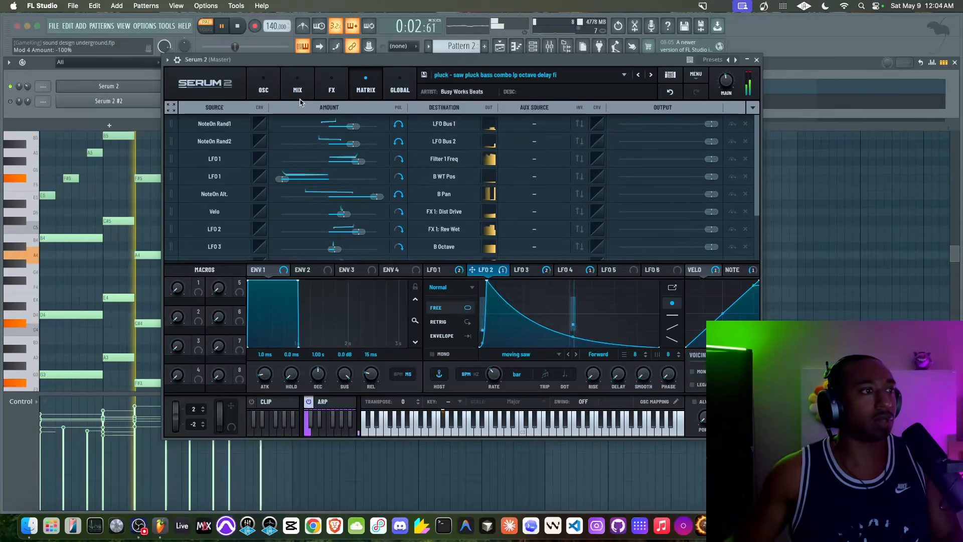
click(269, 94)
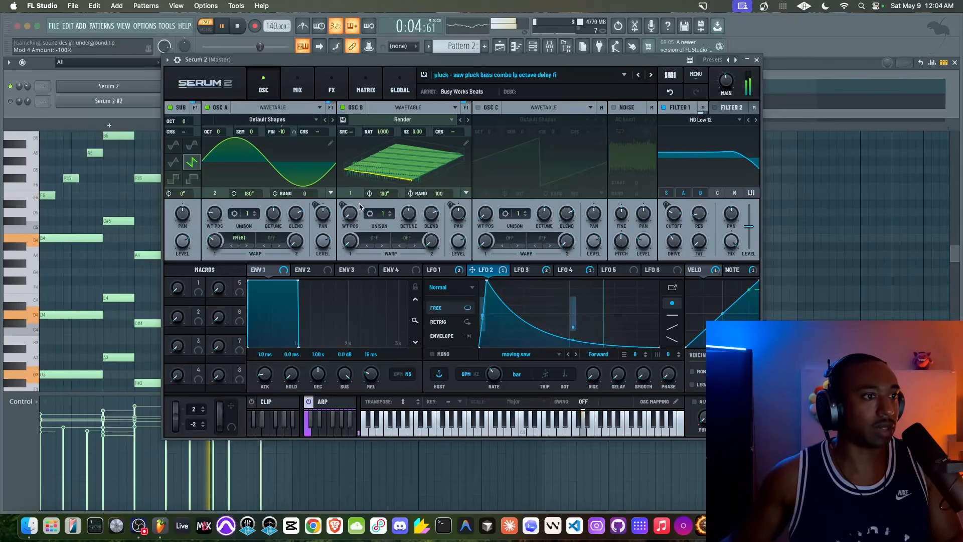
Select LFO 1, which modulates oscillator B's wavetable position, and set that position to 10.
mouse_move(354, 210)
mouse_down()
mouse_move(358, 162)
mouse_move(355, 219)
mouse_up()
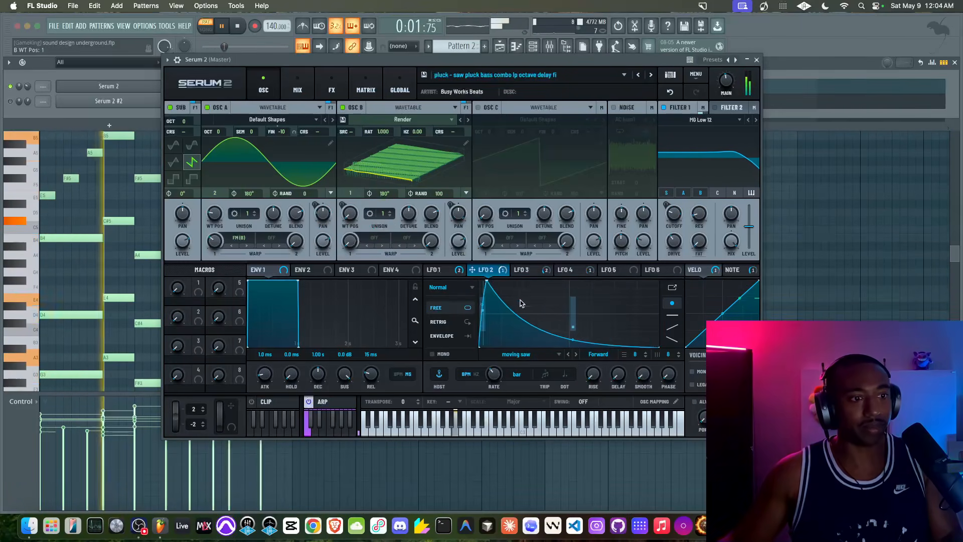
click(435, 270)
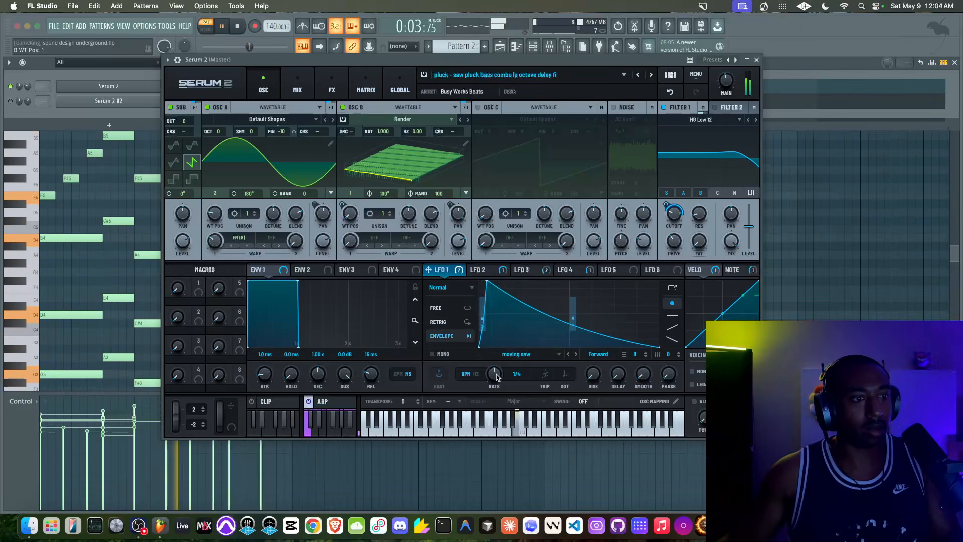
drag(497, 378, 491, 386)
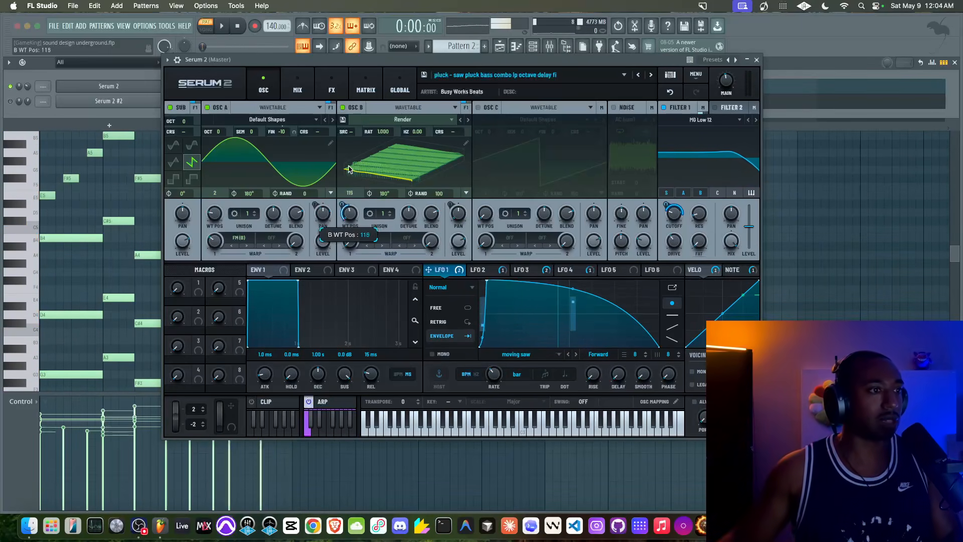
key(space)
drag(350, 213, 353, 182)
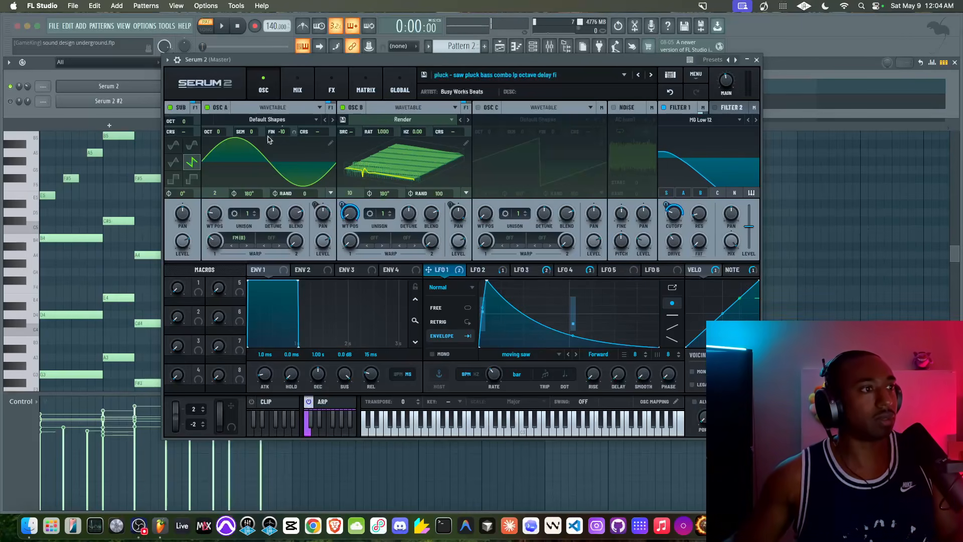
key(space)
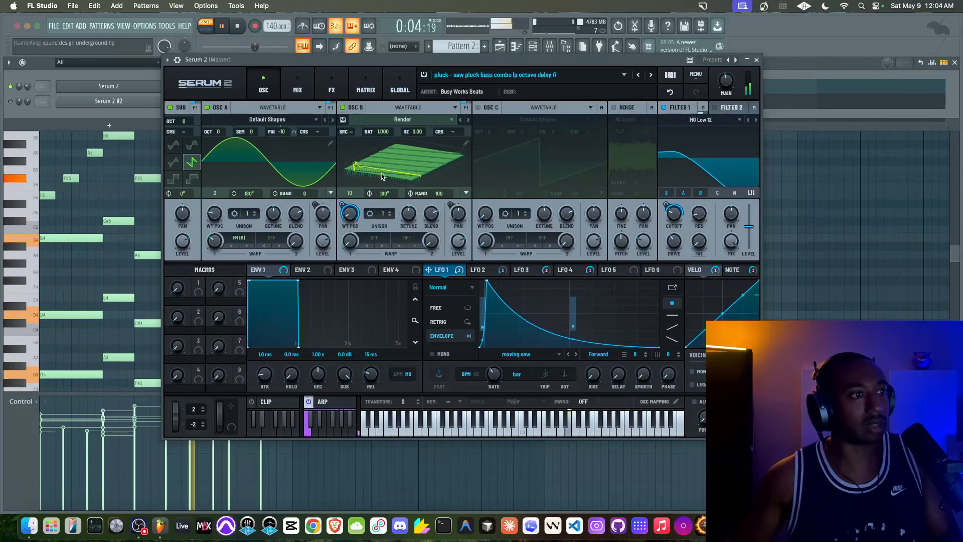
Set oscillator B's ratio to 0.250 and remove all modulators from oscillator A's fine tuning.
mouse_move(383, 134)
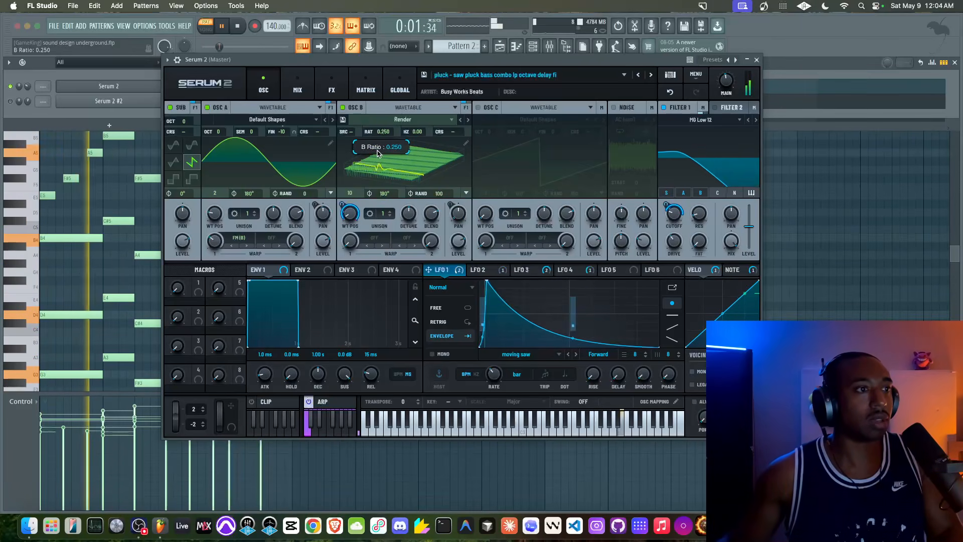
drag(381, 137, 383, 138)
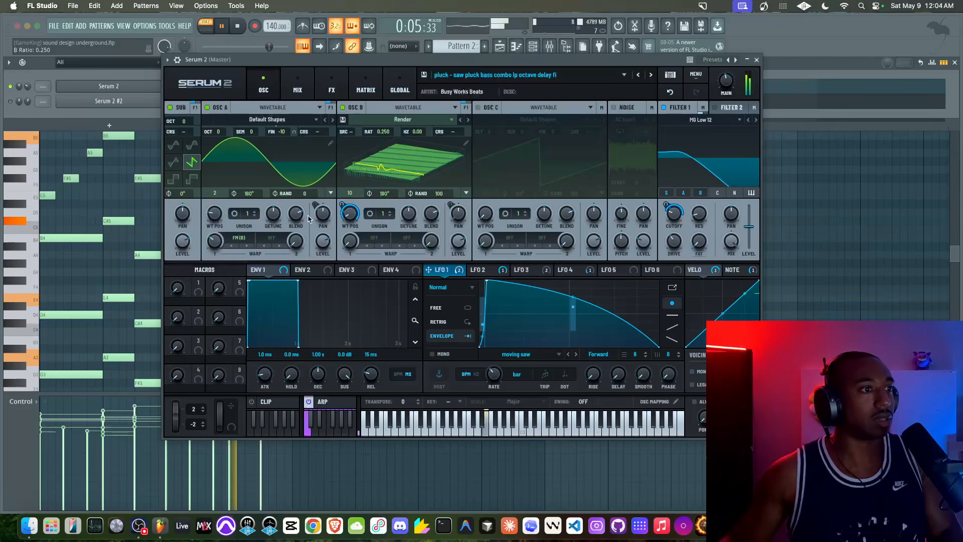
click(467, 273)
click(517, 268)
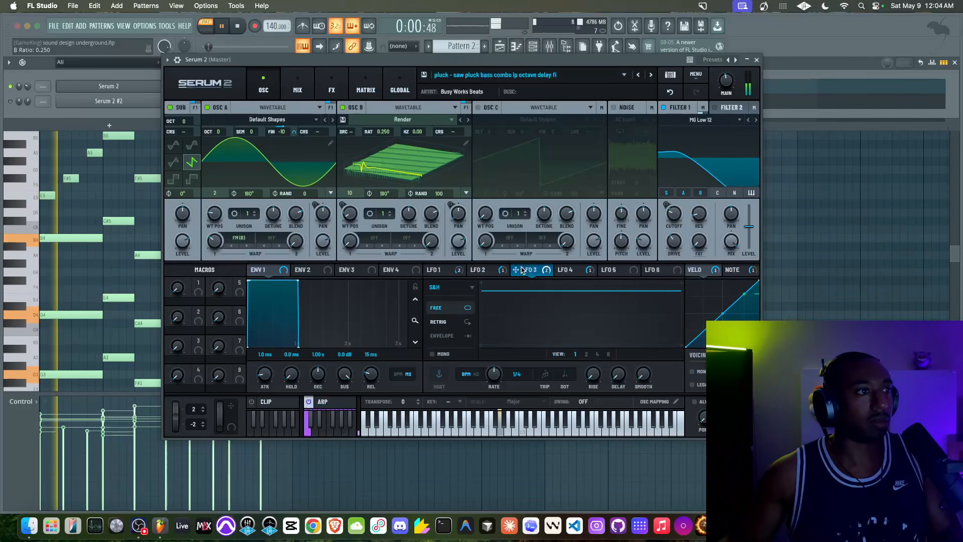
right_click(282, 133)
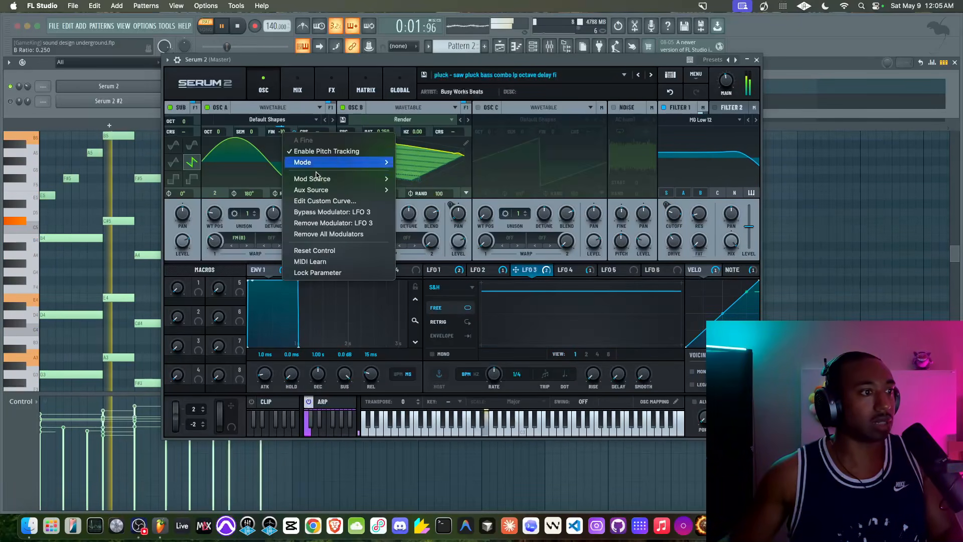
click(329, 234)
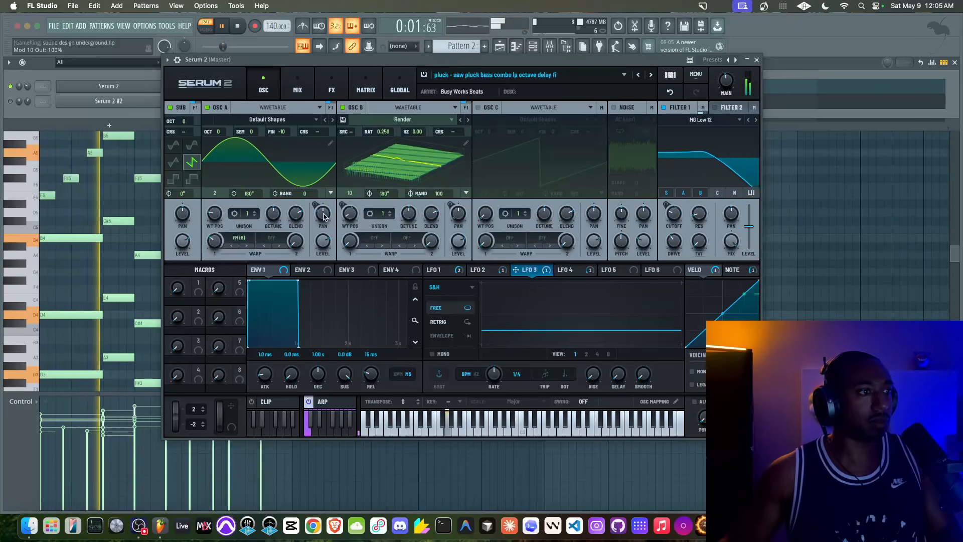
Stop playback, load Default Shapes into oscillator B, and resample the sound to oscillator B again.
key(space)
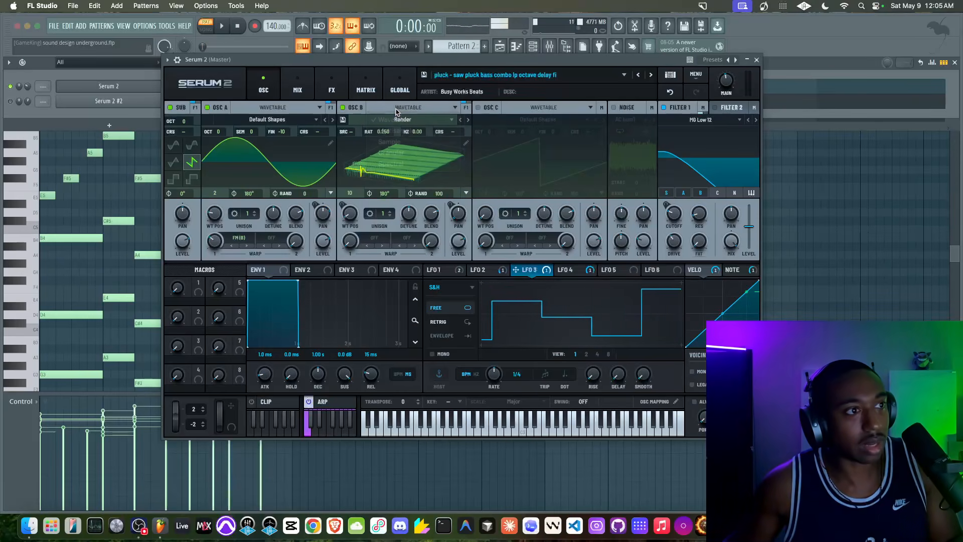
click(401, 119)
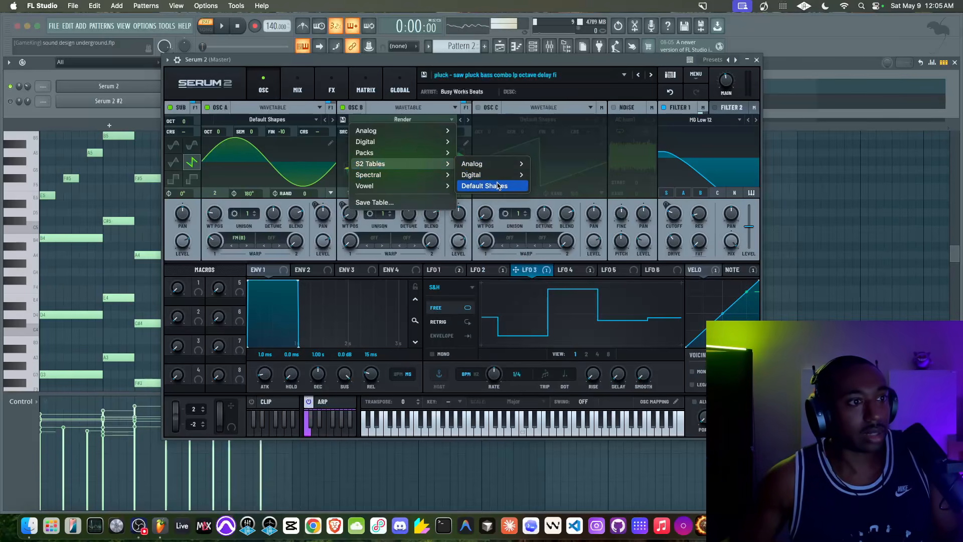
click(494, 187)
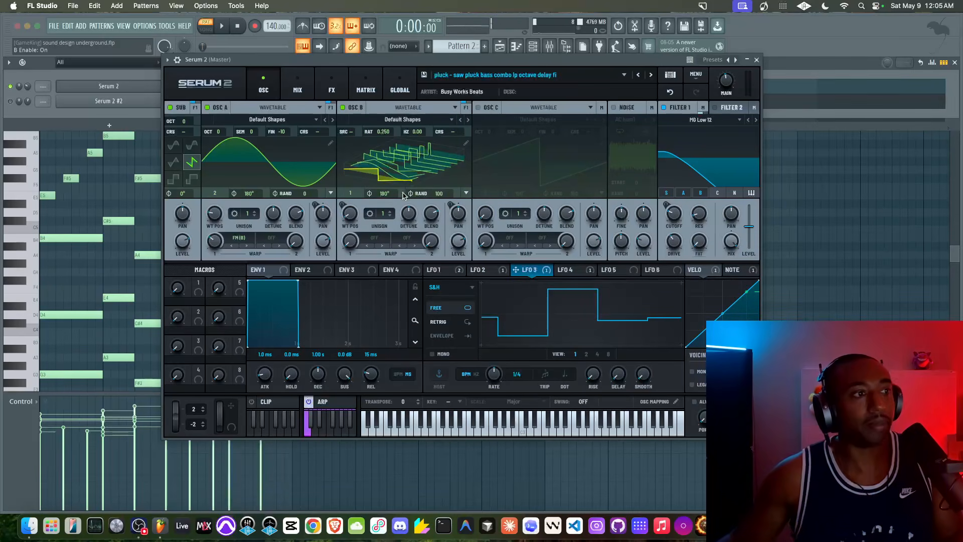
click(695, 74)
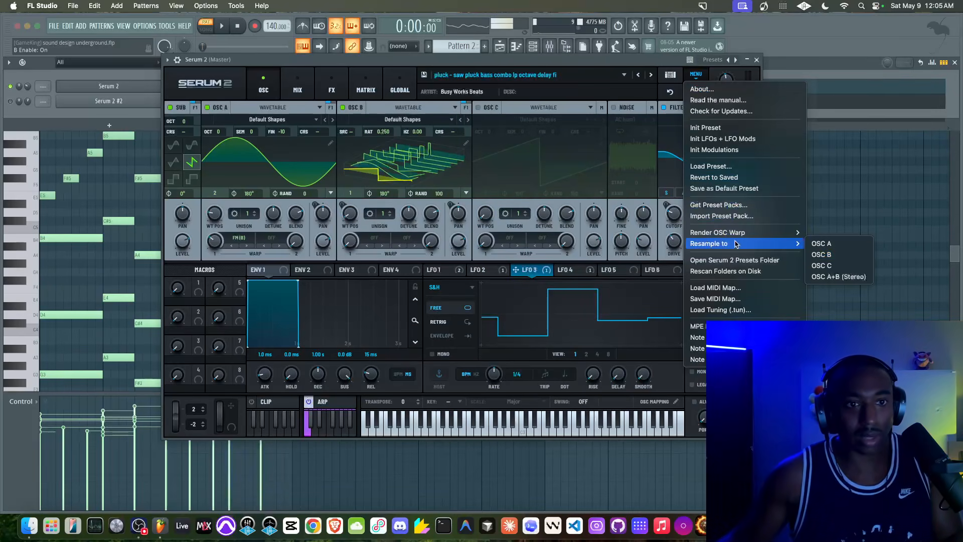
click(851, 257)
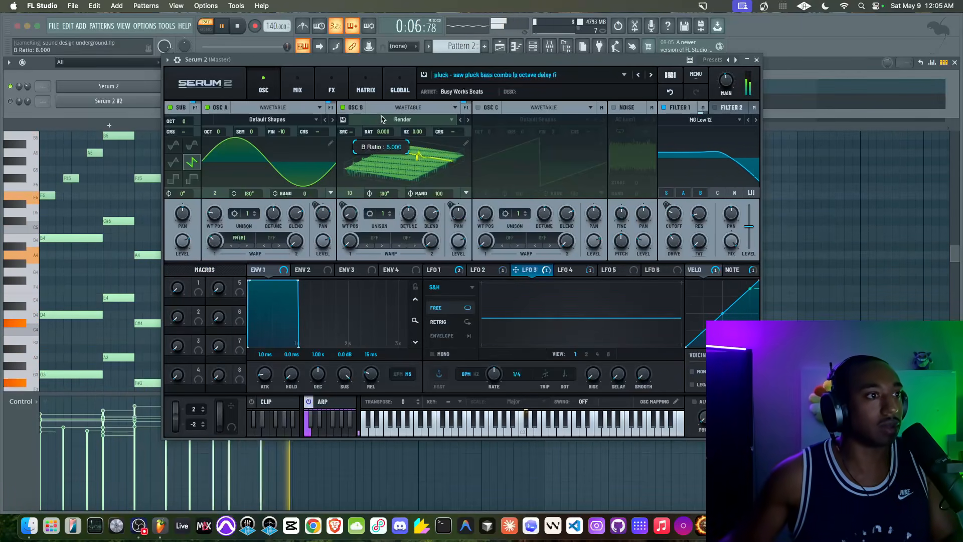
Set oscillator B's wavetable position to 1 and its ratio to 2.000, adjusting oscillator A's FM (B) warp amount alongside.
drag(382, 132, 381, 127)
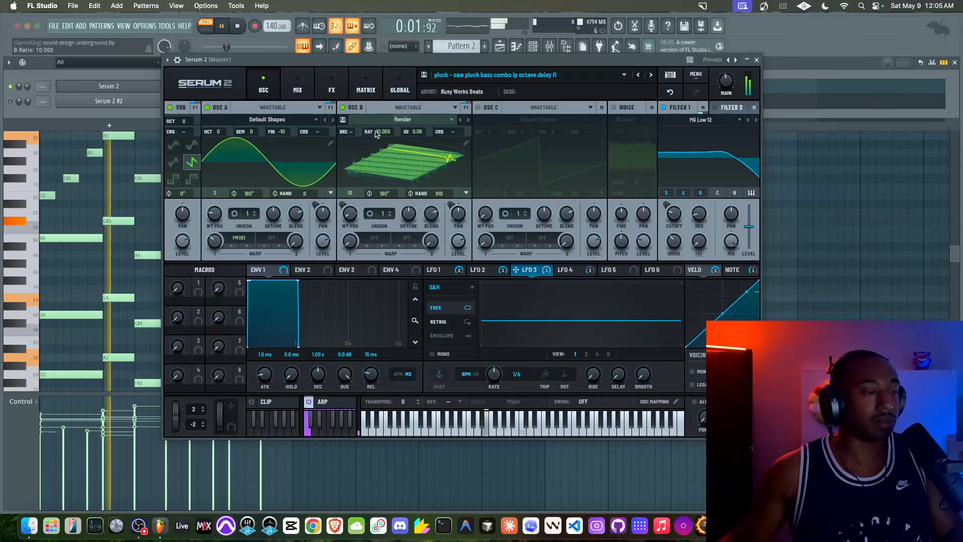
drag(350, 193, 351, 187)
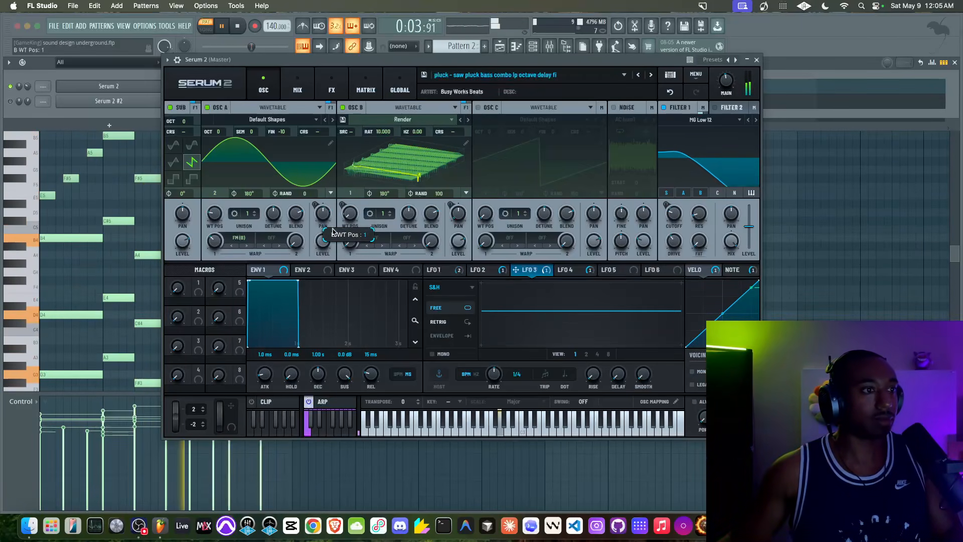
drag(217, 241, 217, 236)
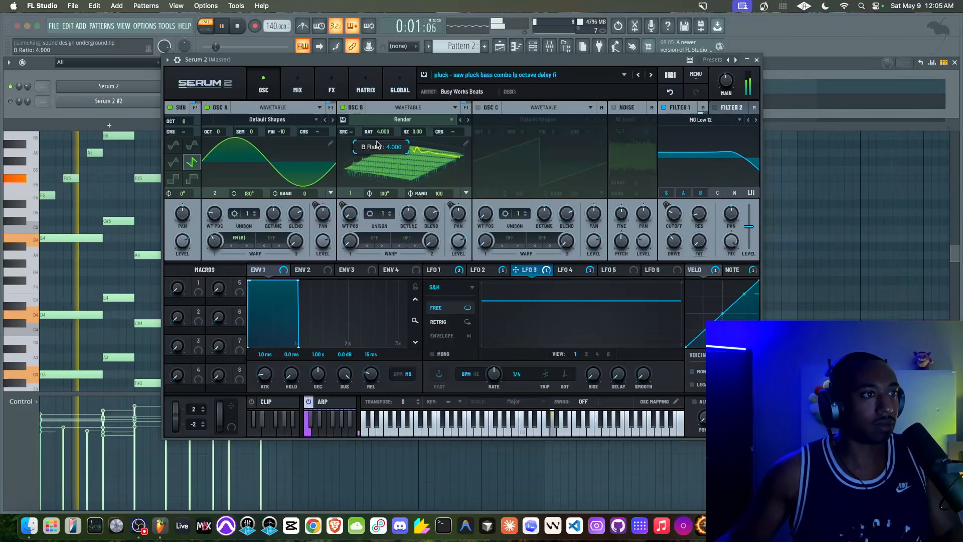
drag(374, 133, 377, 147)
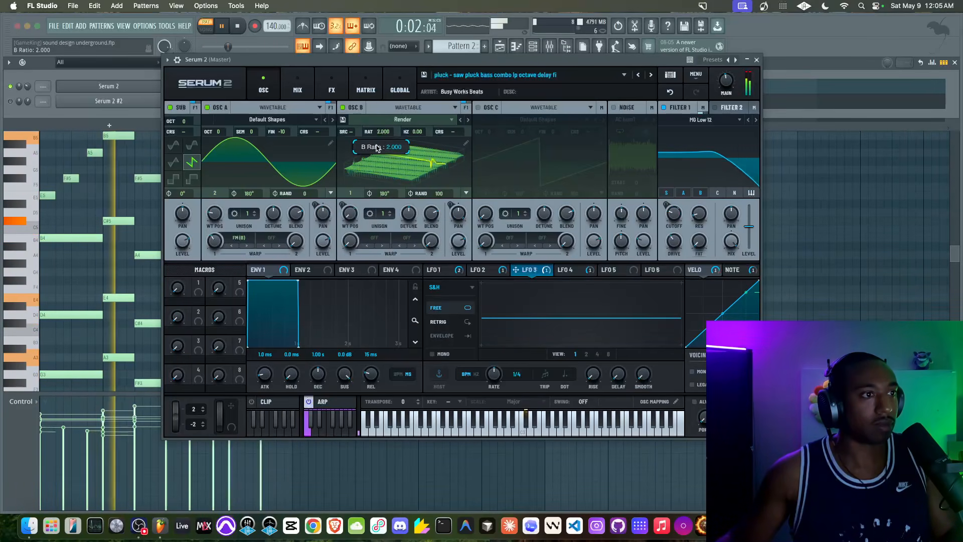
Remove all modulators from oscillator B's wavetable position and set the position to 23.
right_click(355, 211)
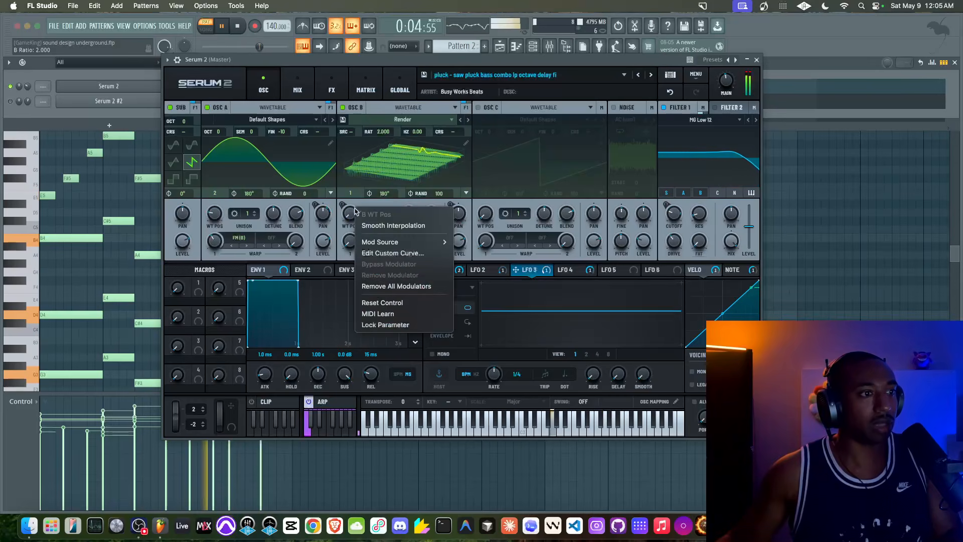
click(396, 285)
drag(351, 207, 352, 204)
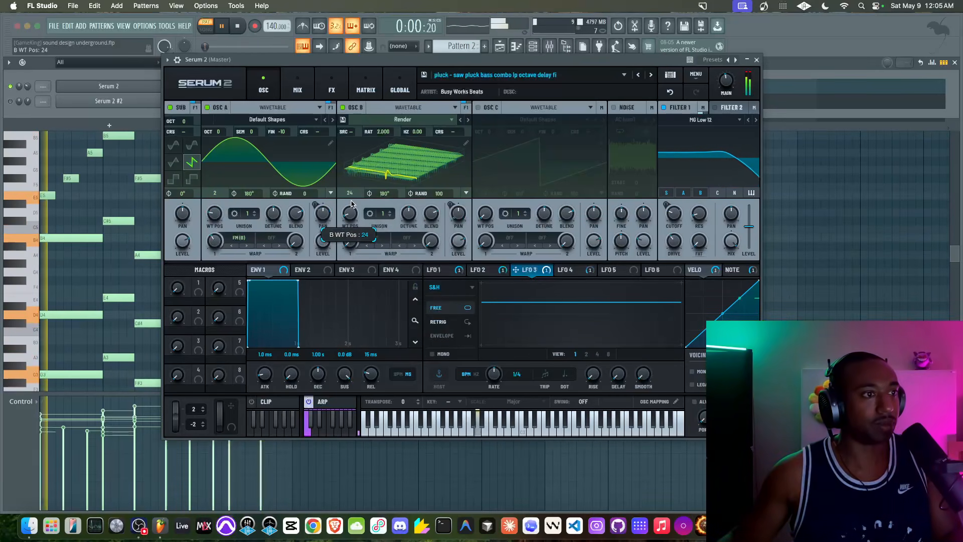
Set oscillator A's unison to 2 and add low harmonics to frame 2 of its wavetable.
drag(252, 213, 253, 202)
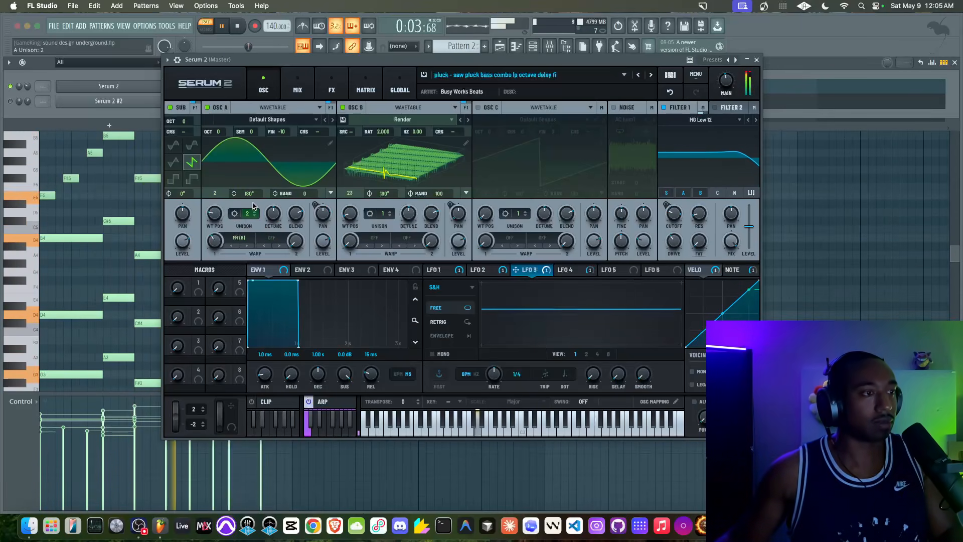
click(331, 144)
drag(210, 117, 213, 119)
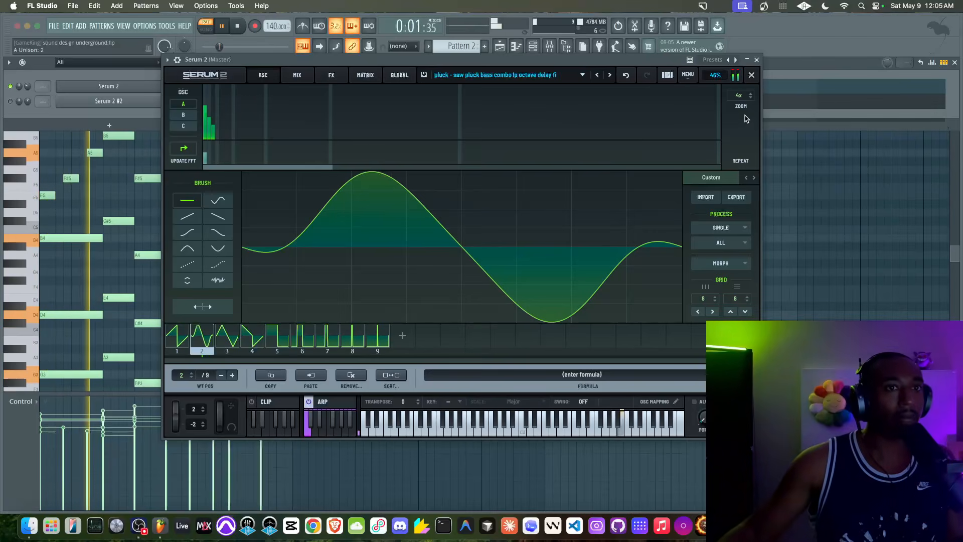
click(752, 76)
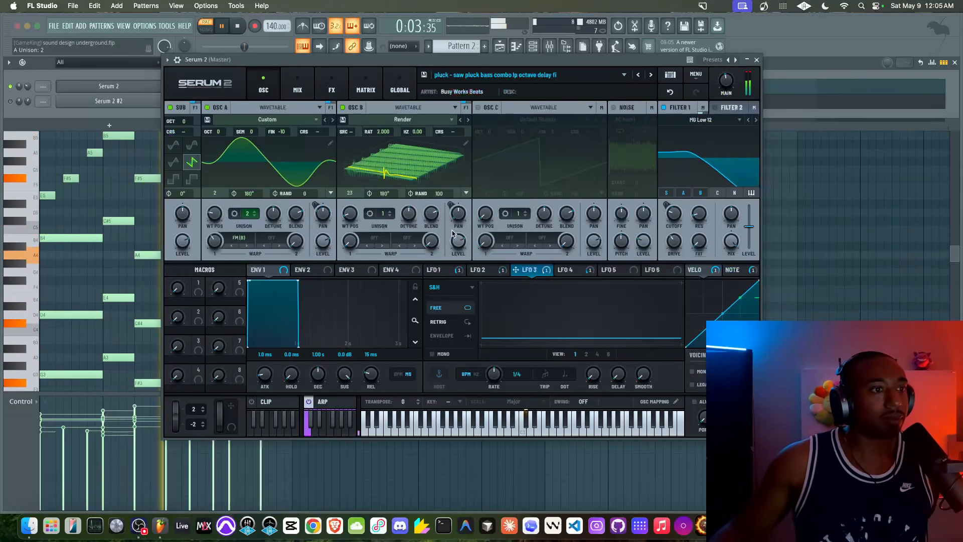
Set oscillator A's FM (B) warp amount to 37.
drag(221, 267, 445, 251)
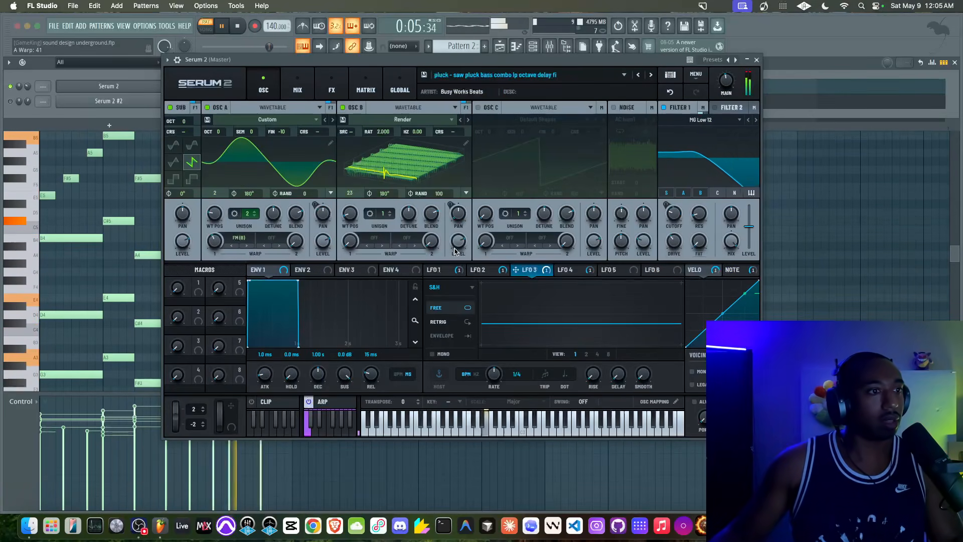
mouse_move(215, 248)
mouse_down()
mouse_move(201, 283)
mouse_move(205, 244)
mouse_up()
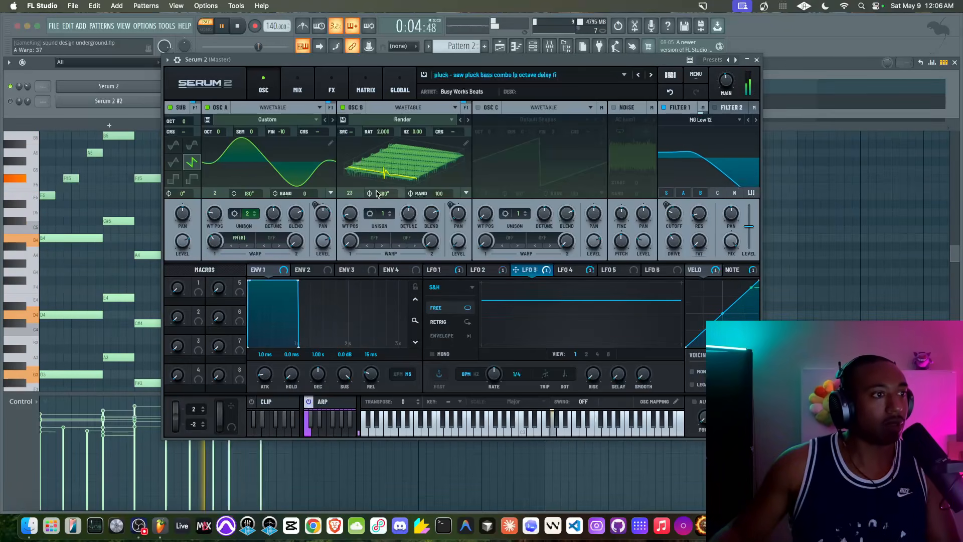
Set oscillator B's warp mode to Mirror with an amount of 31 and modulate that amount with LFO 4.
click(399, 241)
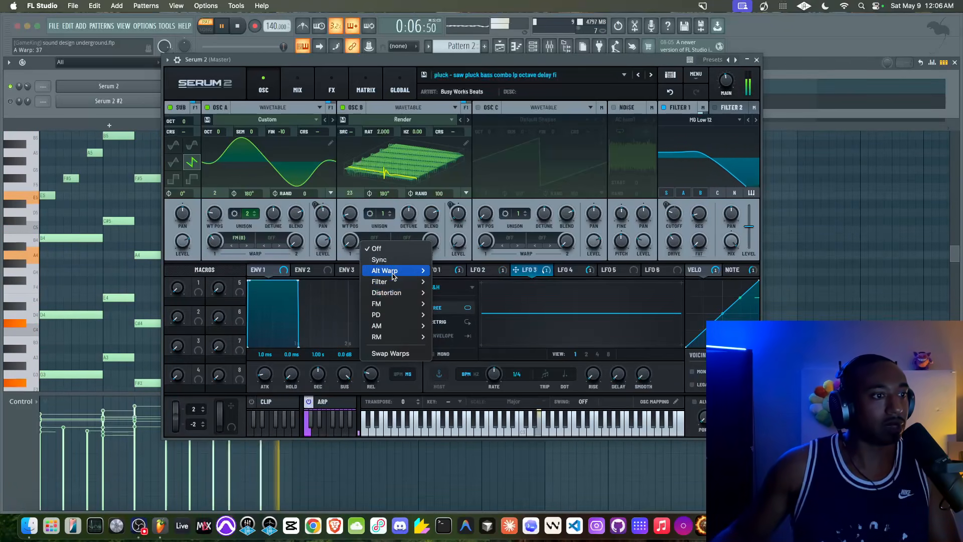
mouse_move(391, 271)
click(446, 359)
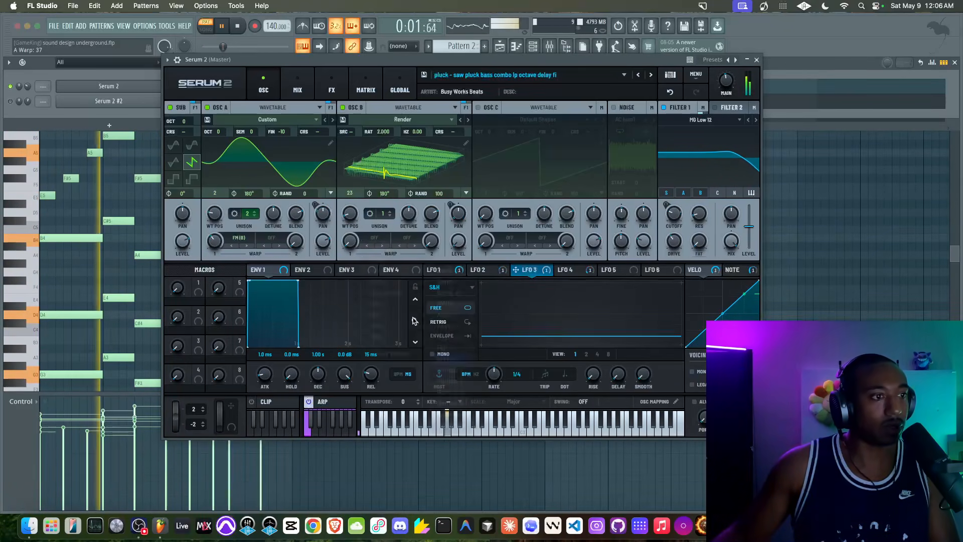
mouse_move(354, 228)
drag(355, 247, 351, 239)
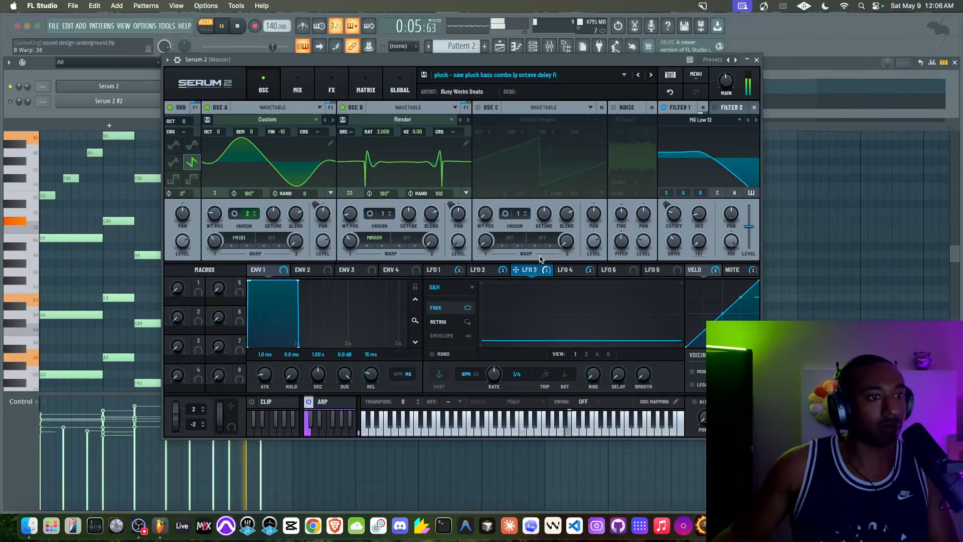
click(573, 270)
drag(586, 274, 351, 228)
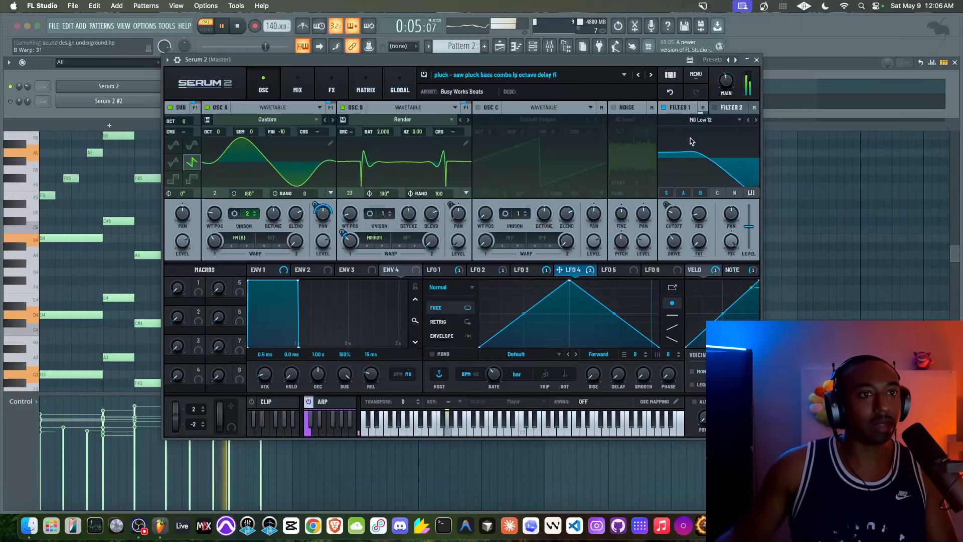
click(701, 120)
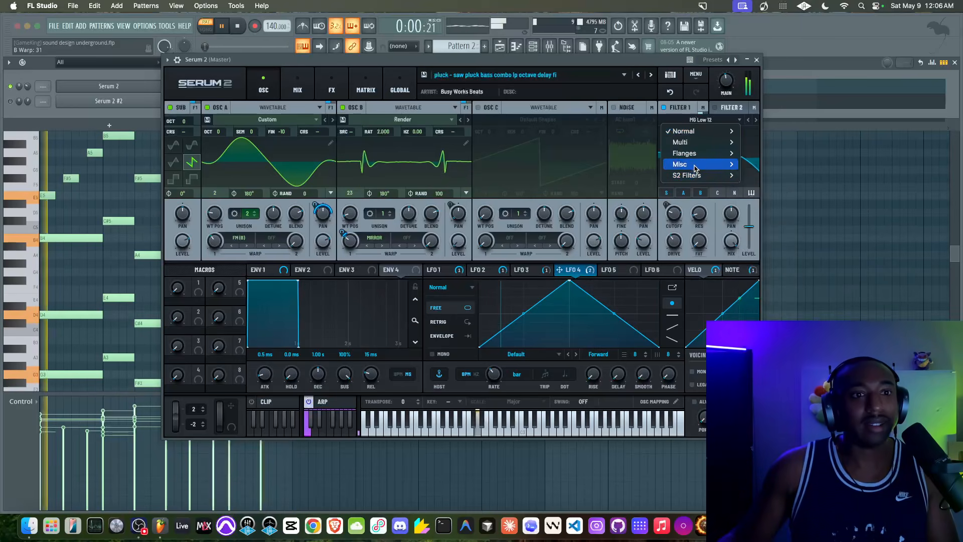
click(478, 116)
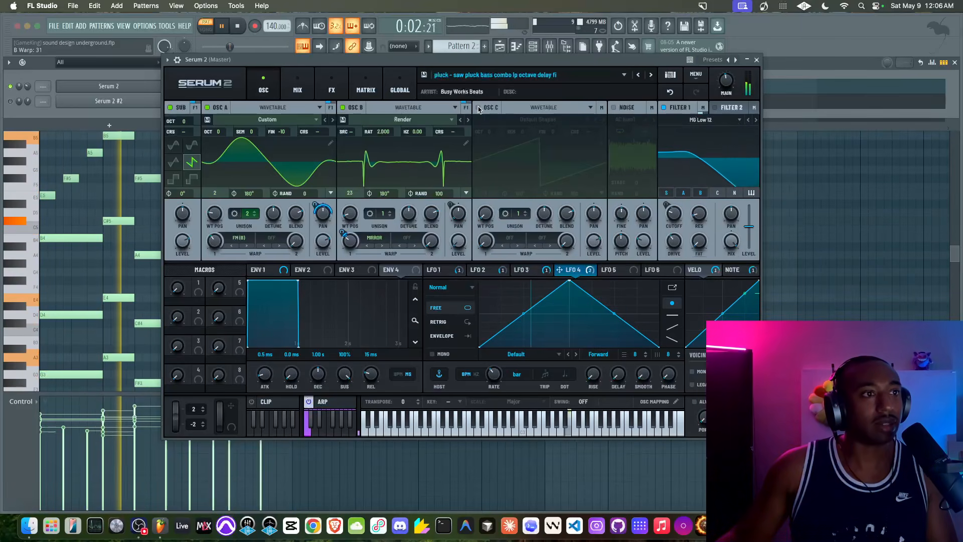
Enable oscillator C and modulate its fine tuning with LFO 3 around a base value of 0 cents.
click(478, 107)
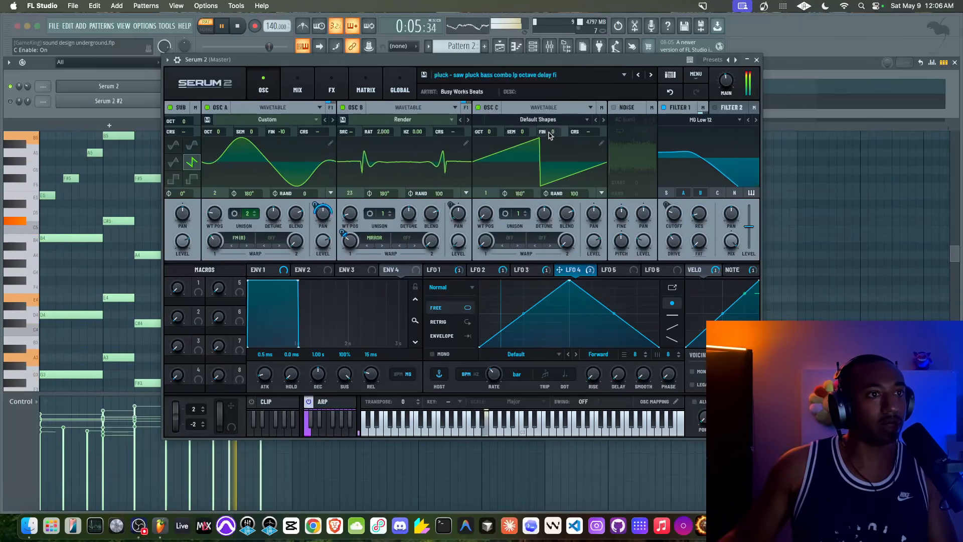
mouse_move(551, 144)
mouse_down()
mouse_move(554, 131)
mouse_move(563, 156)
mouse_up()
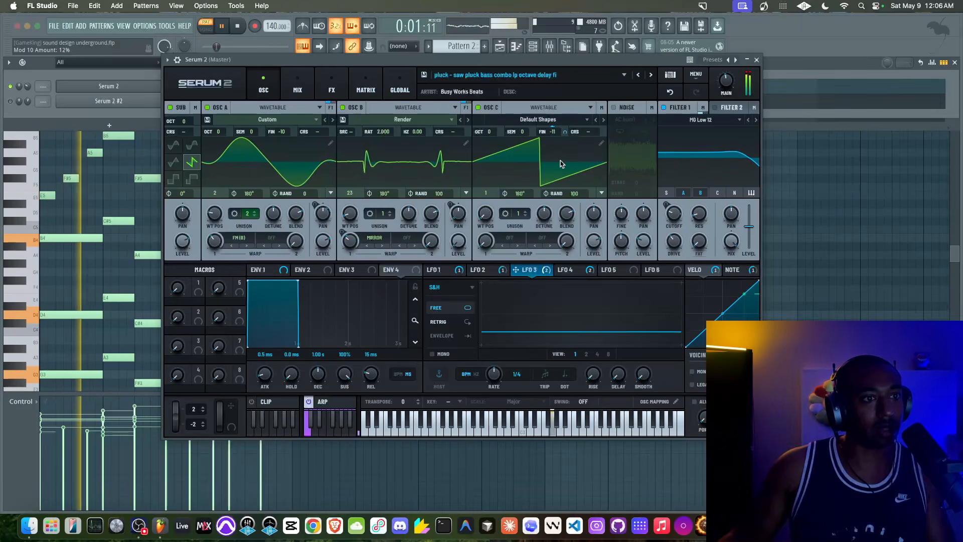
double_click(553, 131)
text(0)
key(Return)
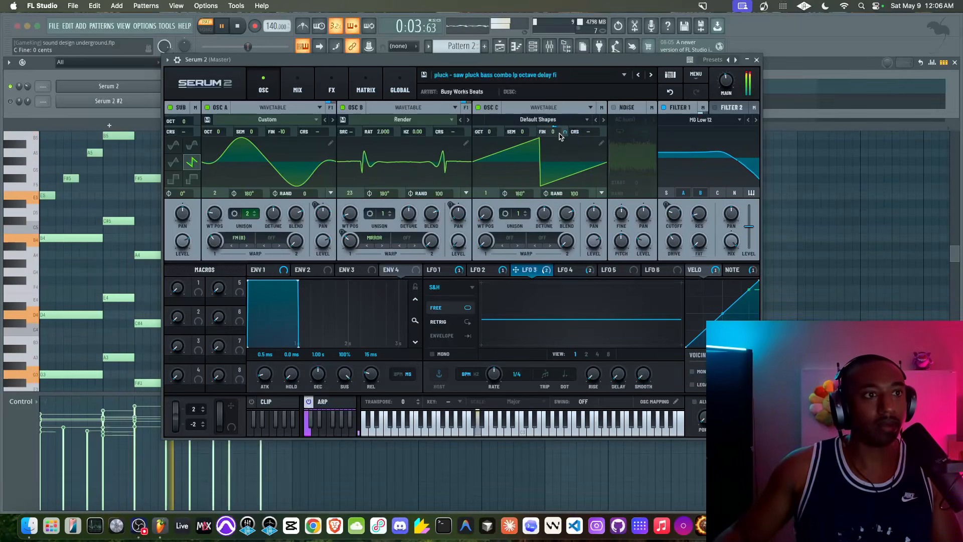
Set the amount of the LFO 3 modulation on oscillator C's fine tuning to 21% in the modulation matrix.
click(366, 90)
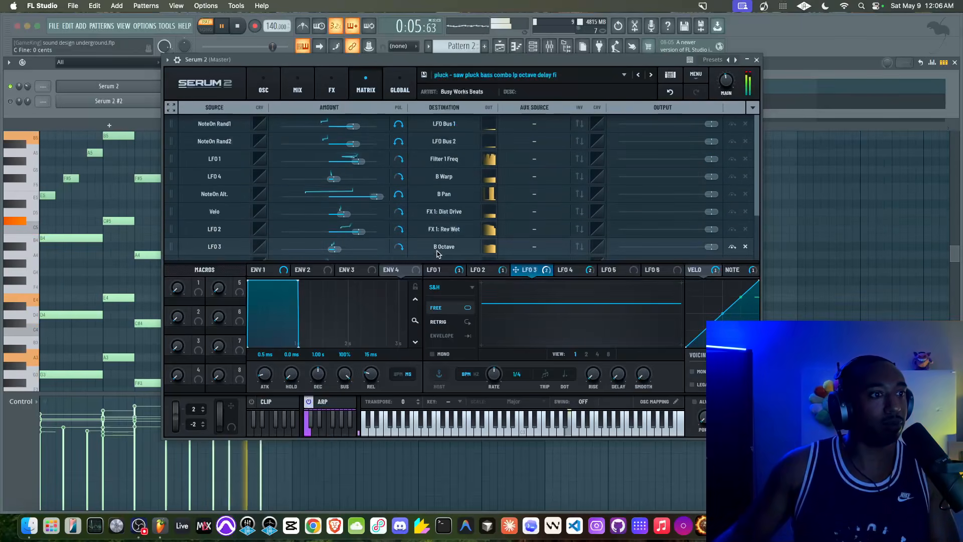
scroll(434, 241, down, 4)
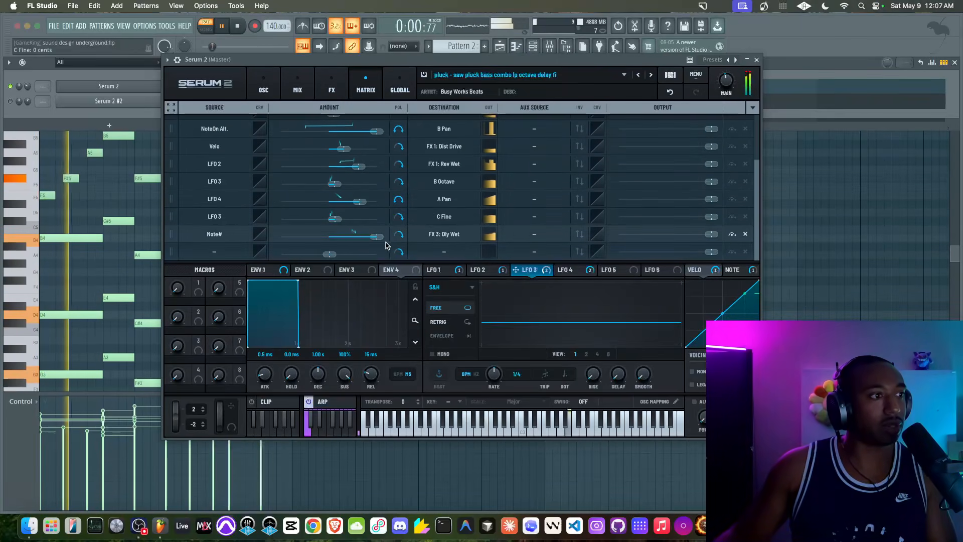
scroll(443, 230, up, 1)
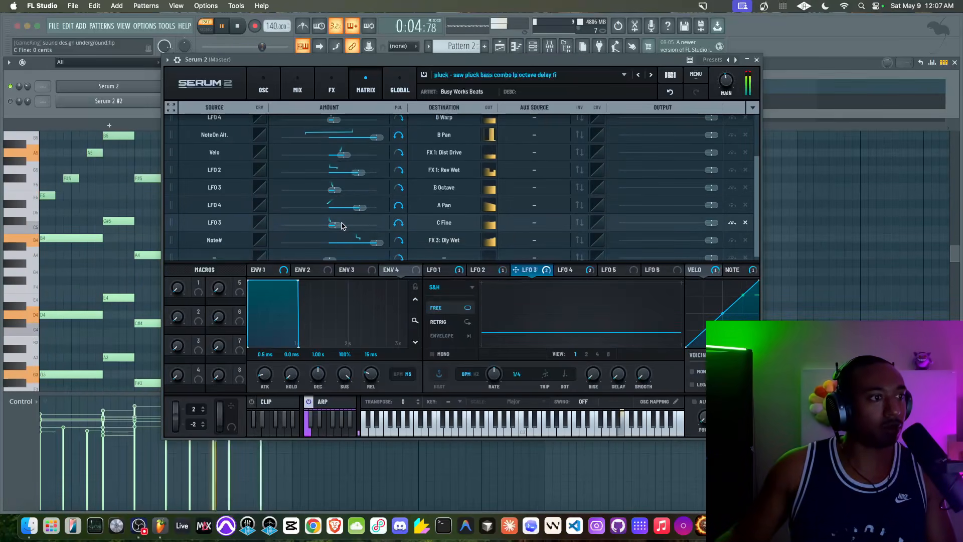
drag(336, 225, 337, 225)
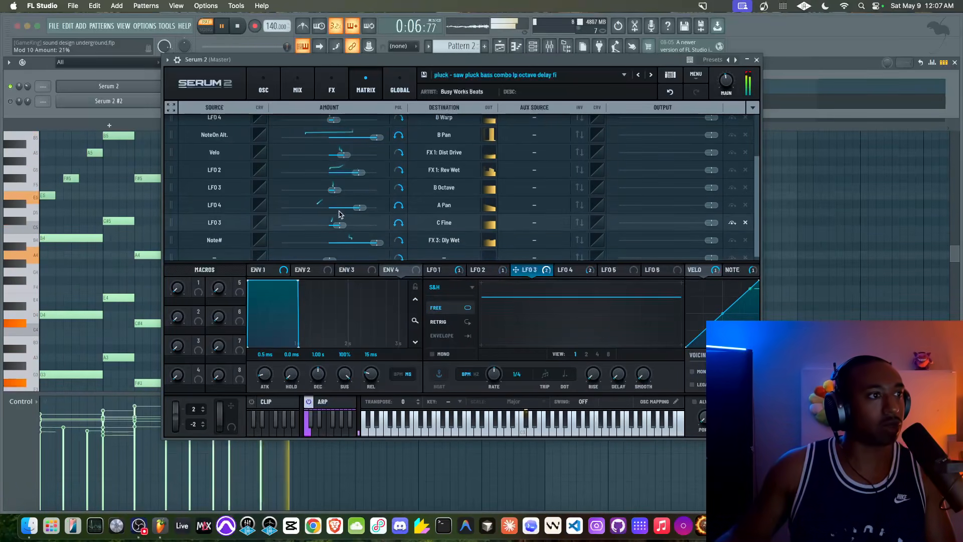
click(265, 87)
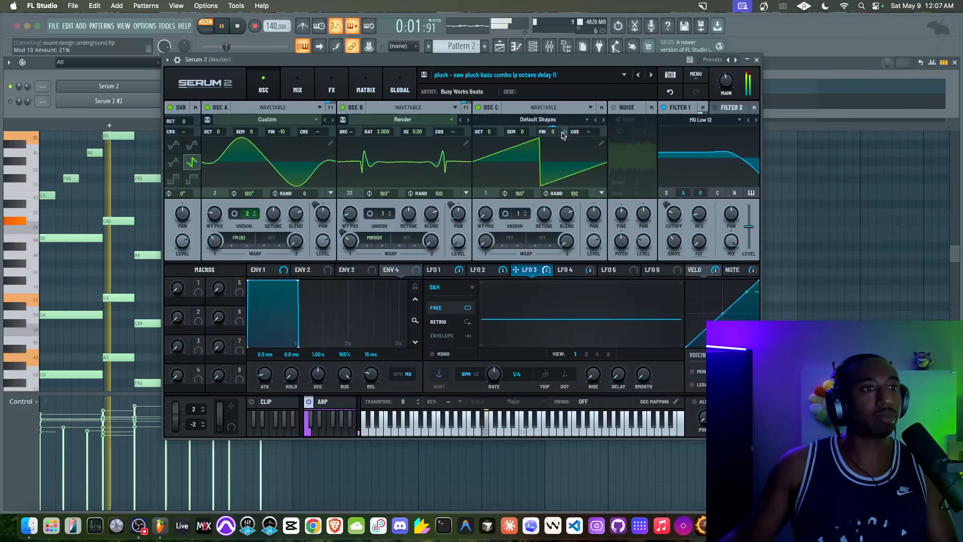
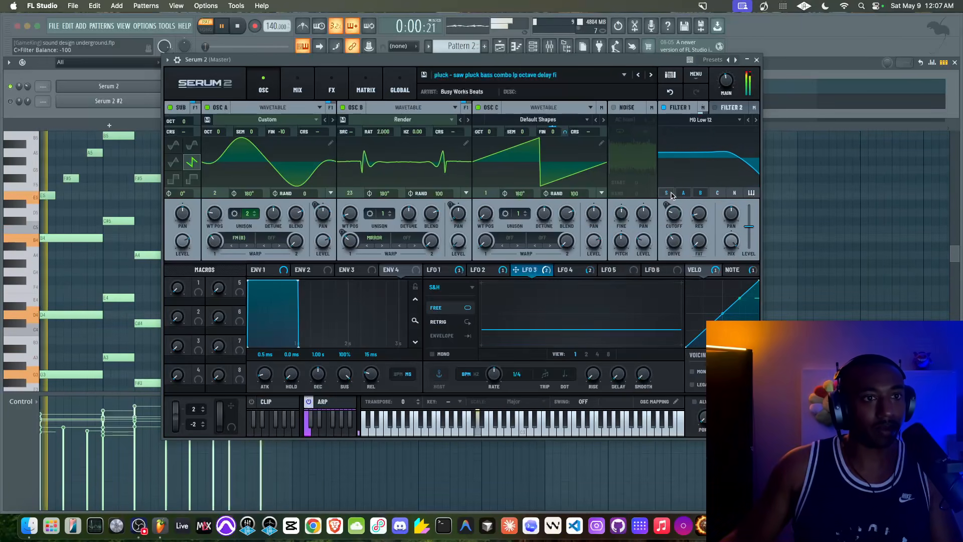
Enable filter 2 and route the sub and oscillator C to it, with oscillators A and B going to filter 1.
click(718, 193)
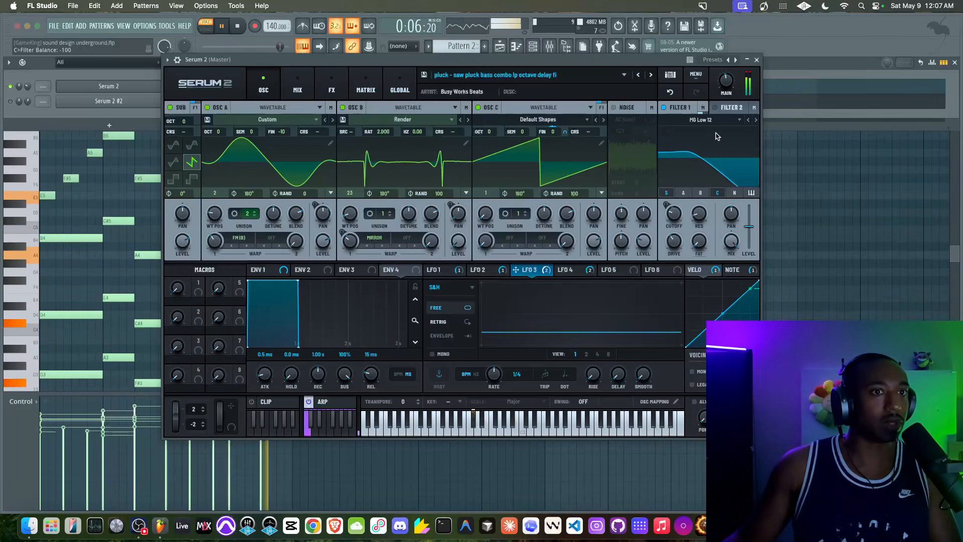
click(683, 193)
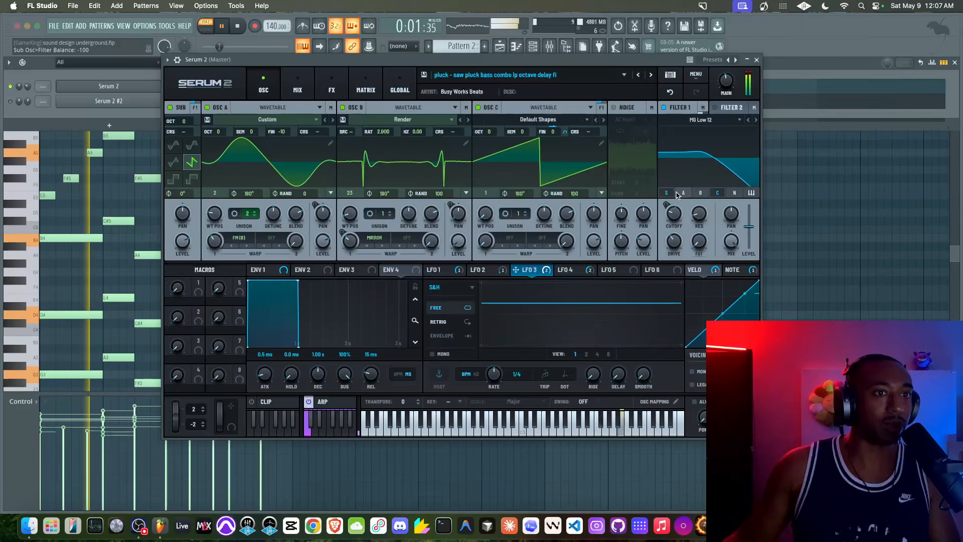
click(699, 193)
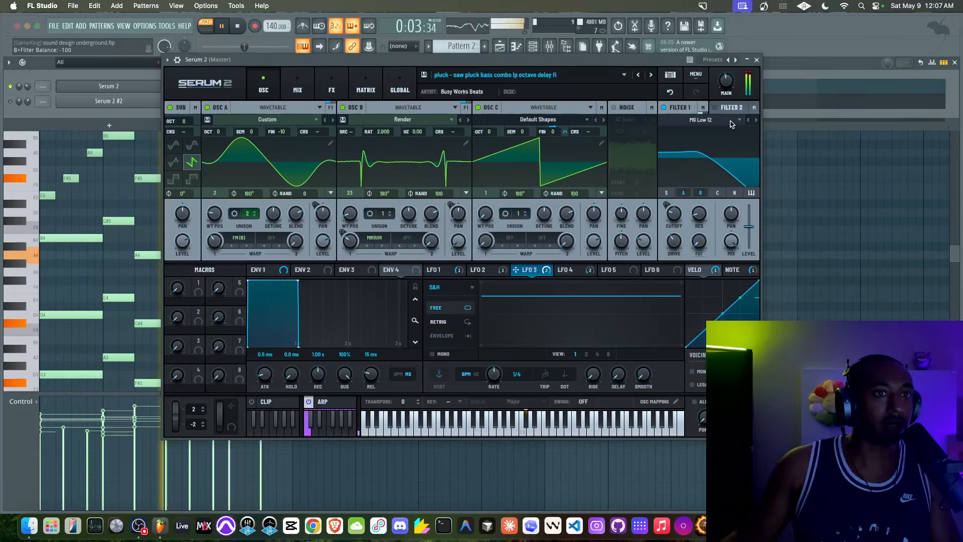
click(734, 109)
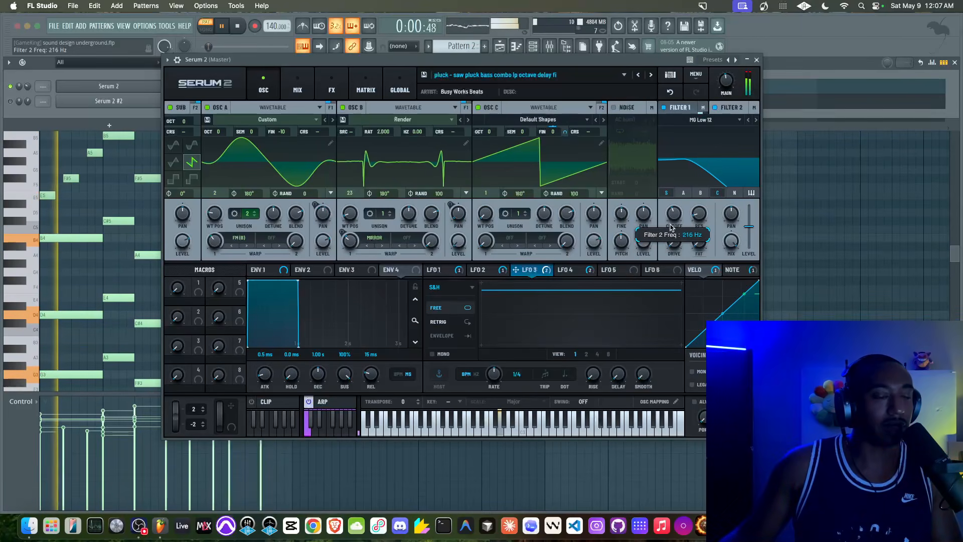
Try the Cmb L6+ and Cmb L6- comb types on filter 2 with its drive at 52%.
click(701, 119)
mouse_move(701, 136)
mouse_move(697, 153)
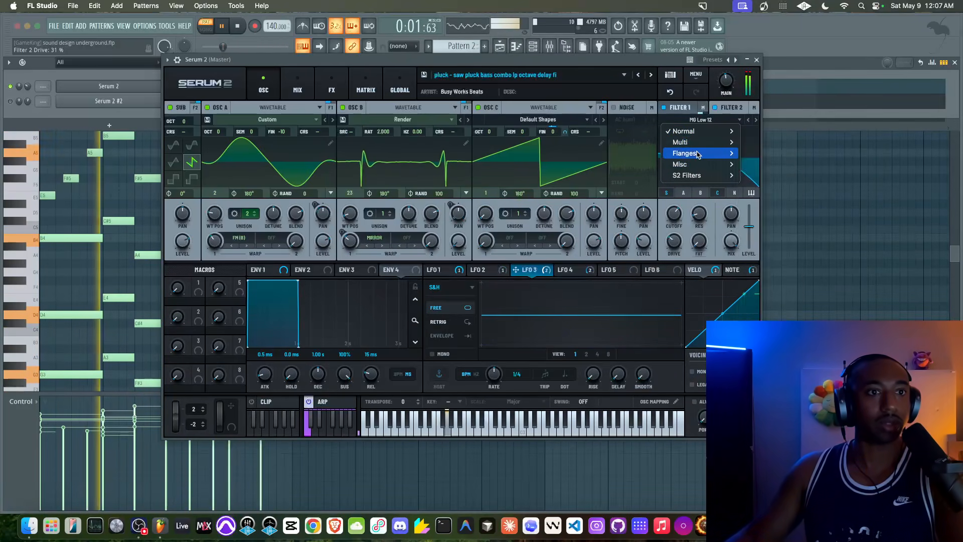
click(765, 178)
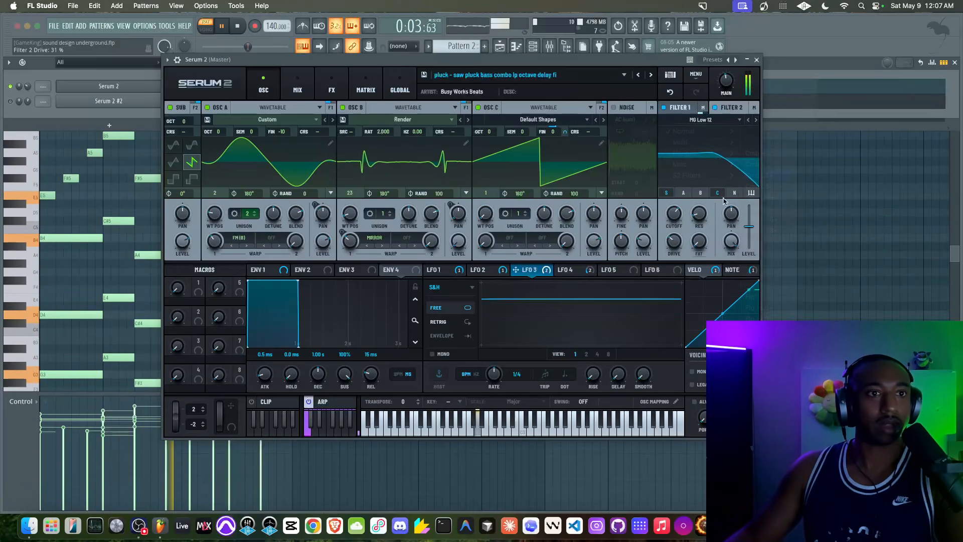
drag(666, 227, 676, 246)
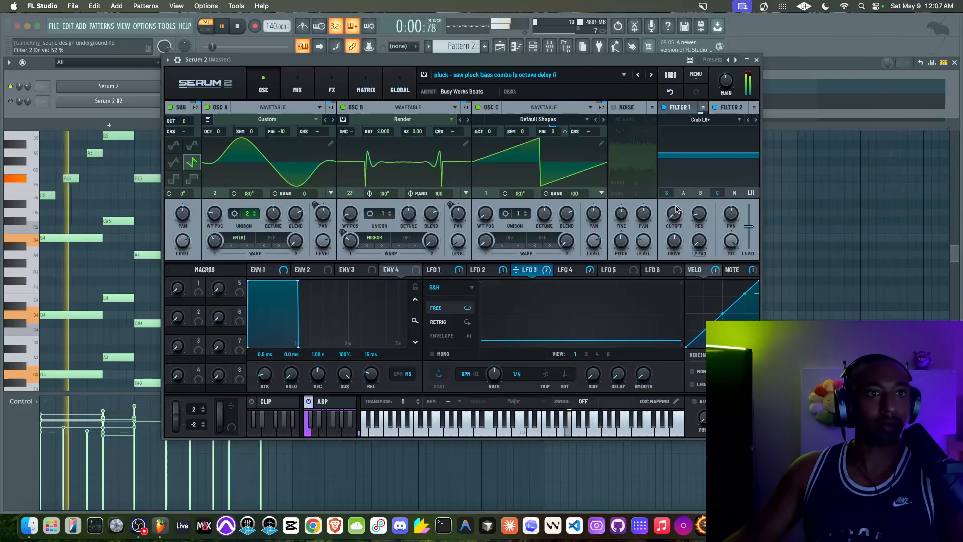
click(756, 121)
click(756, 121)
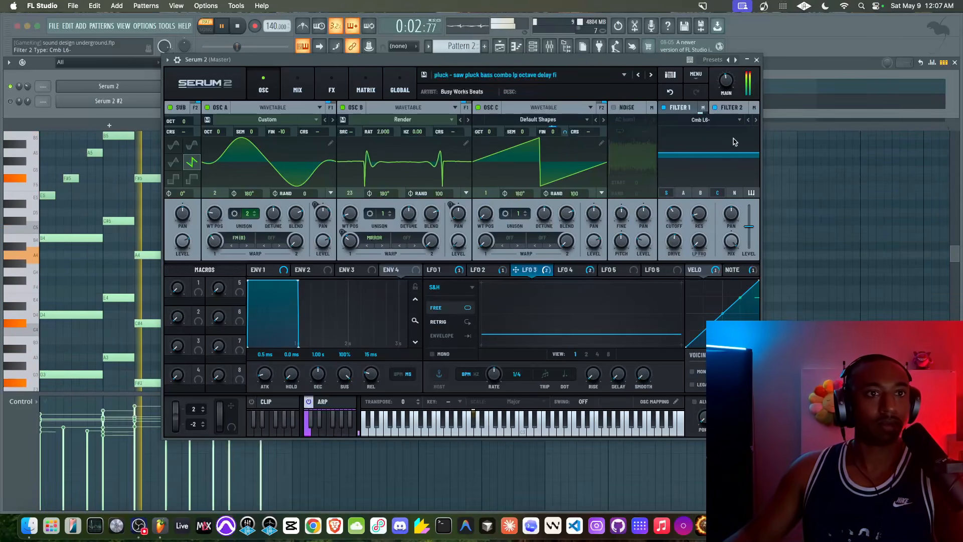
Try the Cmb H6- and Cmb HL6+ types on filter 2 with drive at 100% and cutoff at 948 Hz.
drag(703, 246, 679, 196)
drag(675, 242, 685, 195)
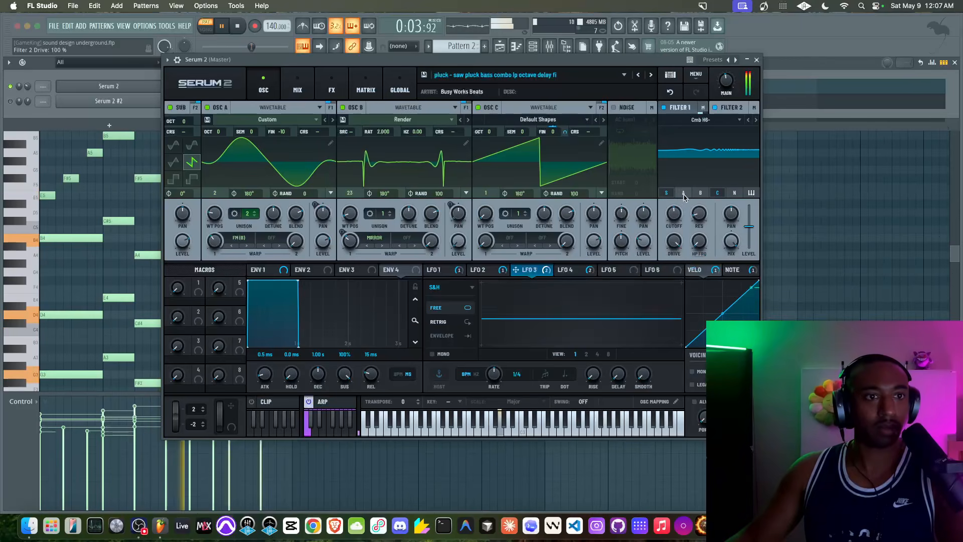
drag(666, 232, 680, 198)
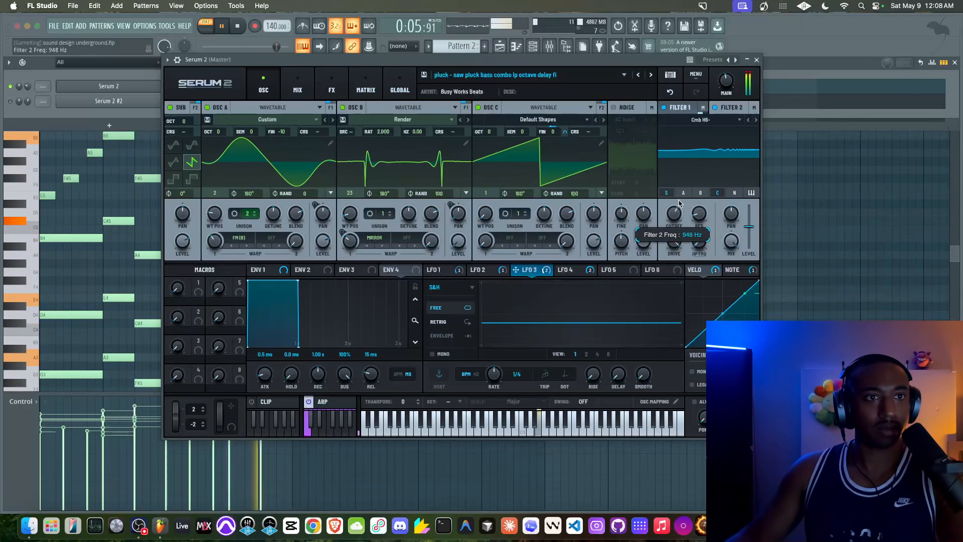
click(756, 120)
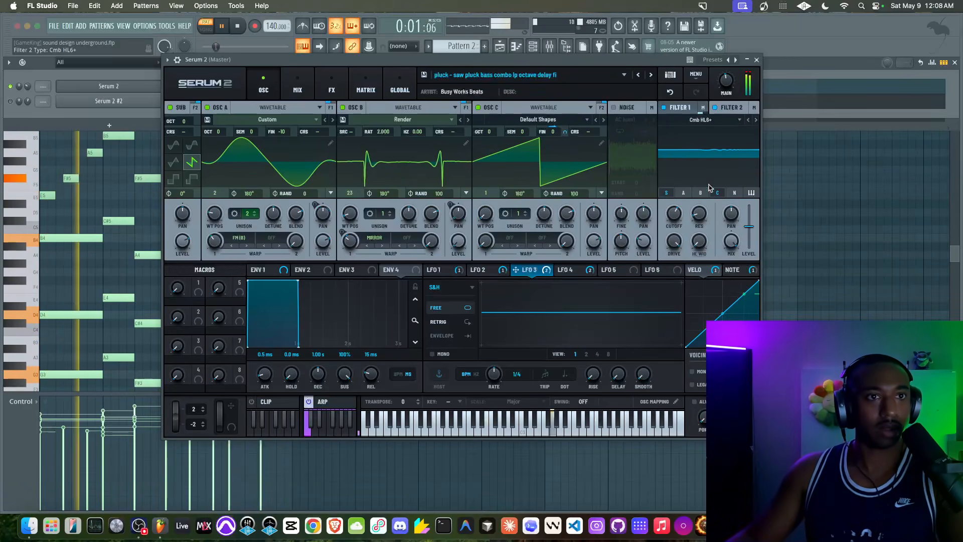
Switch filter 2 to a flanger type with 38% drive and modulate its cutoff with LFO 3 at a 1/4 triplet rate.
click(758, 119)
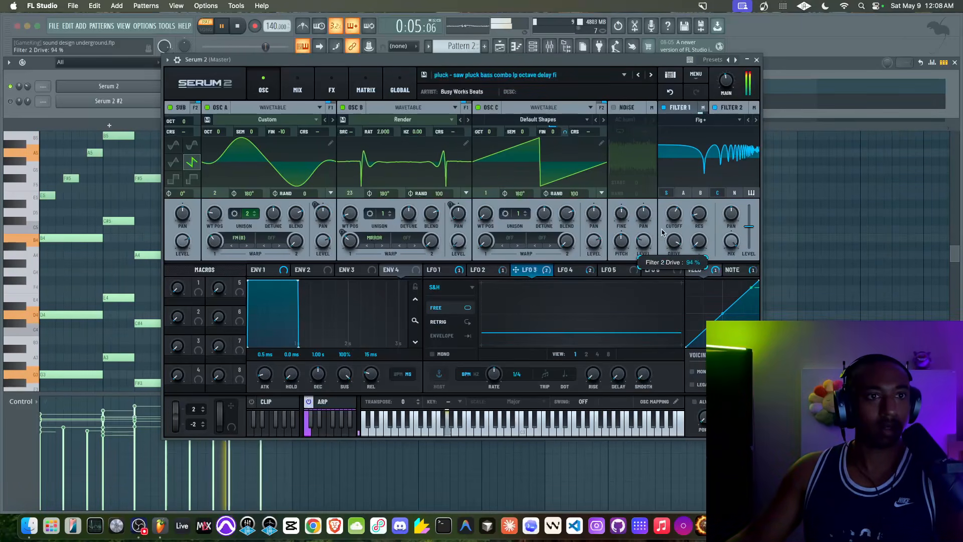
drag(671, 224, 668, 235)
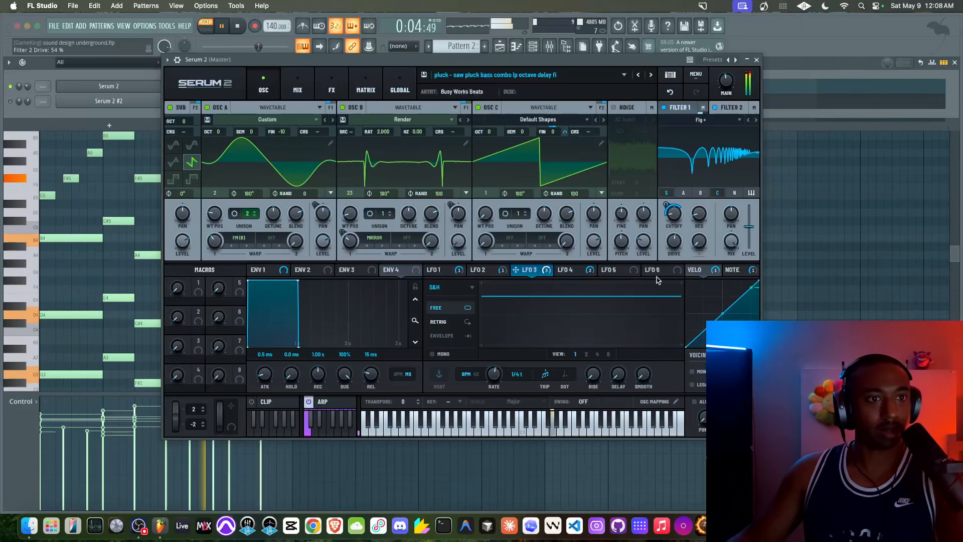
drag(676, 242, 659, 301)
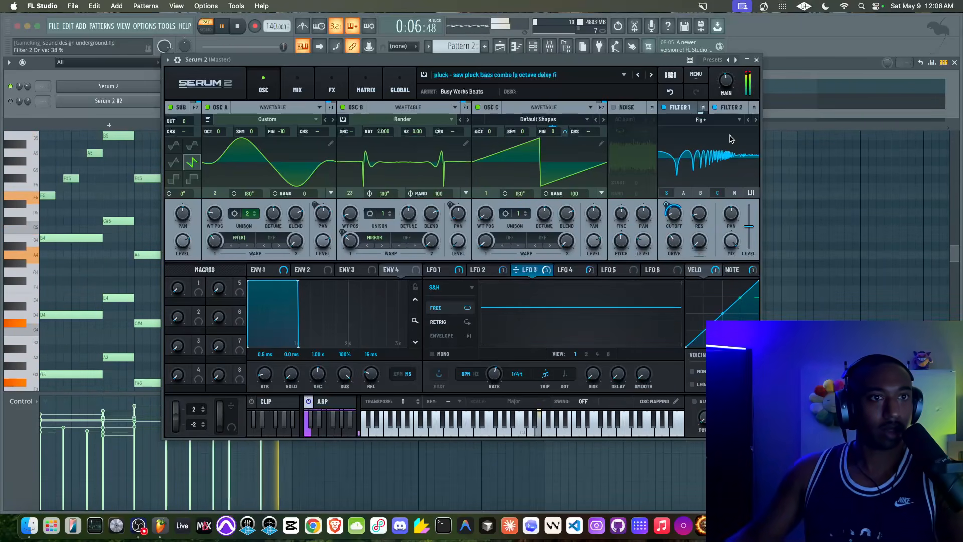
Audition the Flg H6+ and Flg H6- types on filter 2, settling on Phs 12- with 45% drive.
click(756, 120)
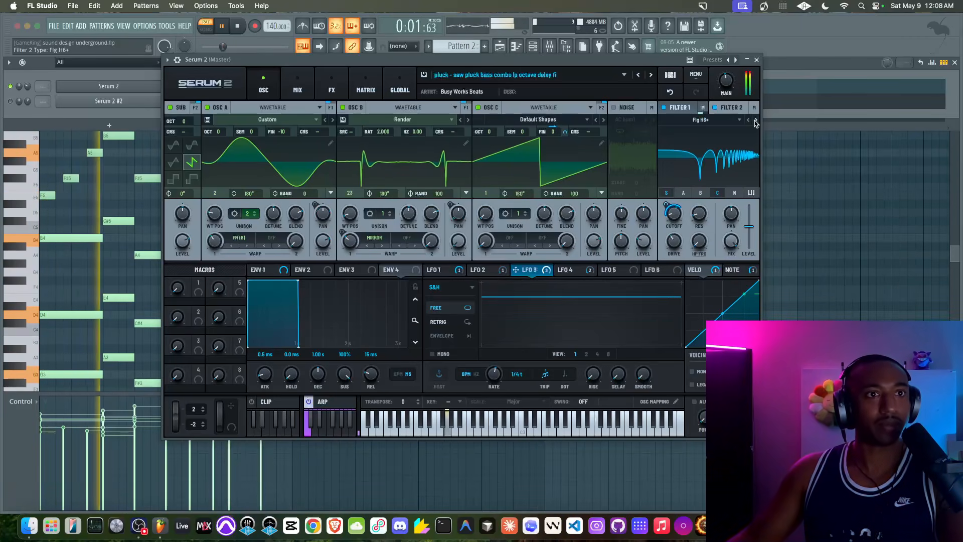
click(755, 121)
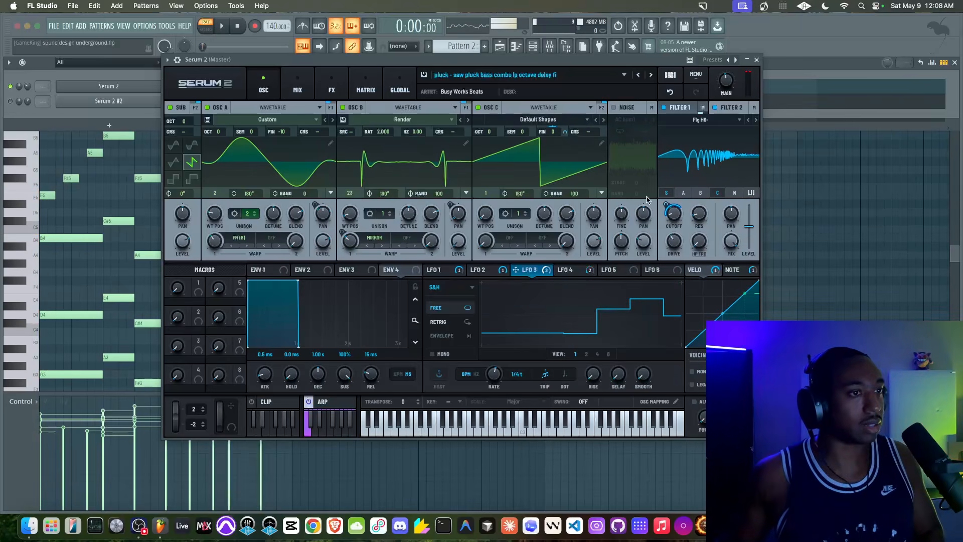
key(space)
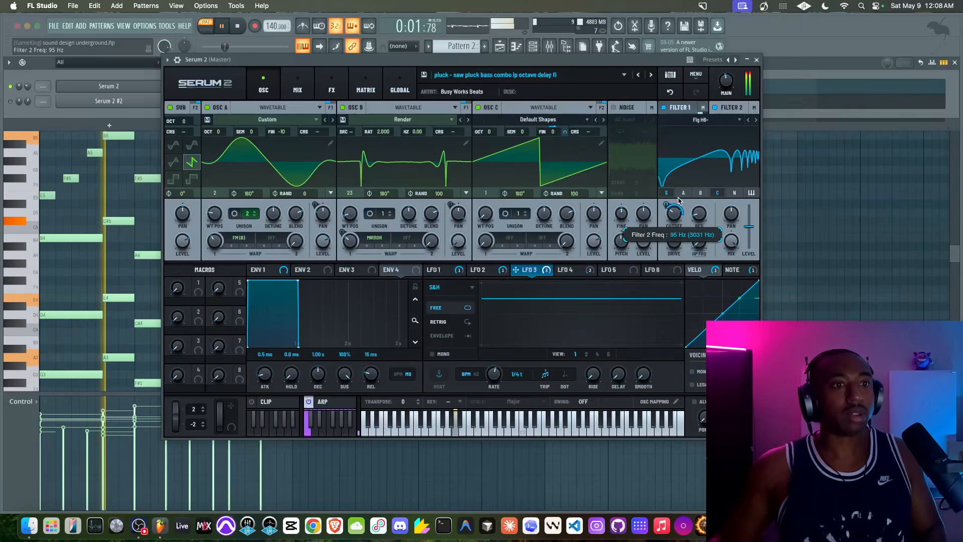
click(751, 121)
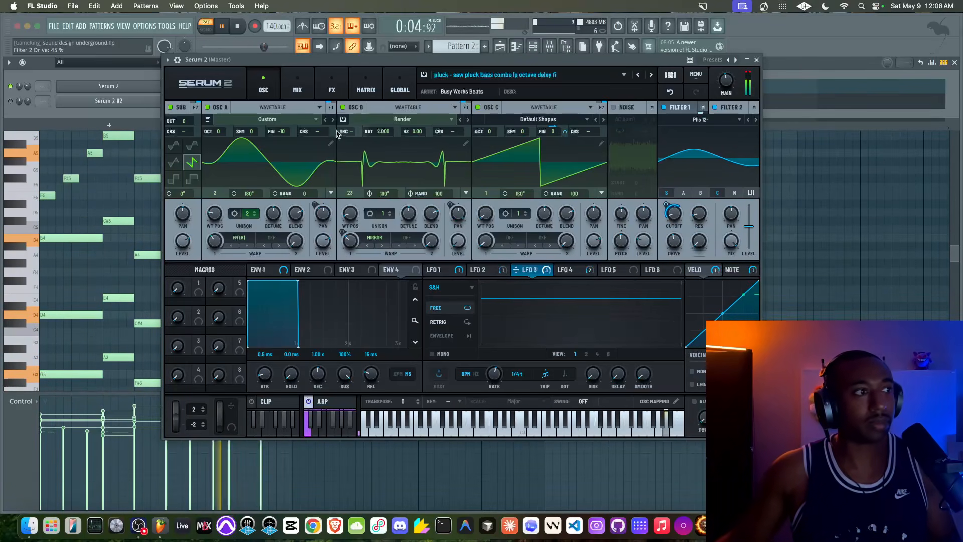
Set the sub oscillator's octave to -1.
scroll(184, 121, down, 2)
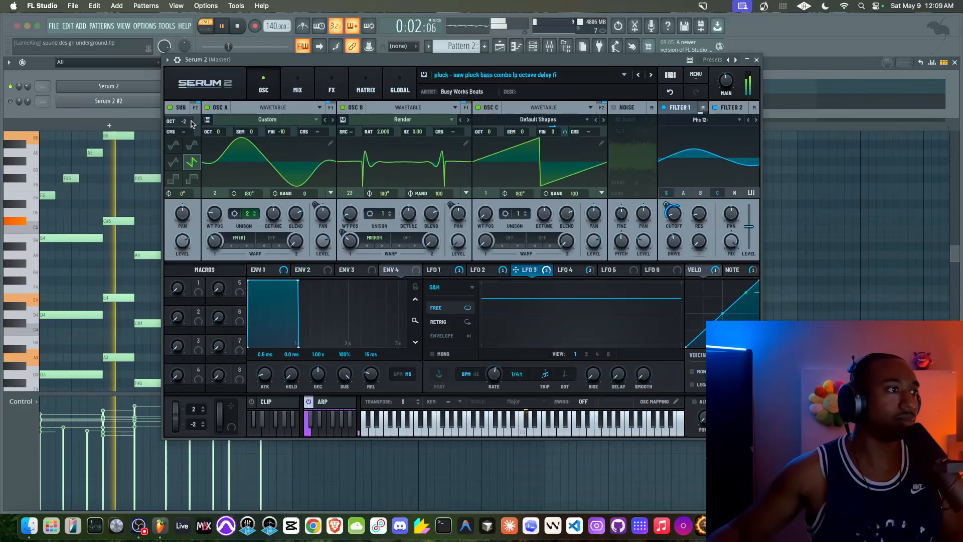
scroll(186, 122, up, 1)
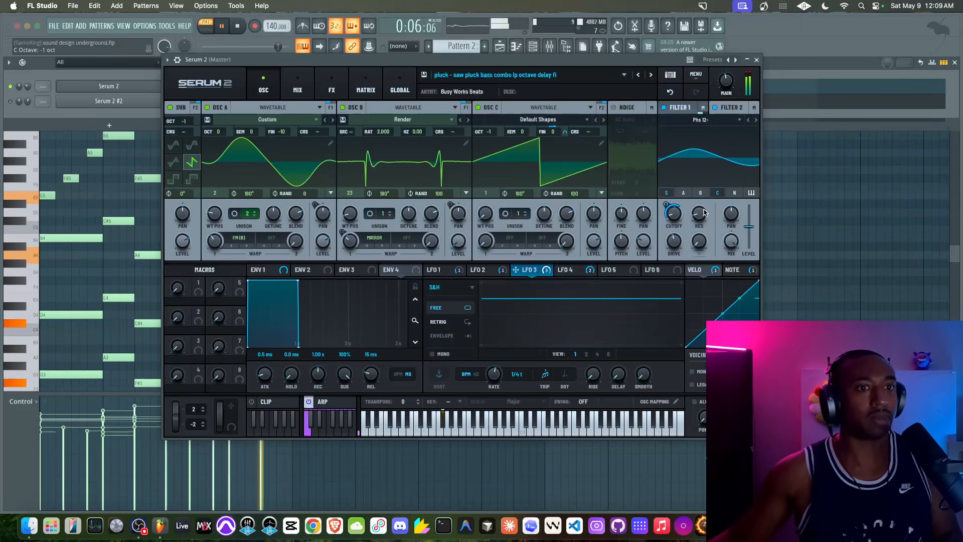
Set filter 2's drive to 66% and shape envelope 1 with 1.0 ms attack, -6.9 dB sustain and 728 ms release.
mouse_move(678, 244)
mouse_down()
mouse_move(680, 224)
mouse_move(677, 240)
mouse_up()
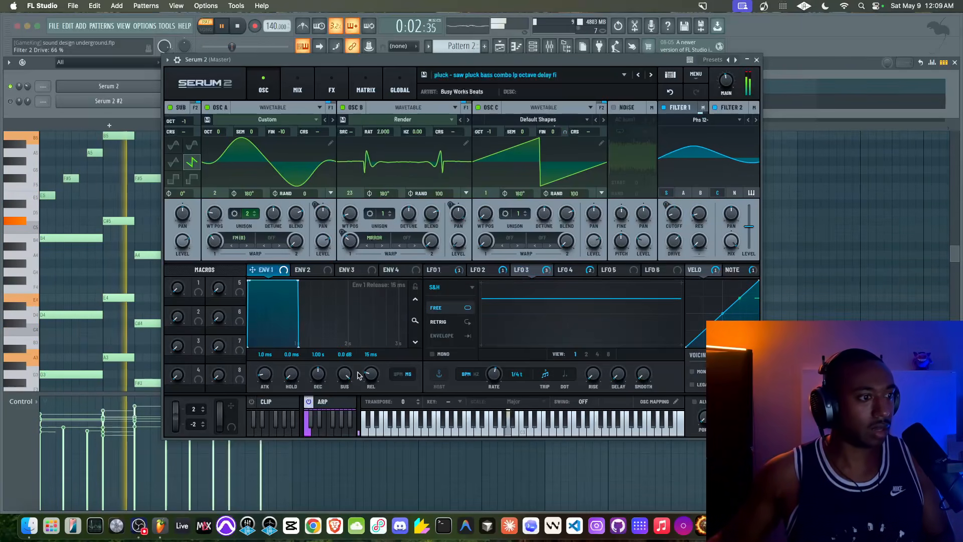
drag(342, 347, 371, 352)
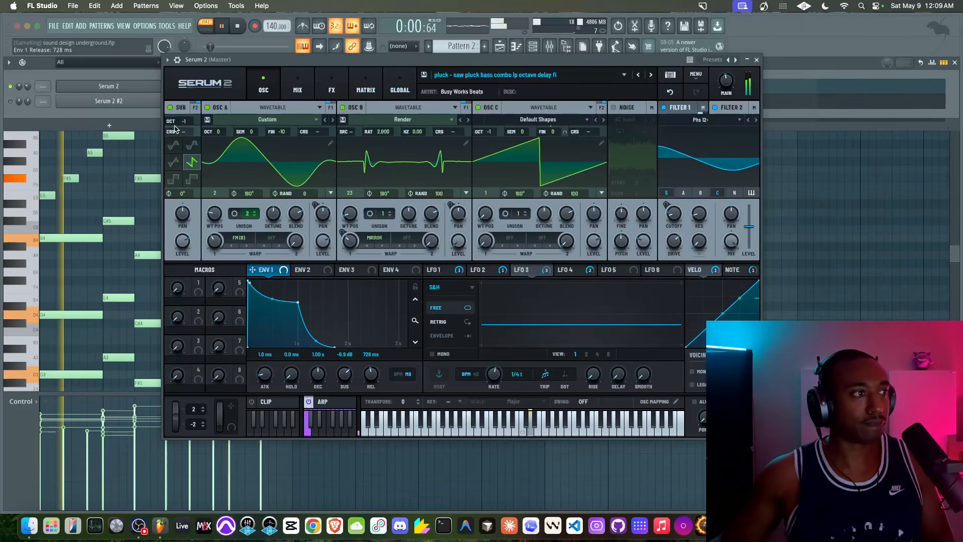
Try the sub oscillator and oscillator C both at octave +1.
mouse_move(184, 121)
mouse_down()
mouse_move(184, 109)
mouse_move(185, 125)
mouse_up()
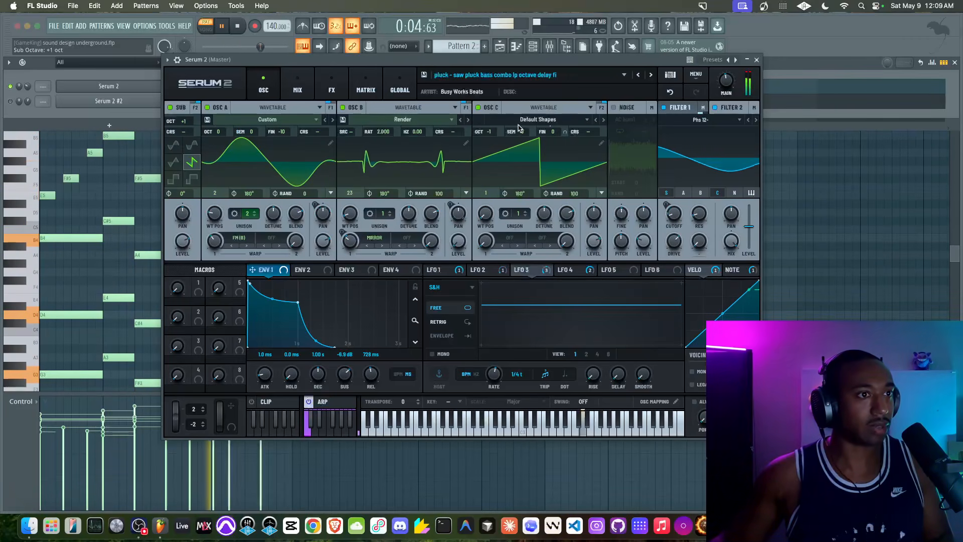
drag(493, 134, 495, 120)
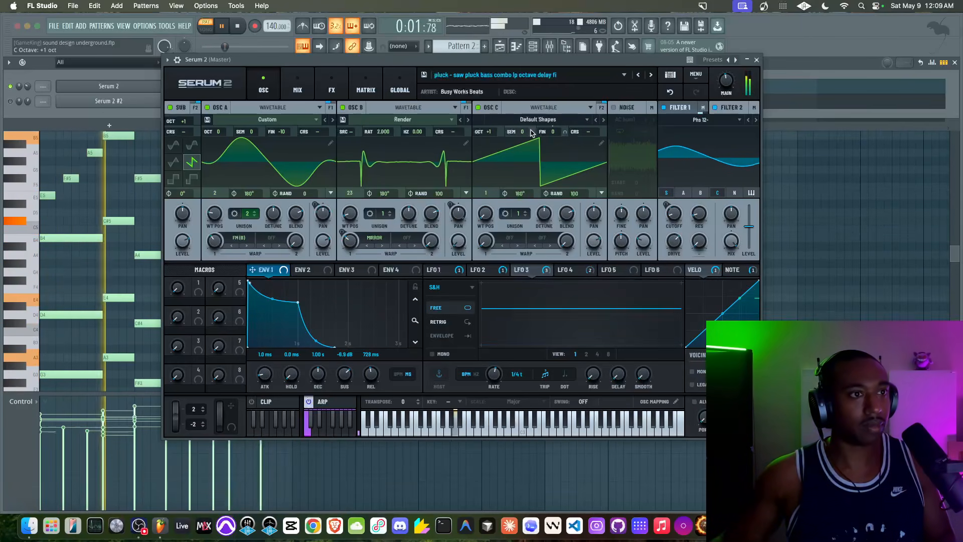
Try semitone offsets of +7, +10, +5 and -5 on oscillator C, then reset them to 0 and try octave +2.
drag(530, 132, 537, 106)
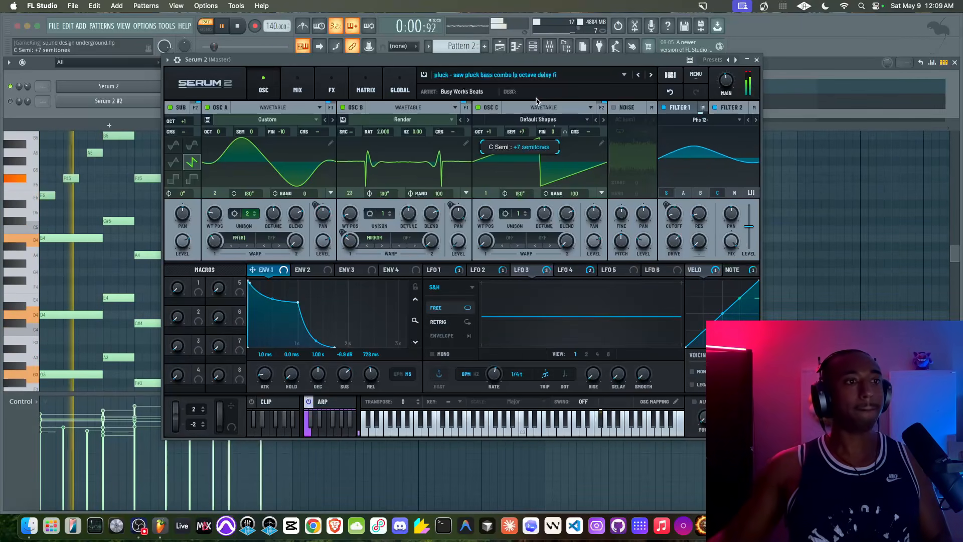
drag(524, 132, 528, 119)
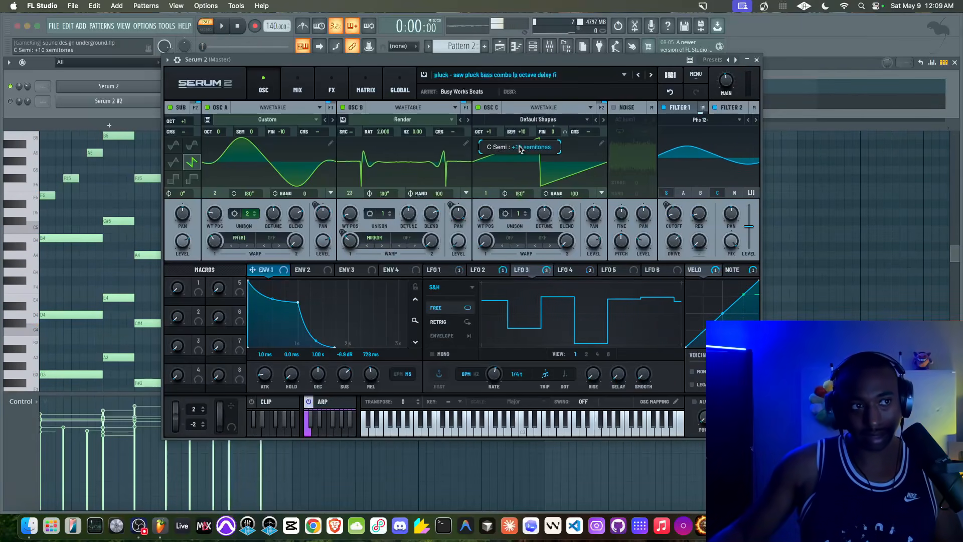
key(space)
drag(522, 146, 518, 155)
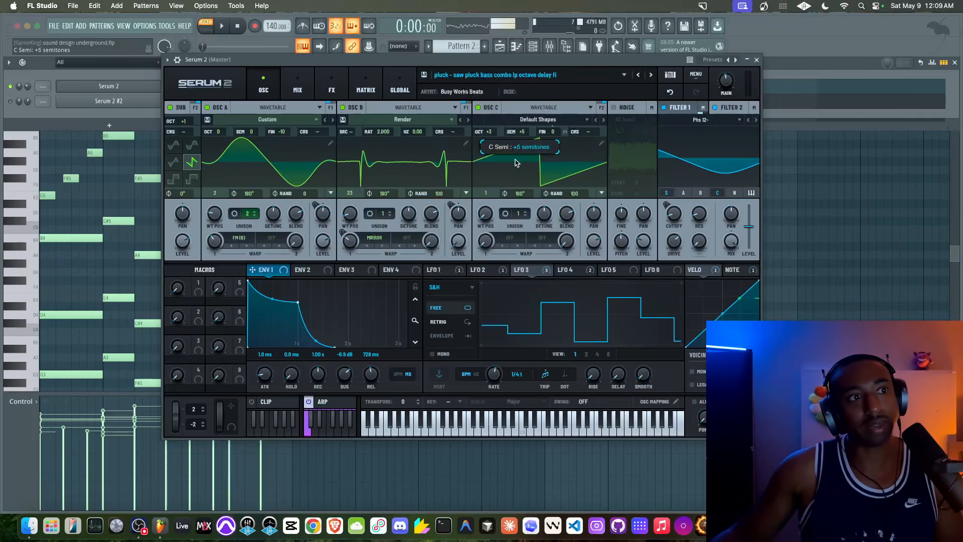
drag(502, 178, 500, 186)
key(space)
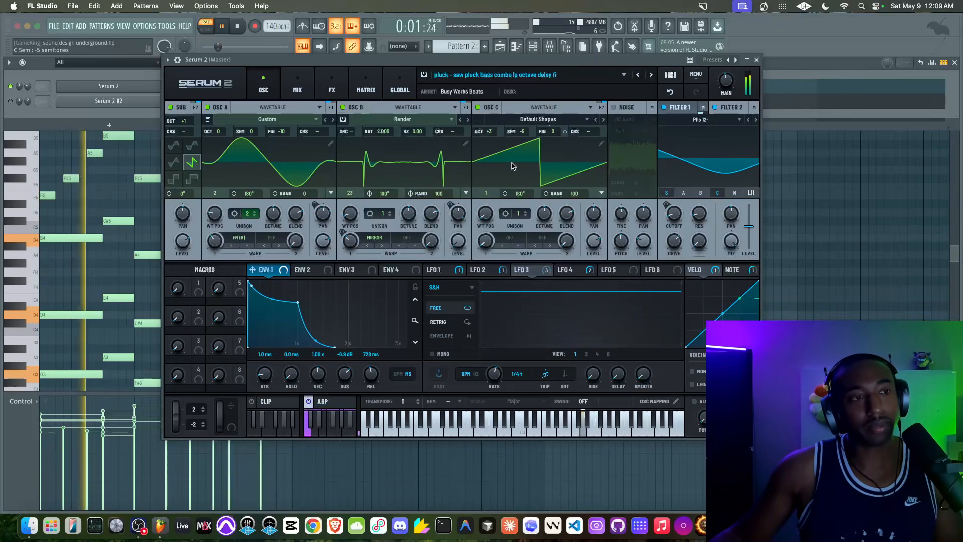
double_click(521, 134)
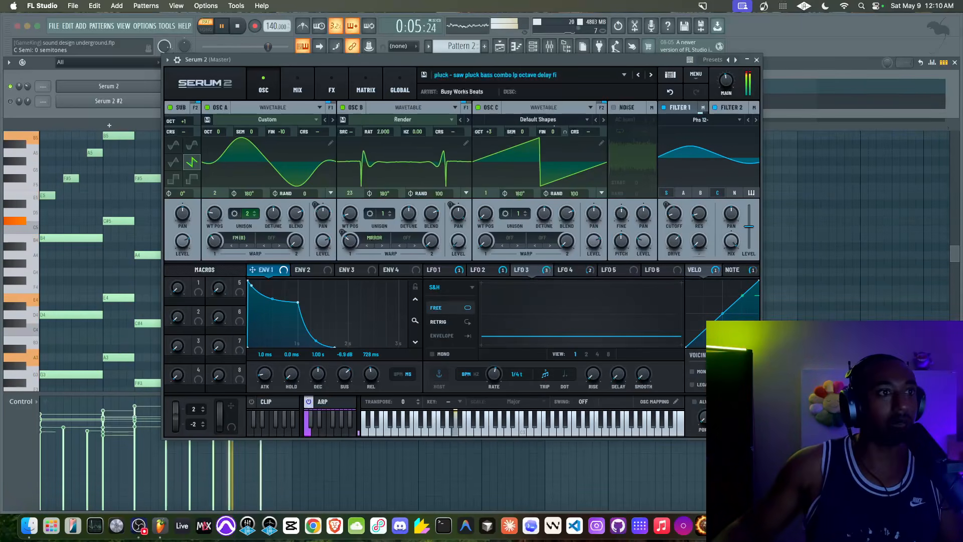
drag(491, 137, 490, 141)
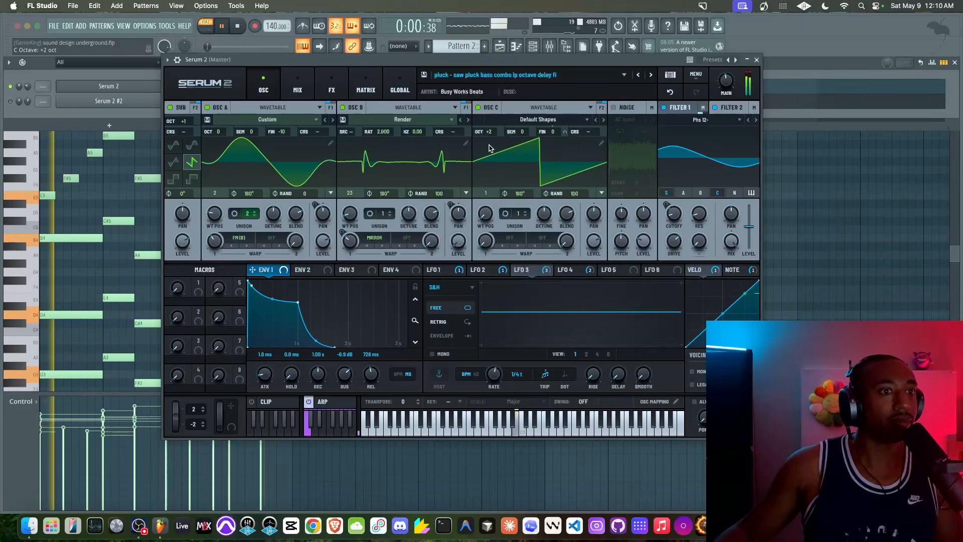
Modulate oscillator C's pan with NoteOn Alt. and the sub oscillator's pan with NoteOn Alt.2.
right_click(593, 215)
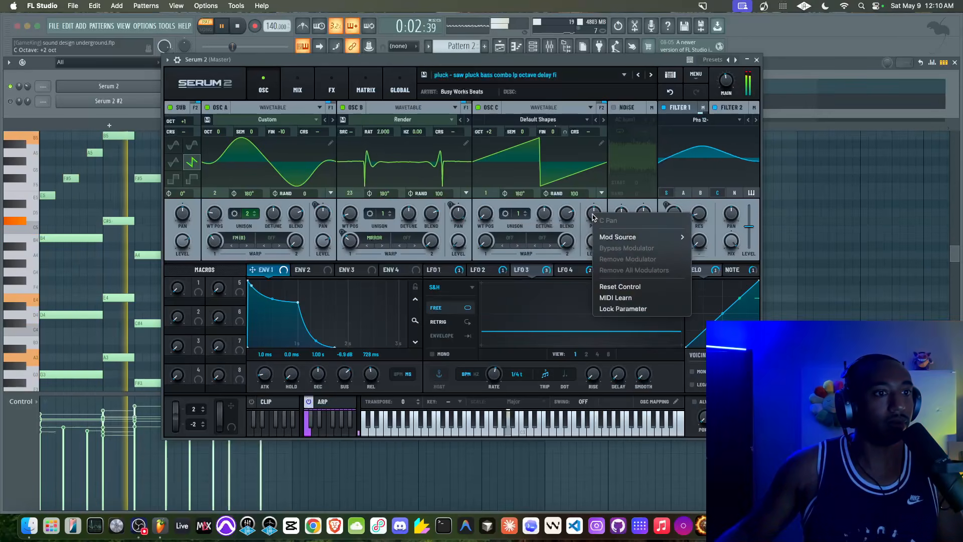
mouse_move(612, 237)
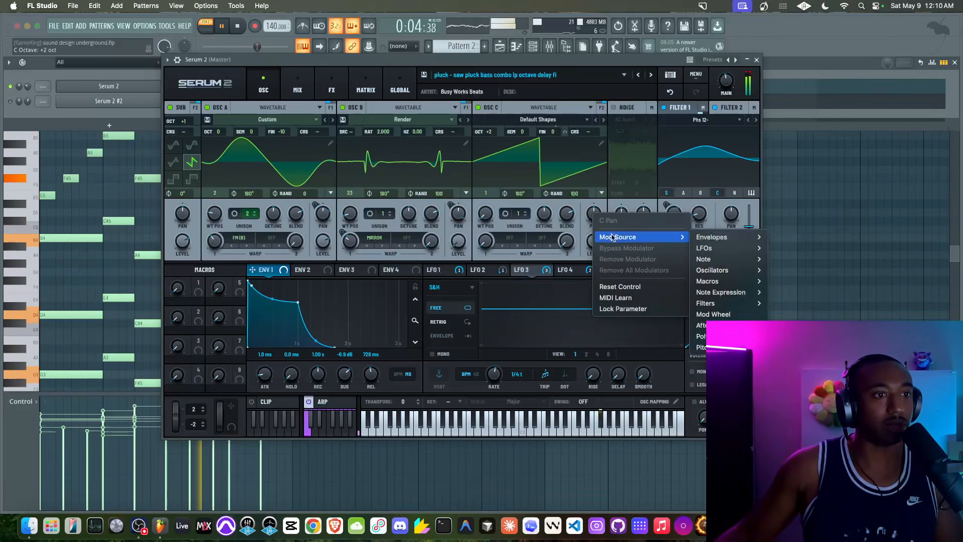
mouse_move(738, 258)
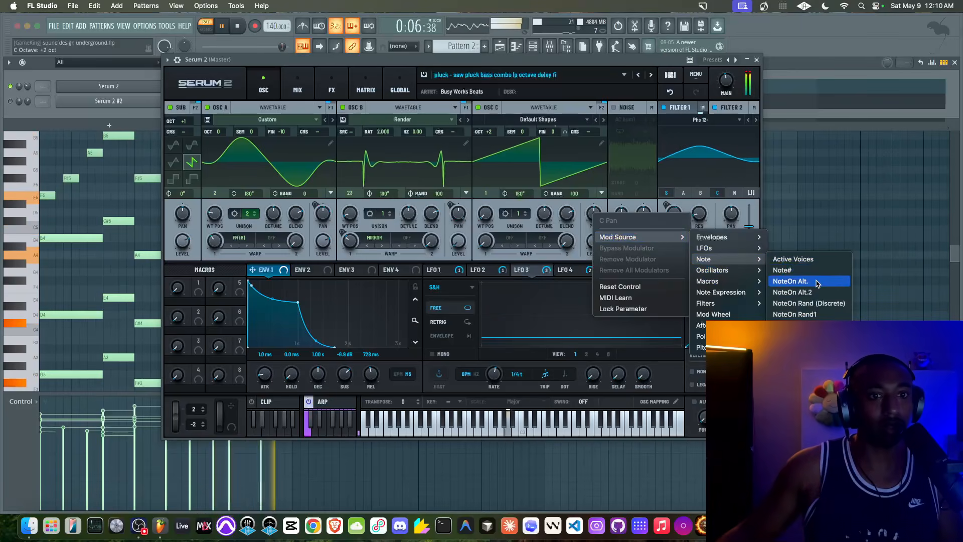
click(755, 279)
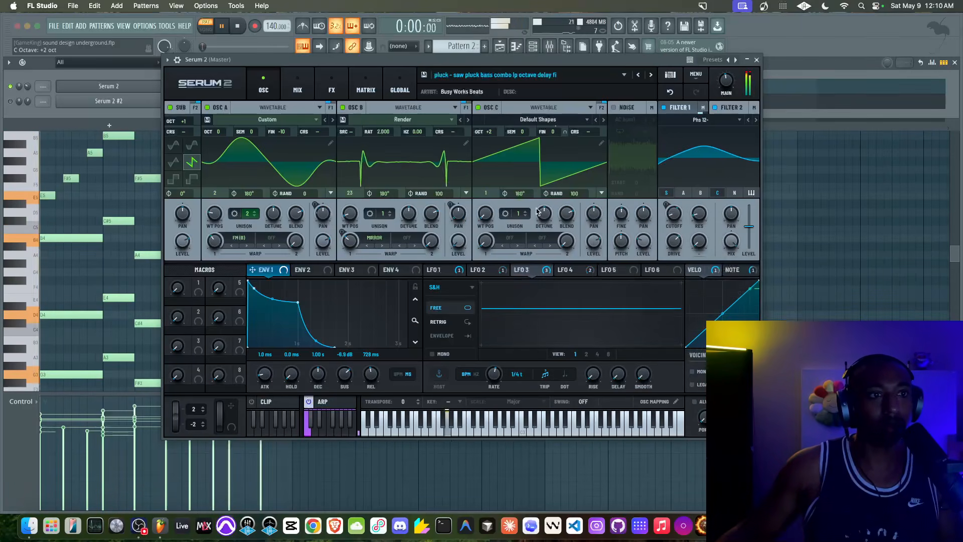
right_click(182, 214)
mouse_move(225, 239)
mouse_move(301, 256)
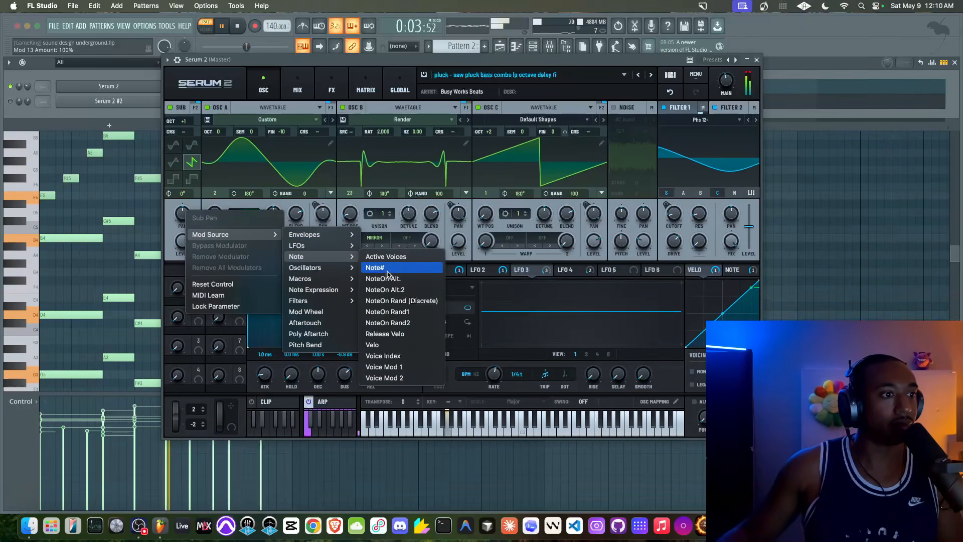
click(392, 290)
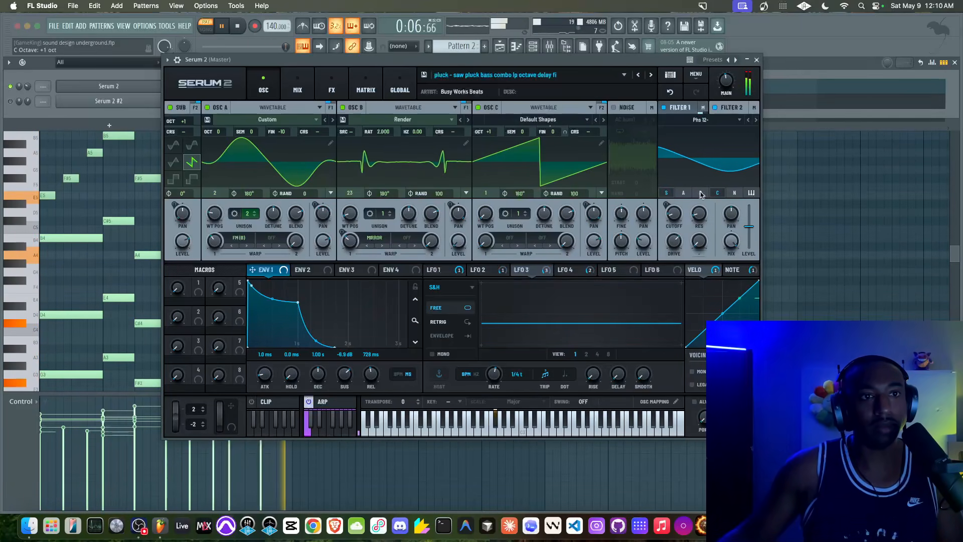
Audition the Phs 24-, Phs 36- and Phs 48+ types on filter 2 and give oscillator C 4 unison voices with 0.05 detune.
click(756, 120)
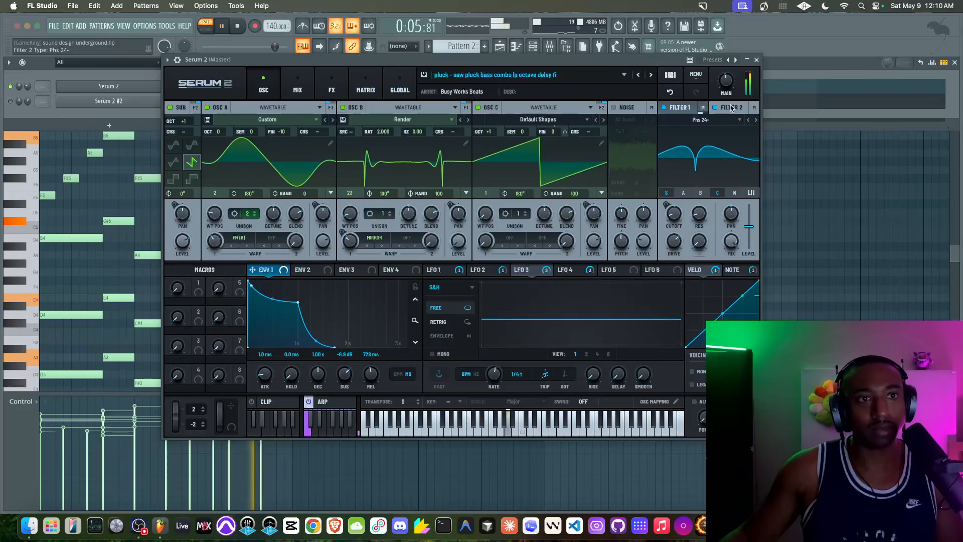
drag(518, 214, 536, 247)
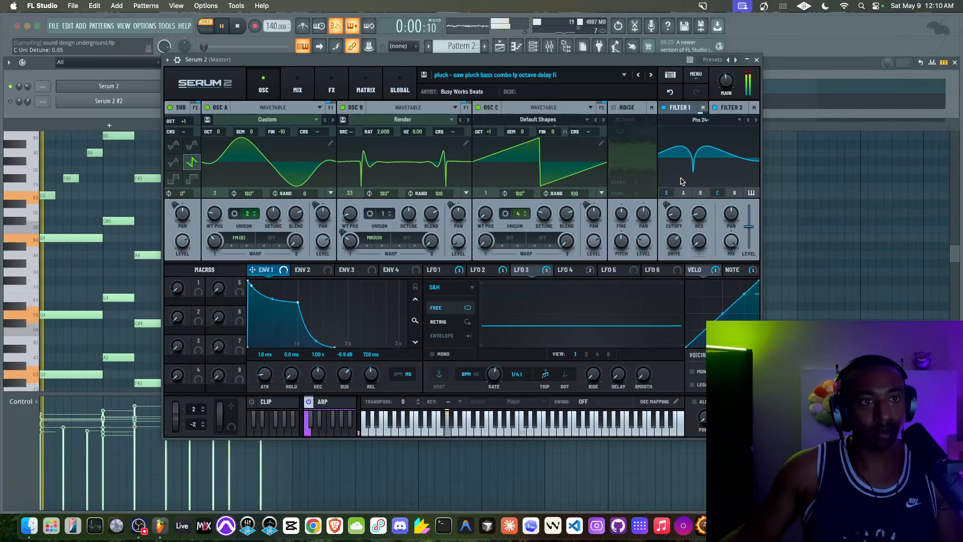
click(756, 120)
click(756, 120)
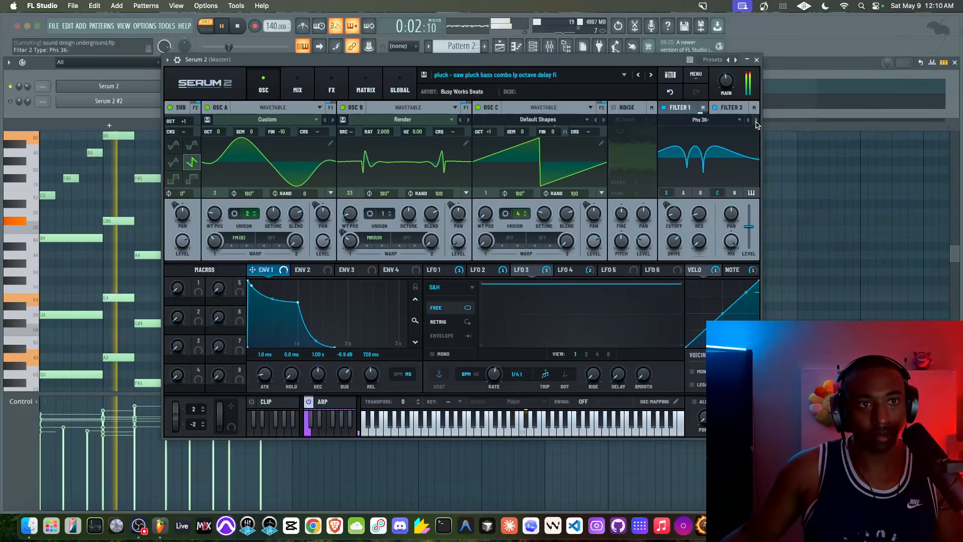
click(756, 119)
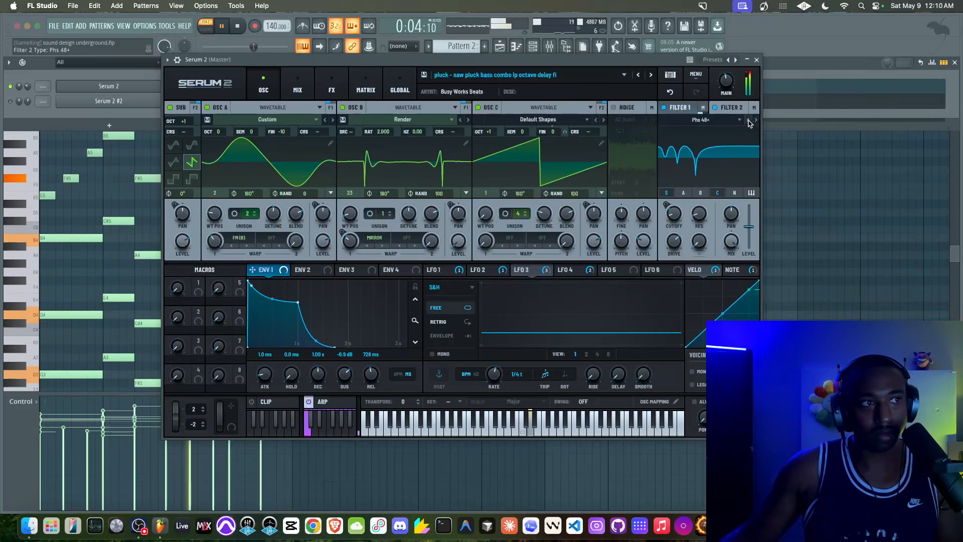
Adjust a band of the multiband compressor in the main effects rack and set its release to 22.7.
click(322, 93)
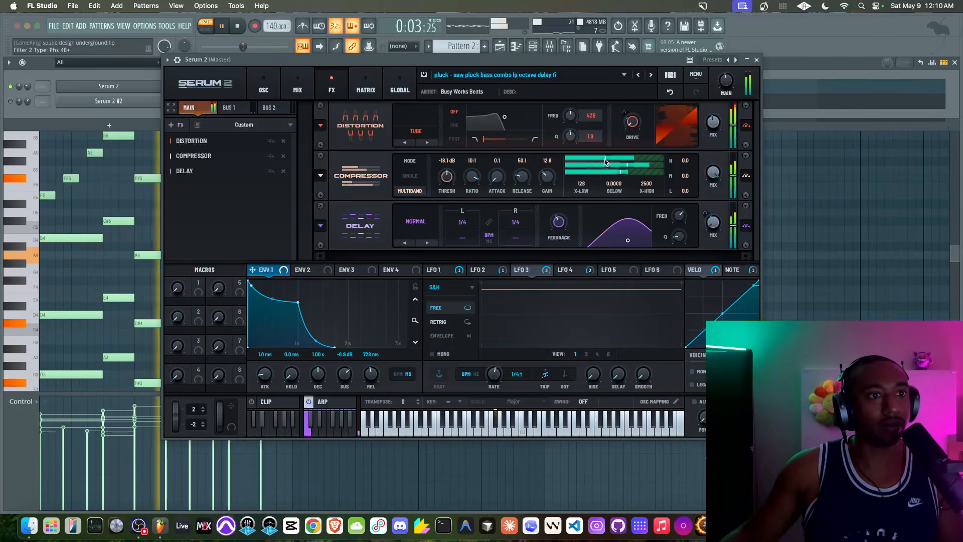
drag(640, 167, 626, 167)
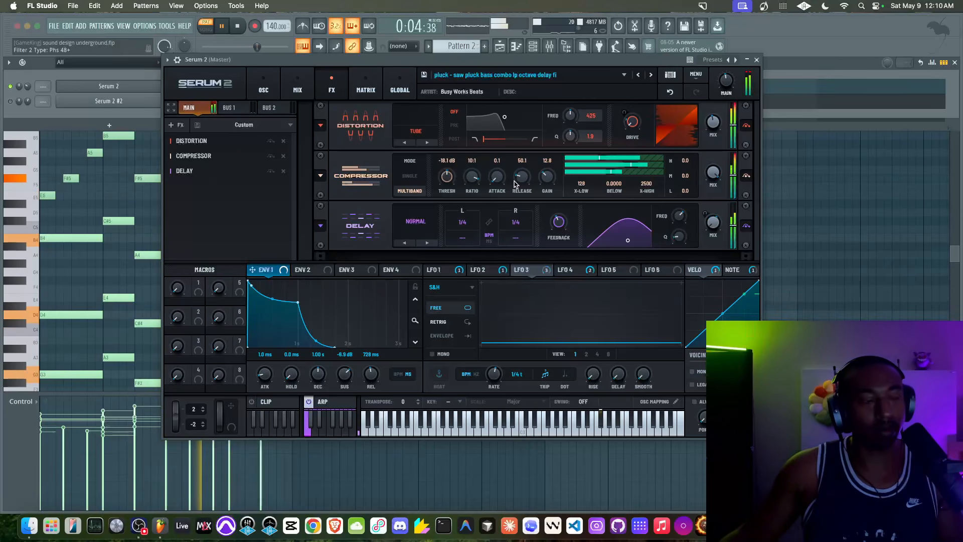
drag(522, 181, 510, 203)
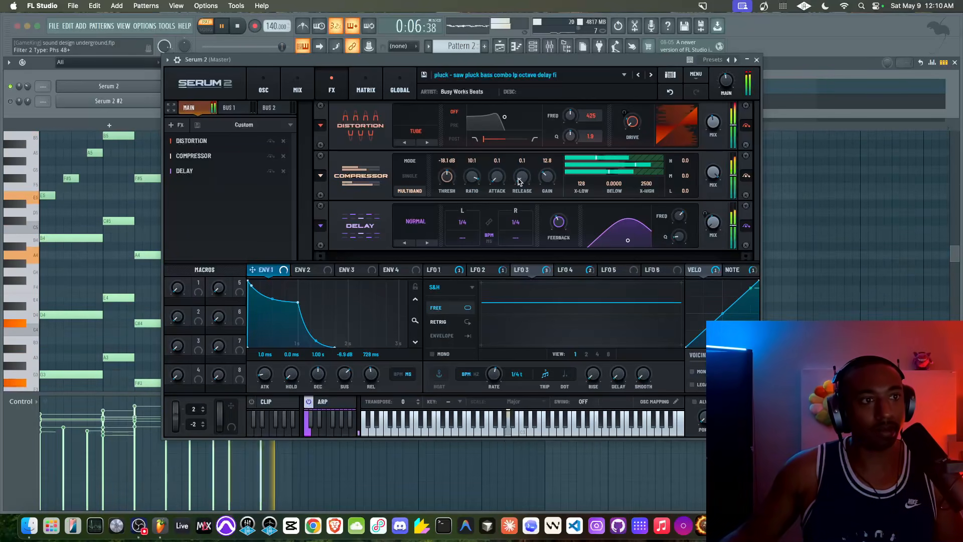
drag(519, 167, 520, 162)
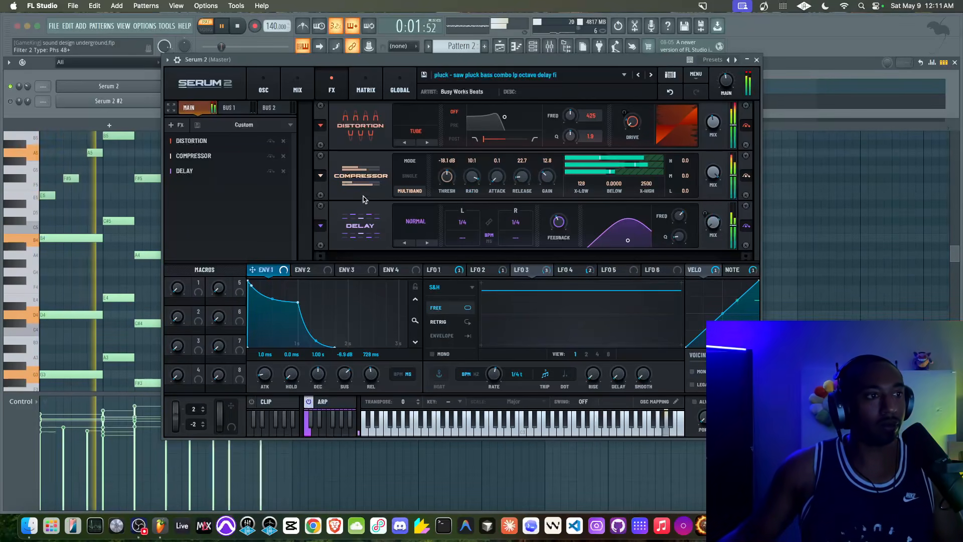
Bypass the delay in the main effects rack and the reverb on bus 1.
click(270, 171)
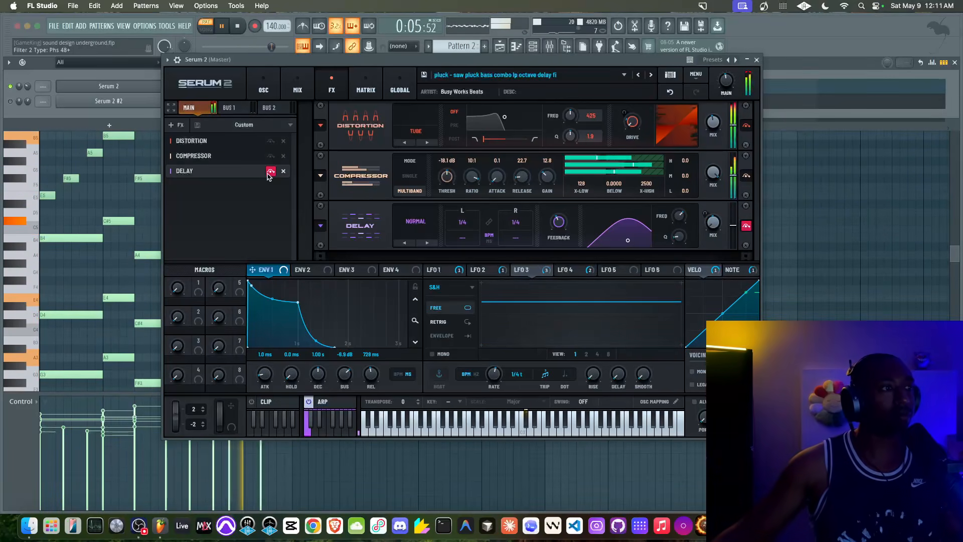
click(229, 107)
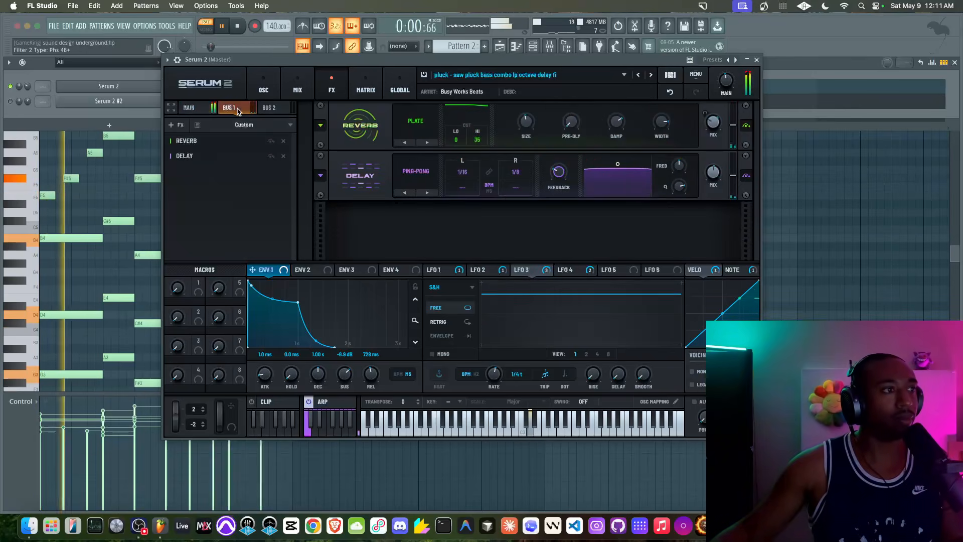
click(271, 141)
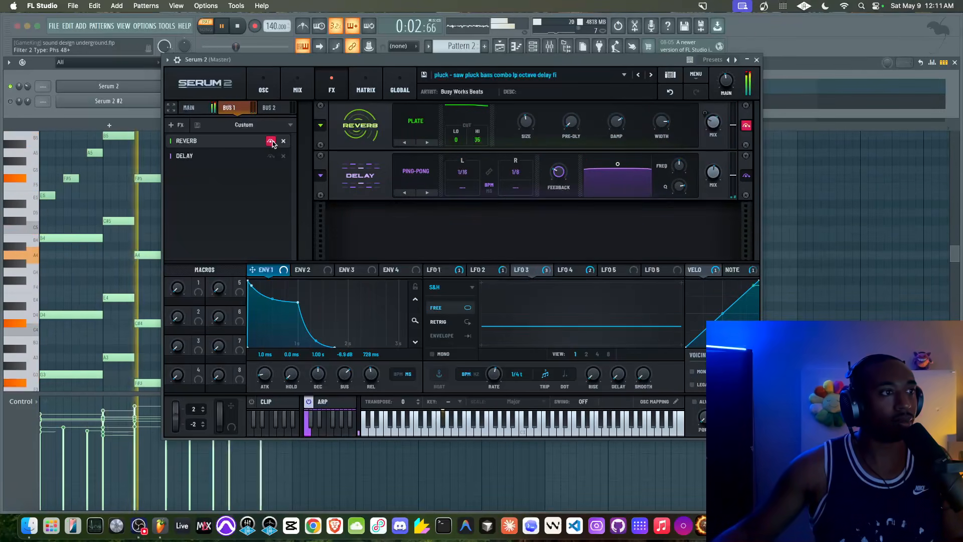
Set filter 2's type to Phs 48- and set the octave of both oscillator C and the sub oscillator to 0.
click(263, 87)
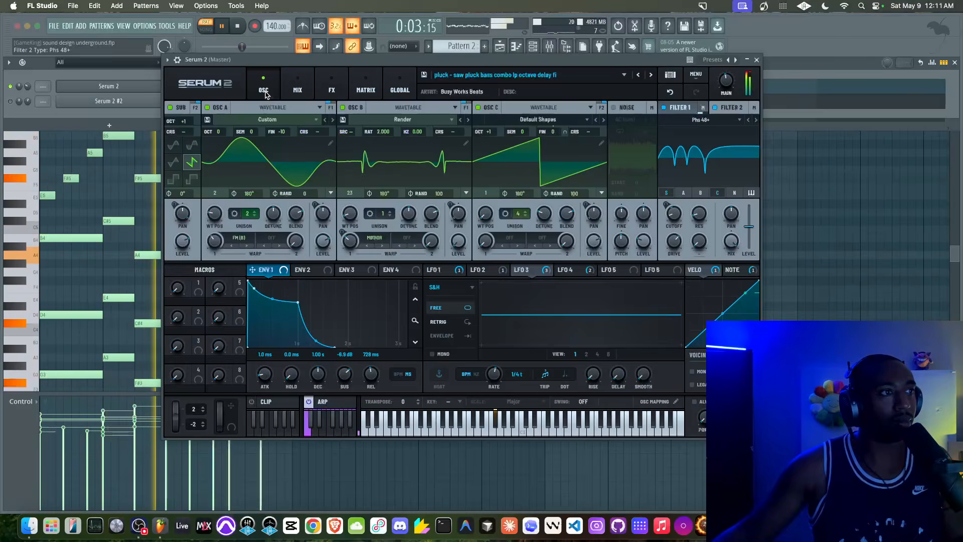
click(756, 120)
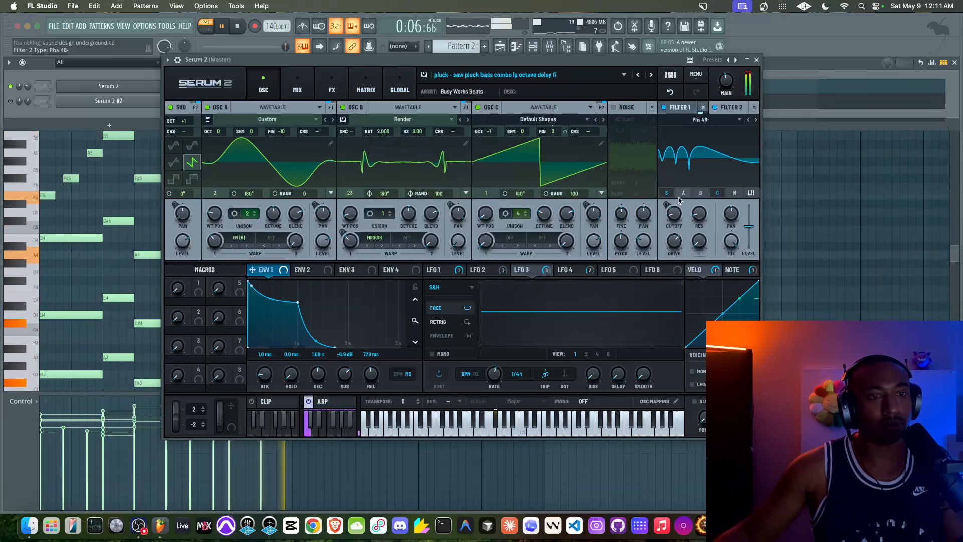
drag(492, 133, 492, 142)
drag(187, 121, 189, 137)
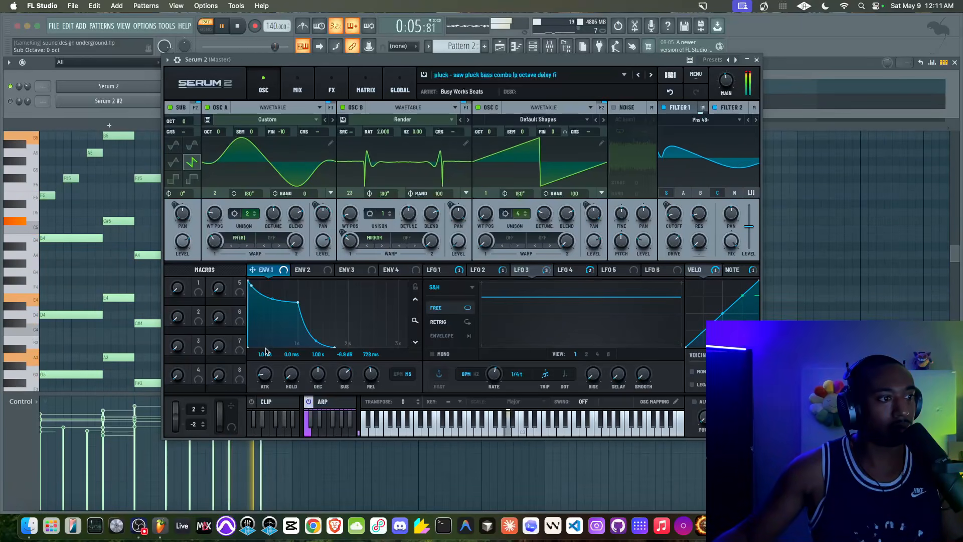
Set envelope 1's attack to 145 ms and modulate its attack curve with NoteOn Rand (Discrete).
drag(249, 280, 271, 354)
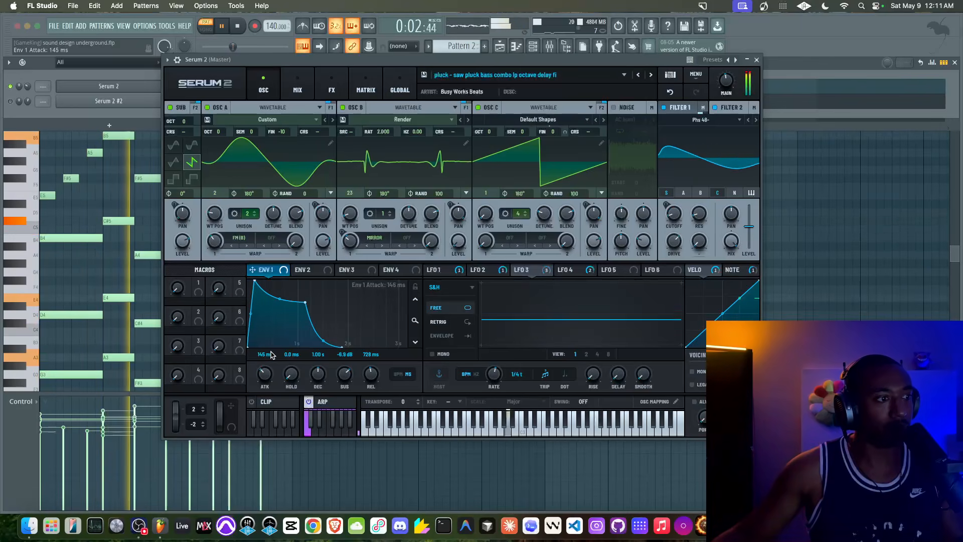
right_click(251, 314)
mouse_move(277, 322)
mouse_move(381, 343)
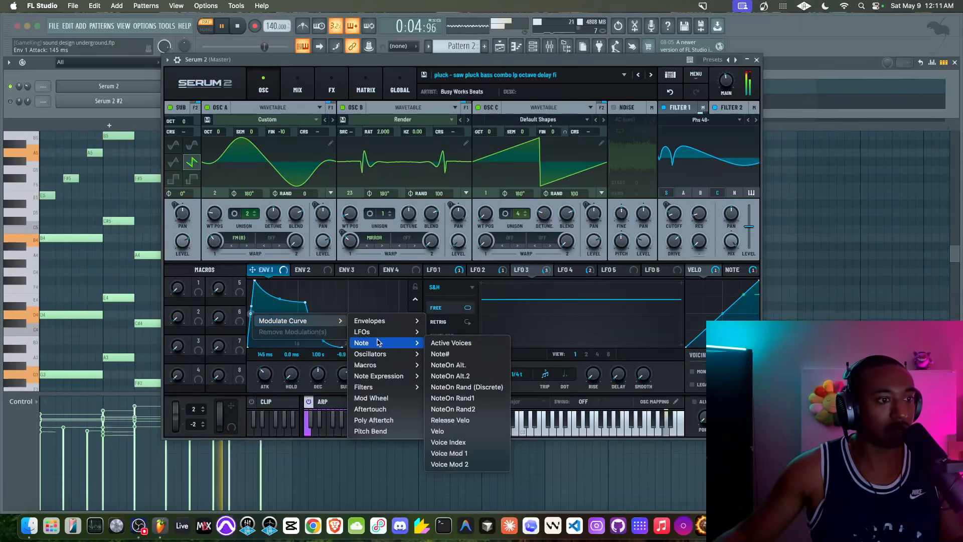
click(477, 391)
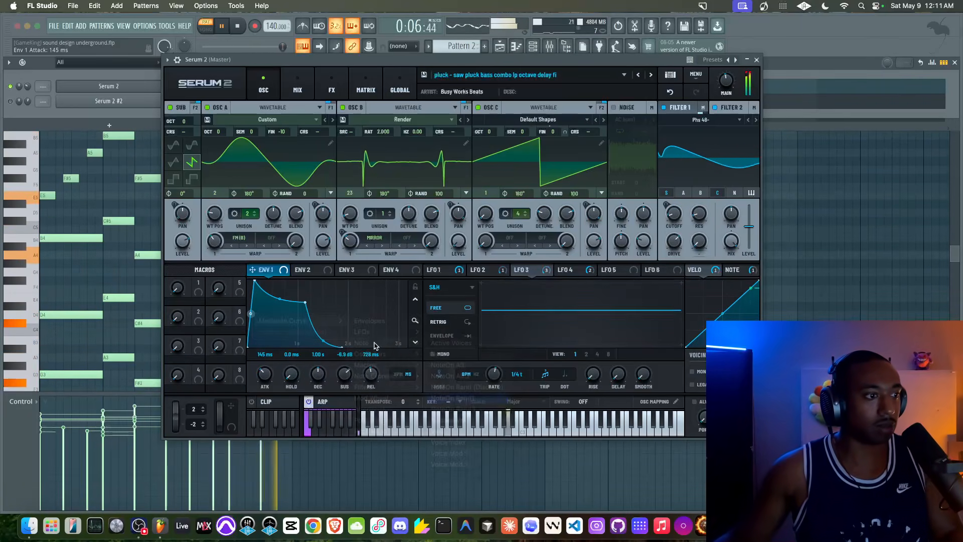
Modulate envelope 1's attack curve with NoteOn Rand1 and set the modulation amount to 19%.
right_click(253, 314)
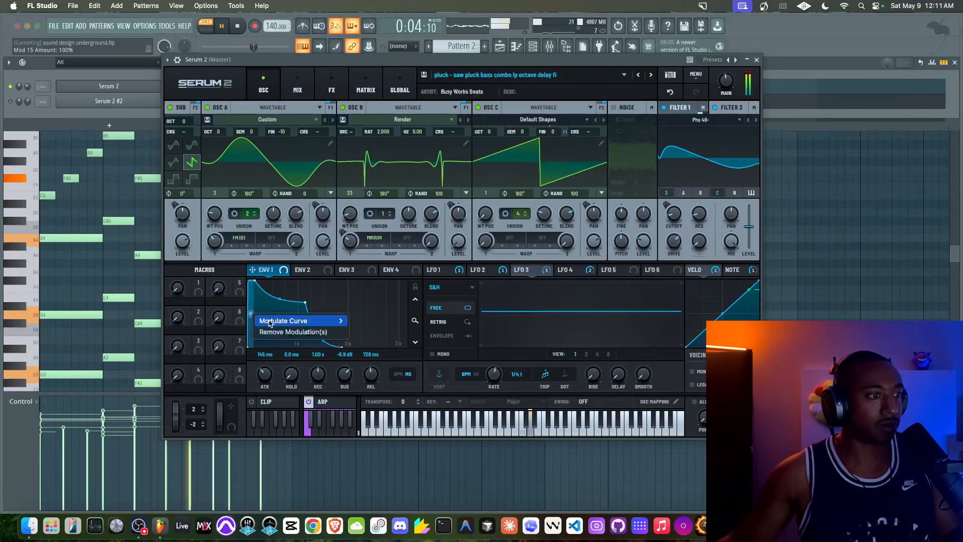
mouse_move(271, 324)
mouse_move(379, 346)
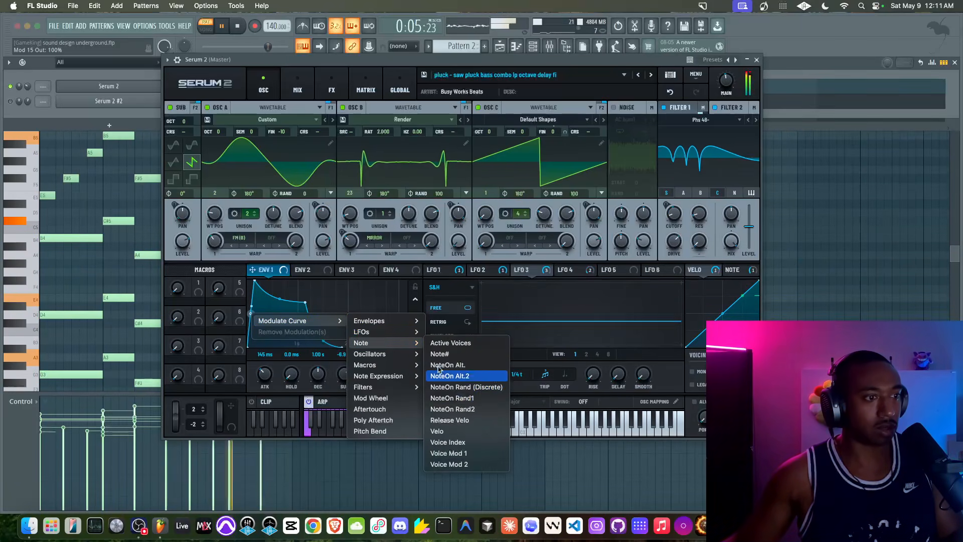
mouse_move(407, 333)
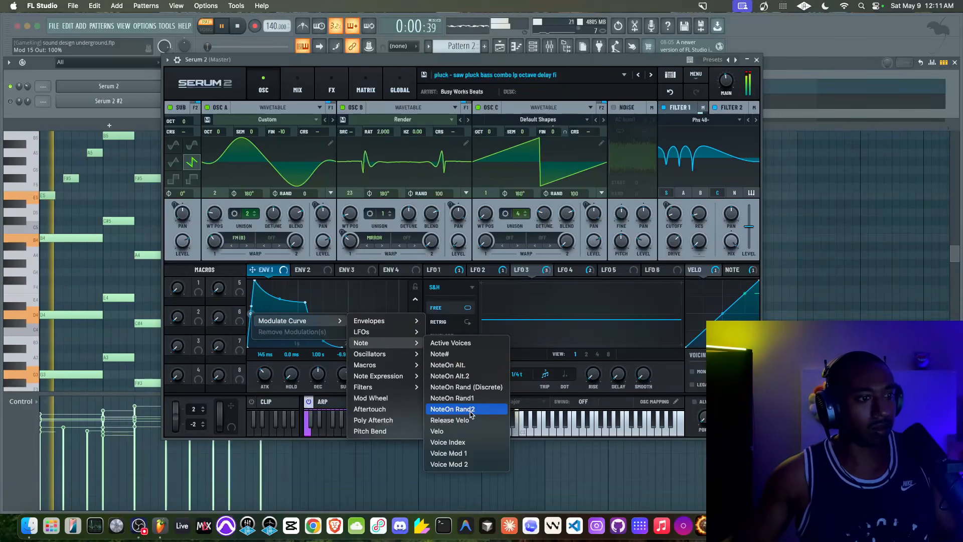
click(468, 409)
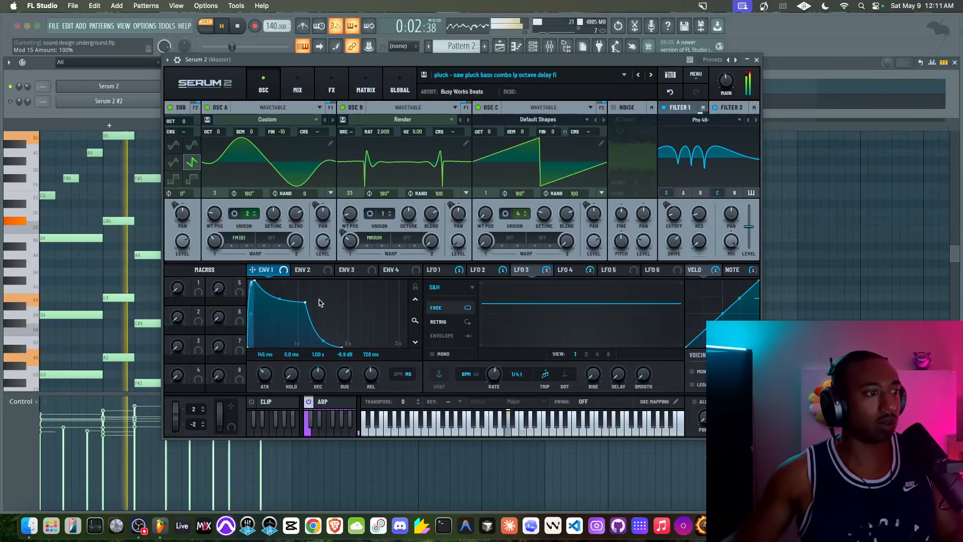
click(365, 87)
scroll(518, 243, down, 1)
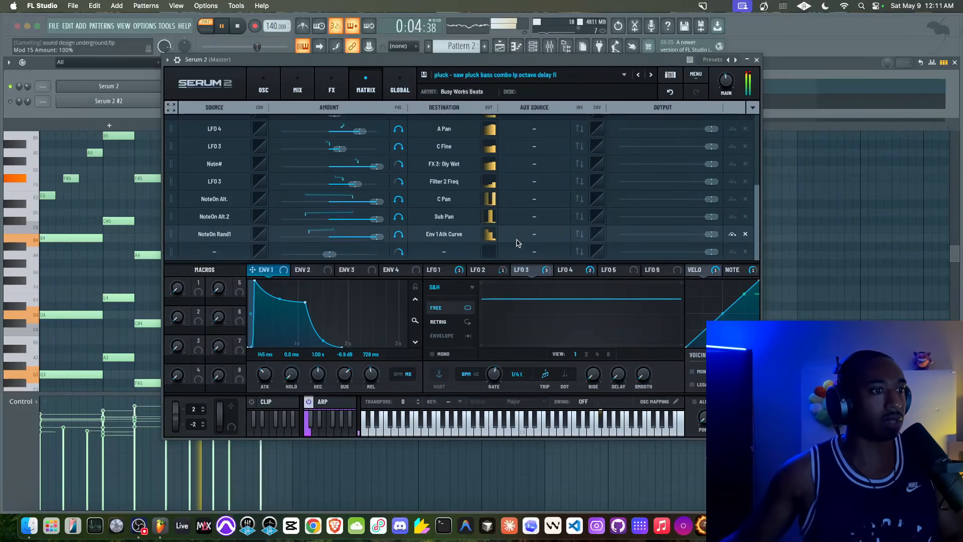
drag(377, 236, 338, 240)
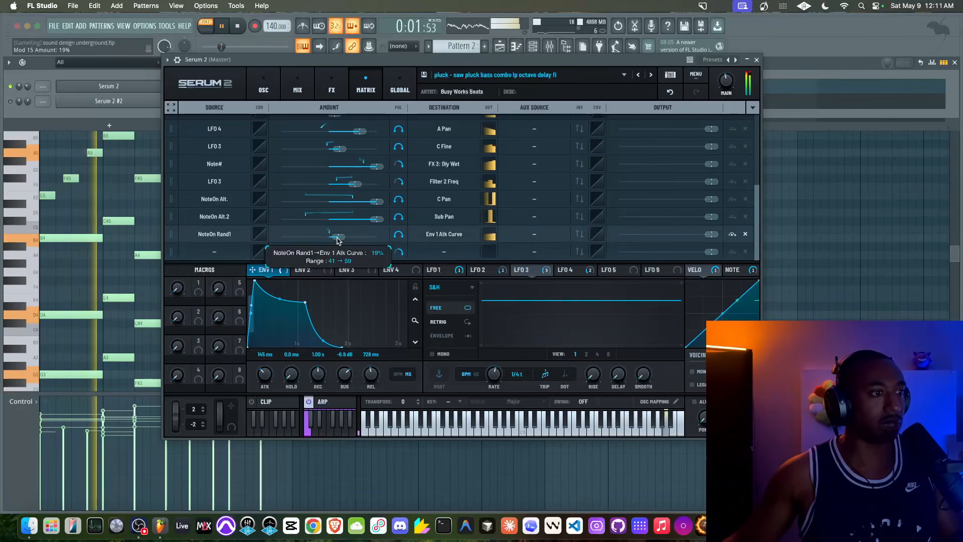
Modulate envelope 1's decay curve with NoteOn Rand1 and set the modulation amount to 96%.
right_click(280, 300)
mouse_move(326, 306)
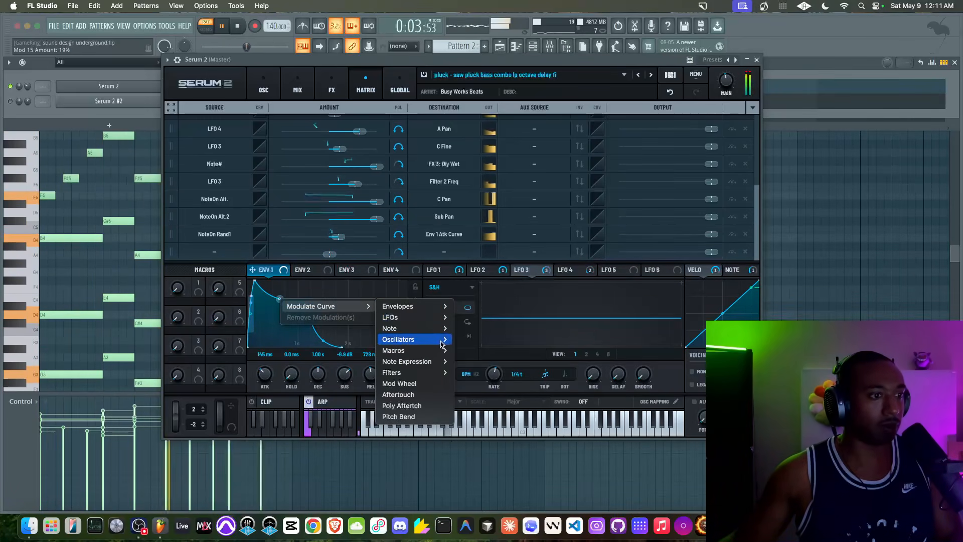
mouse_move(437, 331)
click(509, 384)
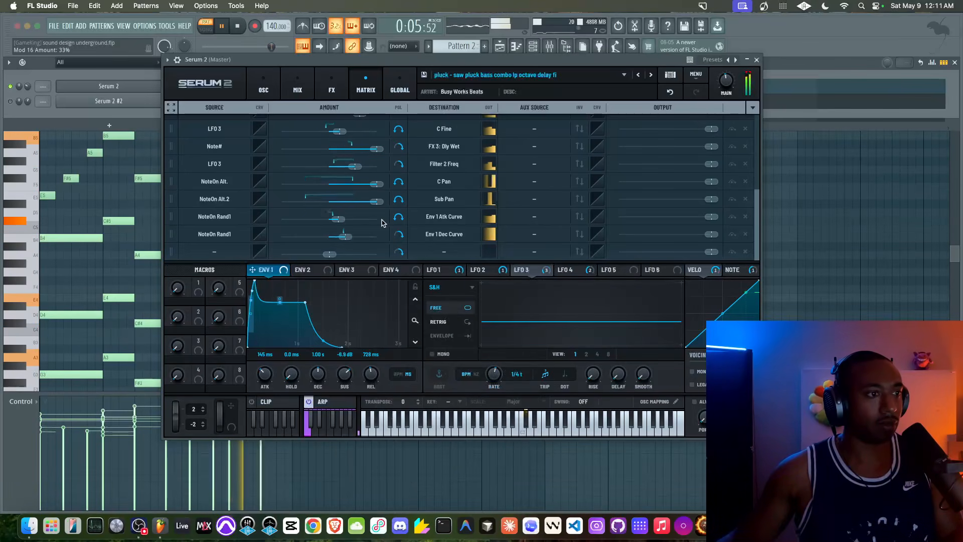
drag(347, 241, 372, 238)
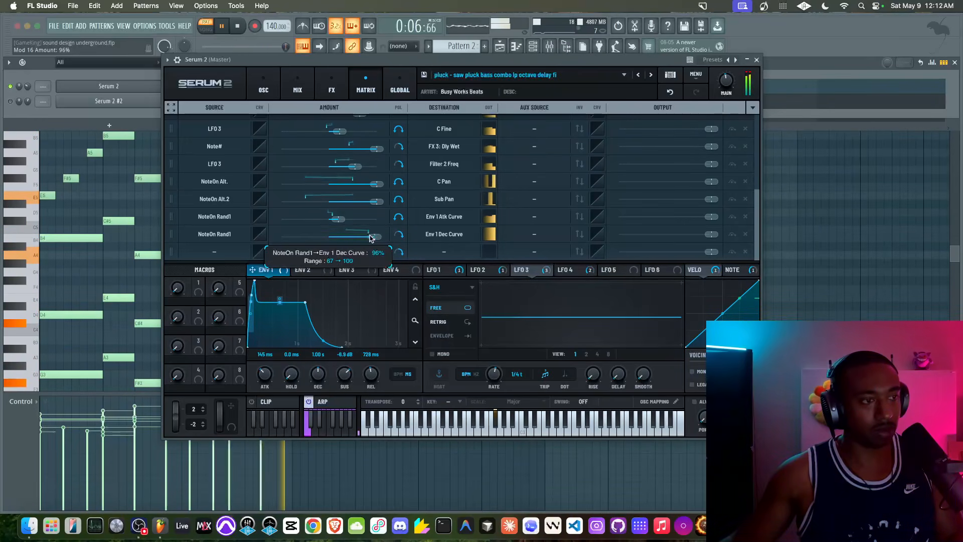
Save the preset as "pluck - saw random pluck" in the Underground pt 3 folder.
click(263, 85)
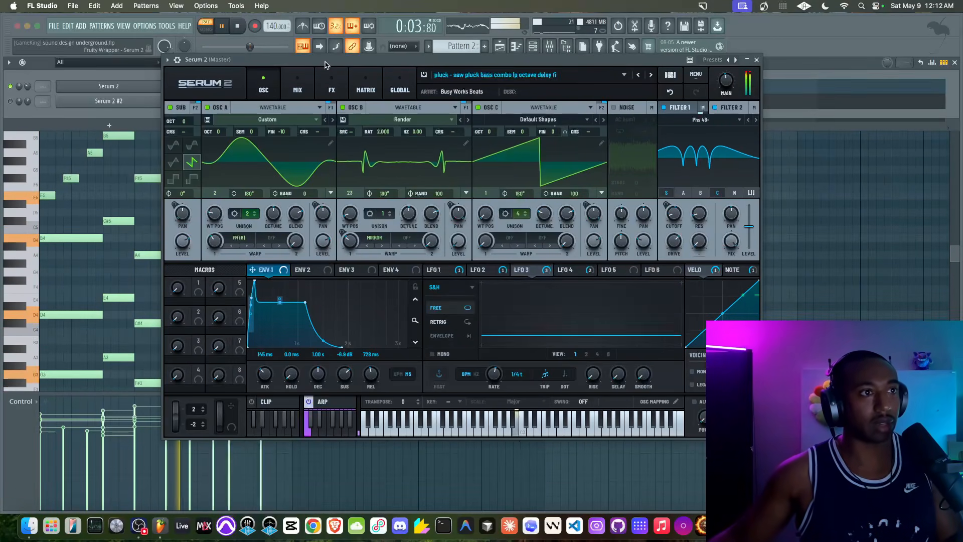
click(425, 75)
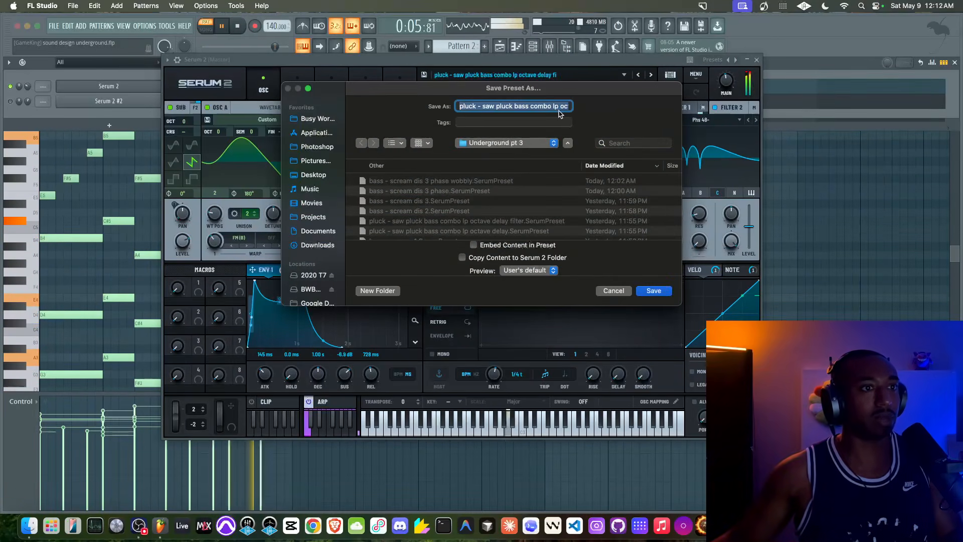
drag(484, 107, 667, 114)
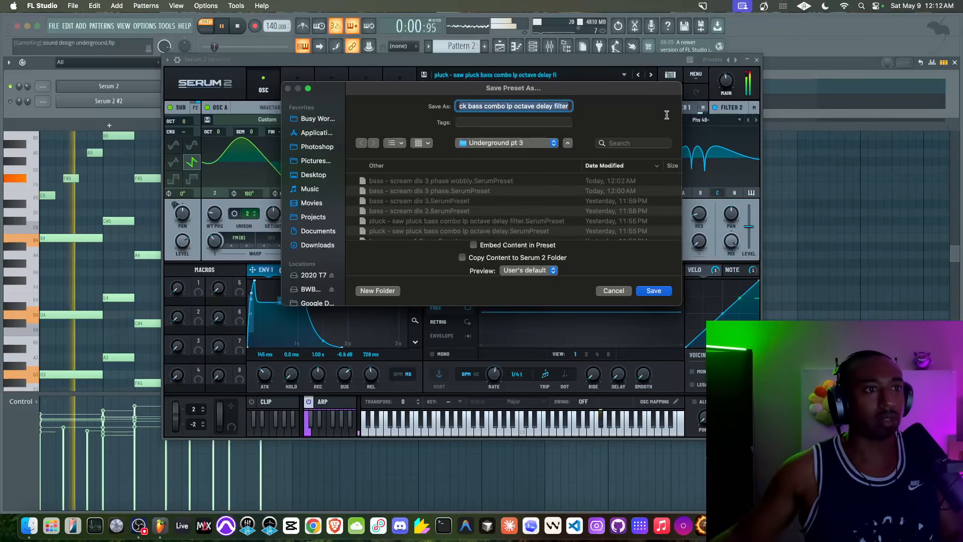
text(saw random pluck)
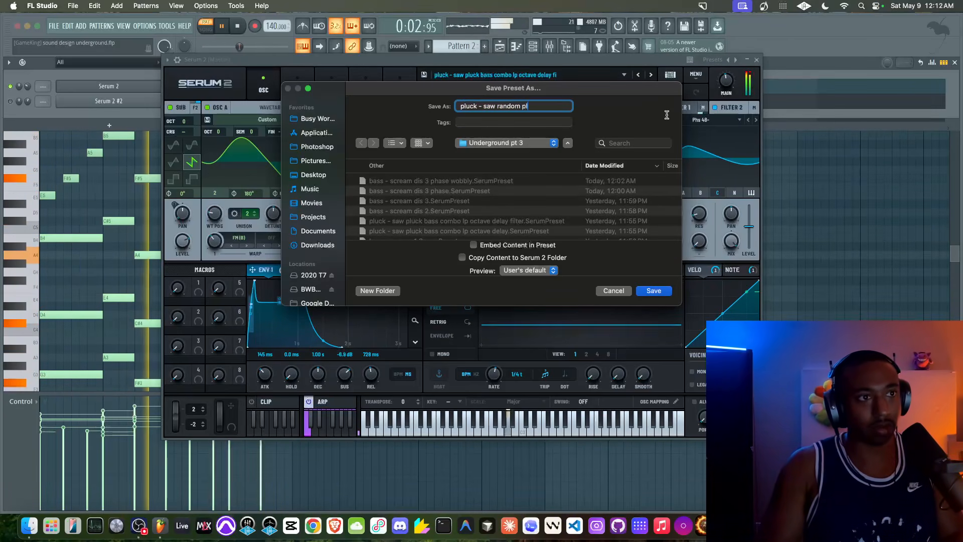
key(Return)
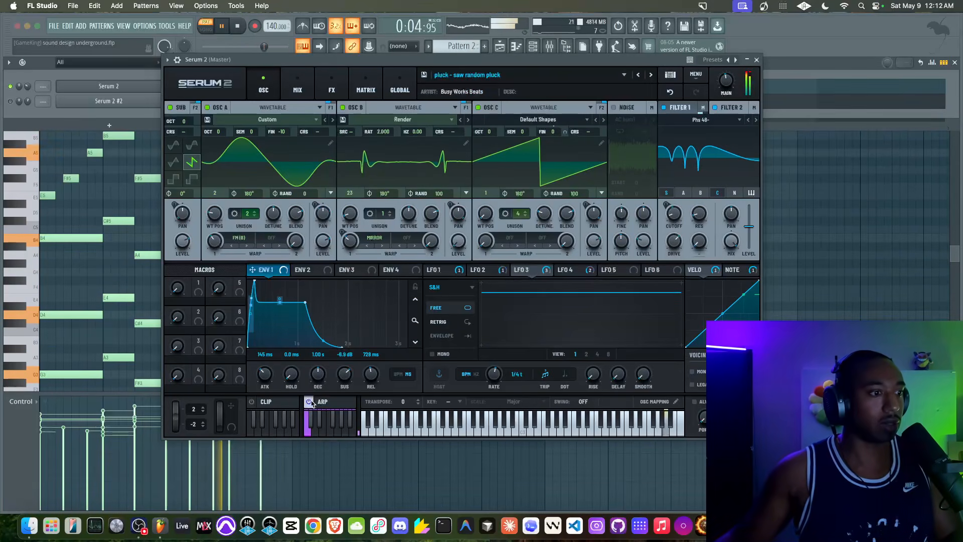
Turn off the arpeggiator and set oscillator C's fine tuning to 7 cents.
click(321, 402)
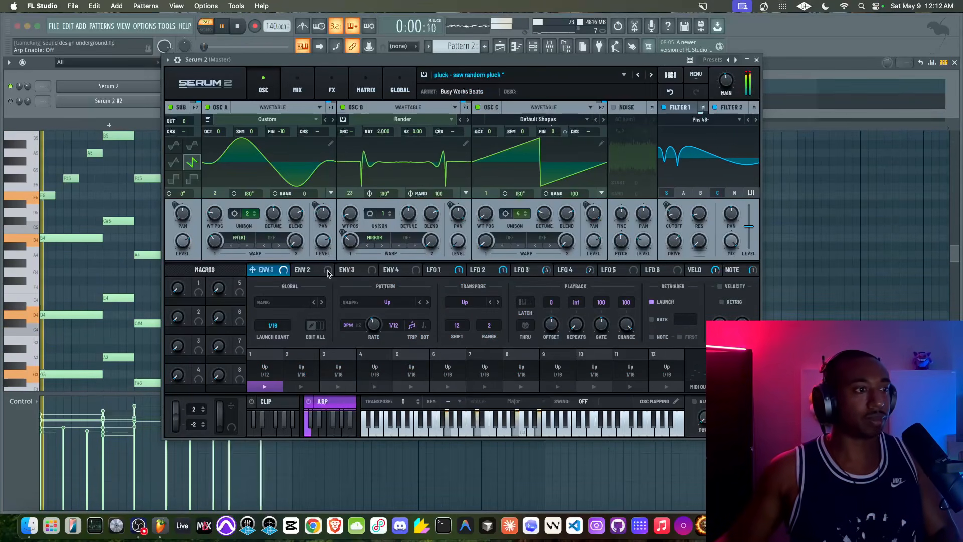
click(321, 402)
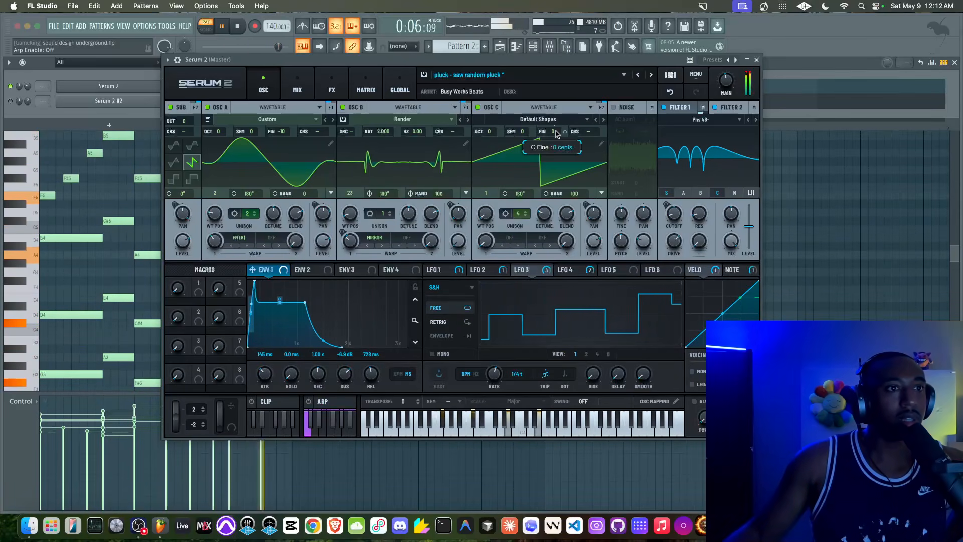
drag(554, 143, 561, 131)
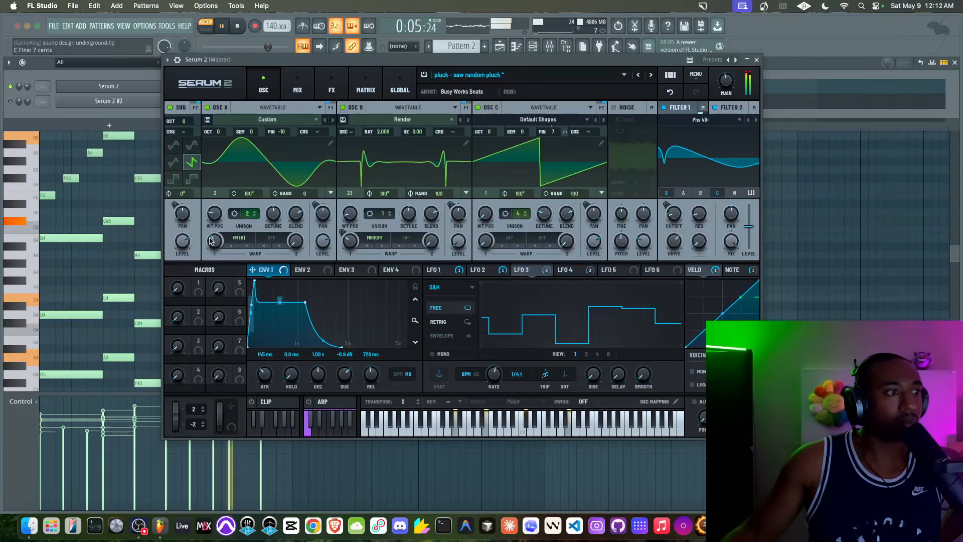
Set oscillator A's fine tuning to 0 cents and its FM (B) warp amount to 29%.
drag(209, 258, 215, 223)
double_click(281, 132)
text(0)
key(Return)
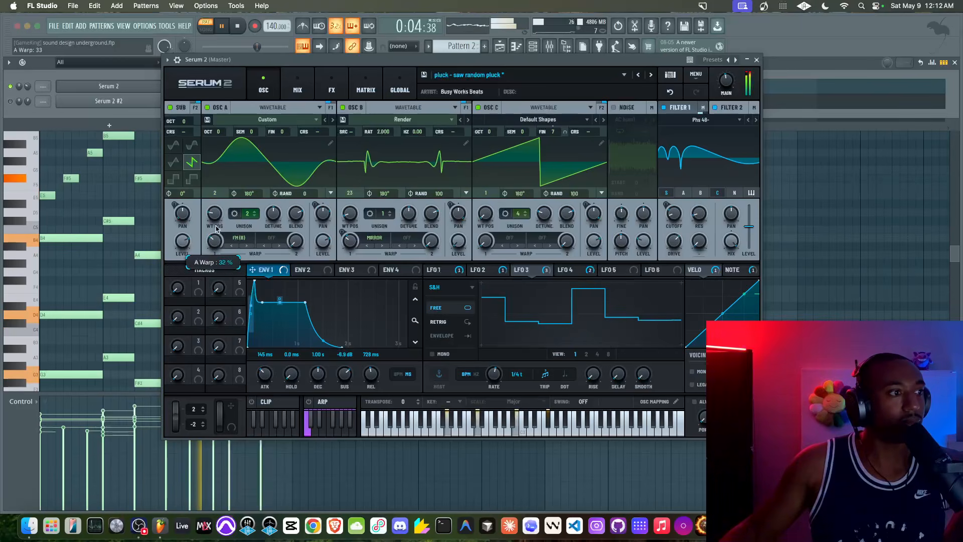
drag(221, 202, 225, 194)
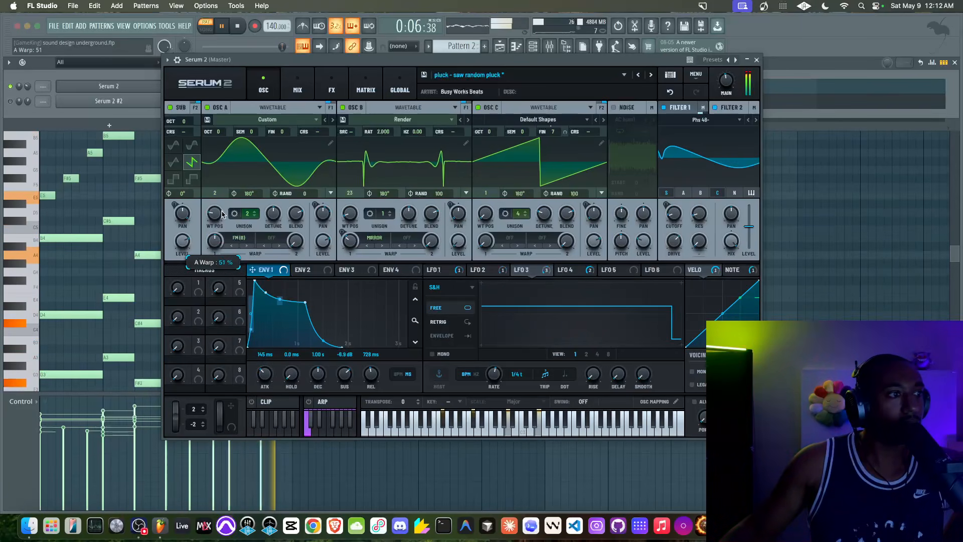
drag(215, 242, 211, 262)
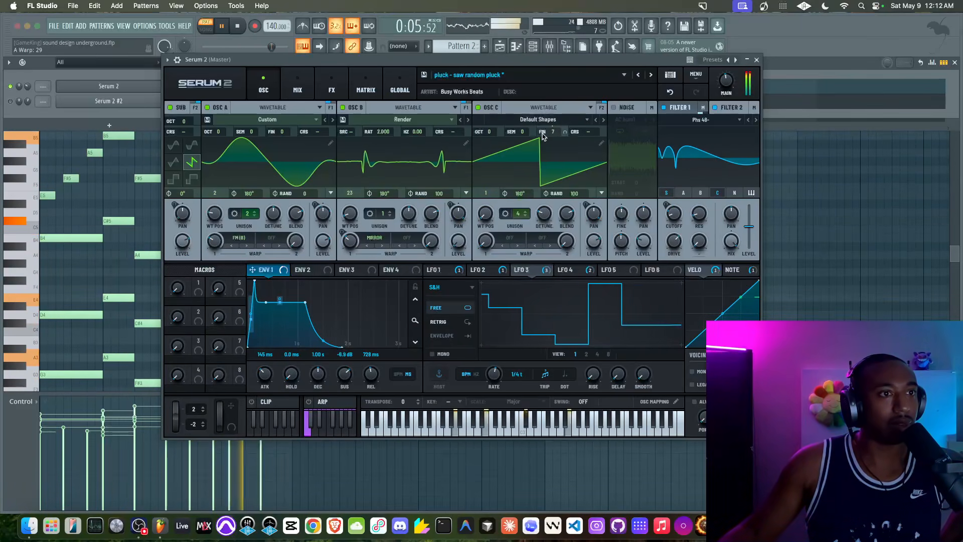
Compare the sound with oscillator C off and on, and set its fine tuning to -6 cents and its level to 27%.
click(478, 108)
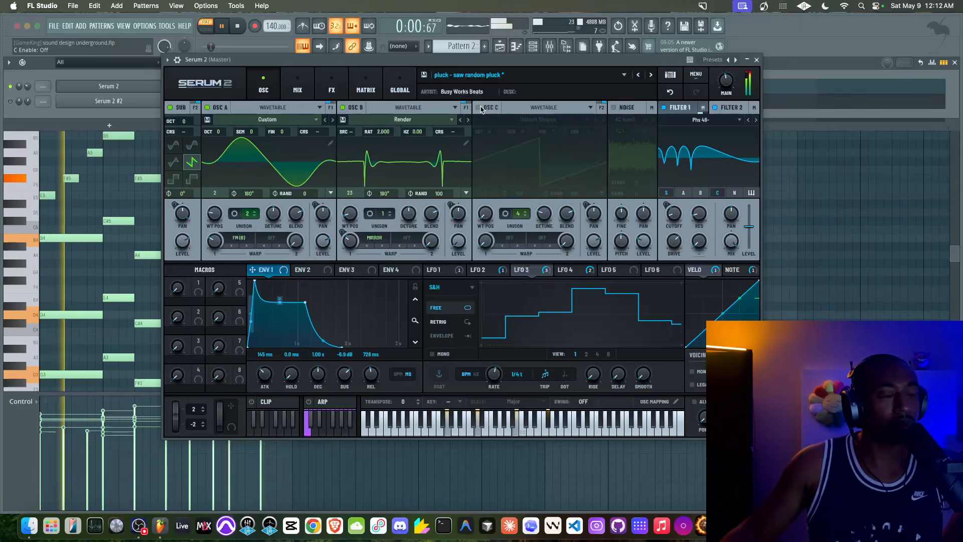
click(479, 108)
drag(553, 133, 556, 145)
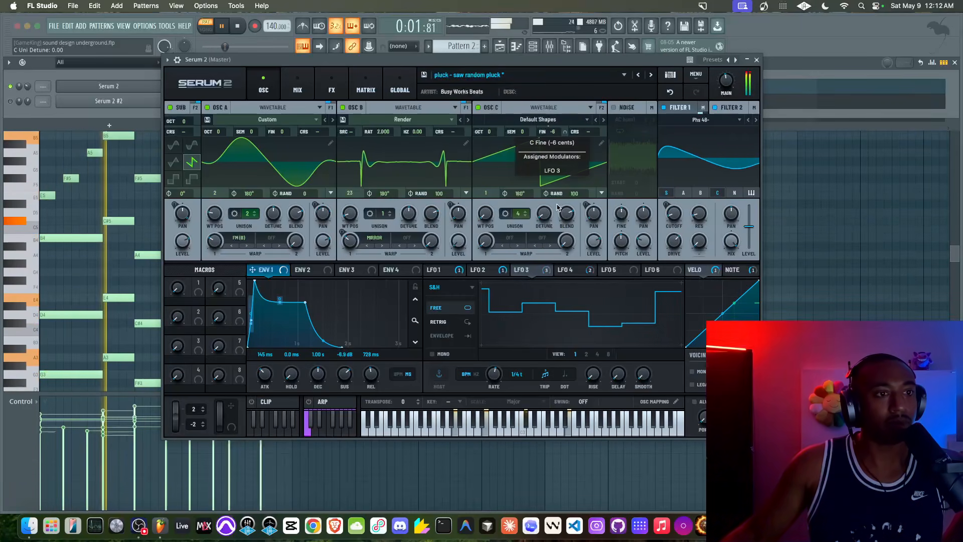
drag(564, 284, 556, 283)
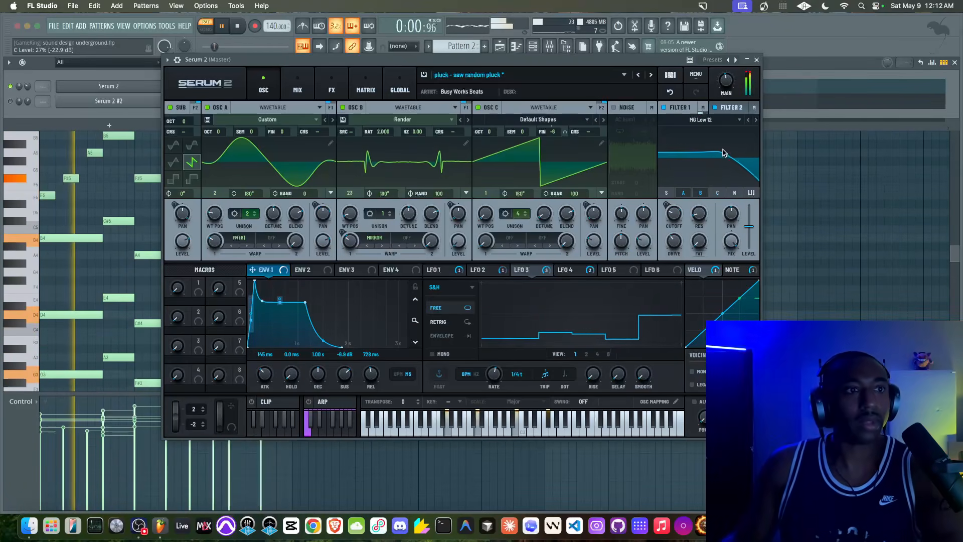
Route oscillator C and the sub oscillator into filter 1 as well, and set filter 2's drive to 66%.
click(718, 192)
click(689, 108)
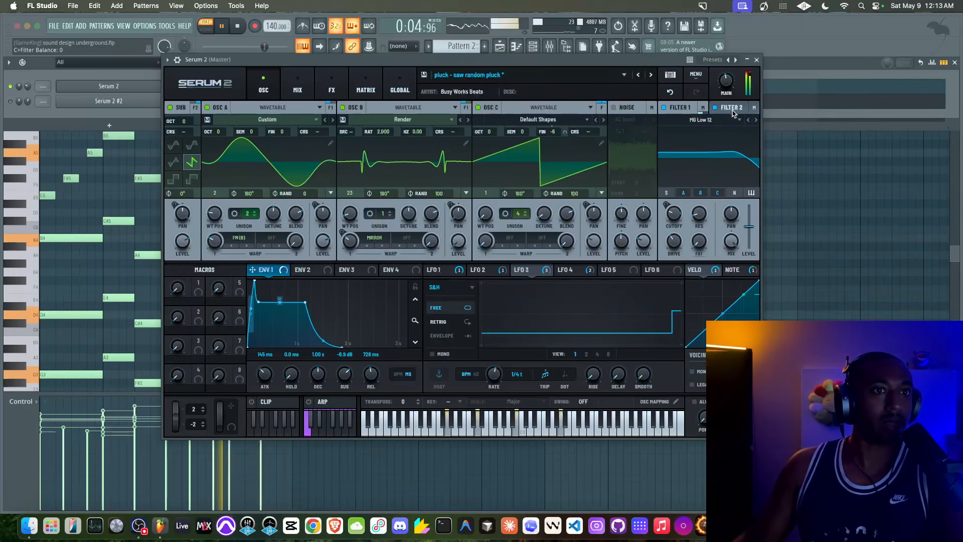
click(679, 107)
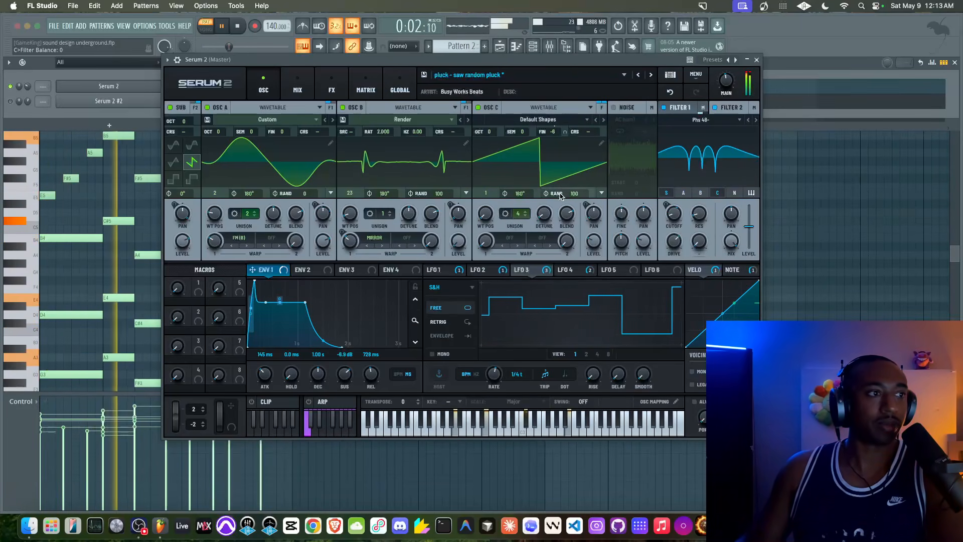
click(731, 107)
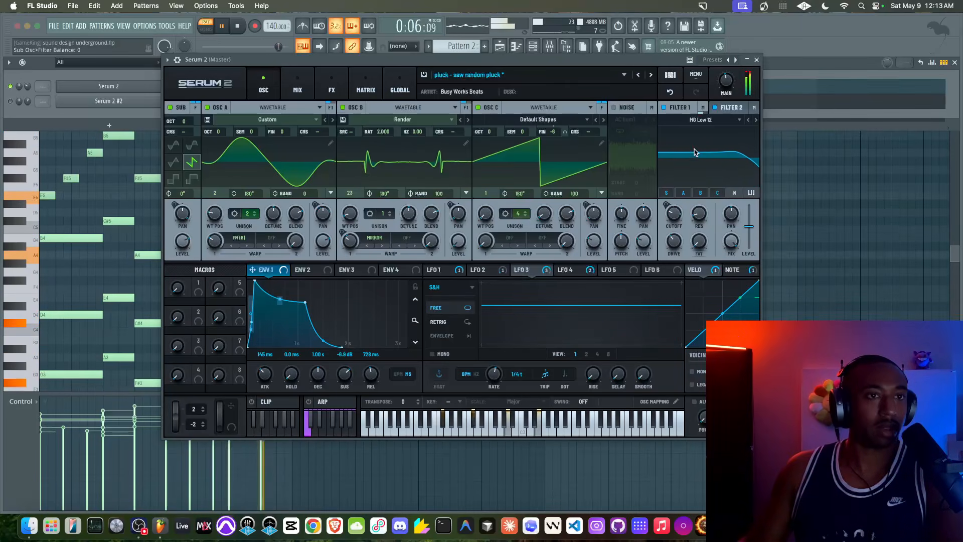
click(680, 108)
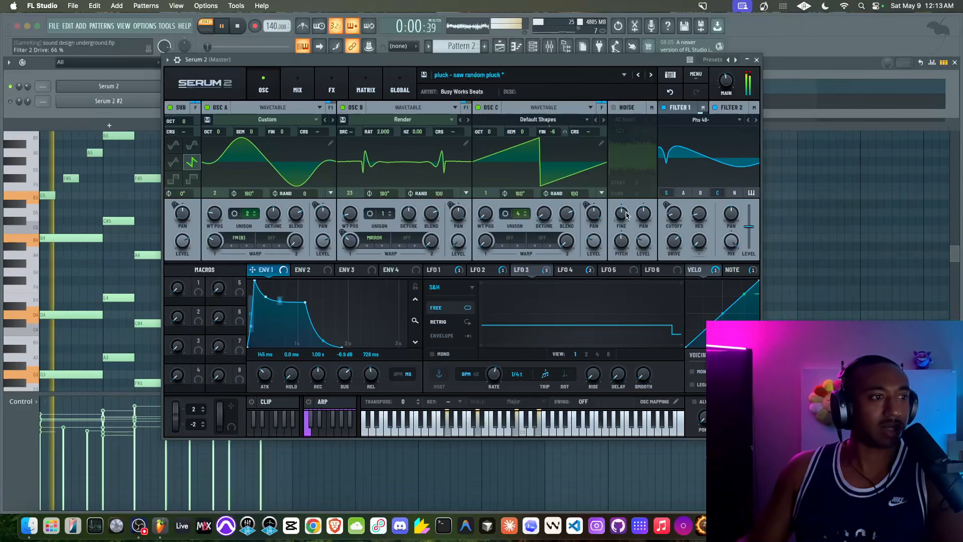
Turn off oscillator B's Mirror warp and set oscillator A's warp amount to 25%.
click(374, 237)
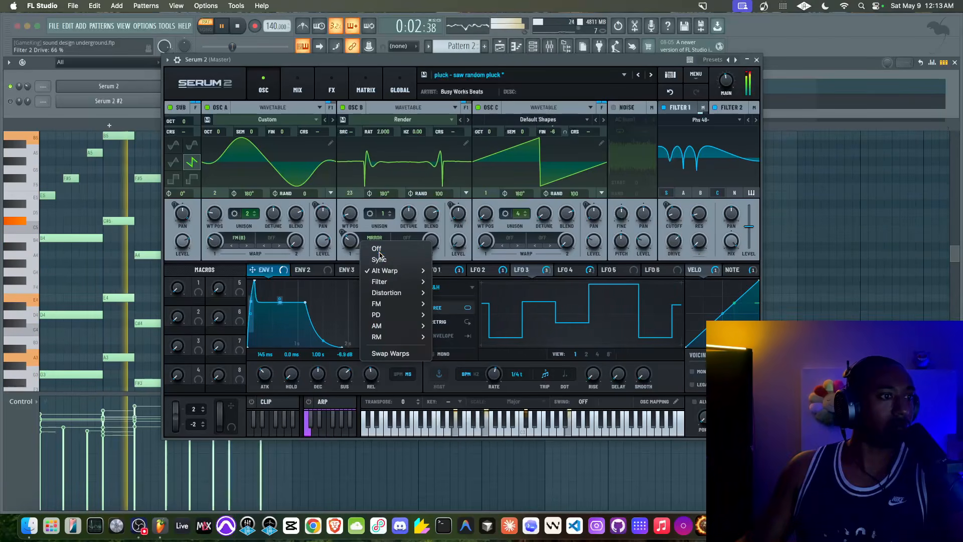
click(375, 242)
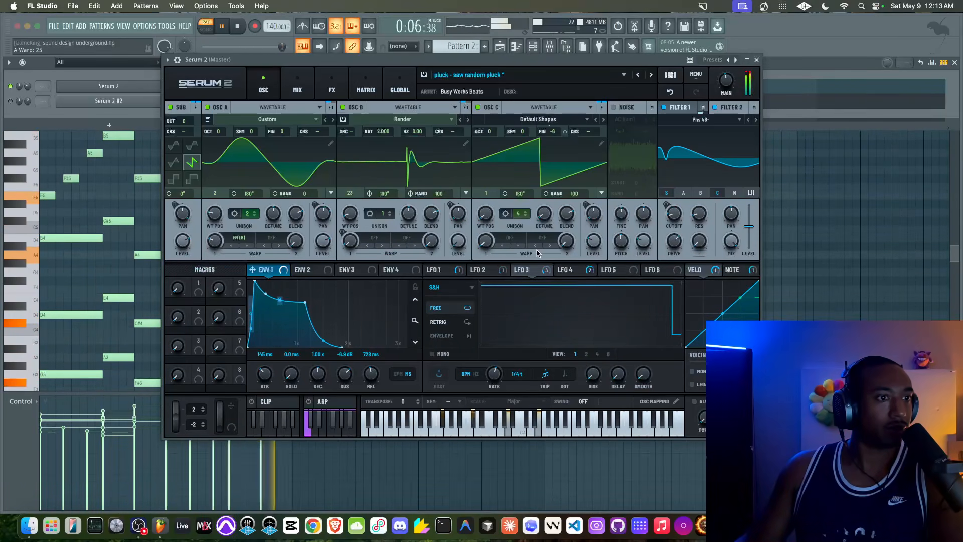
Try FM (B) warp on oscillator C at amounts of 72% and 24%, and switch the warp back off.
mouse_move(527, 303)
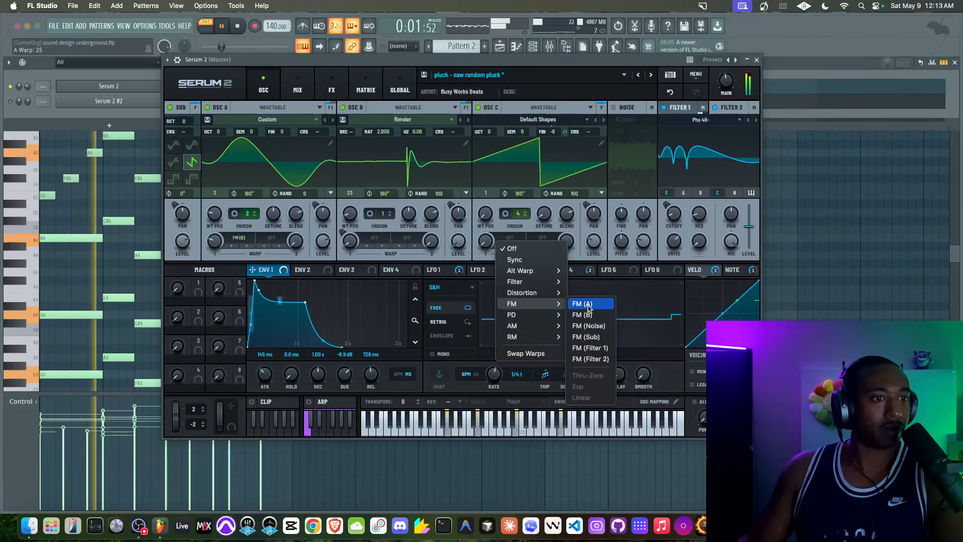
click(582, 314)
drag(489, 245, 506, 180)
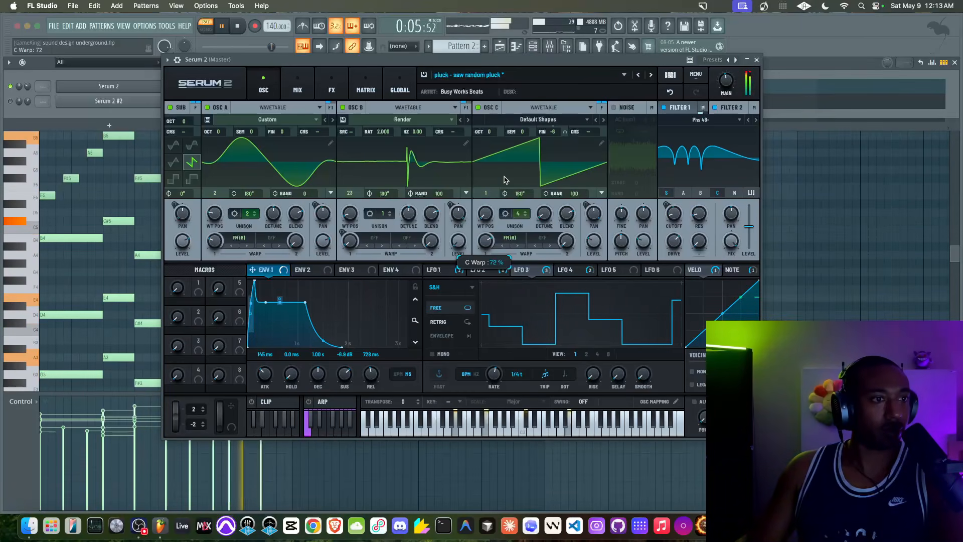
drag(485, 240, 485, 217)
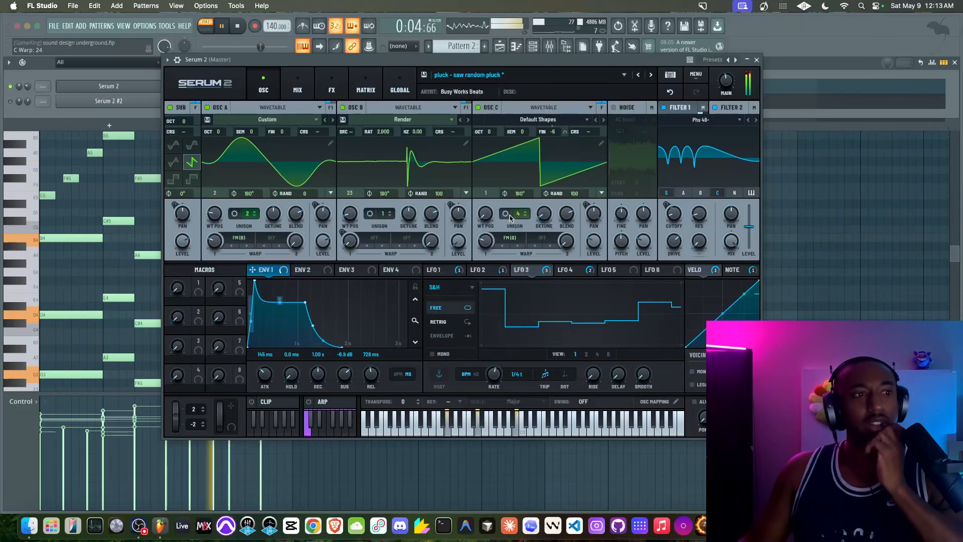
click(506, 240)
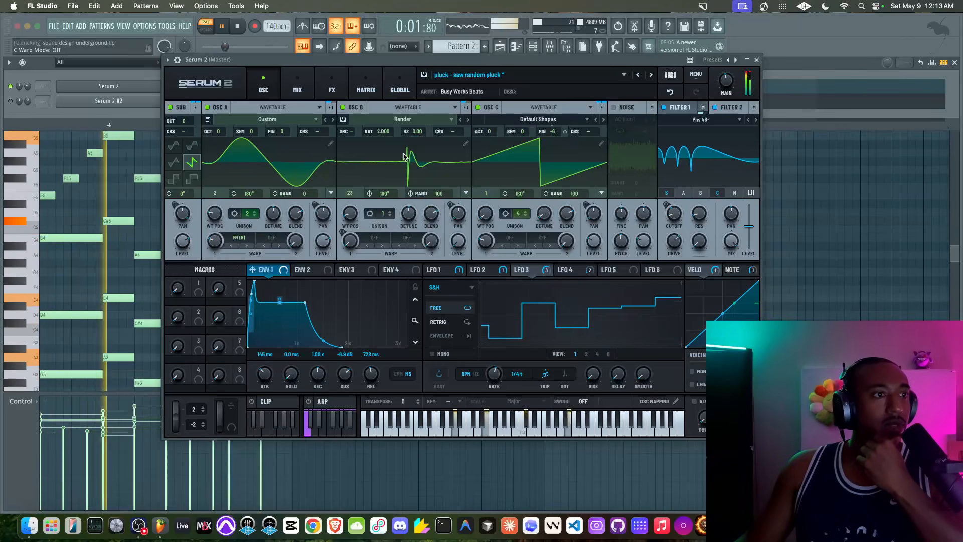
Change oscillator B's wavetable to Default Shapes from the S2 Tables.
click(406, 110)
click(405, 109)
click(405, 119)
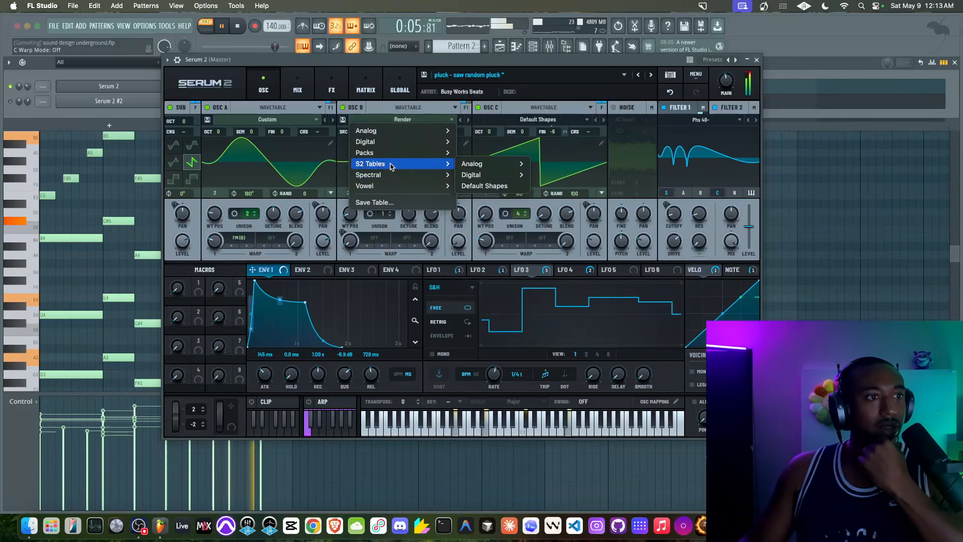
click(484, 185)
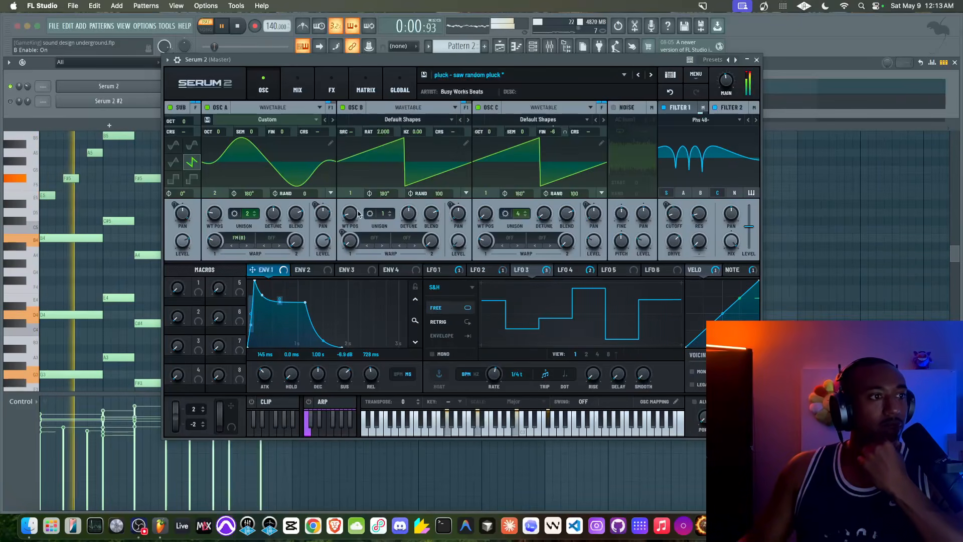
Set oscillator B's wavetable position to the sine at frame 2 and oscillator A's warp amount to 20%.
drag(352, 217, 351, 211)
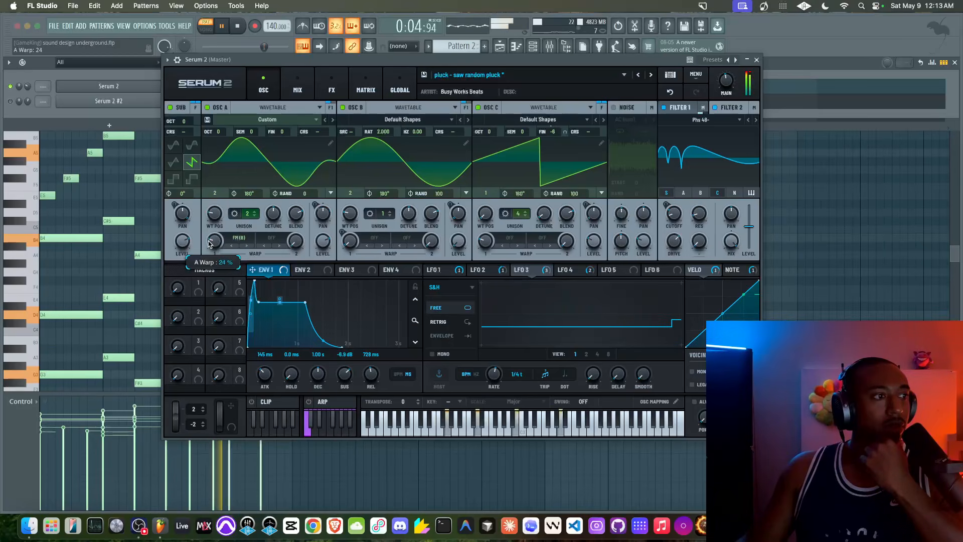
drag(210, 244, 210, 247)
Apply FM (B) warp to oscillator C at 24% and set its wavetable position to 2.
click(508, 239)
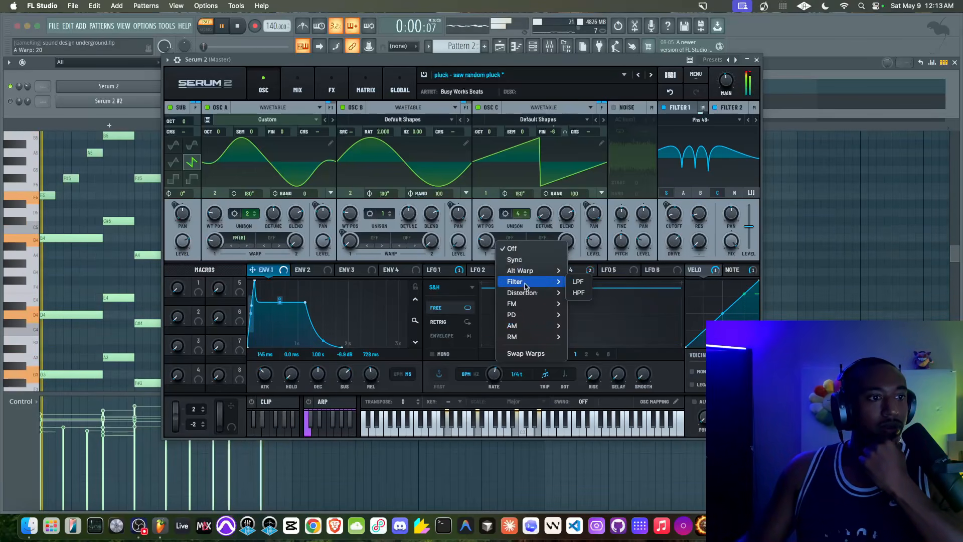
mouse_move(536, 303)
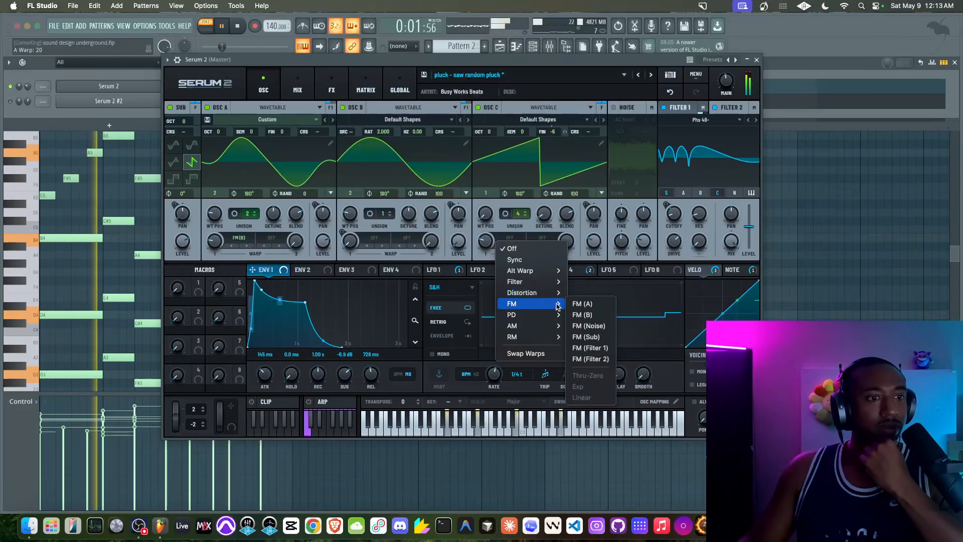
click(589, 315)
mouse_move(485, 242)
mouse_down()
mouse_move(488, 221)
mouse_move(483, 239)
mouse_up()
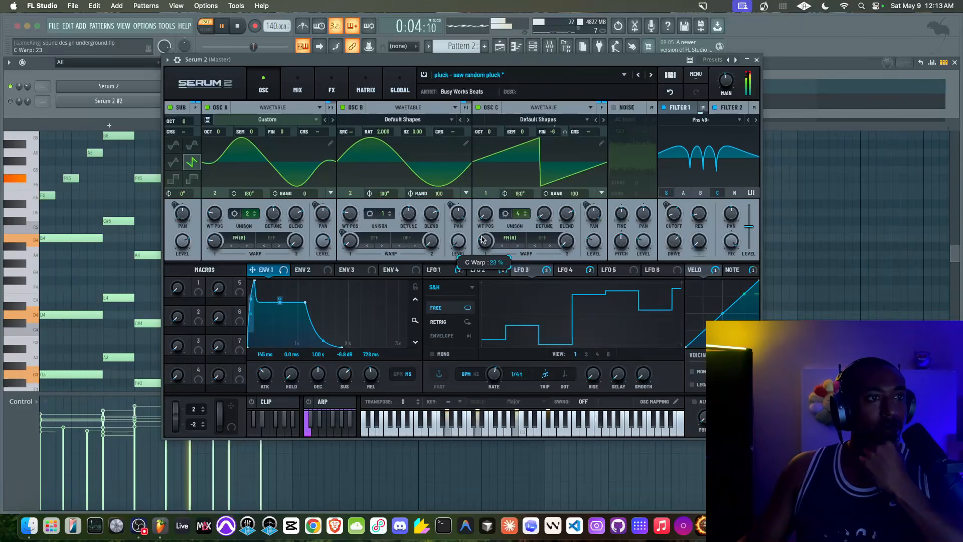
drag(488, 205, 489, 197)
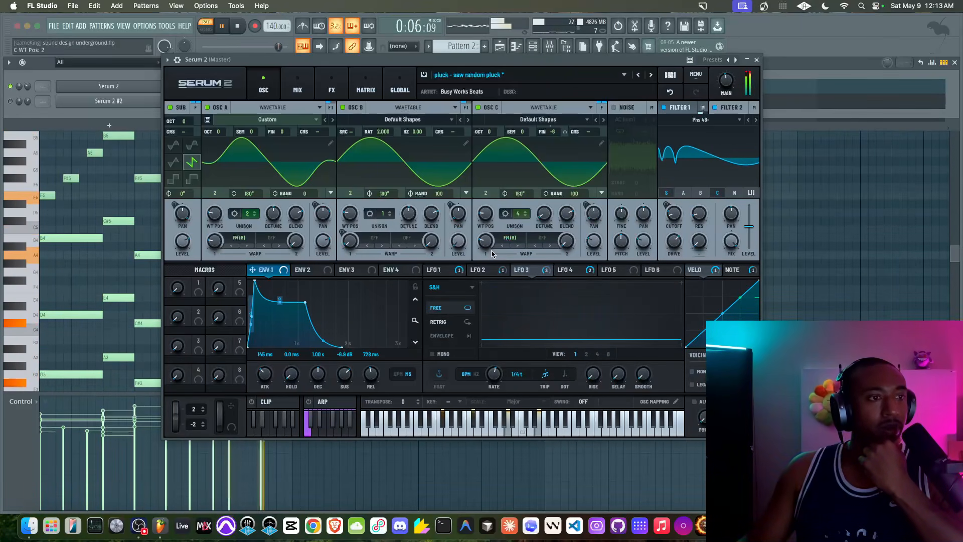
drag(486, 240, 484, 244)
Add the second and third harmonics to oscillator C's frame 2 in the wavetable editor, and close the editor.
click(601, 143)
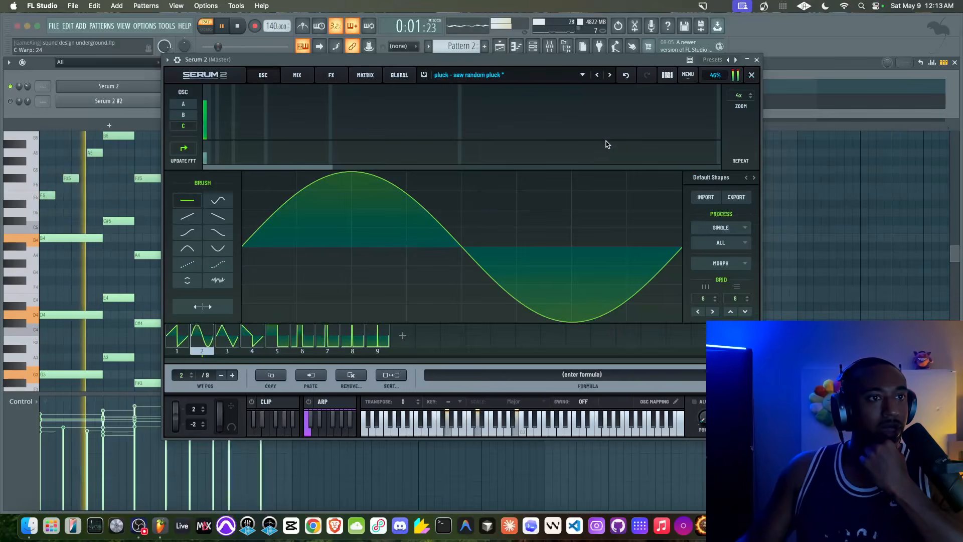
click(209, 115)
click(214, 119)
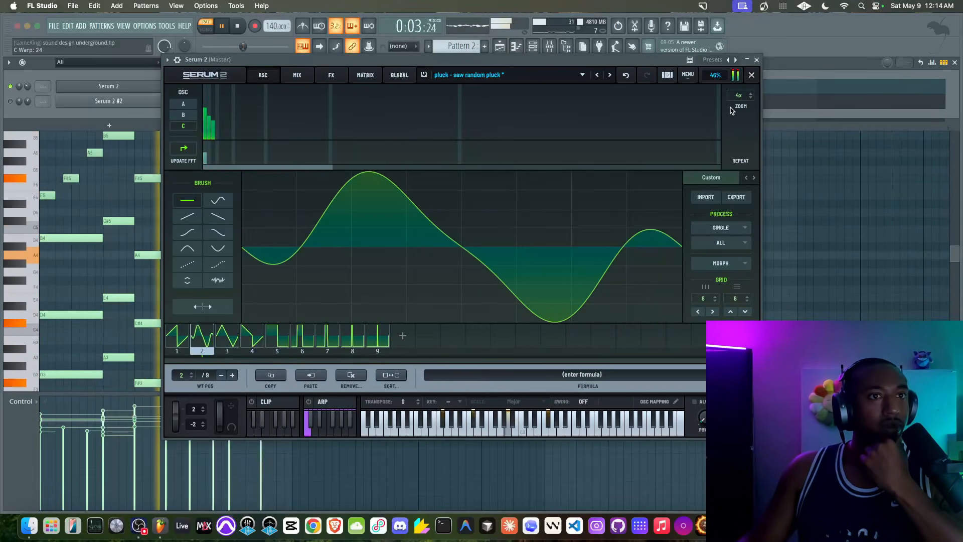
click(751, 75)
Reduce the unison on oscillators C and A to 1 voice each.
drag(518, 214, 519, 260)
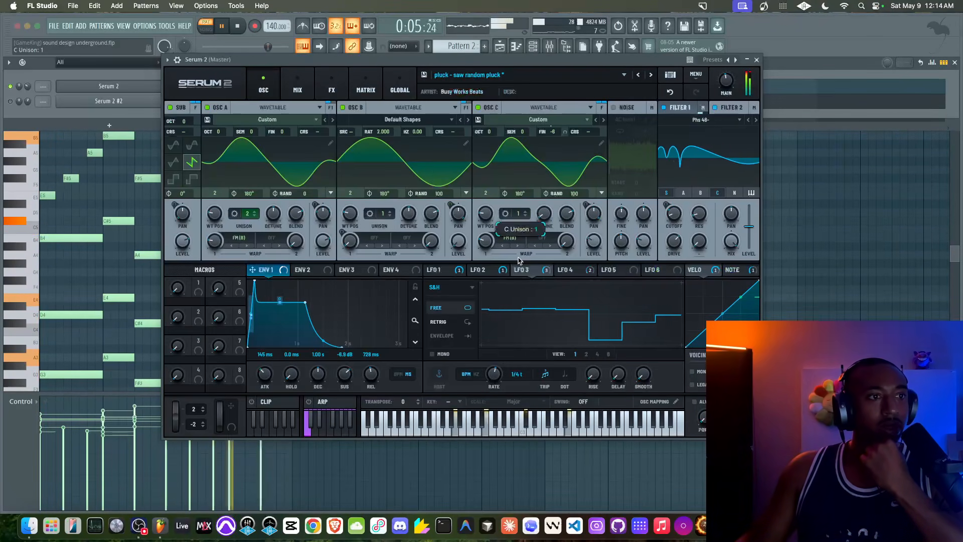
drag(243, 216, 244, 244)
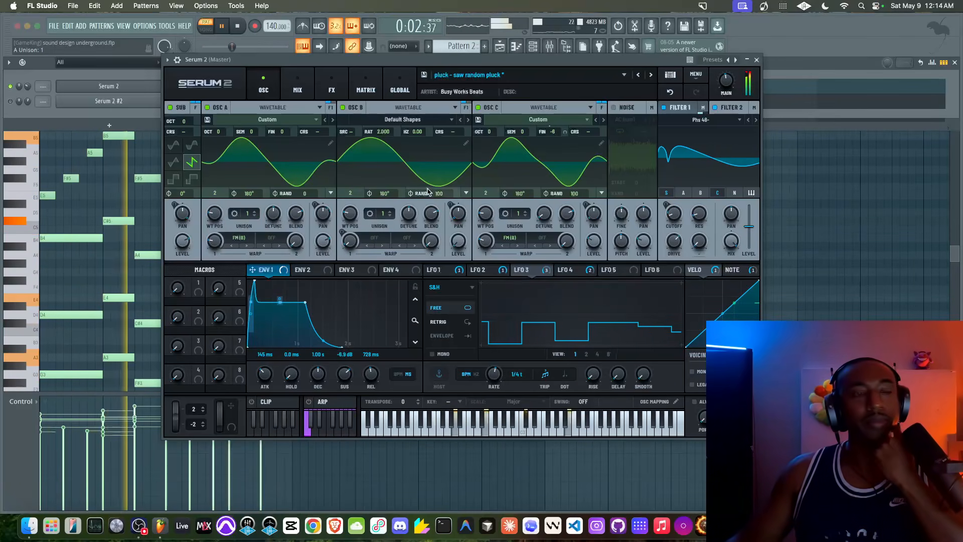
Take the main bus Tube distortion out of bypass and set its drive to 33%.
click(334, 89)
click(298, 89)
click(321, 91)
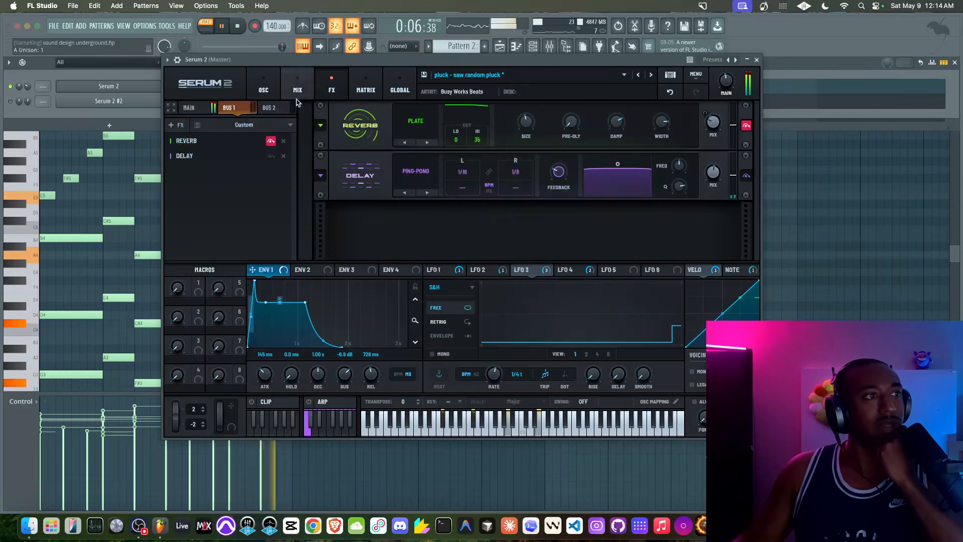
click(188, 108)
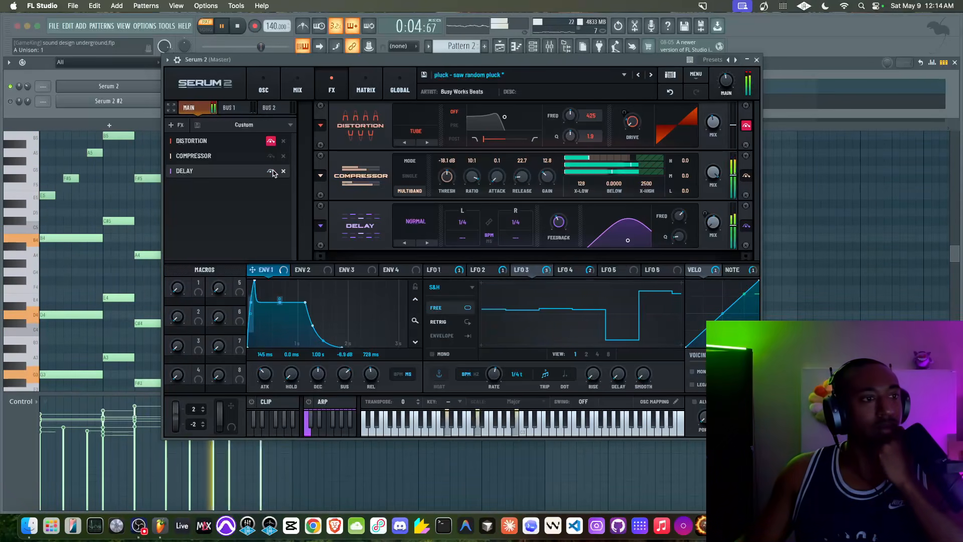
click(270, 143)
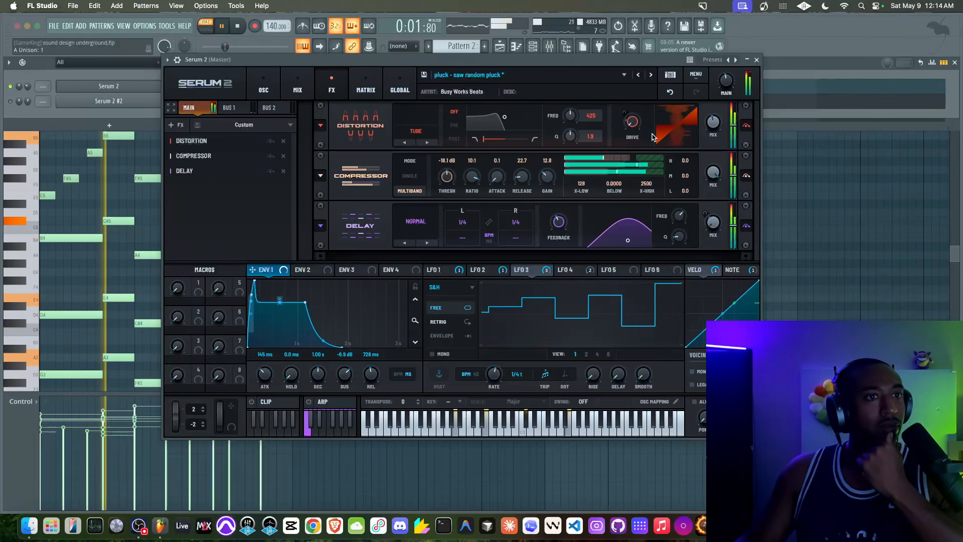
mouse_move(635, 125)
drag(635, 126, 637, 90)
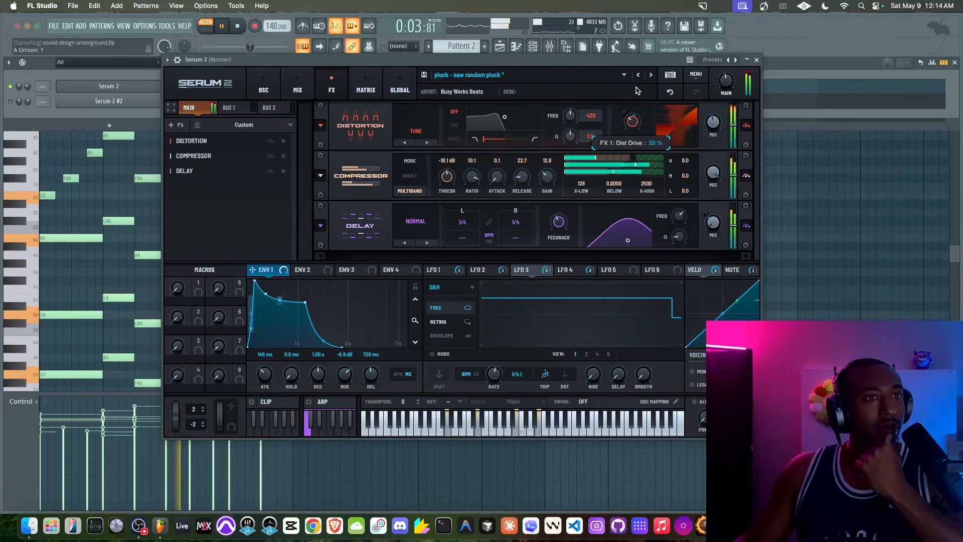
Switch off filter 2 and set the sub oscillator's octave to +1.
click(263, 88)
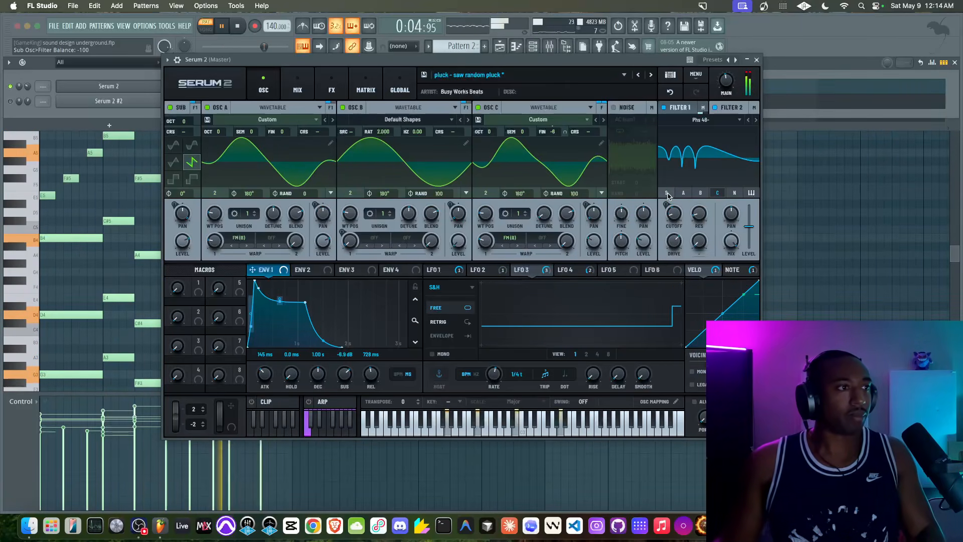
click(716, 108)
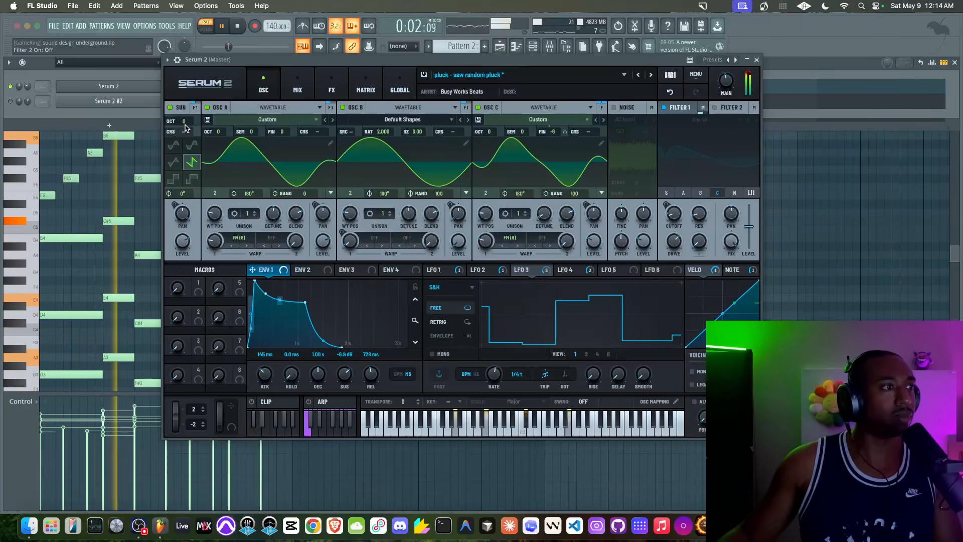
drag(185, 121, 185, 119)
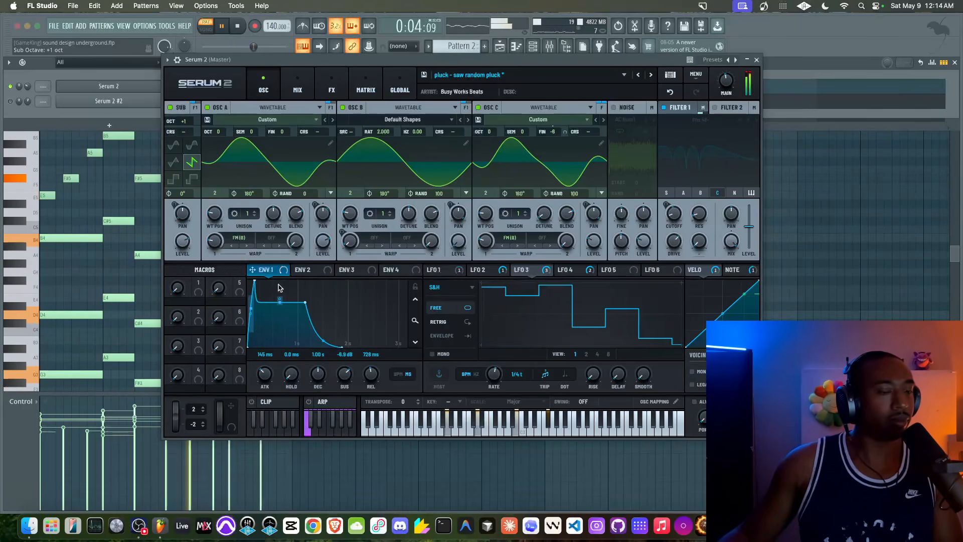
Extend the key ranges of the sub and oscillators A, B and C across the whole keyboard in the oscillator mapping.
click(655, 401)
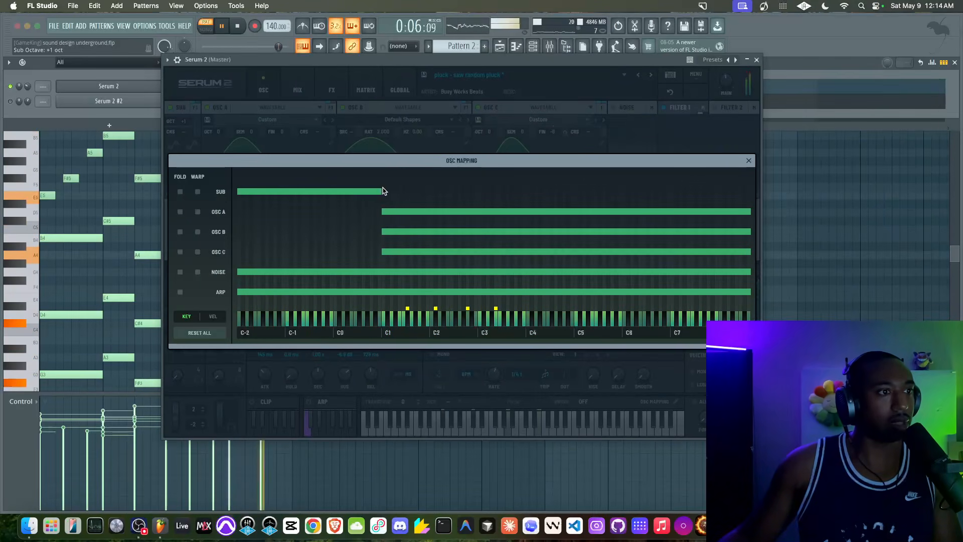
drag(397, 190, 772, 198)
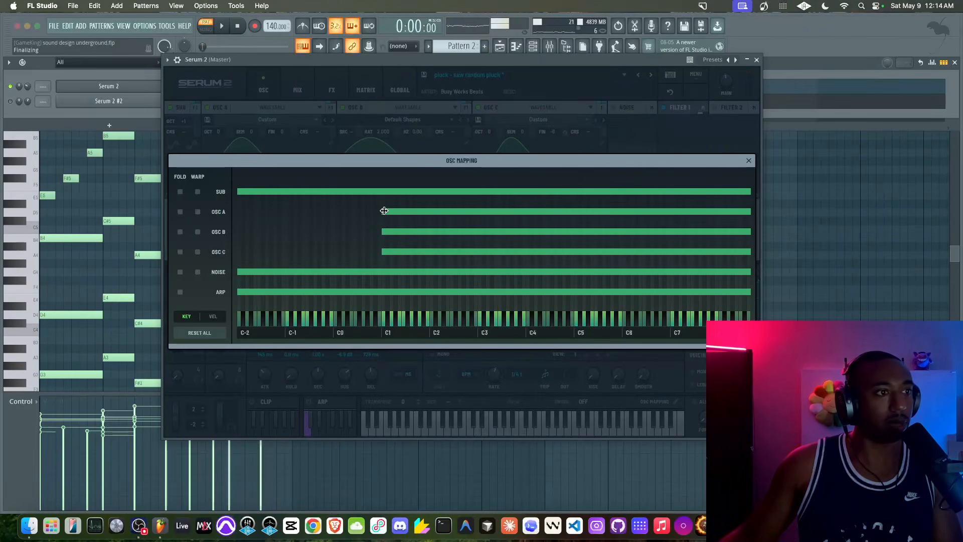
drag(380, 231, 236, 231)
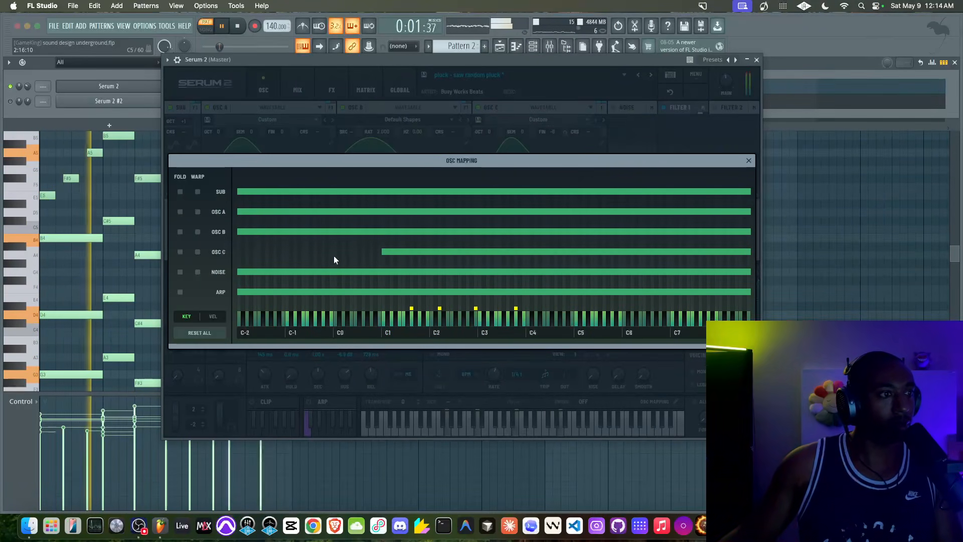
drag(380, 252, 181, 251)
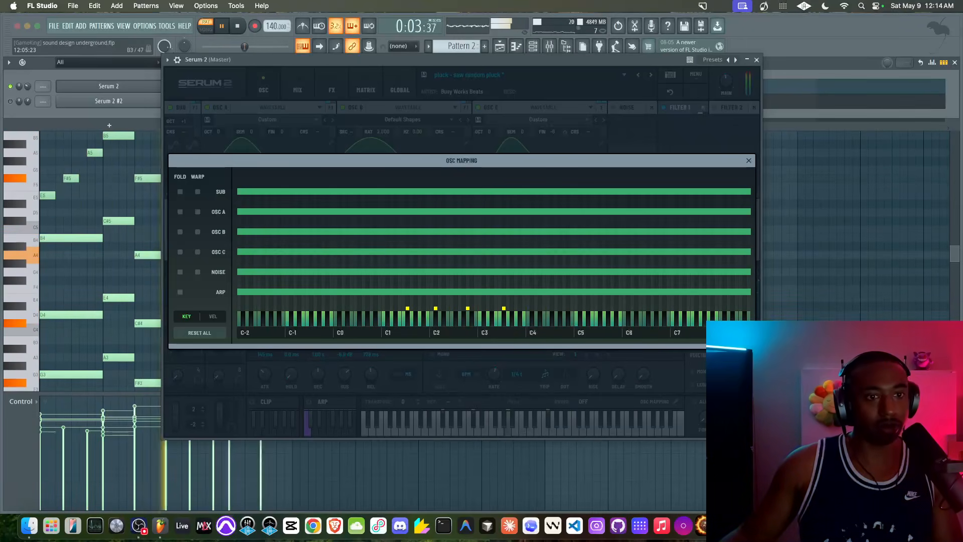
click(749, 161)
Lower the sub oscillator's level slightly and switch filter 2 back on.
drag(184, 241, 185, 248)
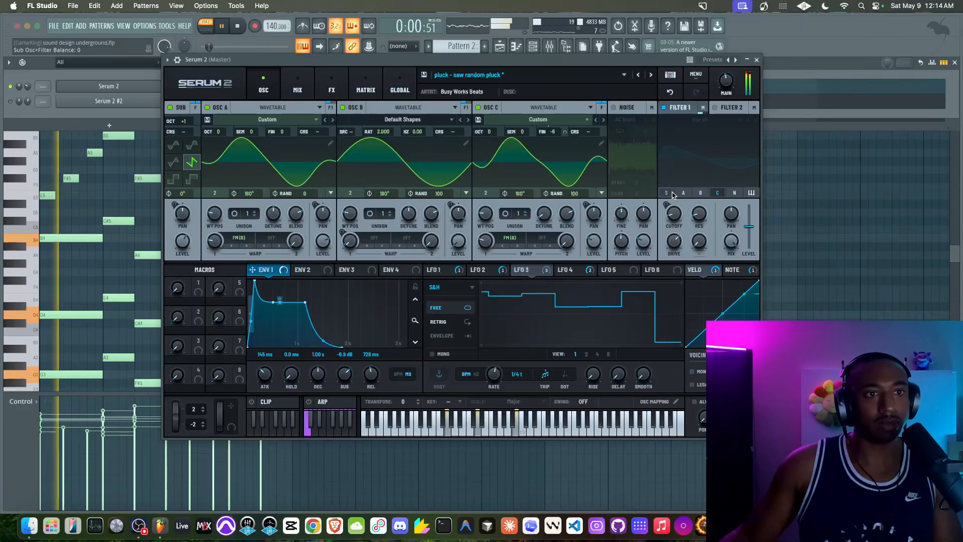
click(724, 109)
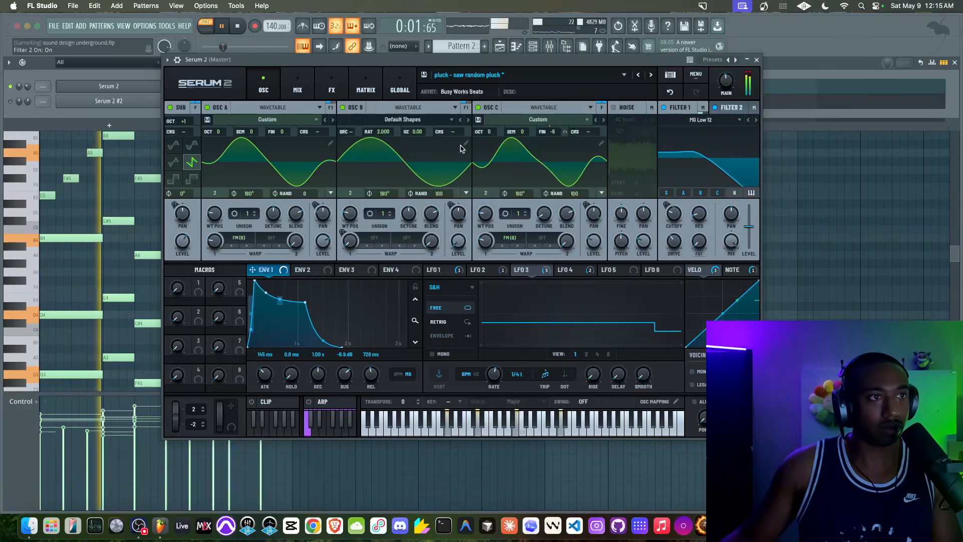
Save the preset as "pluck - saw random pluck" in the Underground pt 3 folder, replacing the existing file.
click(424, 75)
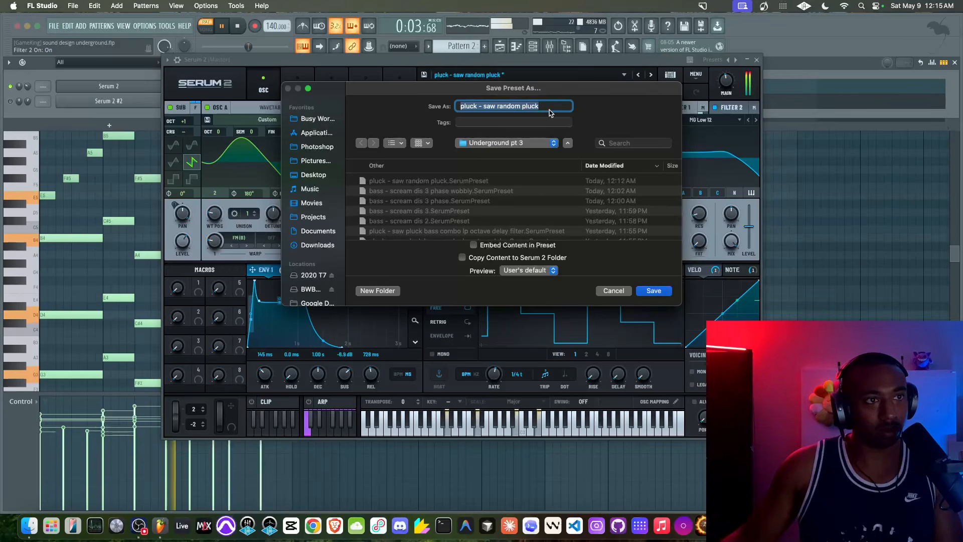
key(Return)
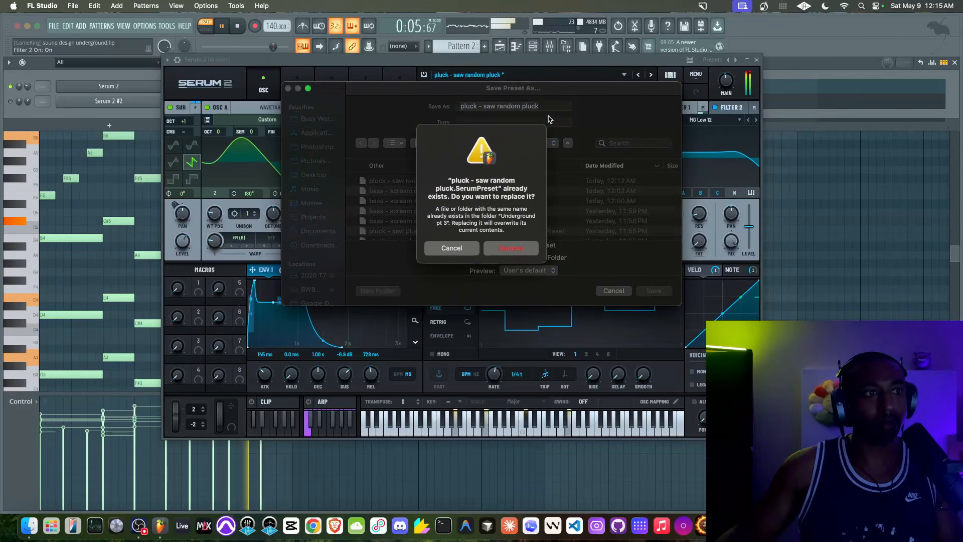
click(499, 233)
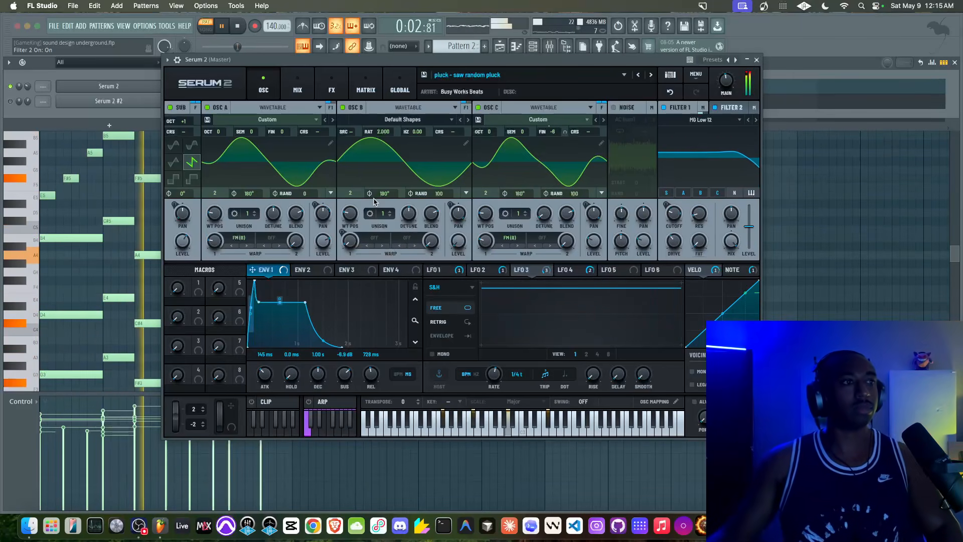
Enable the arpeggiator for the saw random pluck.
click(366, 90)
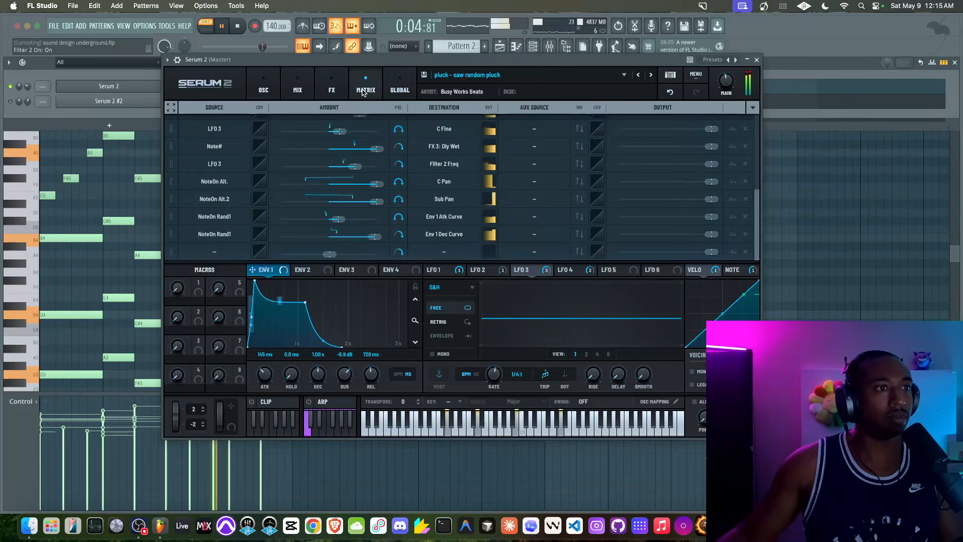
click(389, 91)
click(264, 86)
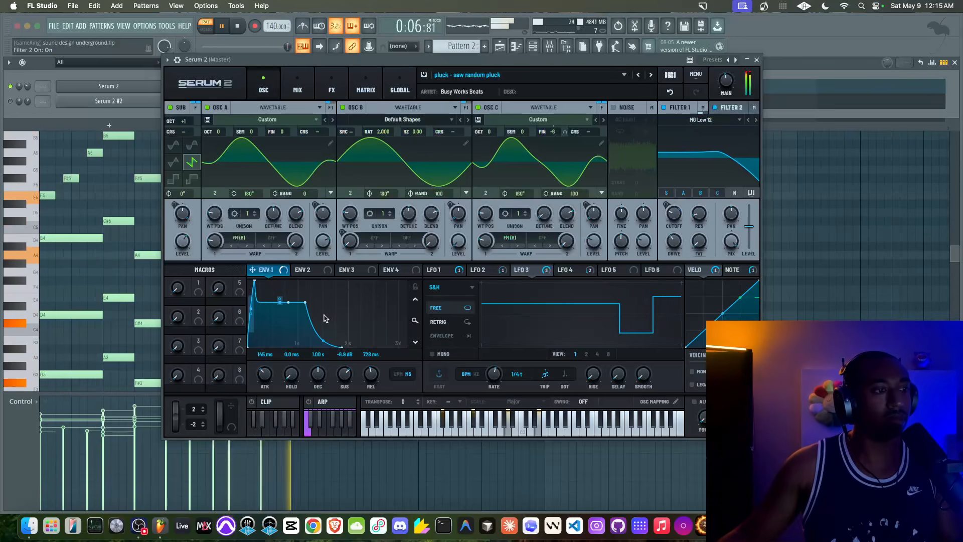
click(309, 401)
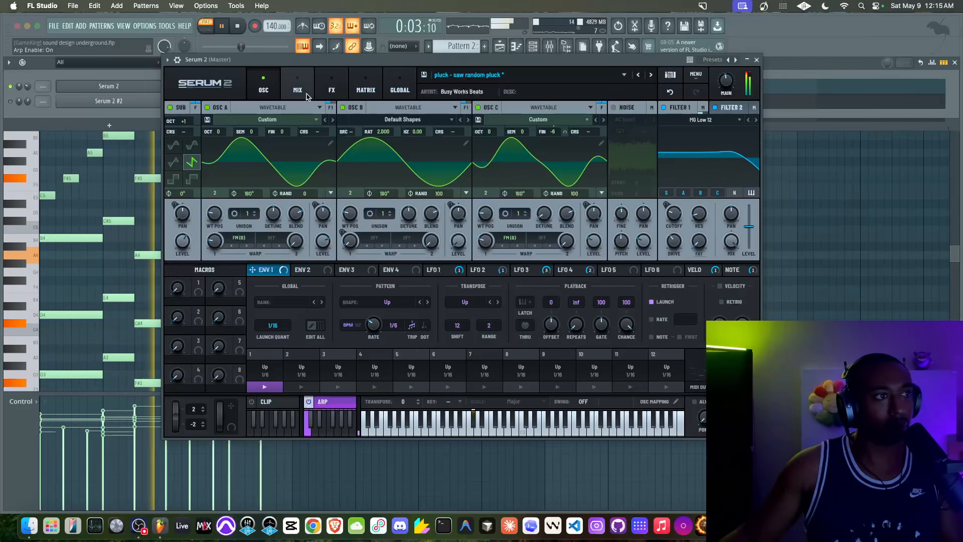
Save the arpeggiated variation as a new preset named "pluck - saw random pluck arp".
click(424, 75)
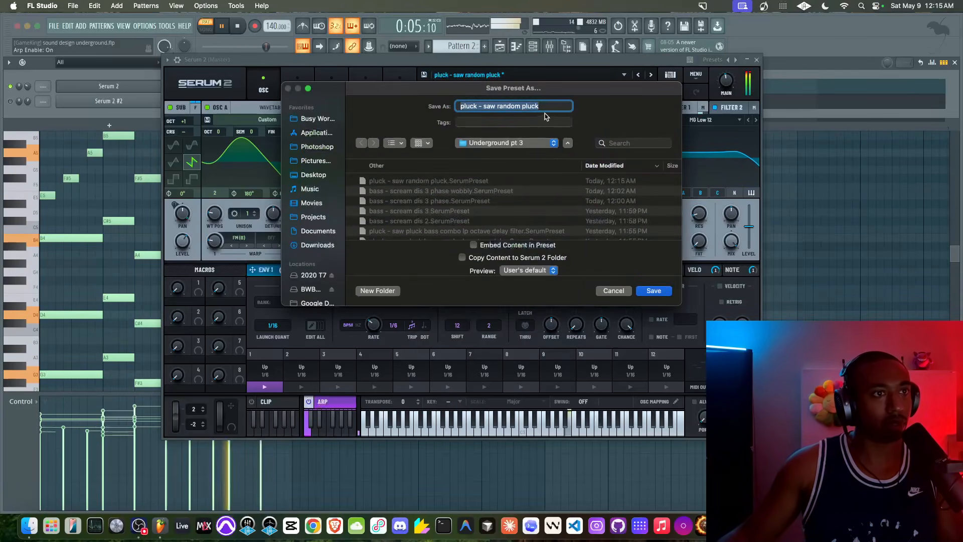
key(Right)
text(arp)
key(Return)
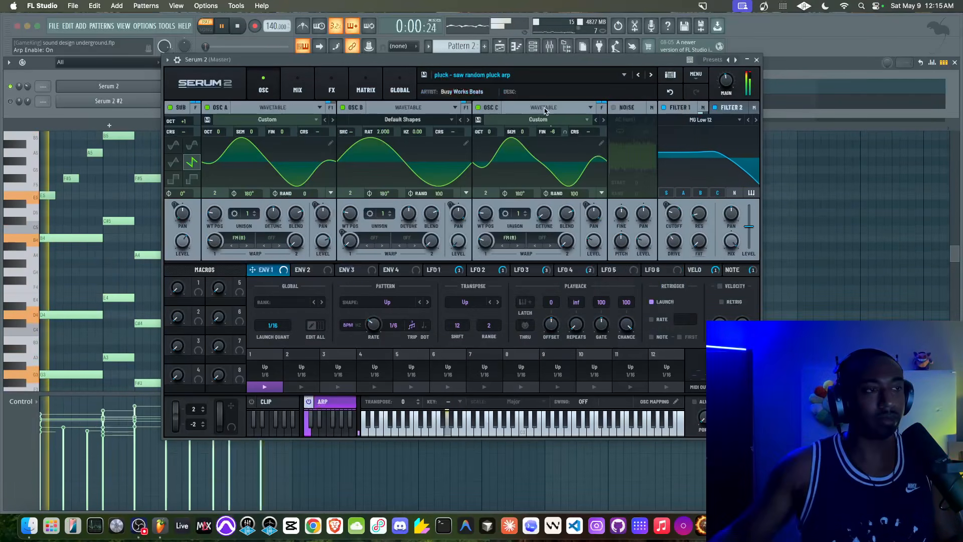
Raise the wet mix of the distortion on the main effects bus.
click(298, 88)
click(331, 89)
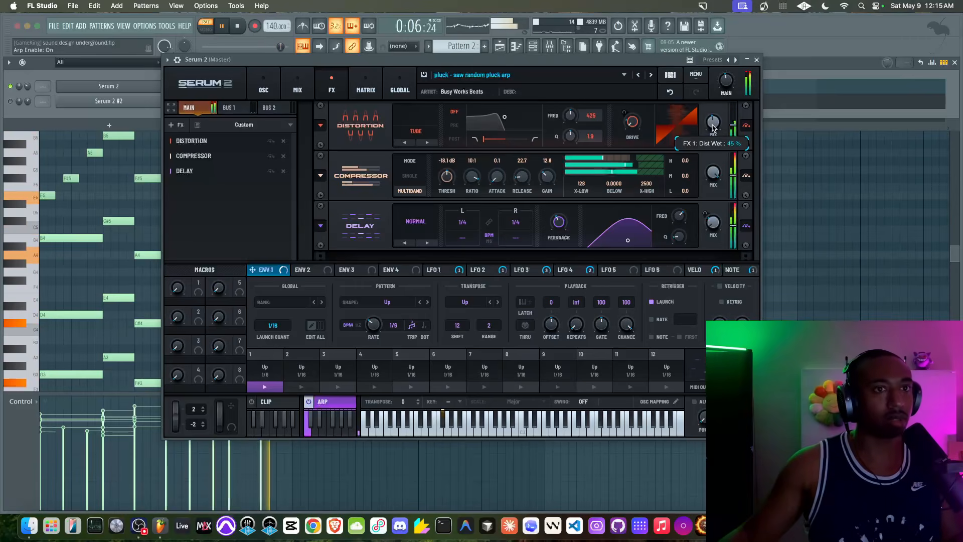
drag(716, 88, 717, 72)
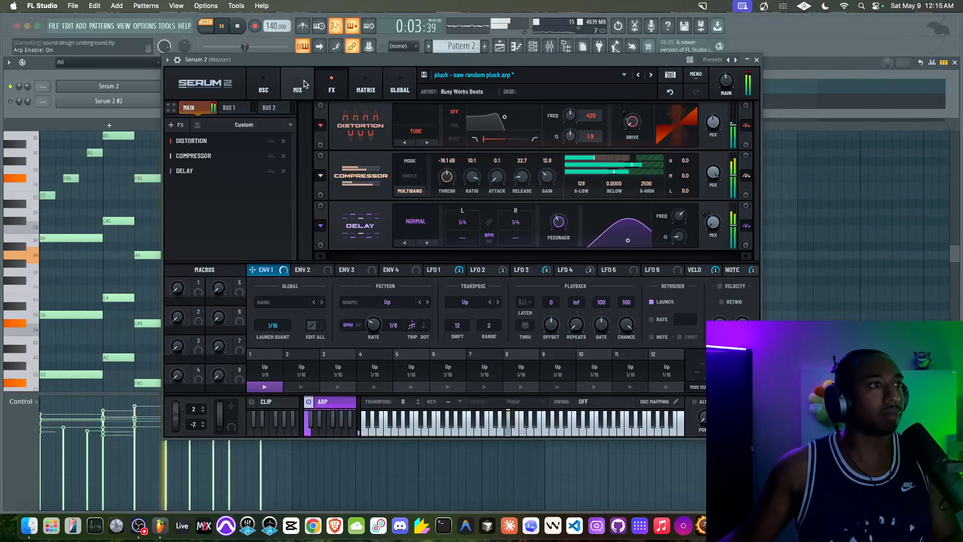
Set oscillator B's frequency ratio to 22.000.
click(304, 87)
click(332, 87)
click(366, 86)
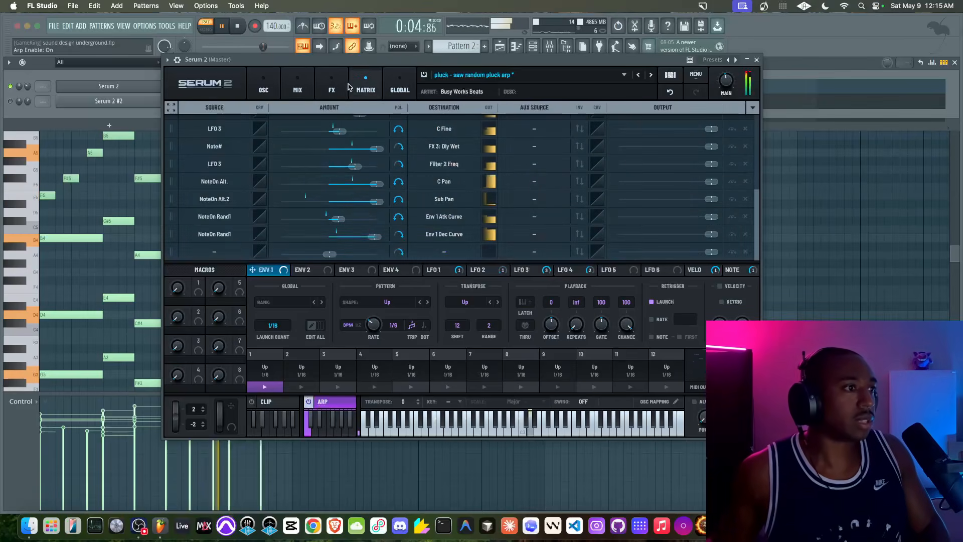
click(279, 88)
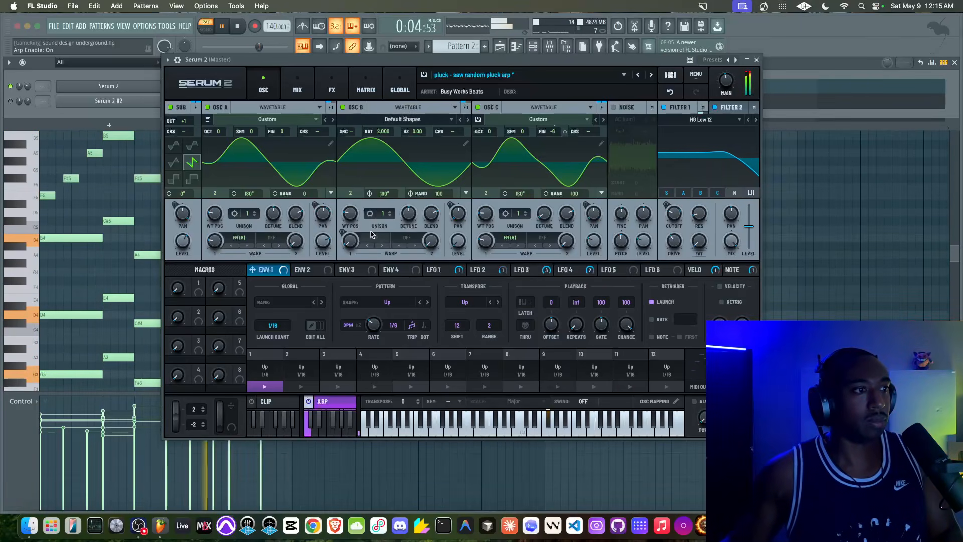
drag(379, 119, 383, 102)
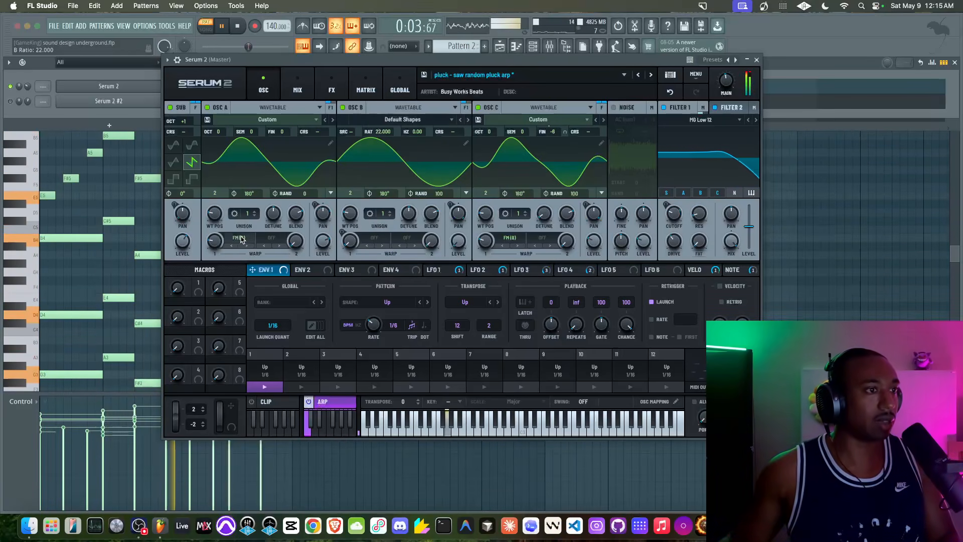
Raise the FM warp amounts of oscillators A and C, setting oscillator C's warp to 31.
drag(219, 241, 221, 231)
drag(487, 243, 490, 234)
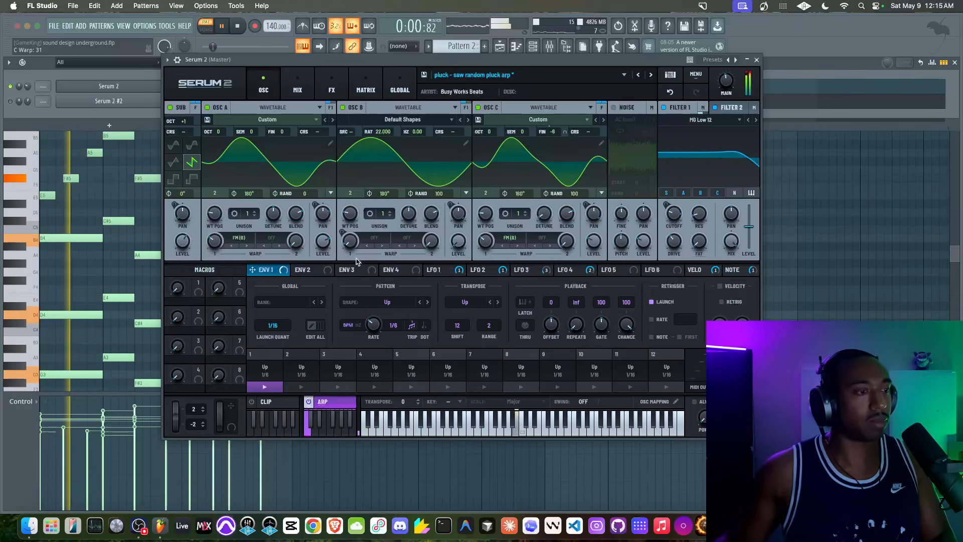
Drop Envelope 2's sustain to zero and assign the envelope to the FM warp of oscillators A (43%) and C.
click(335, 402)
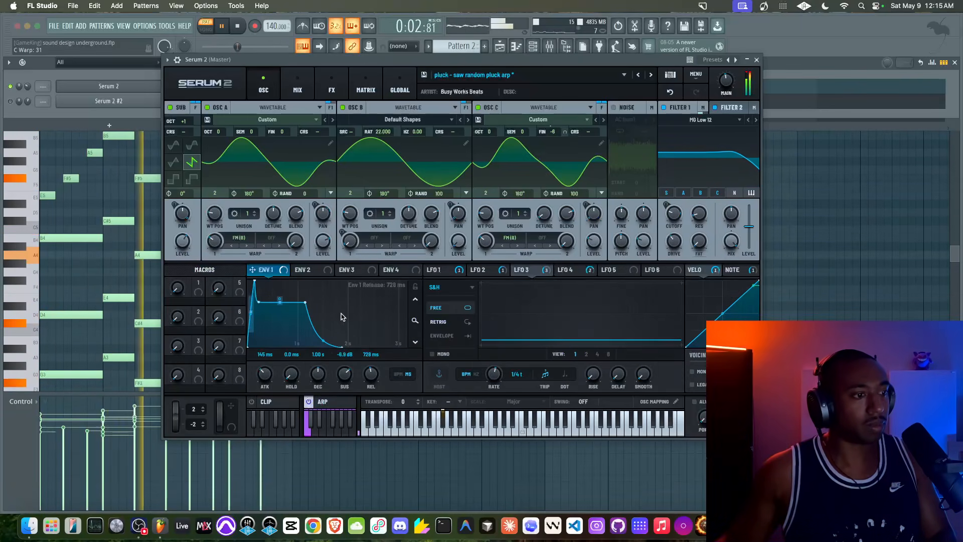
click(307, 269)
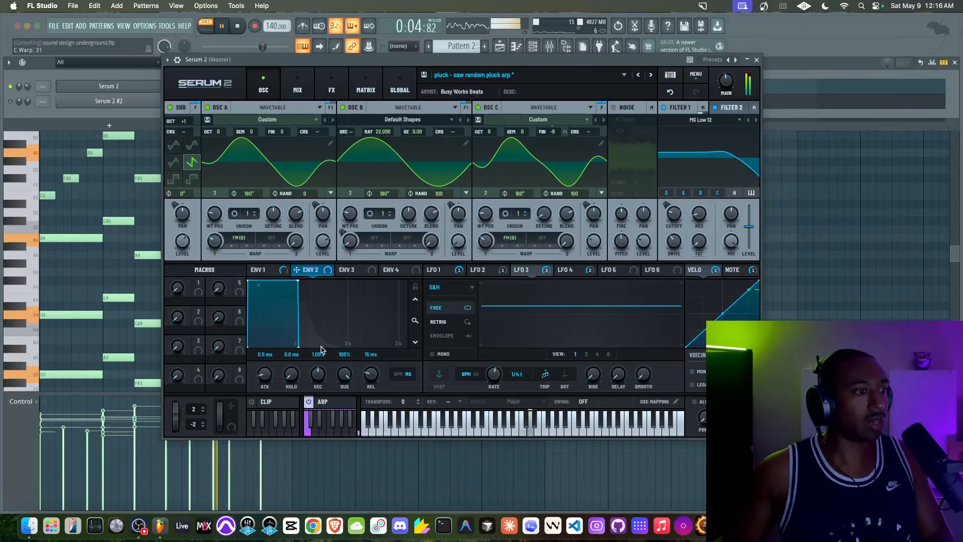
drag(321, 350, 321, 391)
drag(297, 269, 208, 245)
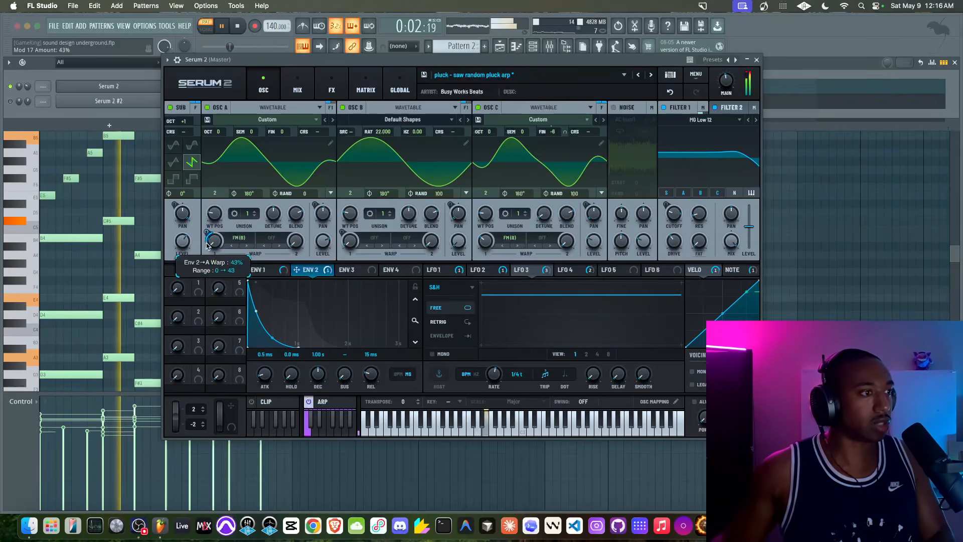
drag(297, 270, 478, 242)
Set oscillator B's frequency ratio to 10.000 and save the preset as "pluck - saw random pluck arp frog".
drag(383, 131, 378, 155)
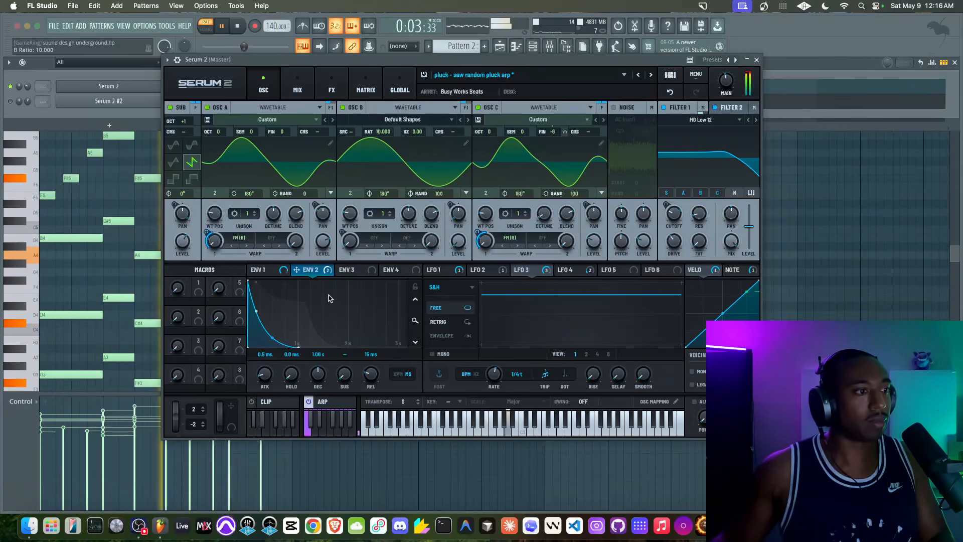
click(424, 75)
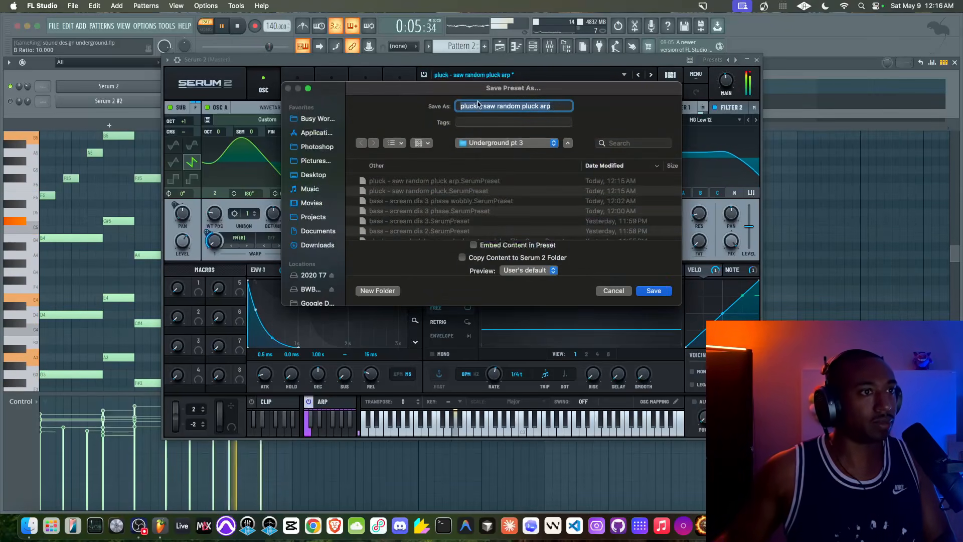
key(Right)
text(frog)
key(Return)
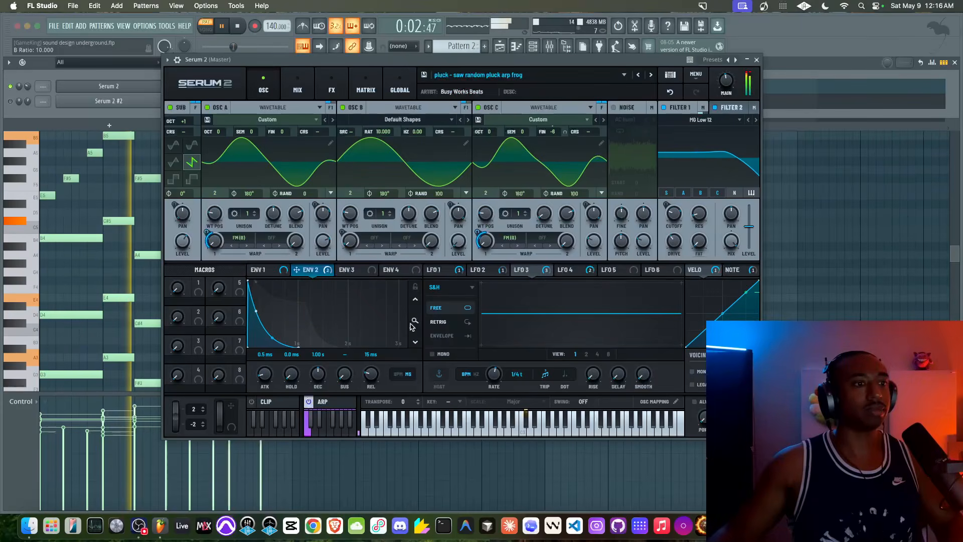
Audition the frog pluck and inspect the shape of LFO 1.
key(space)
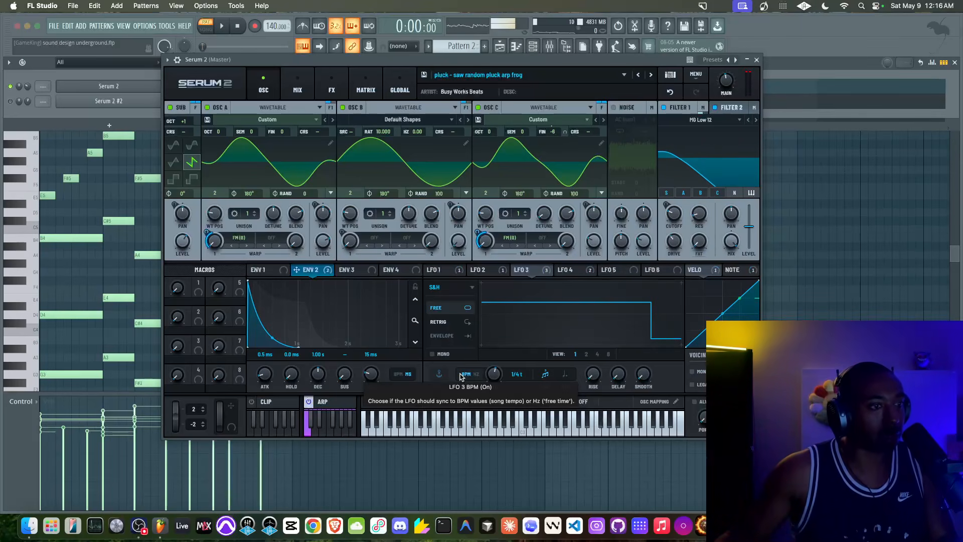
key(space)
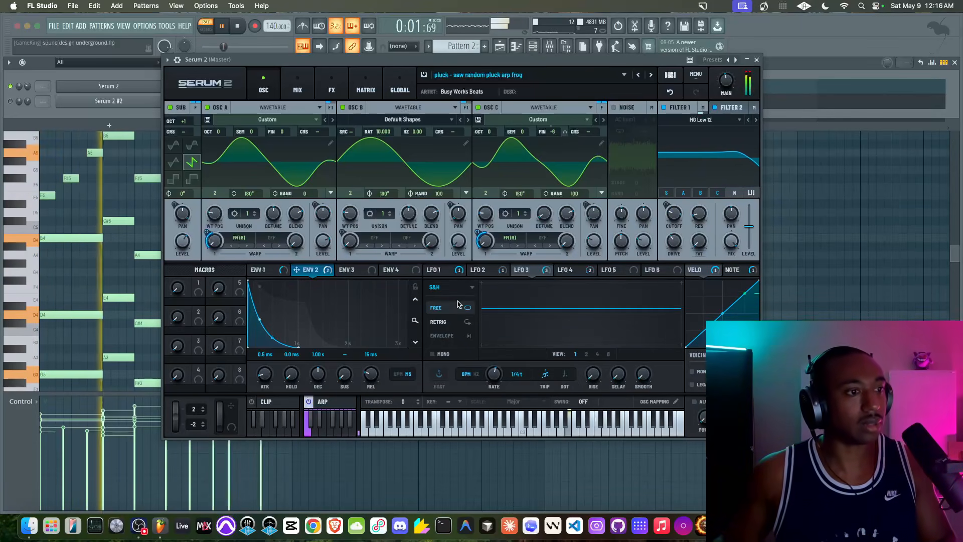
click(441, 269)
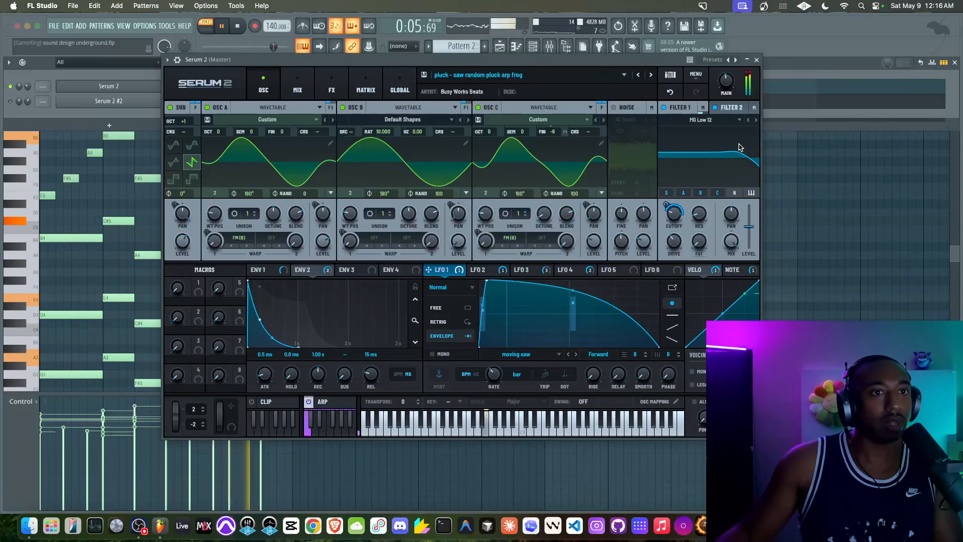
key(space)
Transpose Pattern 2 by 3 from the playlist's pattern list and audition the result.
click(757, 60)
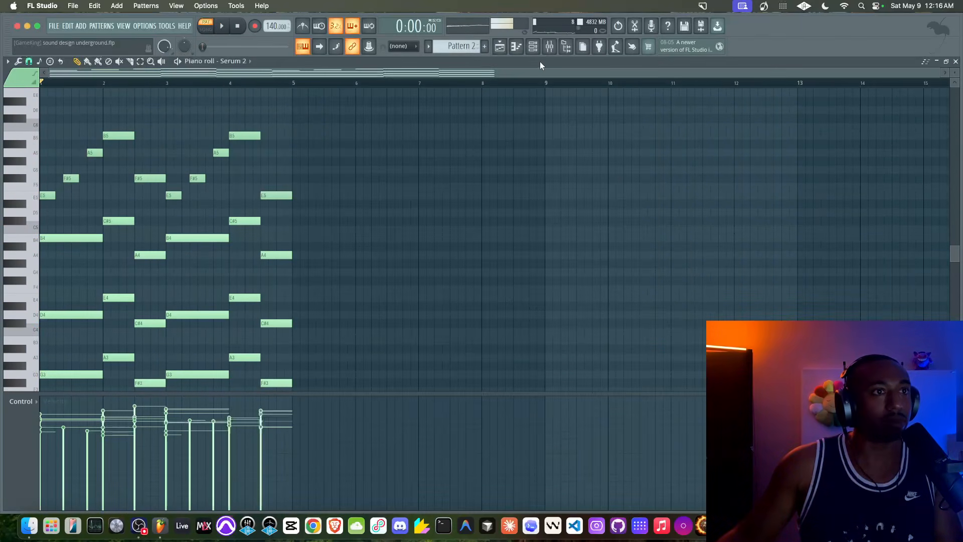
click(500, 47)
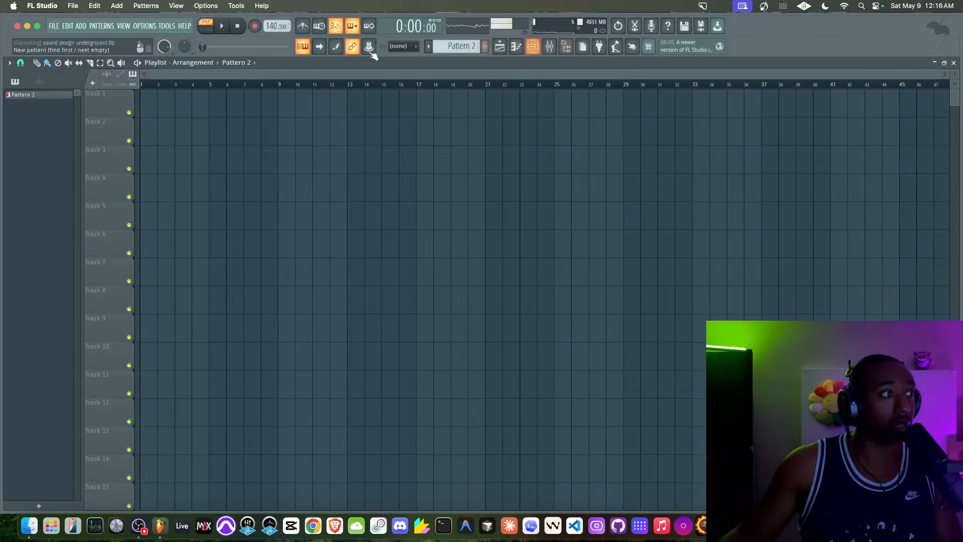
right_click(39, 95)
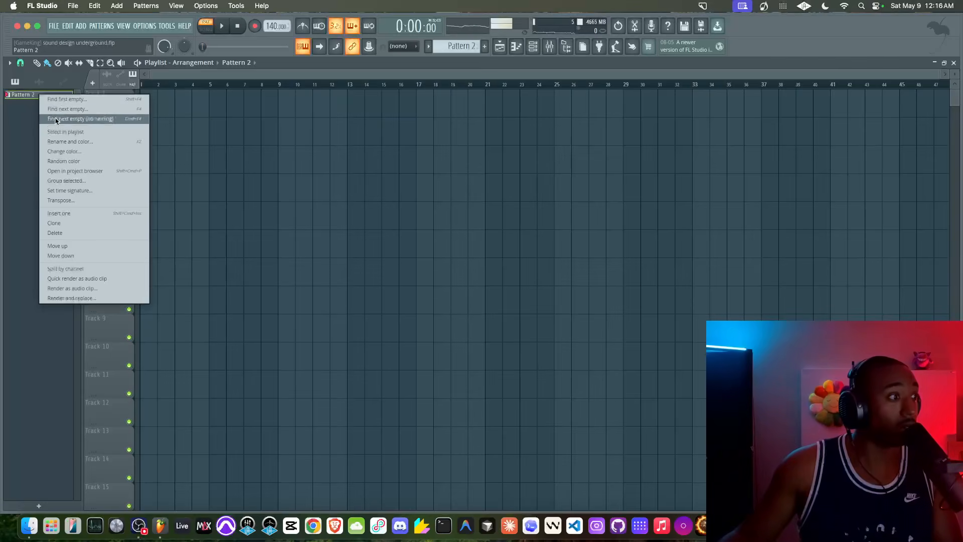
click(75, 198)
text(3)
key(Return)
key(space)
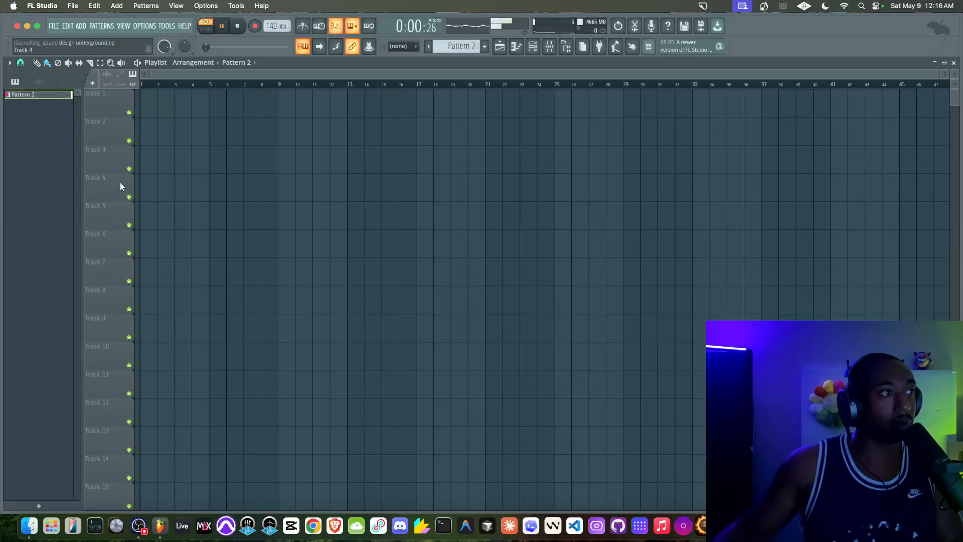
click(533, 46)
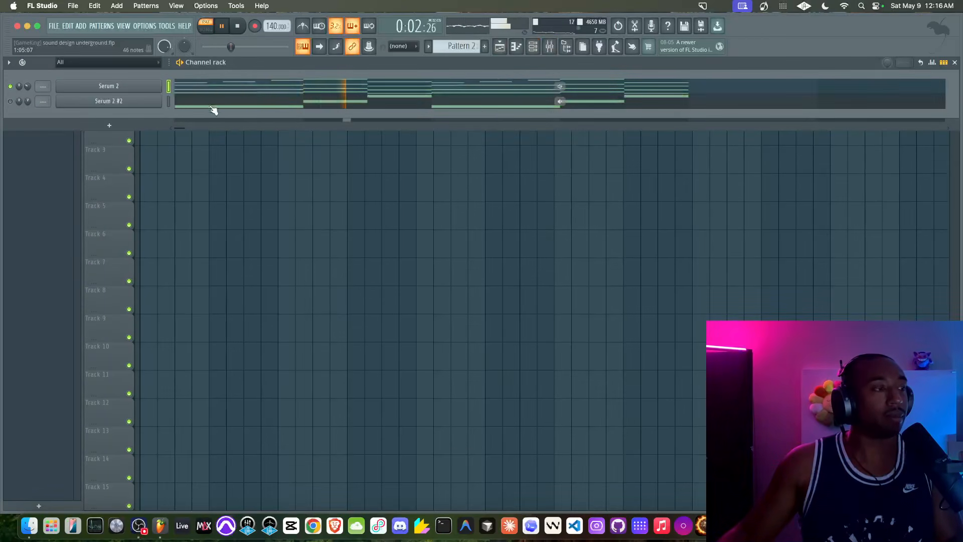
right_click(213, 171)
key(space)
Transpose Pattern 2 once more.
right_click(68, 96)
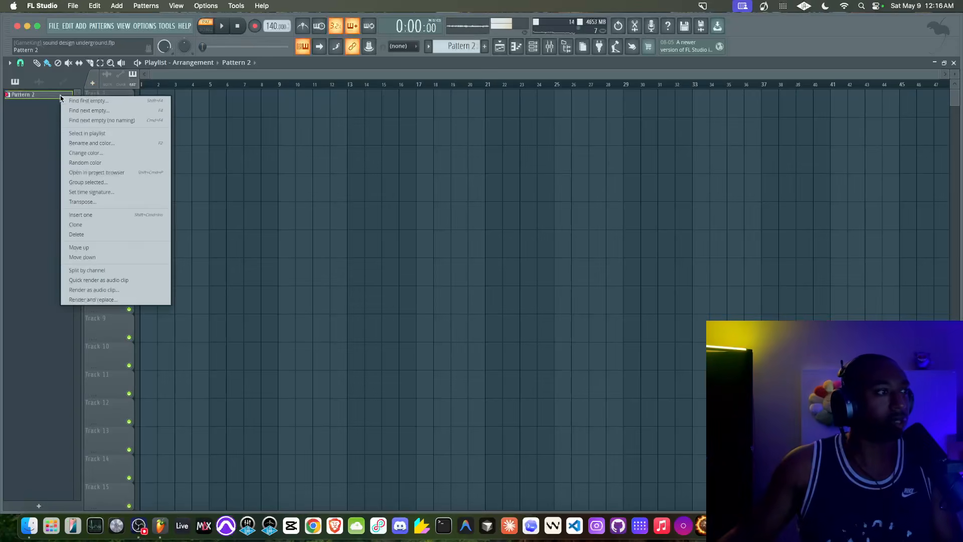
click(90, 202)
key(Return)
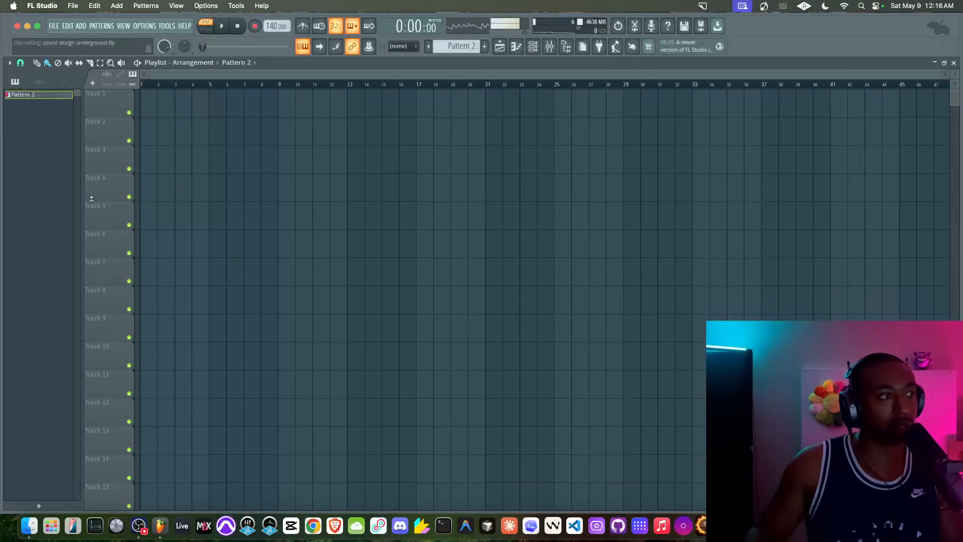
Unmute the Serum 2 #2 bass channel so it plays together with the pluck in Pattern 2.
click(533, 46)
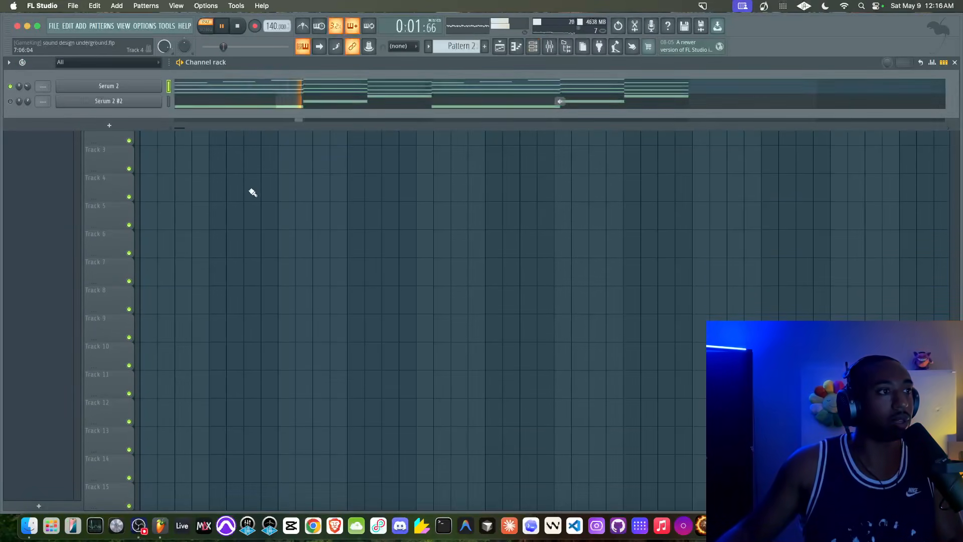
click(114, 106)
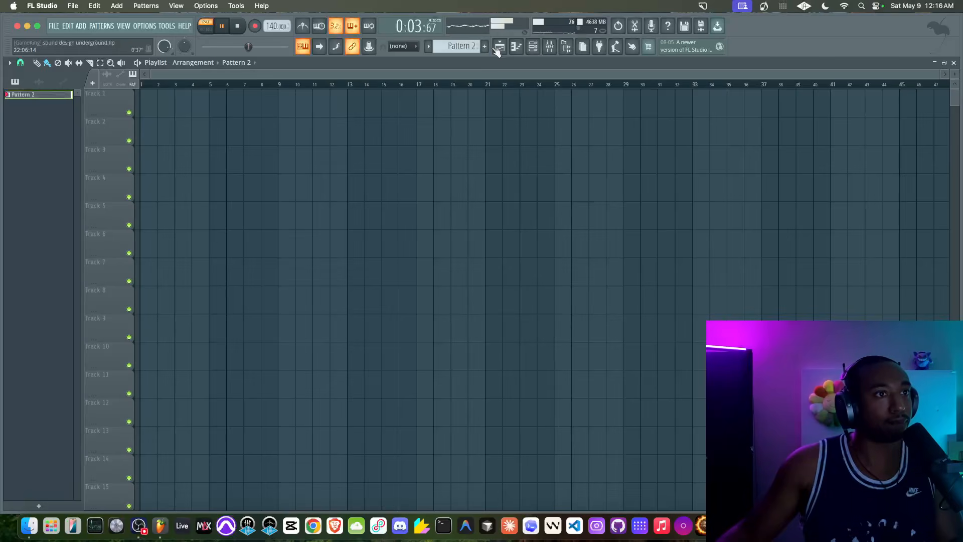
key(F6)
click(132, 86)
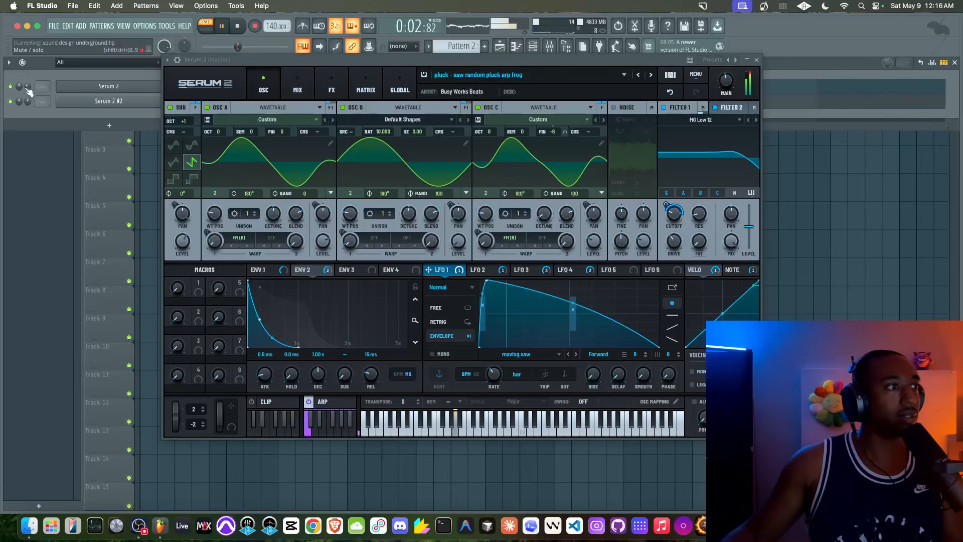
click(759, 61)
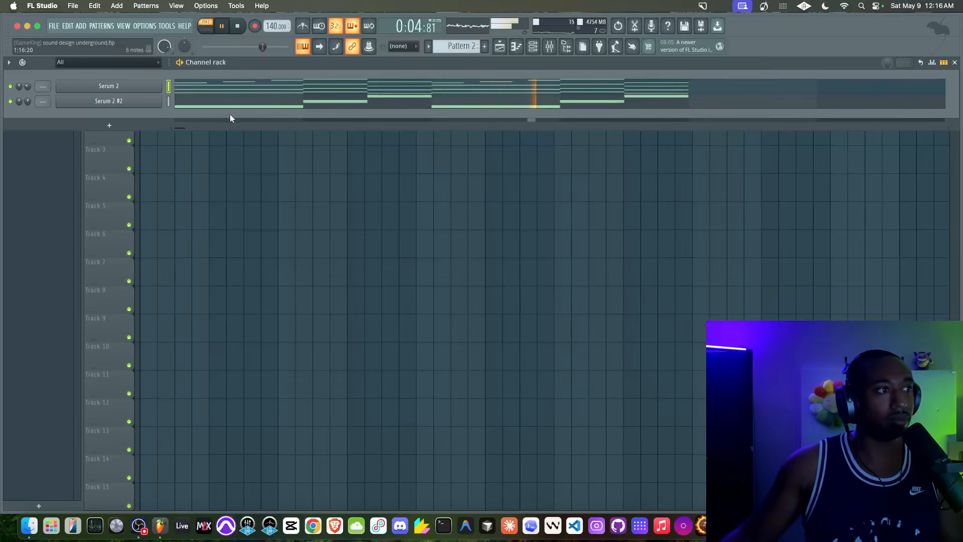
Set Serum 2 #2's velocity modulation of C Warp to 42% and save the preset as "bass - scream dis 3 phase less wobbly".
click(143, 102)
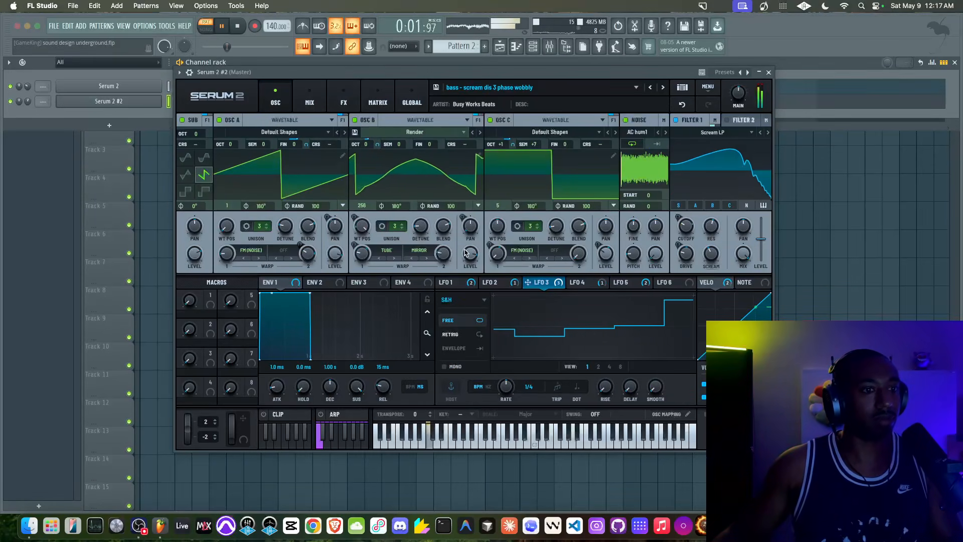
click(378, 103)
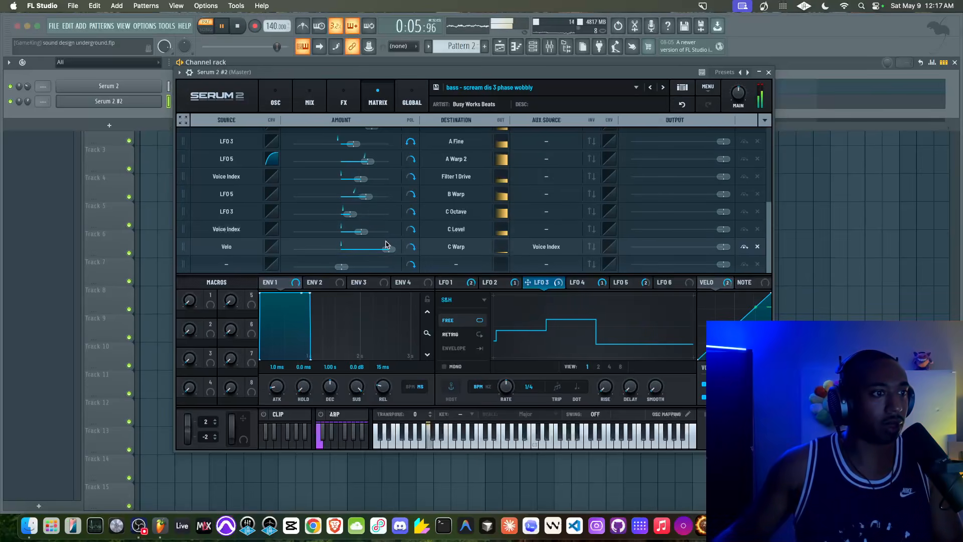
drag(386, 253, 360, 254)
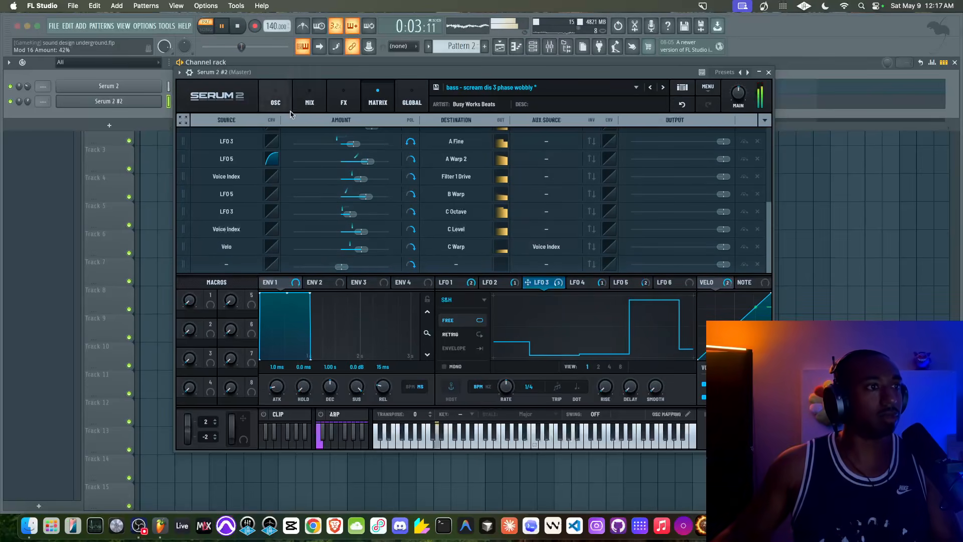
click(435, 89)
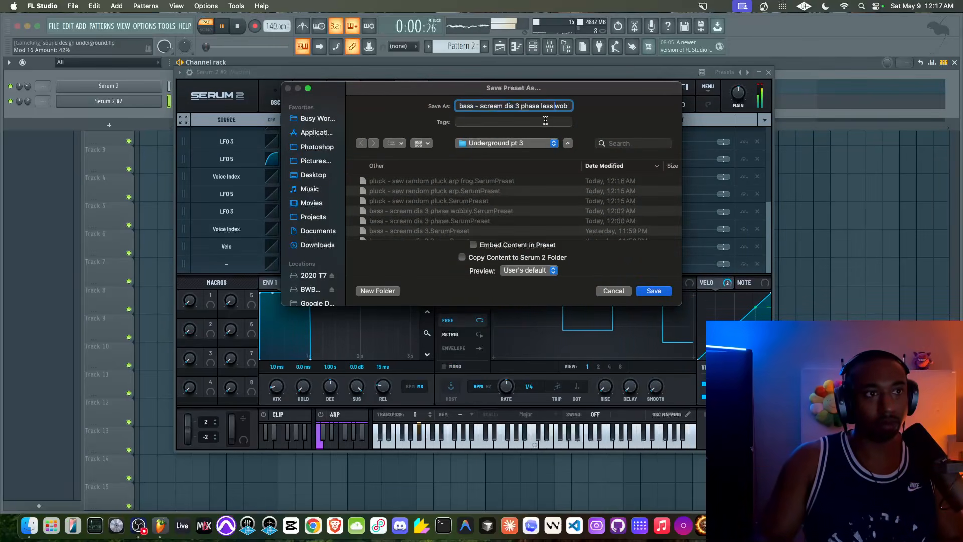
key(Return)
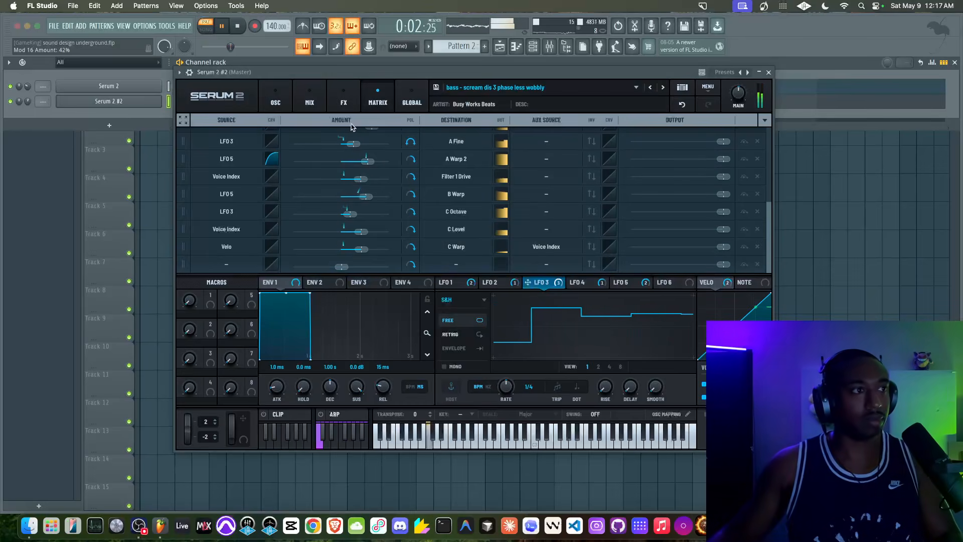
Raise the bass's portamento time and save the preset as "bass - scream dis 3 phase less wobbly porta".
click(275, 98)
drag(721, 429, 721, 401)
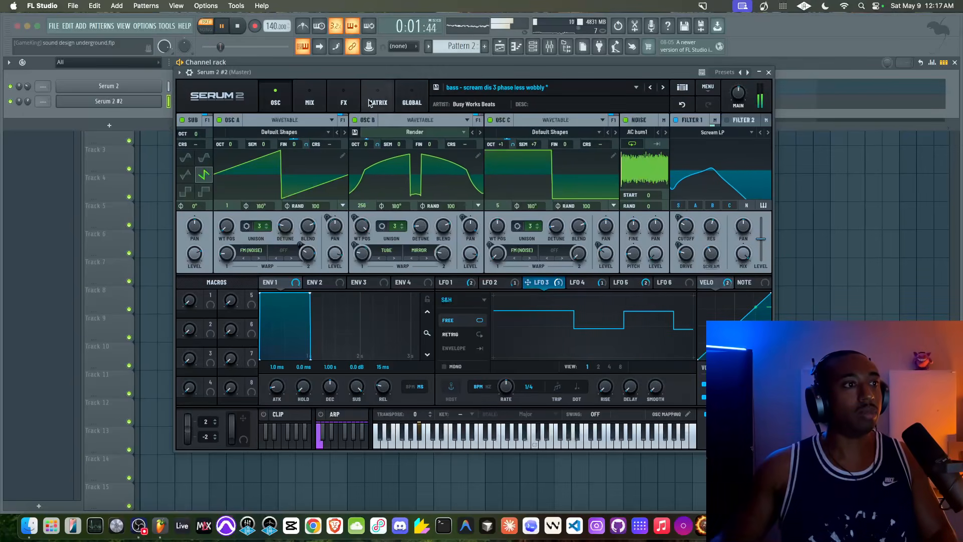
click(437, 88)
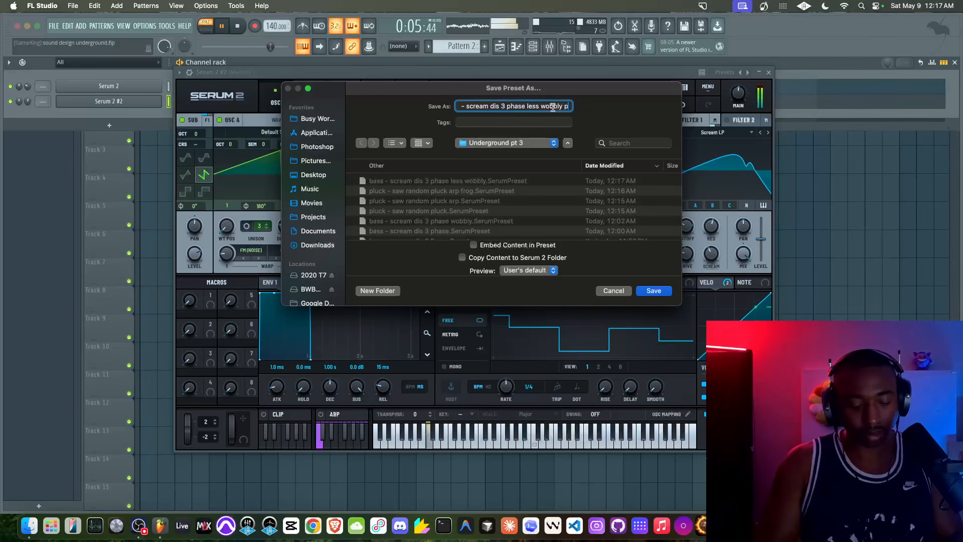
text(porta)
key(Return)
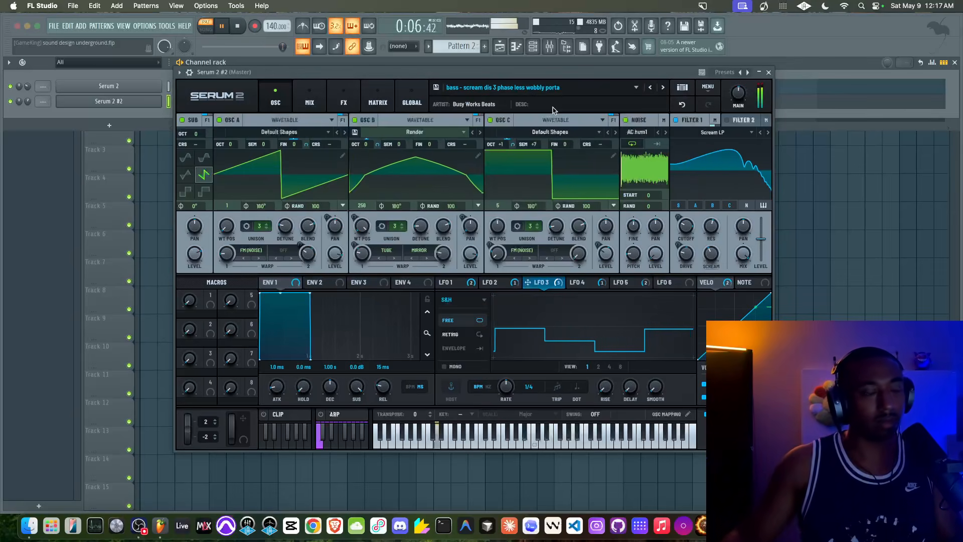
Set Envelope 2's attack to 27 ms and use it to modulate oscillator A's octave by 39%.
click(339, 284)
key(space)
drag(277, 382, 280, 374)
drag(317, 284, 248, 150)
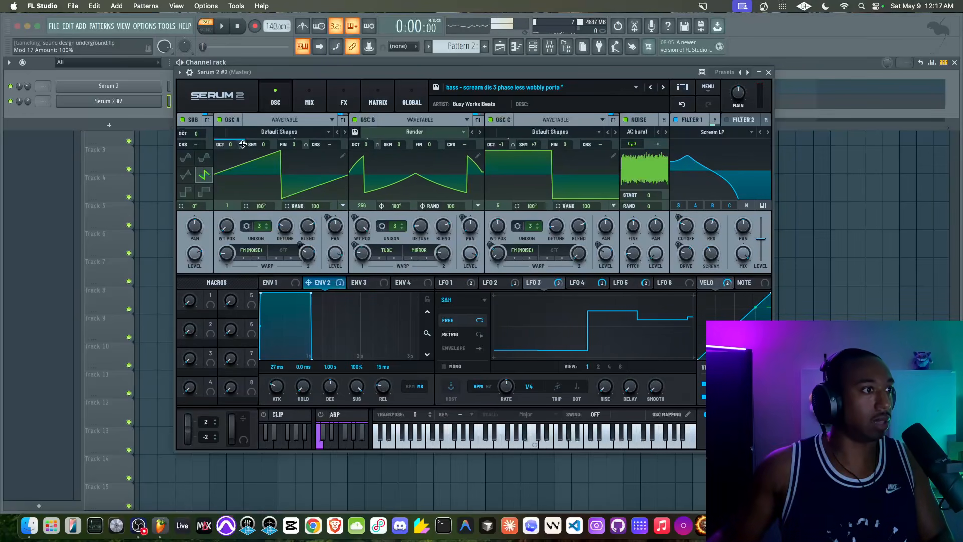
click(380, 102)
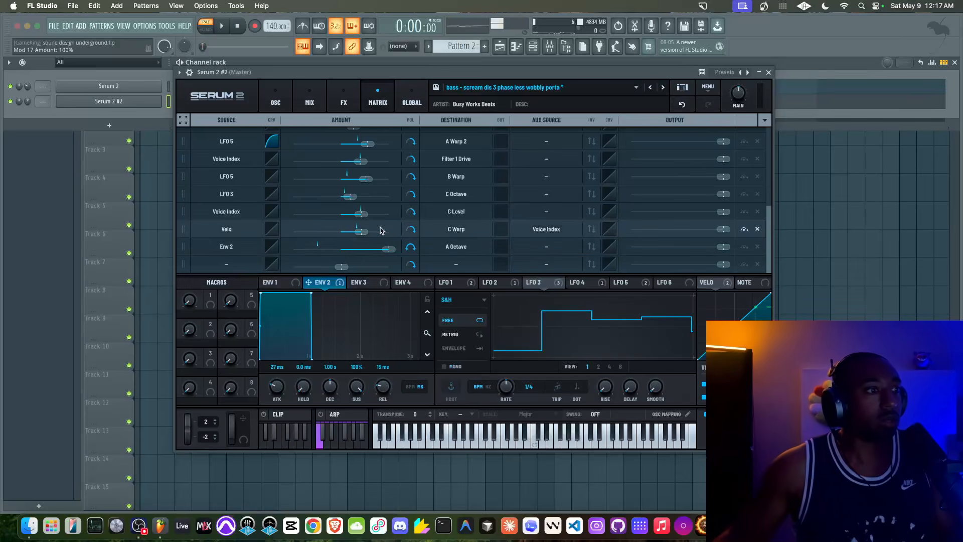
drag(389, 249, 355, 253)
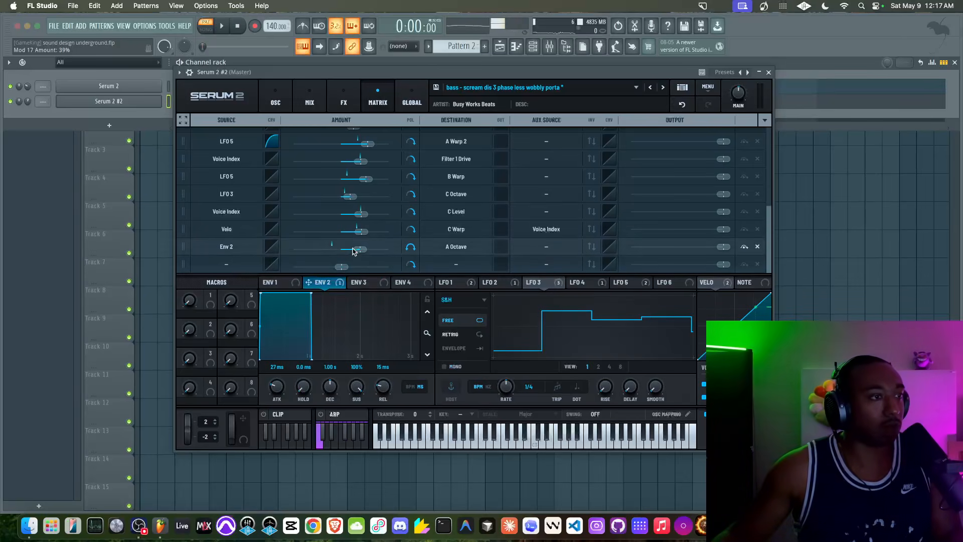
Audition the bass with the envelope-modulated octave on oscillator A.
click(283, 105)
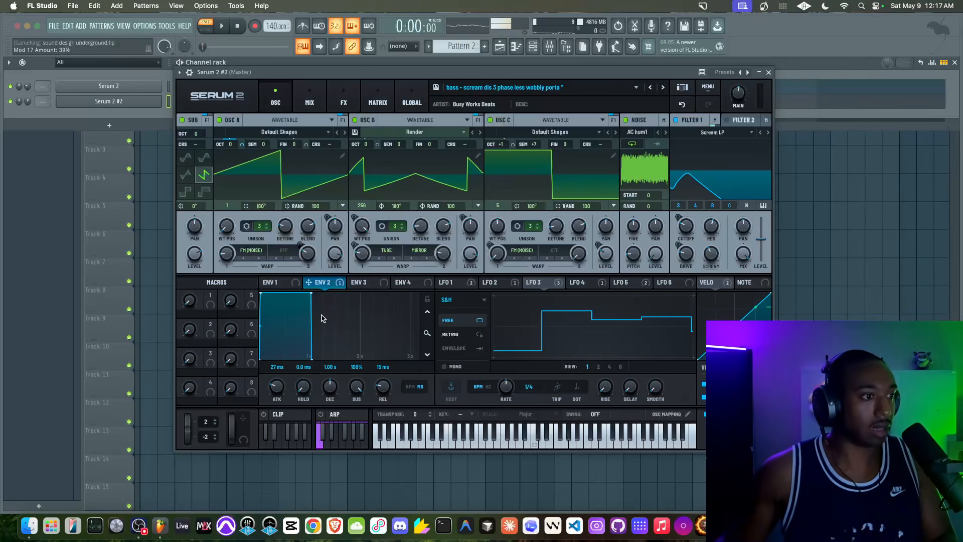
key(space)
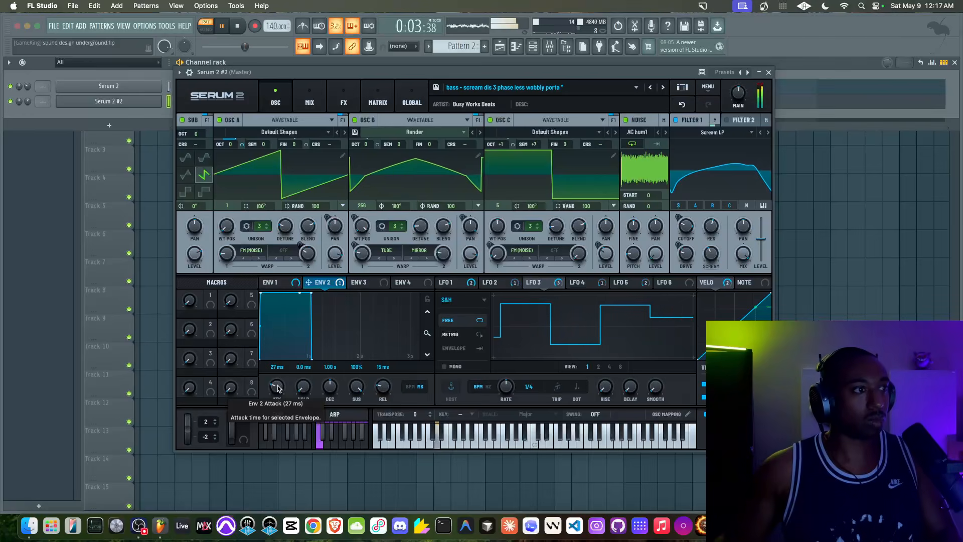
key(space)
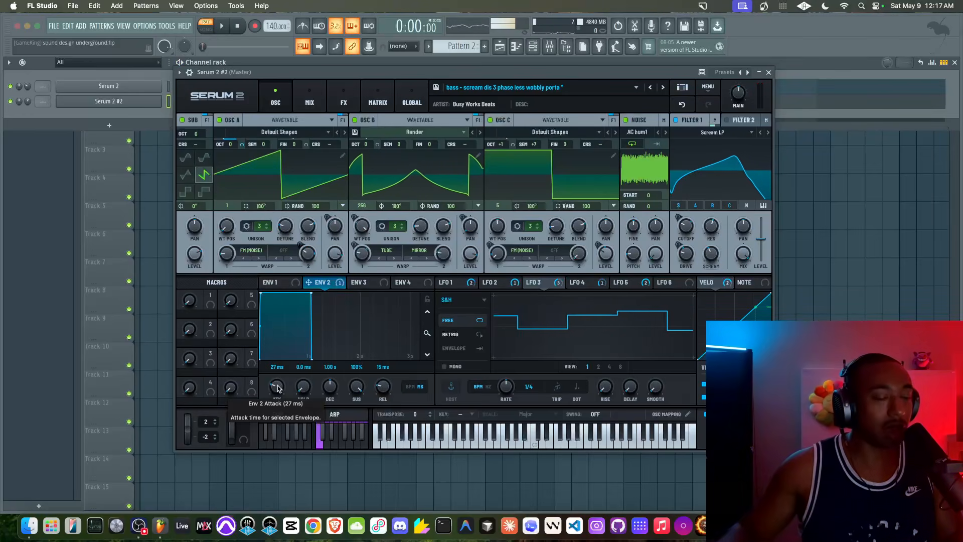
Set Envelope 2's attack to 274 ms to slow the octave modulation, auditioning the pattern.
key(space)
key(space)
drag(276, 386, 280, 370)
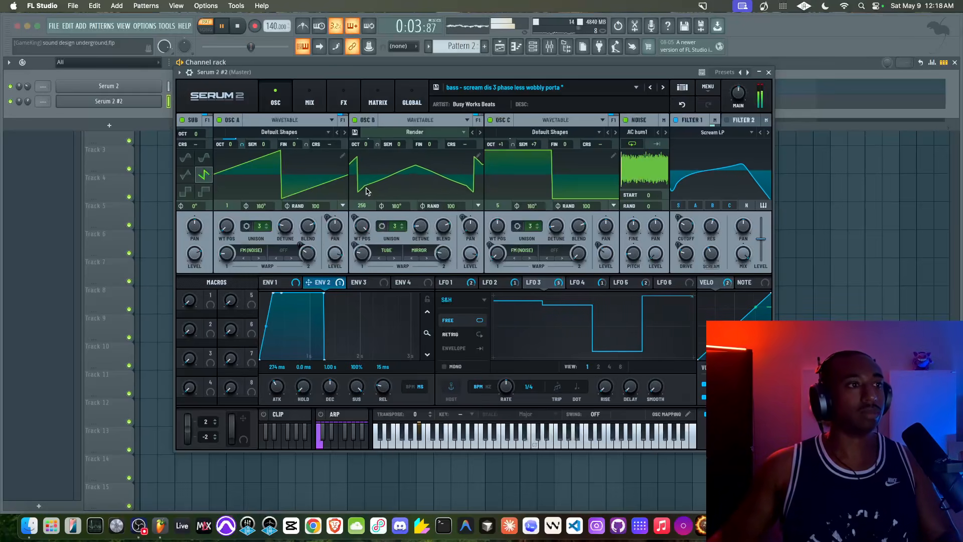
Inspect the low and mid band settings of the multiband compressor in the bass's effects chain.
click(343, 99)
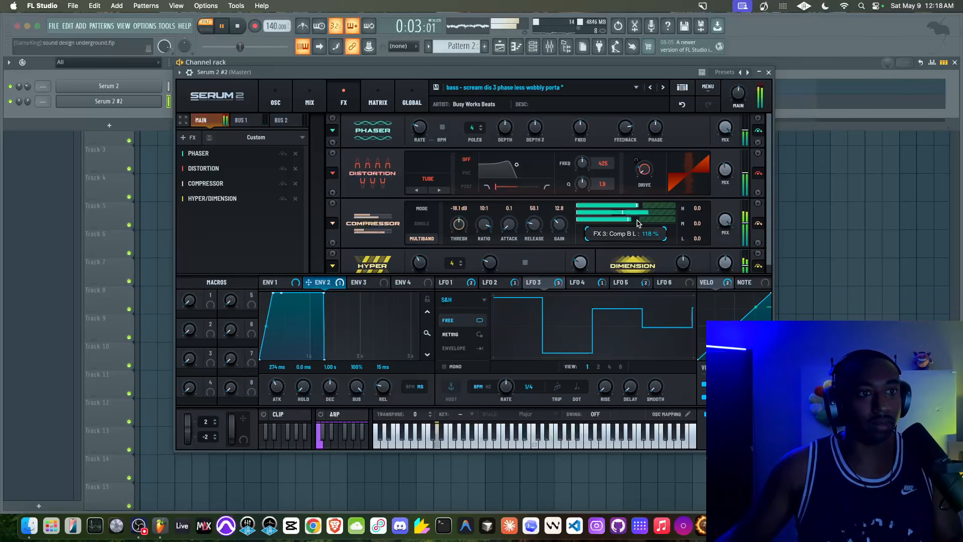
mouse_move(638, 209)
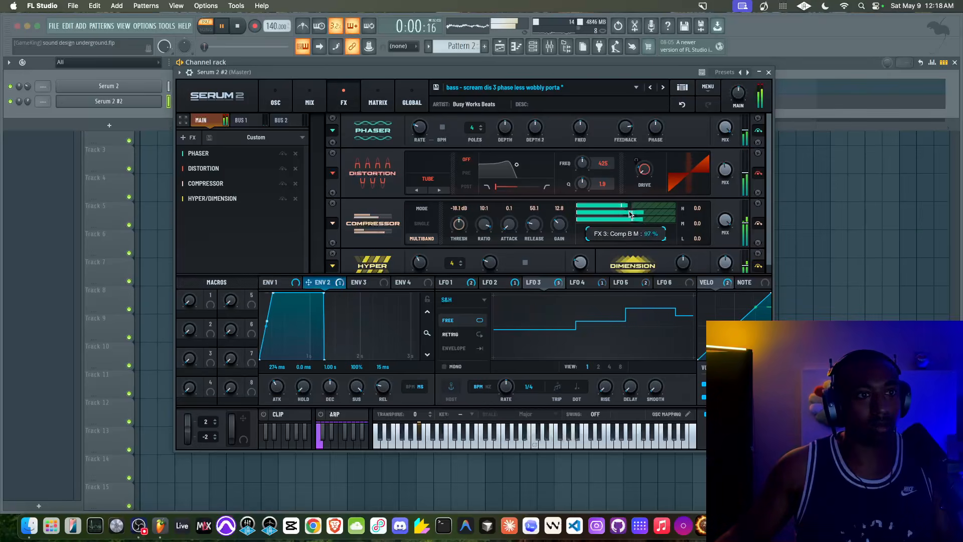
click(275, 100)
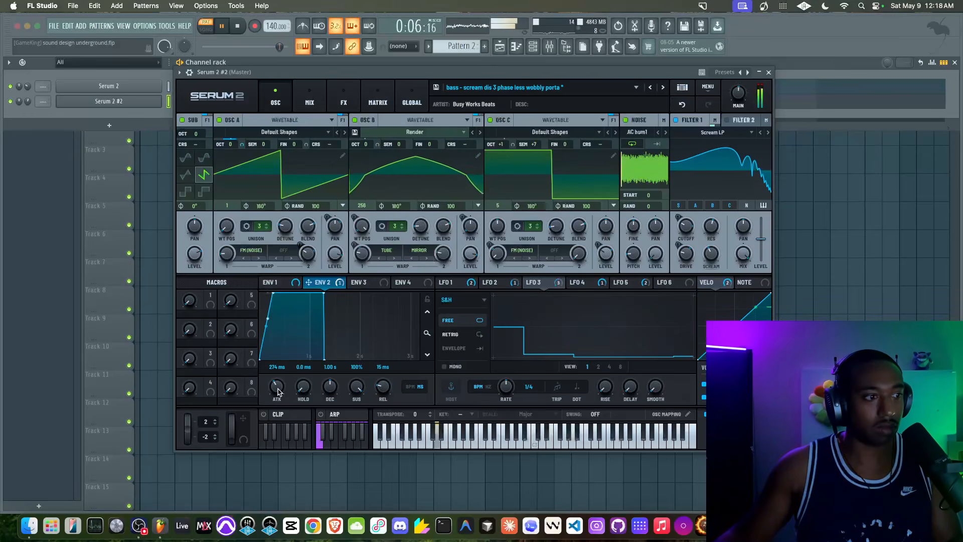
Set Envelope 2's attack to 1.97 s and save the preset as "bass - scream dis 3 phase less wobbly porta slo".
drag(277, 391, 276, 400)
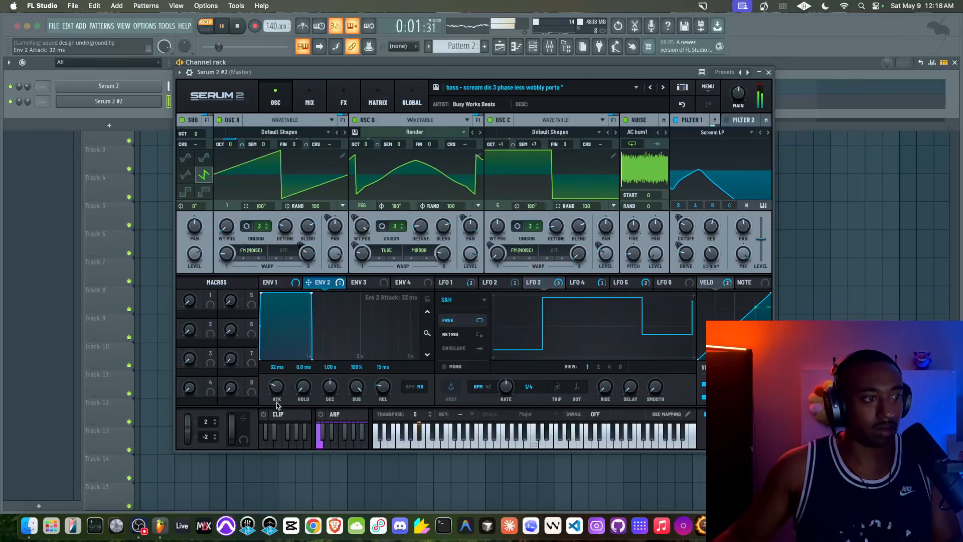
drag(276, 403, 284, 377)
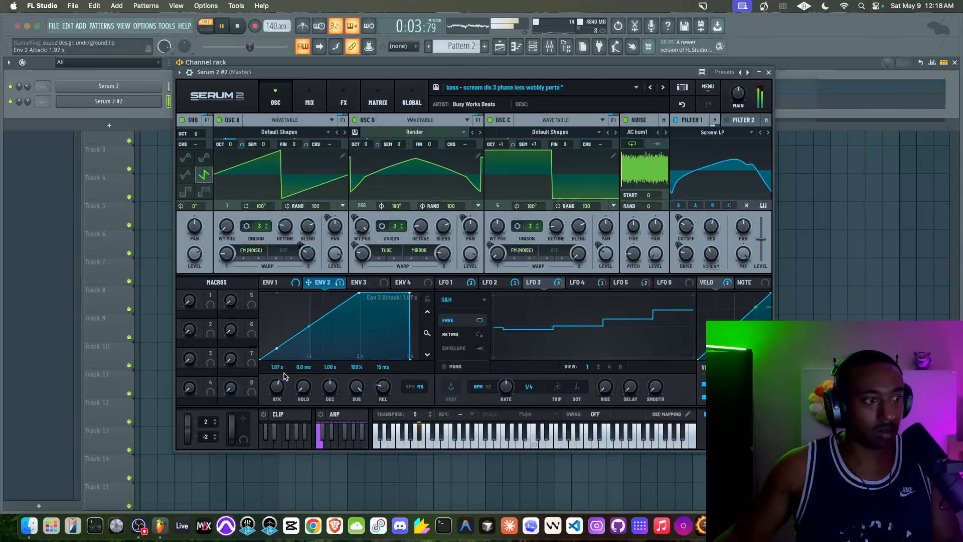
click(436, 89)
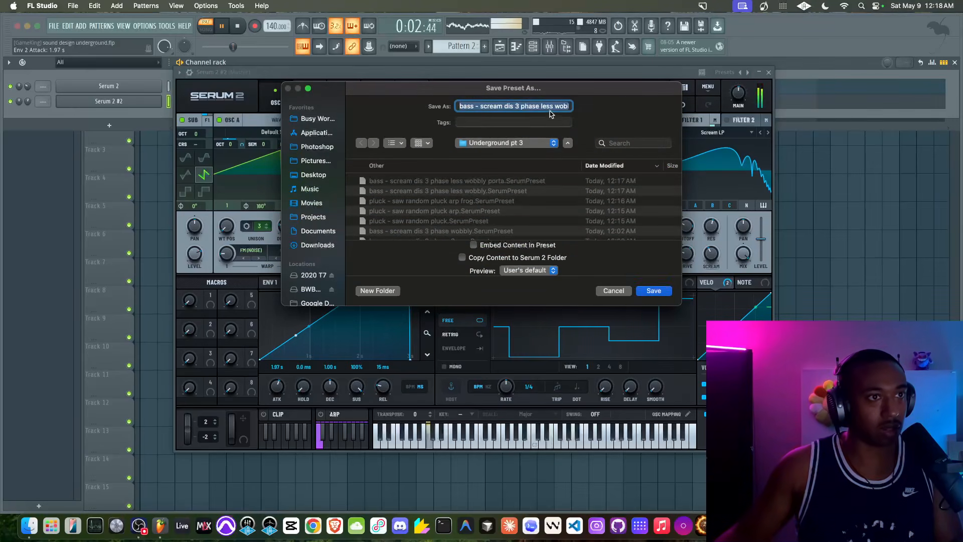
text(slow)
key(Return)
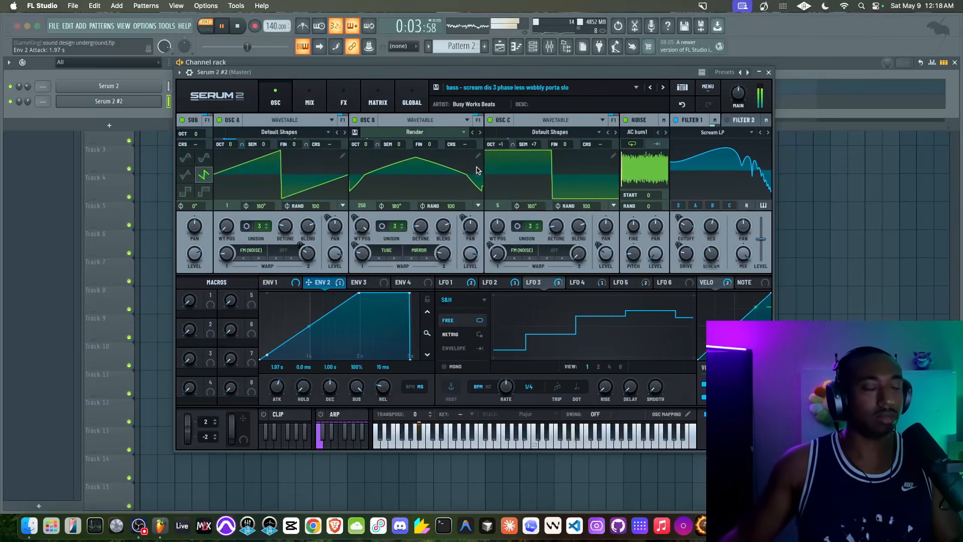
Look over the bass's modulation matrix and global settings, and close the Serum 2 #2 window.
click(385, 102)
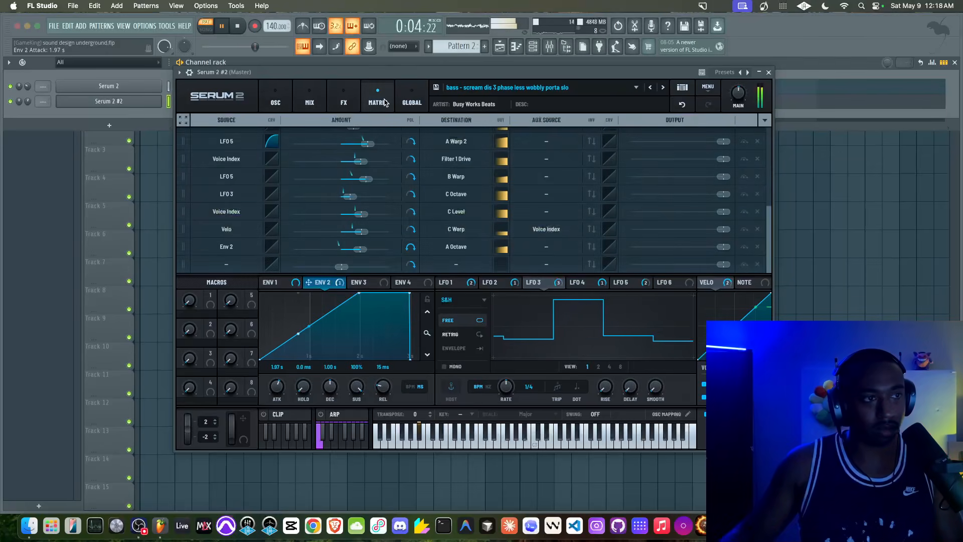
click(410, 103)
click(267, 106)
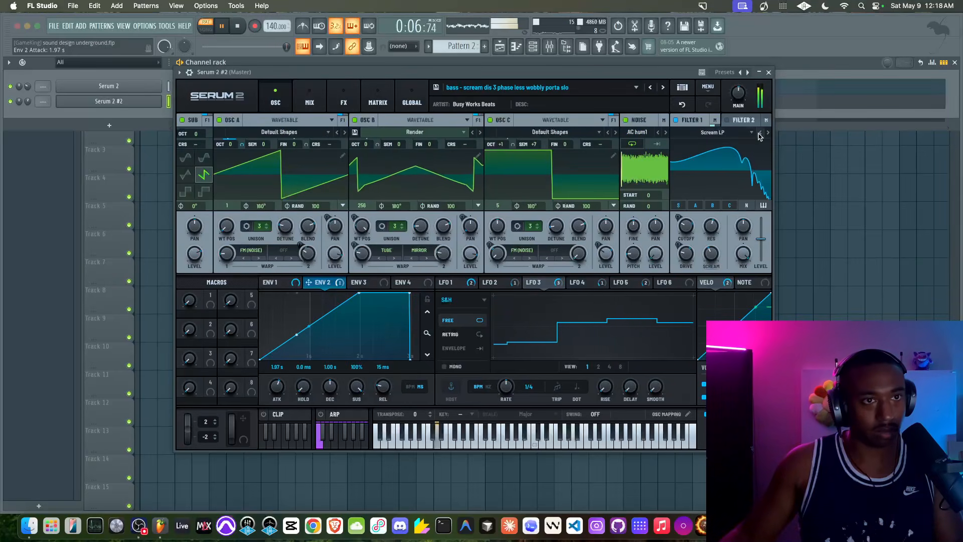
click(769, 72)
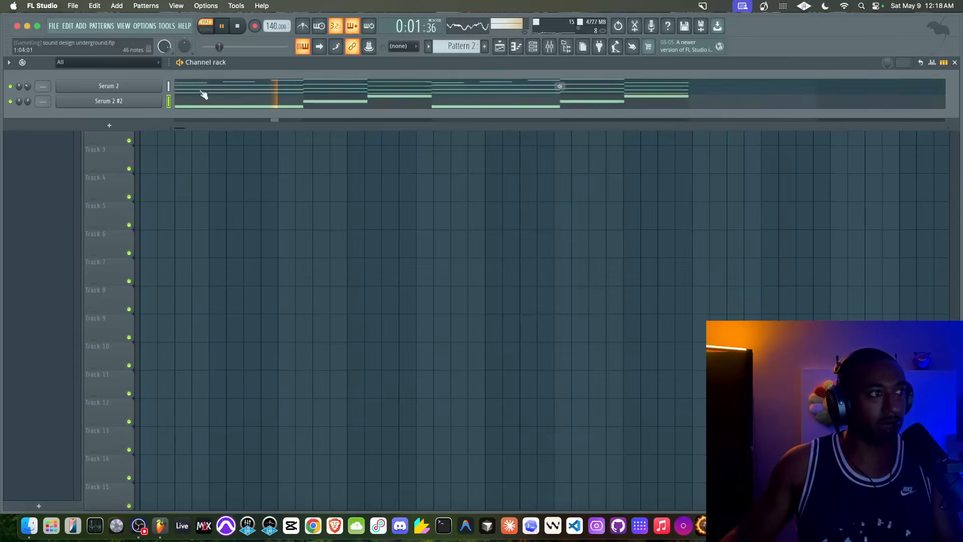
Reopen Serum 2 #2, stop playback and open its preset list.
click(150, 101)
key(space)
click(457, 89)
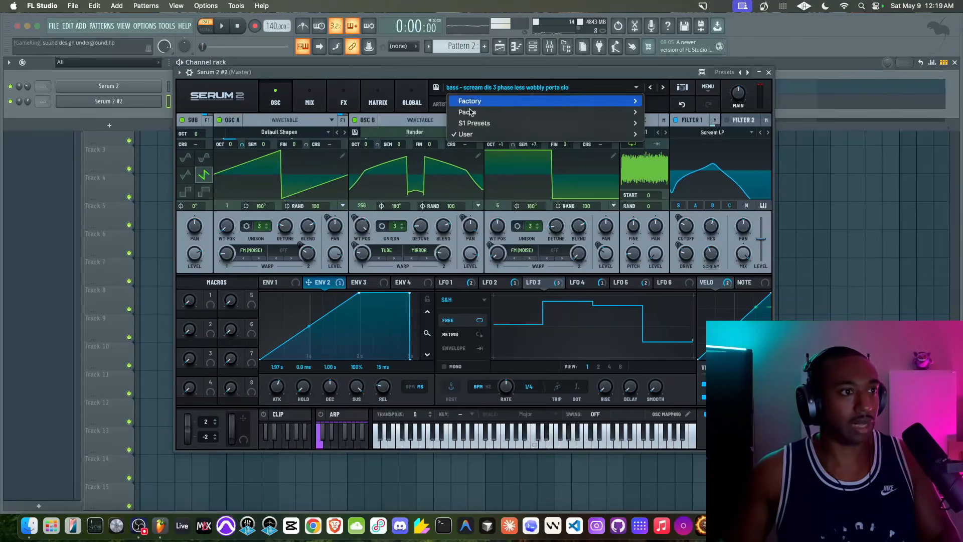
click(139, 526)
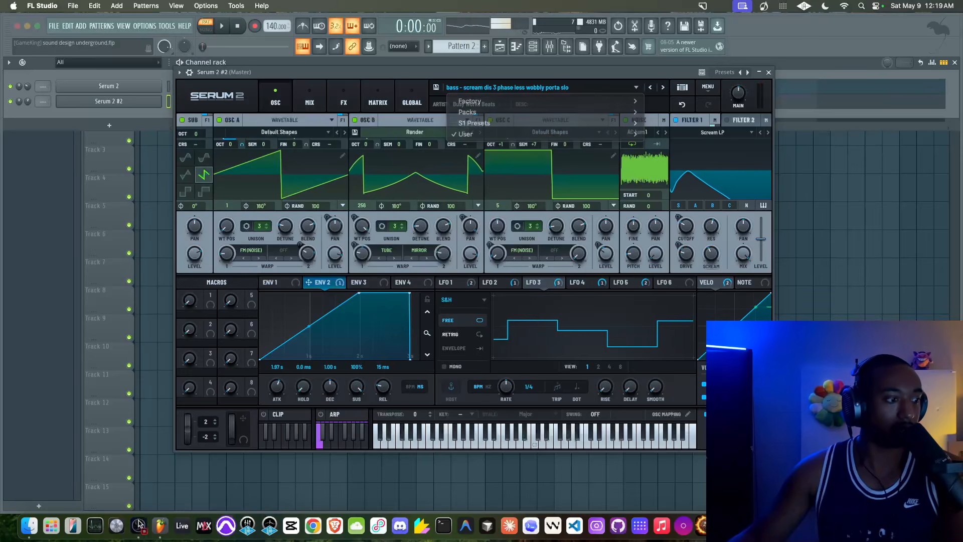